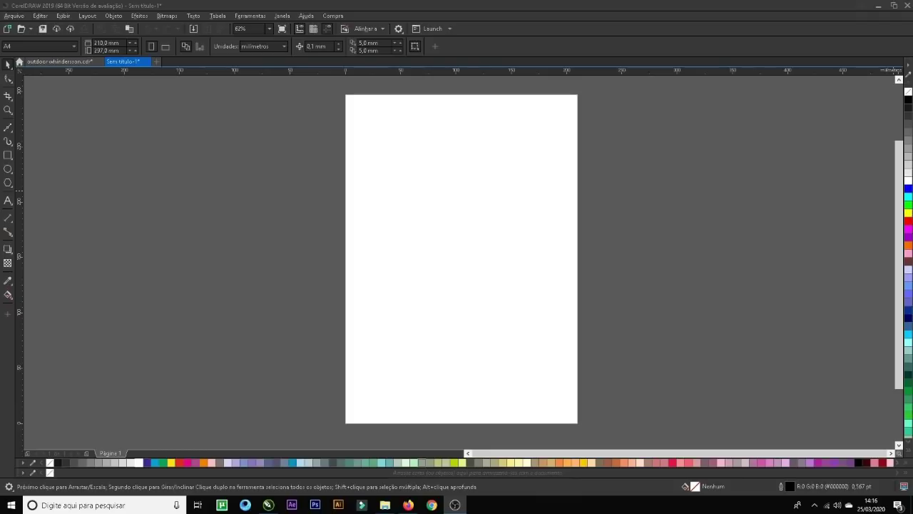
# - Switch to the browser and look through the designer's Instagram profile and its published posts
pyautogui.click(653, 314)
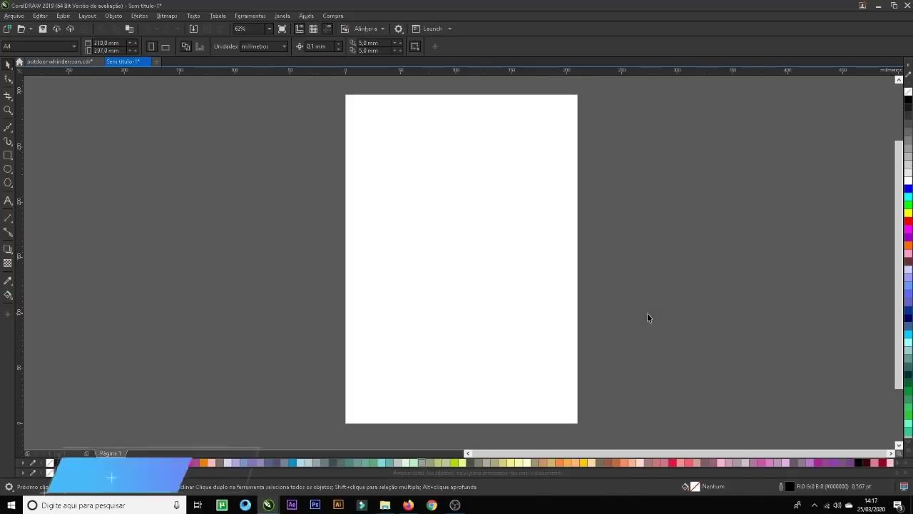
pyautogui.hotkey('alt', 'Tab')
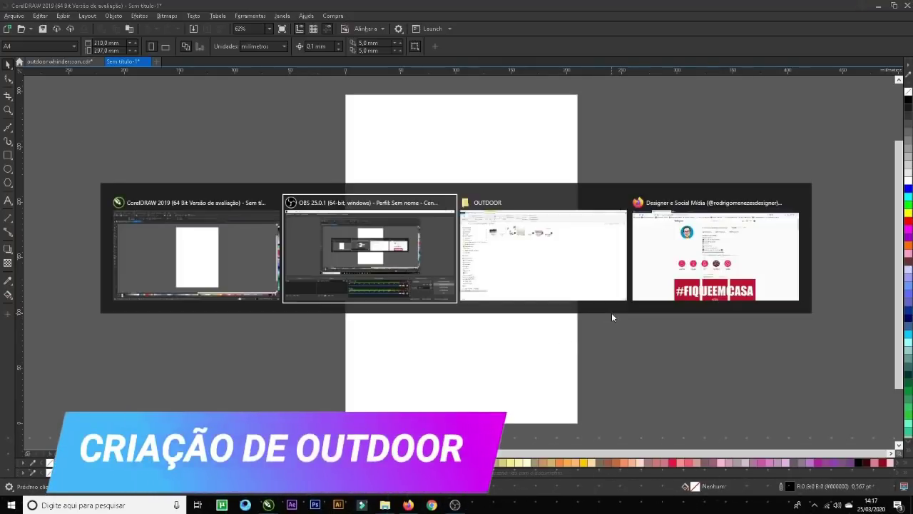
pyautogui.press('Tab')
pyautogui.press('Tab')
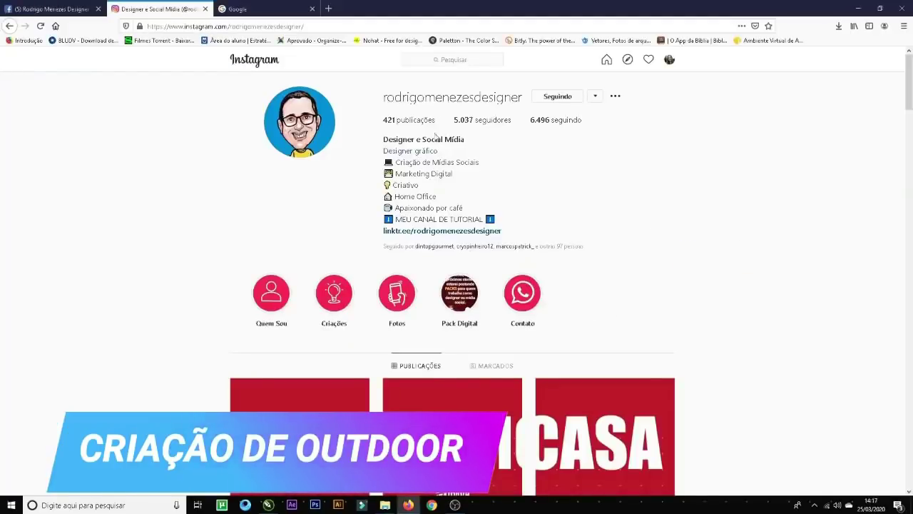
pyautogui.moveTo(381, 97); pyautogui.dragTo(532, 106)
pyautogui.scroll(-7, 438, 190)
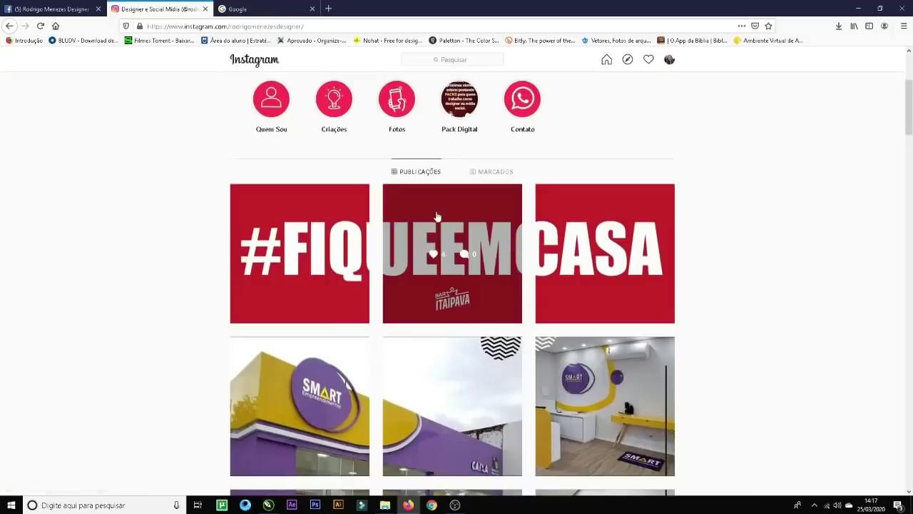
pyautogui.scroll(-5, 519, 257)
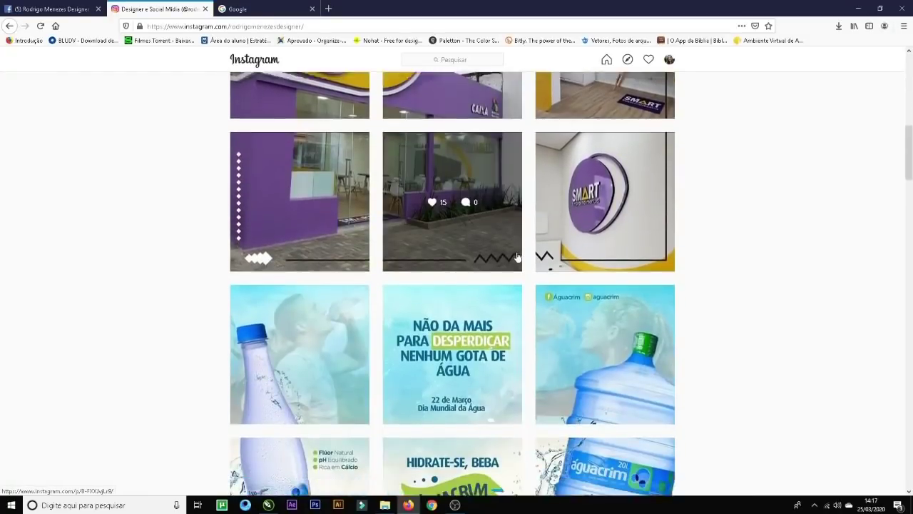
pyautogui.scroll(-10, 569, 295)
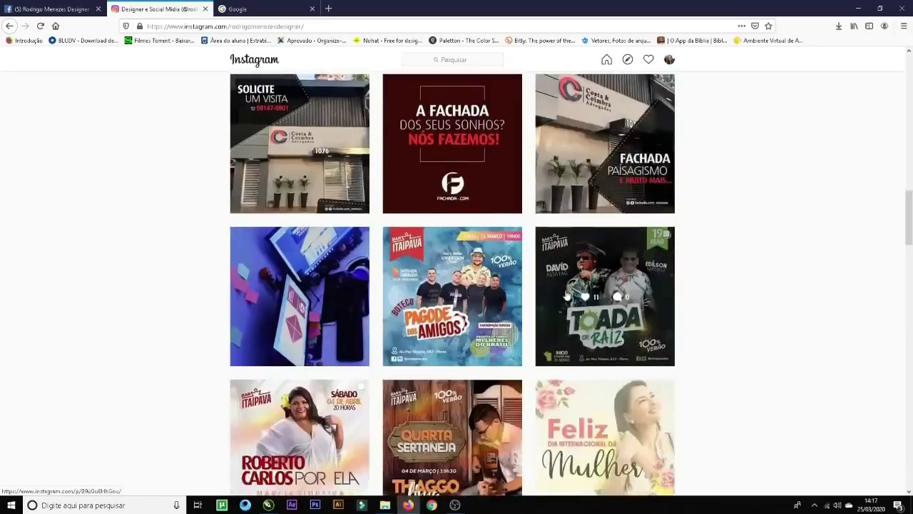
pyautogui.scroll(-5, 572, 288)
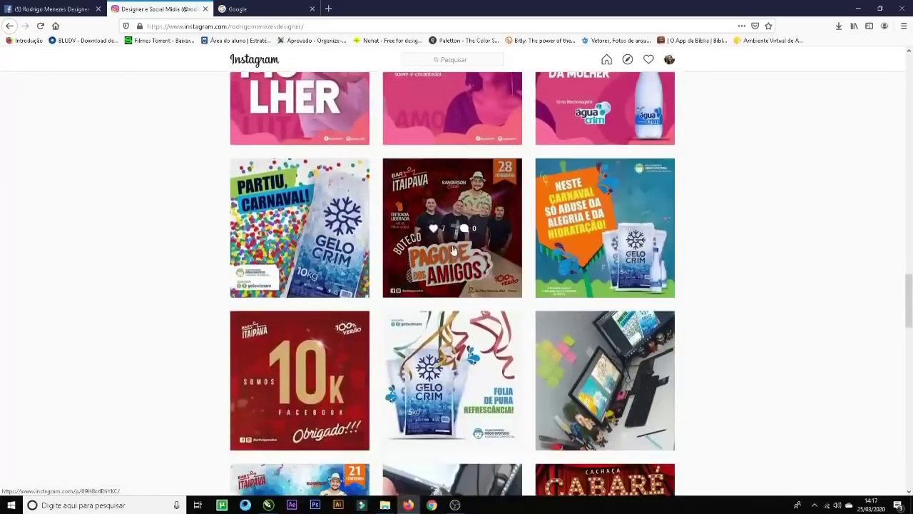
pyautogui.scroll(-9, 475, 300)
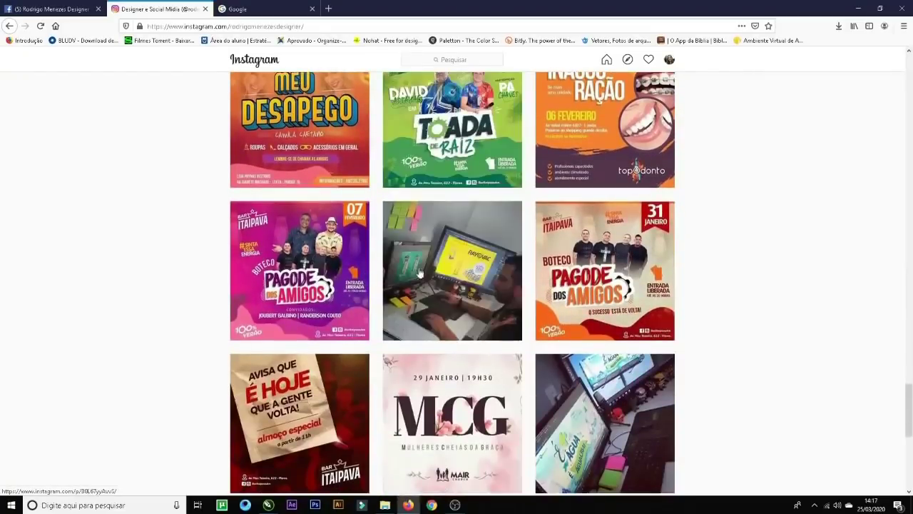
pyautogui.scroll(-1, 434, 279)
pyautogui.scroll(-3, 434, 280)
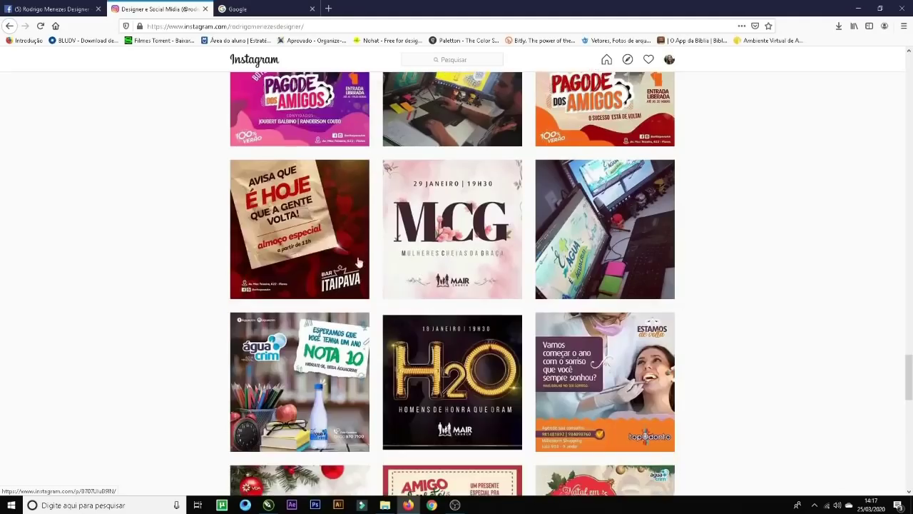
pyautogui.scroll(8, 613, 355)
pyautogui.scroll(20, 614, 355)
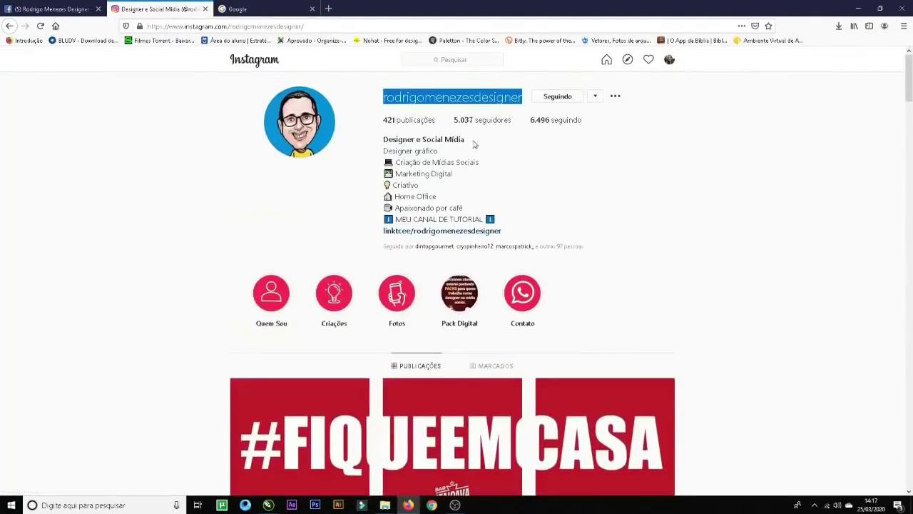
pyautogui.click(421, 150)
pyautogui.click(251, 10)
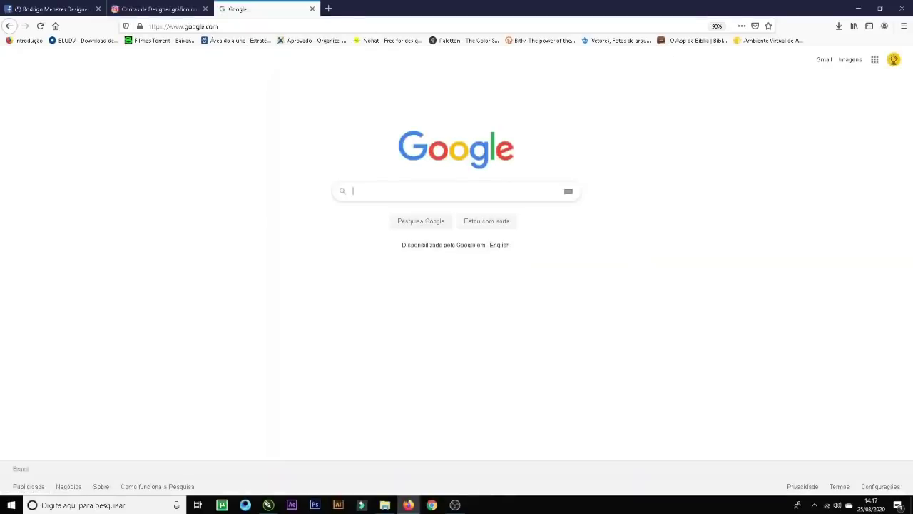
pyautogui.hotkey('alt', 'Tab')
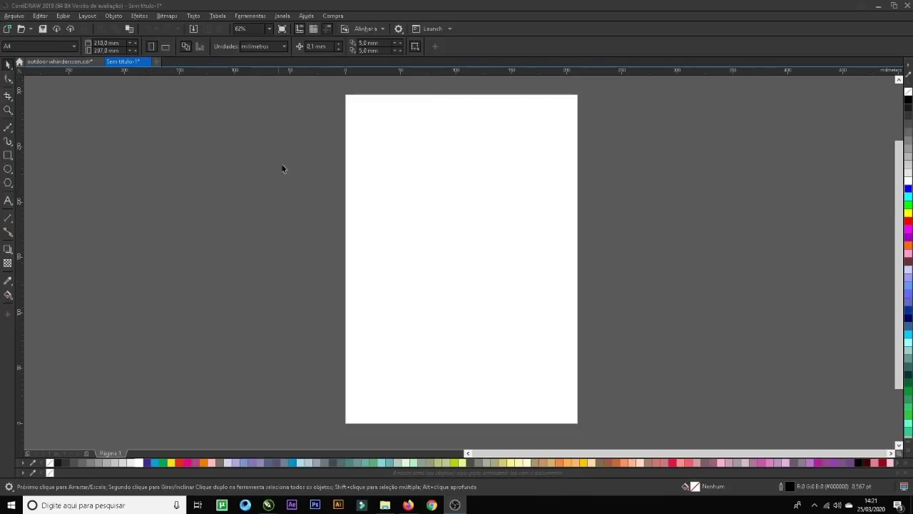
# - In CorelDRAW, set the page size to 9000 × 3000 mm and switch the document units to metres
pyautogui.click(249, 138)
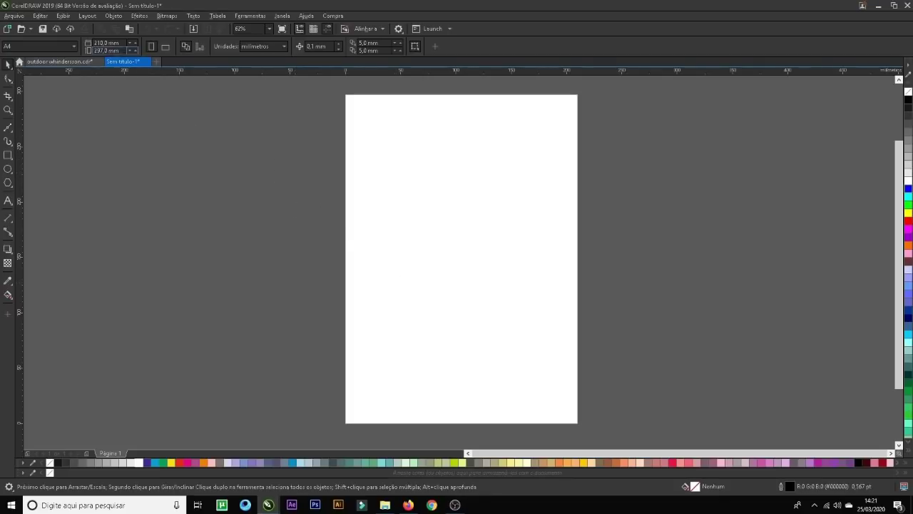
pyautogui.click(107, 43)
pyautogui.write('9000')
pyautogui.press('Tab')
pyautogui.write('3.000')
pyautogui.press('Return')
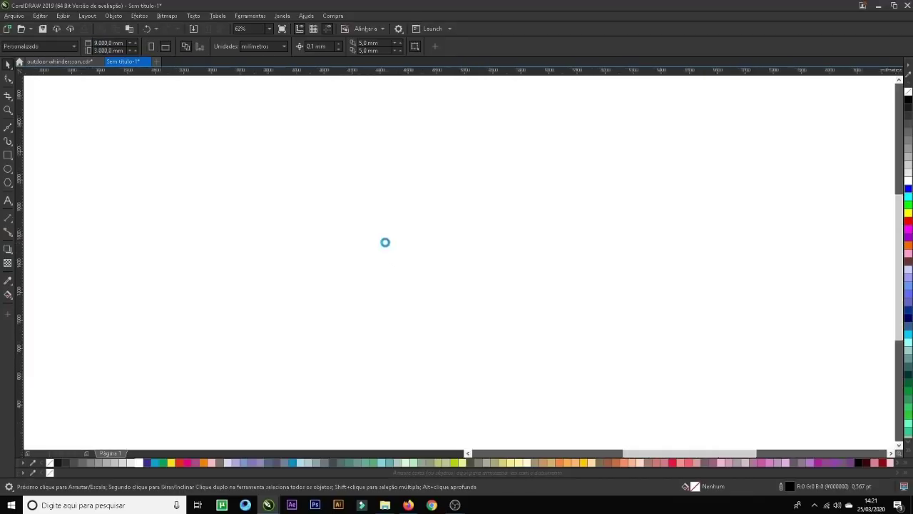
pyautogui.scroll(-6, 385, 243)
pyautogui.press('z')
pyautogui.moveTo(435, 283); pyautogui.dragTo(558, 308)
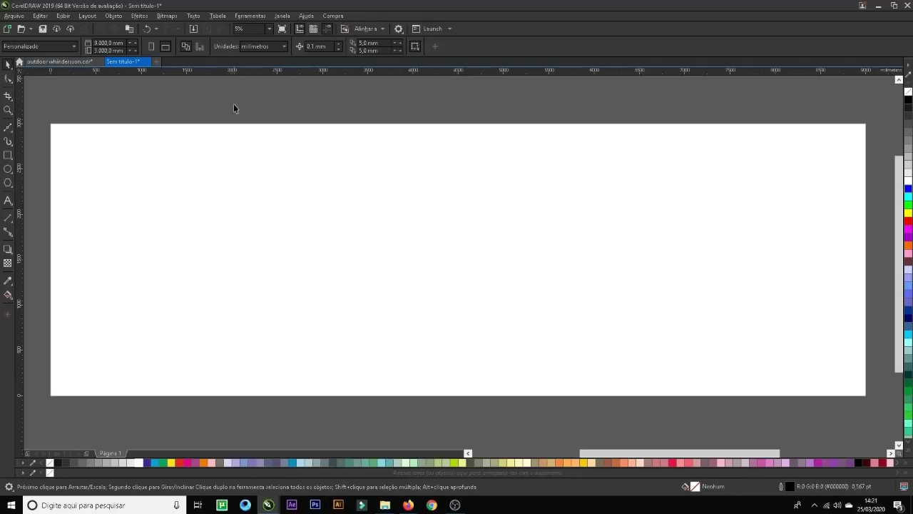
pyautogui.click(265, 47)
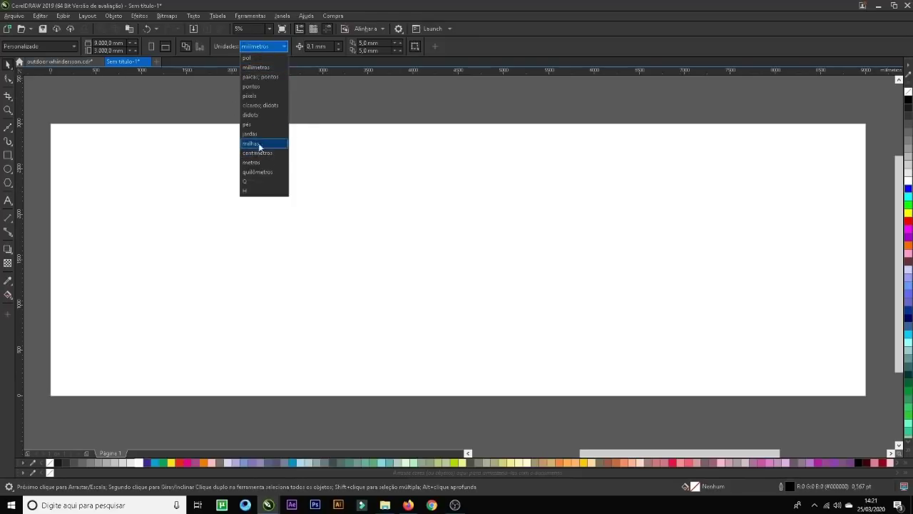
pyautogui.click(255, 162)
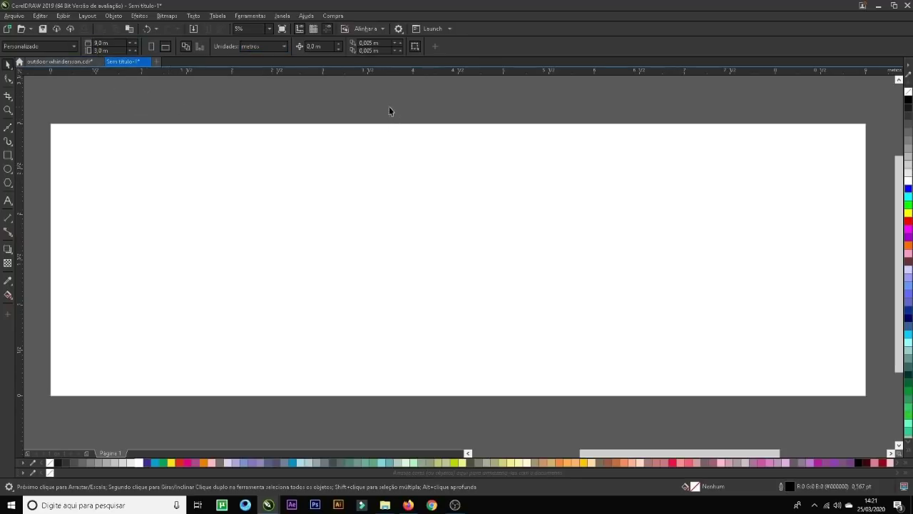
# - Switch the document units to centimetres and set the page size to 90 × 30 cm
pyautogui.click(275, 49)
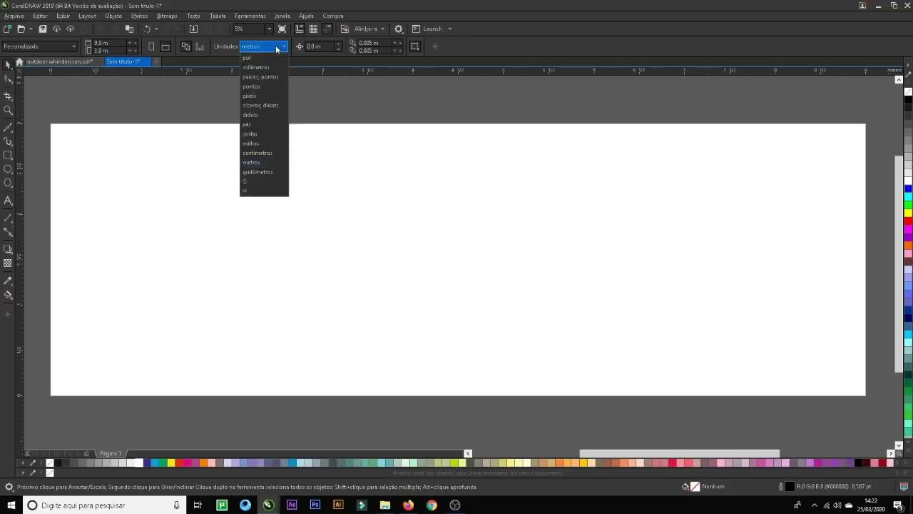
pyautogui.click(264, 152)
pyautogui.write('90')
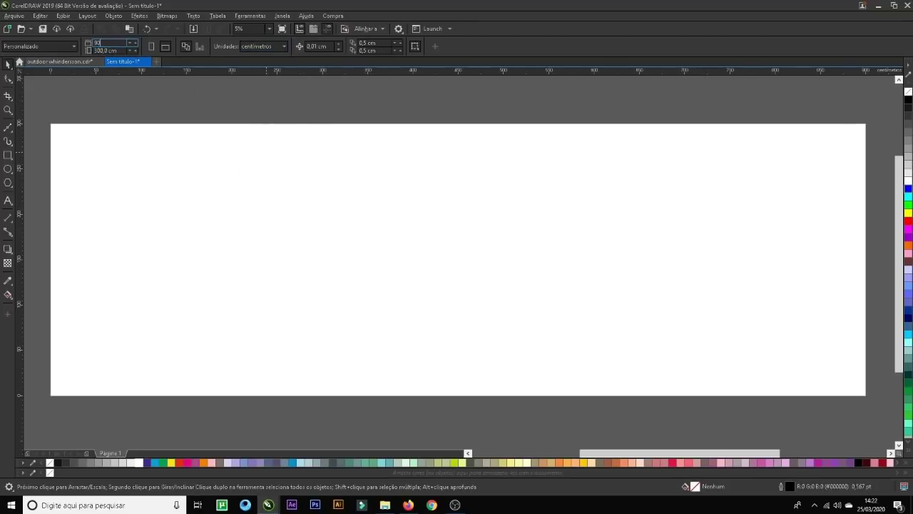
pyautogui.press('Tab')
pyautogui.write('30')
pyautogui.press('Return')
pyautogui.press('z')
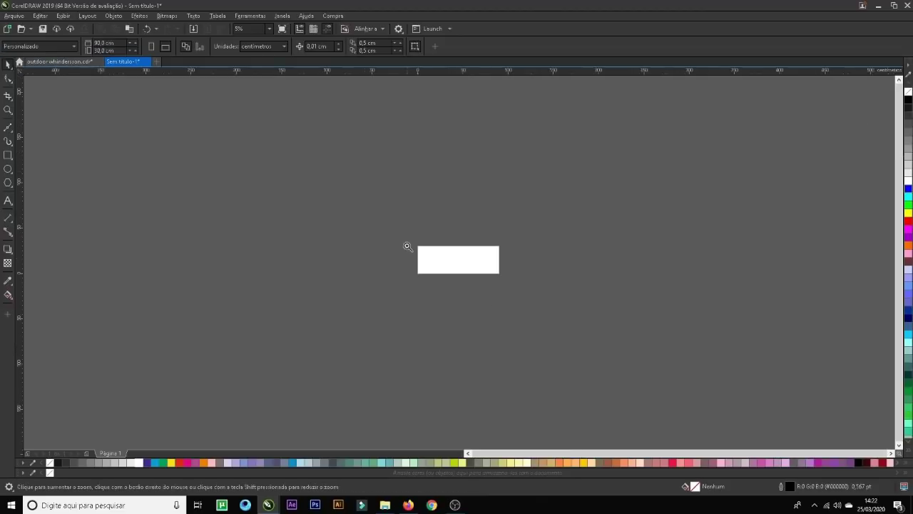
pyautogui.moveTo(403, 232); pyautogui.dragTo(512, 291)
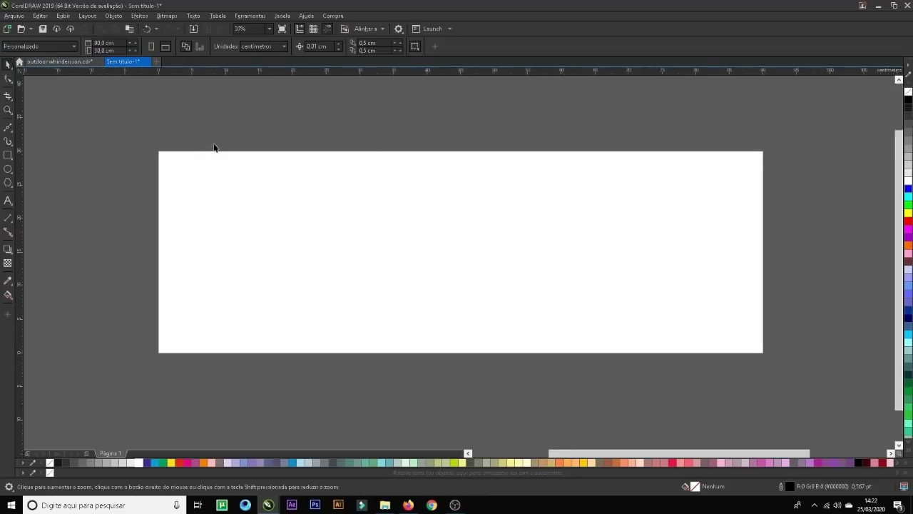
pyautogui.moveTo(147, 138); pyautogui.dragTo(776, 374)
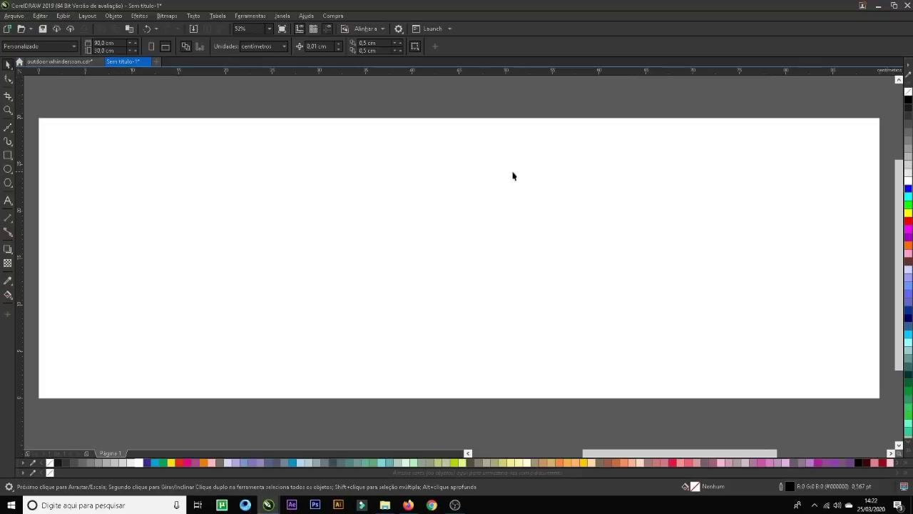
# - Bring the ARTISTAS image from the OUTDOOR folder onto the left half of the page and scale it to about 46 cm wide
pyautogui.scroll(-2, 307, 197)
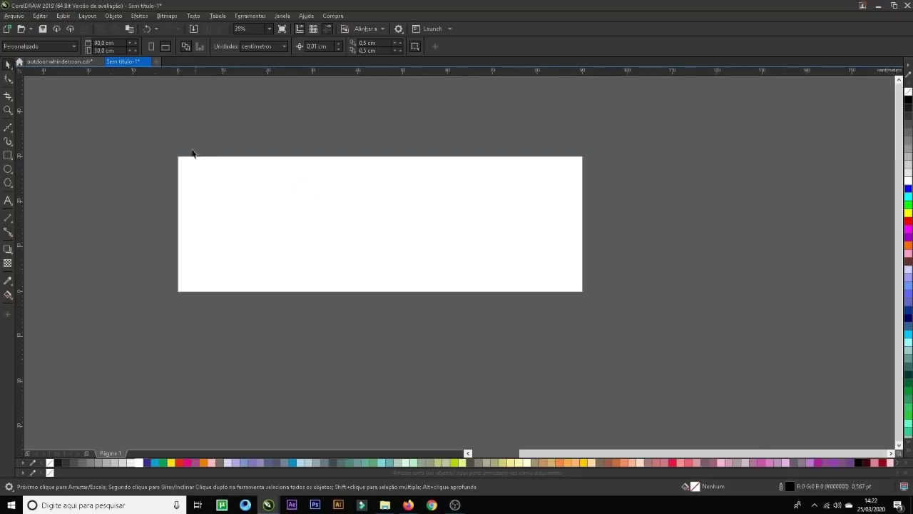
pyautogui.press('z')
pyautogui.moveTo(140, 119); pyautogui.dragTo(628, 341)
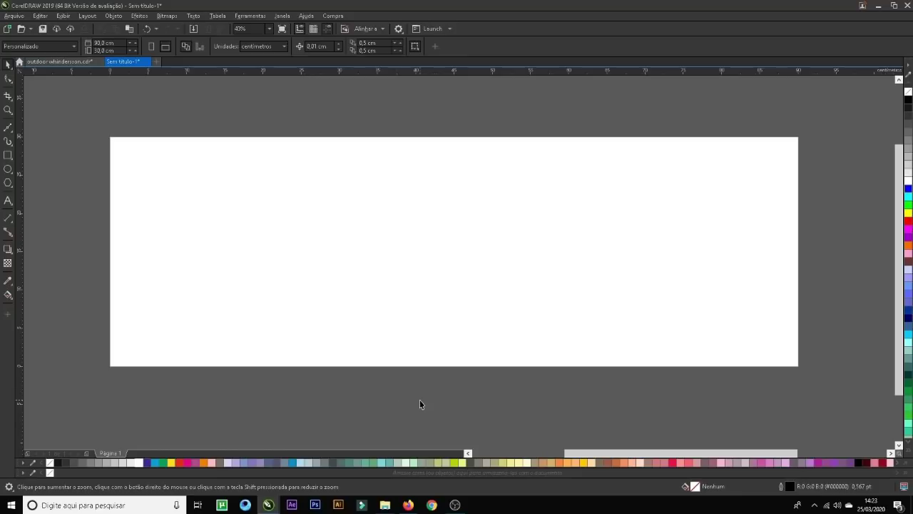
pyautogui.click(385, 507)
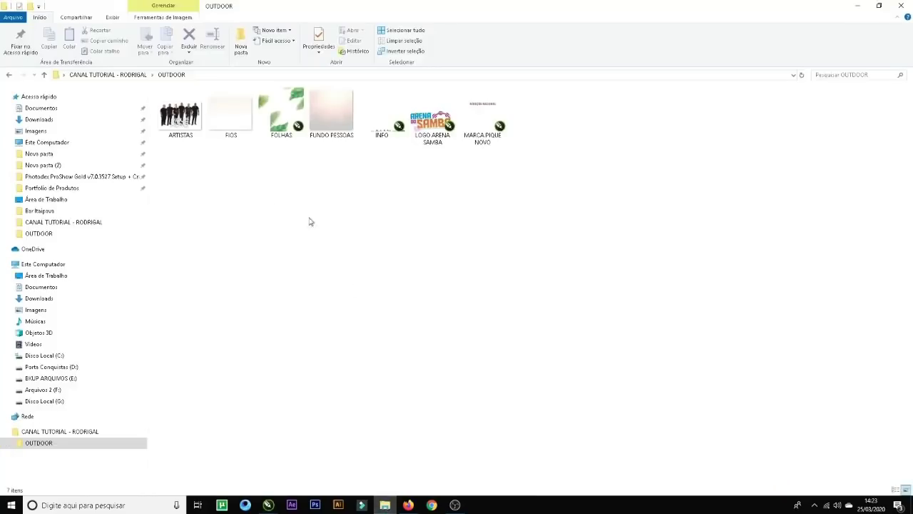
pyautogui.moveTo(183, 120); pyautogui.dragTo(312, 252)
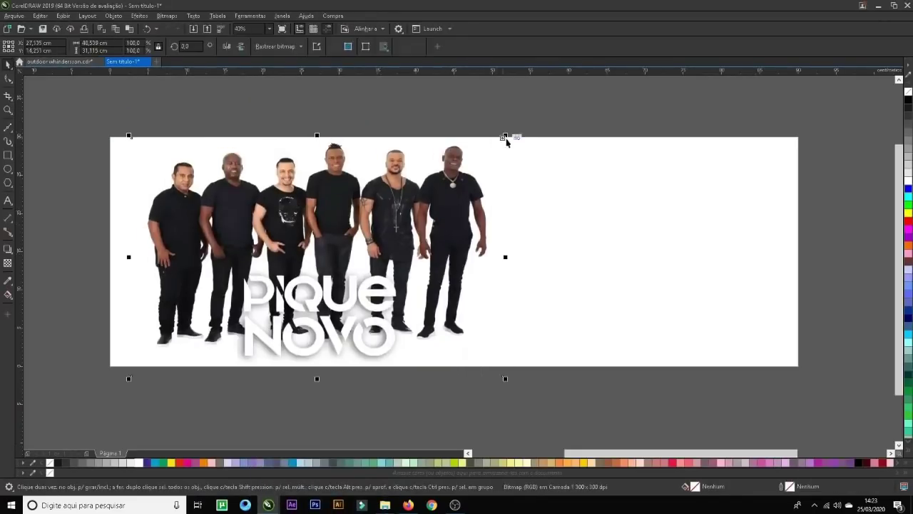
pyautogui.moveTo(506, 139); pyautogui.dragTo(459, 174)
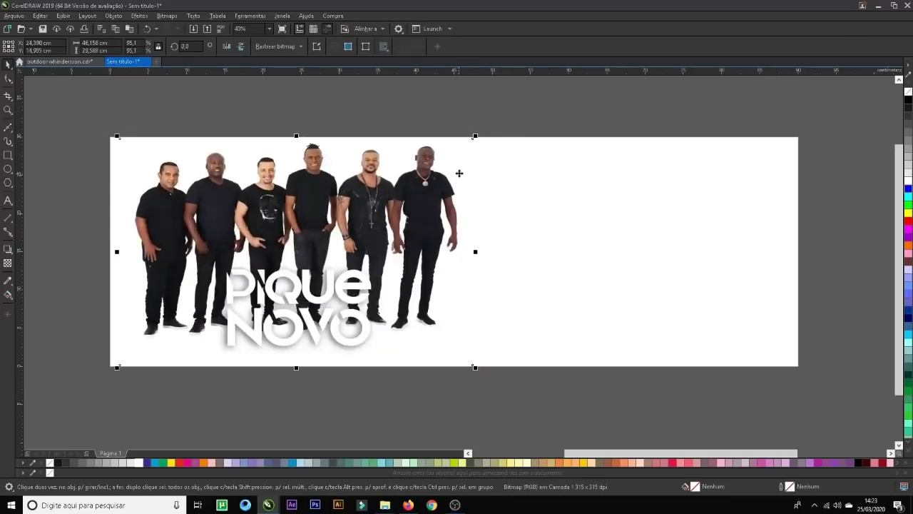
pyautogui.click(461, 131)
# - Examine the band members' faces and upper bodies in the imported photo at close range
pyautogui.press('F2')
pyautogui.moveTo(193, 134); pyautogui.dragTo(457, 232)
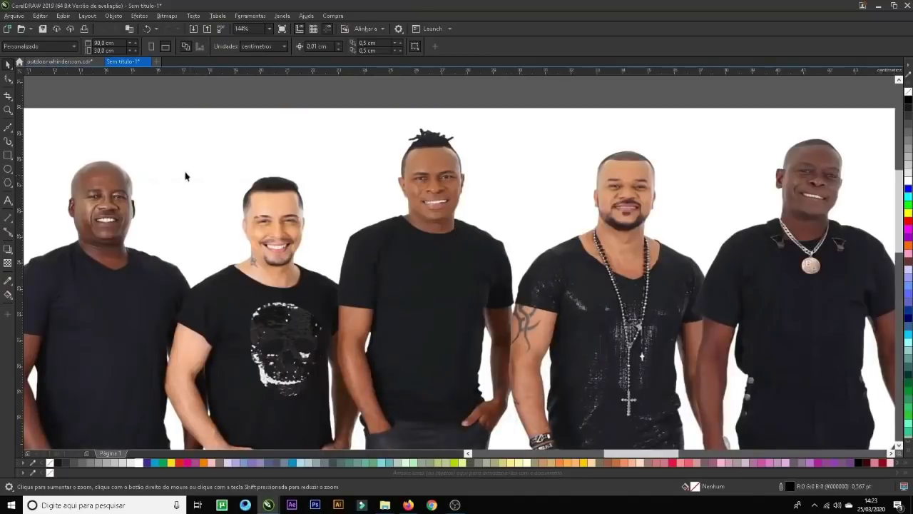
pyautogui.moveTo(74, 138); pyautogui.dragTo(619, 342)
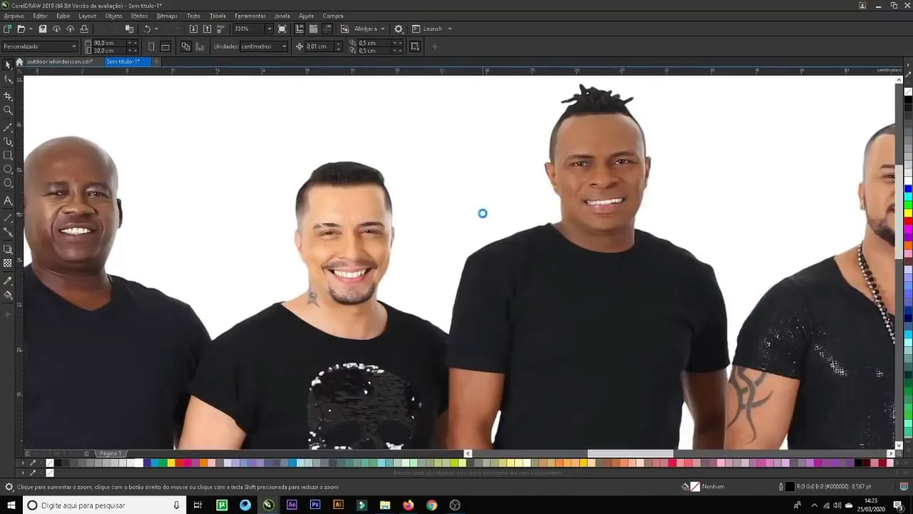
pyautogui.rightClick(500, 209)
pyautogui.rightClick(521, 207)
pyautogui.moveTo(521, 186); pyautogui.dragTo(707, 271)
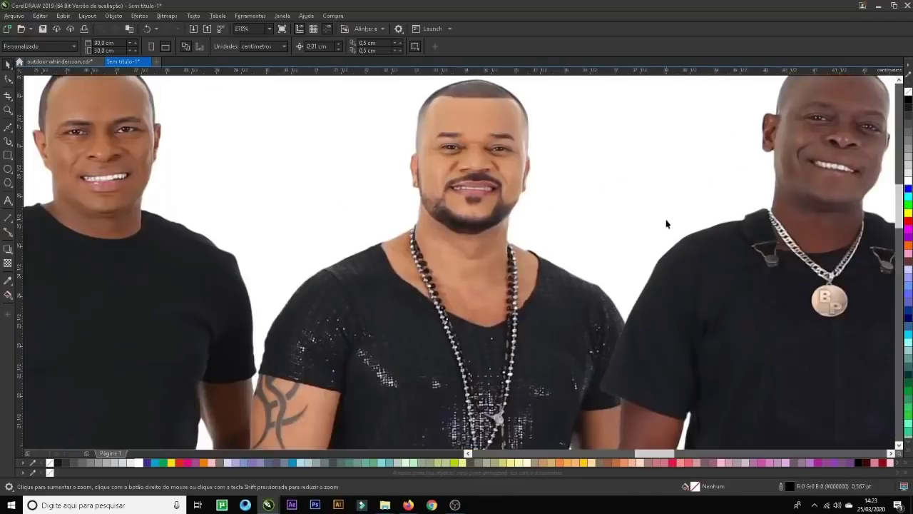
pyautogui.rightClick(528, 208)
pyautogui.rightClick(529, 208)
pyautogui.rightClick(529, 208)
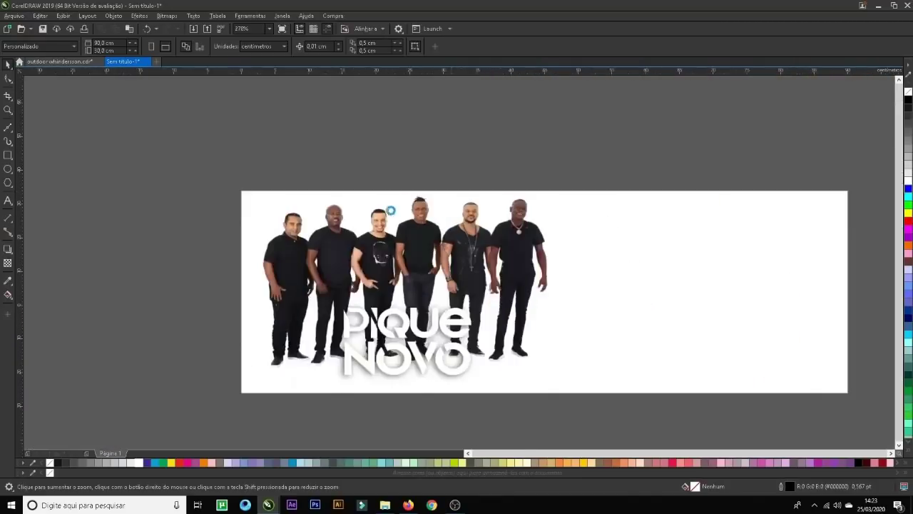
pyautogui.rightClick(292, 198)
pyautogui.moveTo(324, 194); pyautogui.dragTo(675, 322)
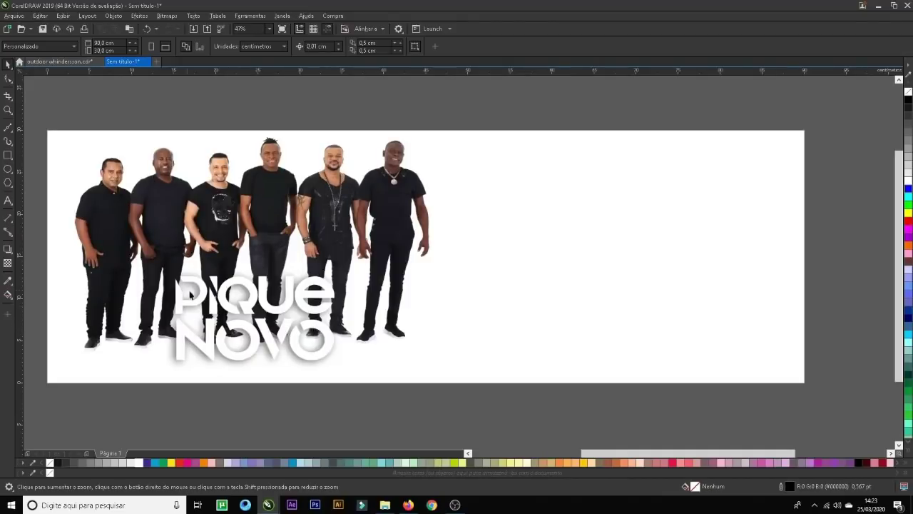
# - Bring LOGO ARENA SAMBA from the OUTDOOR folder onto the right half of the page, about 41 cm wide
pyautogui.press('space')
pyautogui.click(381, 281)
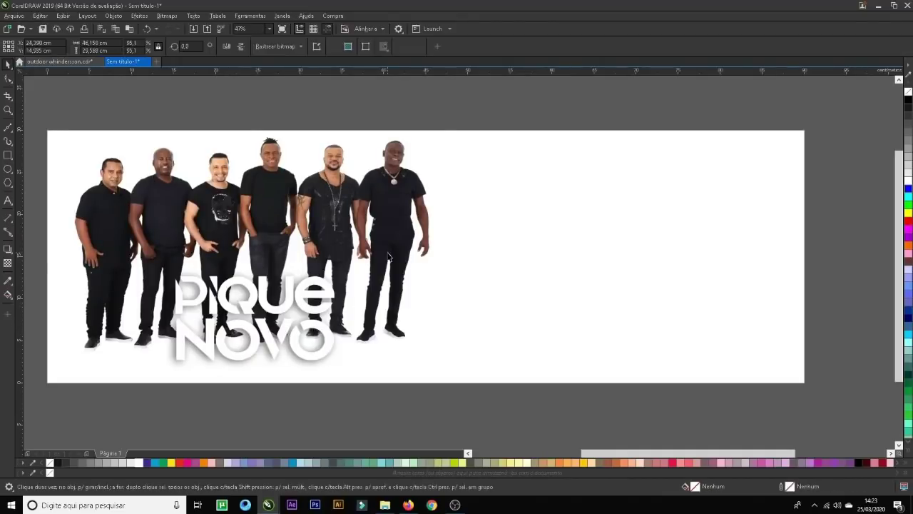
pyautogui.hotkey('alt', 'Tab')
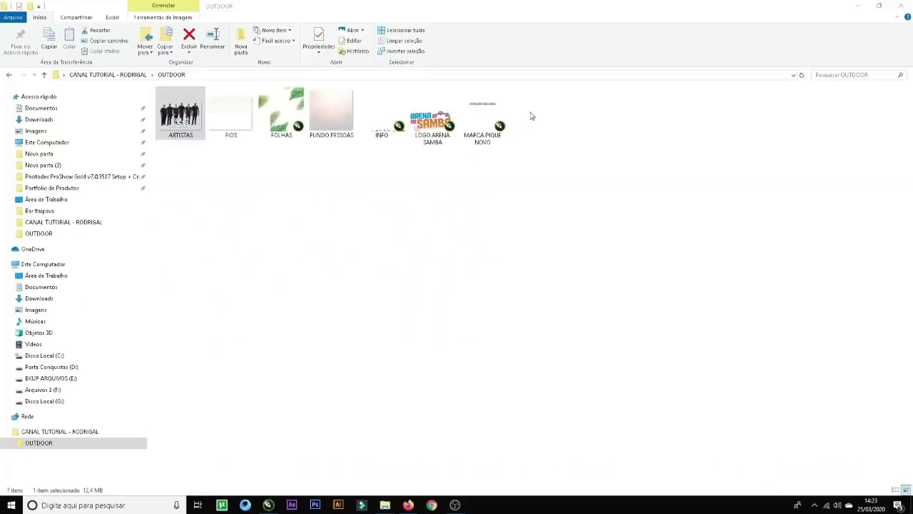
pyautogui.moveTo(430, 140); pyautogui.dragTo(516, 262)
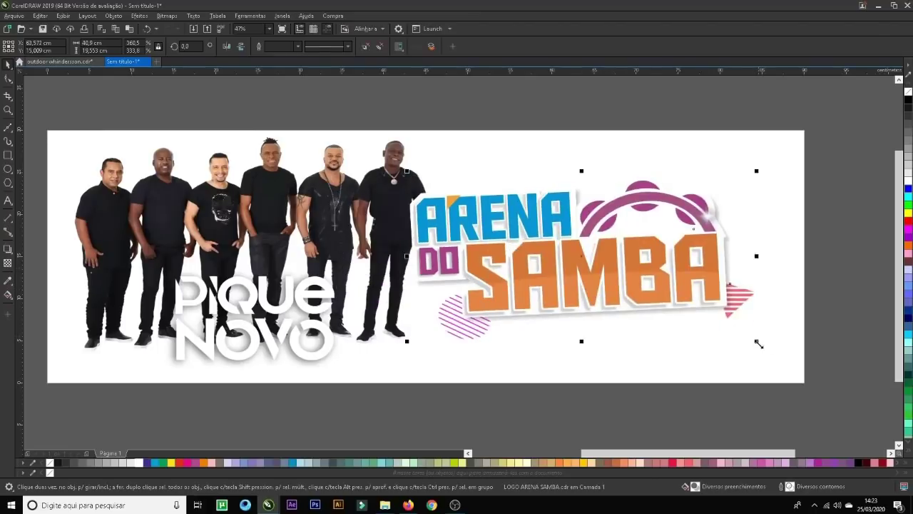
# - Move the Arena do Samba logo over the band members' legs and scale it to about 36 cm wide
pyautogui.moveTo(758, 344); pyautogui.dragTo(694, 311)
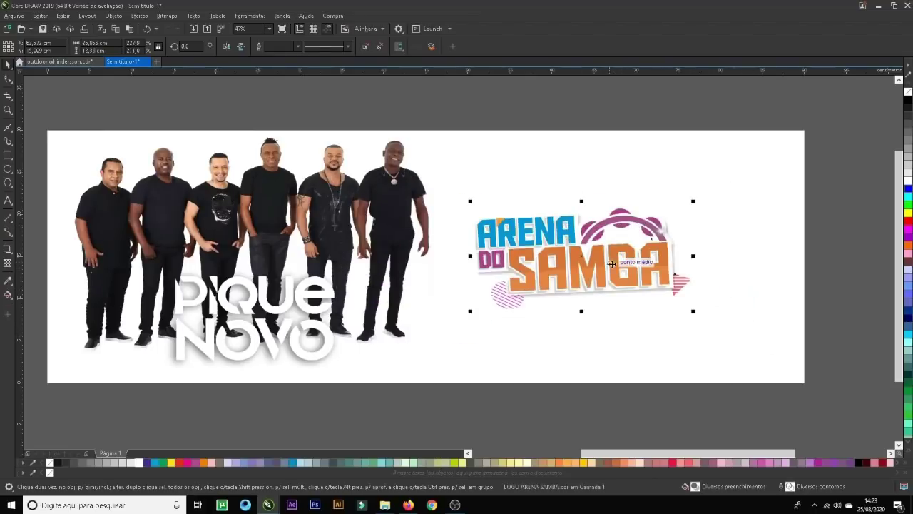
pyautogui.moveTo(627, 267); pyautogui.dragTo(298, 341)
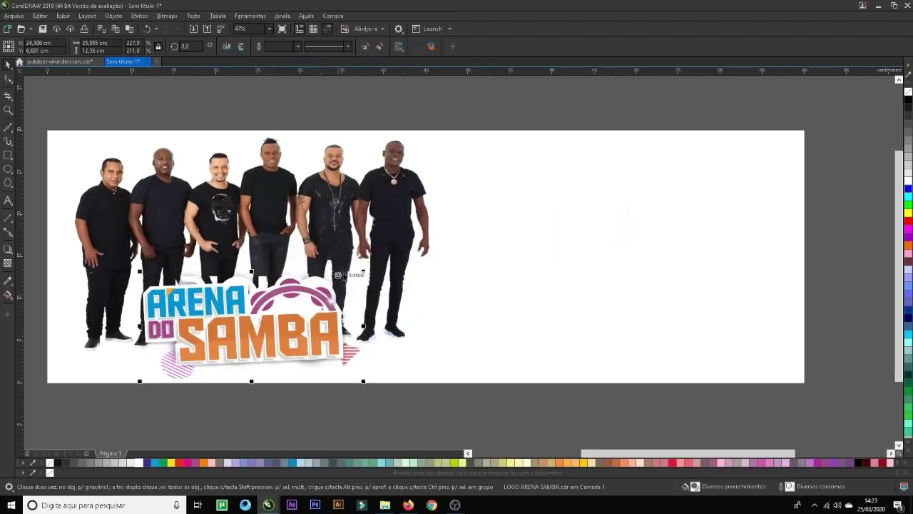
pyautogui.moveTo(363, 273); pyautogui.dragTo(405, 249)
pyautogui.moveTo(339, 299); pyautogui.dragTo(341, 294)
pyautogui.click(654, 151)
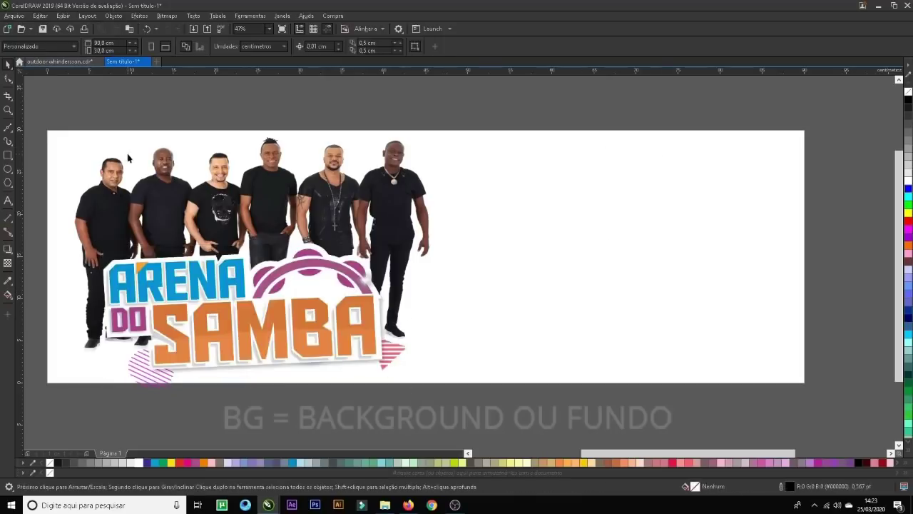
# - Create a page-sized background rectangle behind the artwork, filled with solid orange and without an outline
pyautogui.doubleClick(7, 159)
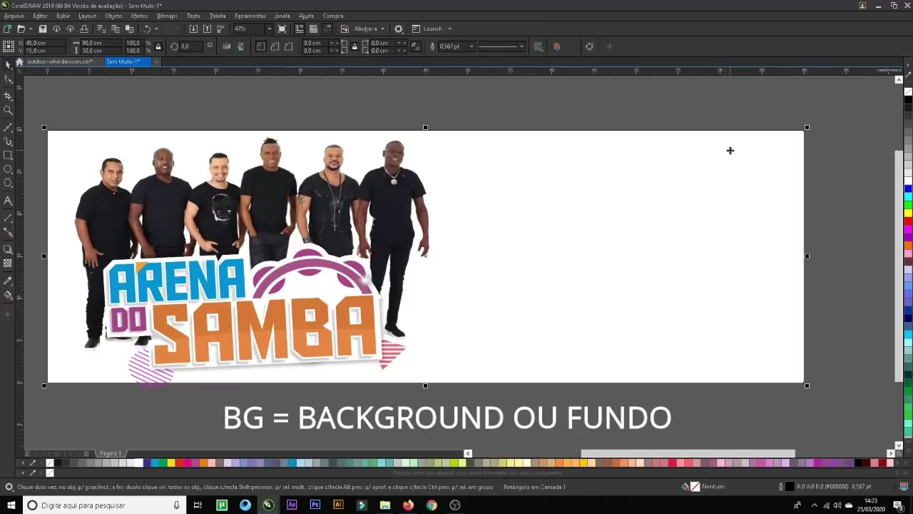
pyautogui.press('F11')
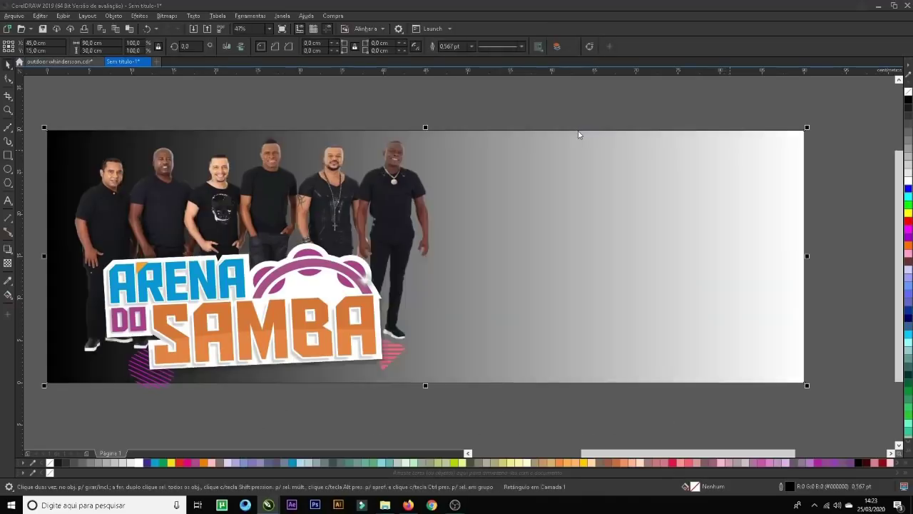
pyautogui.click(611, 117)
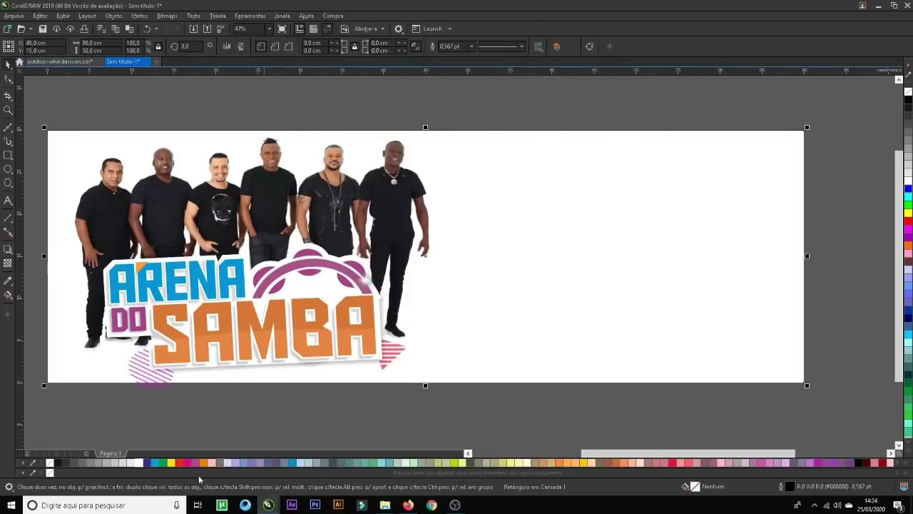
pyautogui.moveTo(202, 462); pyautogui.dragTo(504, 188)
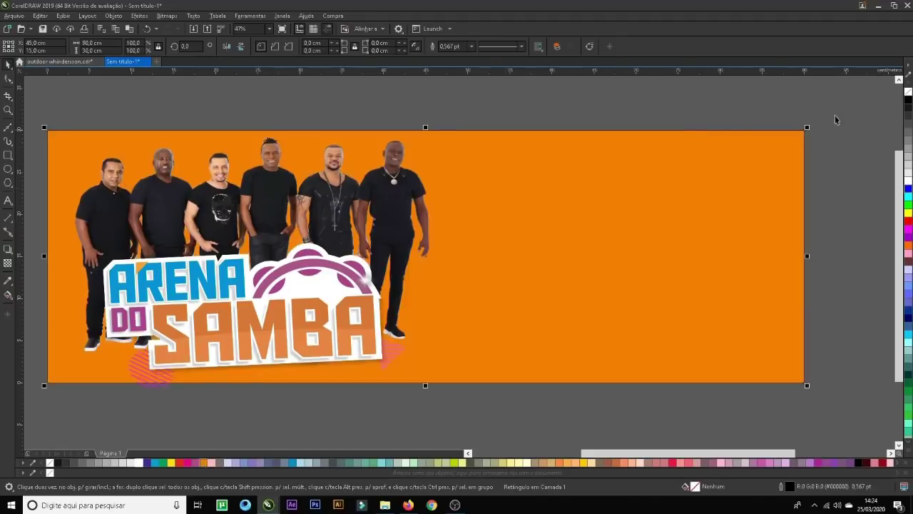
pyautogui.rightClick(908, 91)
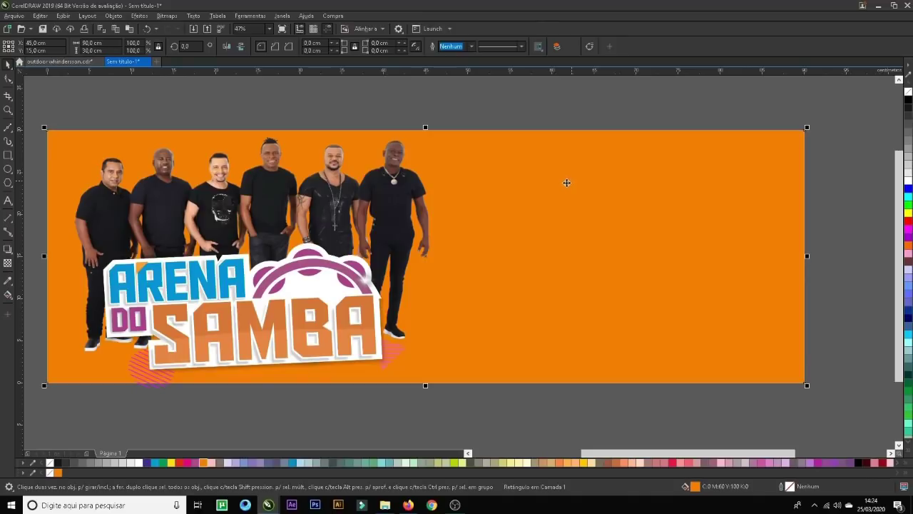
# - Give the background a vertical linear gradient from orange at the top to dark magenta #992584 at the bottom
pyautogui.press('F11')
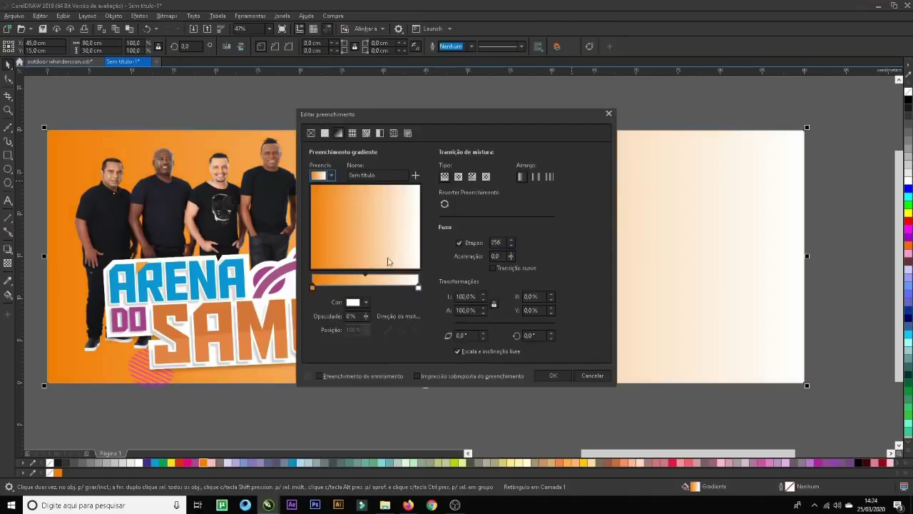
pyautogui.moveTo(388, 261); pyautogui.dragTo(361, 267)
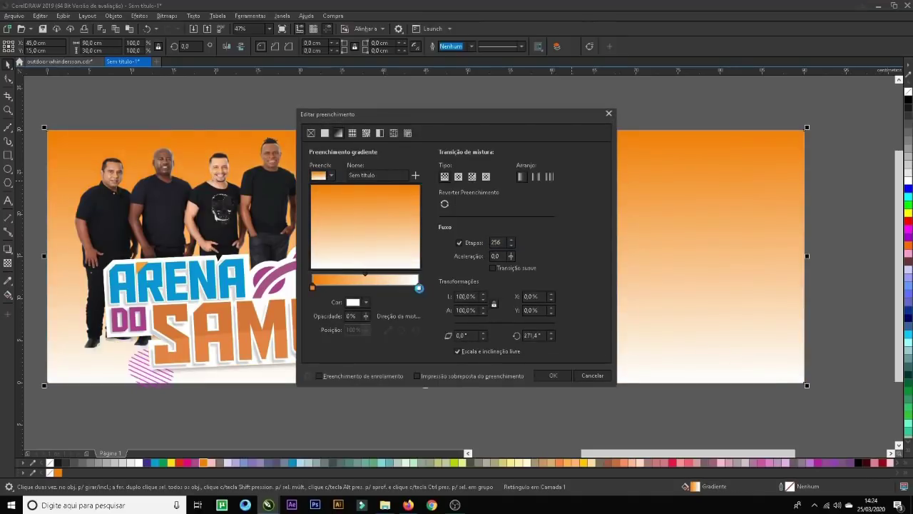
pyautogui.click(365, 303)
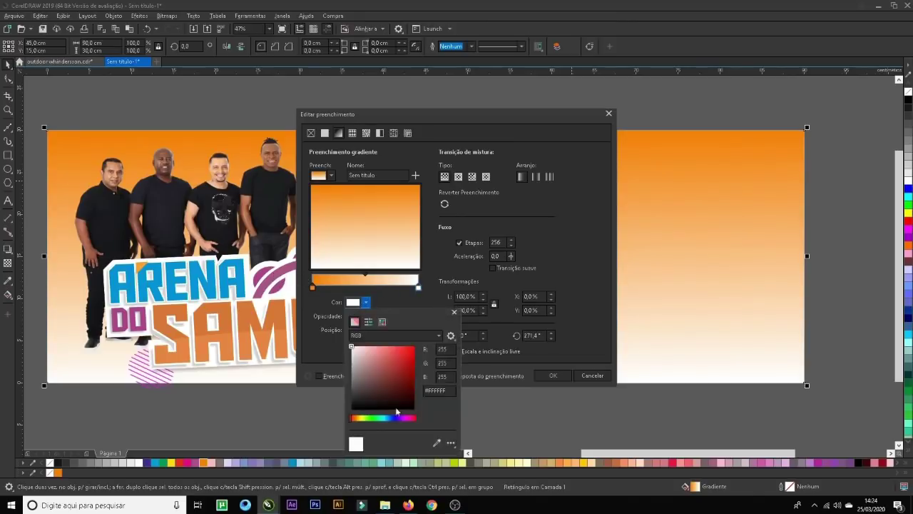
pyautogui.moveTo(398, 384); pyautogui.dragTo(394, 364)
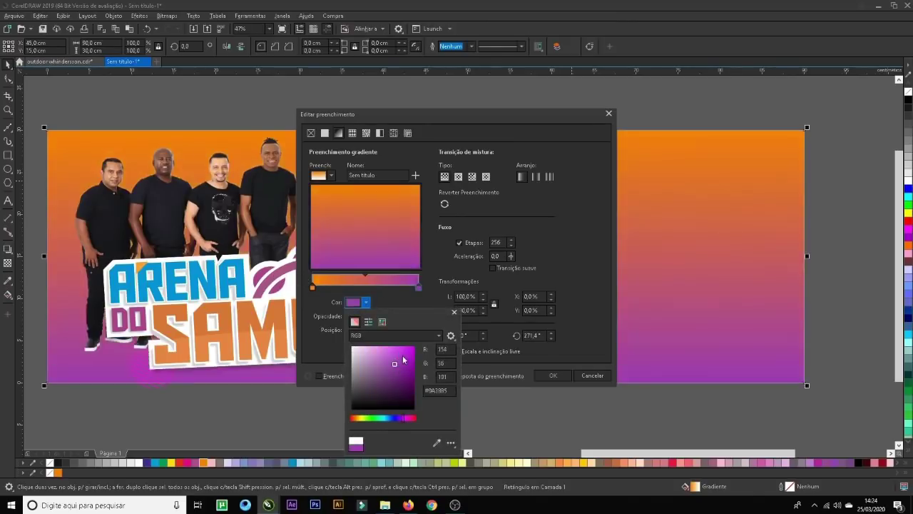
pyautogui.click(411, 418)
pyautogui.click(406, 367)
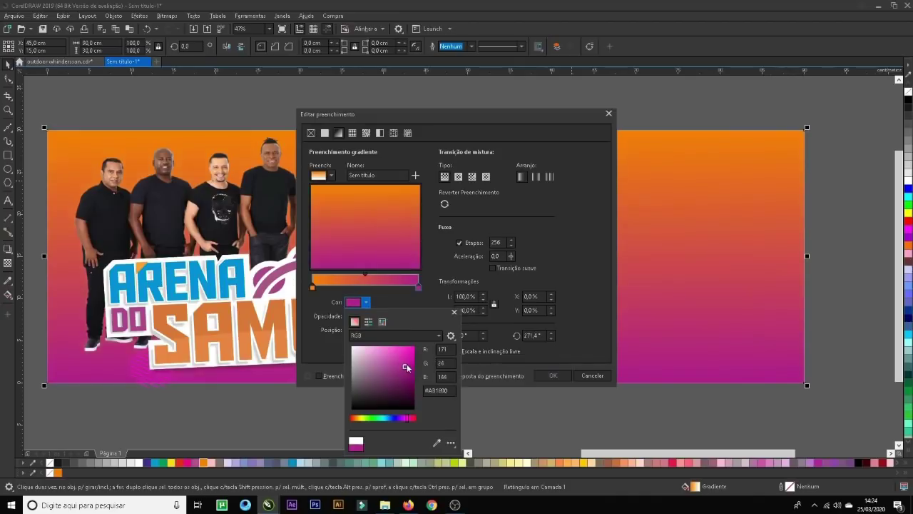
pyautogui.moveTo(407, 365); pyautogui.dragTo(401, 371)
pyautogui.click(527, 380)
pyautogui.click(556, 375)
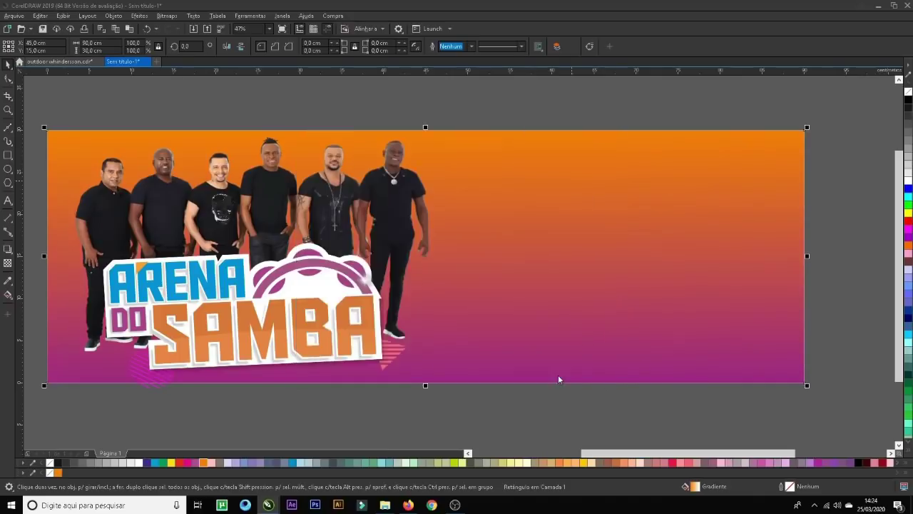
pyautogui.click(563, 416)
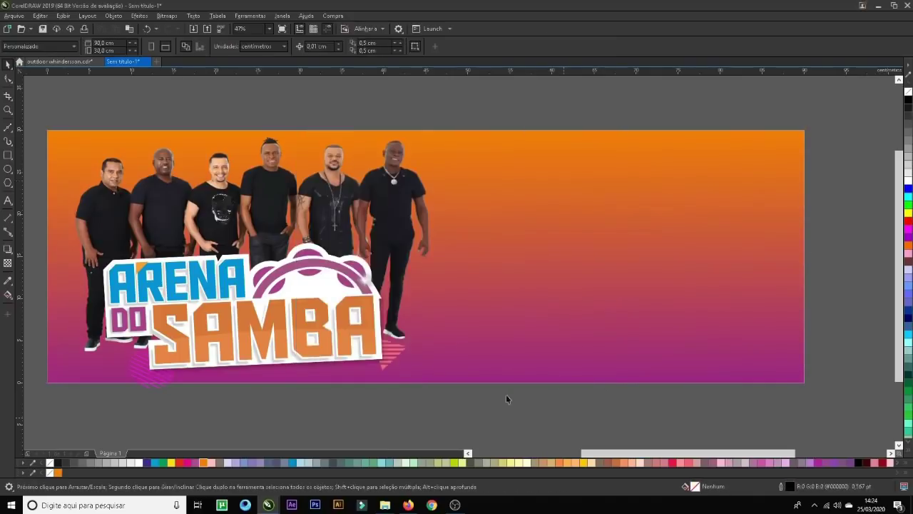
# - Scale the band photo down slightly and fit the Arena do Samba logo over the legs at about 35.8 cm wide
pyautogui.click(403, 175)
pyautogui.moveTo(456, 133); pyautogui.dragTo(442, 134)
pyautogui.click(322, 340)
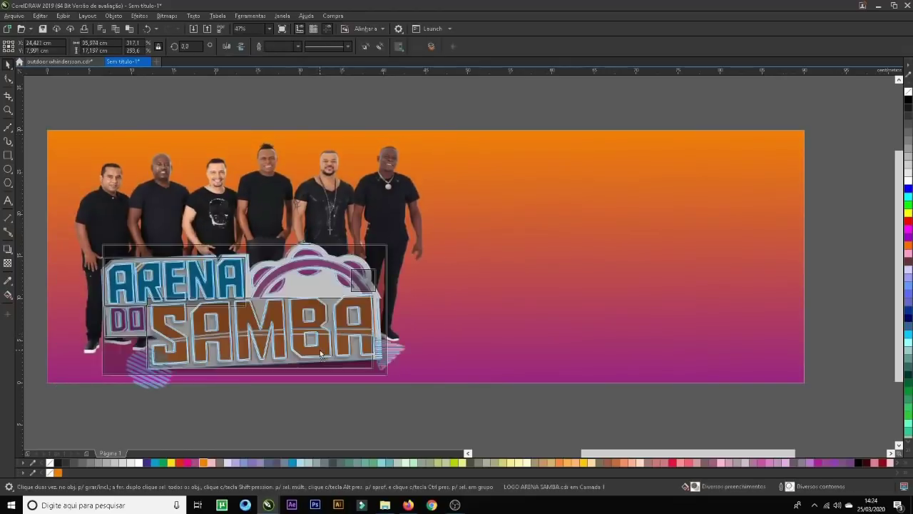
pyautogui.moveTo(321, 353); pyautogui.dragTo(322, 355)
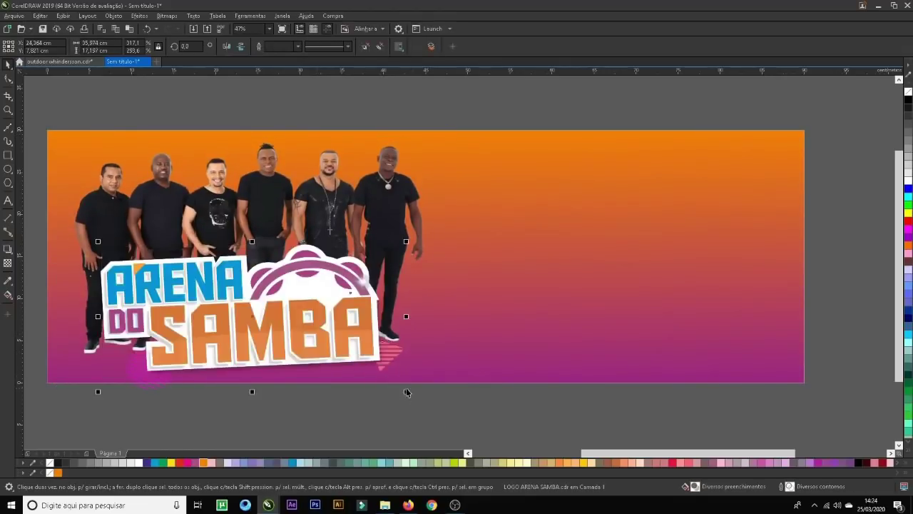
pyautogui.moveTo(406, 394); pyautogui.dragTo(377, 364)
pyautogui.moveTo(324, 342); pyautogui.dragTo(331, 352)
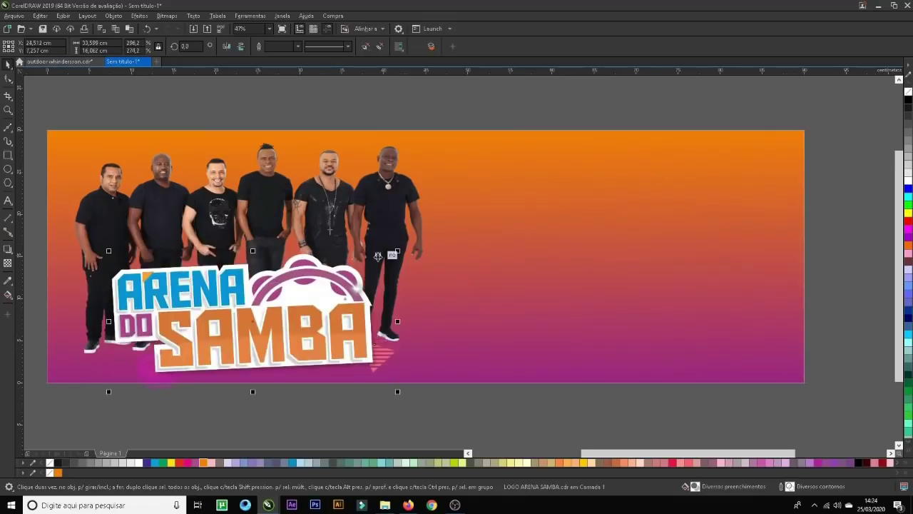
pyautogui.moveTo(398, 251); pyautogui.dragTo(410, 245)
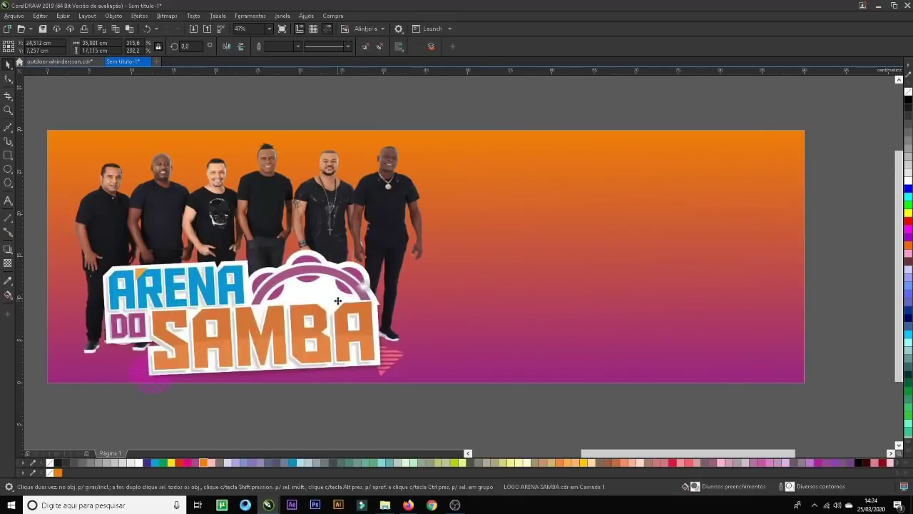
pyautogui.moveTo(351, 298); pyautogui.dragTo(343, 300)
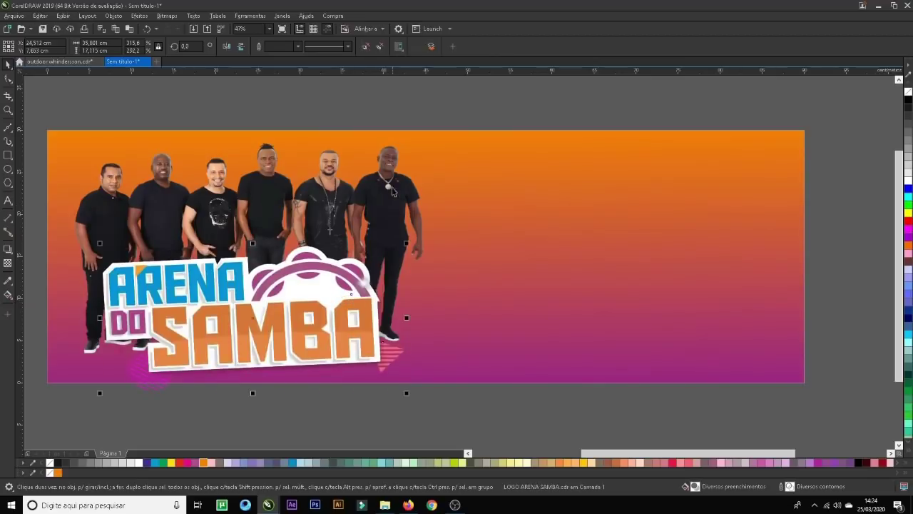
# - Shift the band photo and the Arena do Samba logo together about 0.4 cm upward
pyautogui.click(359, 283)
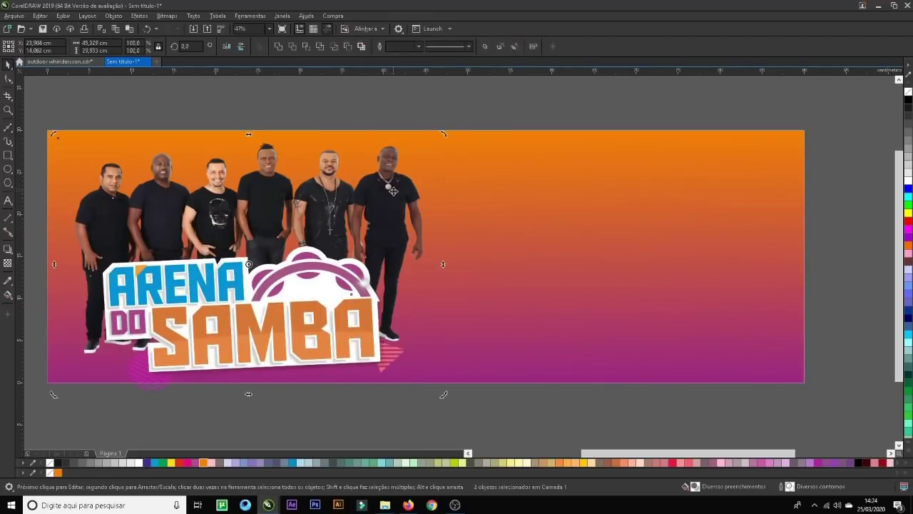
pyautogui.keyDown('shift'); pyautogui.click(390, 191); pyautogui.keyUp('shift')
pyautogui.keyDown('shift'); pyautogui.click(390, 191); pyautogui.keyUp('shift')
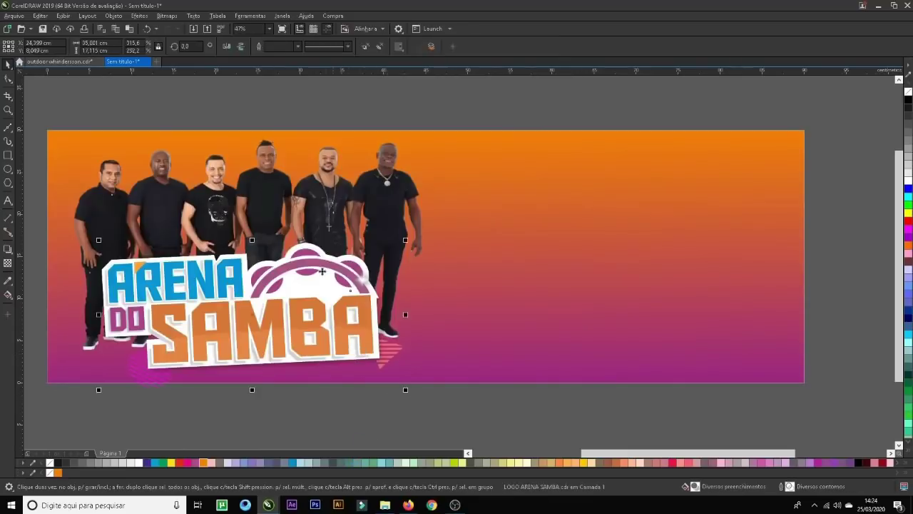
pyautogui.click(282, 404)
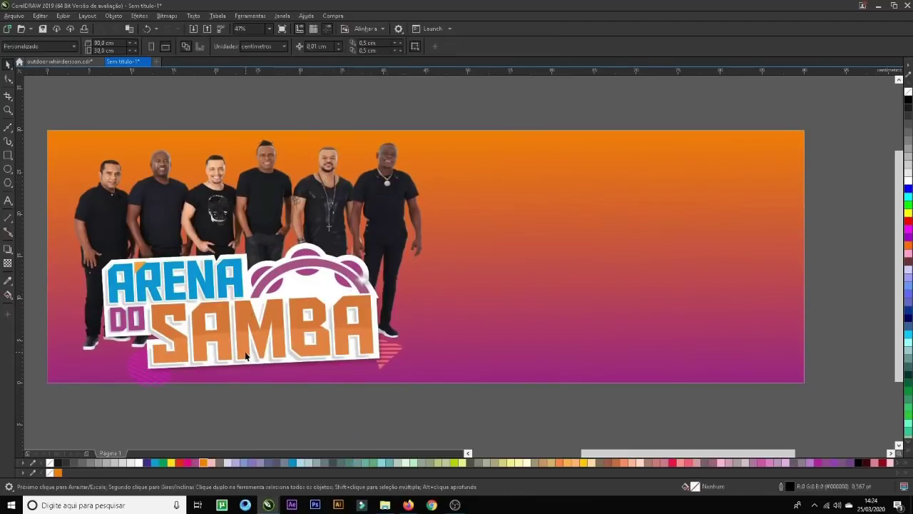
# - PowerClip the band photo and the Arena do Samba logo inside the gradient background rectangle
pyautogui.click(241, 352)
pyautogui.keyDown('shift'); pyautogui.click(315, 183); pyautogui.keyUp('shift')
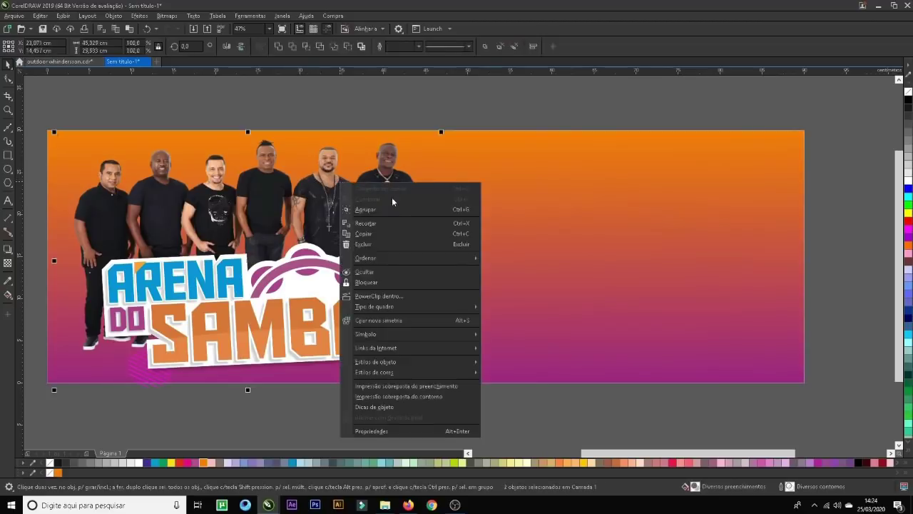
pyautogui.rightClick(340, 183)
pyautogui.click(378, 295)
pyautogui.click(500, 205)
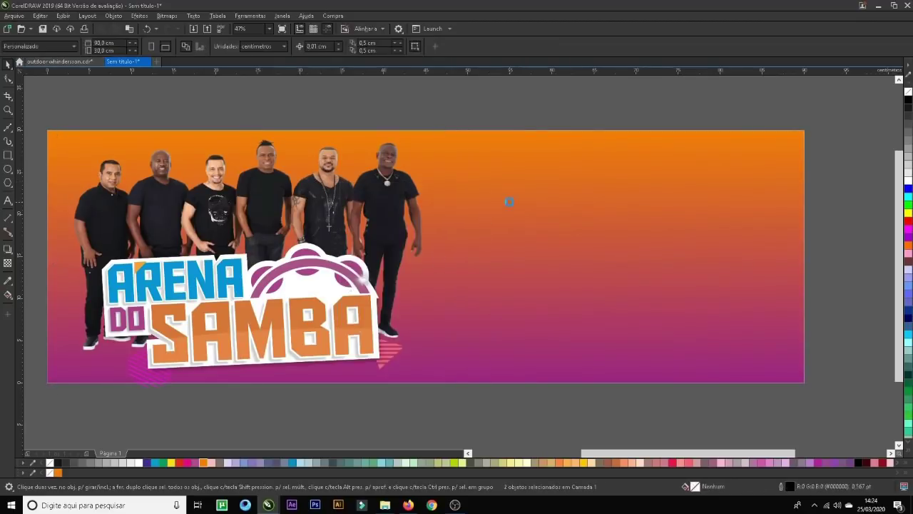
pyautogui.click(149, 389)
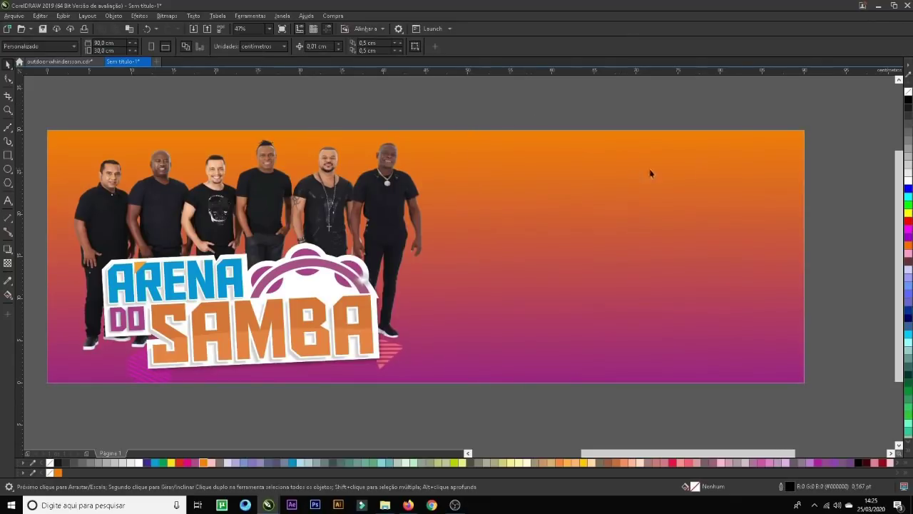
# - Change the bottom colour of the background gradient to a brighter magenta, #C720A8
pyautogui.click(668, 170)
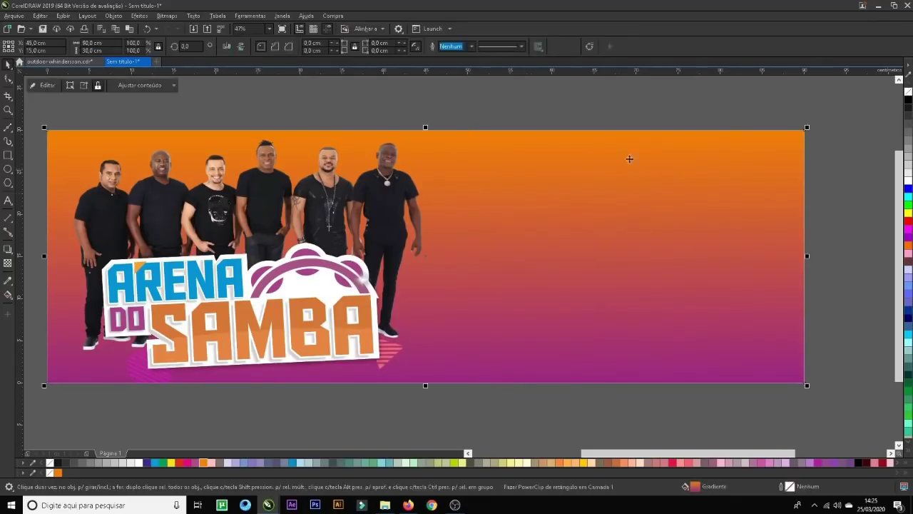
pyautogui.press('F11')
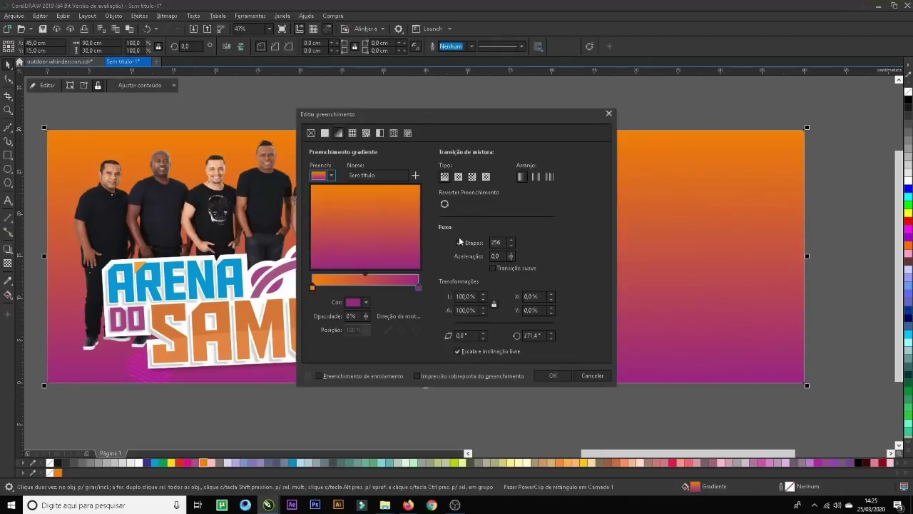
pyautogui.click(419, 287)
pyautogui.click(366, 302)
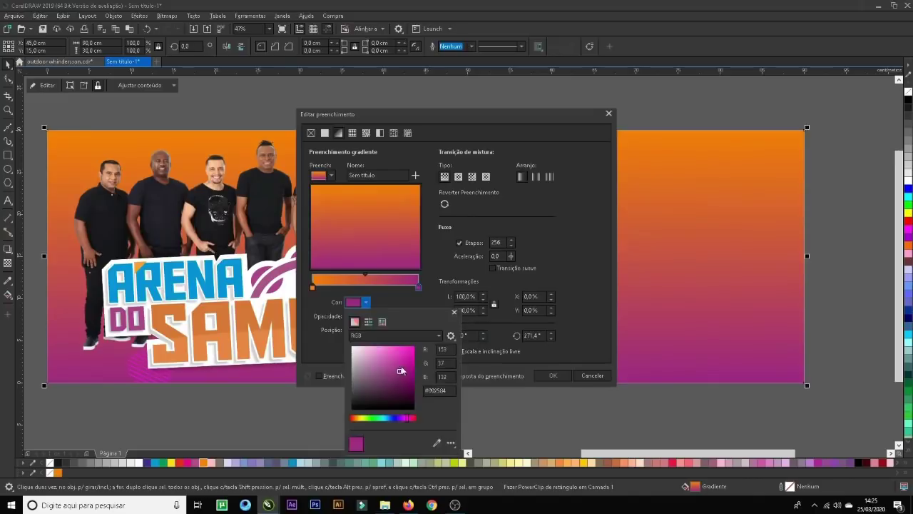
pyautogui.moveTo(401, 370); pyautogui.dragTo(405, 362)
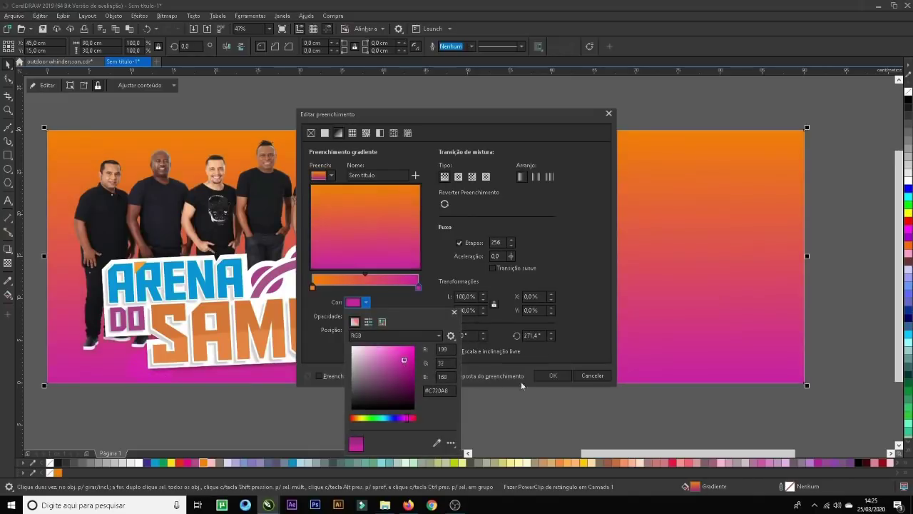
pyautogui.click(552, 376)
pyautogui.click(552, 378)
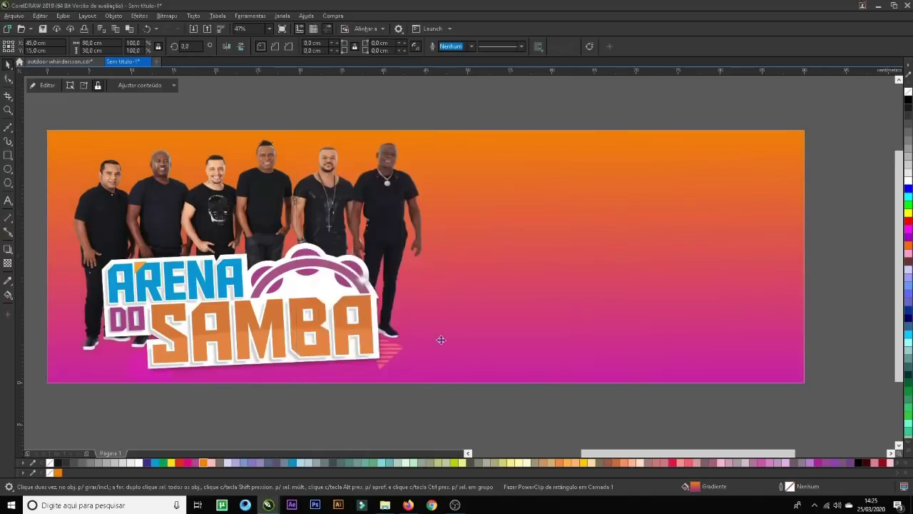
pyautogui.click(506, 423)
pyautogui.click(473, 169)
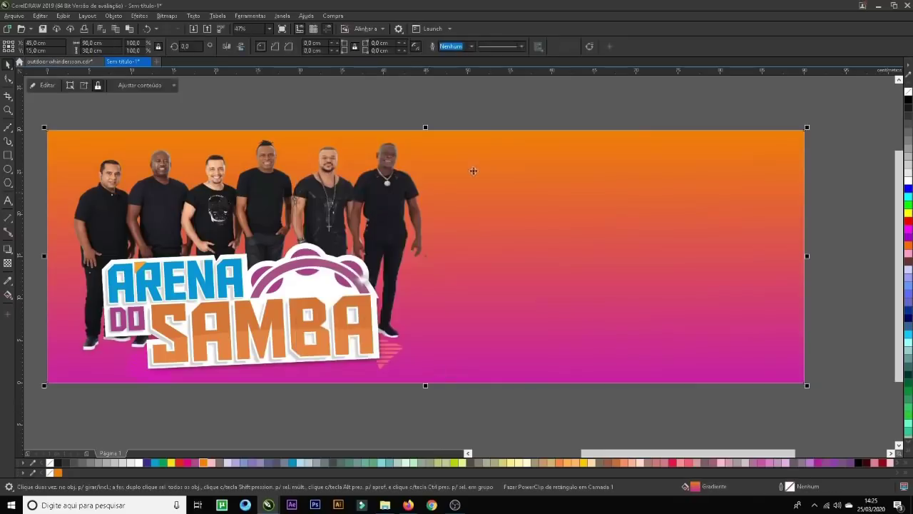
pyautogui.click(410, 118)
# - Bring MARCA PIQUE NOVO from the OUTDOOR folder onto the page just right of the band, about 22 cm wide
pyautogui.hotkey('alt', 'Tab')
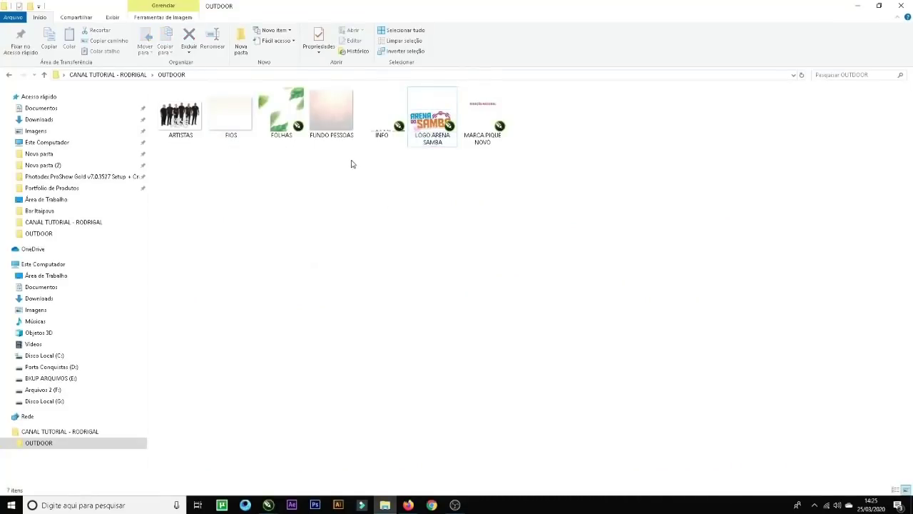
pyautogui.moveTo(483, 114); pyautogui.dragTo(547, 232)
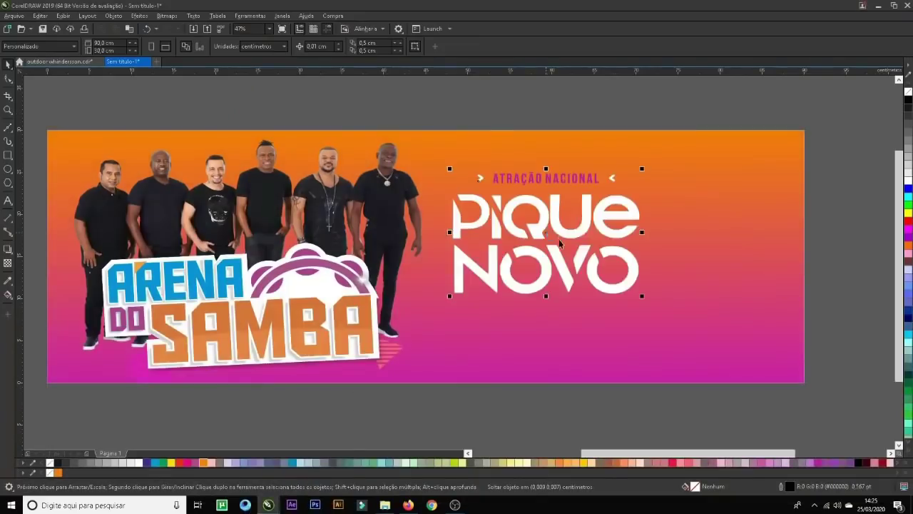
pyautogui.moveTo(633, 275); pyautogui.dragTo(625, 262)
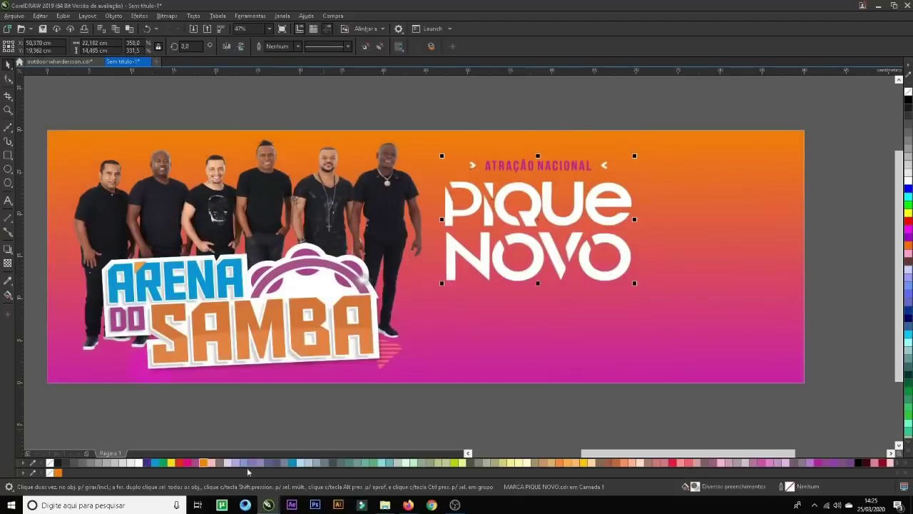
# - Bring FUNDO PESSOAS from the OUTDOOR folder over the page's right end and scale it to about 36.5 cm wide
pyautogui.click(394, 426)
pyautogui.hotkey('alt', 'Tab')
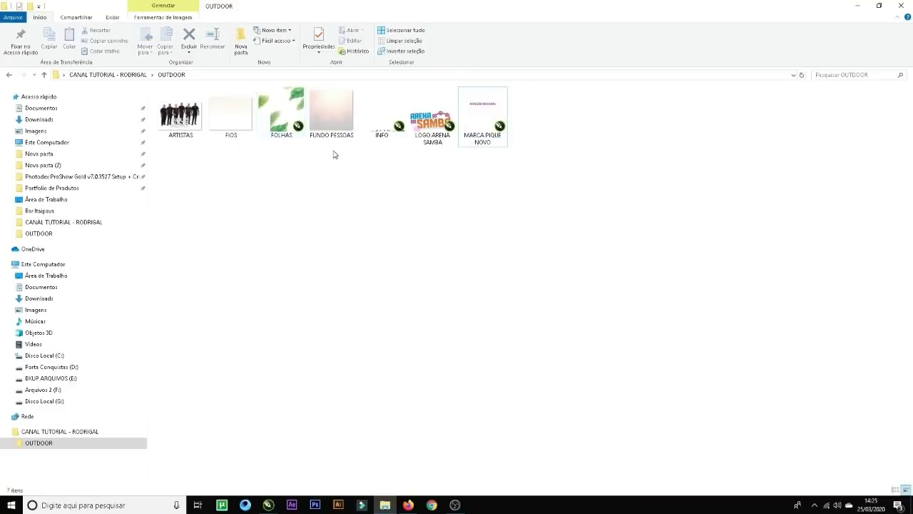
pyautogui.moveTo(332, 114); pyautogui.dragTo(705, 246)
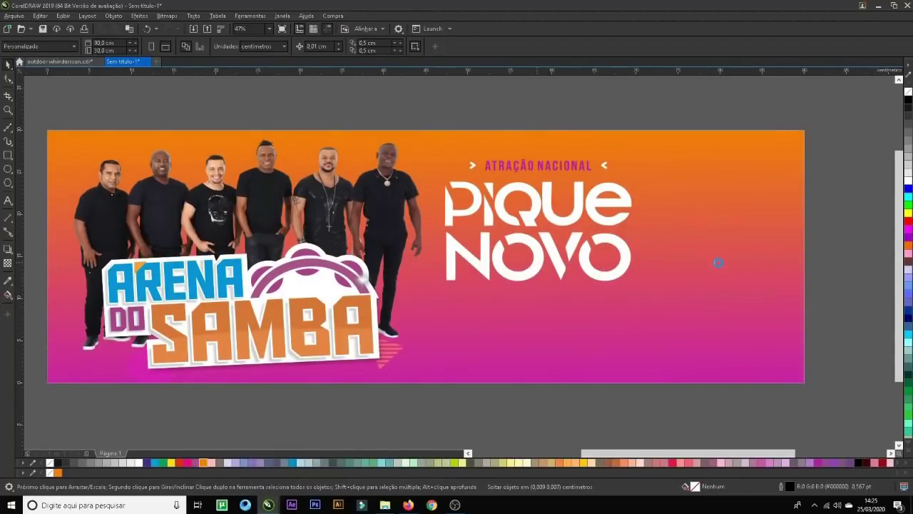
pyautogui.moveTo(719, 263); pyautogui.dragTo(714, 264)
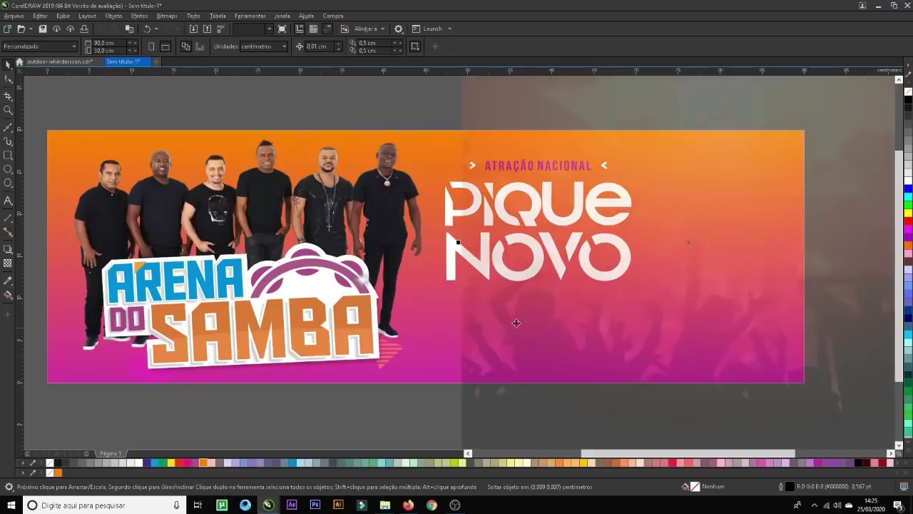
pyautogui.scroll(-2, 526, 149)
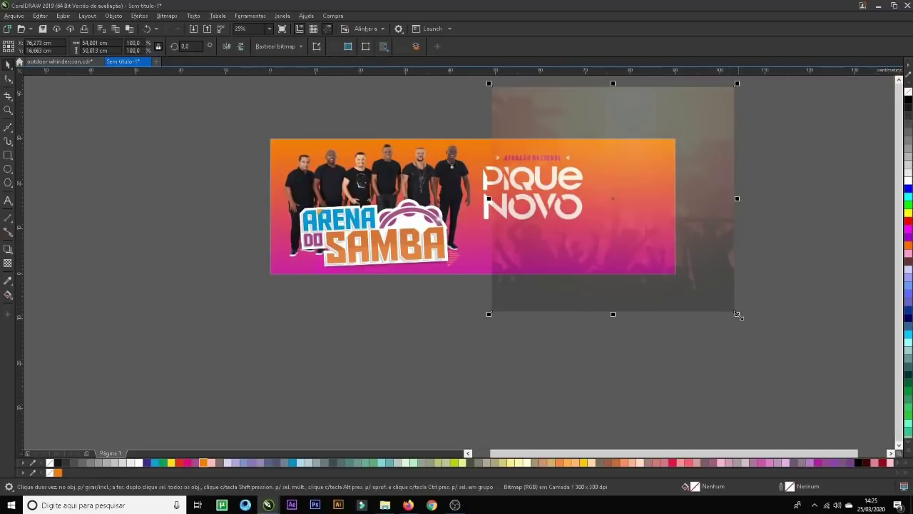
pyautogui.moveTo(739, 315); pyautogui.dragTo(698, 277)
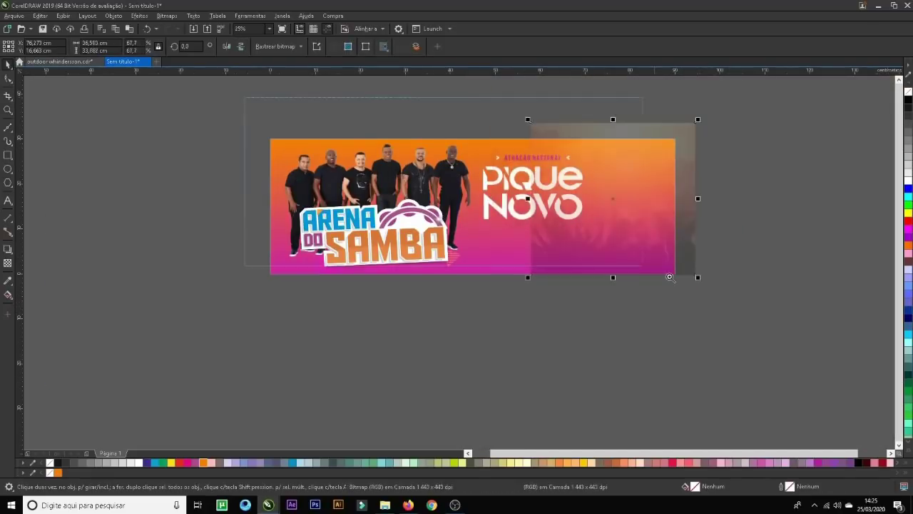
pyautogui.scroll(2, 725, 318)
pyautogui.moveTo(728, 336); pyautogui.dragTo(698, 343)
# - PowerClip the crowd image inside the gradient background rectangle
pyautogui.rightClick(630, 333)
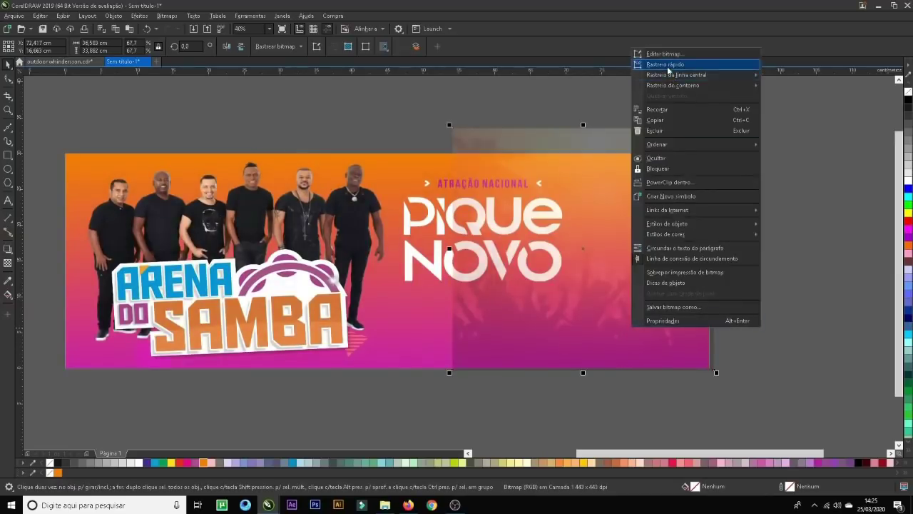
pyautogui.click(685, 183)
pyautogui.click(441, 322)
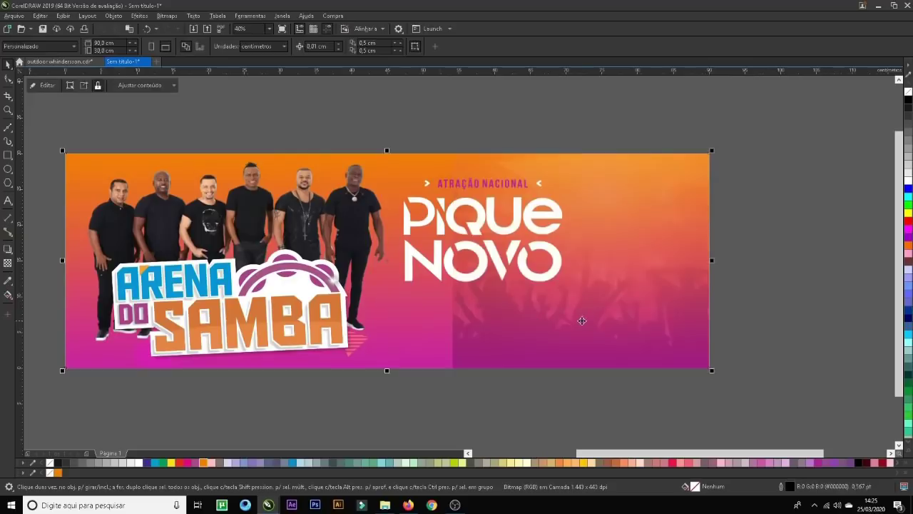
# - Within the background's PowerClip, mirror a copy of the crowd image to its left and scale both together to about 91 cm wide
pyautogui.doubleClick(600, 320)
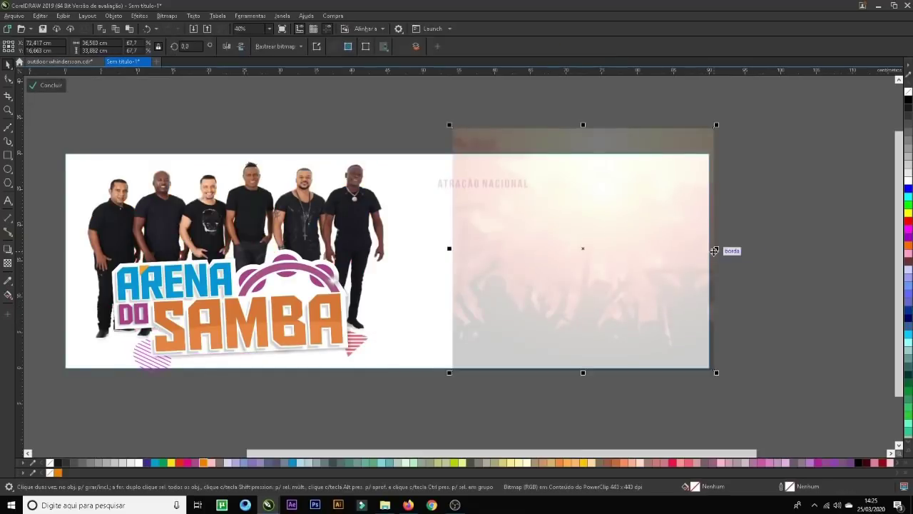
pyautogui.moveTo(716, 250); pyautogui.dragTo(416, 265)
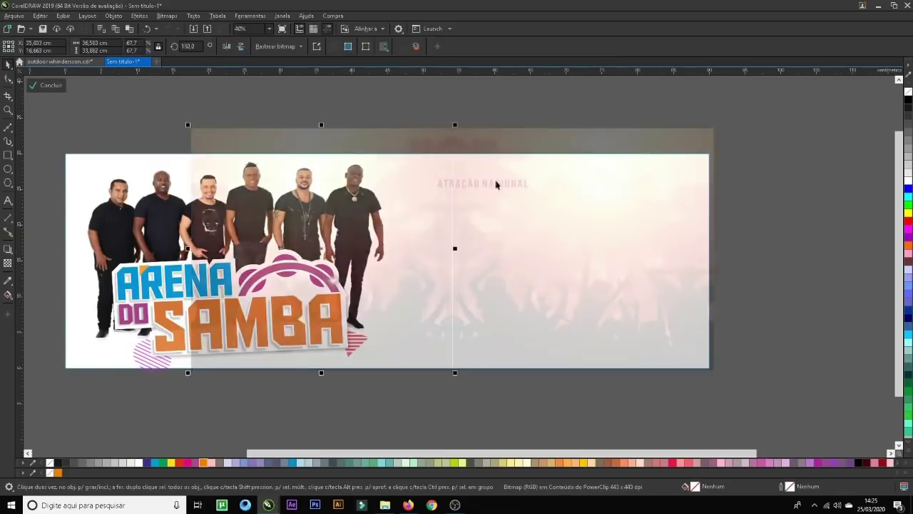
pyautogui.keyDown('shift'); pyautogui.click(538, 136); pyautogui.keyUp('shift')
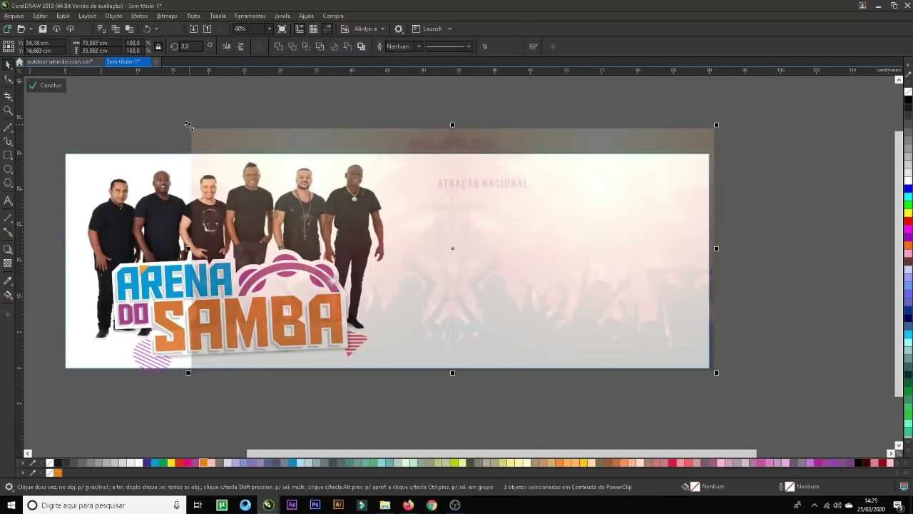
pyautogui.moveTo(188, 125); pyautogui.dragTo(57, 115)
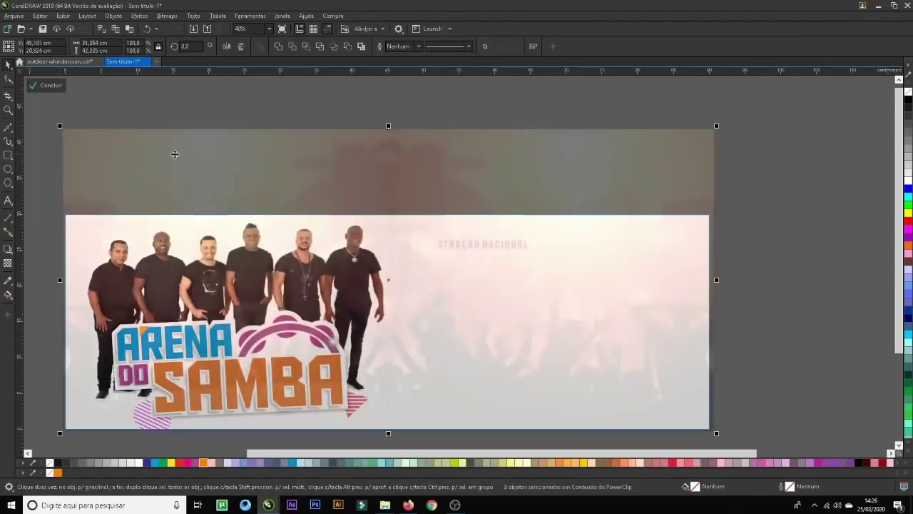
pyautogui.click(783, 271)
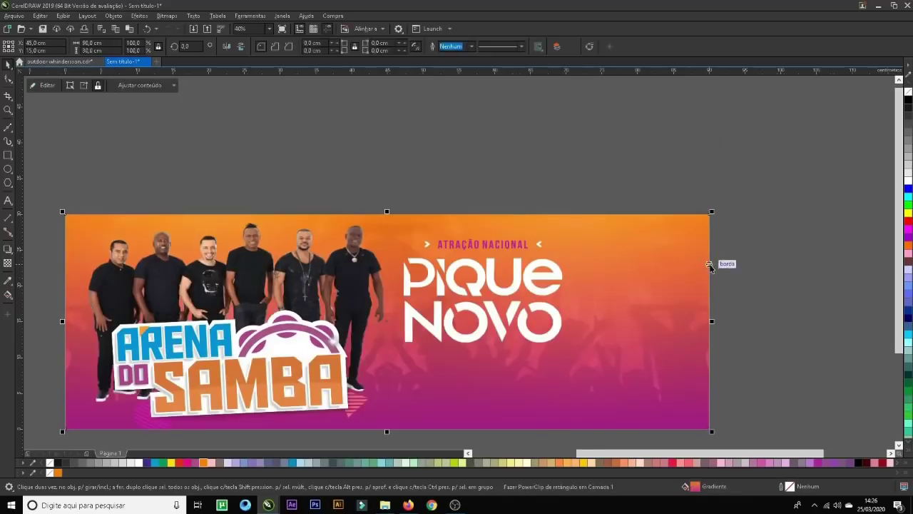
pyautogui.scroll(-2, 741, 321)
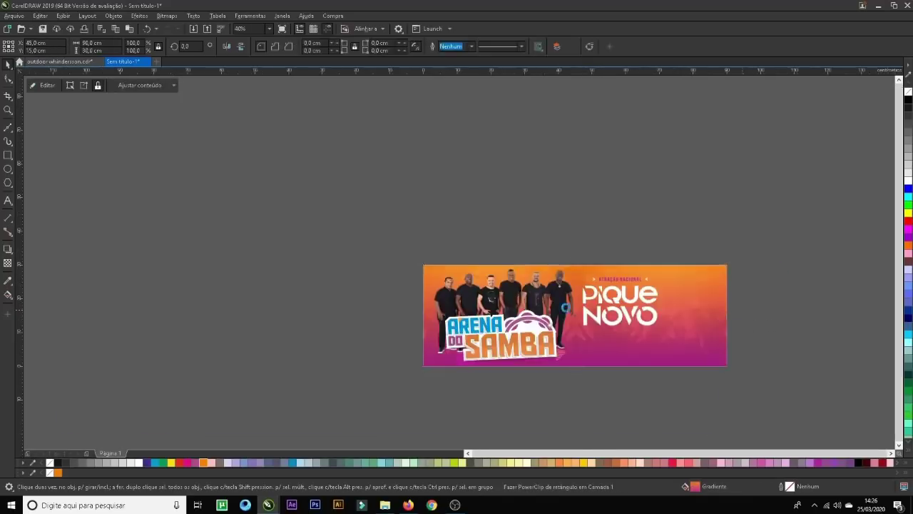
pyautogui.press('F4')
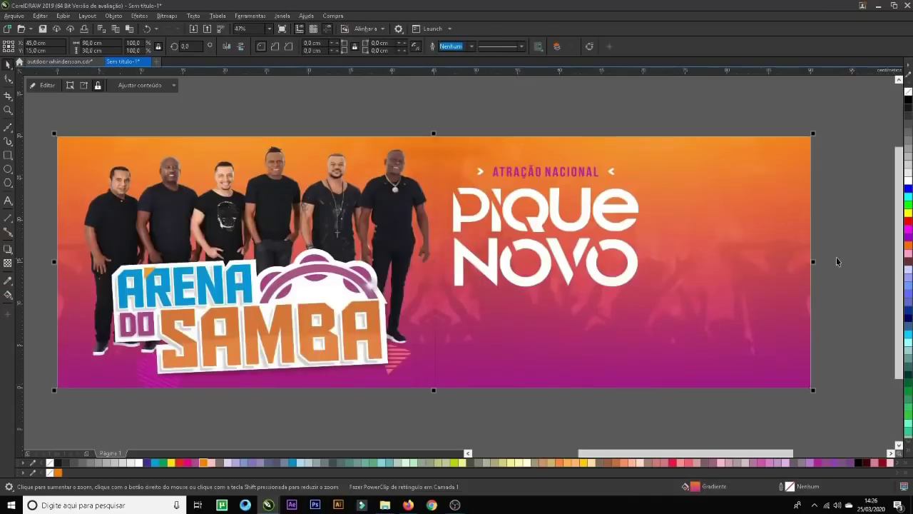
# - Bring FIOS from the OUTDOOR folder onto the page and PowerClip it inside the gradient background rectangle
pyautogui.hotkey('alt', 'Tab')
pyautogui.moveTo(243, 129); pyautogui.dragTo(584, 347)
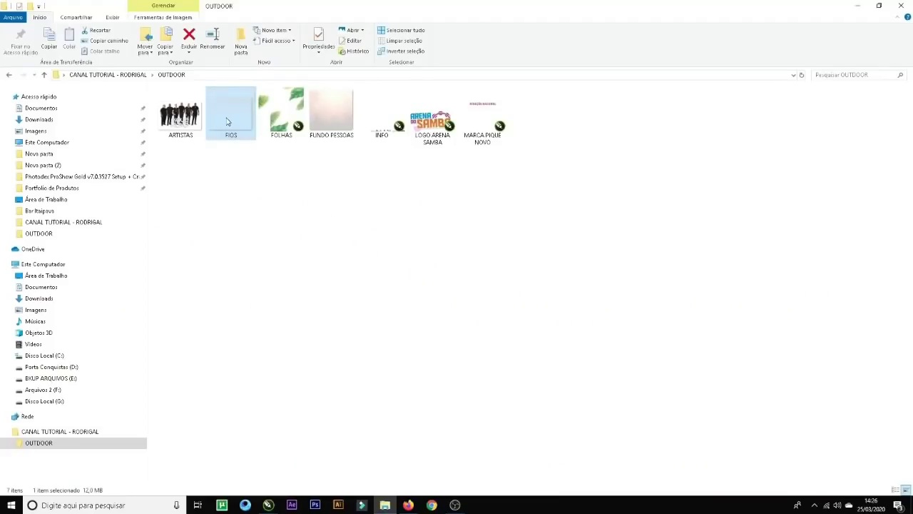
pyautogui.click(268, 505)
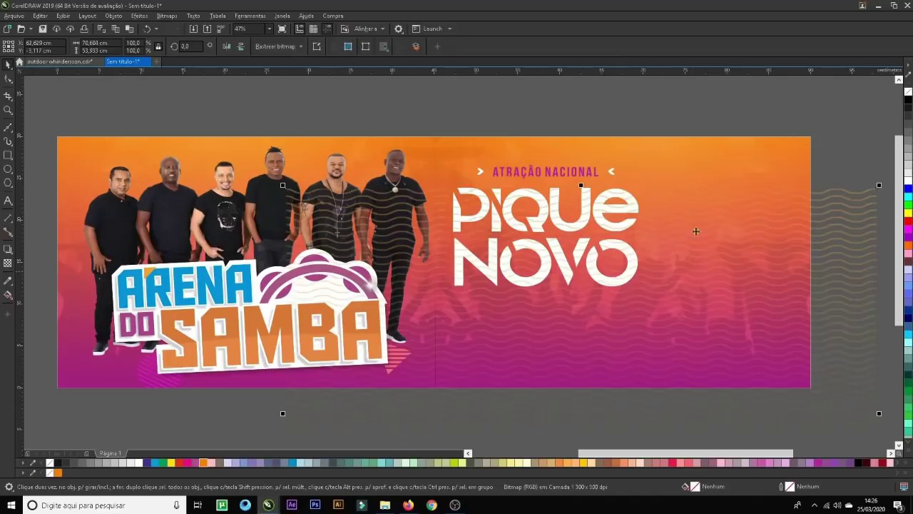
pyautogui.rightClick(832, 195)
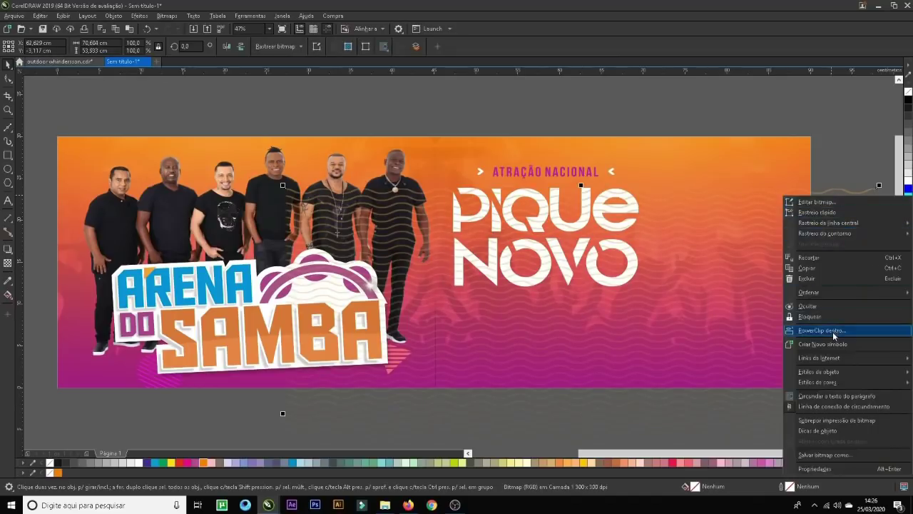
pyautogui.click(821, 331)
pyautogui.click(807, 292)
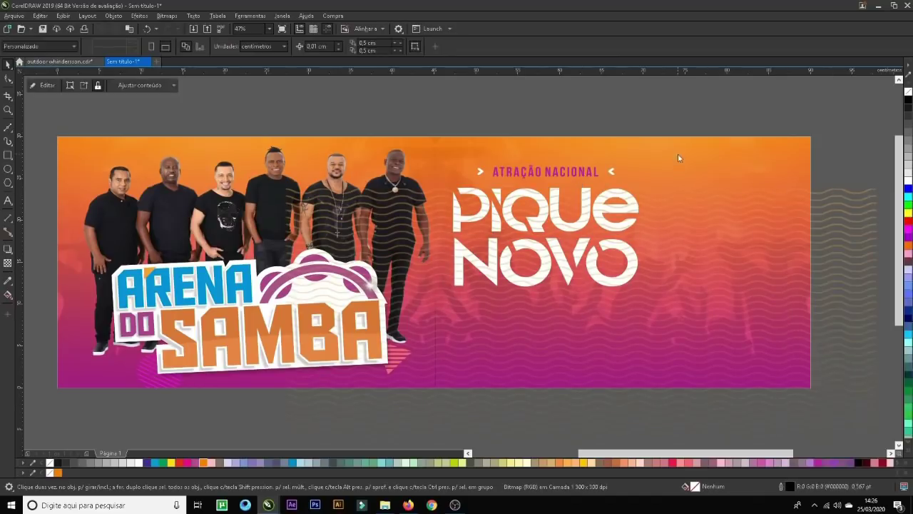
# - Within the background's PowerClip, align the wavy lines with the page's upper-right corner and extend them to its left edge
pyautogui.doubleClick(704, 213)
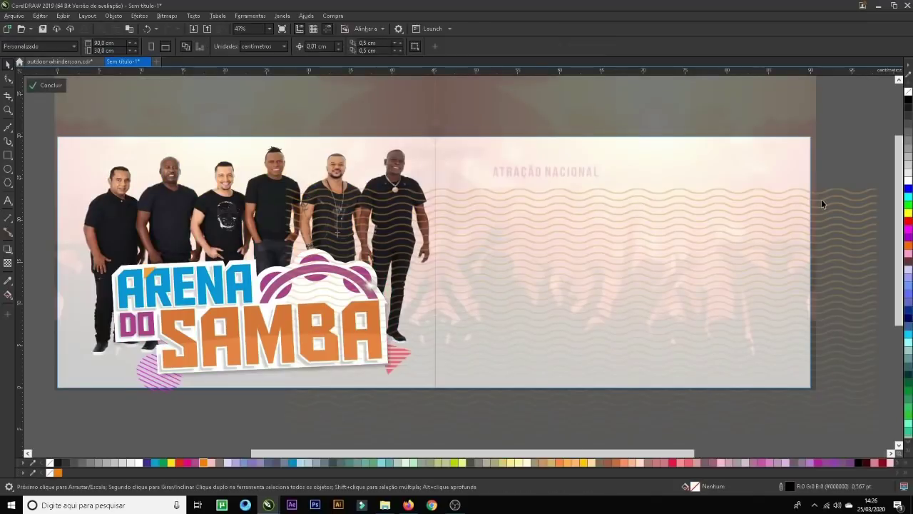
pyautogui.moveTo(842, 189); pyautogui.dragTo(763, 119)
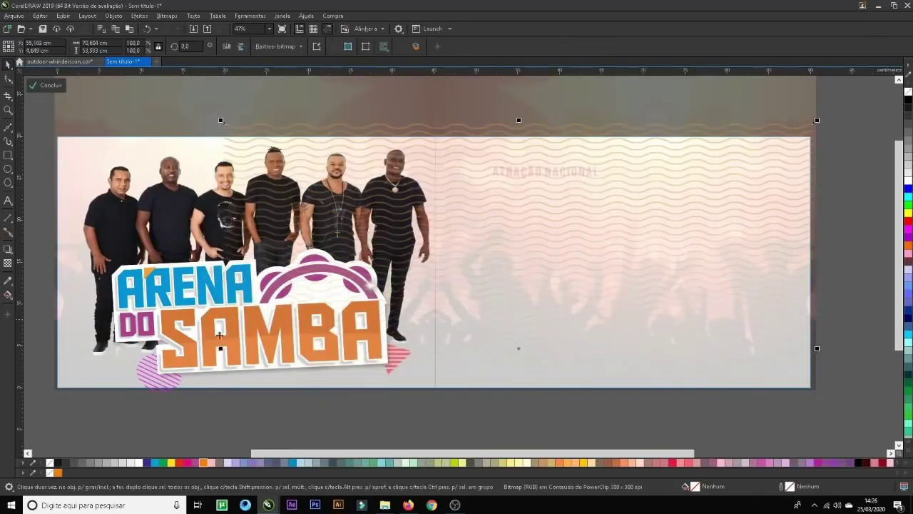
pyautogui.moveTo(220, 348); pyautogui.dragTo(50, 348)
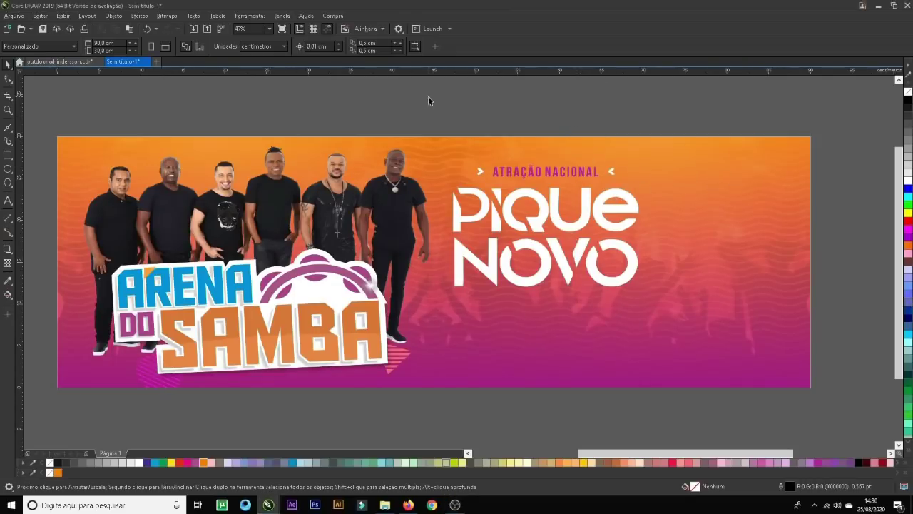
# - Bring FOLHAS from the OUTDOOR folder onto the page and ungroup it into separate leaf images
pyautogui.click(384, 504)
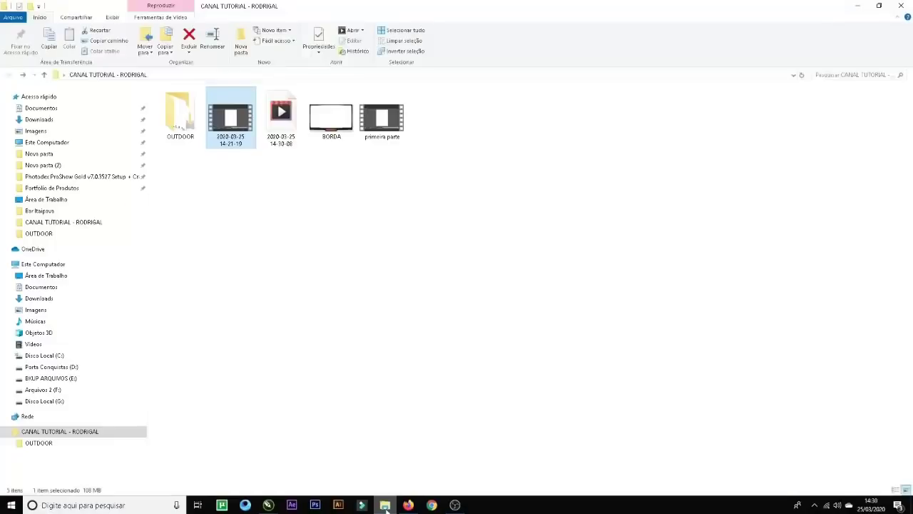
pyautogui.doubleClick(191, 114)
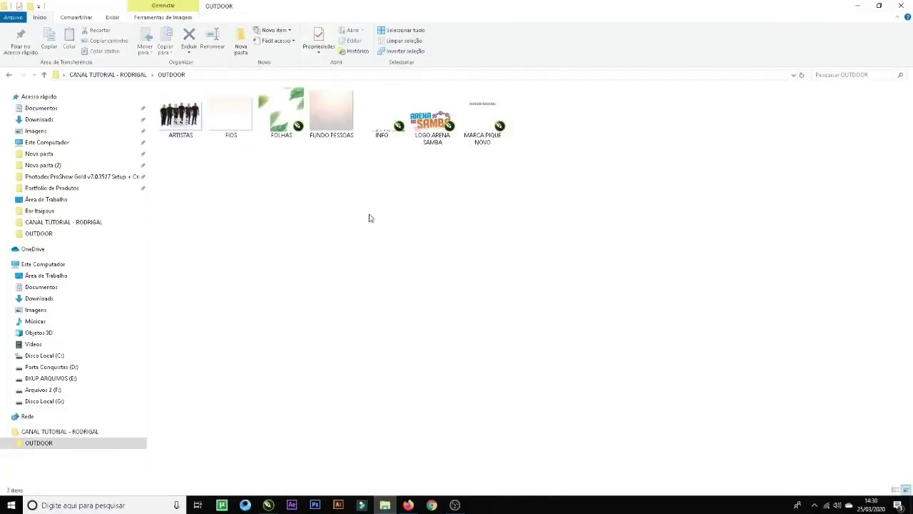
pyautogui.moveTo(289, 121); pyautogui.dragTo(653, 296)
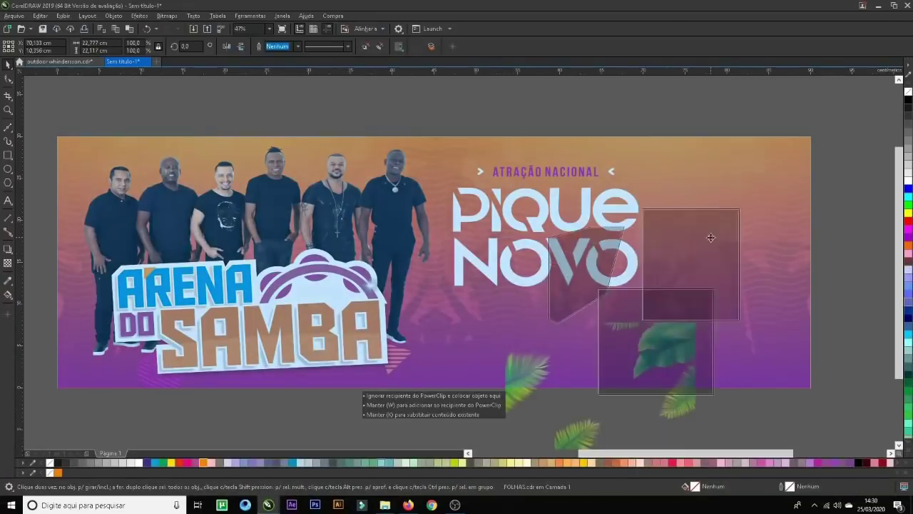
pyautogui.click(783, 242)
# - Place the three leaf images in the billboard's upper-right, upper-left and lower-left corners
pyautogui.click(745, 225)
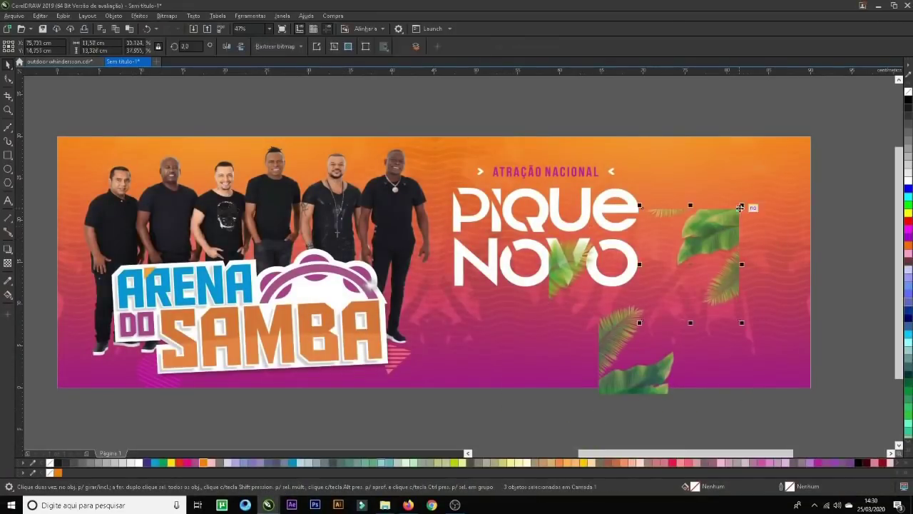
pyautogui.moveTo(745, 225); pyautogui.dragTo(818, 137)
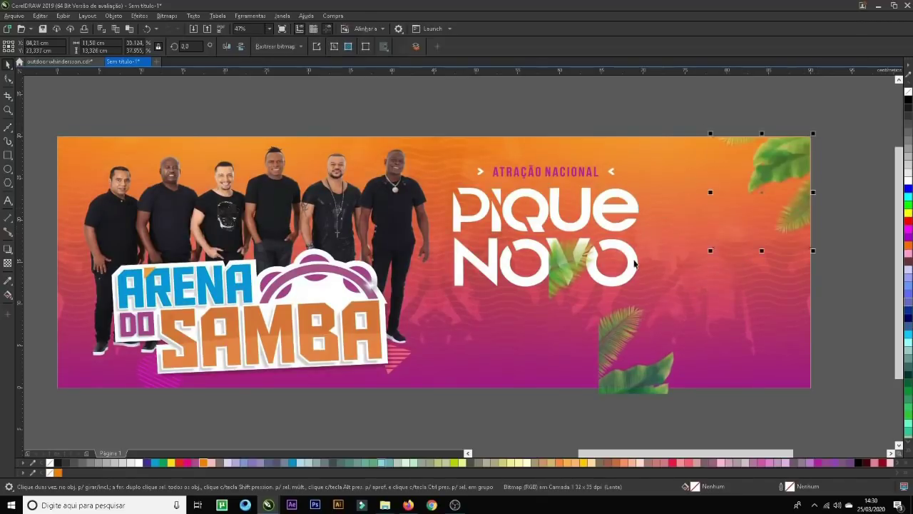
pyautogui.click(570, 270)
pyautogui.moveTo(552, 261); pyautogui.dragTo(57, 169)
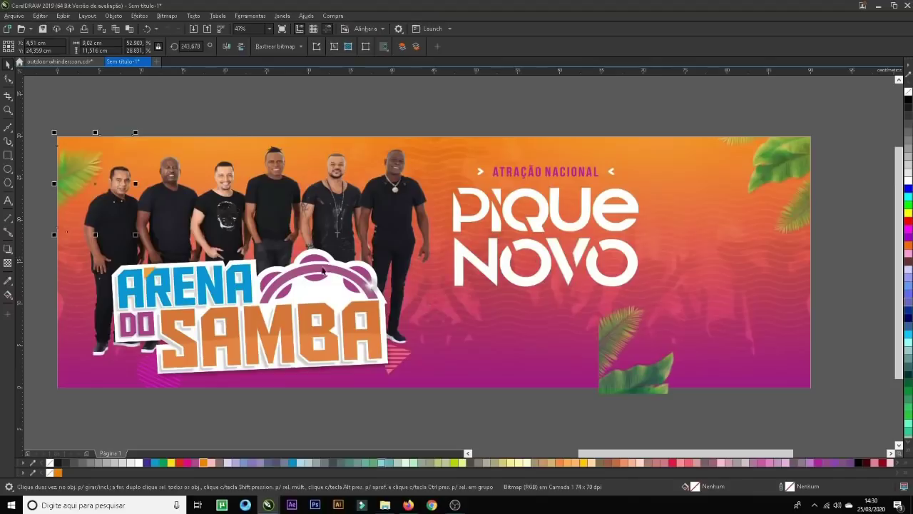
pyautogui.click(609, 349)
pyautogui.moveTo(598, 399); pyautogui.dragTo(59, 389)
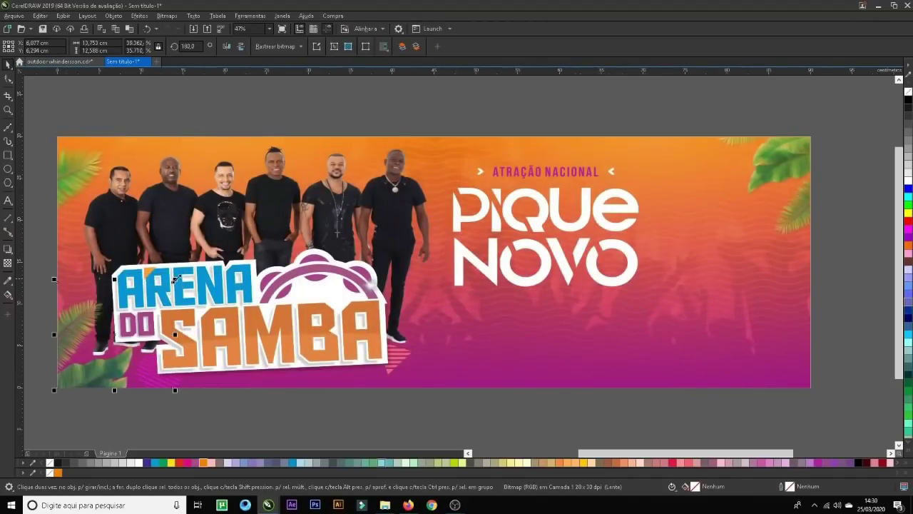
# - Shrink the two leaf images on the billboard's left edge toward their corners, the upper one to about 7.6 cm wide
pyautogui.moveTo(174, 279); pyautogui.dragTo(156, 296)
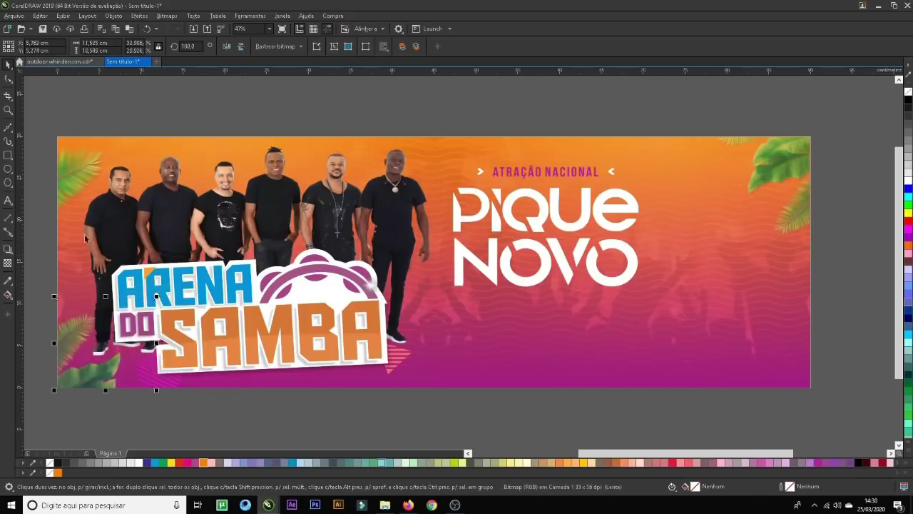
pyautogui.click(73, 179)
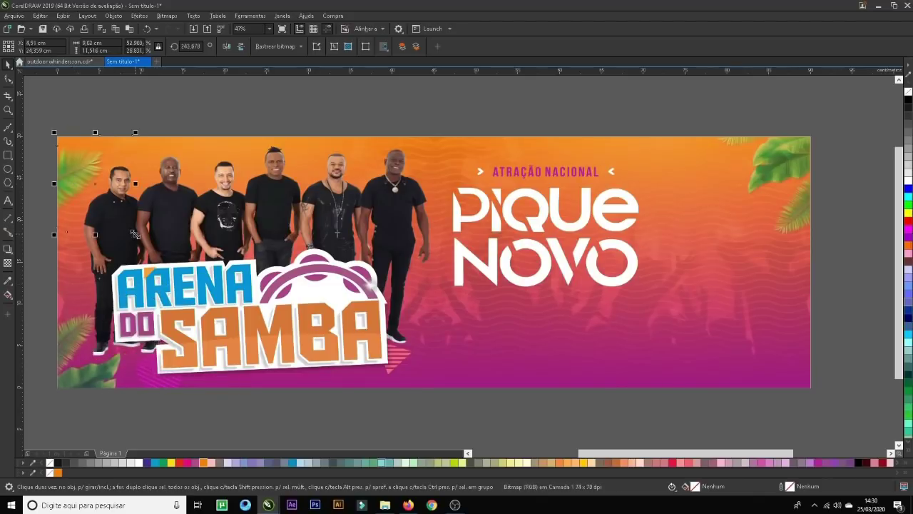
pyautogui.moveTo(135, 234); pyautogui.dragTo(122, 218)
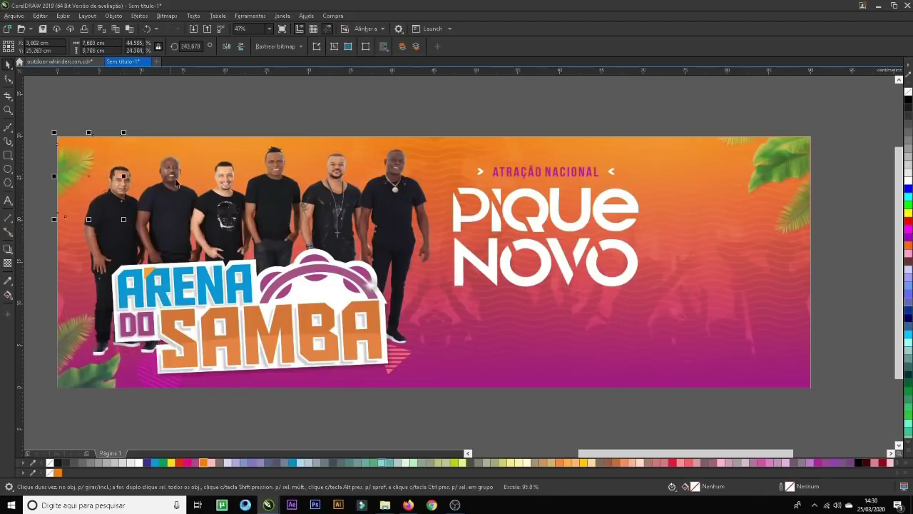
pyautogui.click(731, 122)
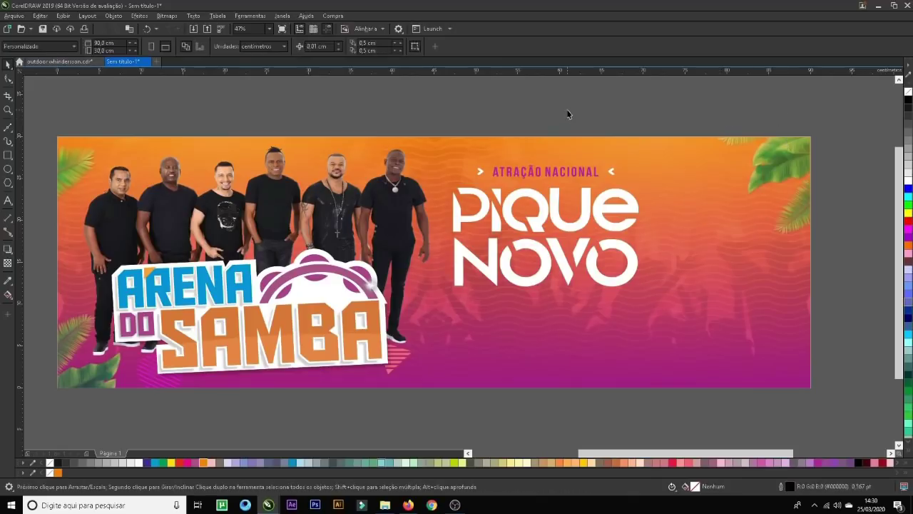
pyautogui.click(123, 329)
pyautogui.moveTo(157, 296); pyautogui.dragTo(144, 307)
pyautogui.click(165, 429)
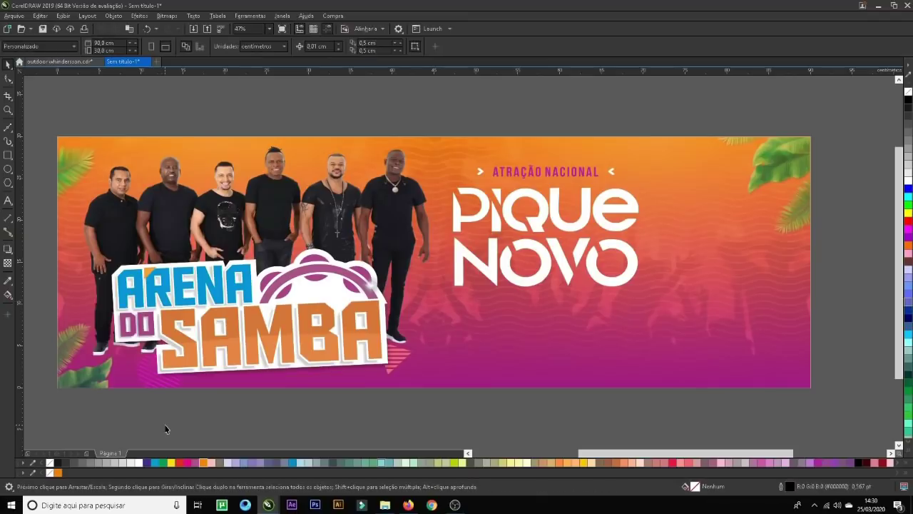
# - Bring INFO from the OUTDOOR folder onto the right half of the billboard
pyautogui.hotkey('alt', 'Tab')
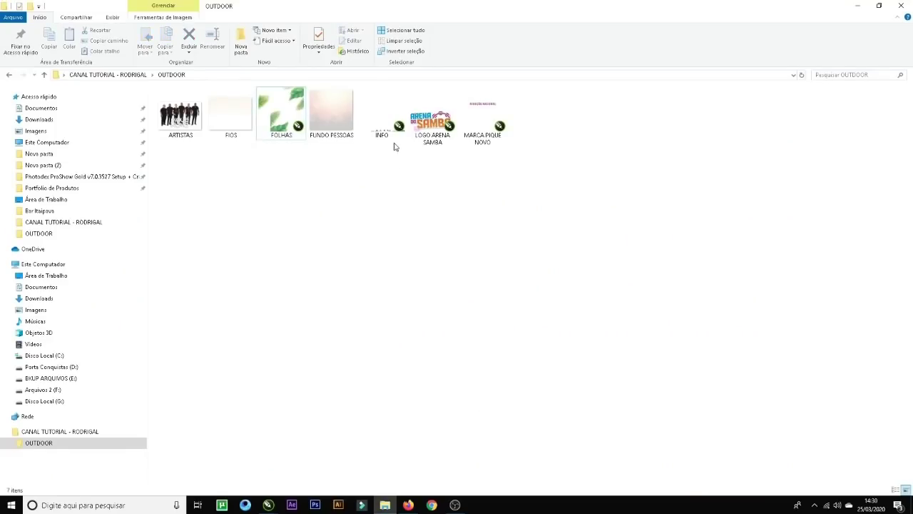
pyautogui.moveTo(395, 146); pyautogui.dragTo(489, 426)
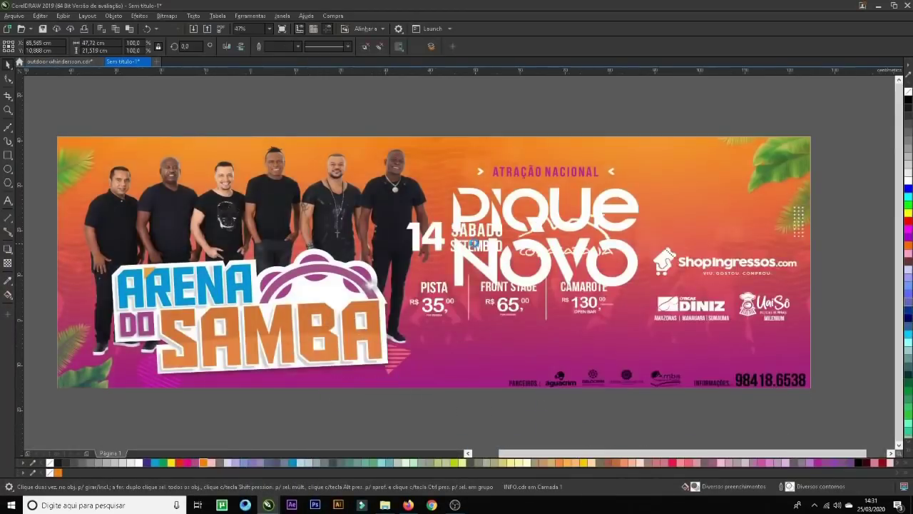
# - Shrink the INFO artwork to about 21.6 cm wide below the billboard and ungroup it
pyautogui.scroll(-3, 479, 245)
pyautogui.scroll(2, 505, 286)
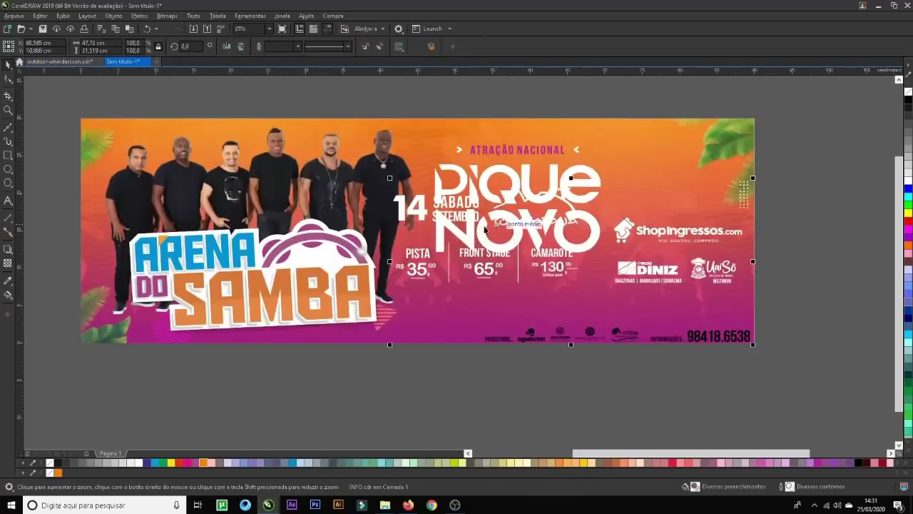
pyautogui.moveTo(464, 209); pyautogui.dragTo(463, 321)
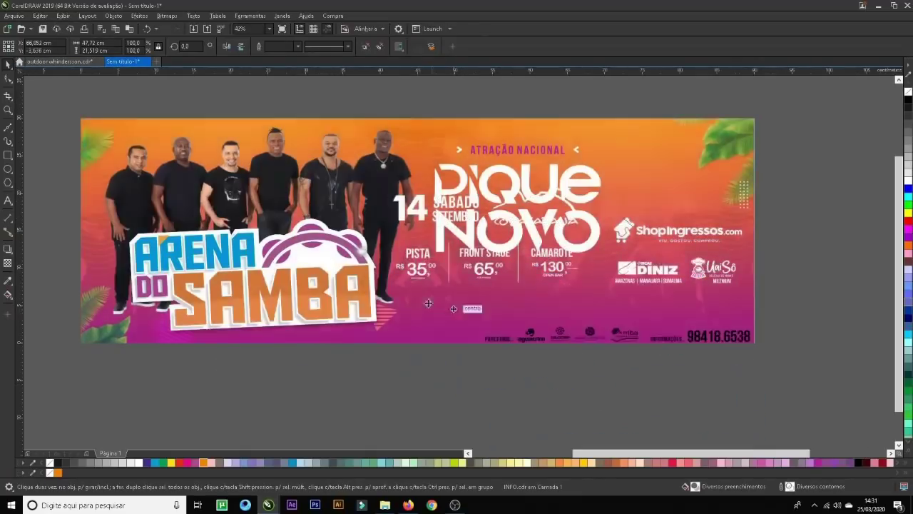
pyautogui.moveTo(397, 285); pyautogui.dragTo(499, 334)
pyautogui.moveTo(564, 352); pyautogui.dragTo(601, 374)
pyautogui.click(756, 394)
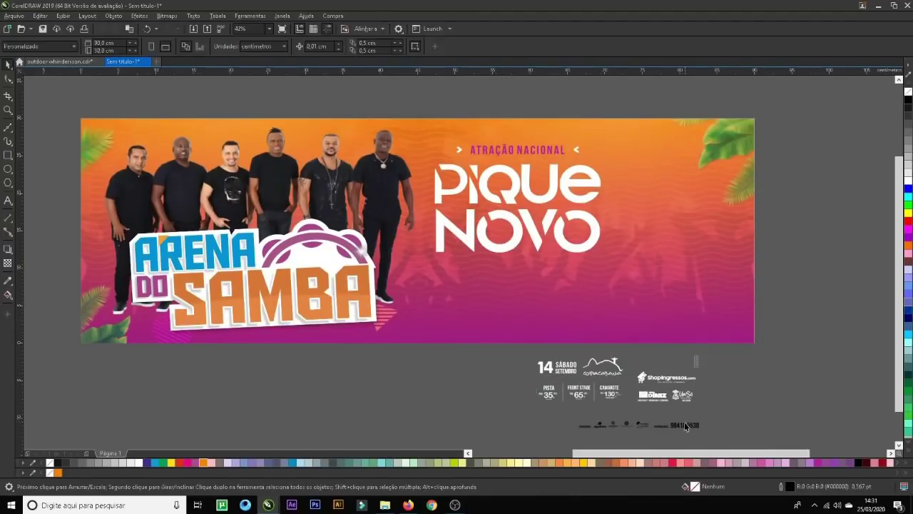
pyautogui.click(685, 425)
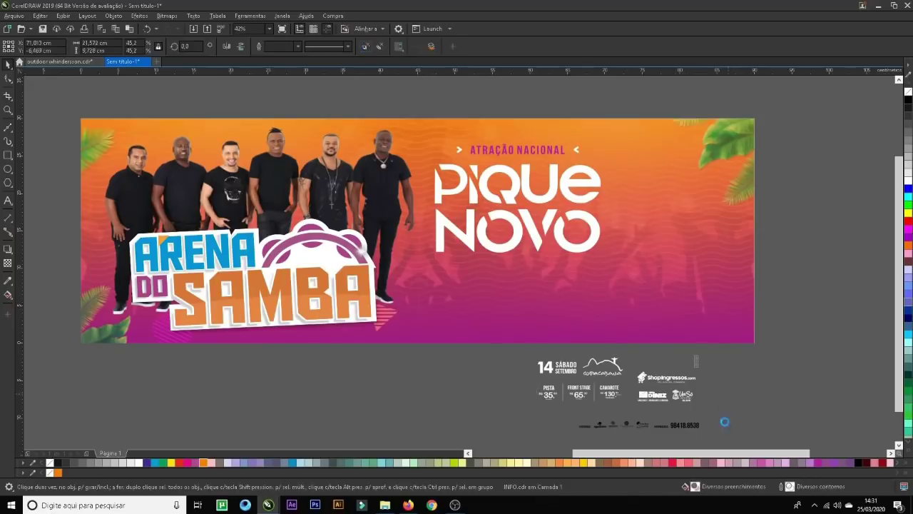
# - Group the black partners and contact line and place it along the billboard's lower-right edge, enlarged to about 38.1 cm wide
pyautogui.moveTo(724, 437); pyautogui.dragTo(560, 417)
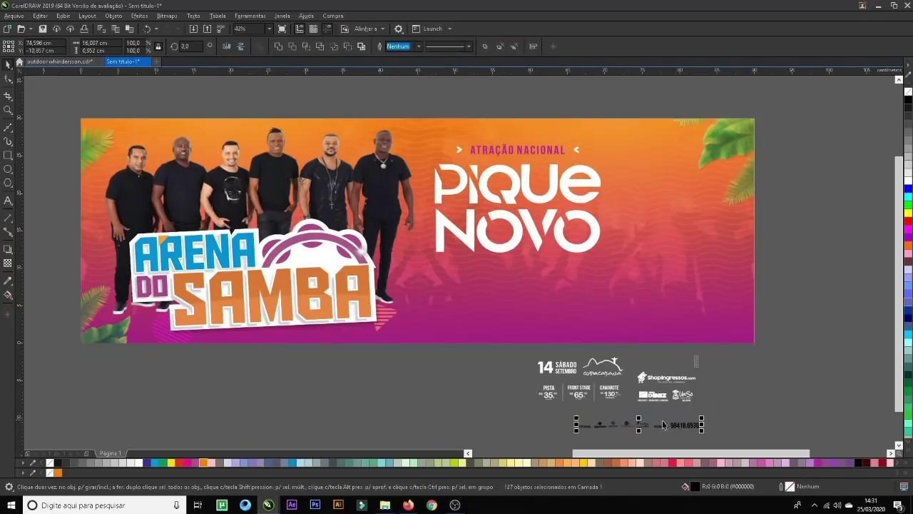
pyautogui.hotkey('ctrl', 'g')
pyautogui.moveTo(666, 427); pyautogui.dragTo(699, 329)
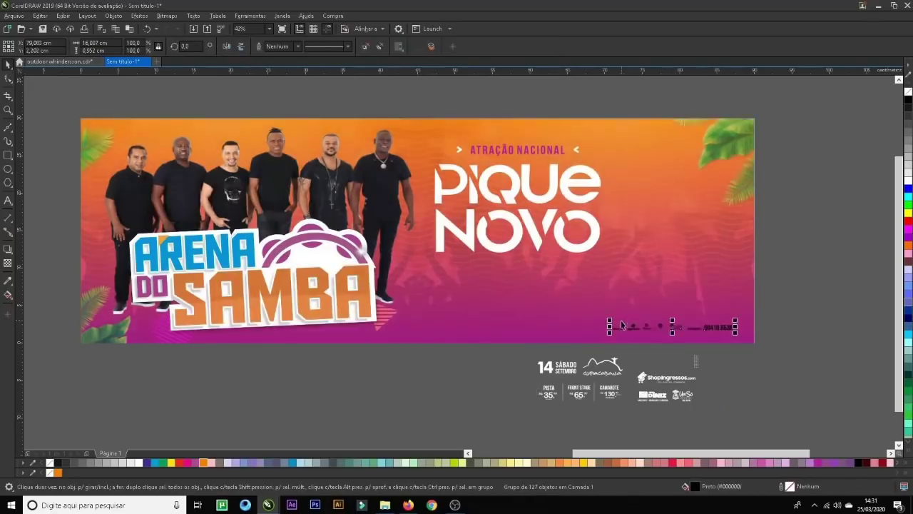
pyautogui.moveTo(610, 320); pyautogui.dragTo(444, 310)
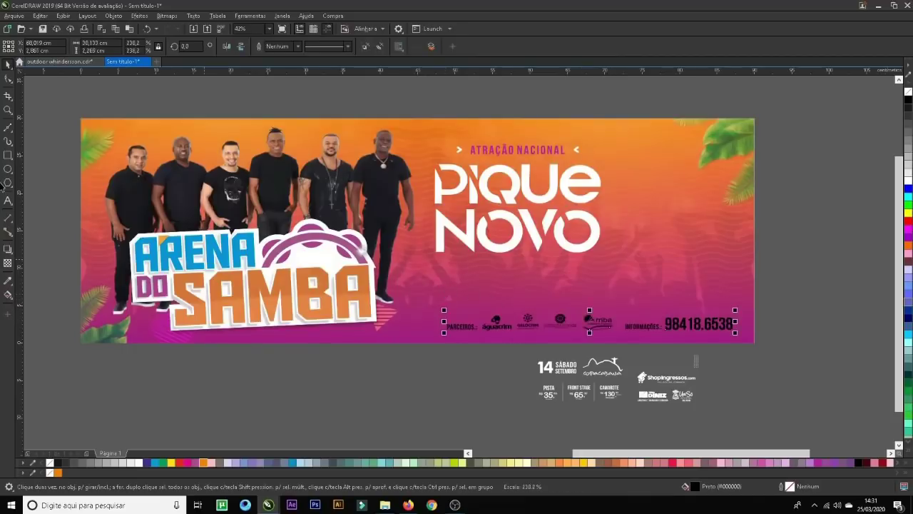
# - Draw a rectangle about 43.4 × 5.3 cm in the billboard's lower-right corner, convert it to curves and slant its left end inward at the top
pyautogui.click(9, 154)
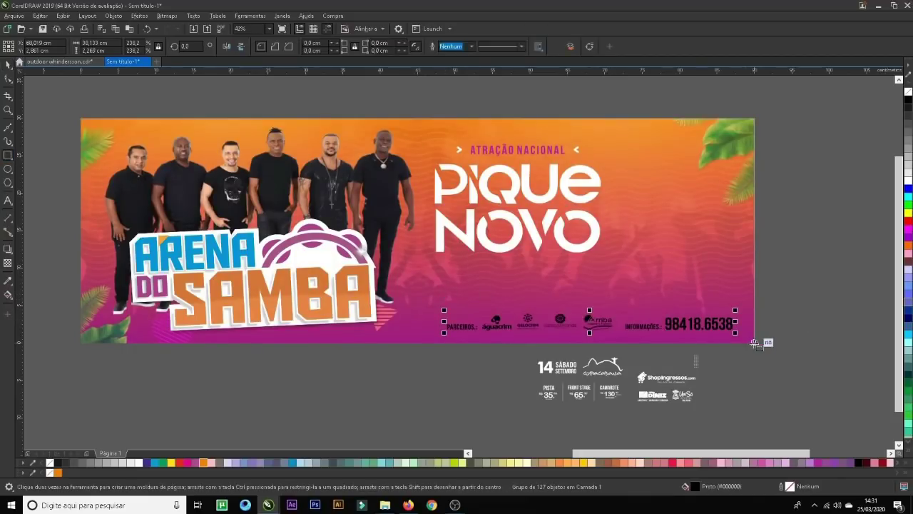
pyautogui.moveTo(755, 342); pyautogui.dragTo(430, 304)
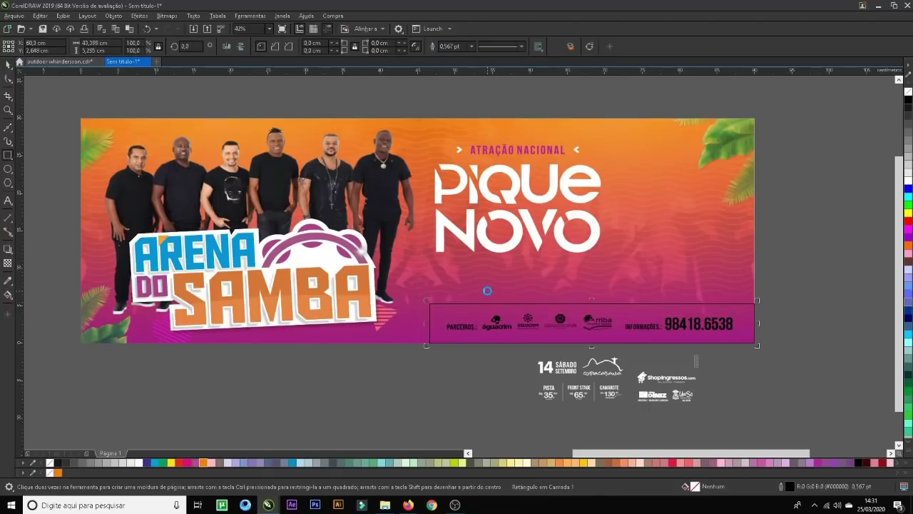
pyautogui.hotkey('ctrl', 'q')
pyautogui.press('F10')
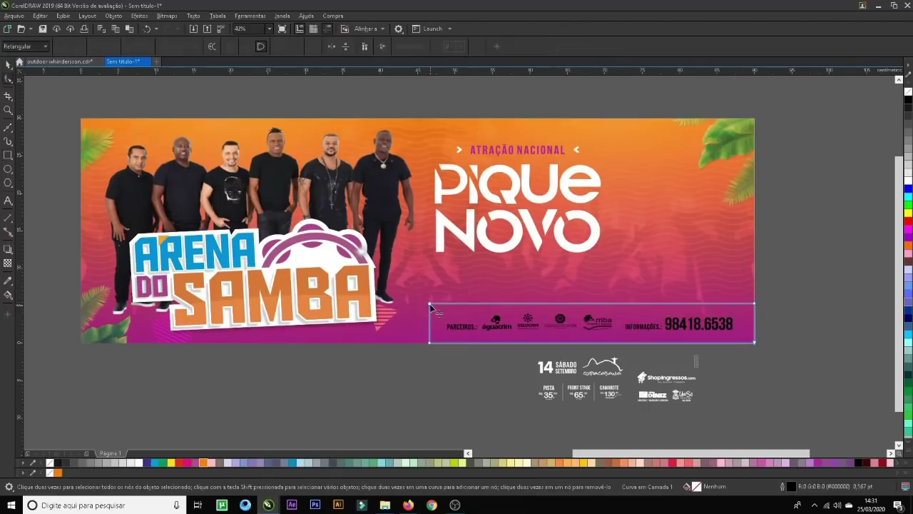
pyautogui.moveTo(430, 306); pyautogui.dragTo(450, 306)
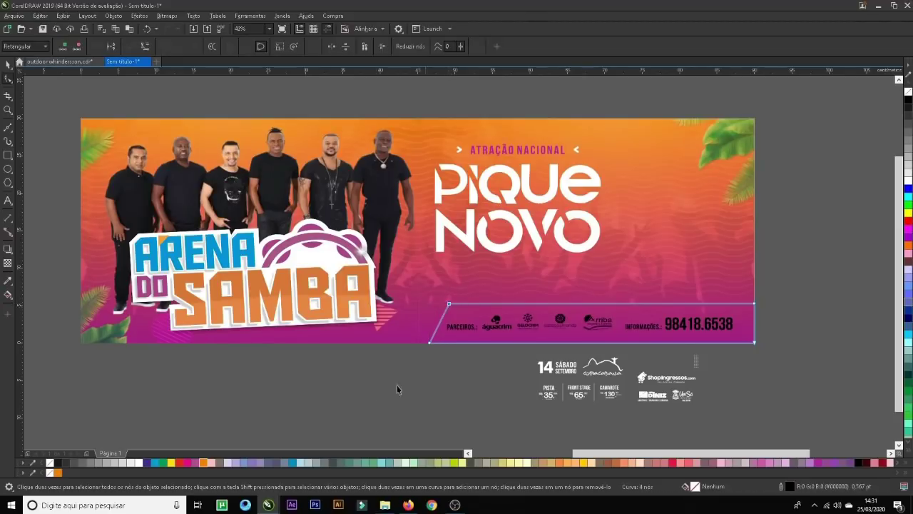
# - Fill the slanted strip white without an outline and bring the partners and contact line in front of it
pyautogui.press('space')
pyautogui.click(137, 463)
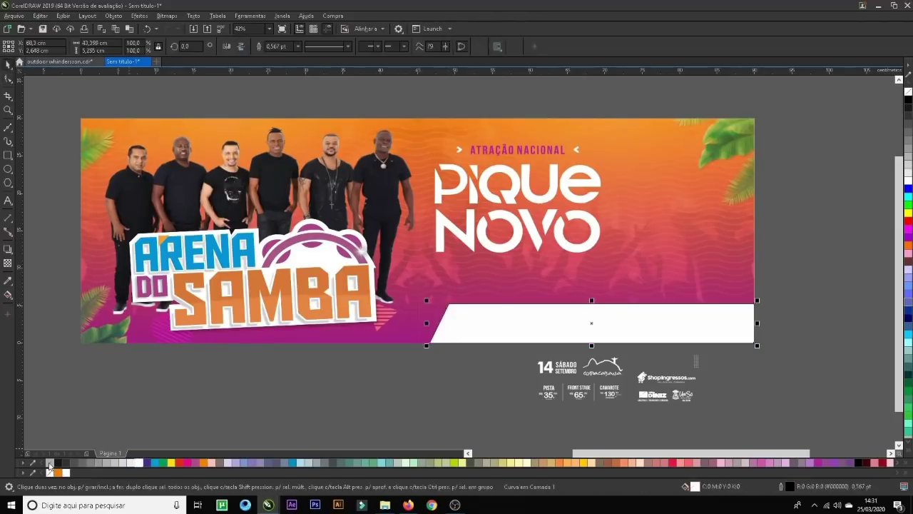
pyautogui.rightClick(50, 462)
pyautogui.moveTo(778, 353); pyautogui.dragTo(434, 289)
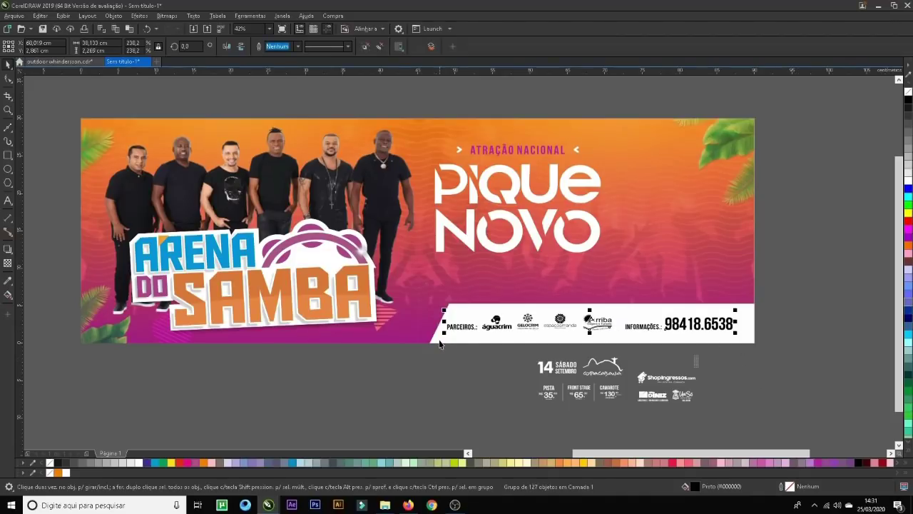
pyautogui.click(472, 369)
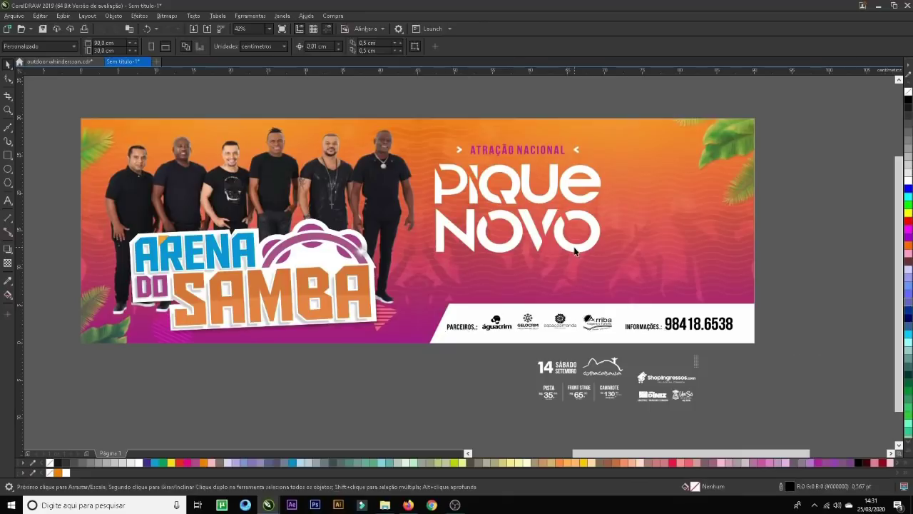
# - Enlarge the Pique Novo logo to about 23.1 cm wide and its ATRAÇÃO NACIONAL line to about 21.8 cm, keeping both grouped
pyautogui.click(567, 198)
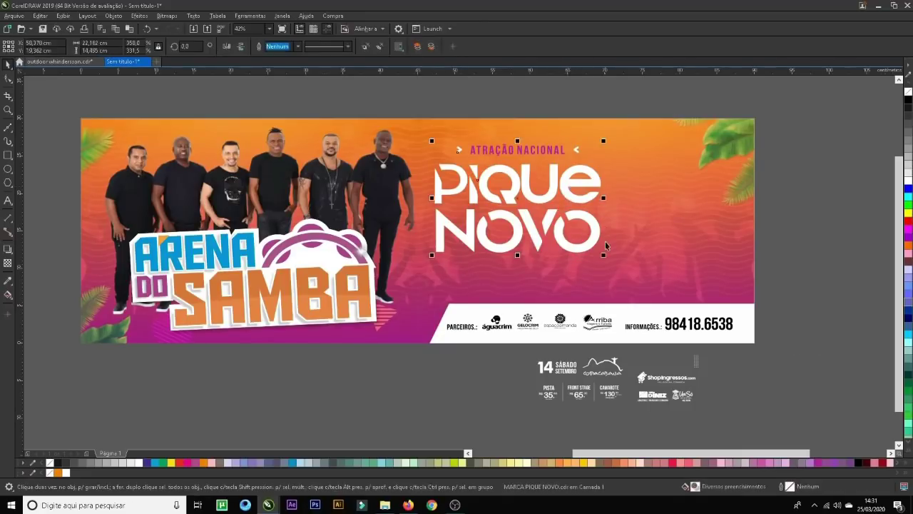
pyautogui.moveTo(606, 255); pyautogui.dragTo(591, 238)
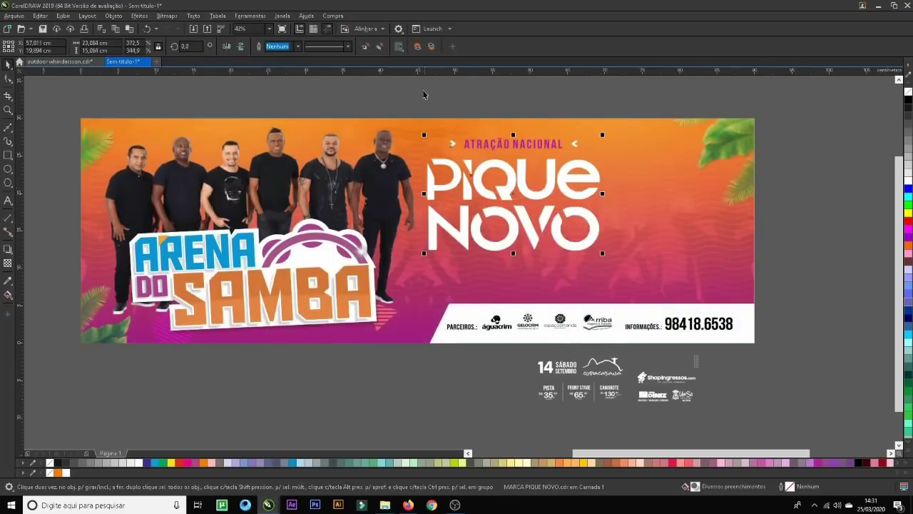
pyautogui.keyDown('ctrl'); pyautogui.click(580, 146); pyautogui.keyUp('ctrl')
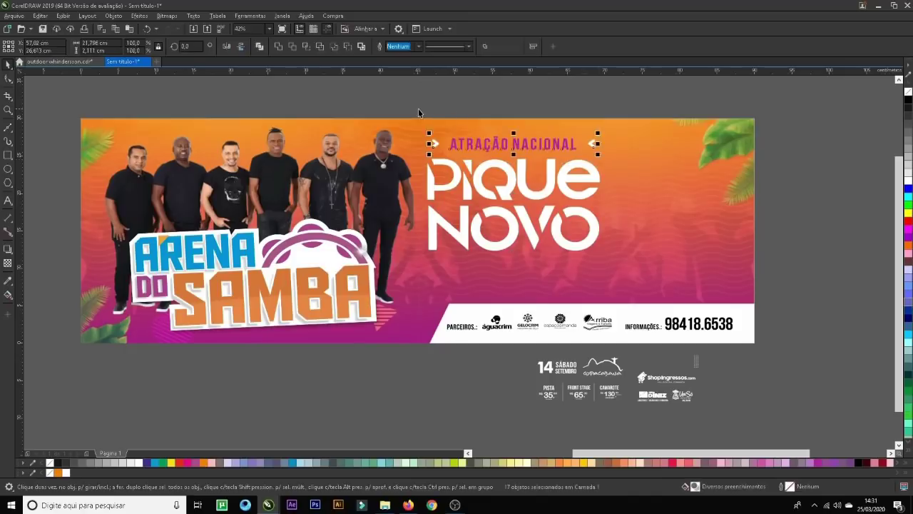
pyautogui.moveTo(398, 105); pyautogui.dragTo(626, 277)
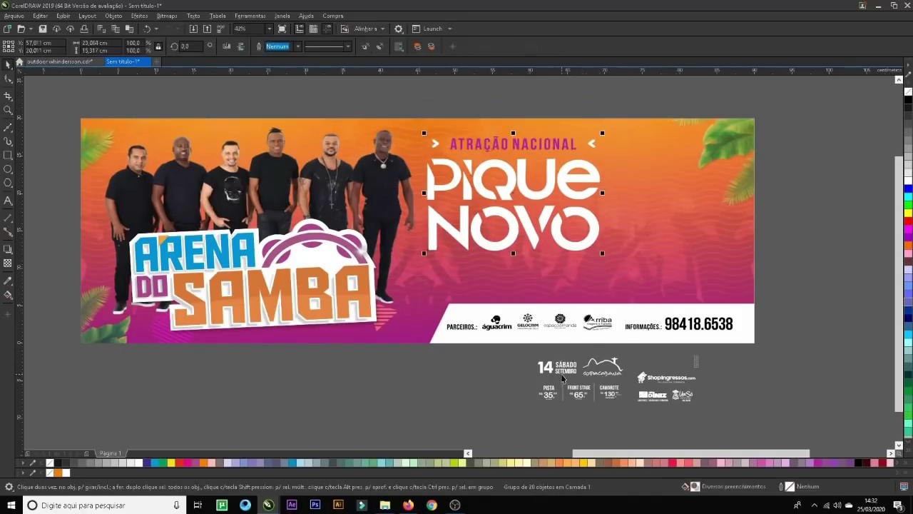
# - Bring the 14 SÁBADO SETEMBRO date and Copacabana logo to the billboard's upper right, enlarged, with the logo stacked beneath the date
pyautogui.moveTo(525, 354); pyautogui.dragTo(767, 164)
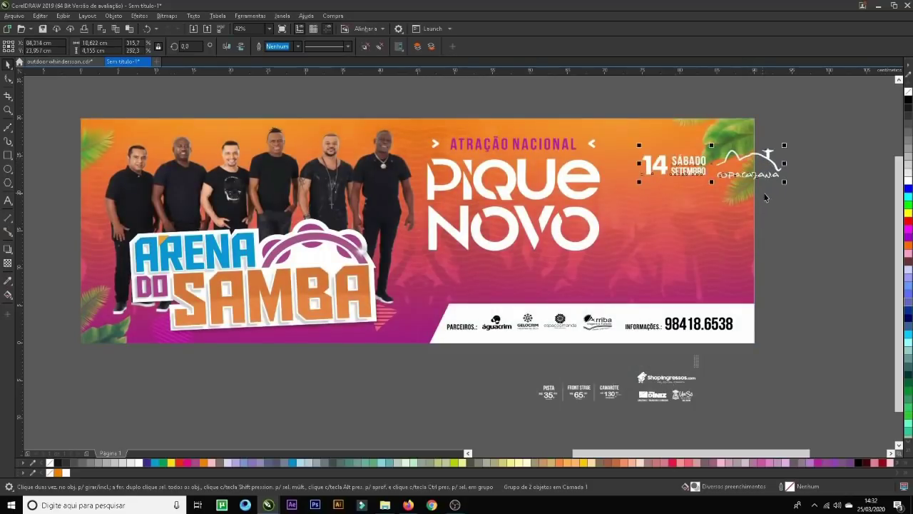
pyautogui.click(364, 46)
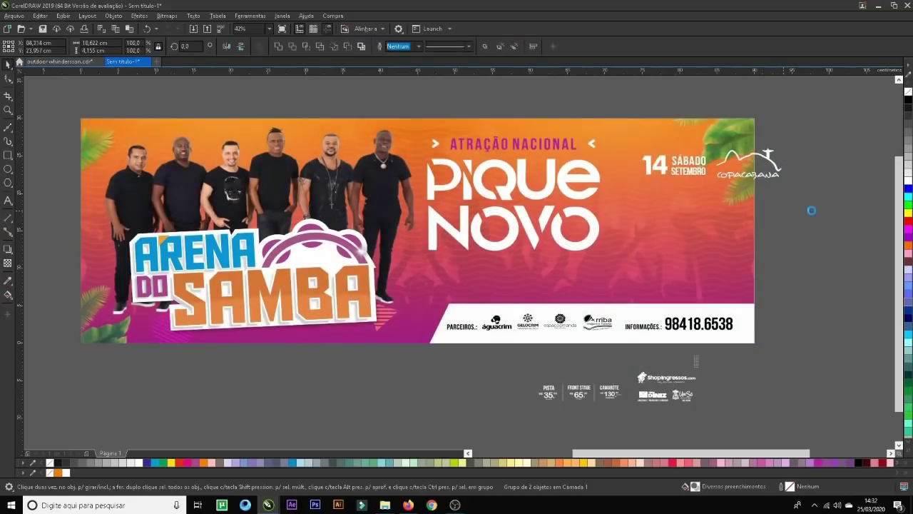
pyautogui.moveTo(811, 208); pyautogui.dragTo(710, 142)
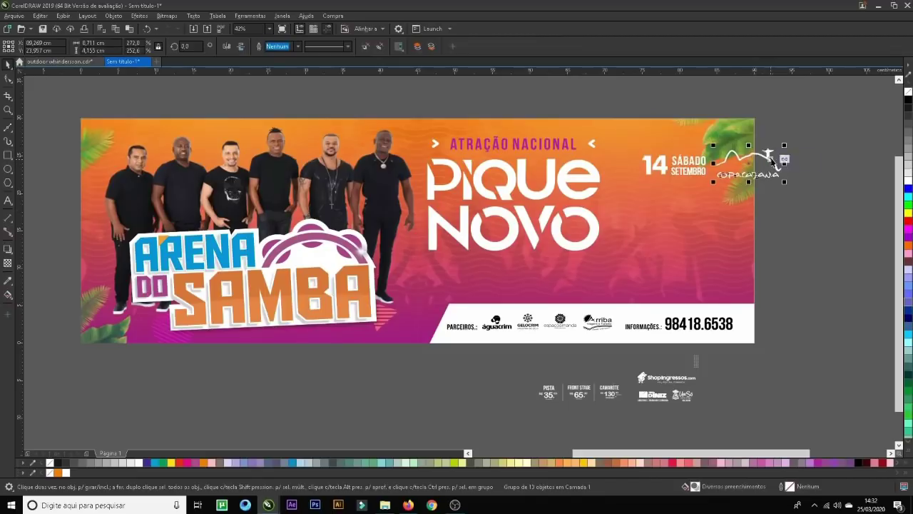
pyautogui.moveTo(769, 158); pyautogui.dragTo(696, 195)
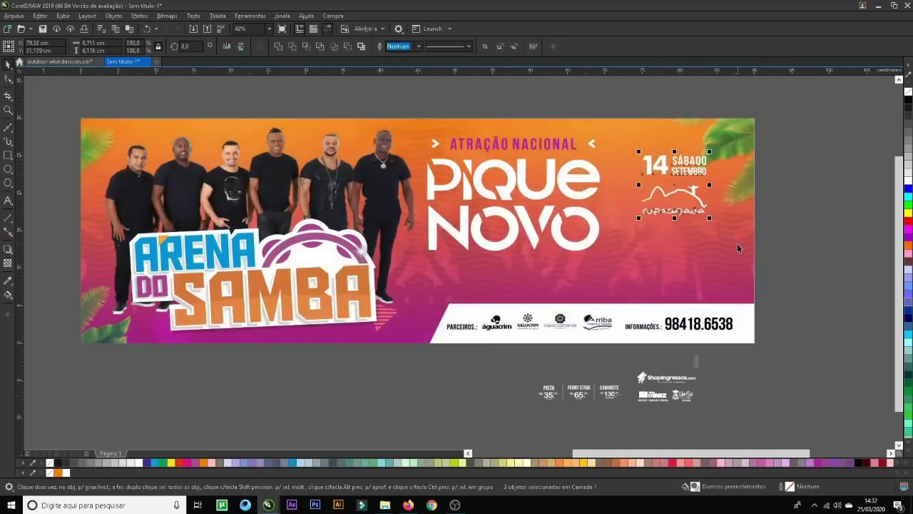
# - Group the date with the Copacabana logo and enlarge the group to the right of the Pique Novo logo
pyautogui.hotkey('ctrl', 'g')
pyautogui.moveTo(711, 218); pyautogui.dragTo(732, 239)
pyautogui.moveTo(707, 175); pyautogui.dragTo(703, 180)
pyautogui.click(760, 239)
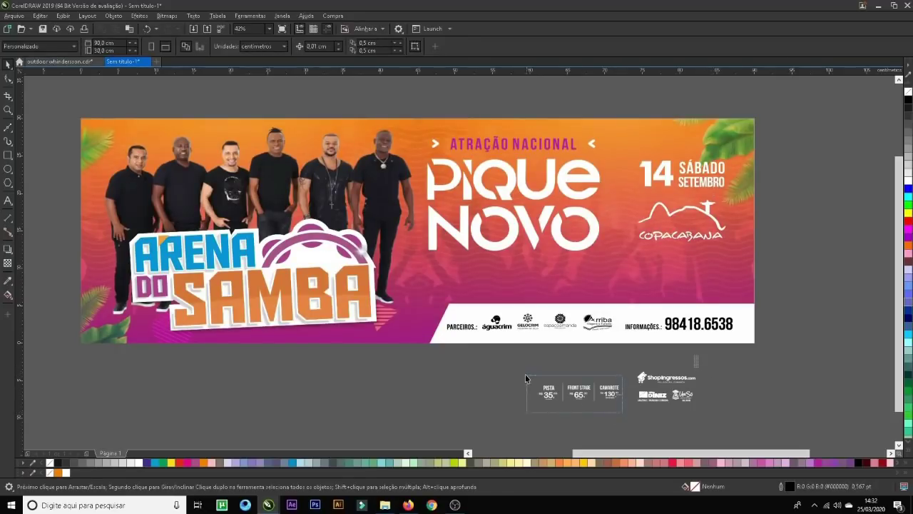
# - Group the PISTA, FRONT STAGE and CAMAROTE prices and place them enlarged between the Pique Novo logo and the white strip
pyautogui.moveTo(526, 379); pyautogui.dragTo(579, 312)
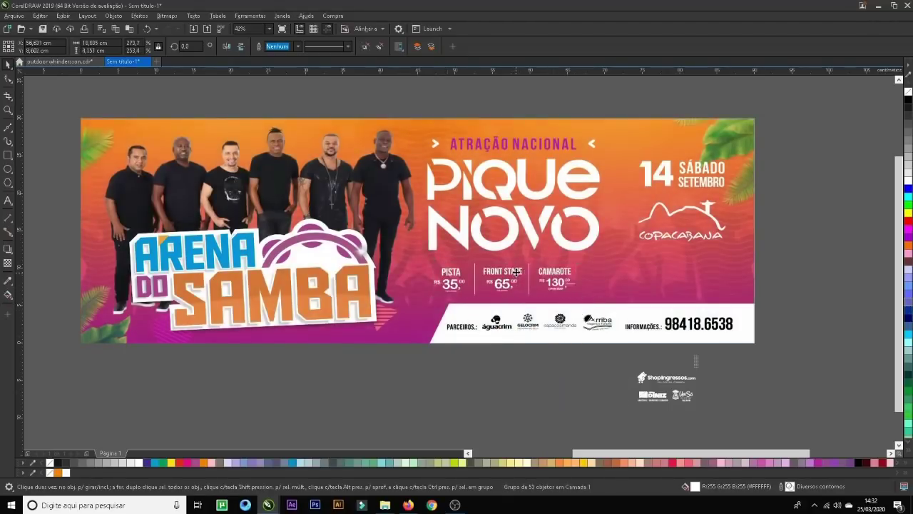
pyautogui.moveTo(530, 279); pyautogui.dragTo(522, 274)
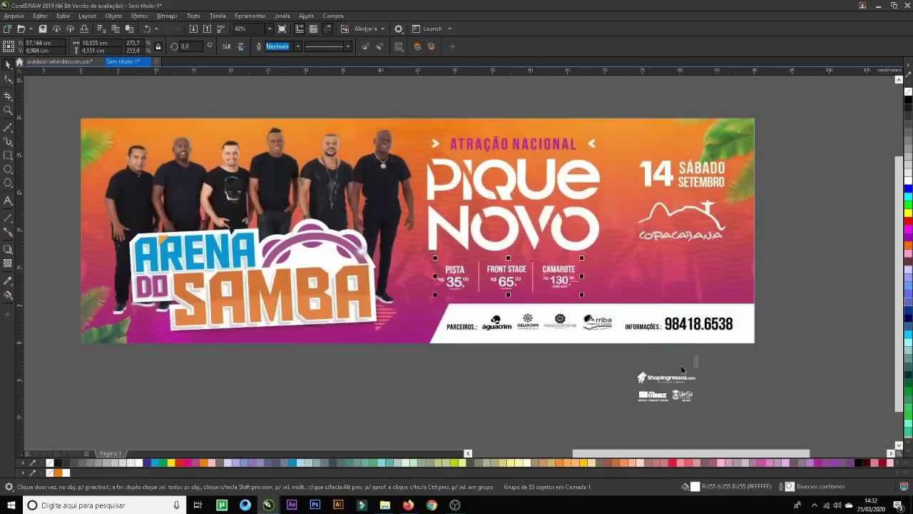
# - Group the ShopIngressos, Diniz and UaiSô logos and enlarge them to about 11.2 cm wide below the billboard's right end
pyautogui.click(708, 402)
pyautogui.moveTo(704, 386); pyautogui.dragTo(617, 366)
pyautogui.moveTo(705, 389); pyautogui.dragTo(727, 403)
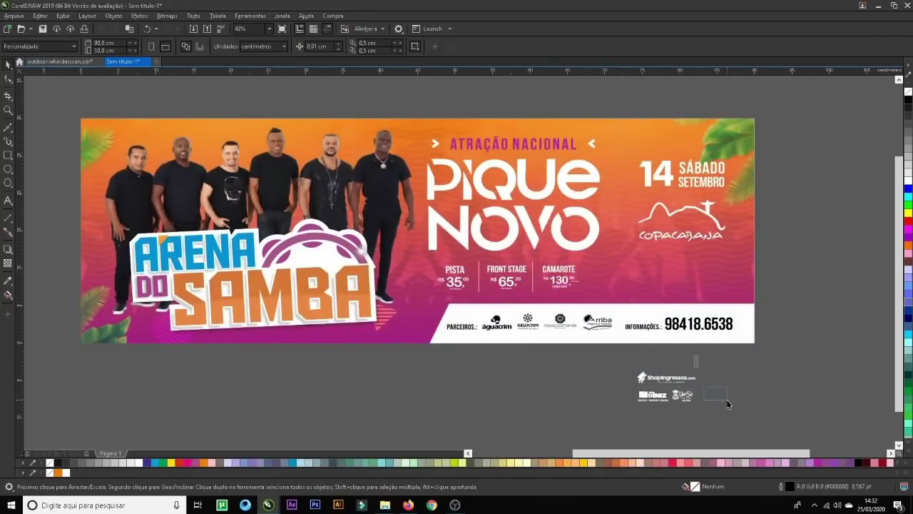
pyautogui.moveTo(624, 382); pyautogui.dragTo(613, 370)
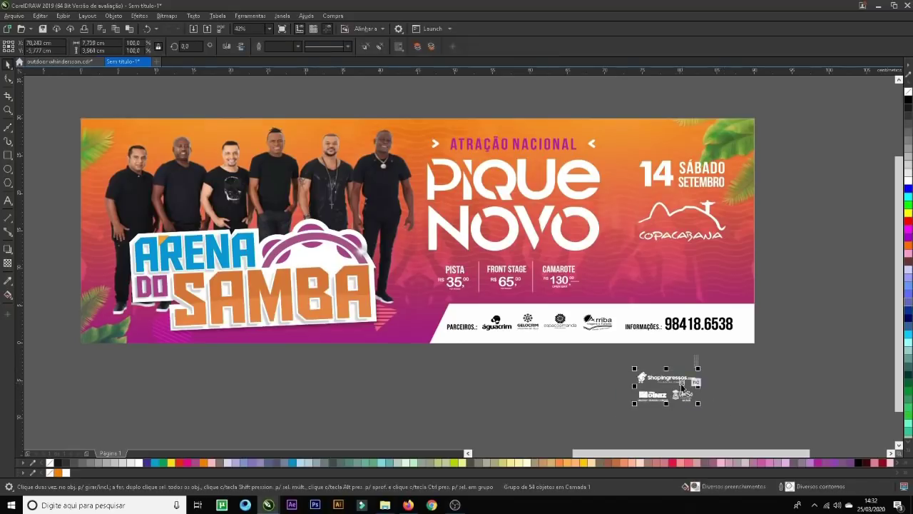
pyautogui.moveTo(684, 385); pyautogui.dragTo(805, 404)
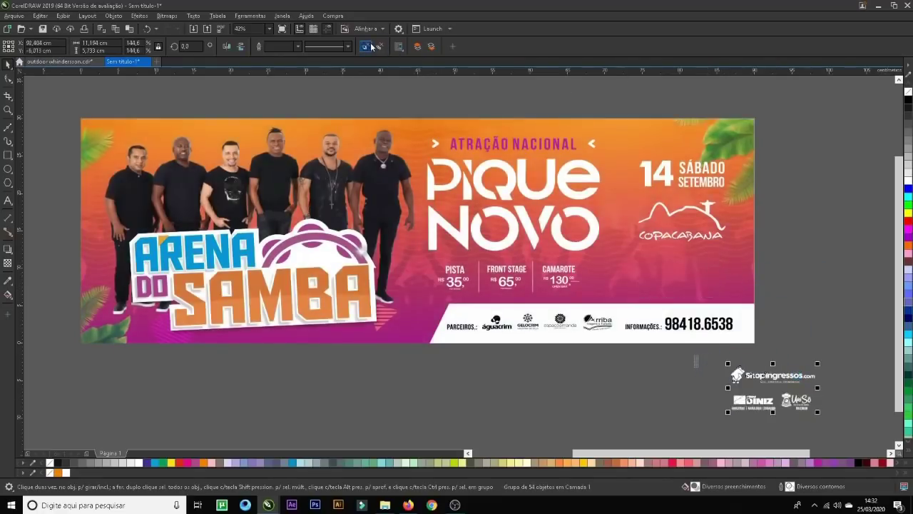
# - Ungroup the ShopIngressos, Diniz and UaiSô logos, line them up in one row about 22.7 cm wide and group them again
pyautogui.hotkey('ctrl', 'u')
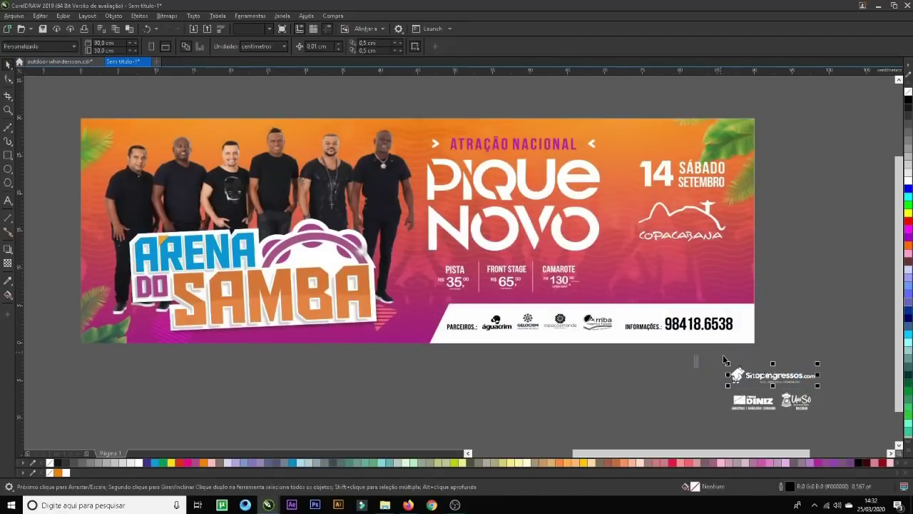
pyautogui.click(790, 385)
pyautogui.moveTo(790, 386); pyautogui.dragTo(699, 410)
pyautogui.moveTo(831, 413); pyautogui.dragTo(600, 380)
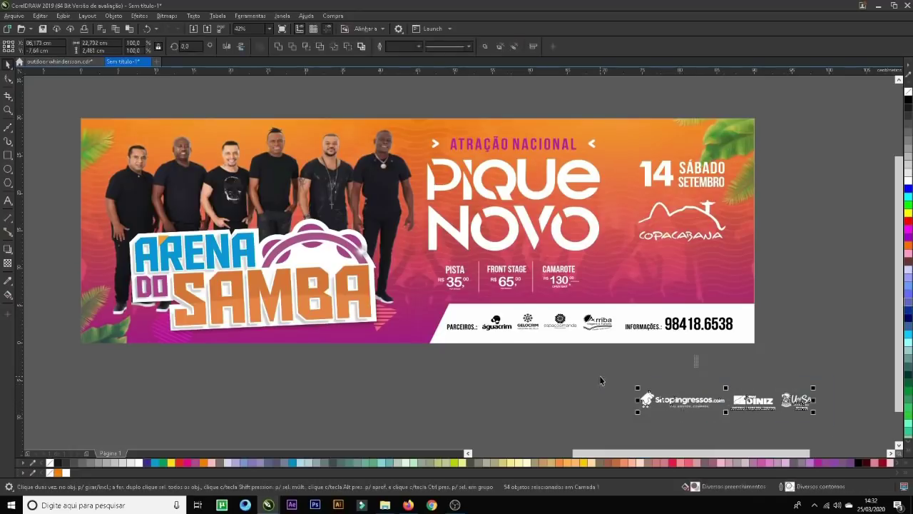
pyautogui.hotkey('ctrl', 'g')
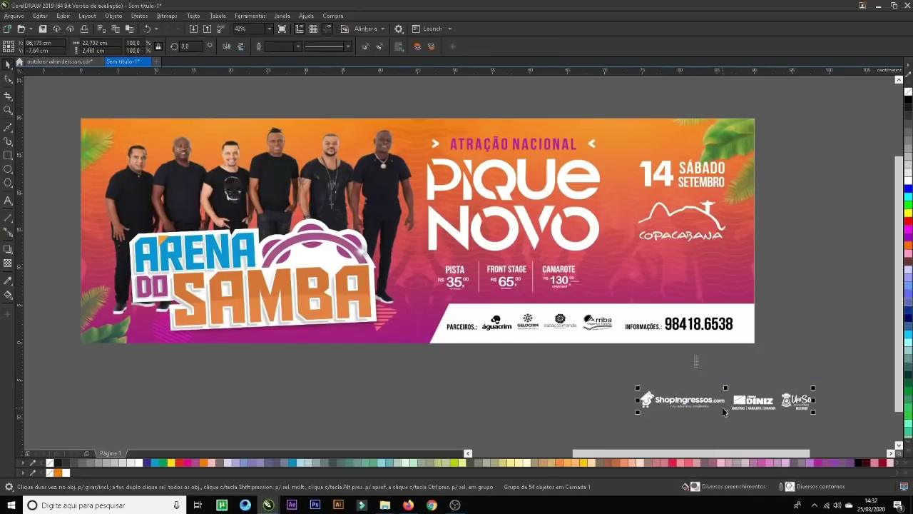
# - Place the row of three sponsor logos to the right of the ticket prices and shrink it to about 18.7 cm wide
pyautogui.moveTo(742, 401); pyautogui.dragTo(713, 264)
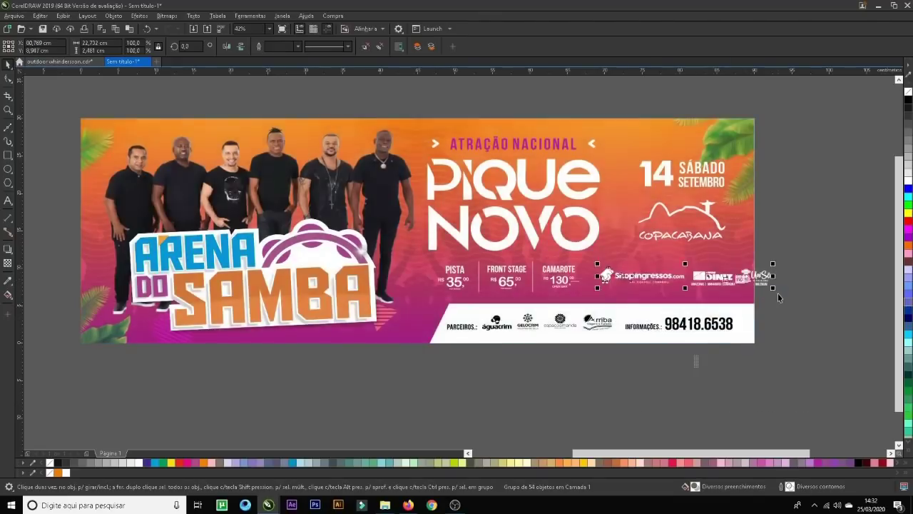
pyautogui.moveTo(774, 289); pyautogui.dragTo(744, 285)
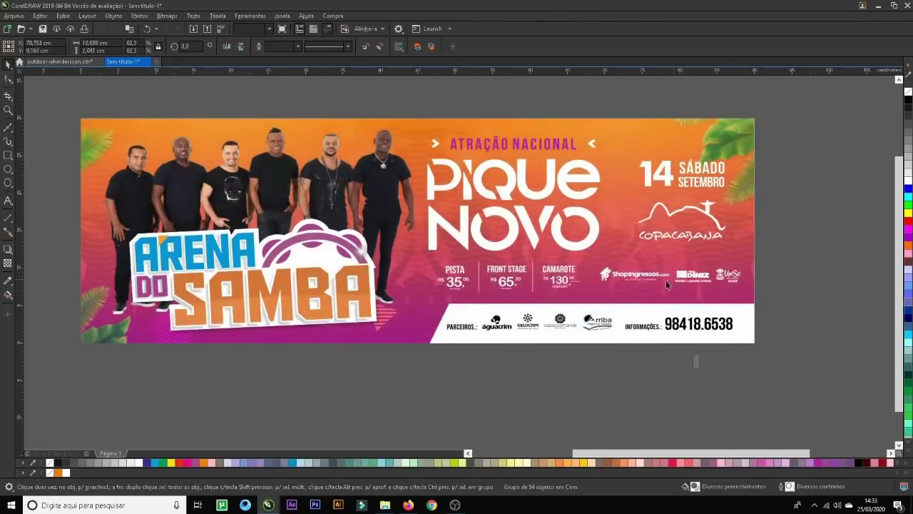
pyautogui.press('Escape')
pyautogui.moveTo(685, 276); pyautogui.dragTo(687, 281)
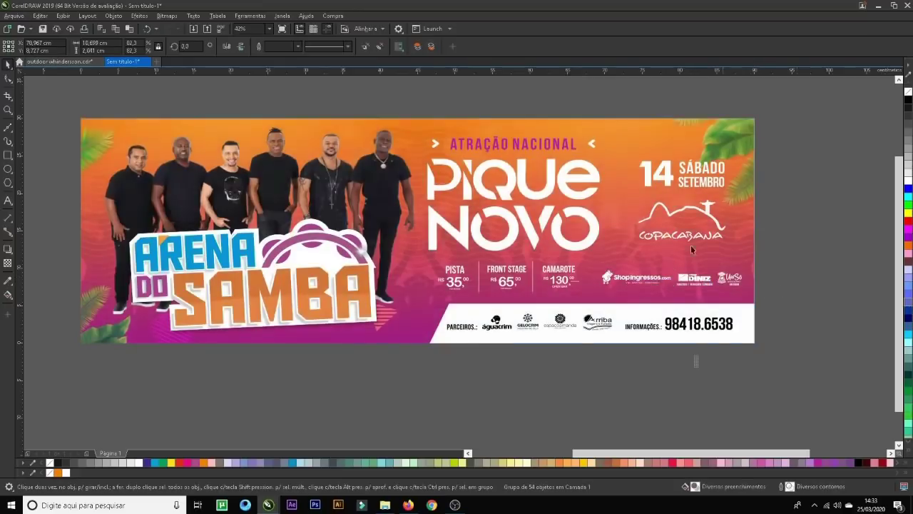
pyautogui.press('Escape')
pyautogui.click(564, 281)
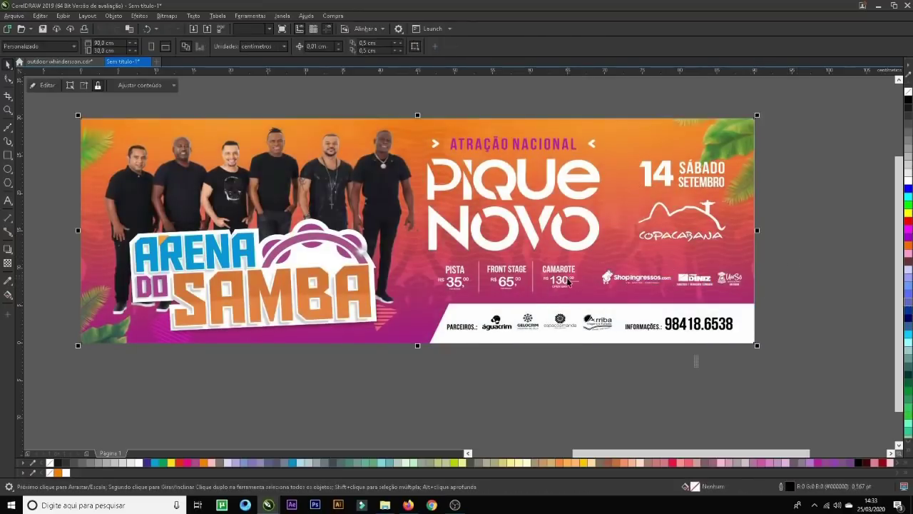
# - Shift the ticket prices slightly left and enlarge the date and Copacabana group to about 12.8 cm wide
pyautogui.moveTo(563, 282); pyautogui.dragTo(563, 284)
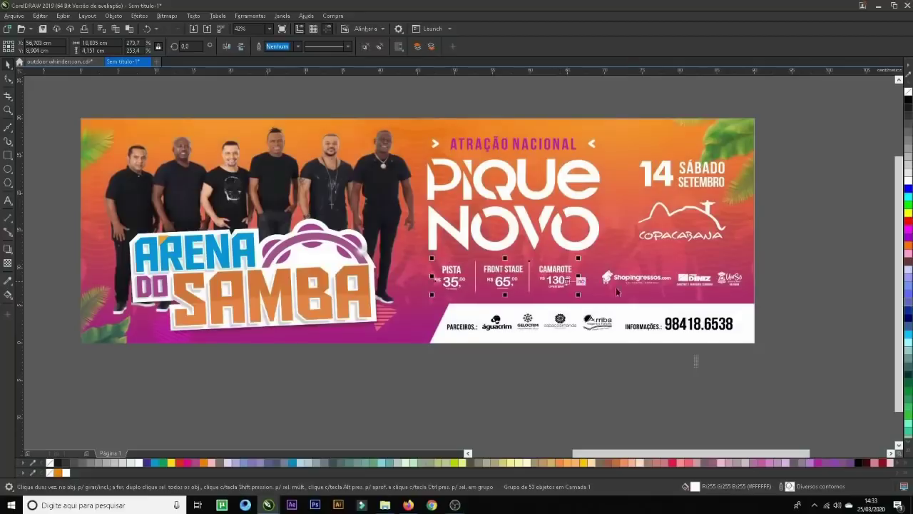
pyautogui.press('Escape')
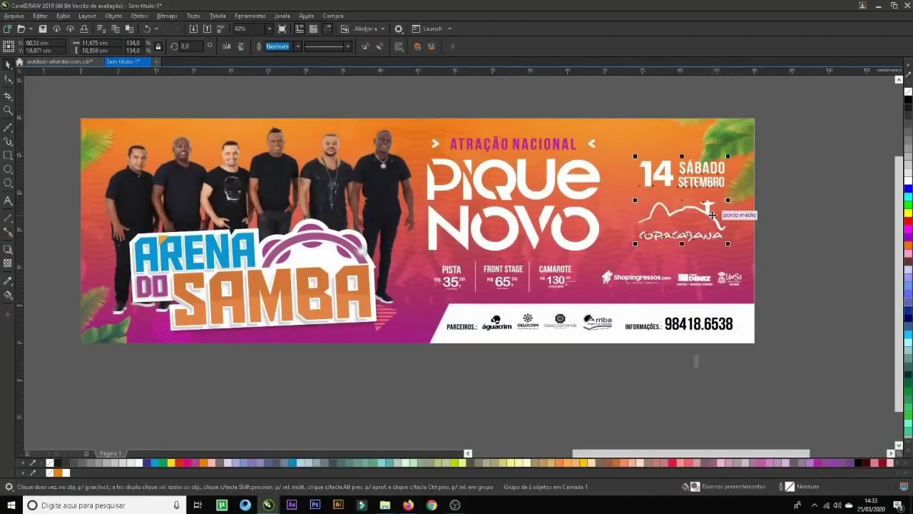
pyautogui.moveTo(707, 215); pyautogui.dragTo(702, 219)
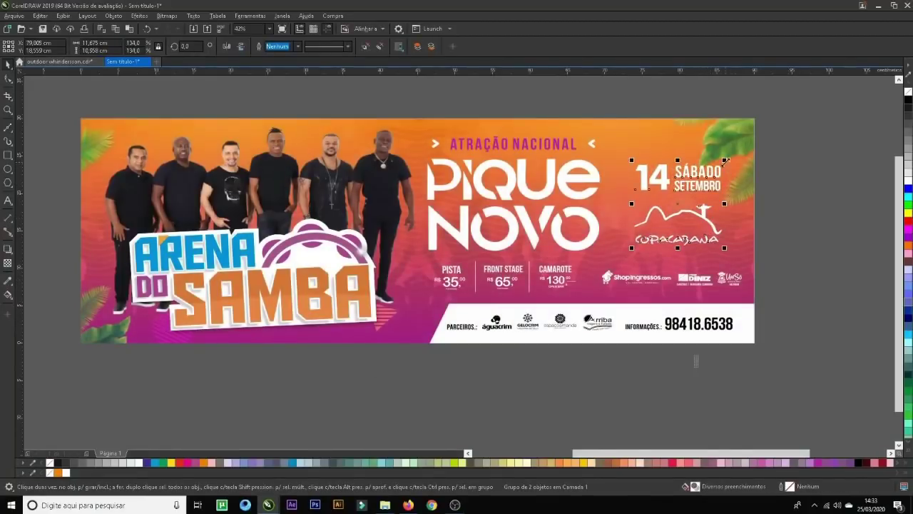
pyautogui.moveTo(725, 160); pyautogui.dragTo(733, 151)
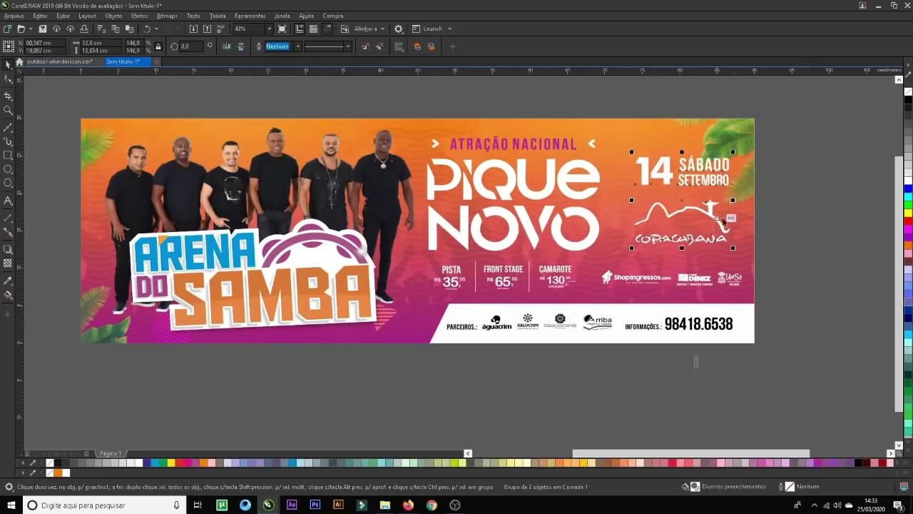
pyautogui.press('Escape')
# - Draw a rectangle about 14.7 × 14.7 cm around the date and Copacabana logo and round its corners to about 0.83 cm
pyautogui.click(8, 155)
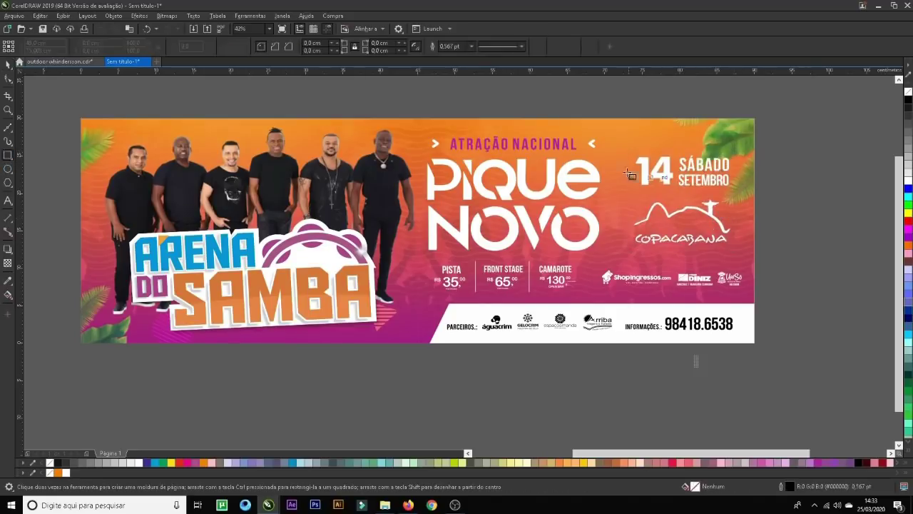
pyautogui.moveTo(625, 145); pyautogui.dragTo(736, 255)
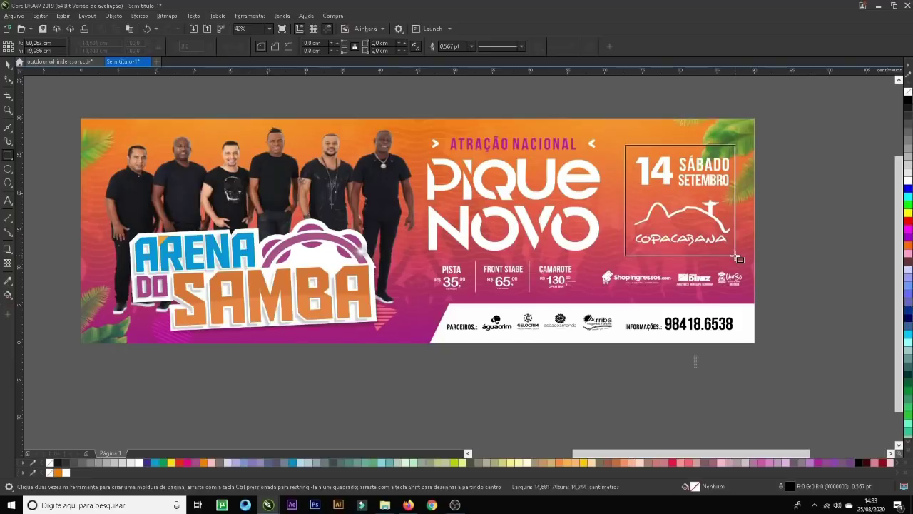
pyautogui.moveTo(738, 258); pyautogui.dragTo(736, 256)
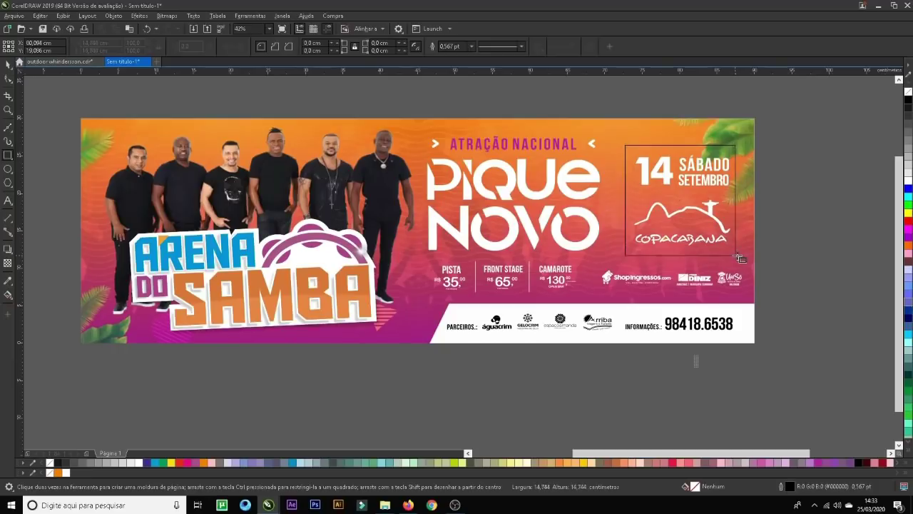
pyautogui.press('F10')
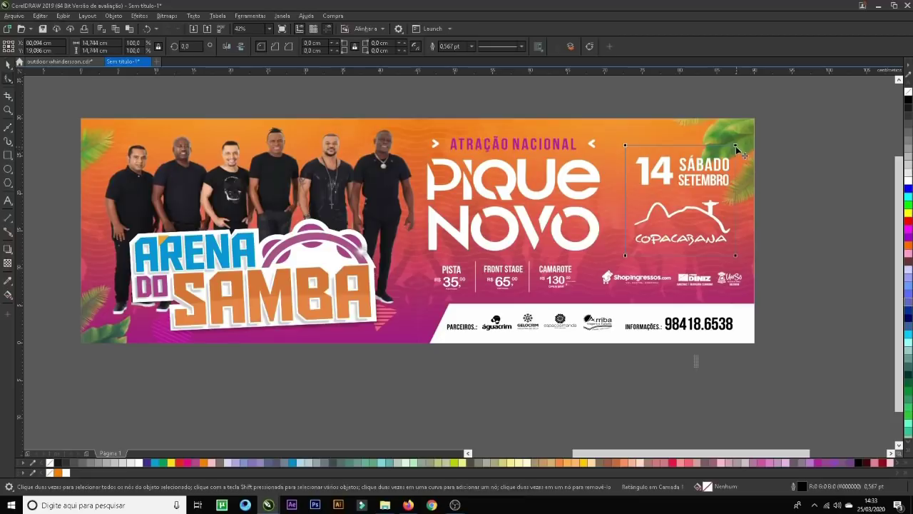
pyautogui.moveTo(736, 146); pyautogui.dragTo(730, 148)
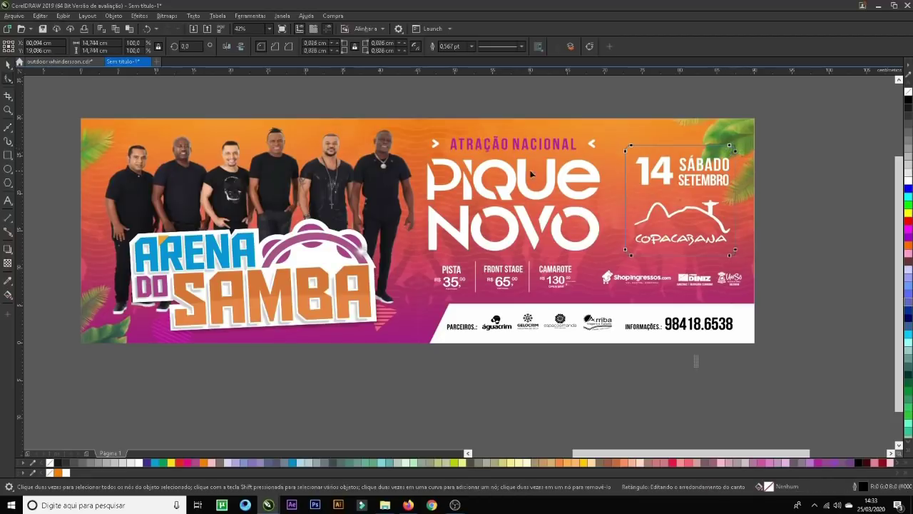
# - Fill the rounded square with the purple Púrpura-azulado and remove its outline
pyautogui.press('space')
pyautogui.moveTo(555, 147); pyautogui.dragTo(630, 153)
pyautogui.click(653, 187)
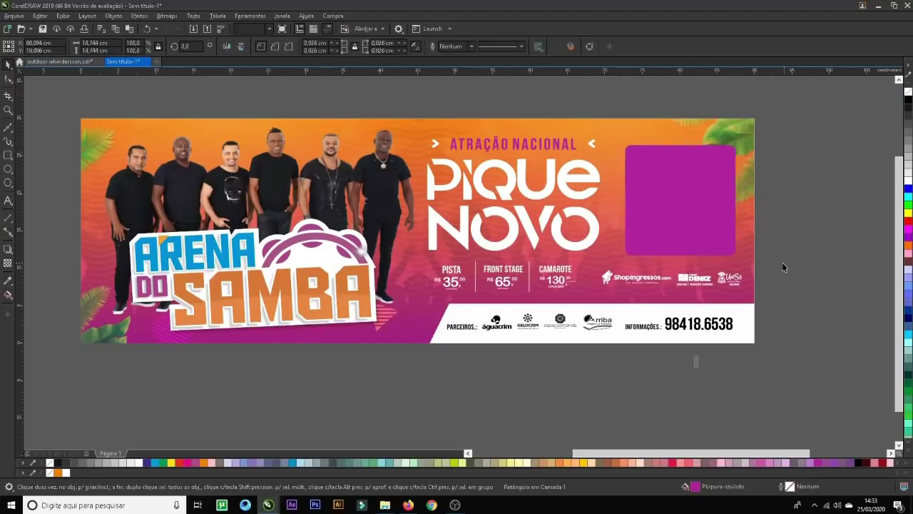
# - Bring the date and Copacabana group in front of the purple square and shrink it slightly to leave an inner margin
pyautogui.moveTo(784, 263); pyautogui.dragTo(617, 150)
pyautogui.hotkey('shift', 'pageup')
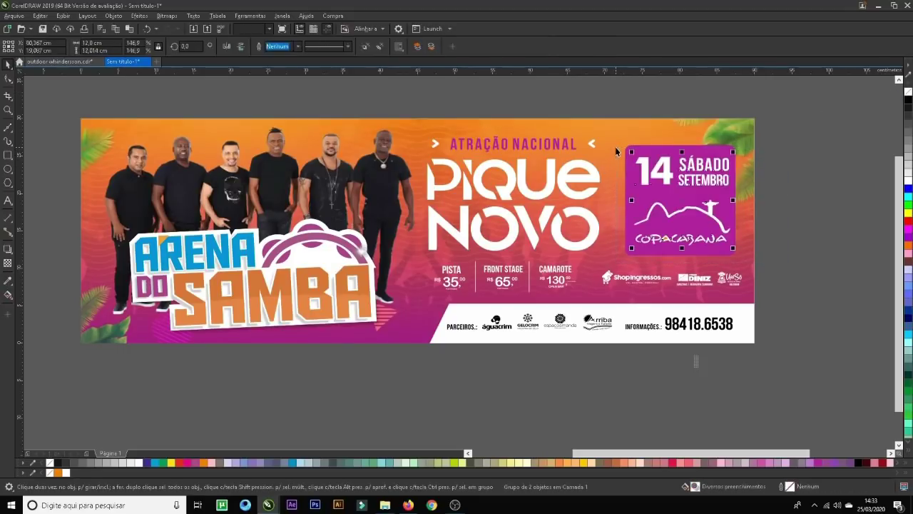
pyautogui.moveTo(733, 248); pyautogui.dragTo(728, 244)
pyautogui.click(800, 250)
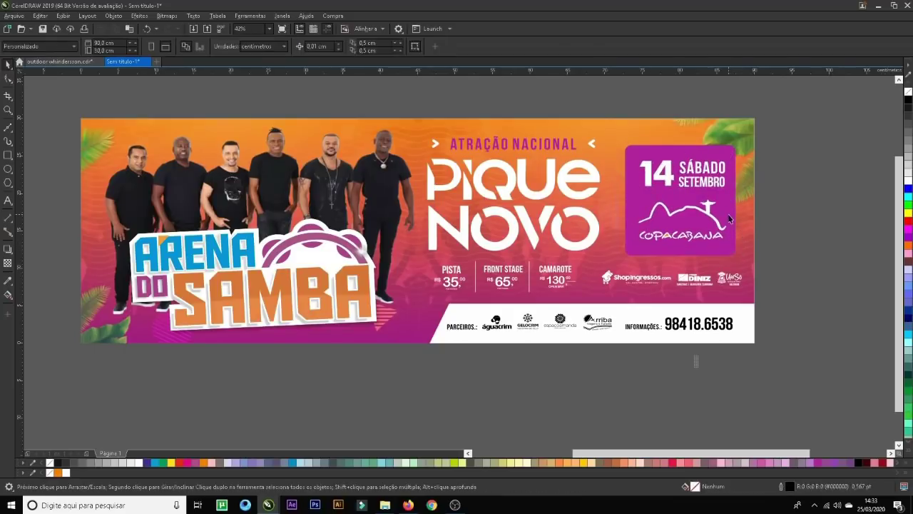
pyautogui.click(729, 218)
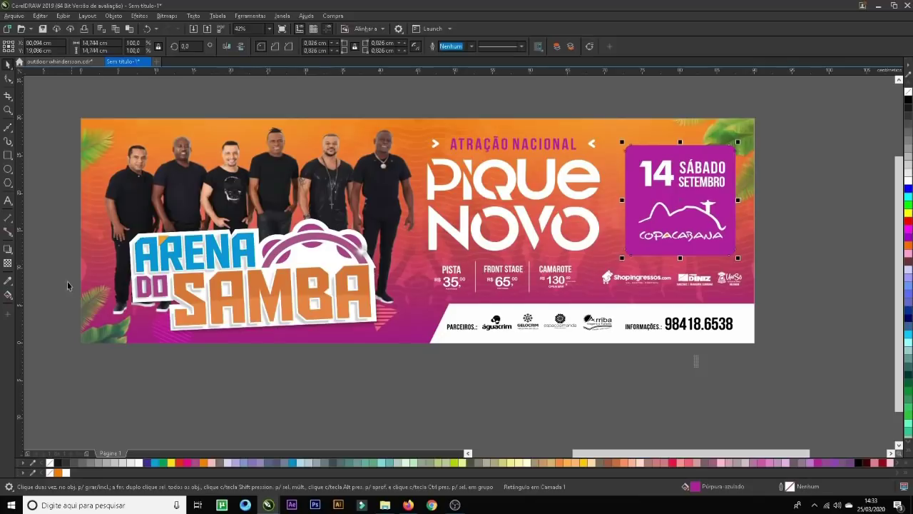
pyautogui.click(9, 281)
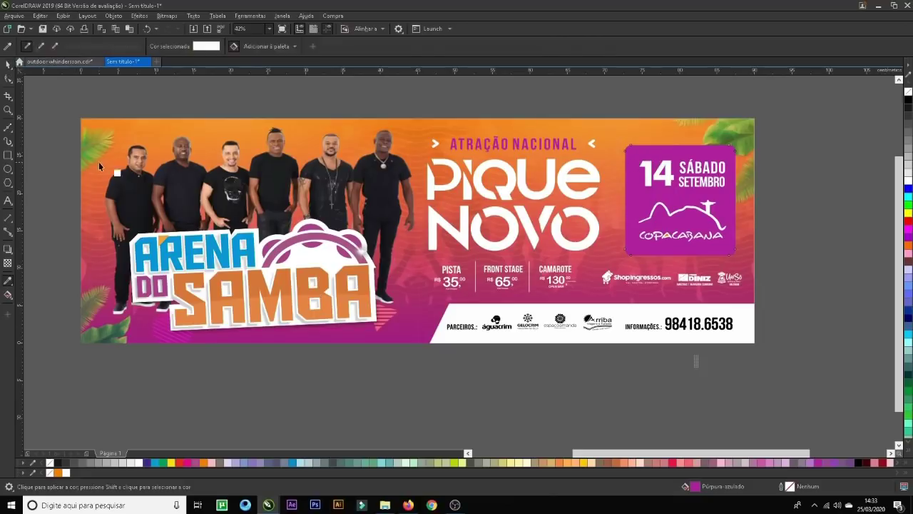
pyautogui.press('space')
pyautogui.click(312, 247)
pyautogui.click(301, 390)
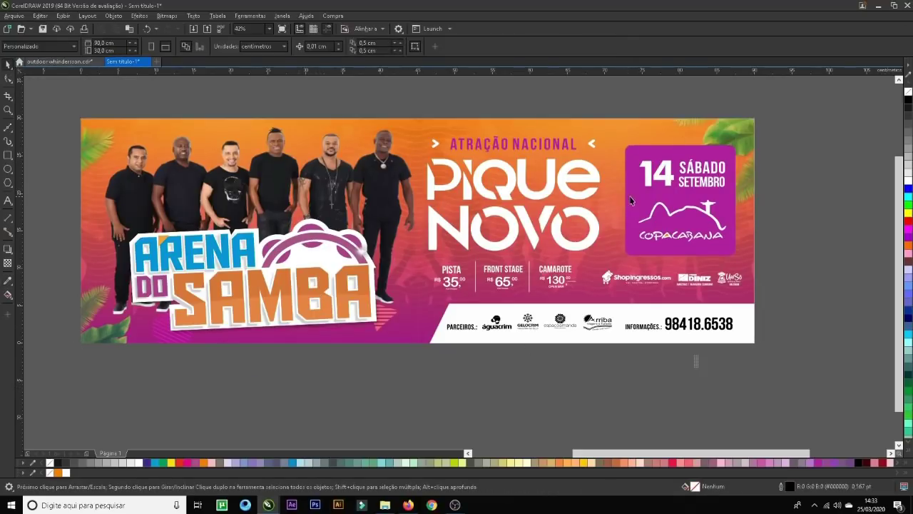
# - Delete the small orange shape inside the first letter A of the Copacabana logo
pyautogui.keyDown('ctrl'); pyautogui.click(669, 241); pyautogui.keyUp('ctrl')
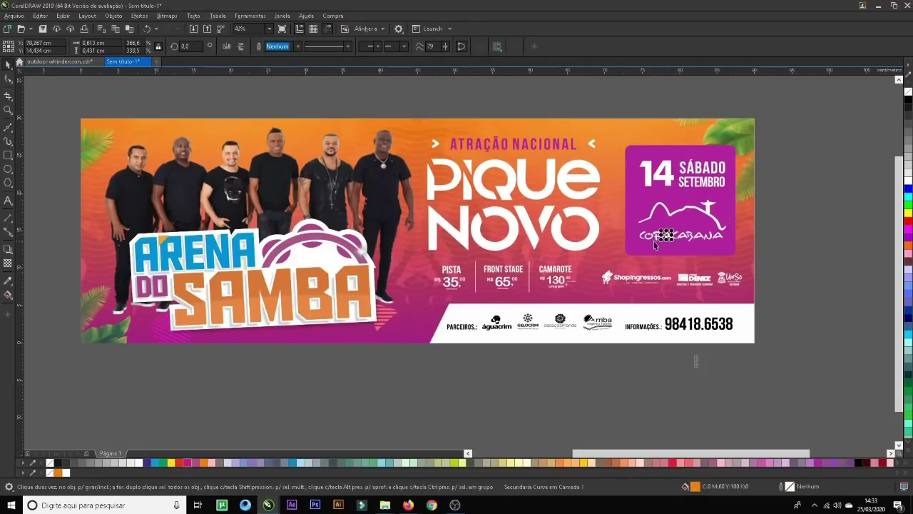
pyautogui.press('z')
pyautogui.moveTo(624, 219); pyautogui.dragTo(708, 257)
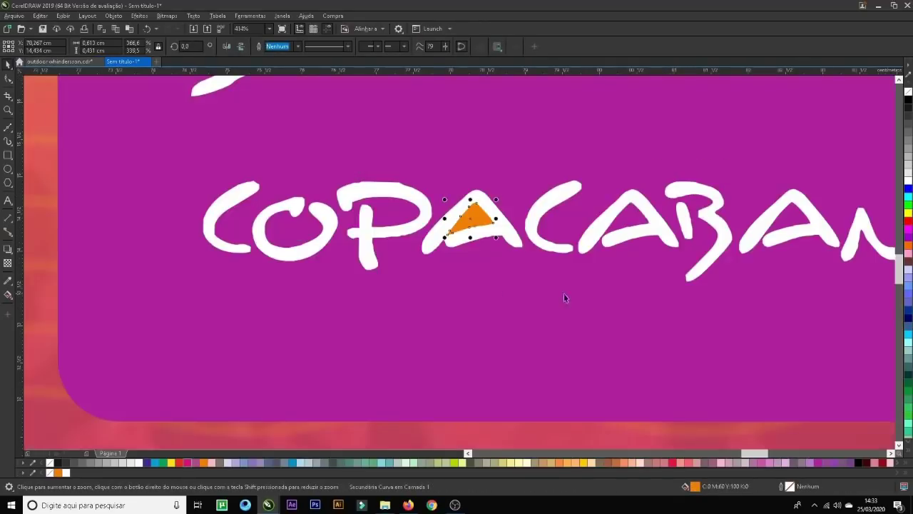
pyautogui.rightClick(479, 218)
pyautogui.click(519, 256)
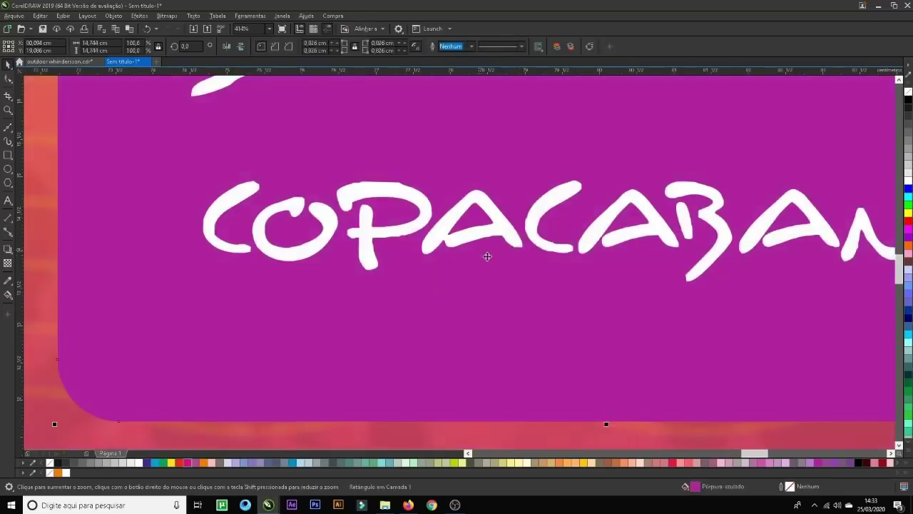
# - Select the purple square together with the date and Copacabana group and shrink both until the square is about 14.25 cm wide
pyautogui.rightClick(502, 290)
pyautogui.rightClick(513, 296)
pyautogui.rightClick(516, 295)
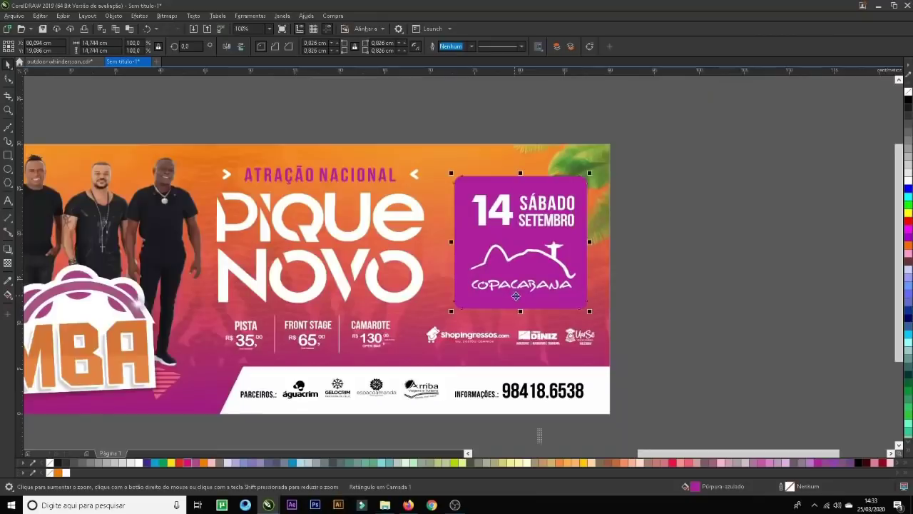
pyautogui.rightClick(548, 294)
pyautogui.rightClick(548, 294)
pyautogui.moveTo(209, 220); pyautogui.dragTo(653, 391)
pyautogui.press('space')
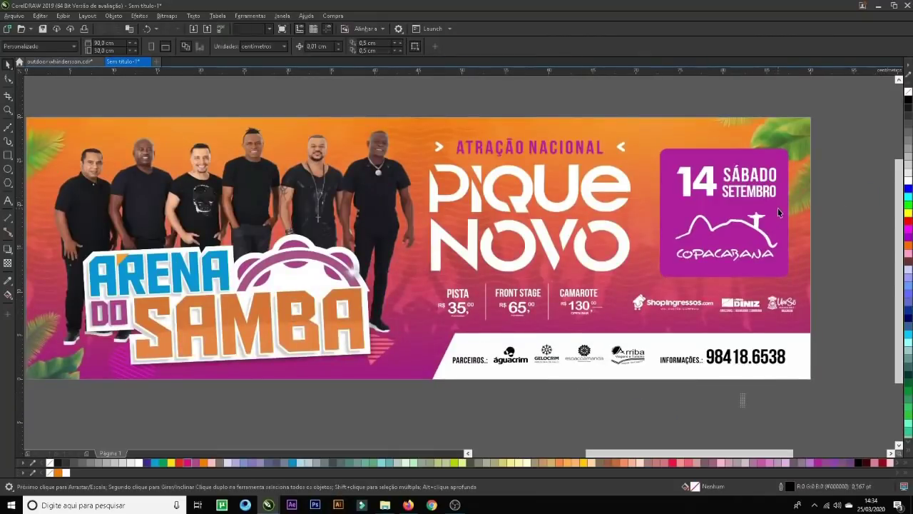
pyautogui.click(776, 217)
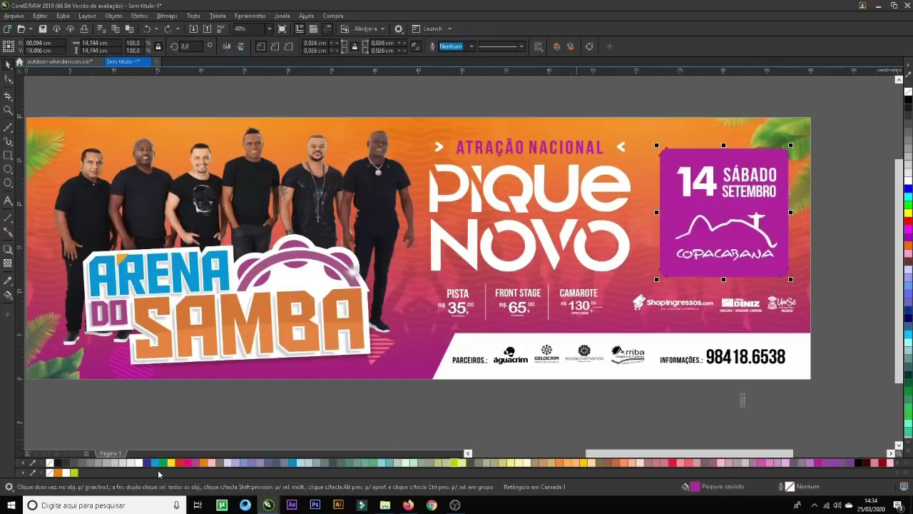
pyautogui.click(836, 250)
pyautogui.moveTo(831, 291); pyautogui.dragTo(644, 137)
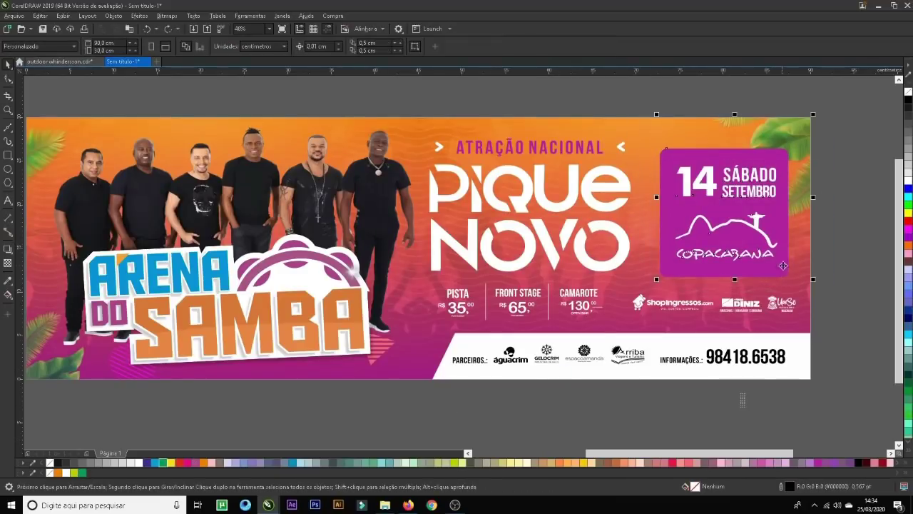
pyautogui.moveTo(839, 284); pyautogui.dragTo(646, 144)
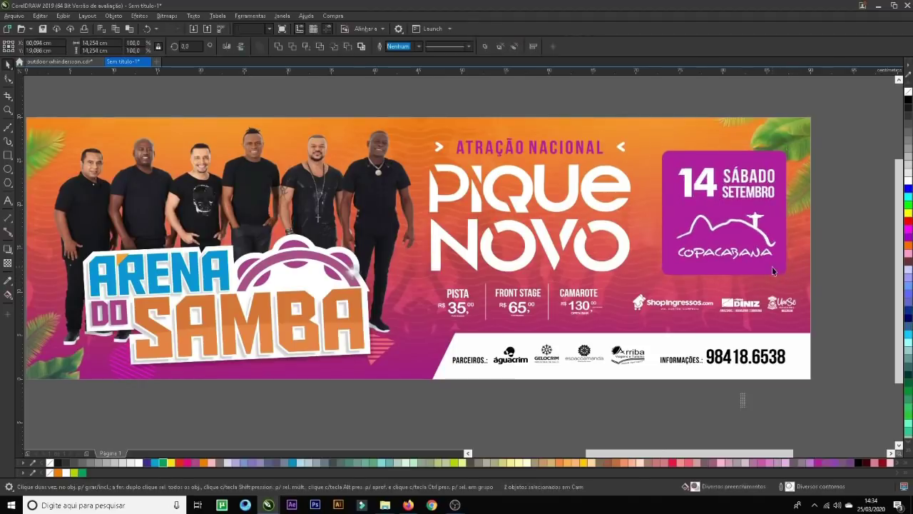
pyautogui.click(790, 280)
pyautogui.moveTo(790, 280); pyautogui.dragTo(797, 287)
pyautogui.rightClick(798, 287)
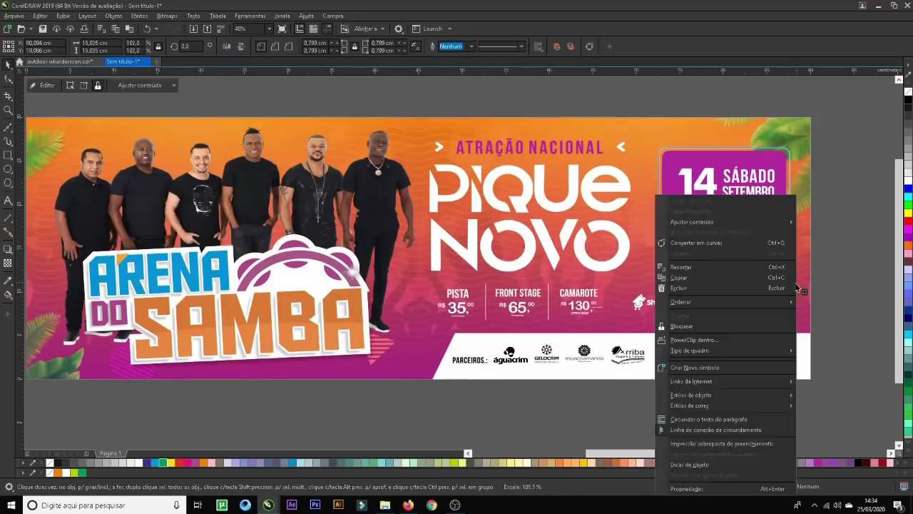
pyautogui.click(829, 265)
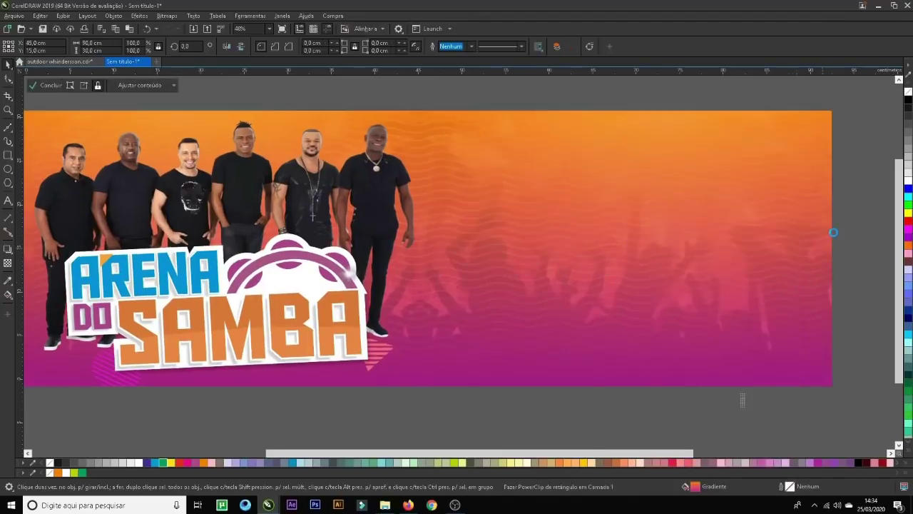
pyautogui.press('Delete')
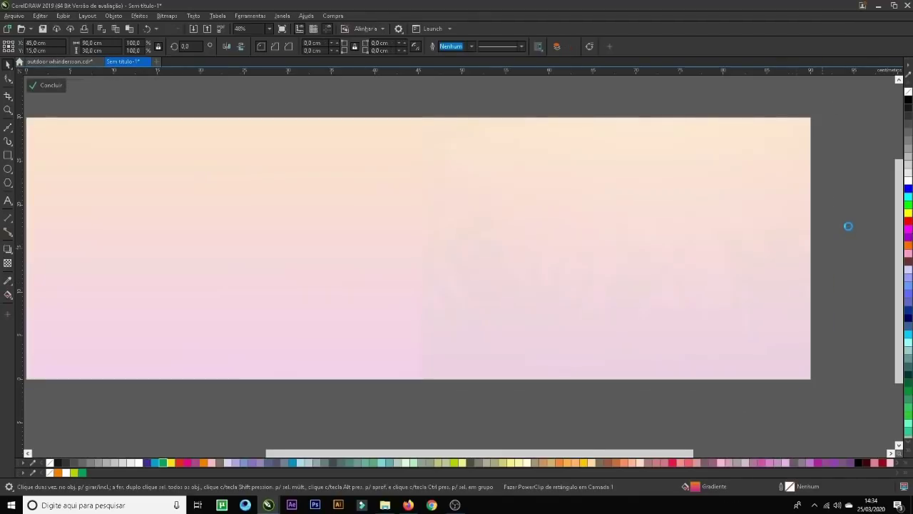
pyautogui.hotkey('ctrl', 'z')
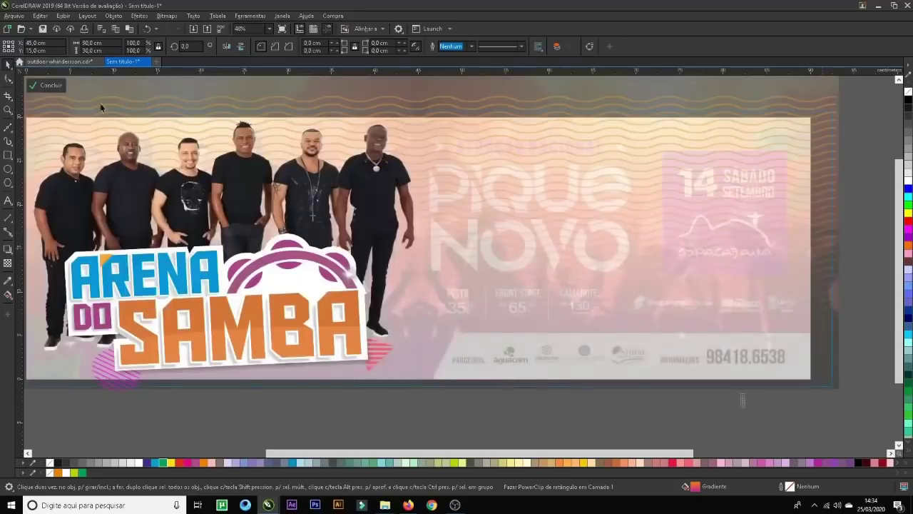
pyautogui.hotkey('ctrl', 'z')
pyautogui.click(868, 159)
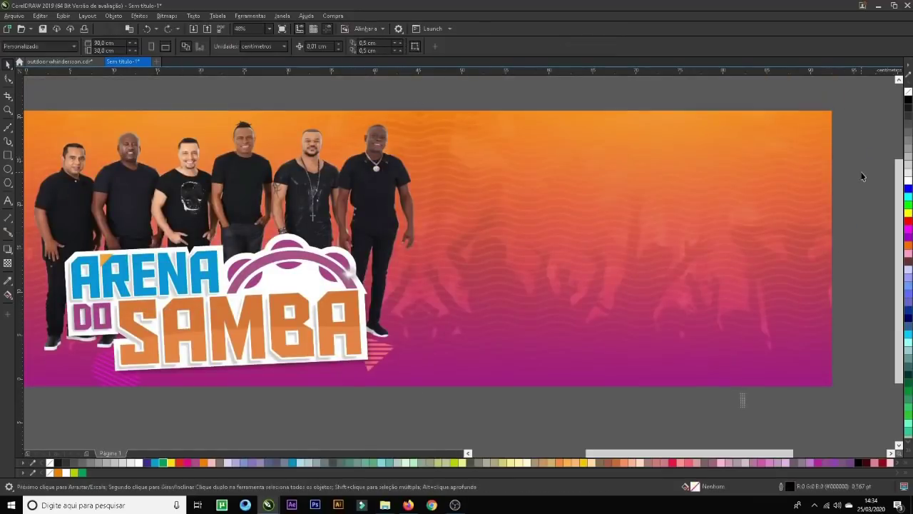
pyautogui.click(796, 163)
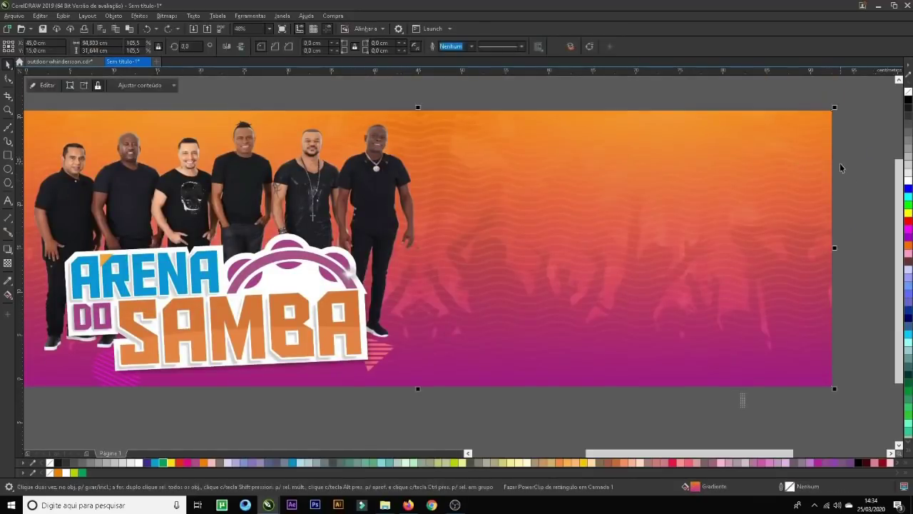
pyautogui.hotkey('ctrl', 'z')
# - Add a white copy of the rounded square behind the purple one, enlarged to about 14.7 cm as a thin border
pyautogui.click(783, 164)
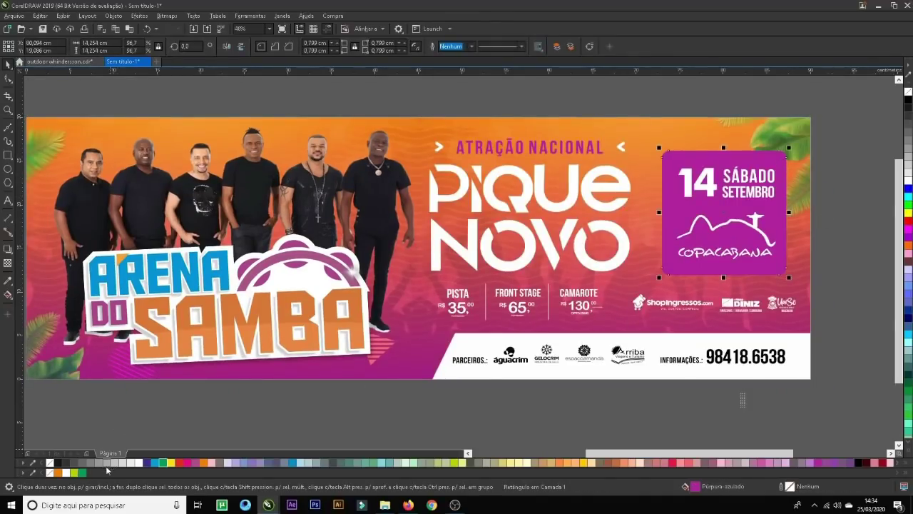
pyautogui.click(135, 462)
pyautogui.hotkey('ctrl', 'z')
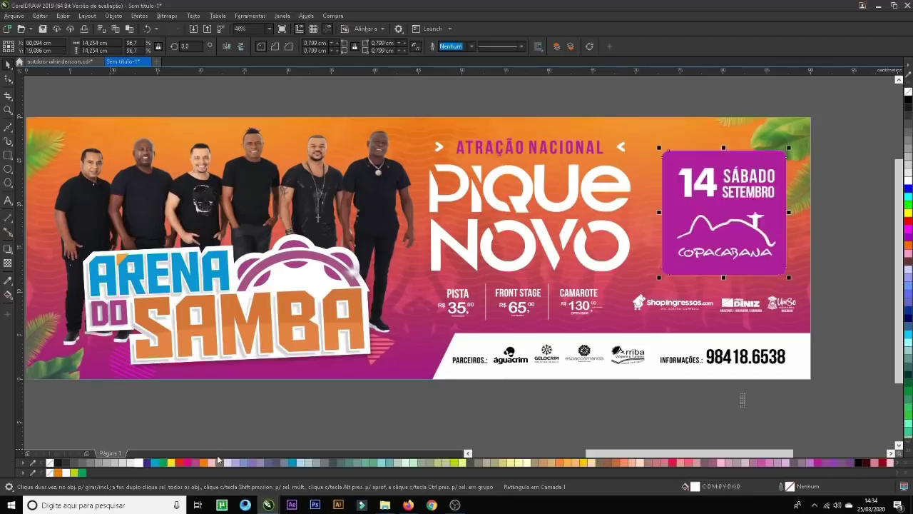
pyautogui.moveTo(788, 278); pyautogui.dragTo(793, 280)
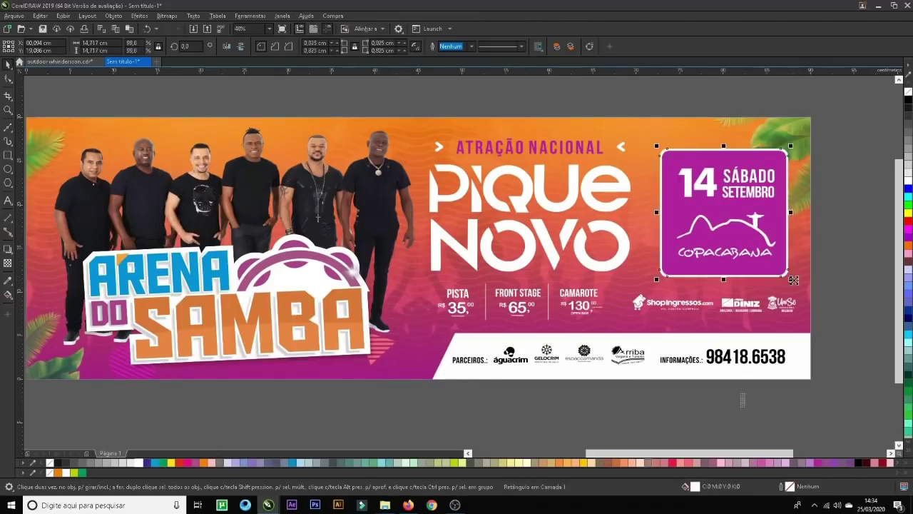
pyautogui.click(848, 273)
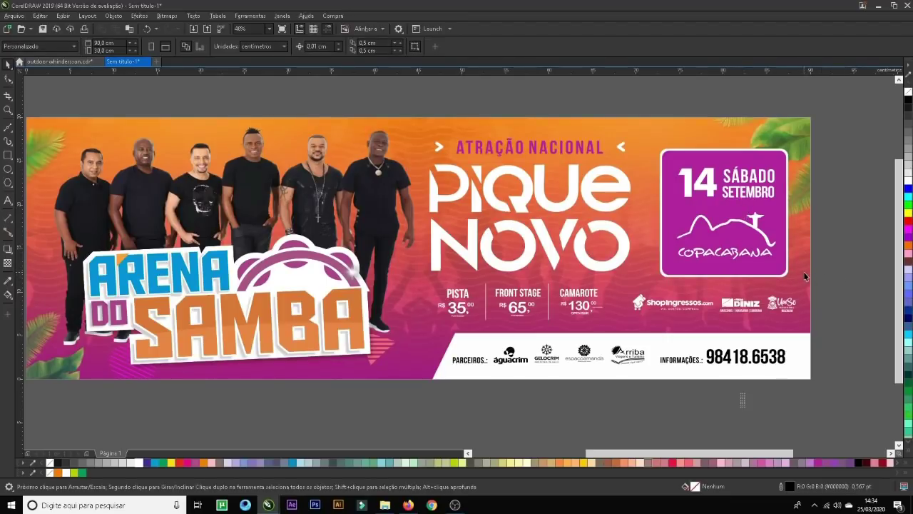
# - Move the small white dot pattern from below the billboard to its left edge beside the first band member
pyautogui.moveTo(769, 431); pyautogui.dragTo(40, 253)
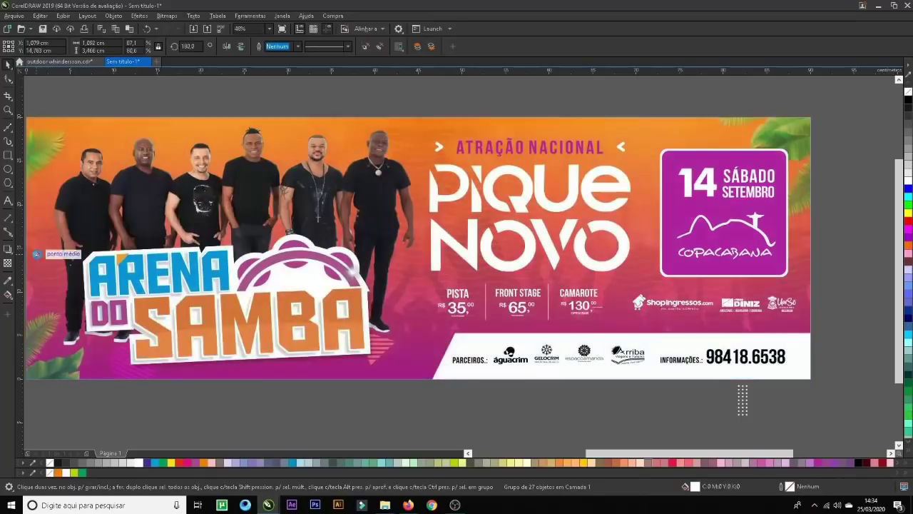
pyautogui.scroll(1, 39, 254)
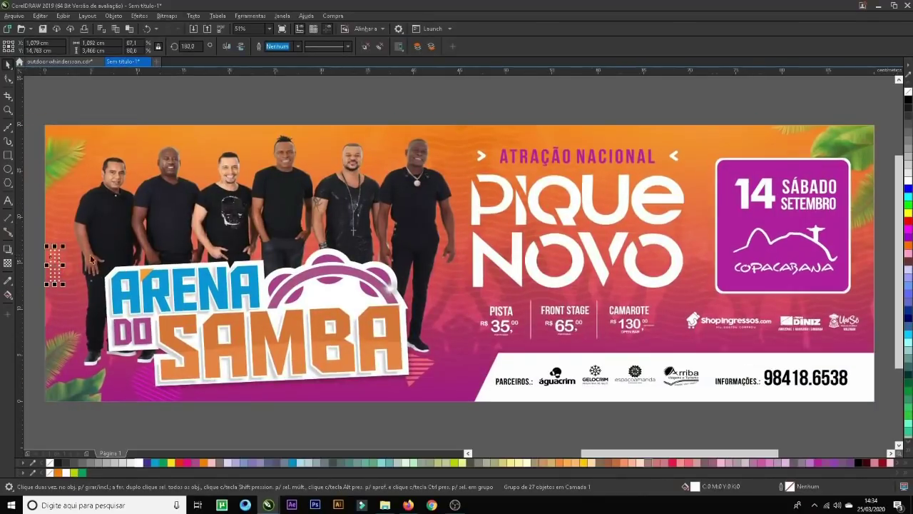
# - Place horizontal copies of the white dot pattern above the purple date square and below the Arena do Samba logo
pyautogui.moveTo(68, 263); pyautogui.dragTo(779, 149)
pyautogui.click(773, 105)
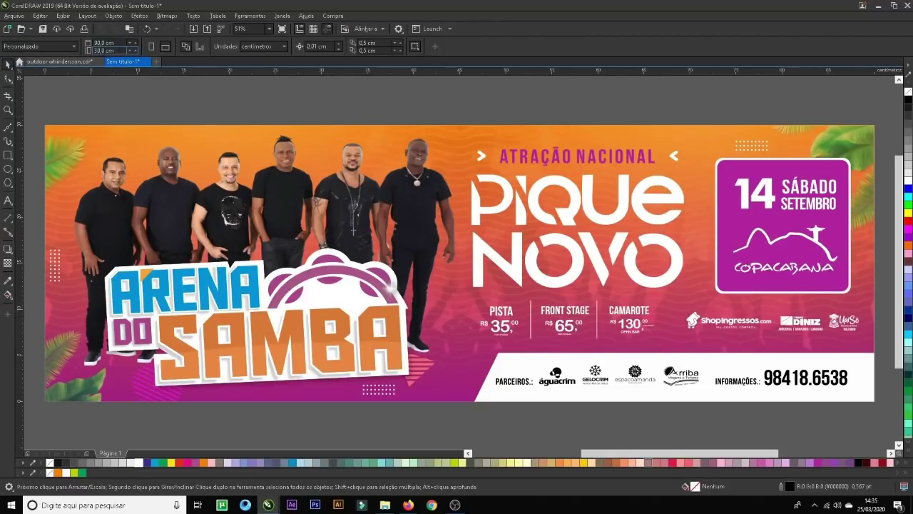
# - Preview the finished Pique Novo billboard in full screen and return to the drawing with nothing selected
pyautogui.hotkey('ctrl', 'a')
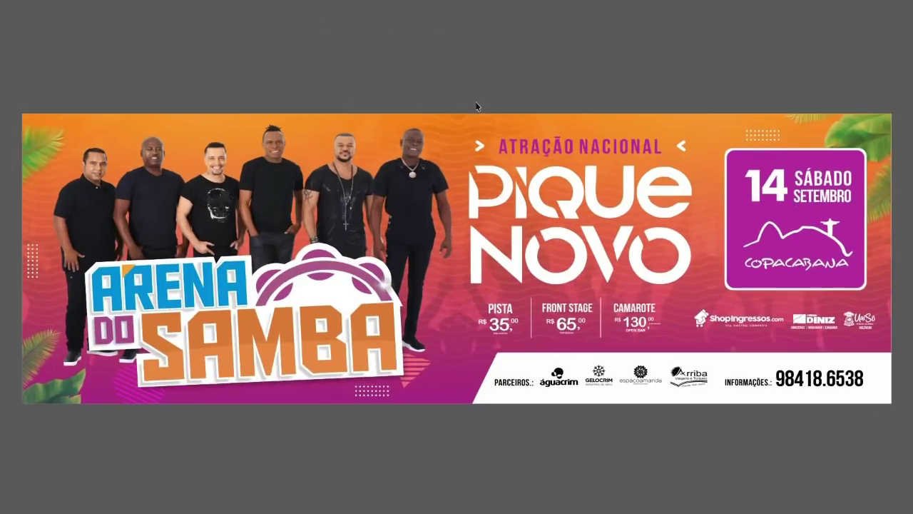
pyautogui.press('F9')
pyautogui.click(514, 430)
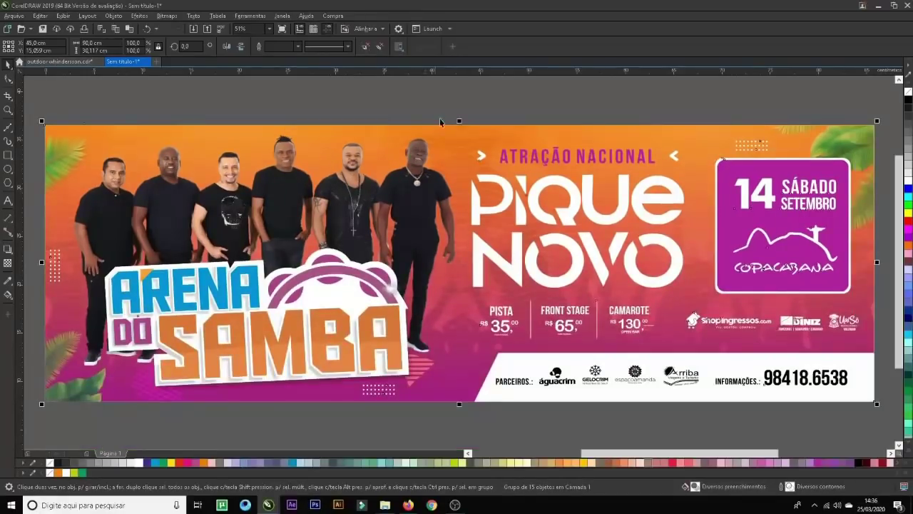
pyautogui.click(473, 101)
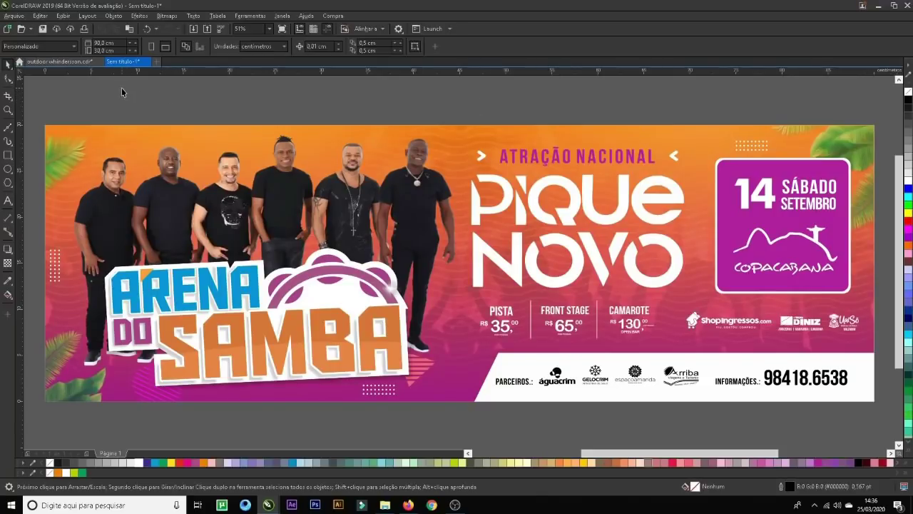
# - Switch to the outdoor whindersson document and examine the details of the character and globe illustration up close
pyautogui.click(68, 61)
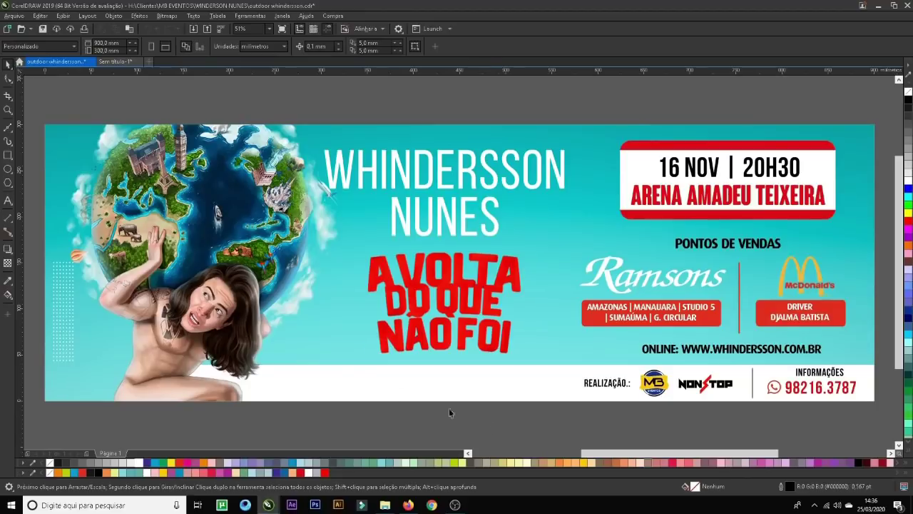
pyautogui.press('z')
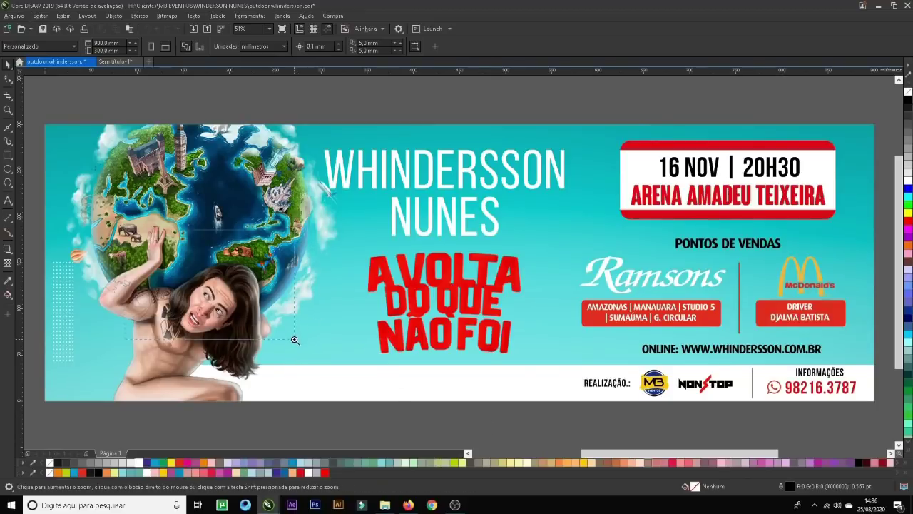
pyautogui.click(217, 293)
pyautogui.rightClick(489, 318)
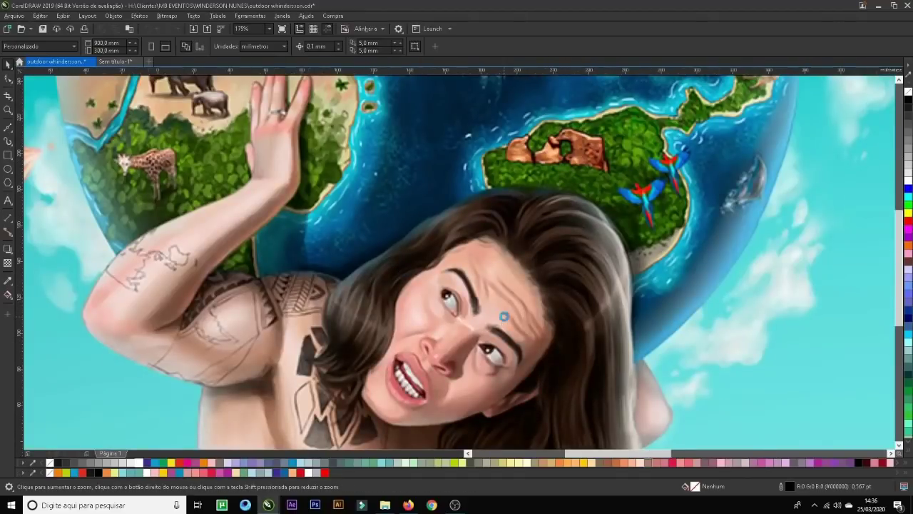
pyautogui.moveTo(218, 251); pyautogui.dragTo(531, 385)
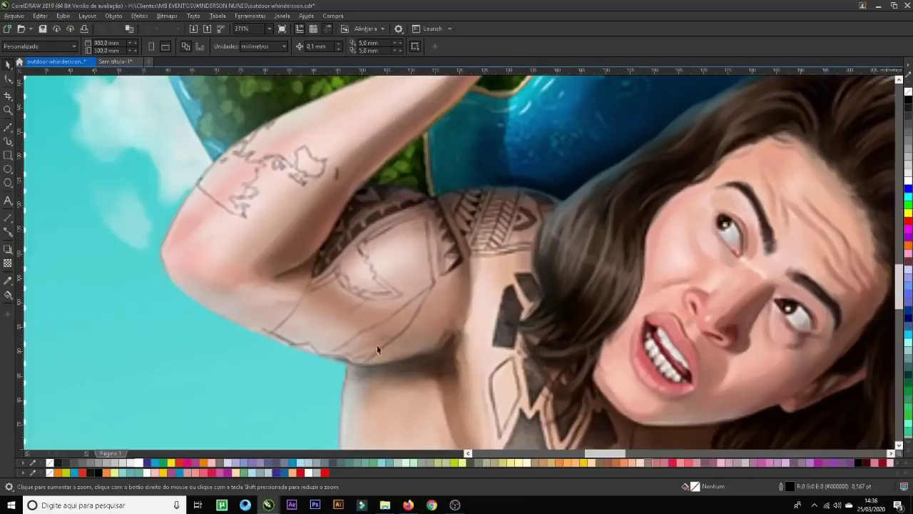
pyautogui.click(200, 237)
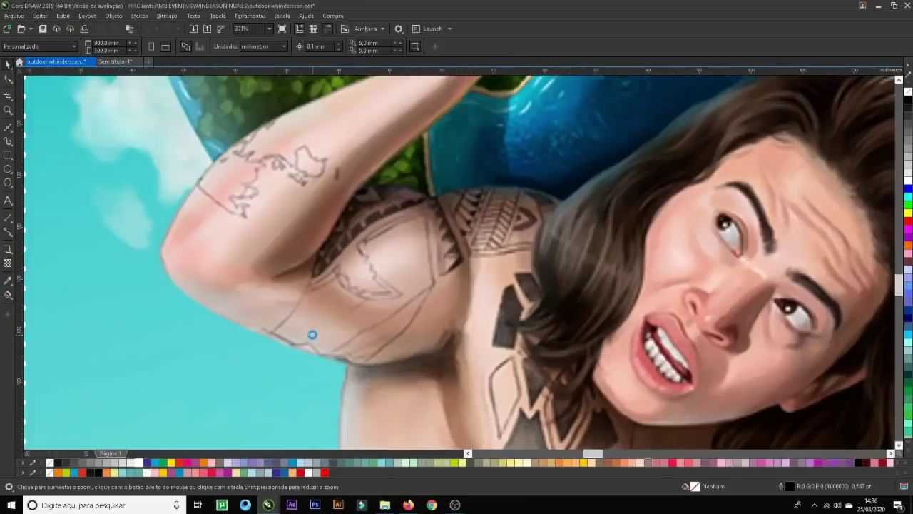
pyautogui.scroll(-10, 436, 288)
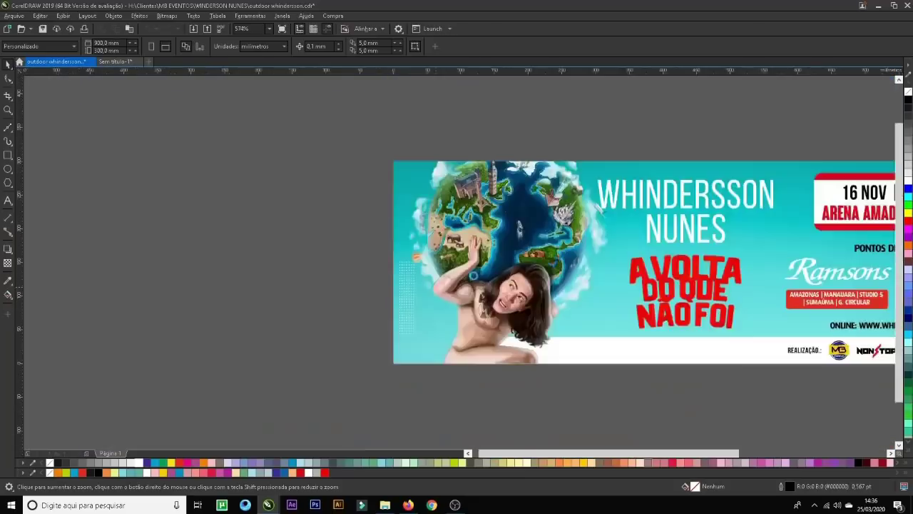
pyautogui.moveTo(423, 203); pyautogui.dragTo(778, 343)
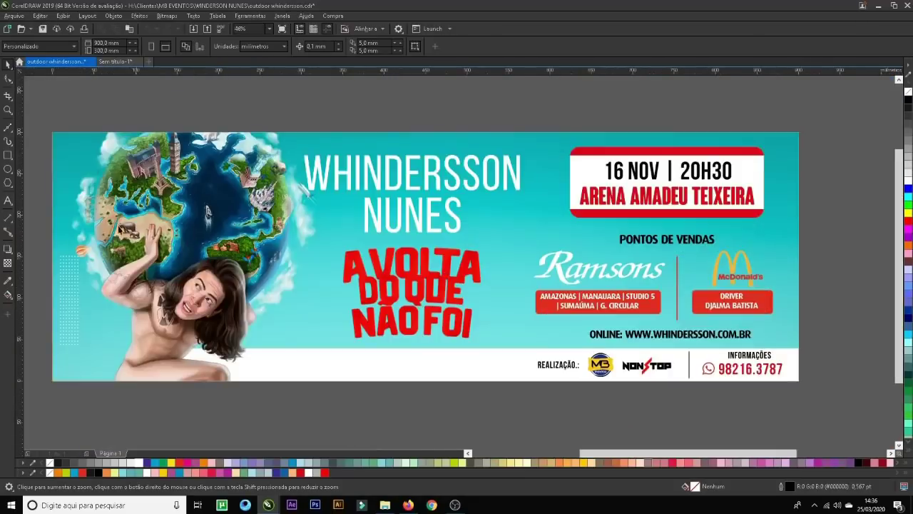
# - Move the white dot pattern beside the character slightly down along the Whindersson billboard's left edge
pyautogui.press('space')
pyautogui.click(68, 290)
pyautogui.moveTo(70, 320); pyautogui.dragTo(69, 338)
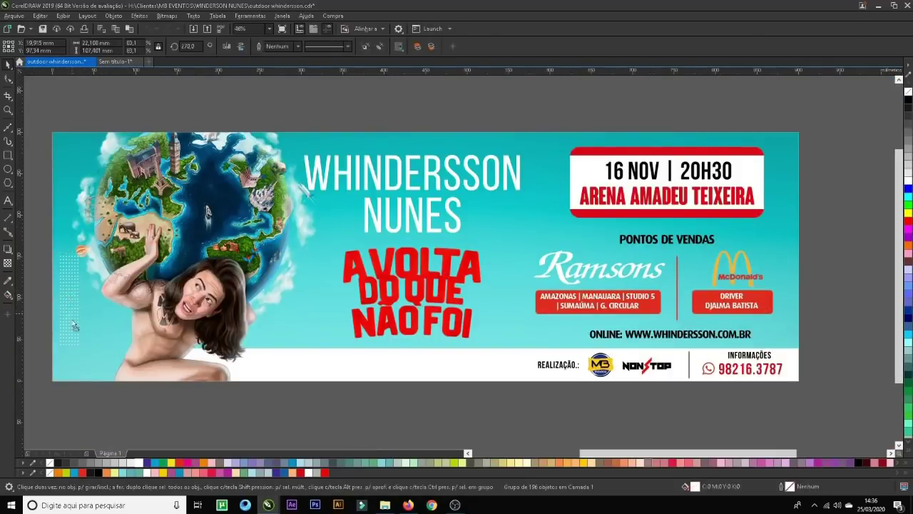
pyautogui.click(435, 423)
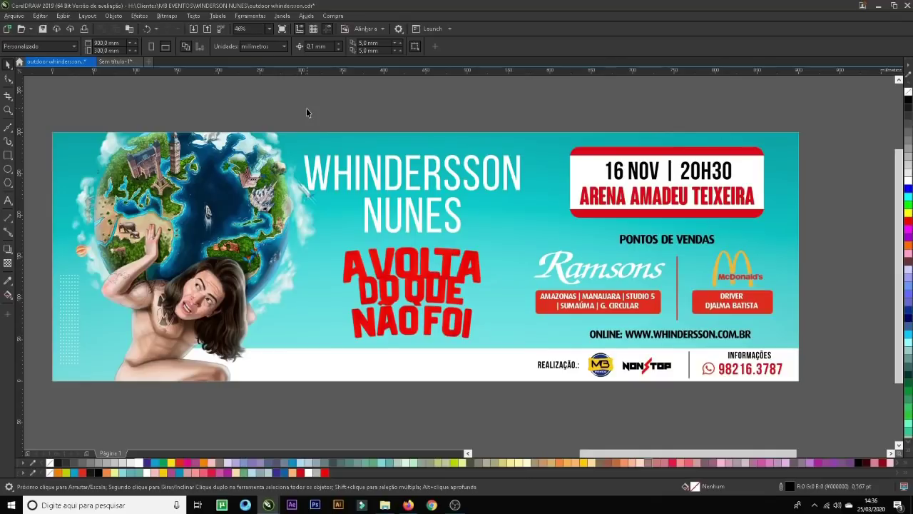
# - Compare the Pique Novo and Whindersson billboards, ending on the Pique Novo document
pyautogui.hotkey('ctrl', 'Tab')
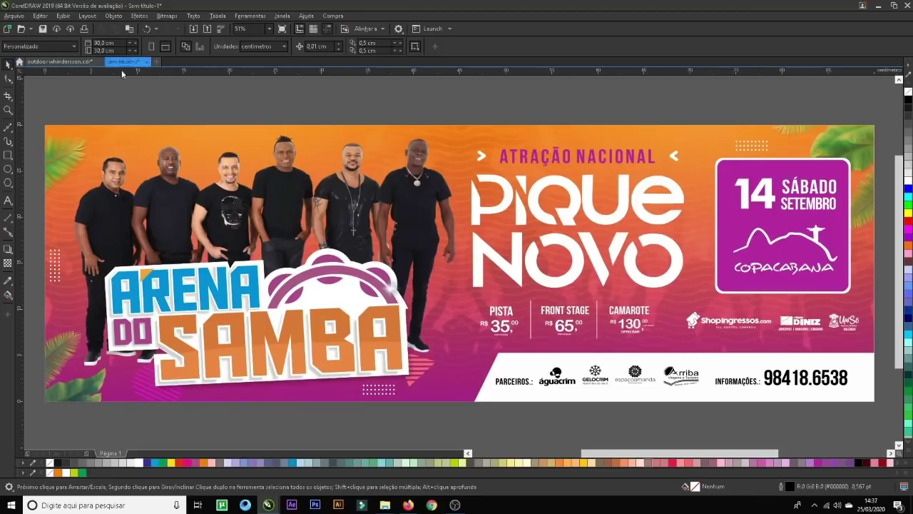
pyautogui.click(76, 62)
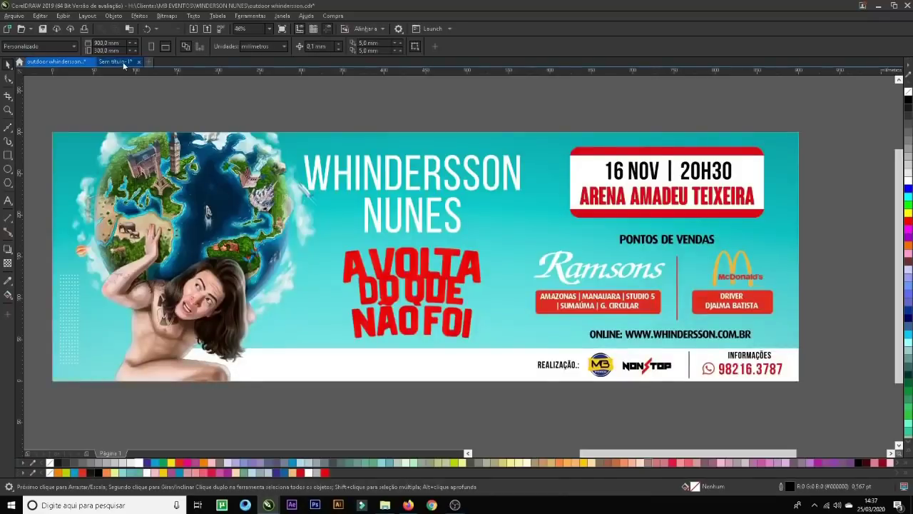
pyautogui.click(124, 63)
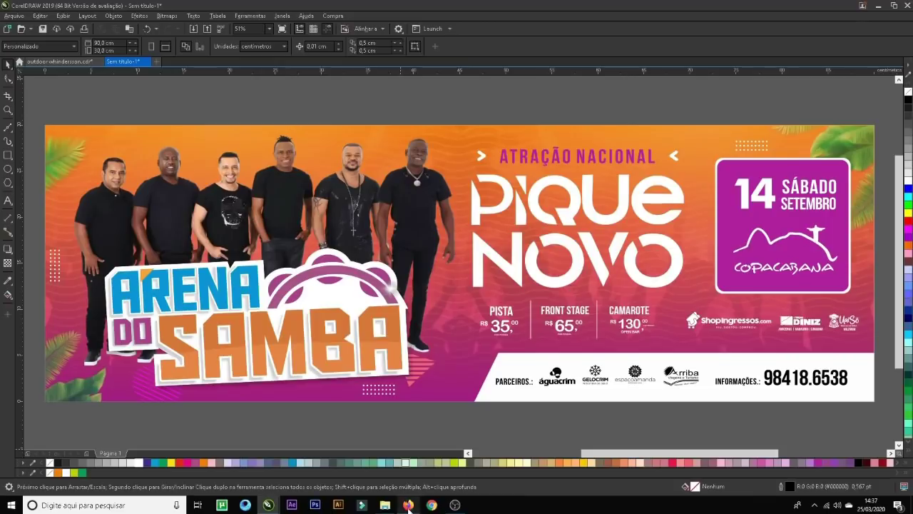
# - Switch to Firefox and highlight the account name on the designer's Instagram profile
pyautogui.moveTo(409, 505)
pyautogui.click(411, 482)
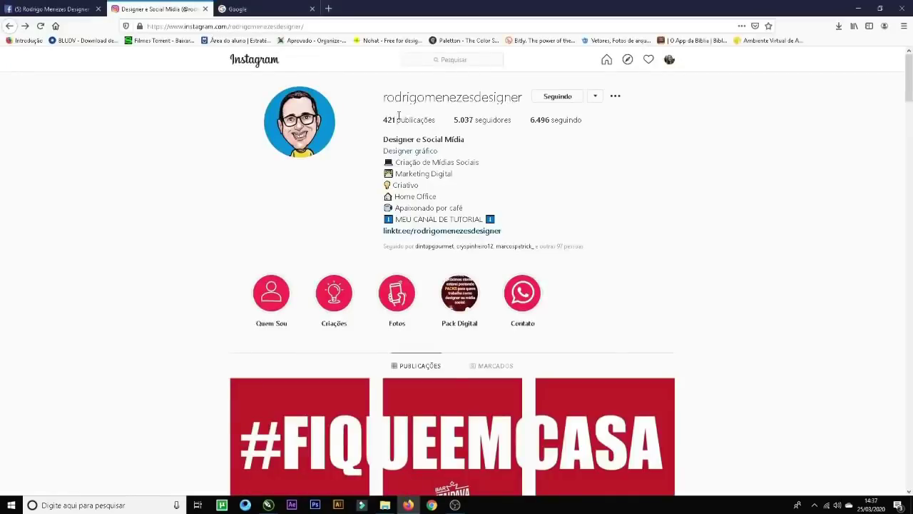
pyautogui.moveTo(384, 97); pyautogui.dragTo(523, 98)
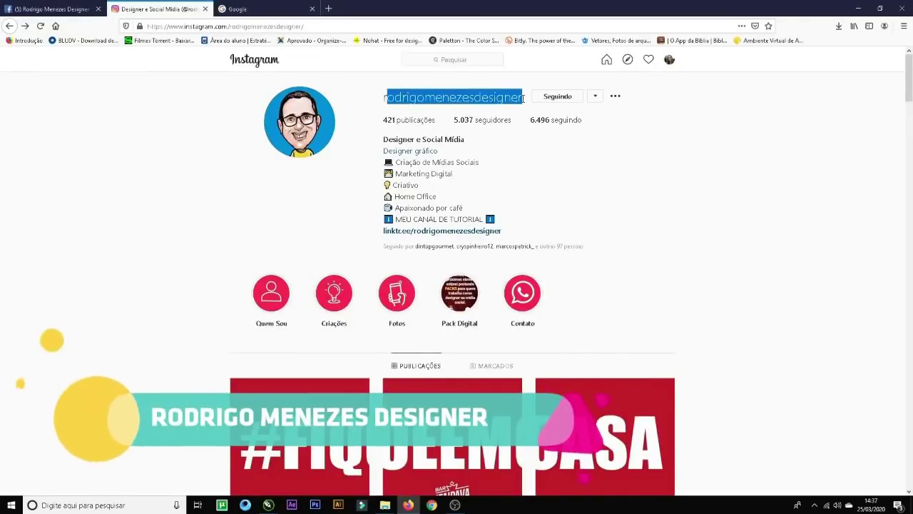
pyautogui.click(196, 196)
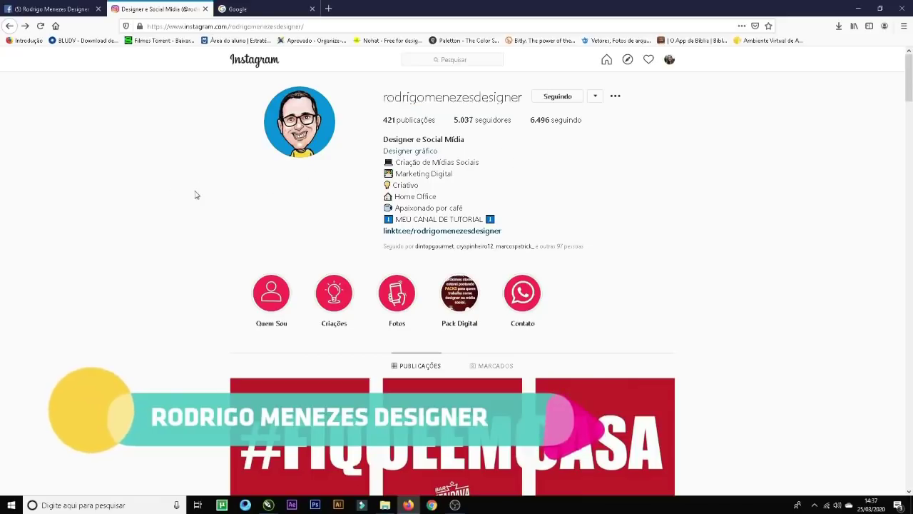
# - Browse the published artwork in the Instagram profile's post grid, from the newest posts to the older ones
pyautogui.scroll(-4, 196, 196)
pyautogui.scroll(-7, 208, 209)
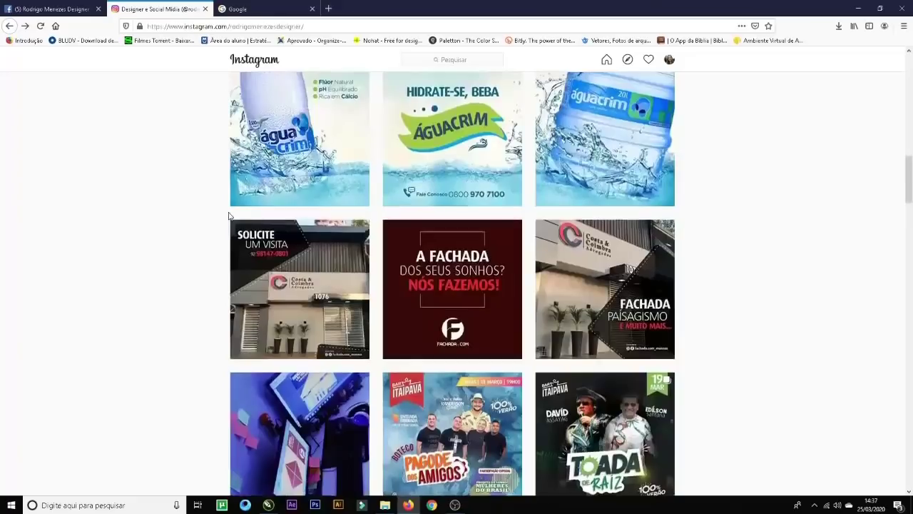
pyautogui.scroll(8, 228, 214)
pyautogui.scroll(3, 302, 198)
pyautogui.scroll(-14, 350, 206)
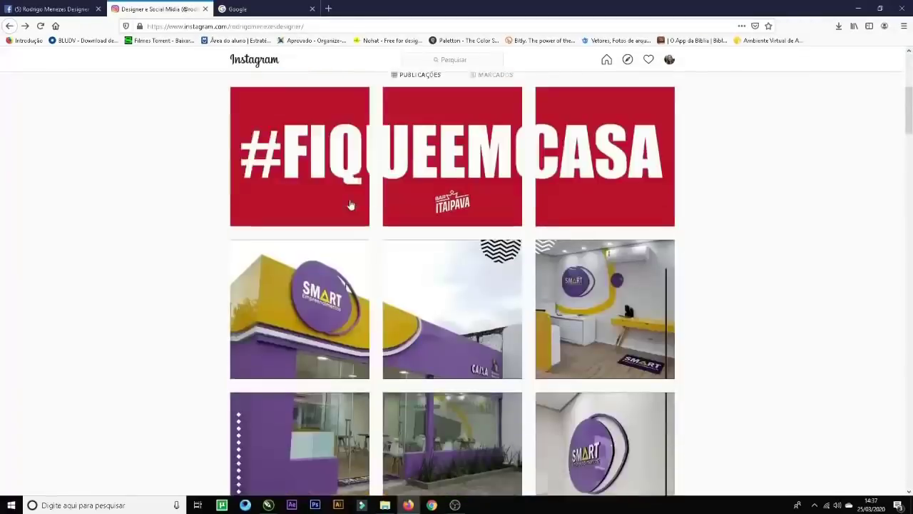
pyautogui.scroll(-15, 352, 206)
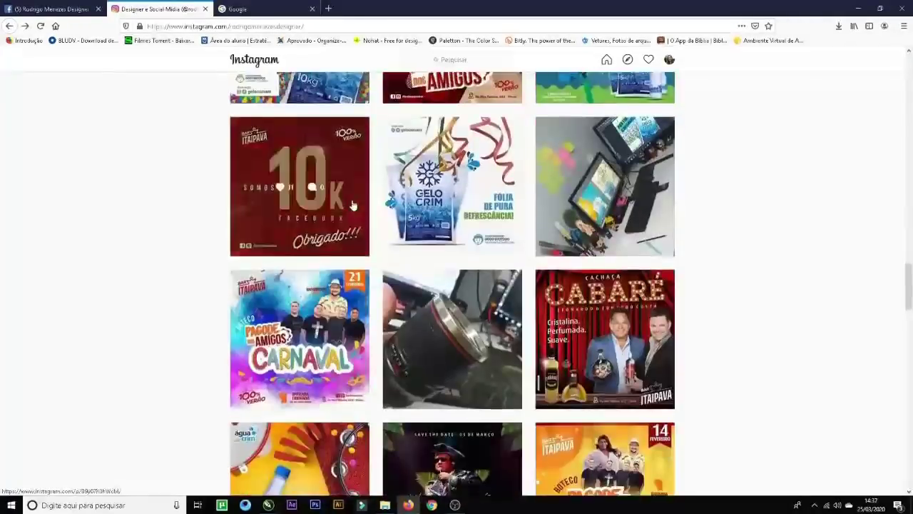
pyautogui.scroll(-4, 437, 211)
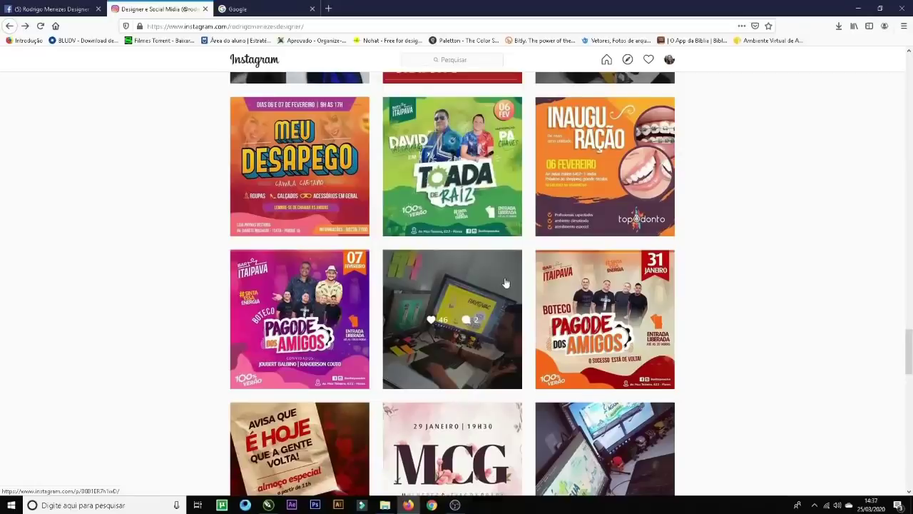
pyautogui.scroll(-5, 577, 265)
pyautogui.scroll(-8, 576, 280)
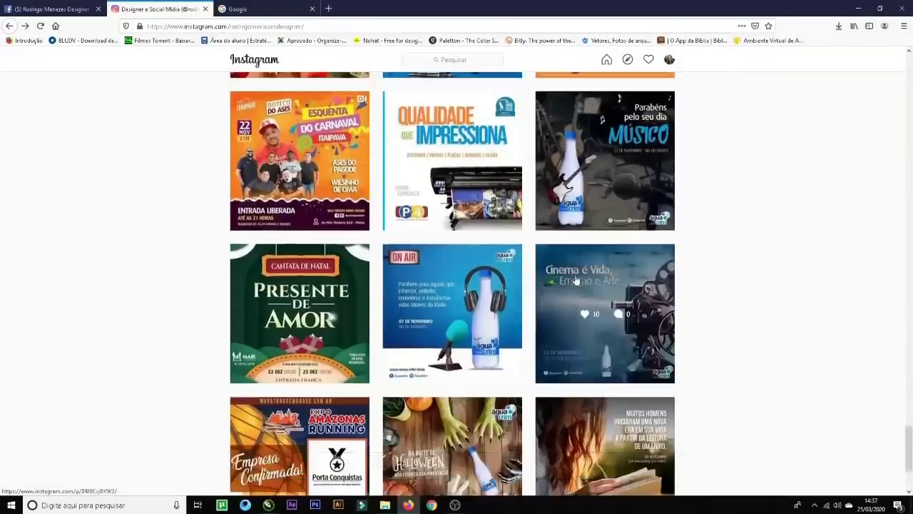
pyautogui.scroll(-3, 579, 304)
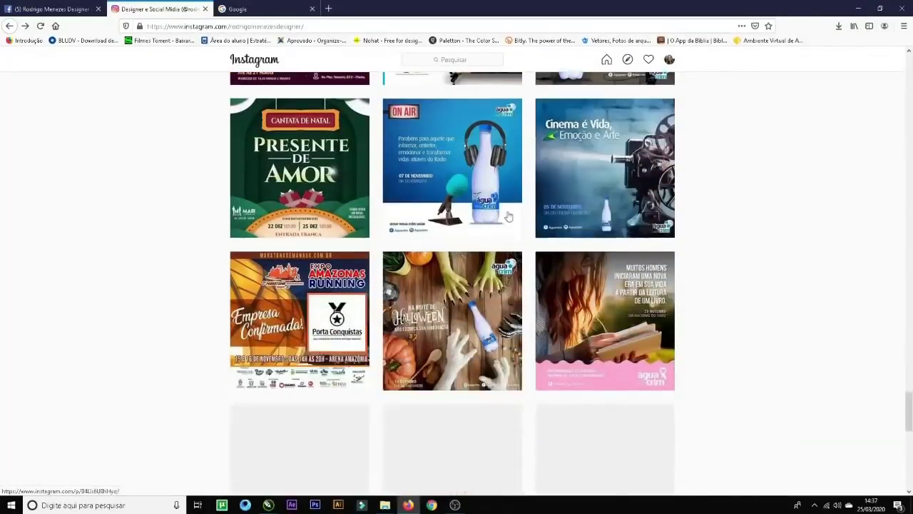
pyautogui.scroll(-3, 514, 294)
pyautogui.scroll(2, 515, 294)
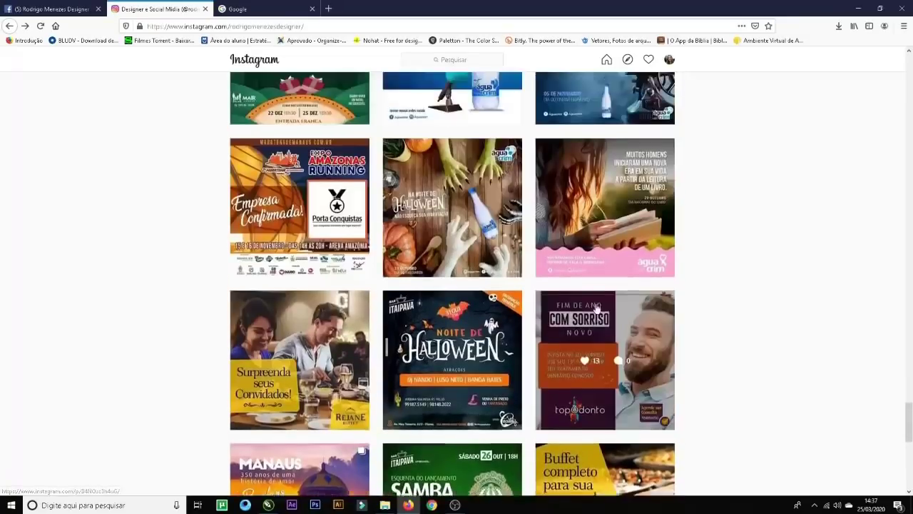
pyautogui.scroll(-4, 597, 308)
pyautogui.scroll(-9, 597, 308)
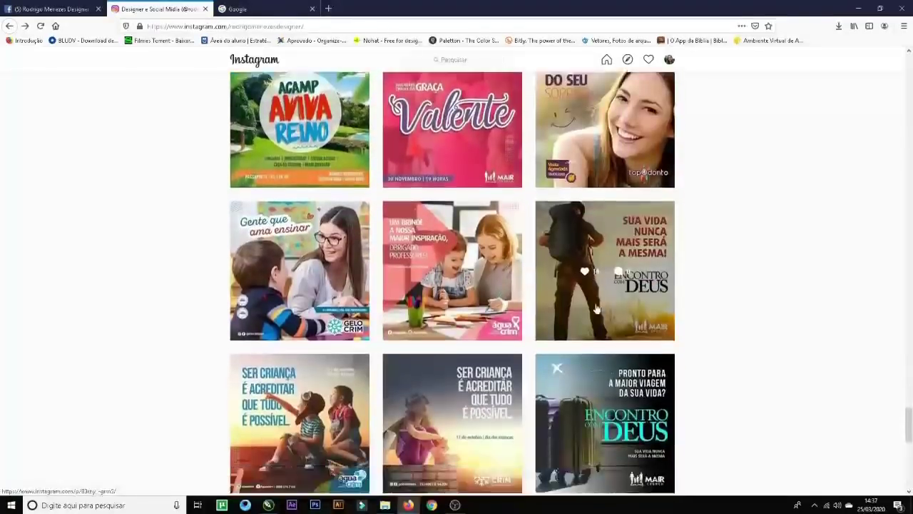
pyautogui.scroll(-5, 597, 309)
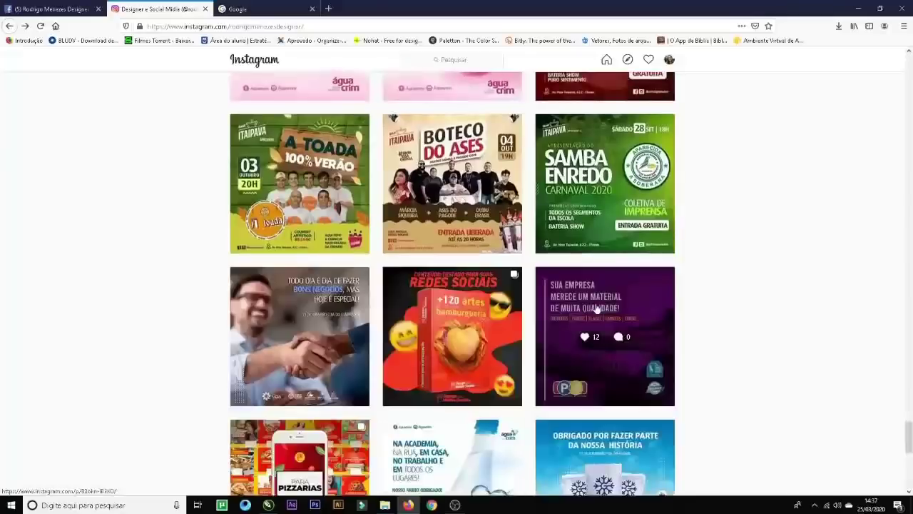
pyautogui.scroll(-5, 597, 309)
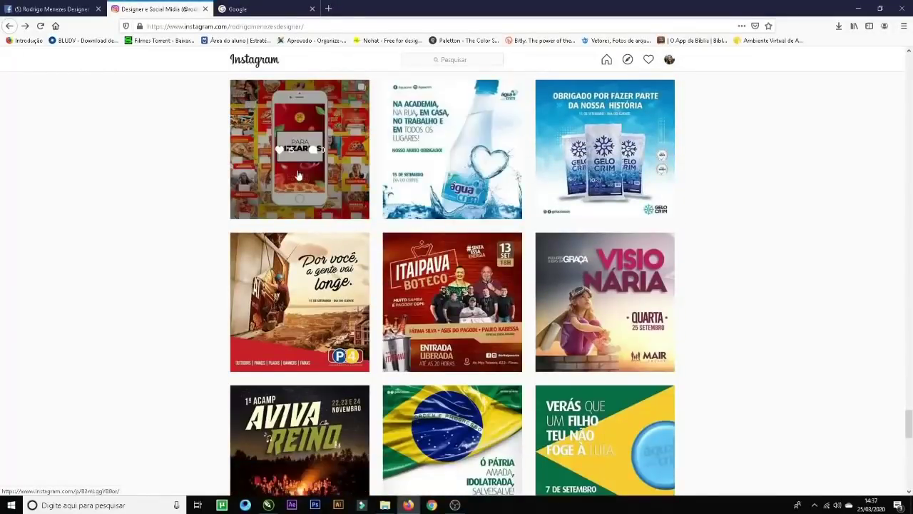
pyautogui.scroll(-4, 524, 307)
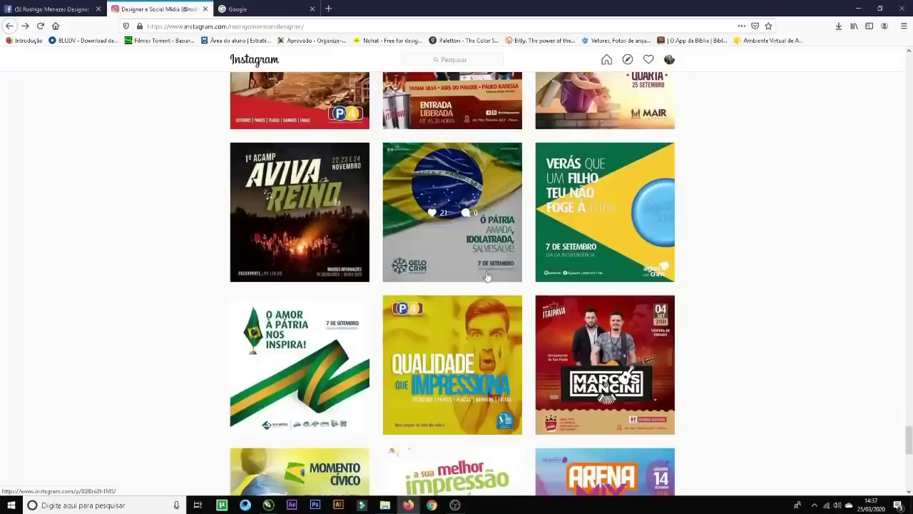
pyautogui.scroll(-3, 361, 229)
# - Show the designer's Facebook page with its name in the search field and look through its posts
pyautogui.click(51, 9)
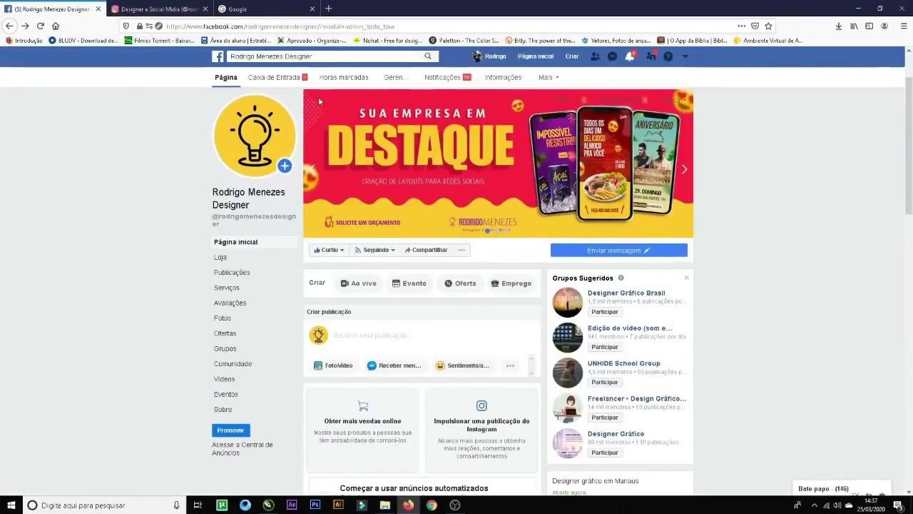
pyautogui.click(318, 57)
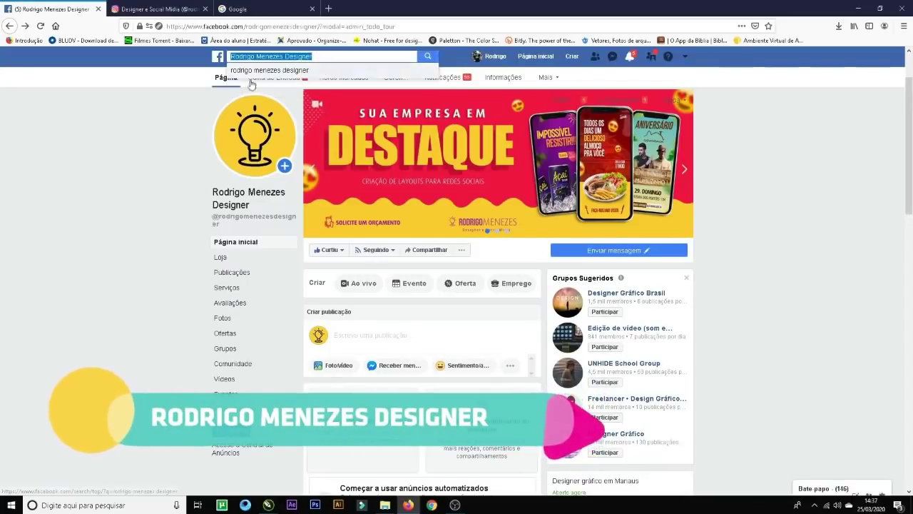
pyautogui.click(122, 179)
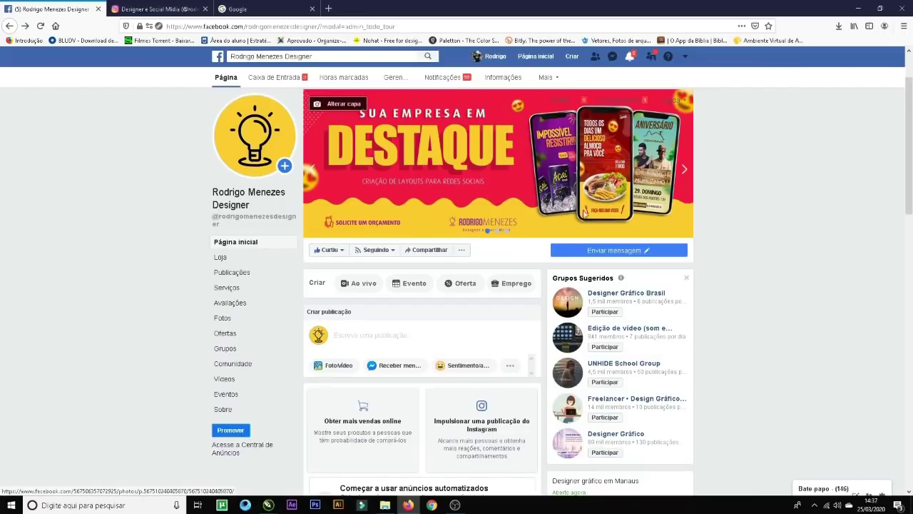
pyautogui.scroll(-5, 754, 222)
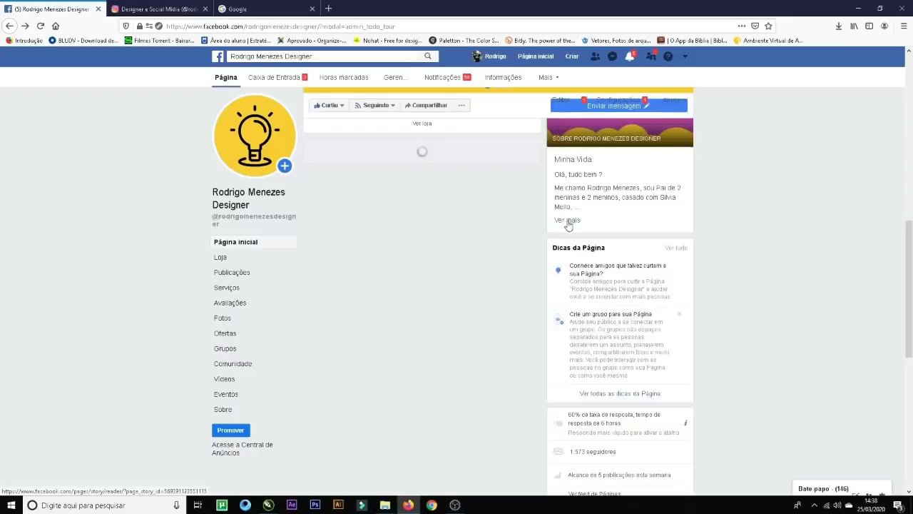
pyautogui.scroll(-3, 806, 278)
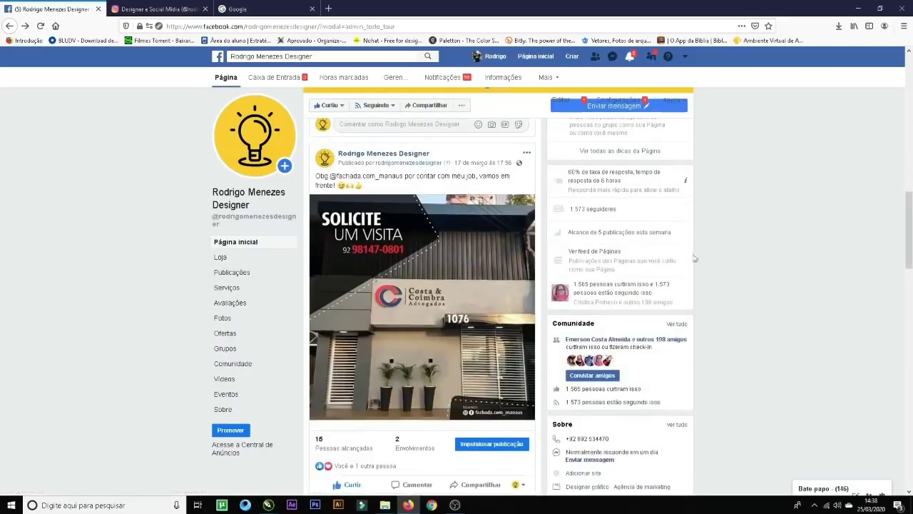
# - Browse the designer's Facebook page photos, opening the "Fotos da linha do tempo" album and looking through its artwork down to the older pieces
pyautogui.scroll(-8, 364, 257)
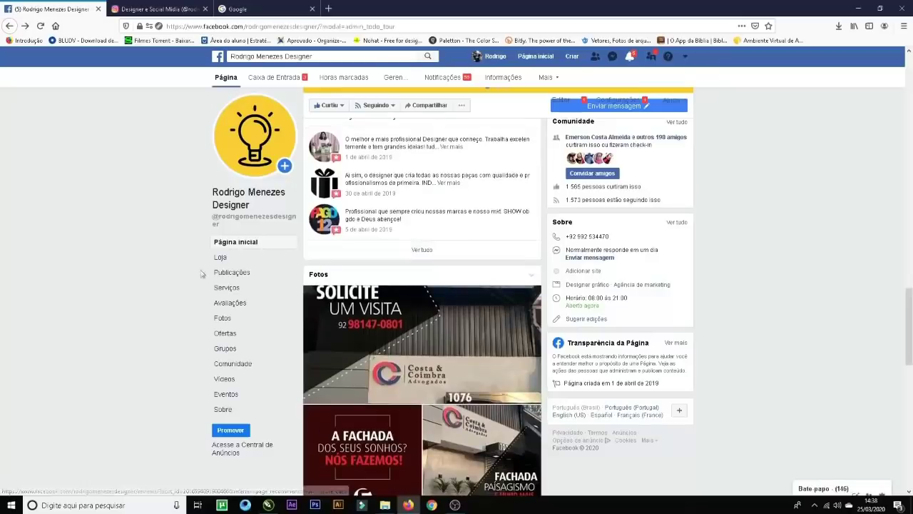
pyautogui.click(222, 318)
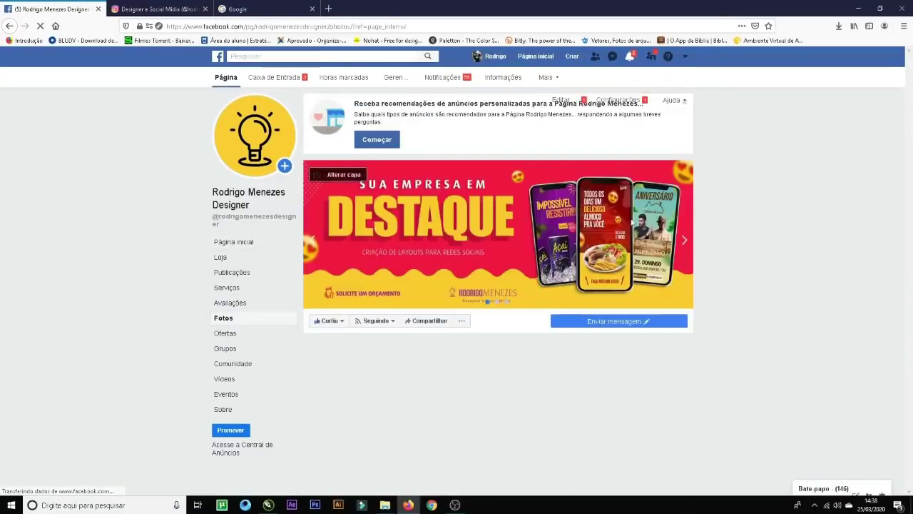
pyautogui.scroll(-3, 484, 207)
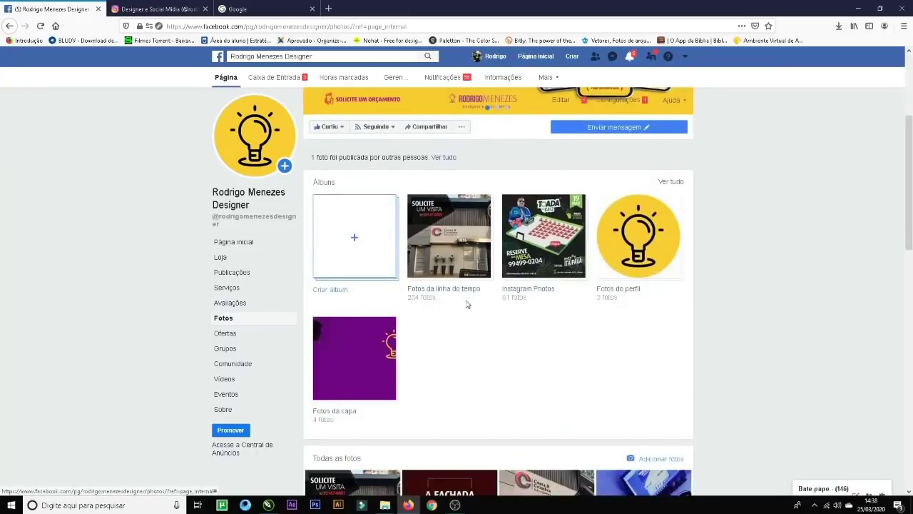
pyautogui.click(457, 247)
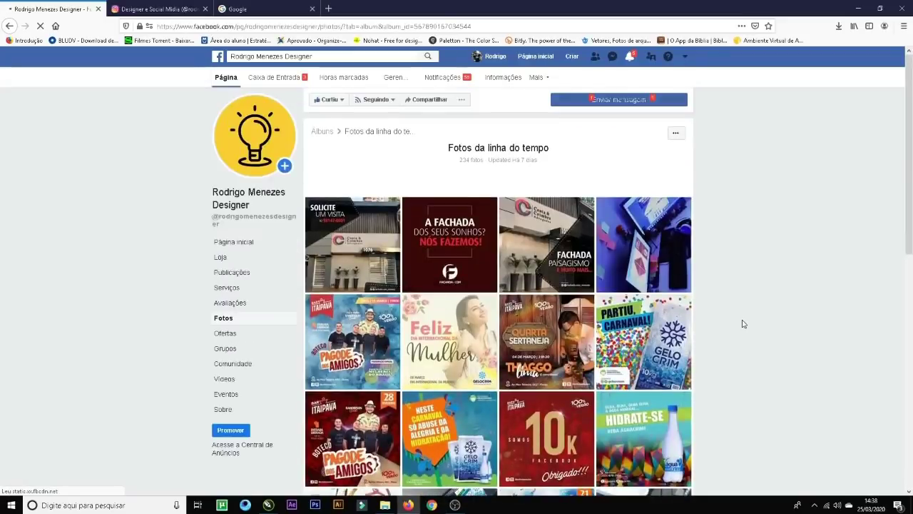
pyautogui.scroll(-1, 747, 323)
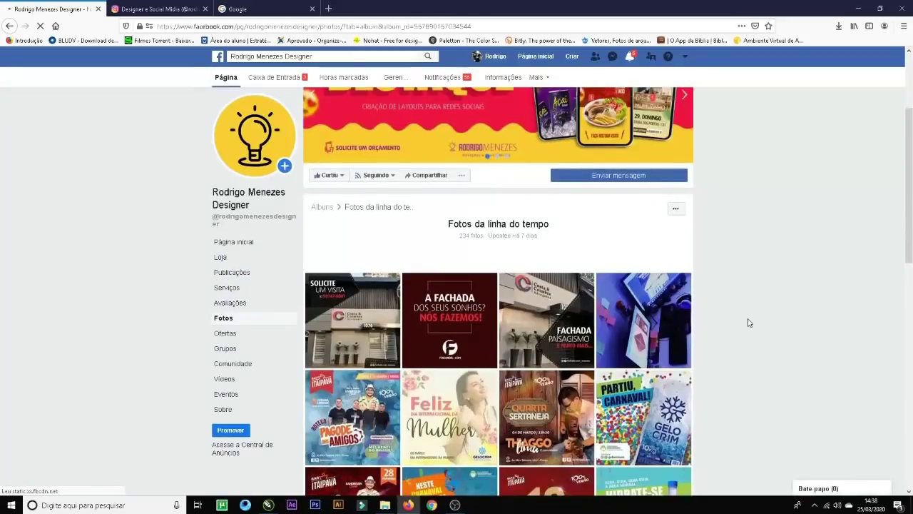
pyautogui.scroll(-3, 748, 323)
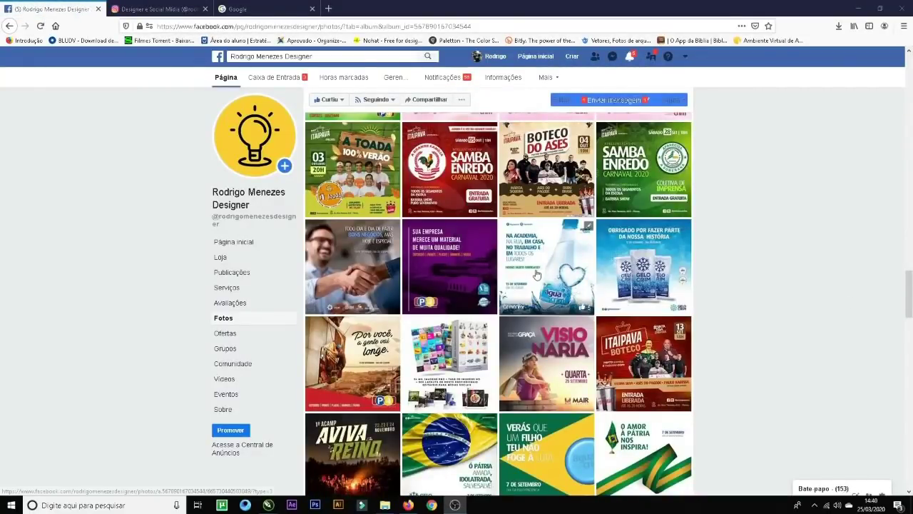
pyautogui.scroll(-8, 546, 272)
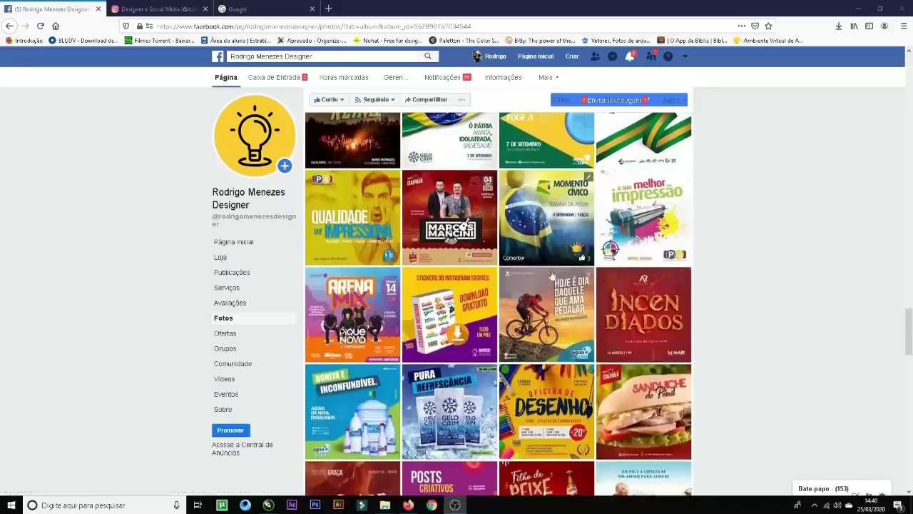
pyautogui.scroll(-3, 552, 272)
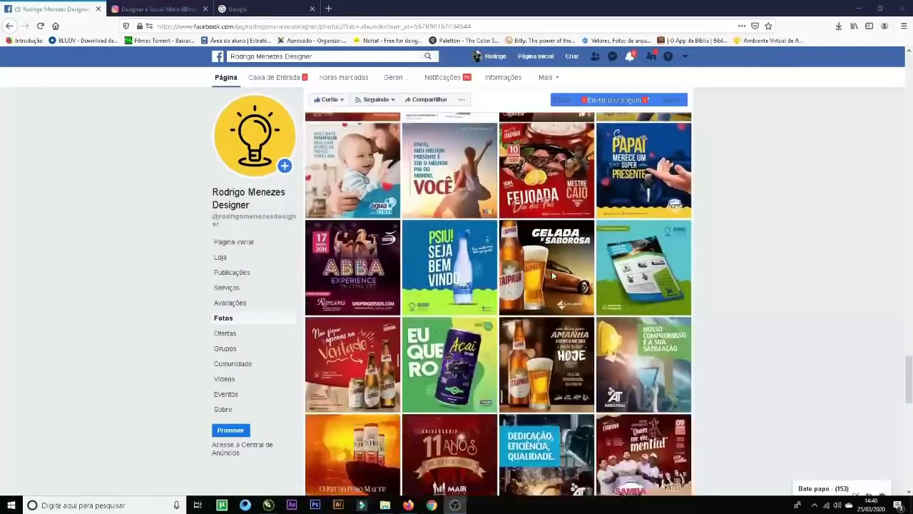
# - Return to the Pique Novo billboard in CorelDRAW and show it as a full-screen preview
pyautogui.click(861, 10)
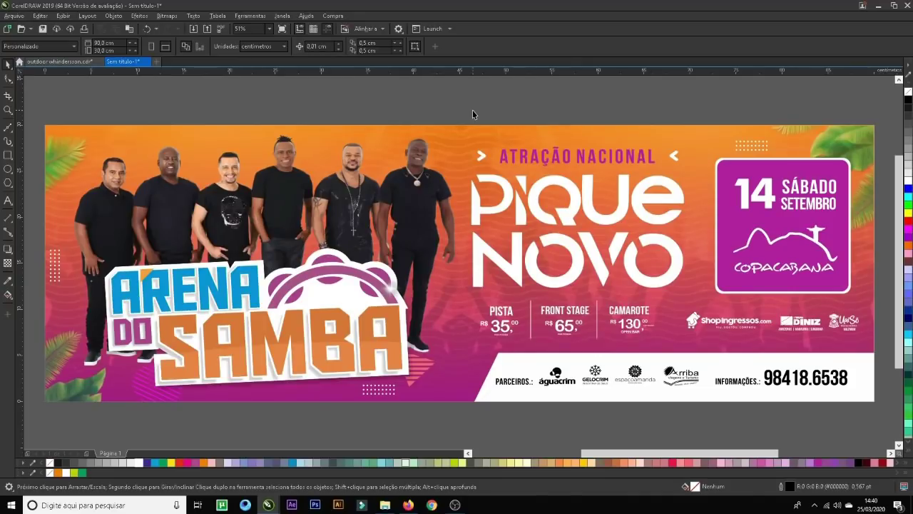
pyautogui.press('F9')
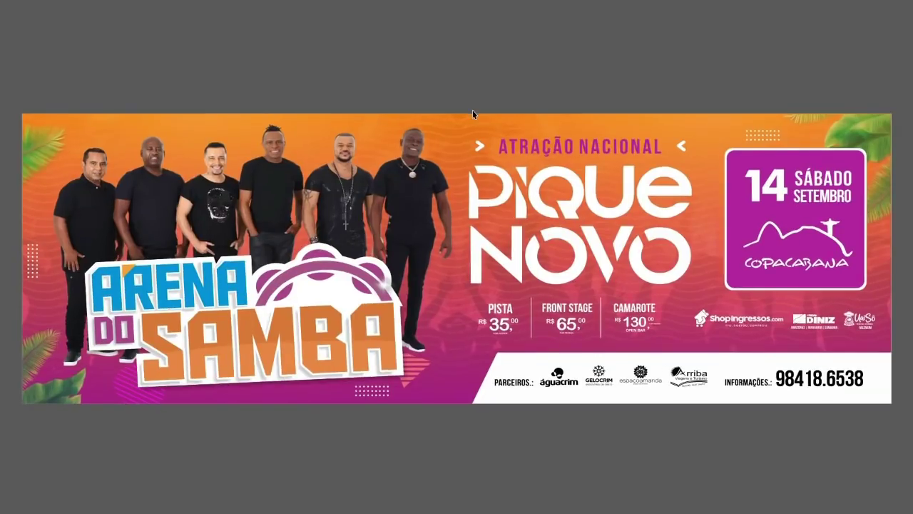
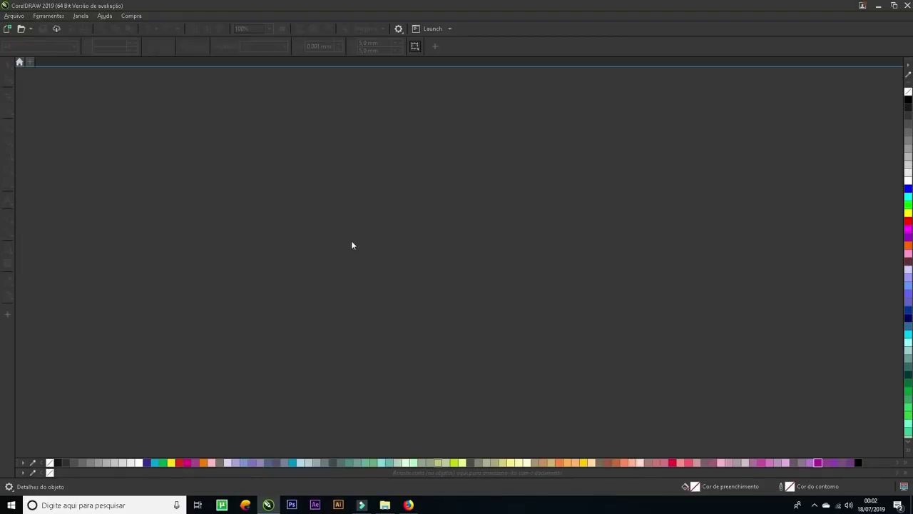
# - Create a new document named "Panfleto", 150 mm wide and 210 mm high
pyautogui.hotkey('ctrl', 'n')
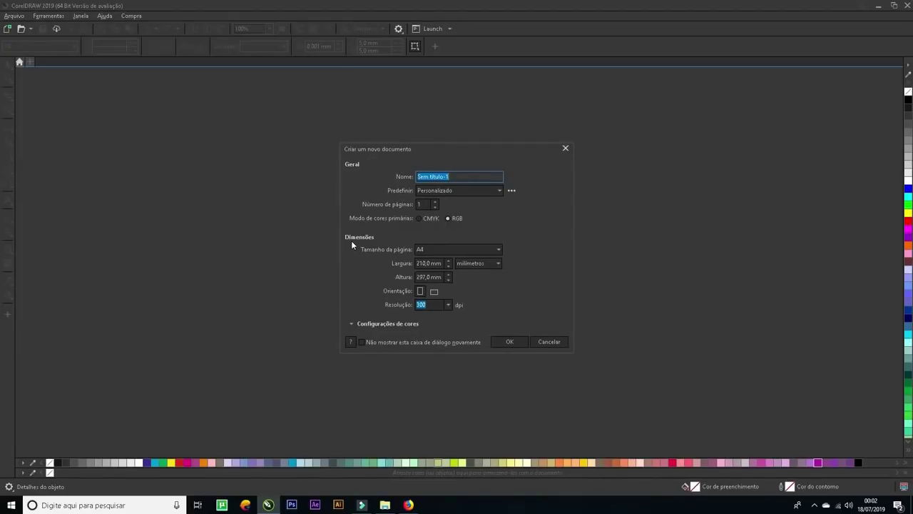
pyautogui.write('Panfleto')
pyautogui.click(440, 263)
pyautogui.moveTo(440, 263); pyautogui.dragTo(383, 265)
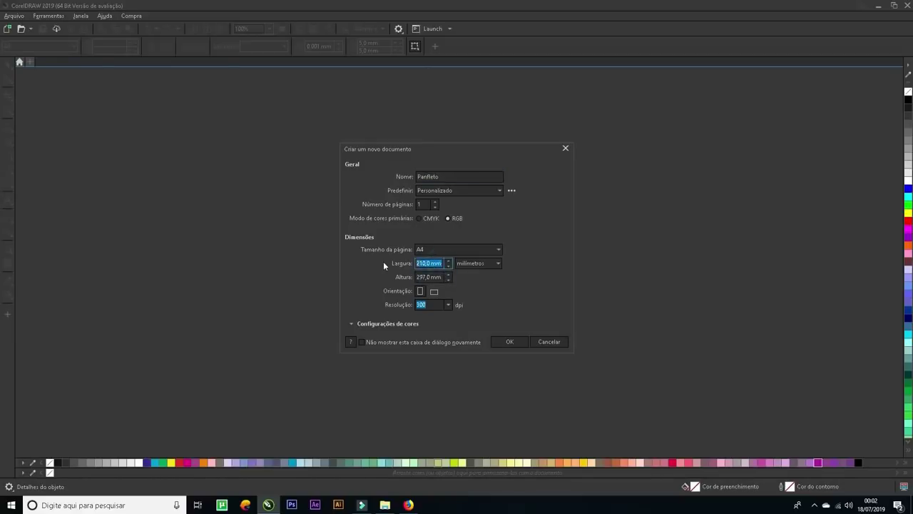
pyautogui.write('150')
pyautogui.press('Tab')
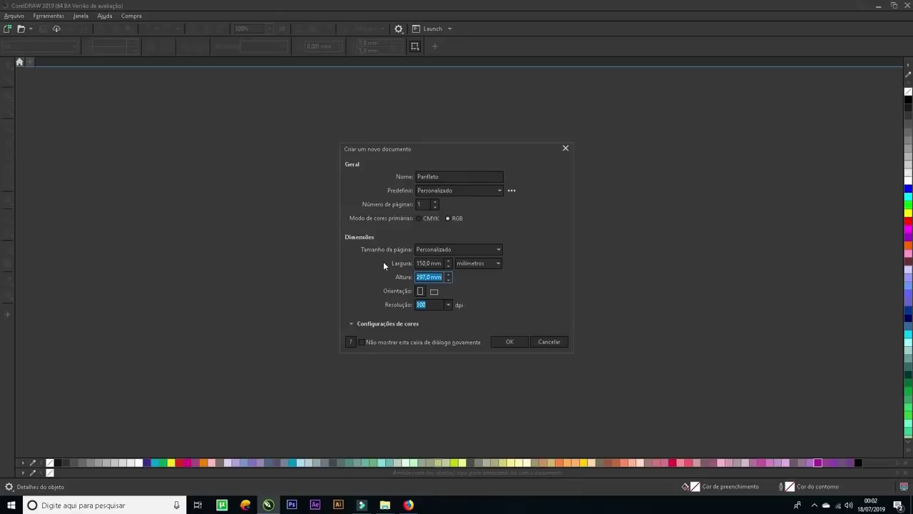
pyautogui.write('210')
pyautogui.click(510, 342)
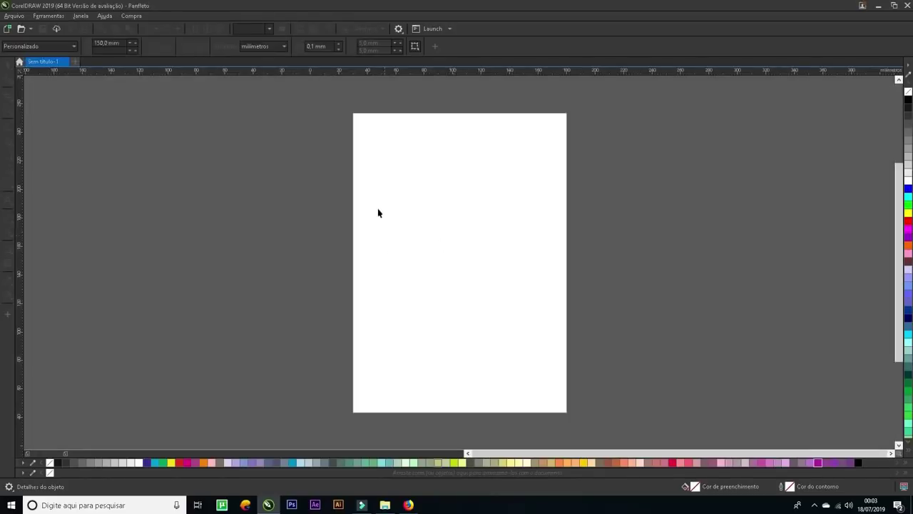
# - Change the document units to centimetres and add a rectangle covering the whole page
pyautogui.click(289, 215)
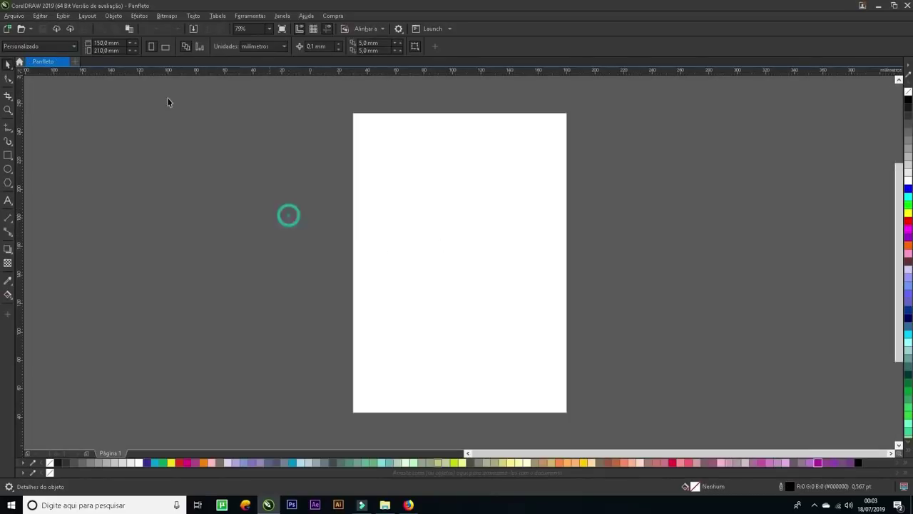
pyautogui.click(266, 47)
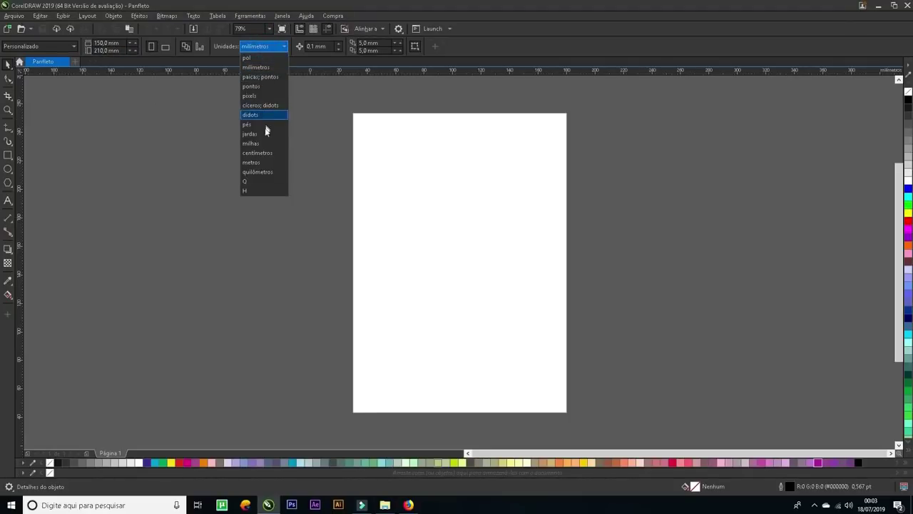
pyautogui.click(265, 153)
pyautogui.click(267, 151)
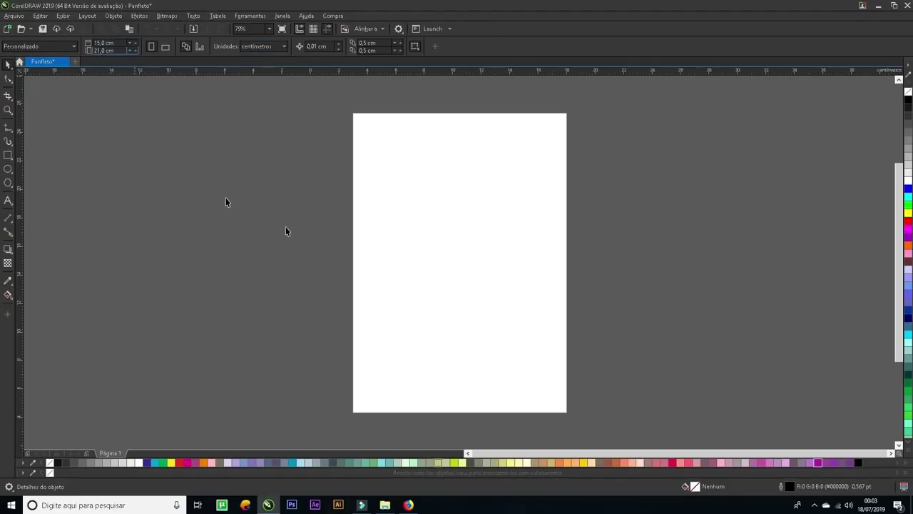
pyautogui.click(434, 211)
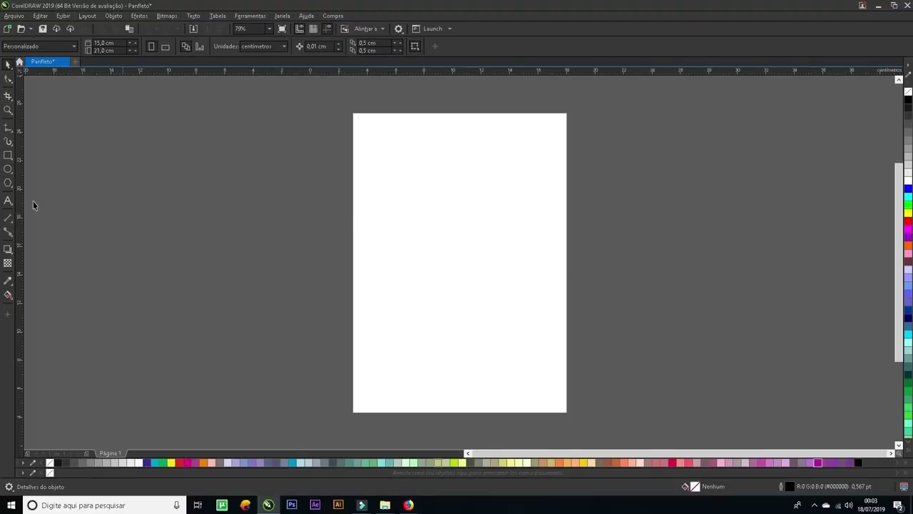
pyautogui.doubleClick(8, 155)
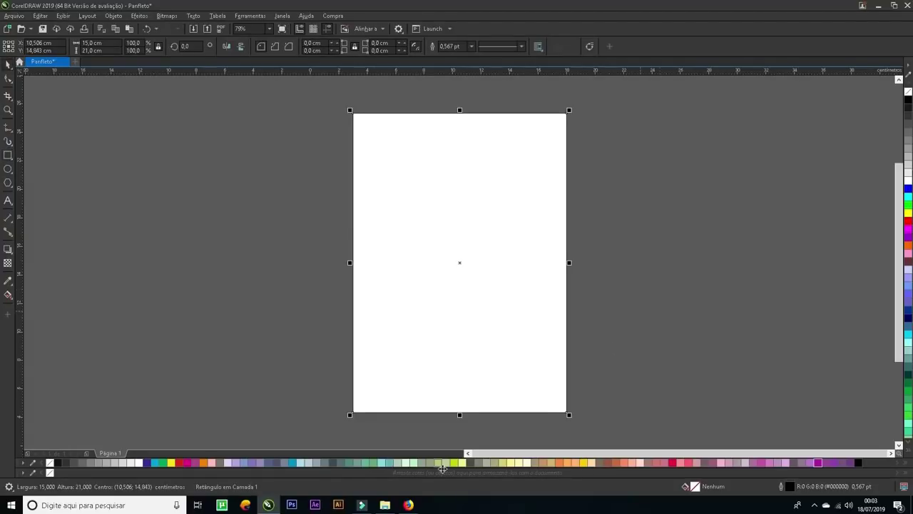
# - Import all the images from the "aula amburguer" desktop folder into the Panfleto document
pyautogui.press('super+d')
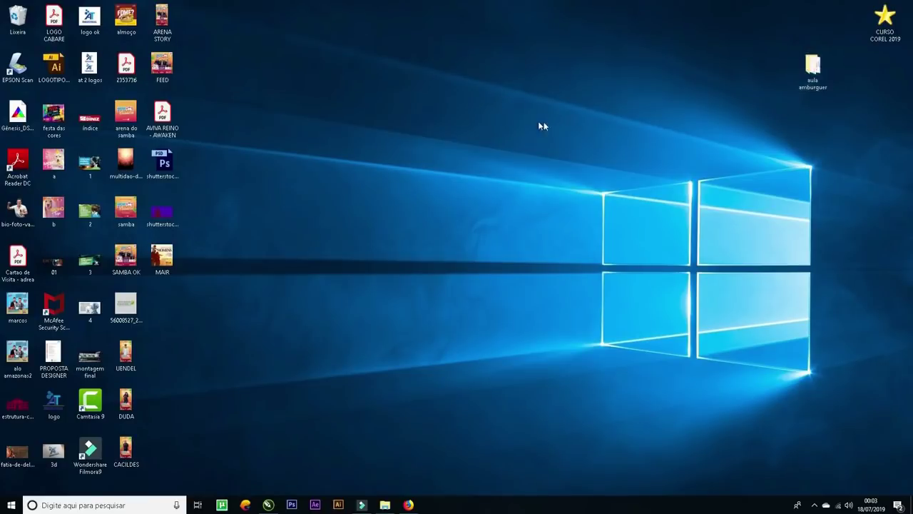
pyautogui.press('Return')
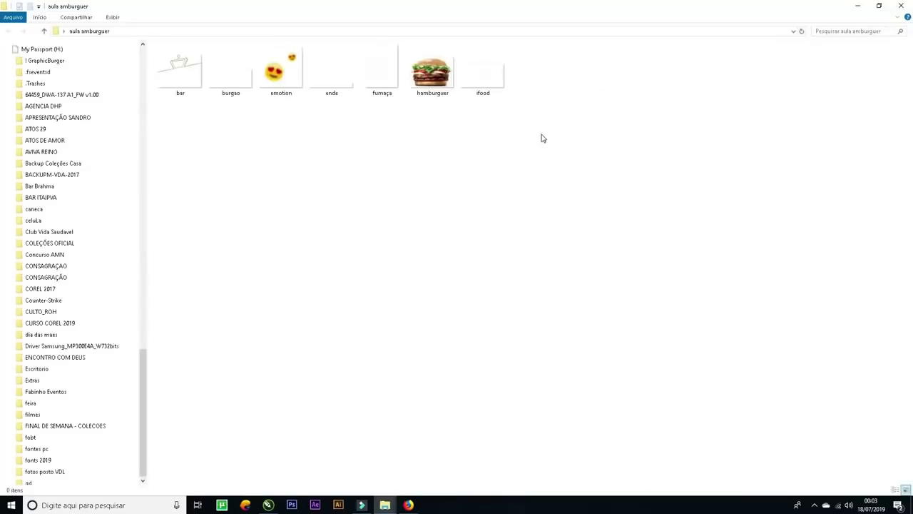
pyautogui.moveTo(542, 135); pyautogui.dragTo(725, 226)
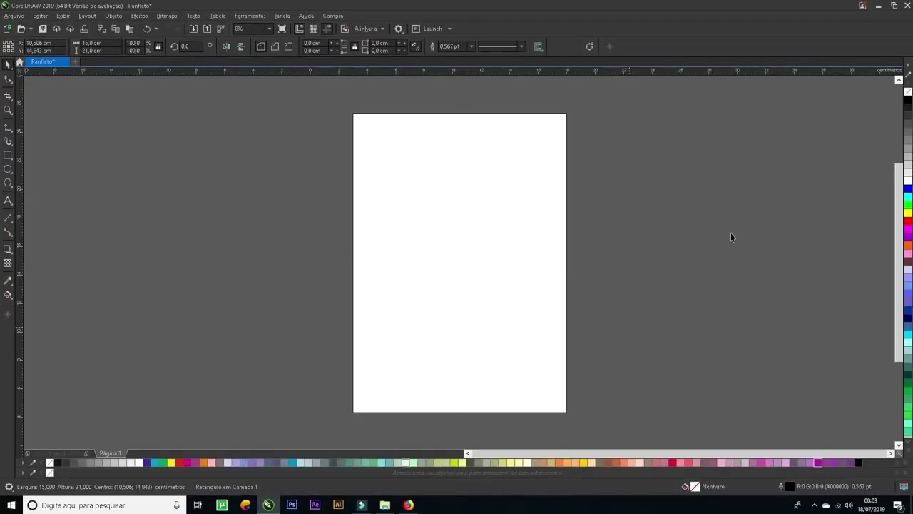
pyautogui.scroll(-2, 724, 246)
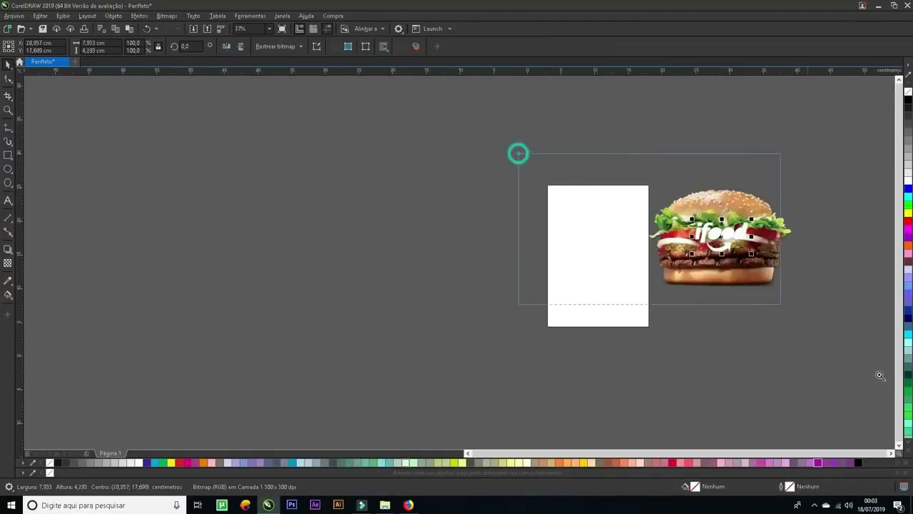
pyautogui.scroll(2, 595, 195)
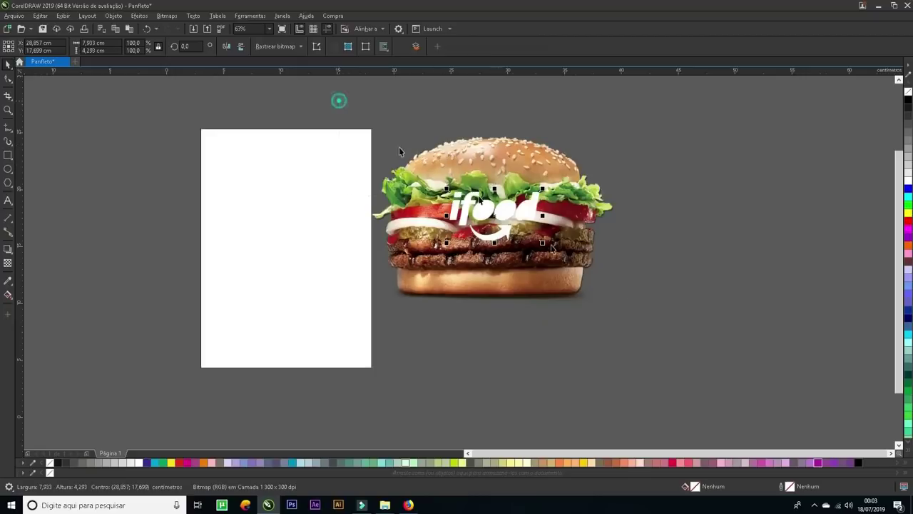
# - Move the imported images farther away from the page and place the ifood logo below the hamburger
pyautogui.moveTo(399, 151); pyautogui.dragTo(723, 373)
pyautogui.moveTo(542, 250); pyautogui.dragTo(699, 253)
pyautogui.moveTo(660, 209); pyautogui.dragTo(664, 338)
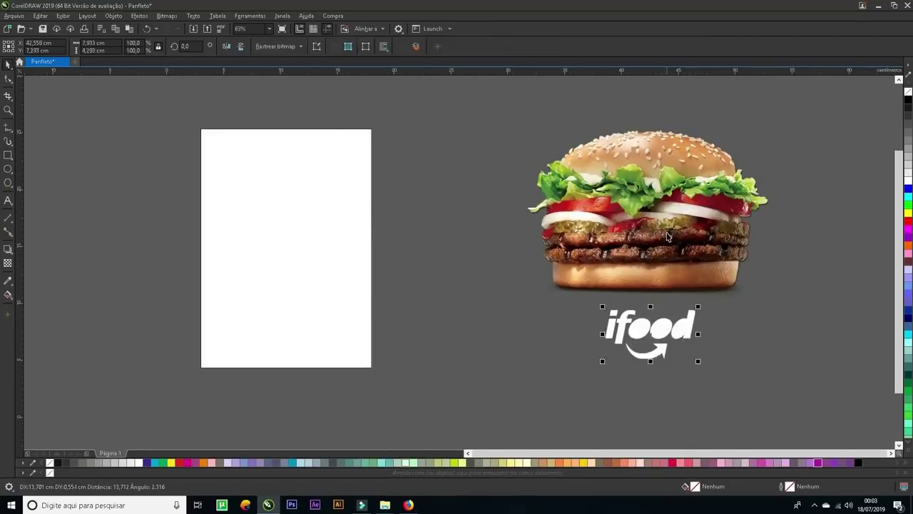
pyautogui.click(419, 251)
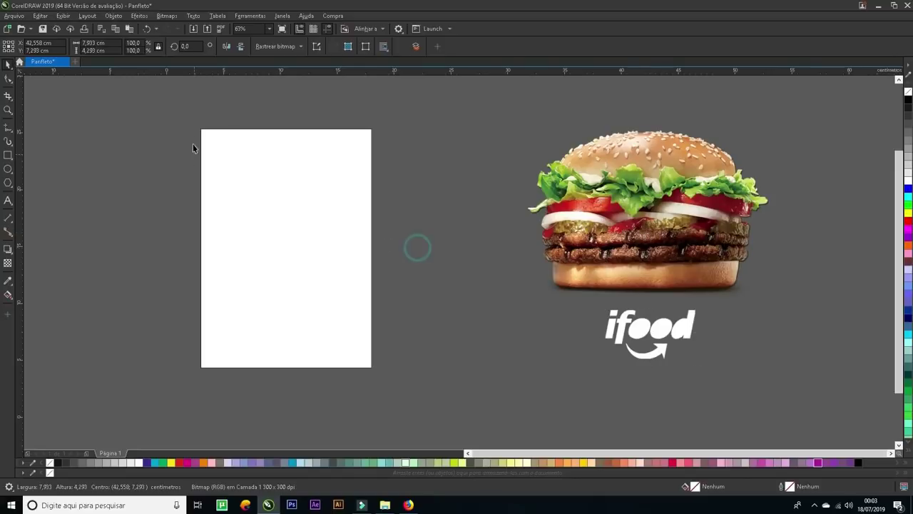
# - Create a page-sized 15 × 21 cm background rectangle and fill it with black
pyautogui.moveTo(188, 114); pyautogui.dragTo(748, 385)
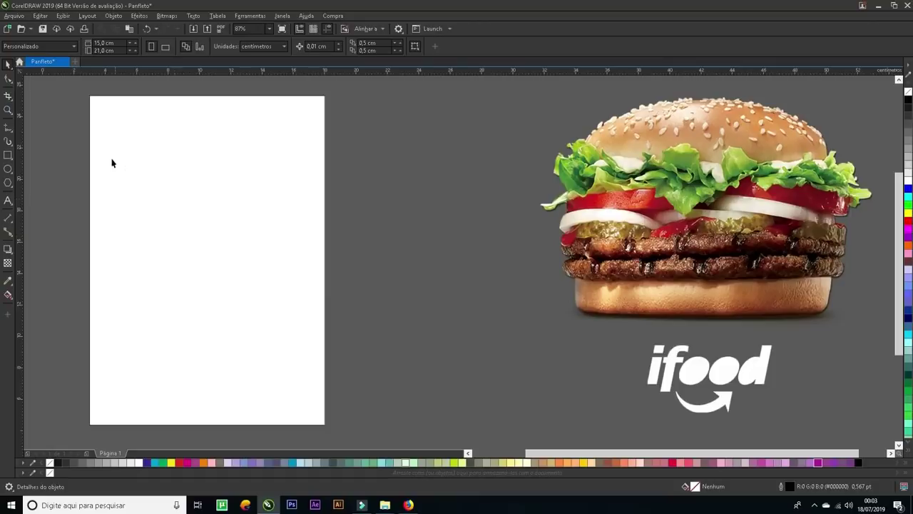
pyautogui.scroll(-3, 119, 170)
pyautogui.moveTo(60, 124); pyautogui.dragTo(263, 299)
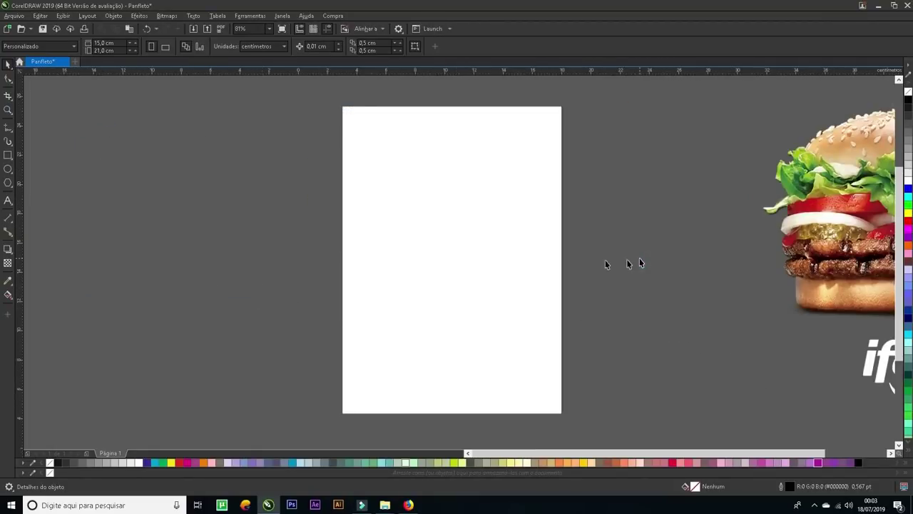
pyautogui.click(535, 254)
pyautogui.click(611, 269)
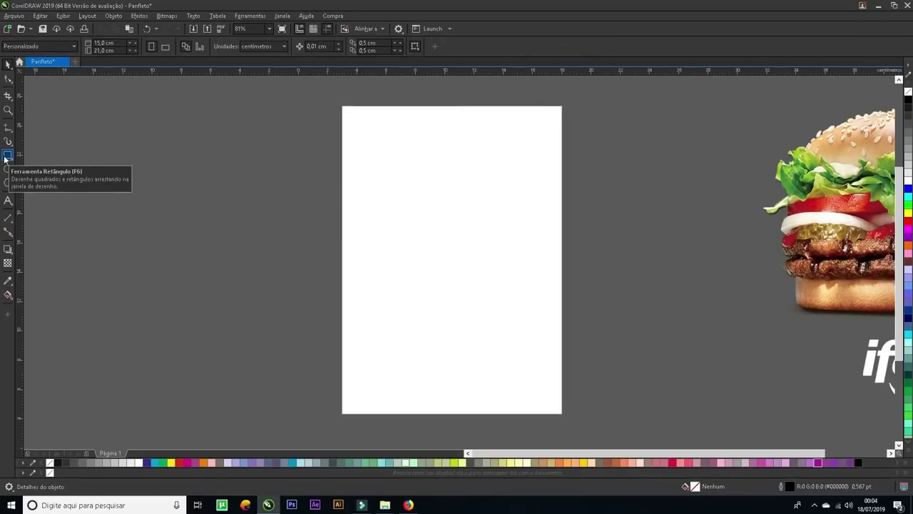
pyautogui.doubleClick(6, 154)
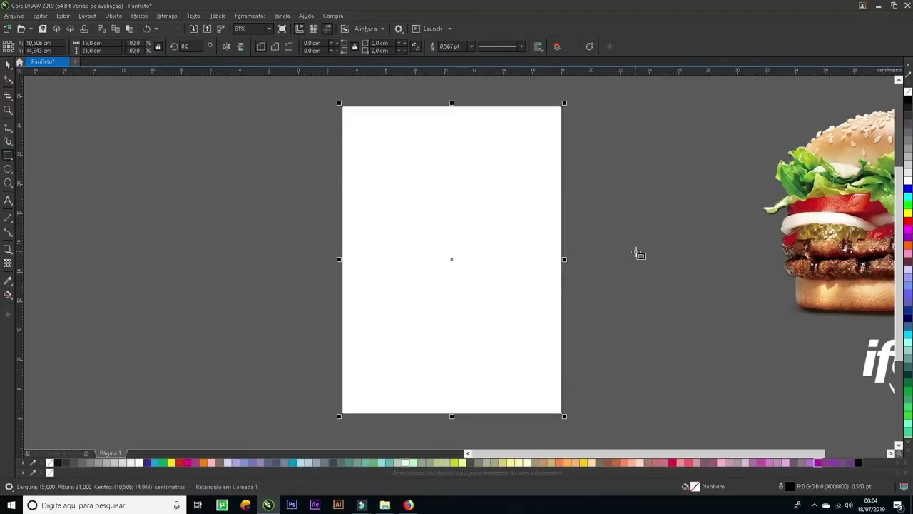
pyautogui.press('space')
pyautogui.click(909, 99)
# - Place the hamburger image on the black background, scale it to about 14 × 9.9 cm and position it near the page's middle
pyautogui.moveTo(369, 202); pyautogui.dragTo(430, 232)
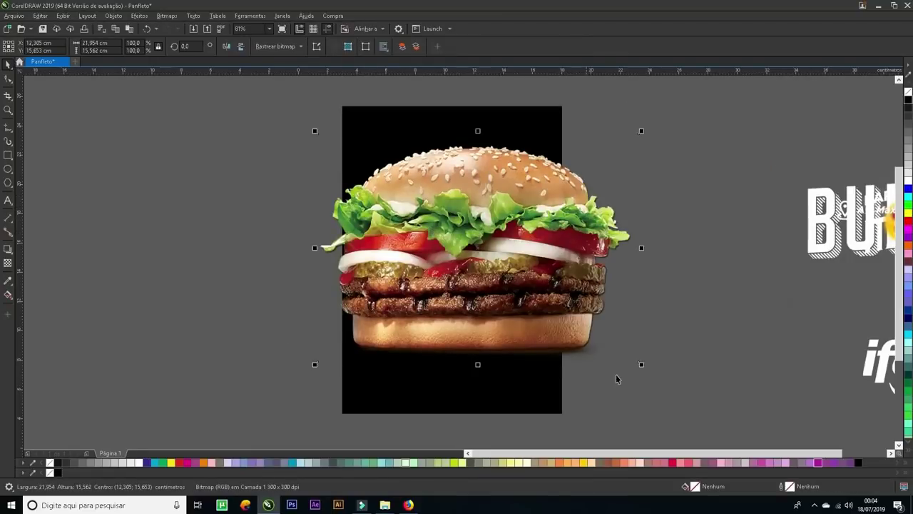
pyautogui.moveTo(643, 366); pyautogui.dragTo(584, 323)
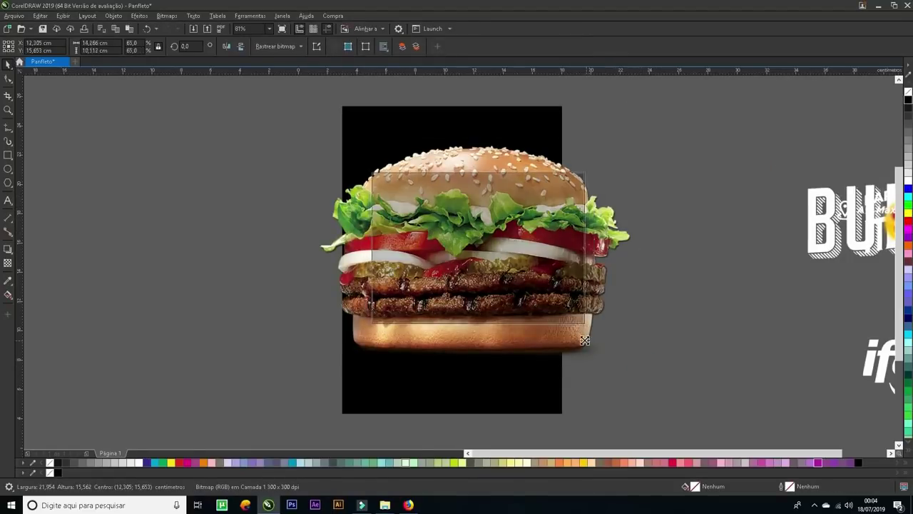
pyautogui.click(518, 140)
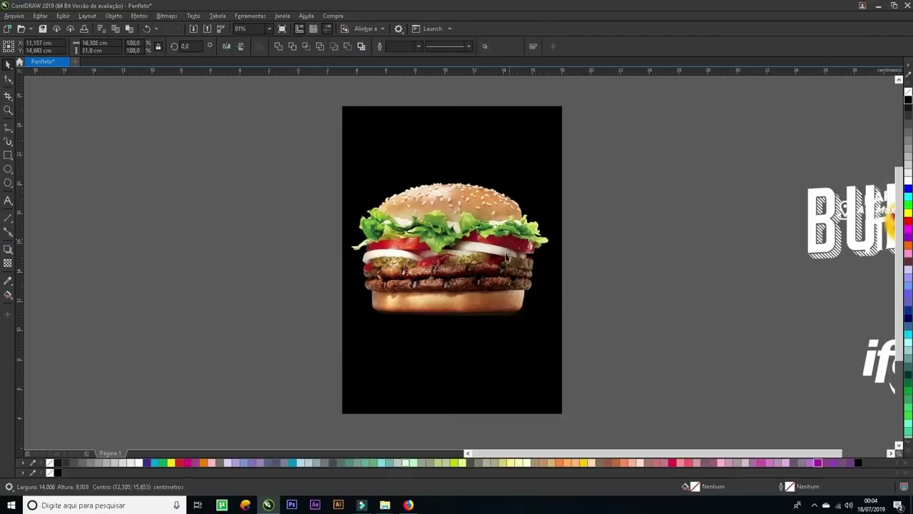
pyautogui.moveTo(504, 258); pyautogui.dragTo(508, 283)
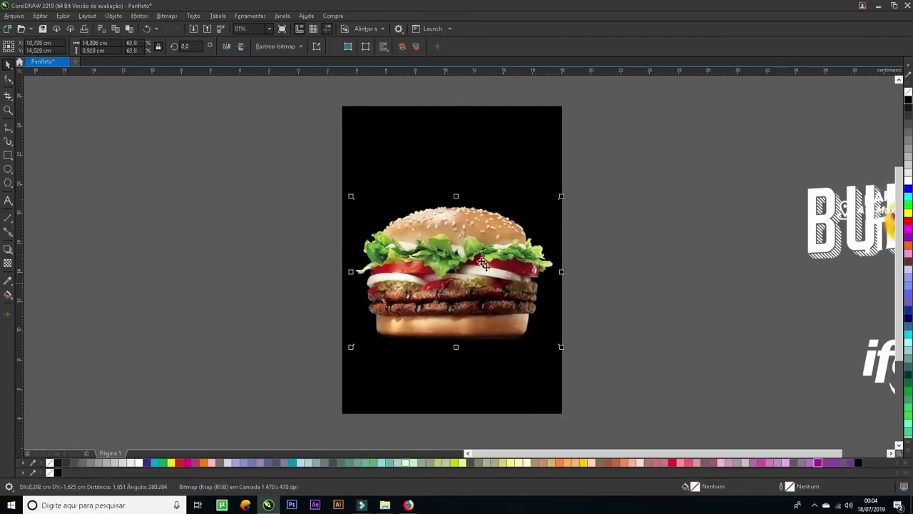
# - Move the hamburger image off the page into the empty space between the page and the BURGER artwork
pyautogui.click(480, 258)
pyautogui.moveTo(664, 221); pyautogui.dragTo(736, 197)
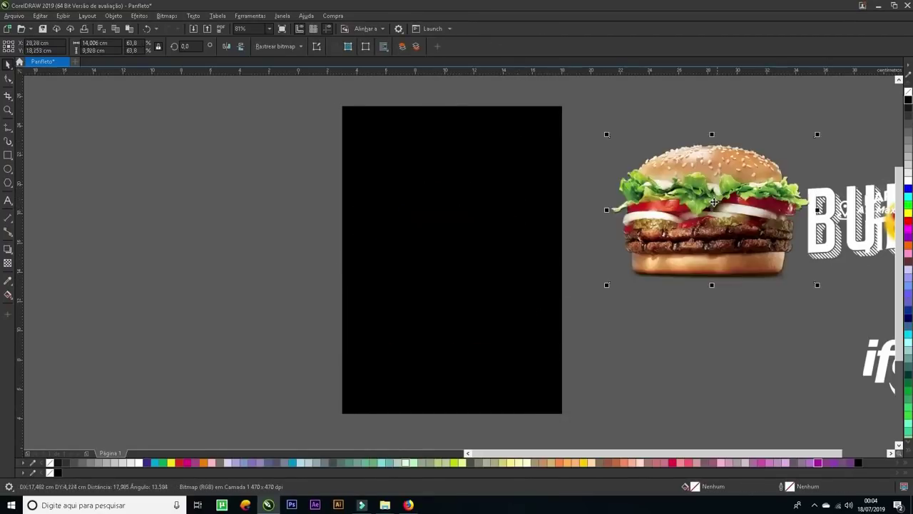
pyautogui.click(499, 185)
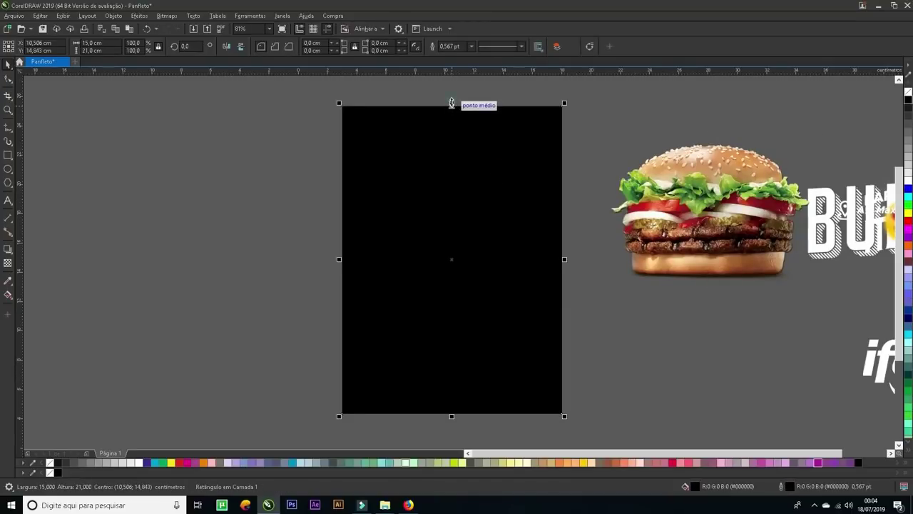
pyautogui.moveTo(452, 103); pyautogui.dragTo(444, 278)
pyautogui.press('Escape')
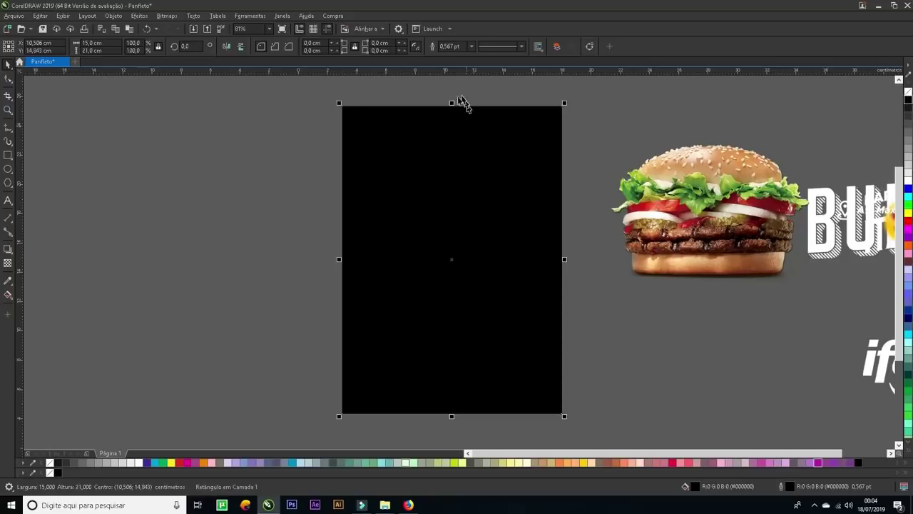
pyautogui.moveTo(451, 103); pyautogui.dragTo(451, 260)
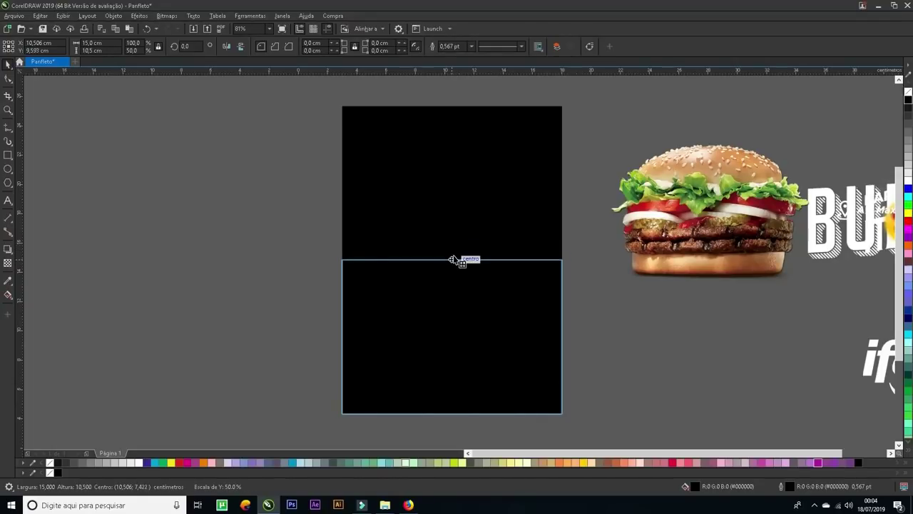
pyautogui.press('Escape')
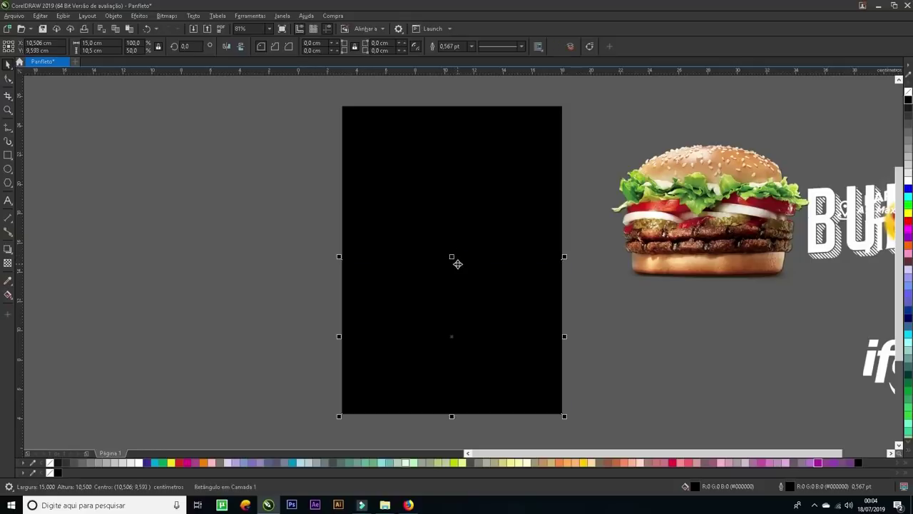
pyautogui.press('Escape')
# - Create a half-height 15 × 10.5 cm copy of the black background rectangle over the page's lower half
pyautogui.click(460, 226)
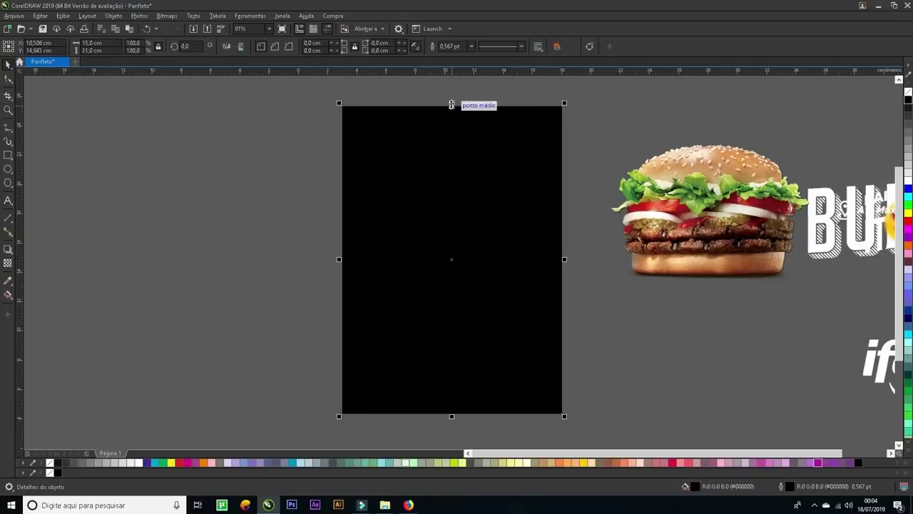
pyautogui.moveTo(451, 107); pyautogui.dragTo(451, 259)
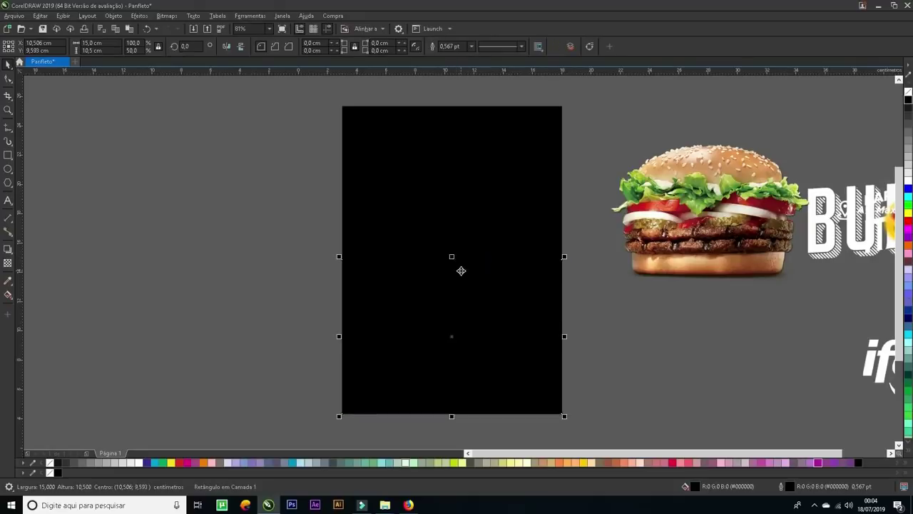
pyautogui.click(271, 386)
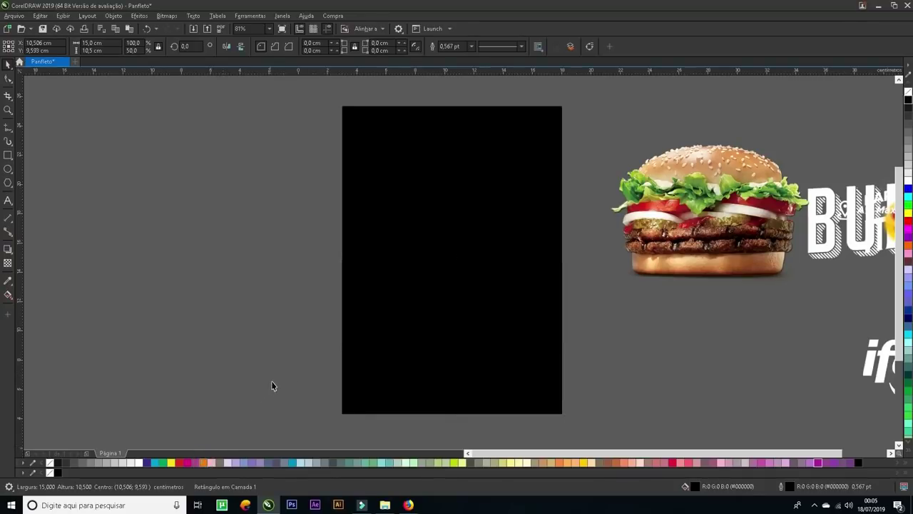
# - Remove the outline of the lower-half rectangle and fill it with RGB orange (#FF6600)
pyautogui.click(459, 351)
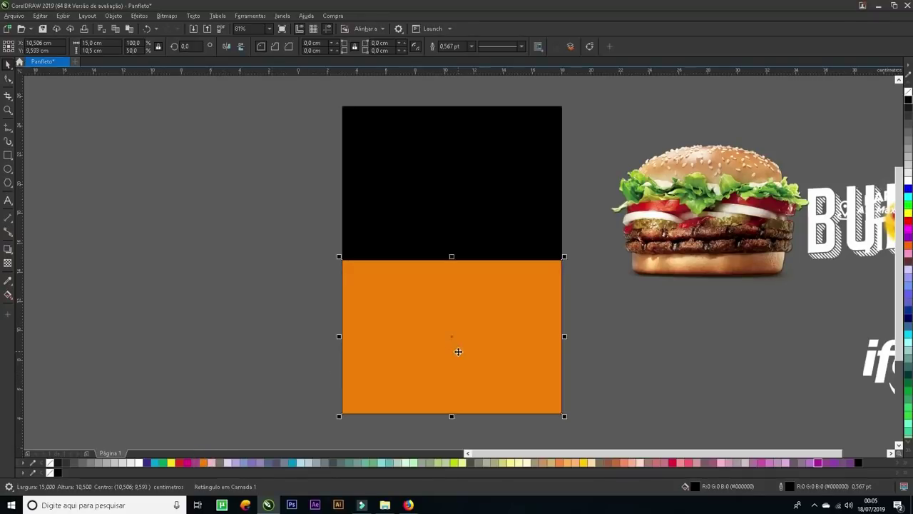
pyautogui.rightClick(53, 463)
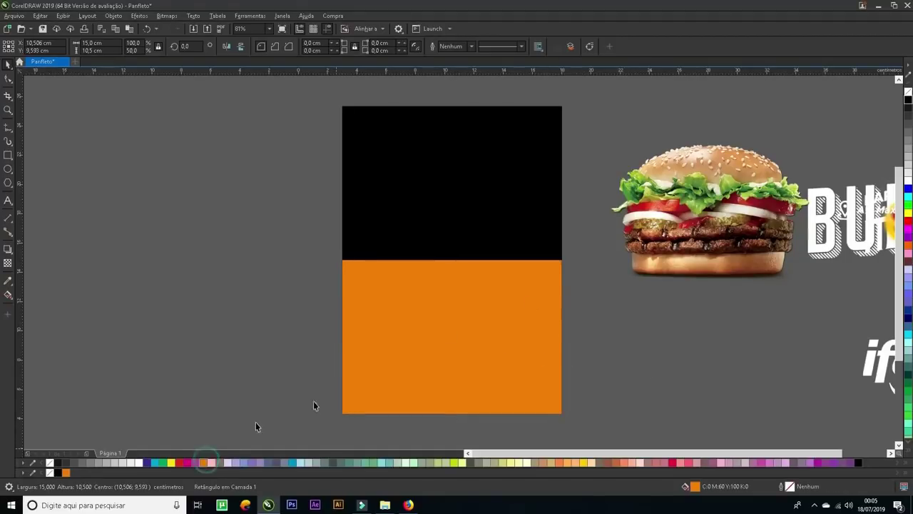
pyautogui.click(624, 360)
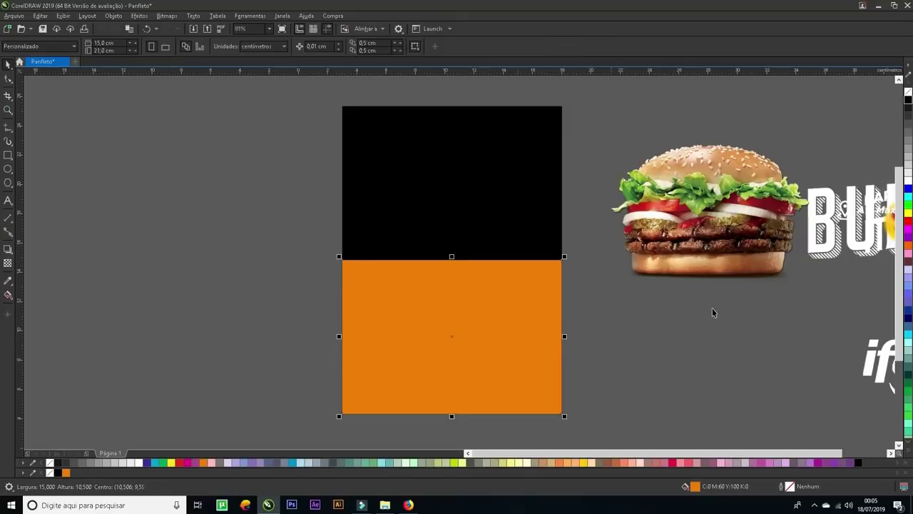
pyautogui.click(908, 244)
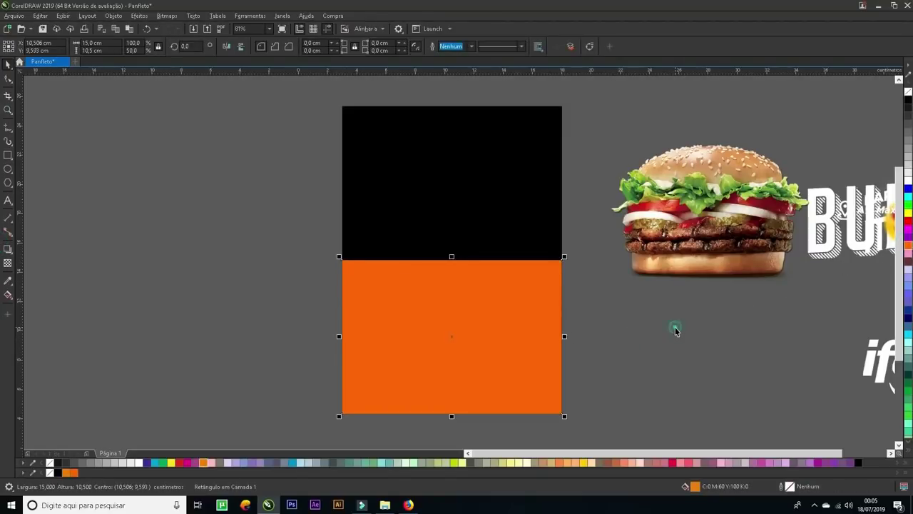
pyautogui.click(489, 329)
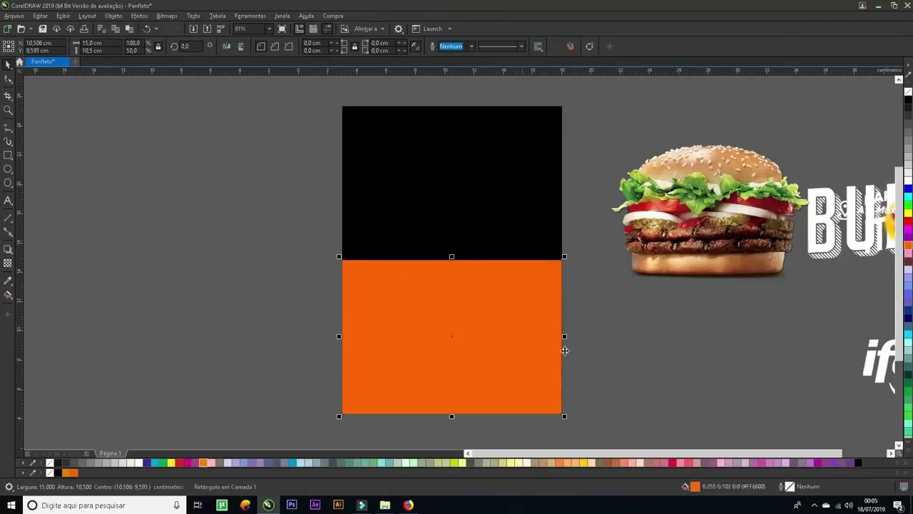
# - Change the orange rectangle's uniform fill to R 255, G 97, B 0 (#FF6100)
pyautogui.doubleClick(694, 486)
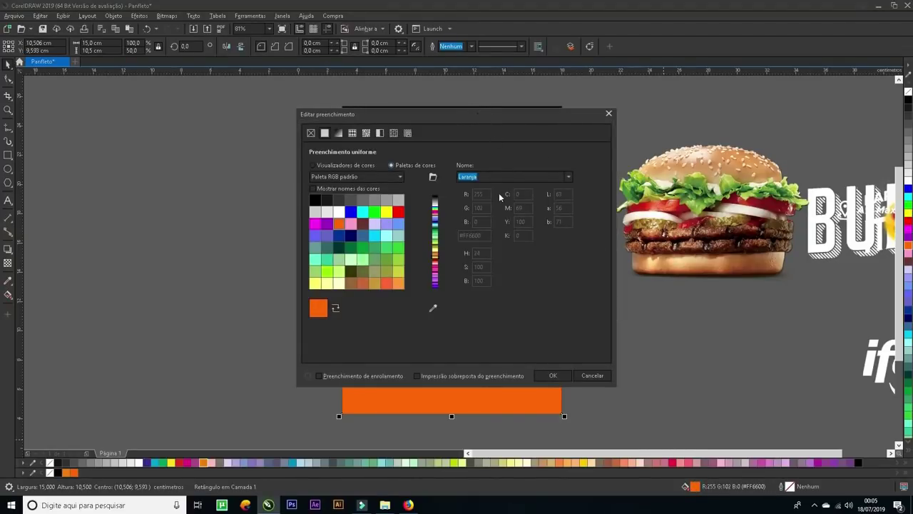
pyautogui.moveTo(521, 116); pyautogui.dragTo(671, 115)
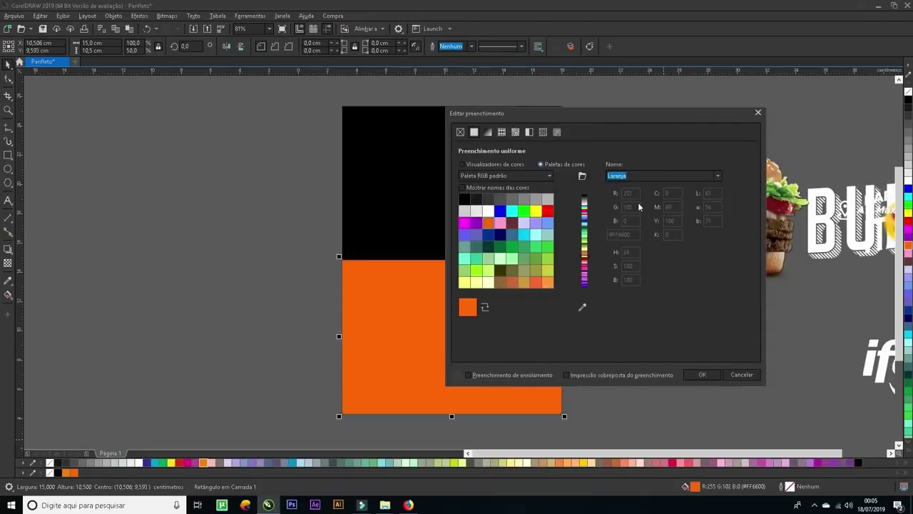
pyautogui.click(462, 135)
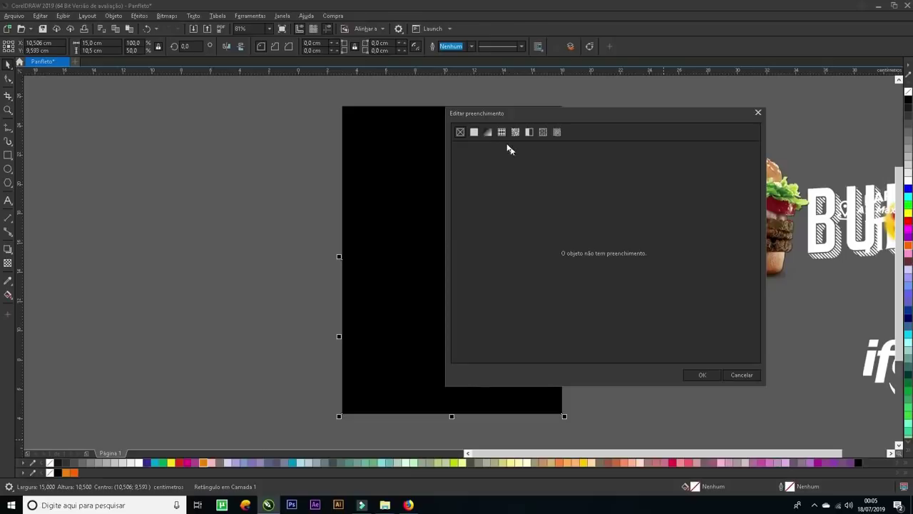
pyautogui.click(487, 132)
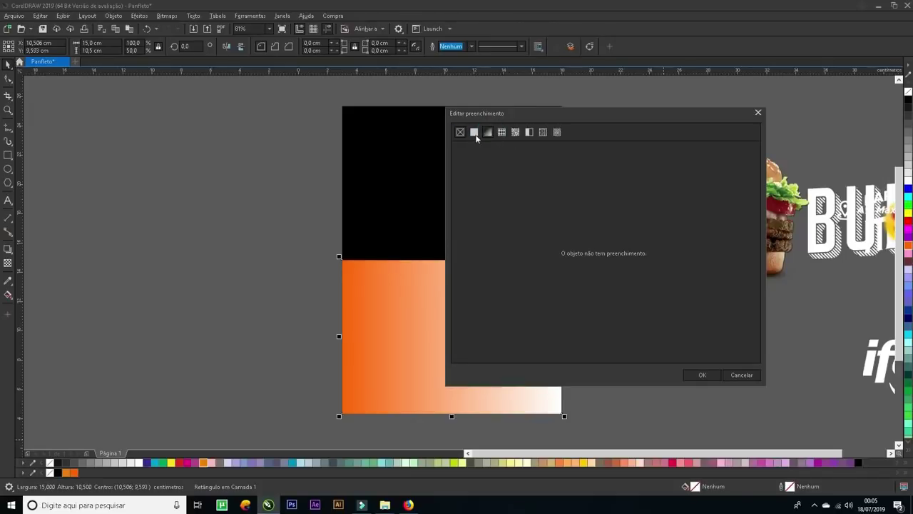
pyautogui.click(474, 132)
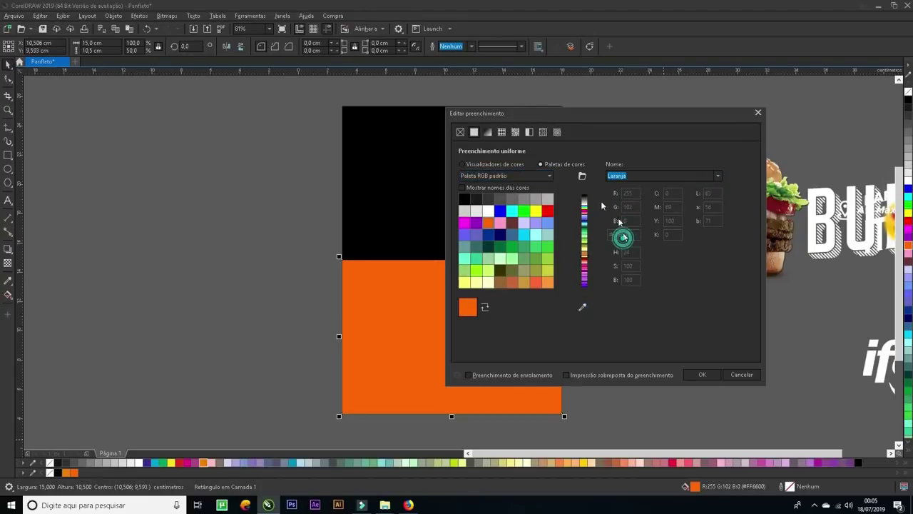
pyautogui.click(508, 165)
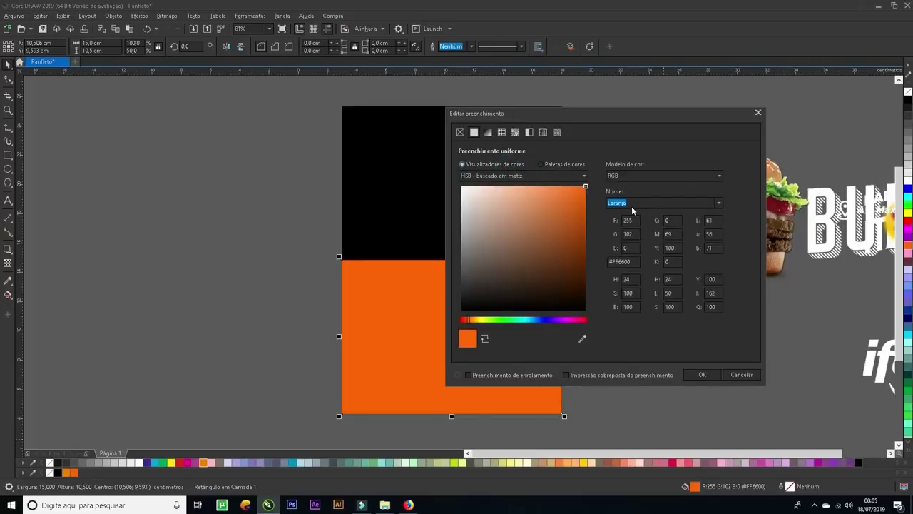
pyautogui.click(631, 234)
pyautogui.write('95')
pyautogui.click(628, 234)
pyautogui.click(705, 376)
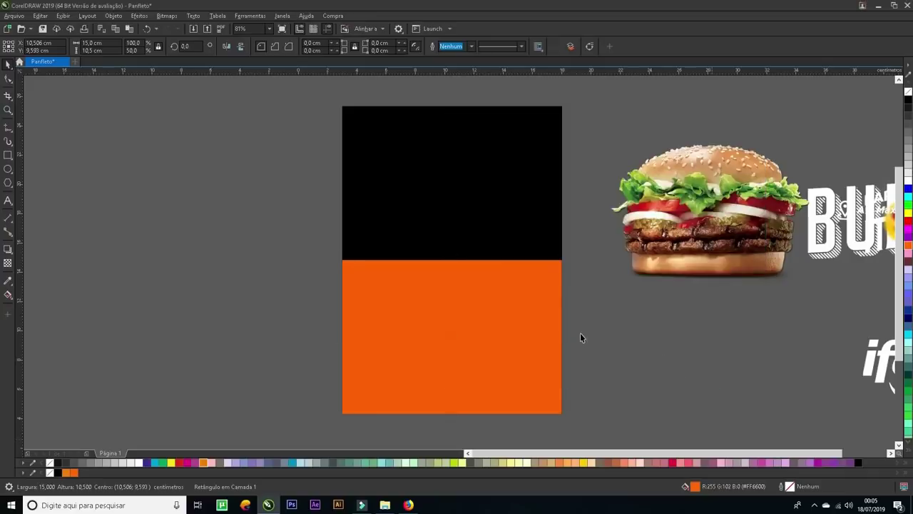
# - Lower the orange rectangle's top edge so that it is about 9.05 cm high
pyautogui.click(499, 307)
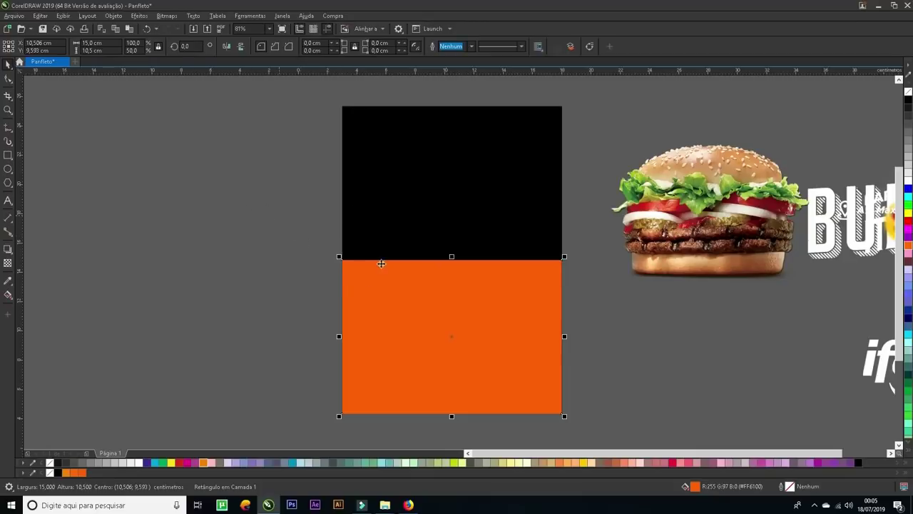
pyautogui.moveTo(454, 257); pyautogui.dragTo(450, 278)
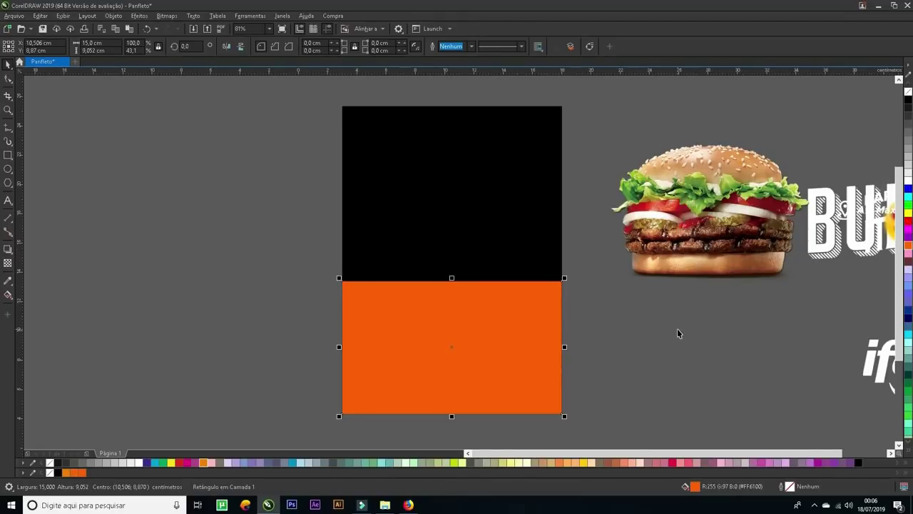
pyautogui.click(641, 361)
# - Convert the orange rectangle to curves and make its straight top edge a curve segment
pyautogui.click(478, 346)
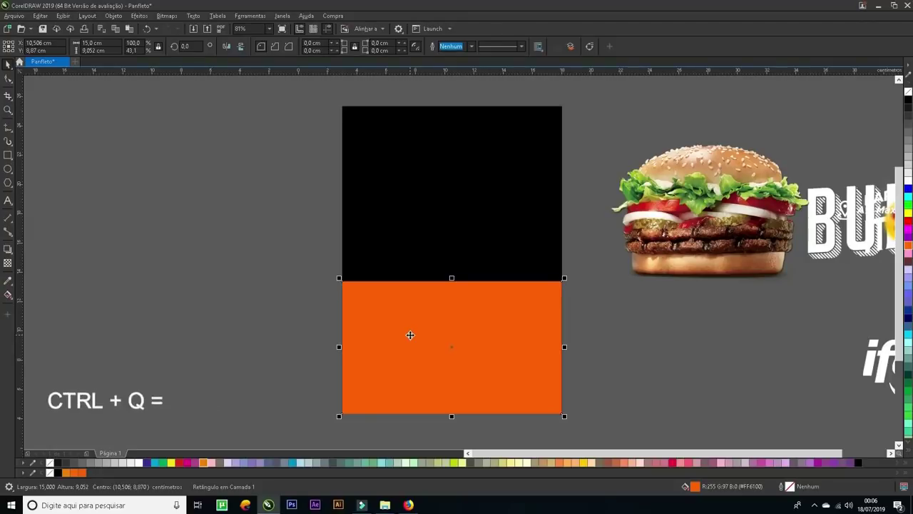
pyautogui.hotkey('ctrl', 'q')
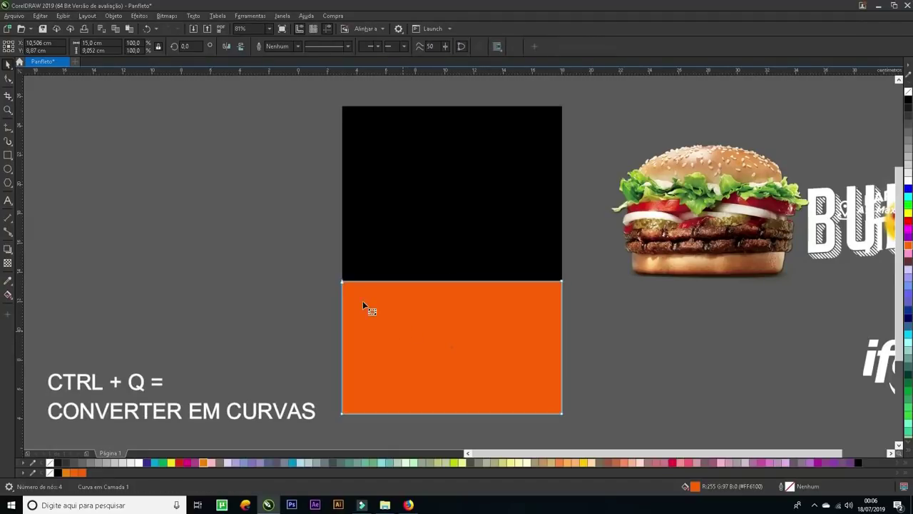
pyautogui.click(8, 79)
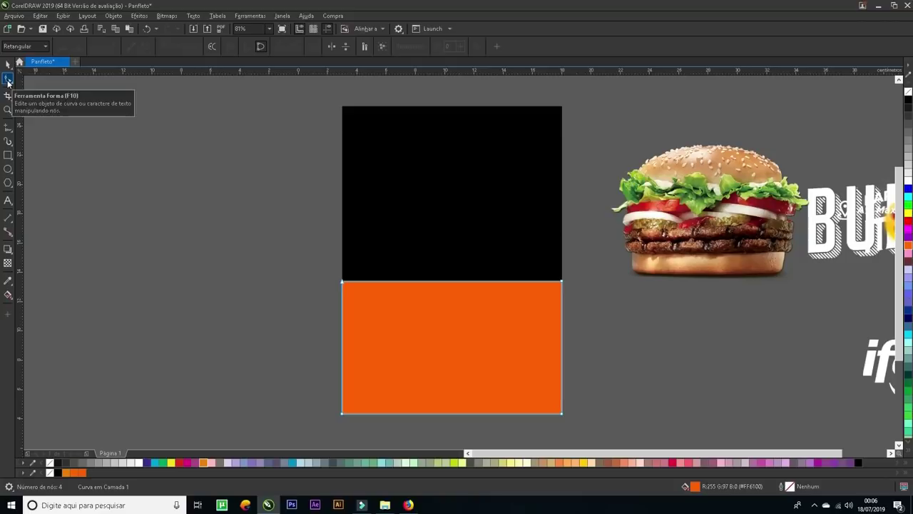
pyautogui.moveTo(314, 247); pyautogui.dragTo(594, 362)
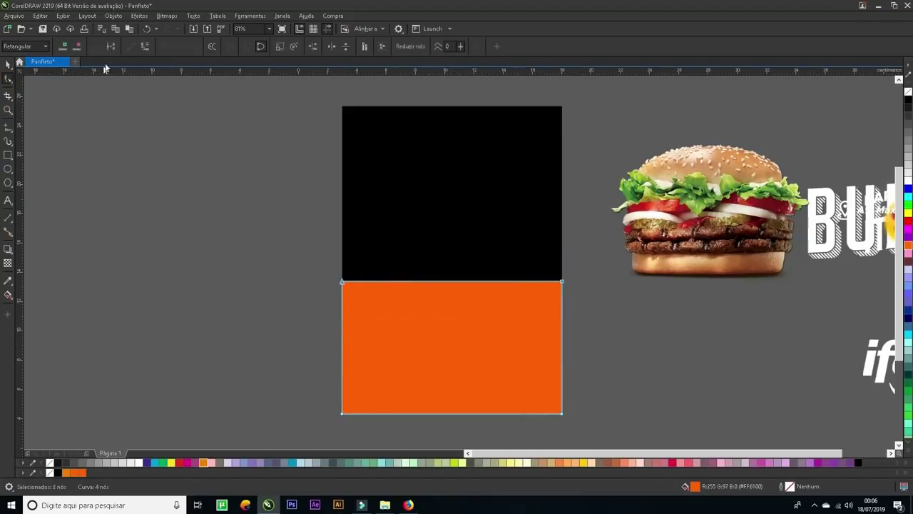
pyautogui.click(145, 47)
# - Bend the orange shape's top edge upward into a shallow symmetrical arch, with its upper corners slightly lower on the page
pyautogui.moveTo(452, 280)
pyautogui.mouseDown()
pyautogui.moveTo(453, 260)
pyautogui.moveTo(448, 300)
pyautogui.moveTo(454, 288)
pyautogui.mouseUp()
pyautogui.press('space')
pyautogui.click(451, 256)
pyautogui.click(621, 333)
pyautogui.click(496, 315)
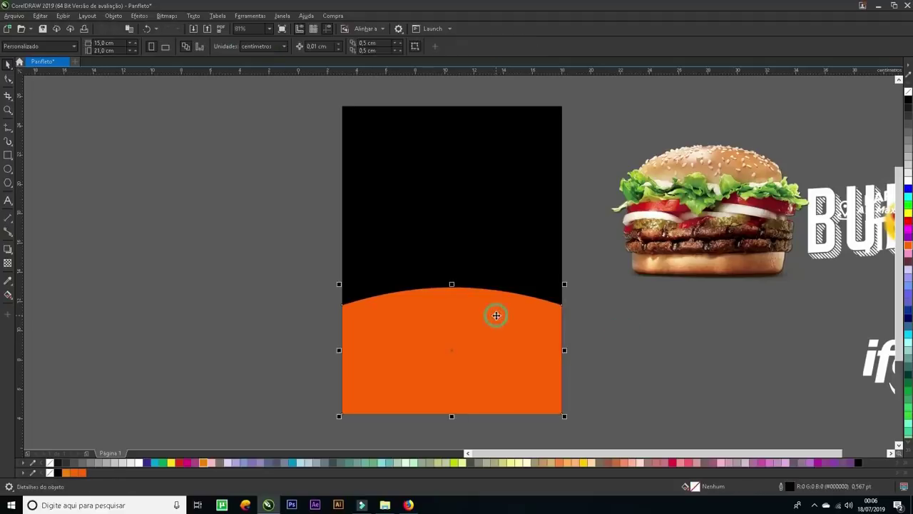
pyautogui.click(685, 309)
# - Place the hamburger image near the page's middle, bring it to the front and position it over the orange arch
pyautogui.click(698, 270)
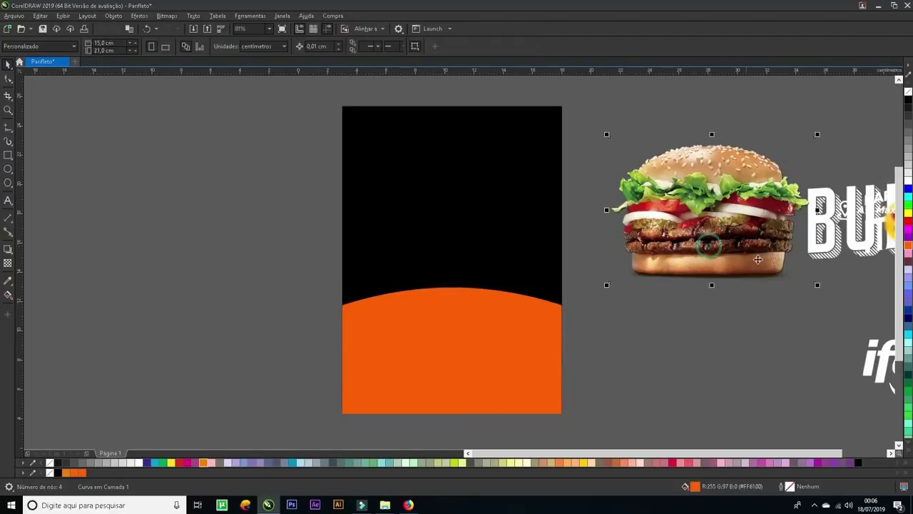
pyautogui.moveTo(757, 255); pyautogui.dragTo(498, 312)
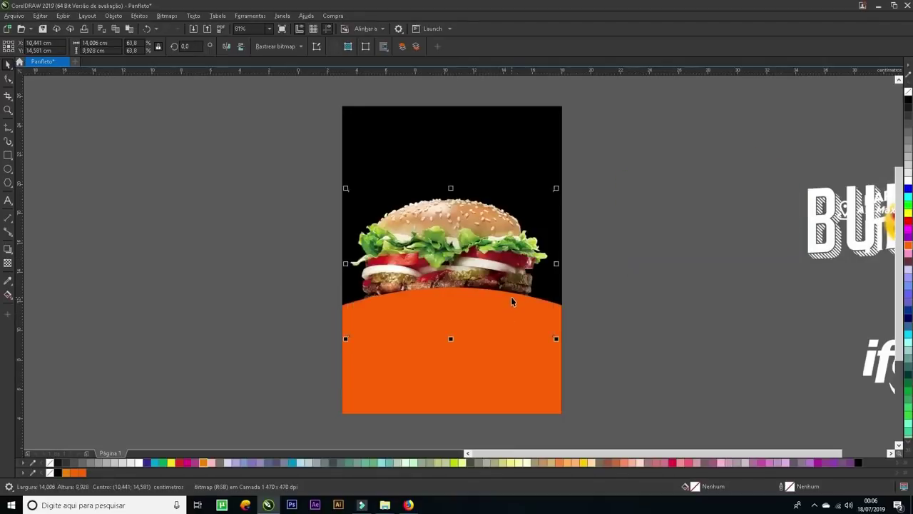
pyautogui.hotkey('shift', 'pageup')
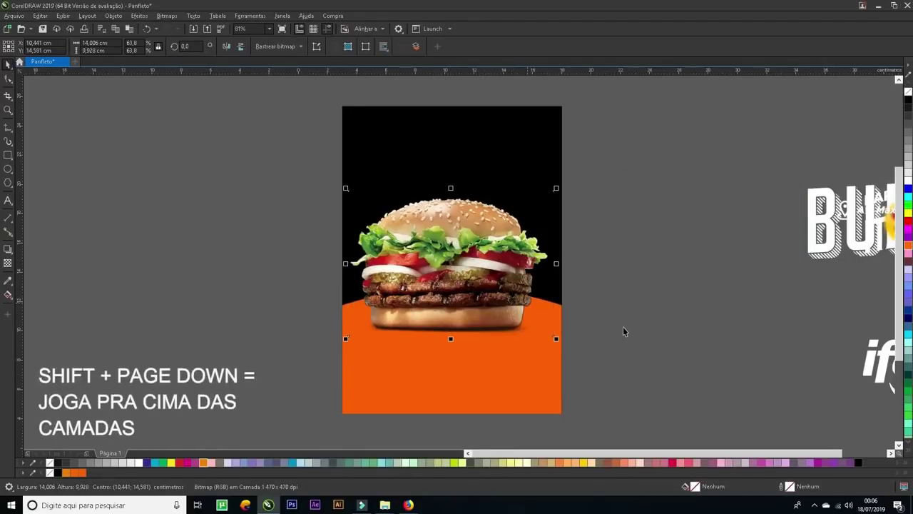
pyautogui.moveTo(505, 273); pyautogui.dragTo(508, 276)
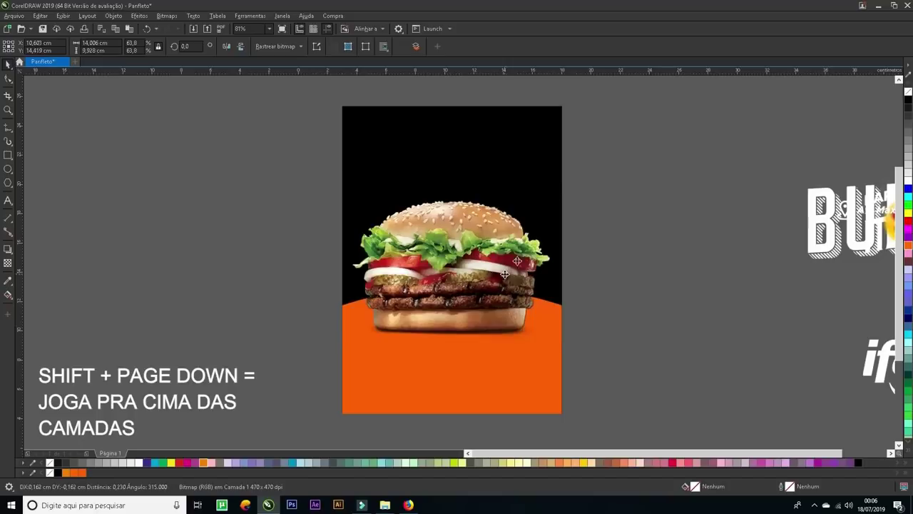
pyautogui.click(661, 227)
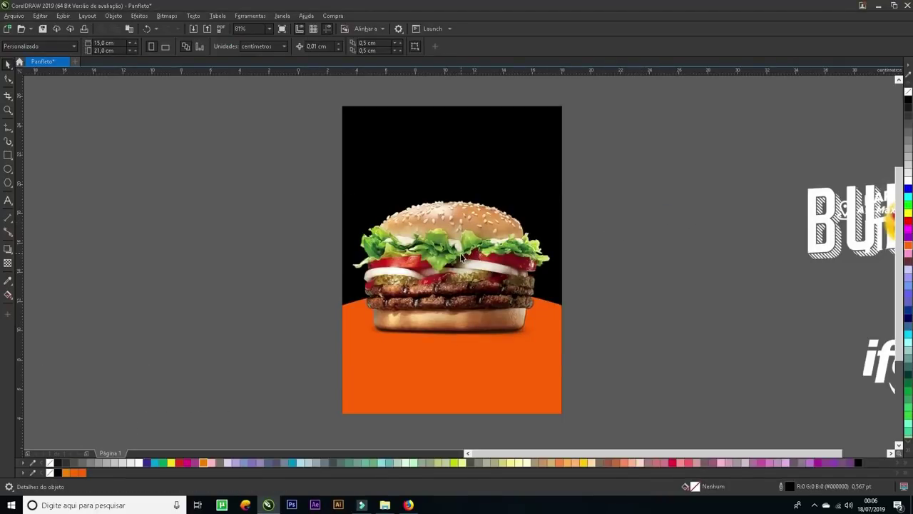
# - Move the hamburger image off the page beside its left edge and fill the black background with red (C0 M100 Y60 K0)
pyautogui.moveTo(462, 258); pyautogui.dragTo(218, 249)
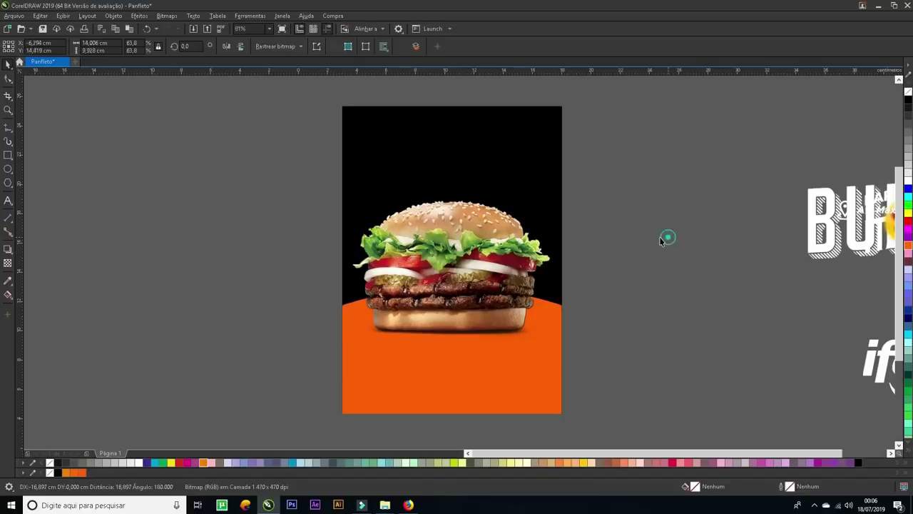
pyautogui.click(486, 183)
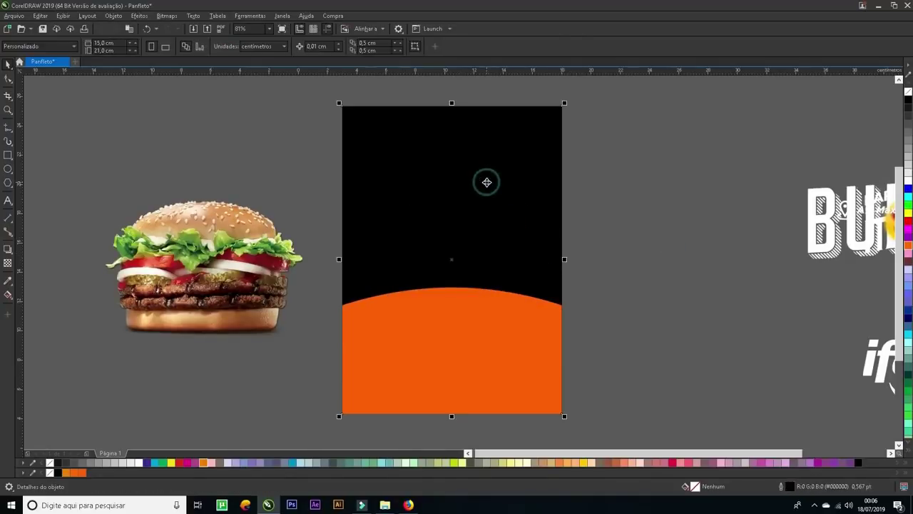
pyautogui.click(669, 463)
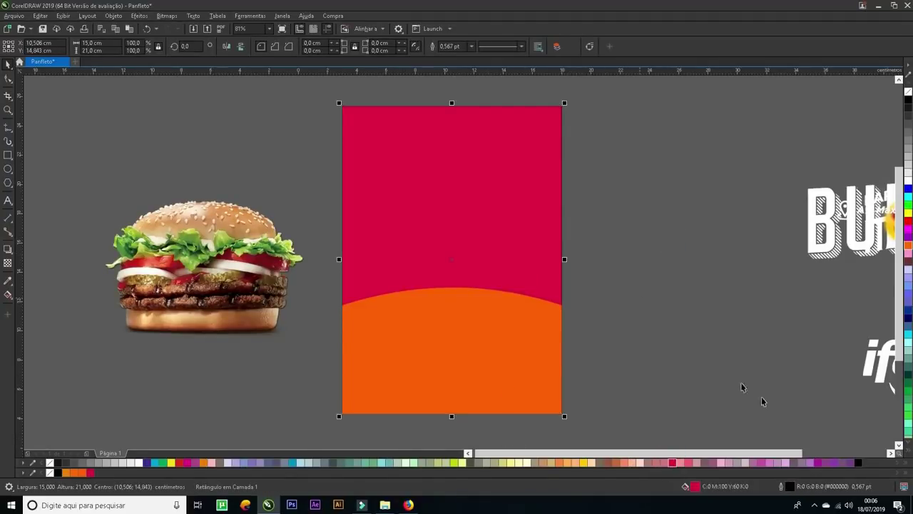
# - Fill the background rectangle with dark purple (C36 M100 Y9 K45) and move the hamburger image back onto the page over the orange arch
pyautogui.click(817, 462)
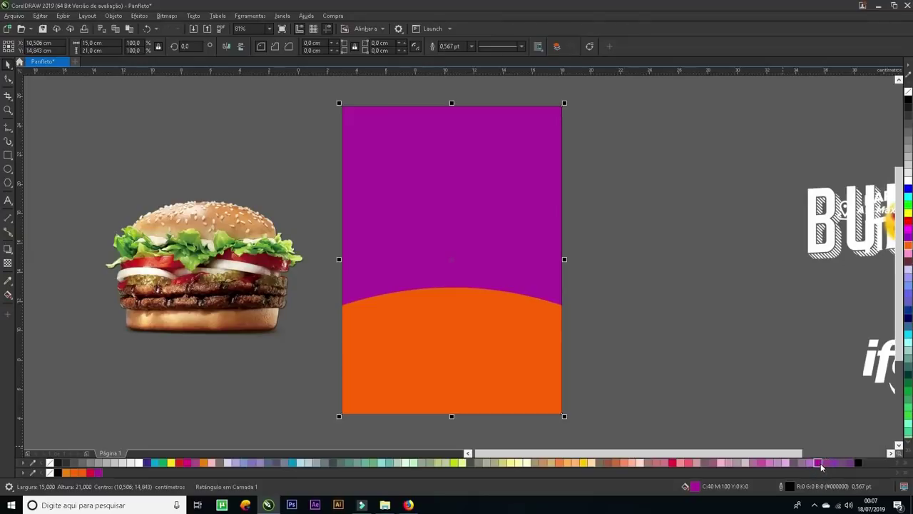
pyautogui.moveTo(819, 464); pyautogui.dragTo(856, 481)
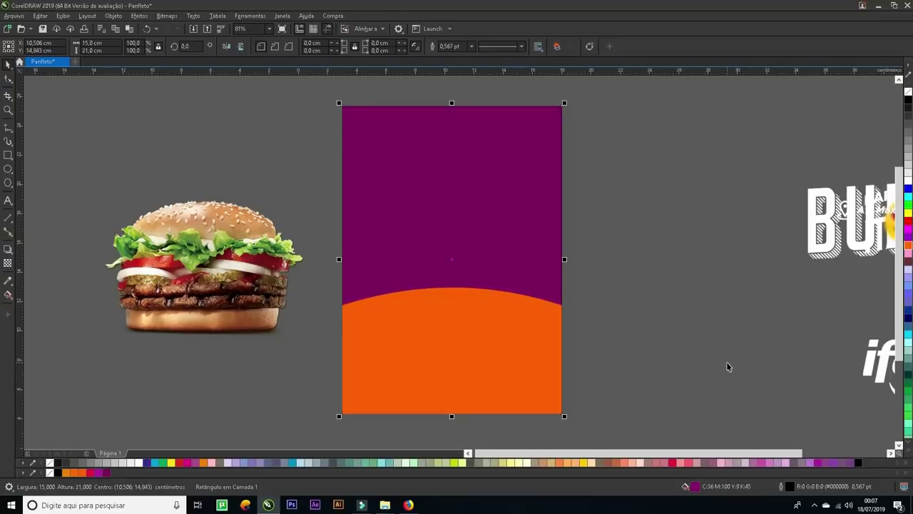
pyautogui.click(231, 270)
pyautogui.moveTo(217, 289); pyautogui.dragTo(464, 287)
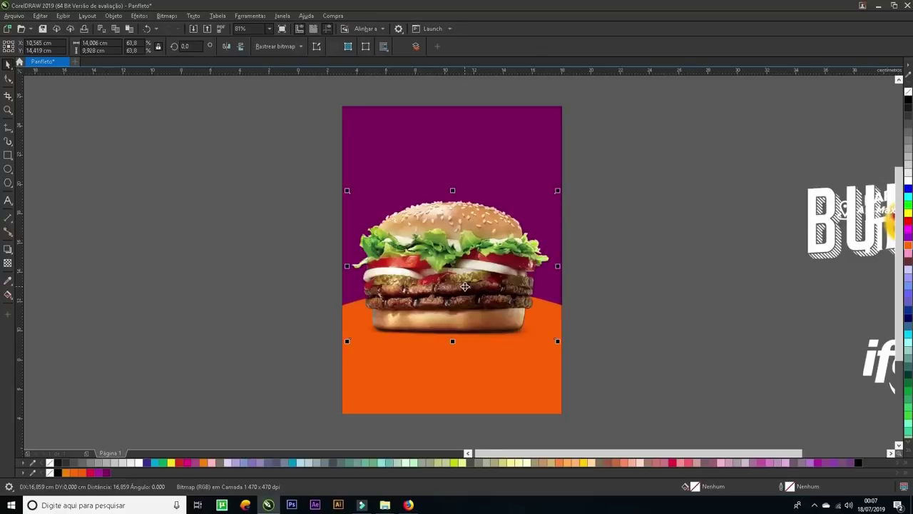
# - Remove the black outline from the purple background rectangle
pyautogui.keyDown('shift'); pyautogui.click(506, 172); pyautogui.keyUp('shift')
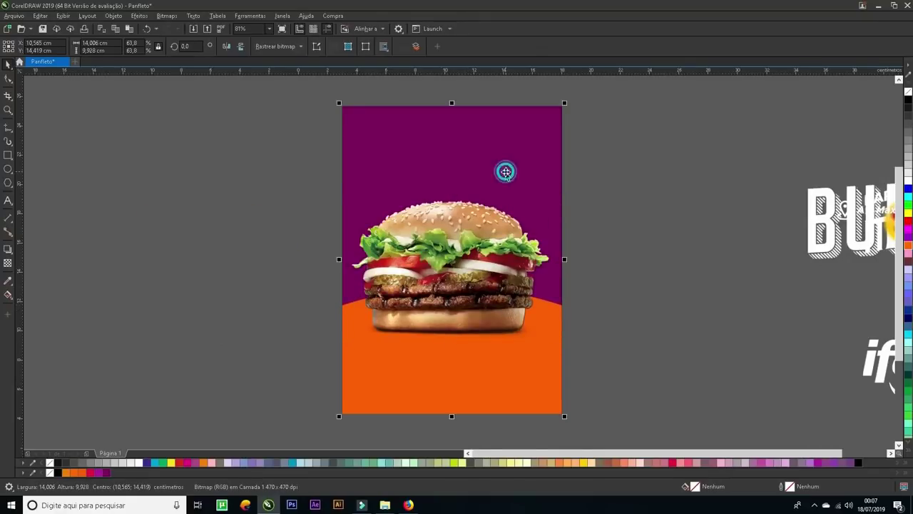
pyautogui.click(497, 159)
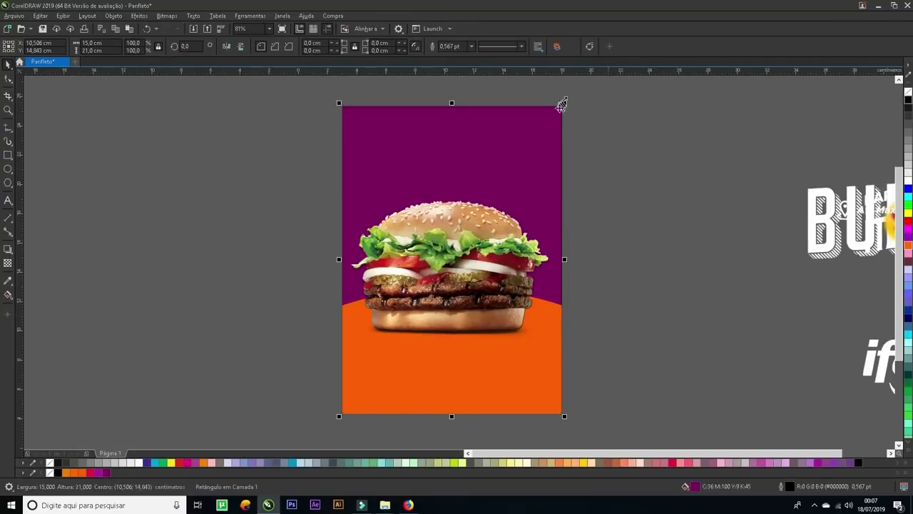
pyautogui.moveTo(553, 102); pyautogui.dragTo(577, 124)
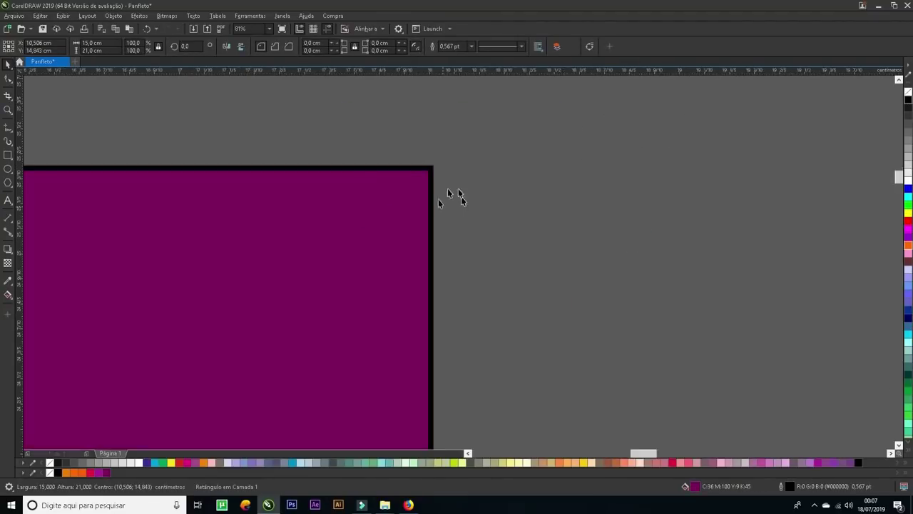
pyautogui.click(528, 278)
pyautogui.press('F4')
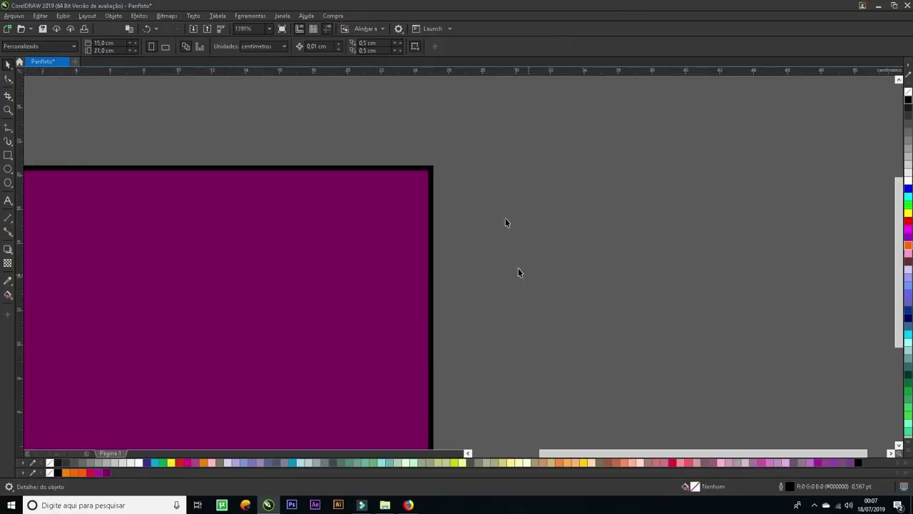
pyautogui.scroll(-2, 266, 185)
pyautogui.moveTo(149, 114); pyautogui.dragTo(309, 331)
pyautogui.click(515, 127)
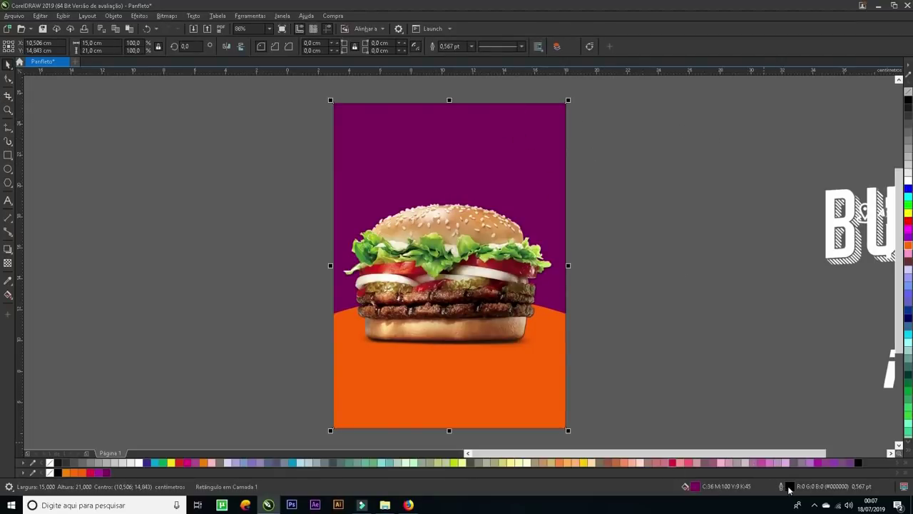
pyautogui.rightClick(907, 91)
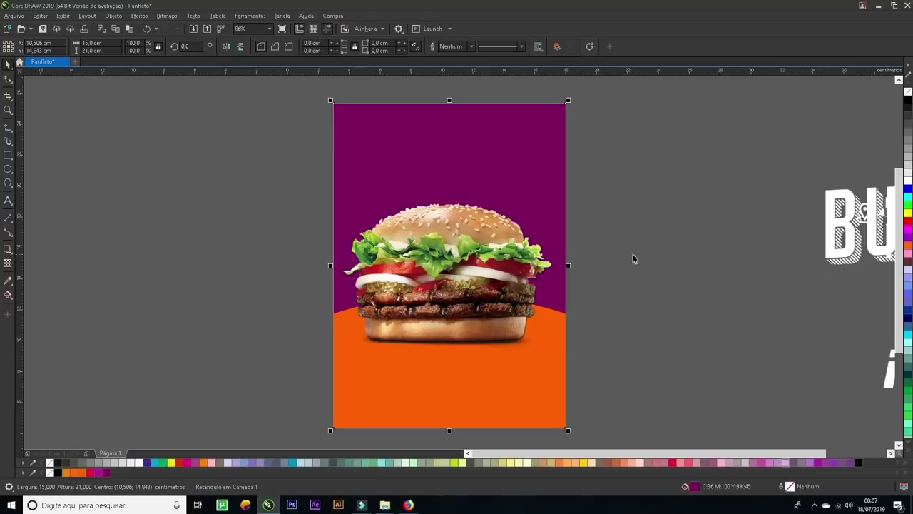
# - Give the purple background rectangle an elliptical gradient fill running from purple at the edges to white at the centre
pyautogui.click(590, 222)
pyautogui.click(478, 131)
pyautogui.press('F11')
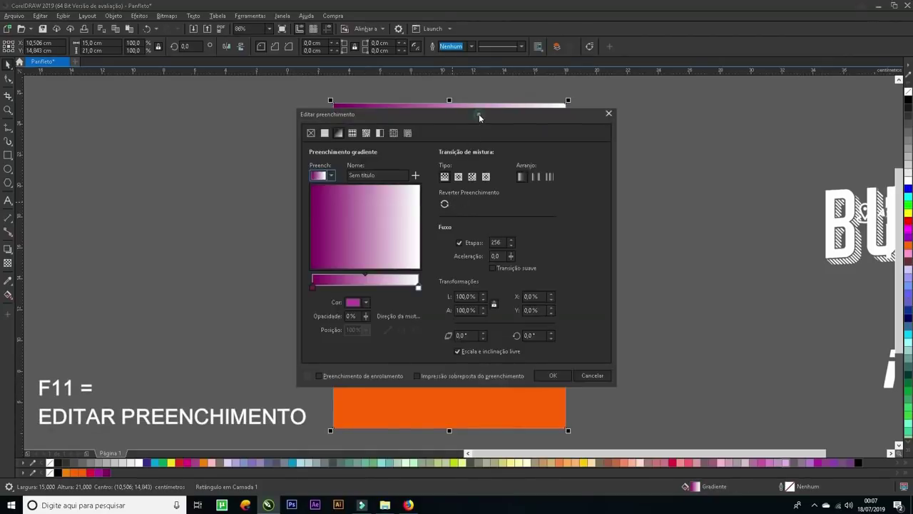
pyautogui.moveTo(476, 113); pyautogui.dragTo(251, 114)
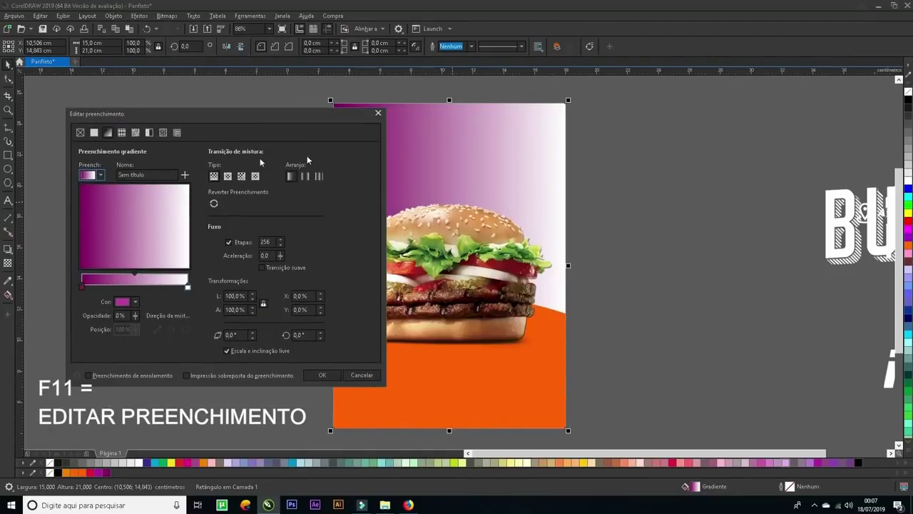
pyautogui.click(228, 177)
pyautogui.moveTo(316, 122); pyautogui.dragTo(284, 111)
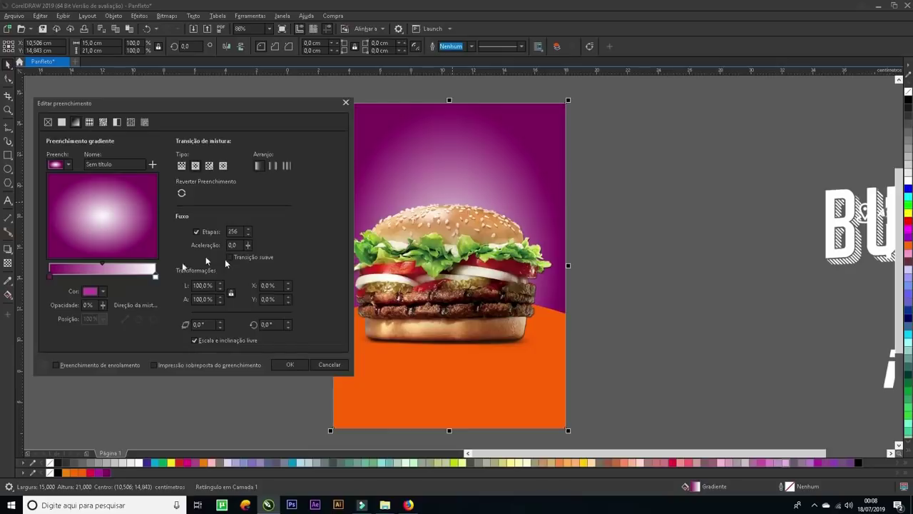
# - Choose a purple-magenta hue for the gradient's white centre node
pyautogui.click(156, 277)
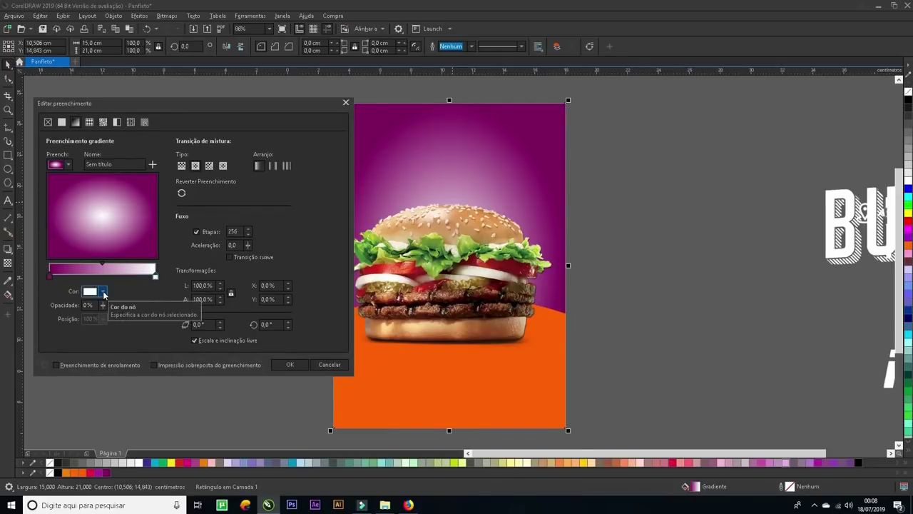
pyautogui.click(104, 293)
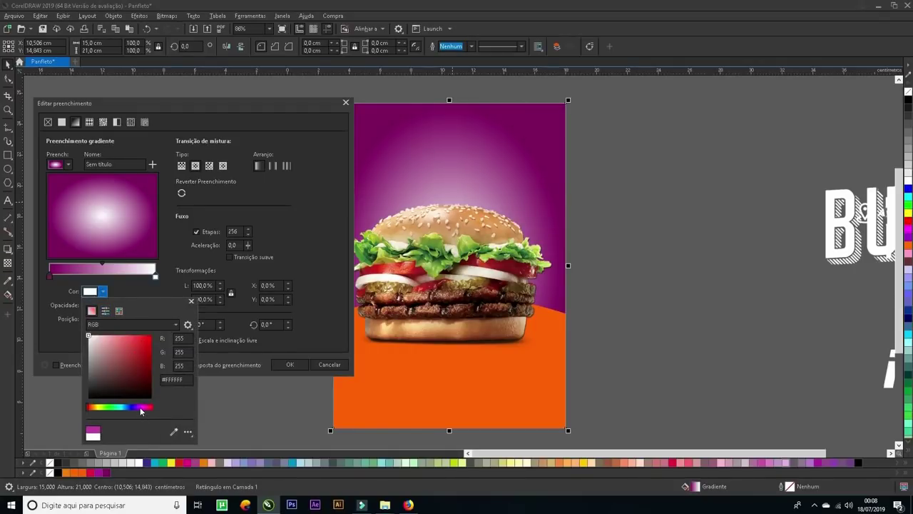
pyautogui.click(140, 408)
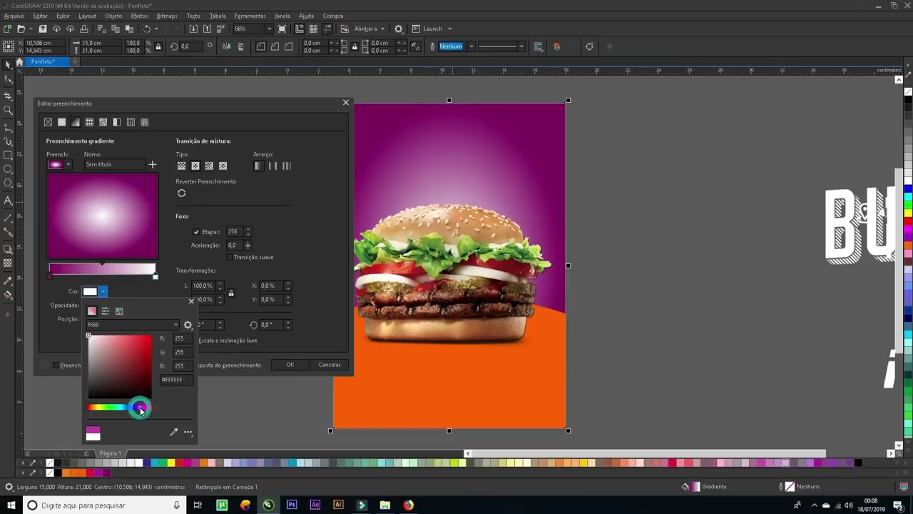
# - Change the background gradient's centre colour from white to a medium purple and apply the fill
pyautogui.click(136, 364)
pyautogui.click(136, 355)
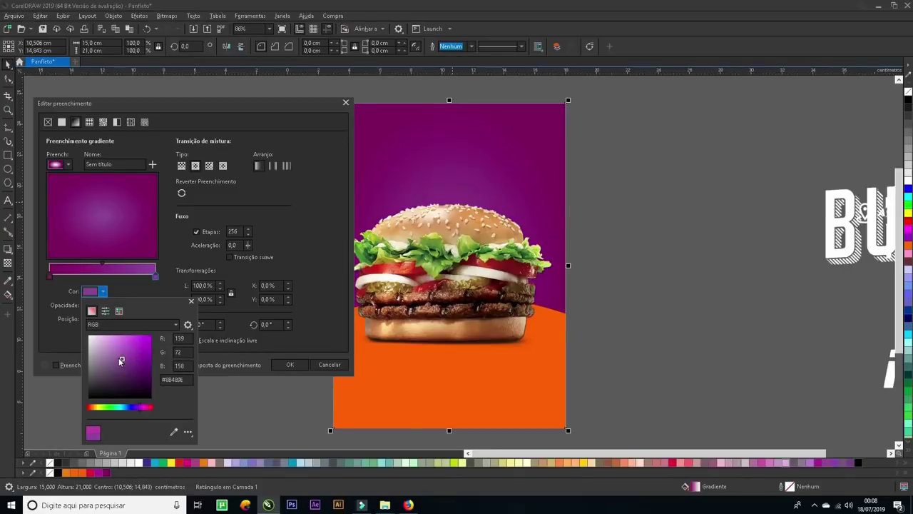
pyautogui.click(118, 359)
pyautogui.moveTo(112, 359)
pyautogui.mouseDown()
pyautogui.moveTo(109, 349)
pyautogui.moveTo(123, 348)
pyautogui.moveTo(131, 365)
pyautogui.moveTo(124, 349)
pyautogui.mouseUp()
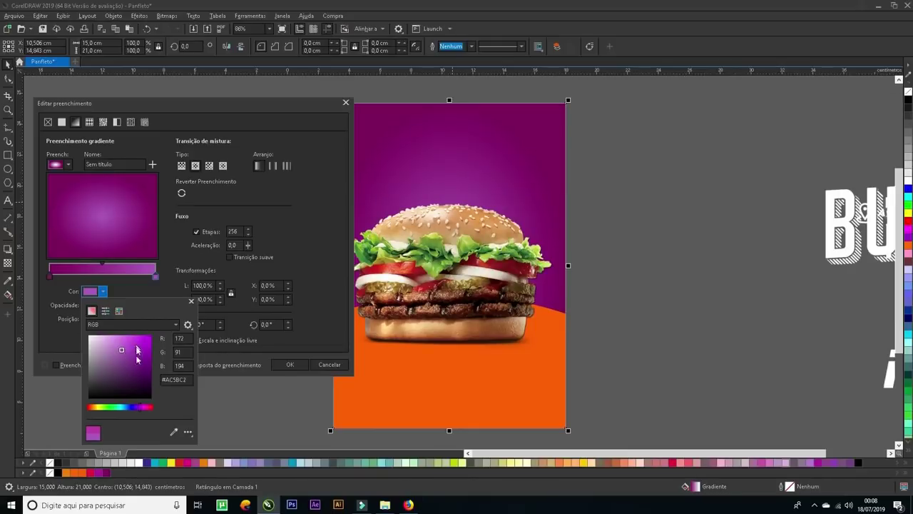
pyautogui.moveTo(140, 411); pyautogui.dragTo(136, 411)
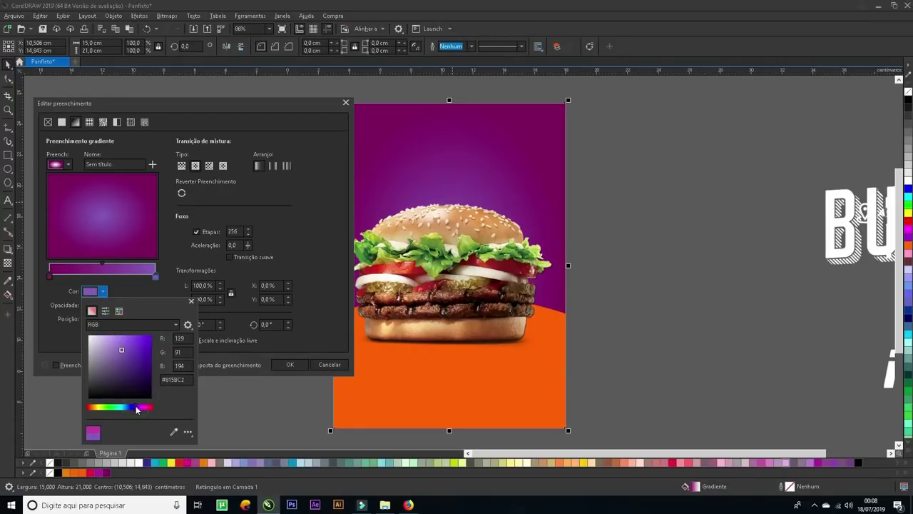
pyautogui.moveTo(137, 409); pyautogui.dragTo(142, 409)
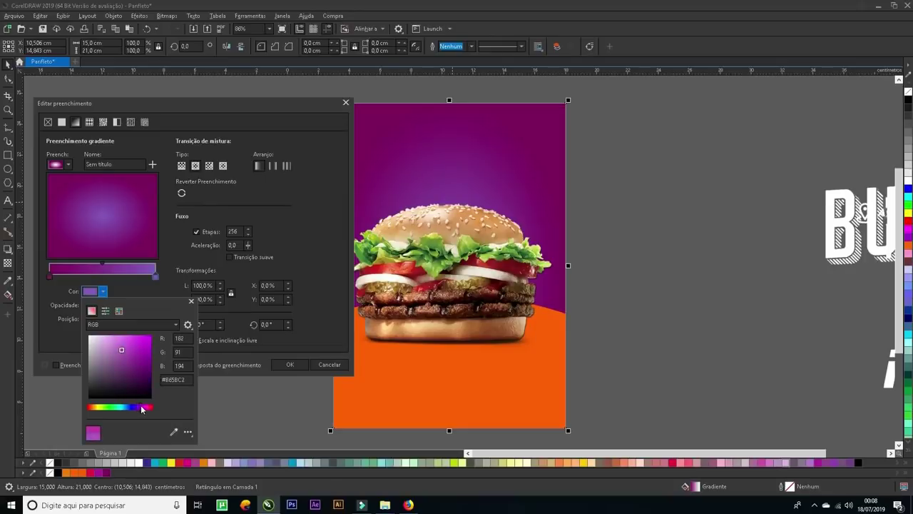
pyautogui.moveTo(122, 351); pyautogui.dragTo(127, 355)
pyautogui.click(290, 365)
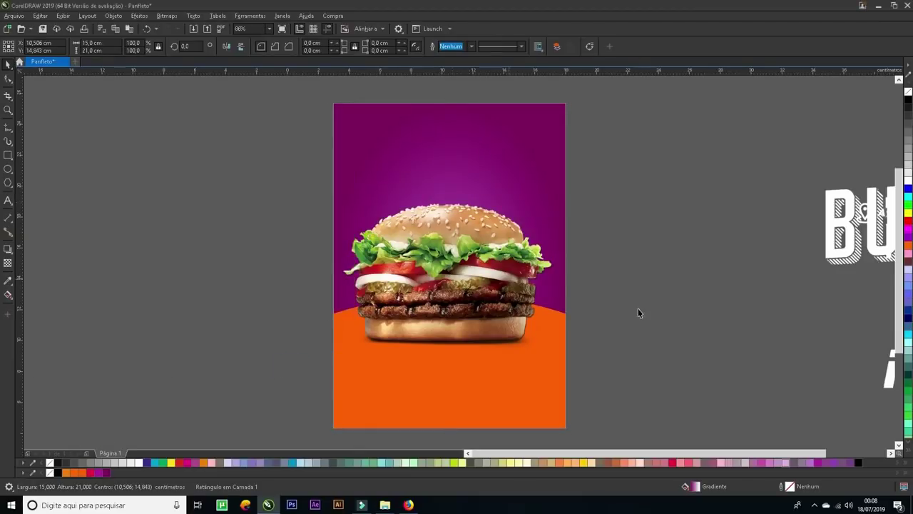
# - Nudge the burger image slightly down on the flyer
pyautogui.click(477, 261)
pyautogui.keyDown('shift'); pyautogui.click(509, 175); pyautogui.keyUp('shift')
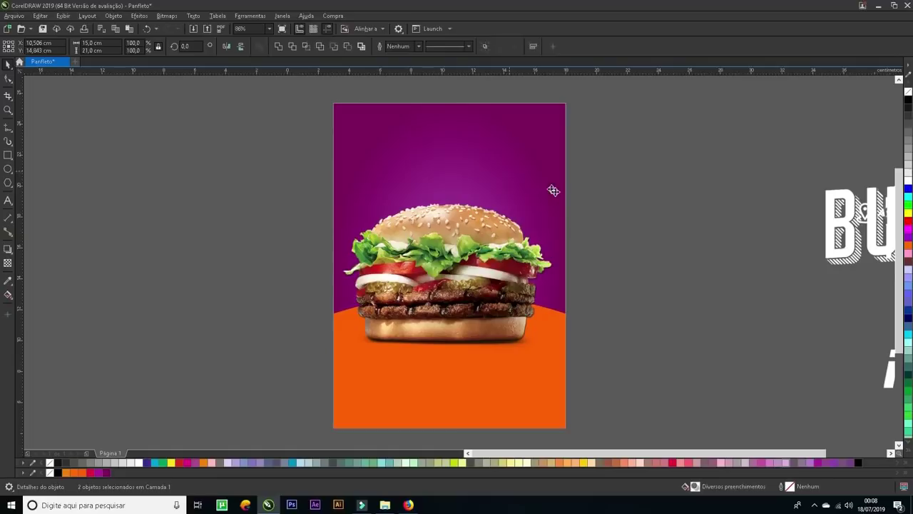
pyautogui.click(537, 273)
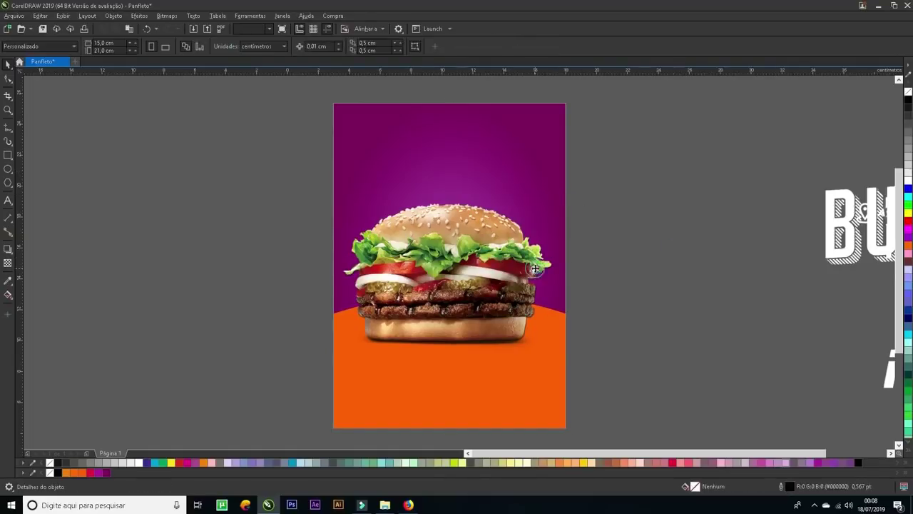
pyautogui.click(521, 274)
pyautogui.moveTo(521, 274); pyautogui.dragTo(521, 272)
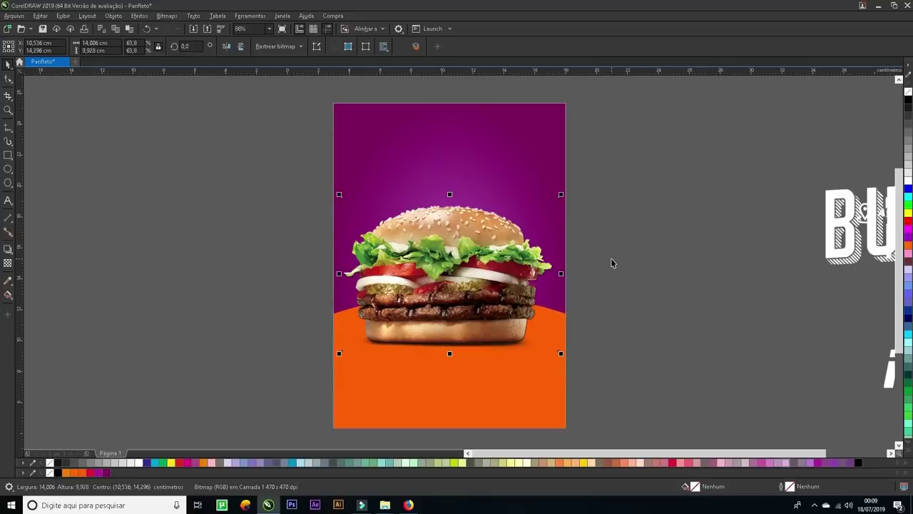
# - Move the BURGÃO title bitmap onto the flyer, directly above and behind the burger
pyautogui.click(751, 266)
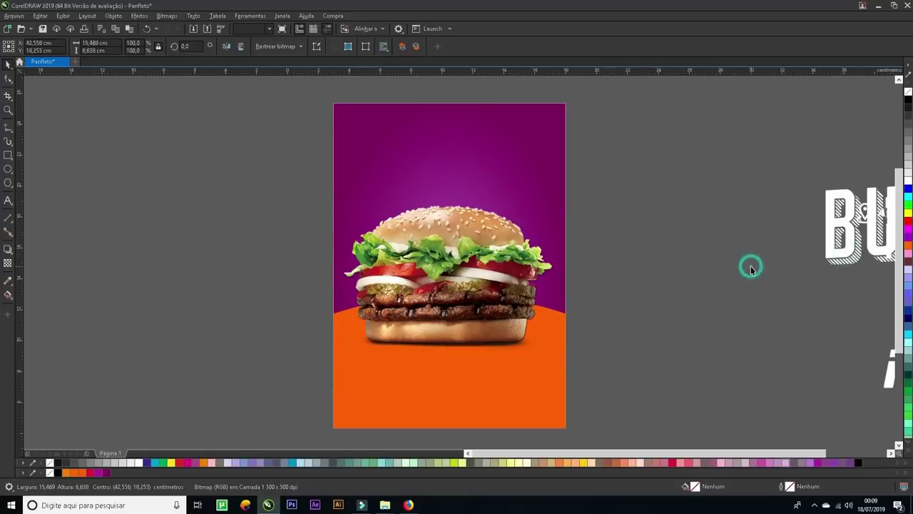
pyautogui.scroll(-3, 544, 207)
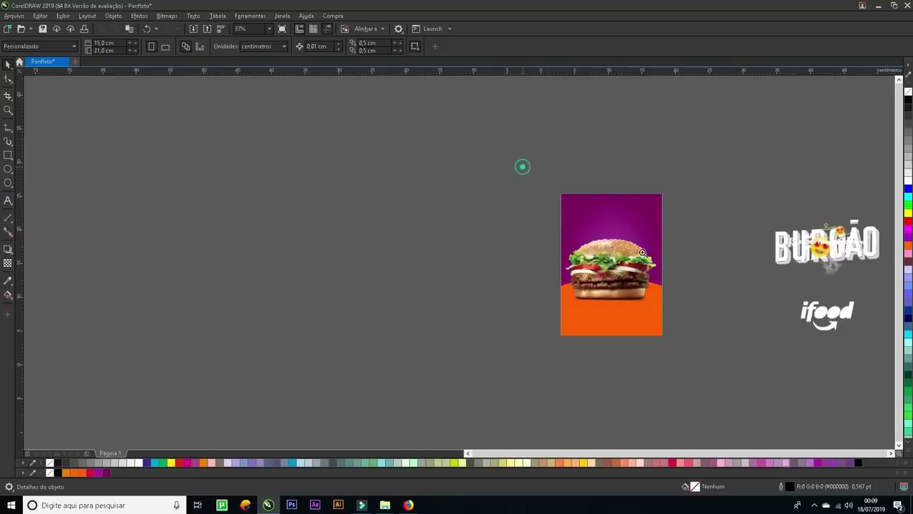
pyautogui.moveTo(522, 167); pyautogui.dragTo(662, 270)
pyautogui.scroll(2, 663, 270)
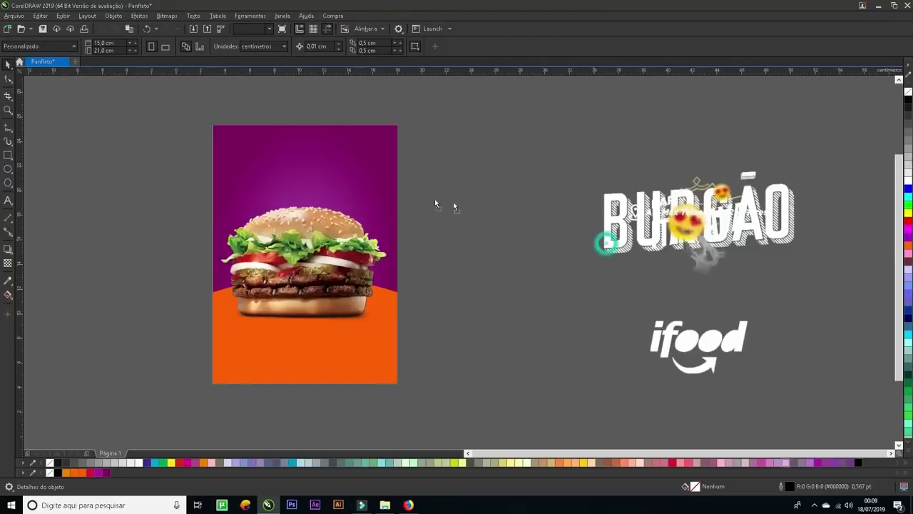
pyautogui.moveTo(604, 241); pyautogui.dragTo(324, 178)
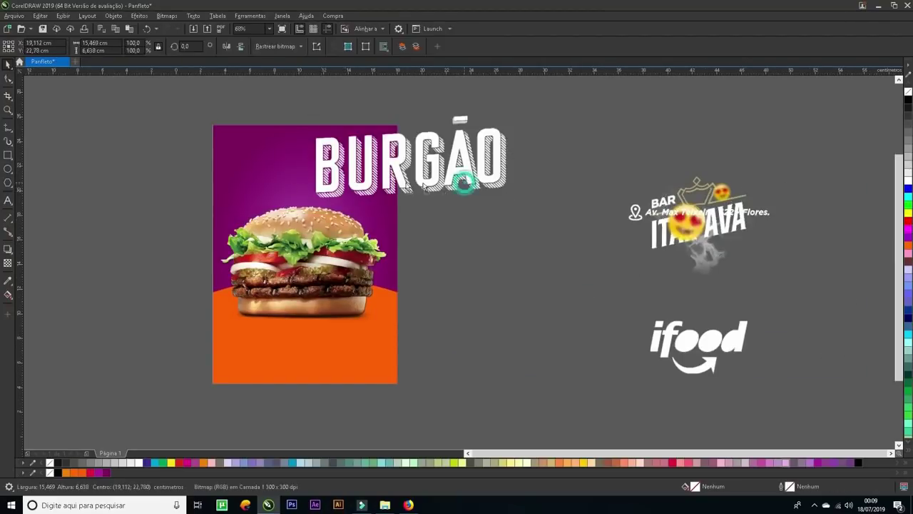
pyautogui.moveTo(464, 179); pyautogui.dragTo(361, 216)
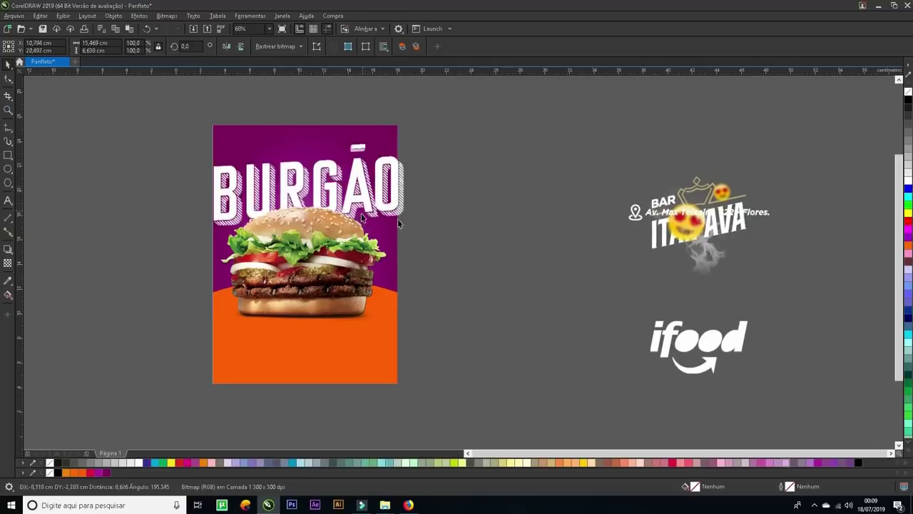
# - Scale the BURGÃO title to about 13.16 cm wide and centre it horizontally on the purple background
pyautogui.moveTo(189, 118); pyautogui.dragTo(474, 312)
pyautogui.click(607, 251)
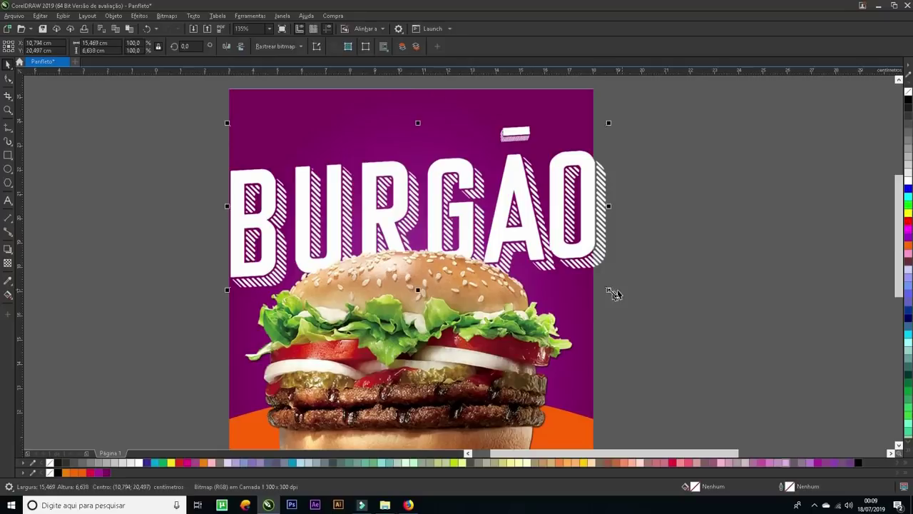
pyautogui.moveTo(609, 290); pyautogui.dragTo(582, 277)
pyautogui.keyDown('shift'); pyautogui.click(558, 125); pyautogui.keyUp('shift')
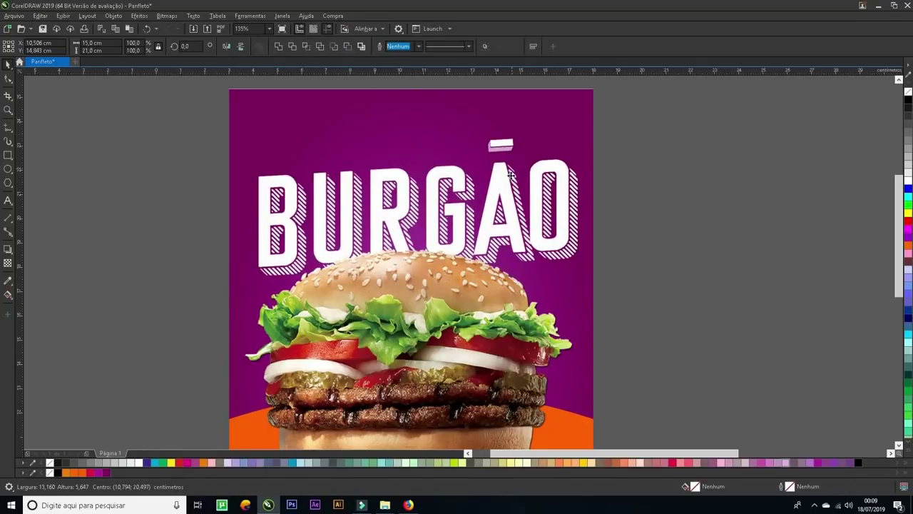
pyautogui.press('c')
pyautogui.click(494, 148)
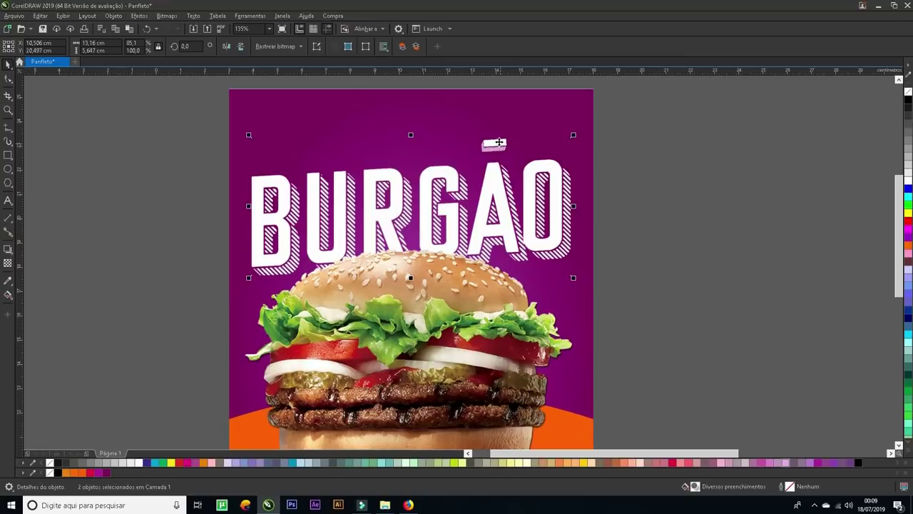
pyautogui.click(499, 140)
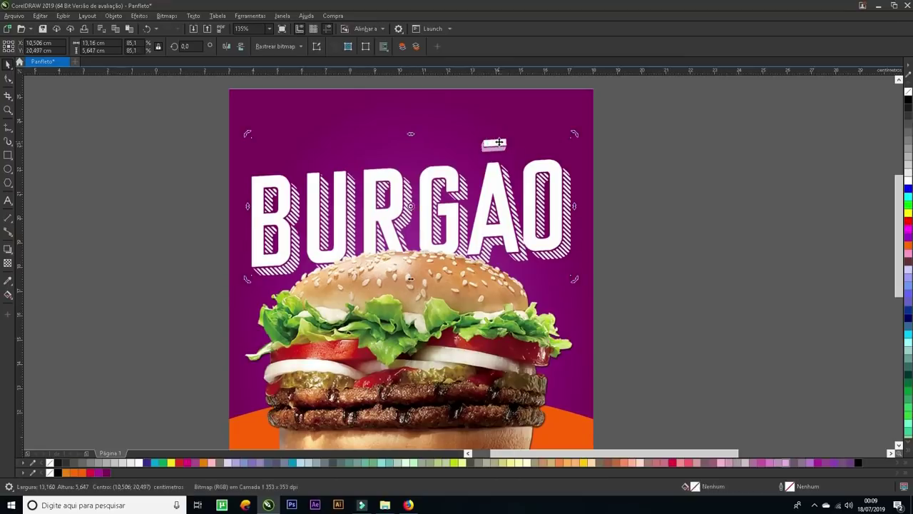
# - Shrink the BURGÃO title to about 12.9 cm wide and nudge it slightly down towards the burger
pyautogui.click(565, 205)
pyautogui.moveTo(574, 277); pyautogui.dragTo(571, 275)
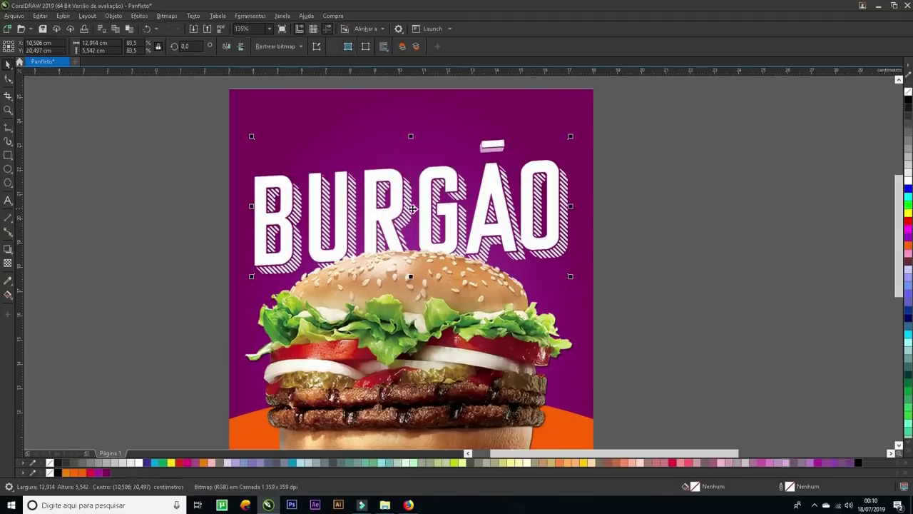
pyautogui.moveTo(410, 208); pyautogui.dragTo(411, 213)
pyautogui.click(622, 289)
# - Add the artistic text "HOJE É DIA DE" beside the flyer, left of the BURGÃO title
pyautogui.scroll(-4, 623, 289)
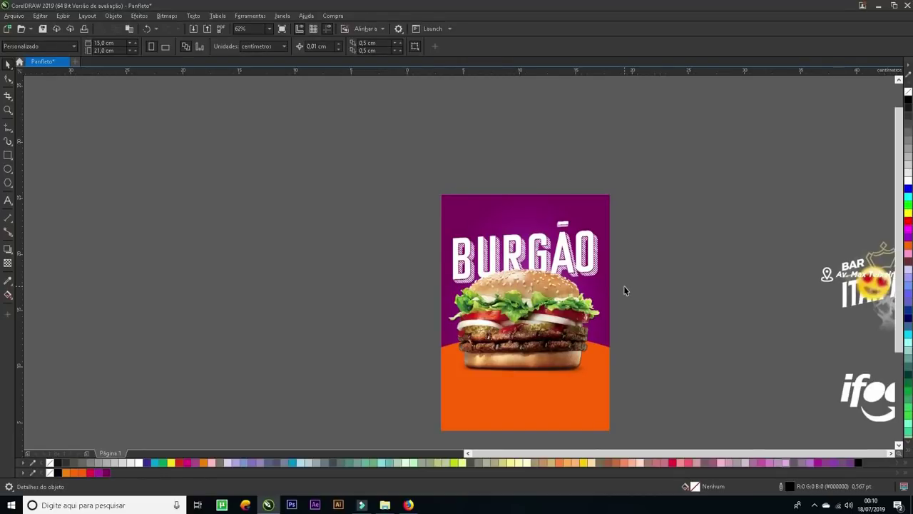
pyautogui.press('F4')
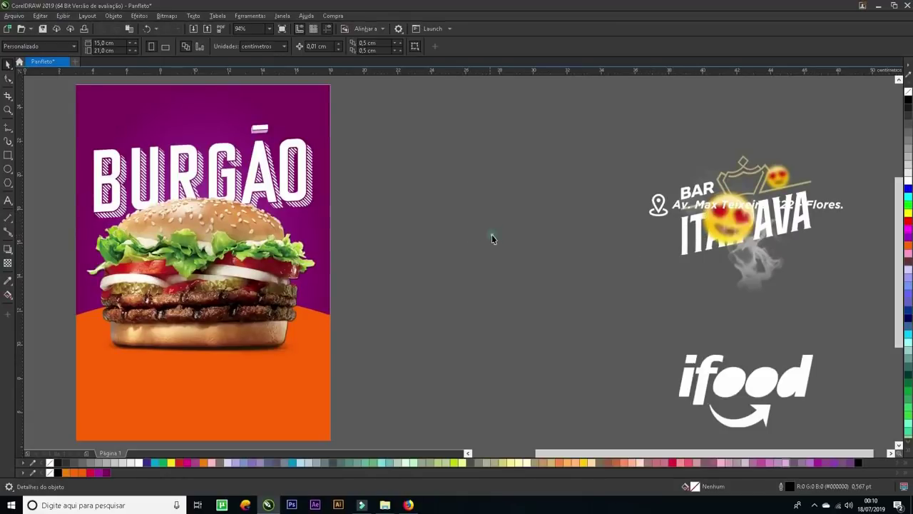
pyautogui.click(385, 214)
pyautogui.click(408, 247)
pyautogui.moveTo(61, 78); pyautogui.dragTo(357, 379)
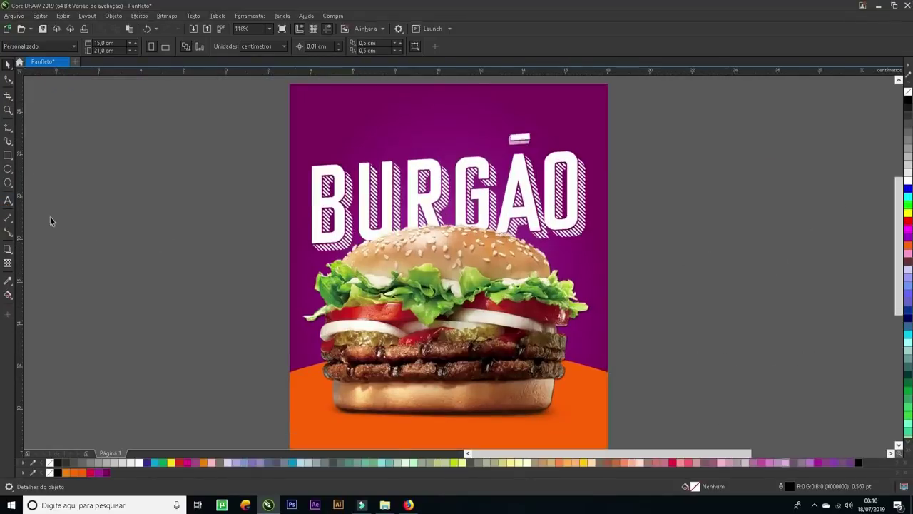
pyautogui.click(8, 201)
pyautogui.click(202, 179)
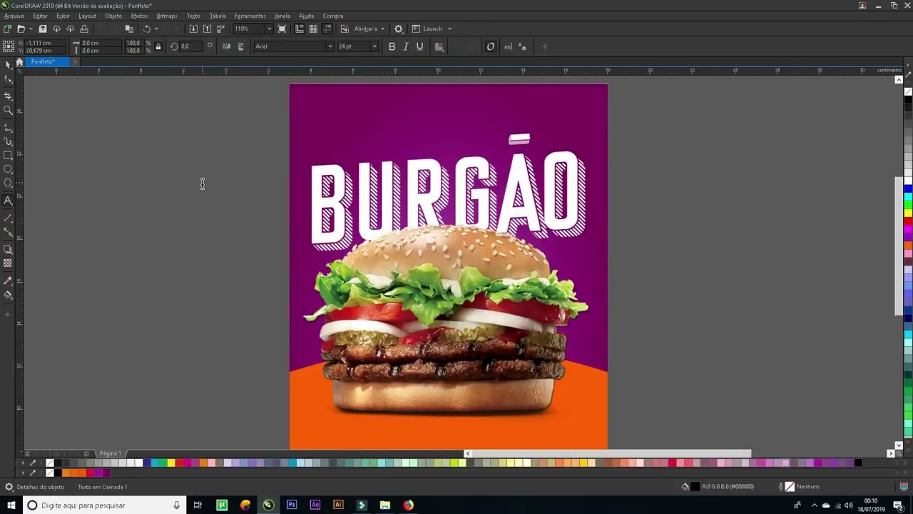
pyautogui.write('HOJE')
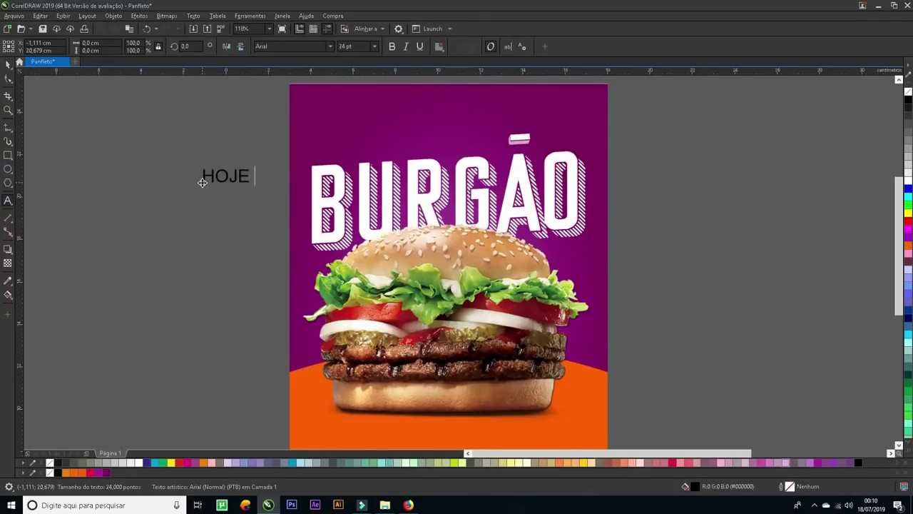
pyautogui.write(' É DIA DE')
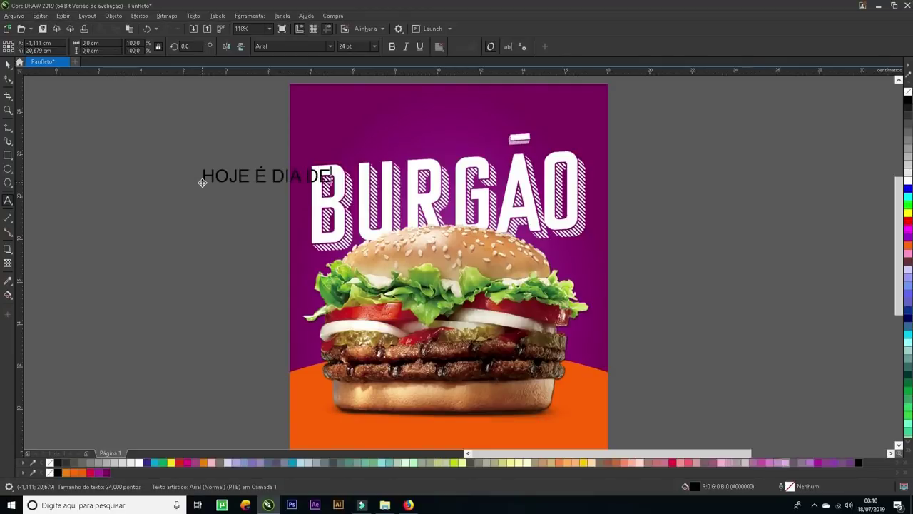
pyautogui.click(9, 65)
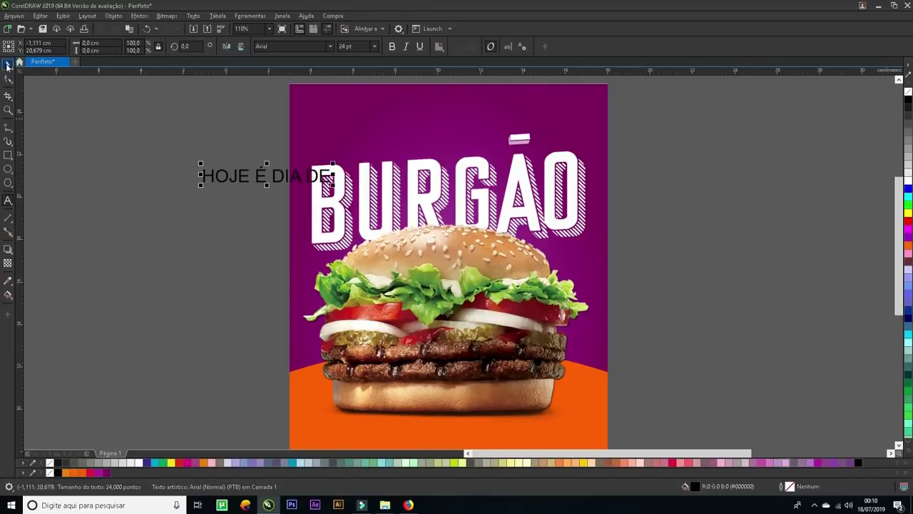
# - Set the font of the "HOJE É DIA DE" text to Bebas Neue
pyautogui.click(329, 48)
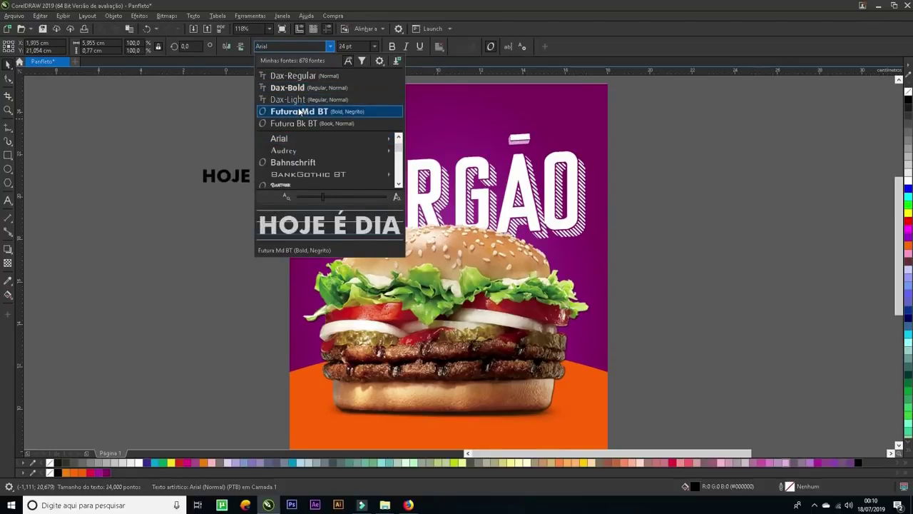
pyautogui.click(298, 46)
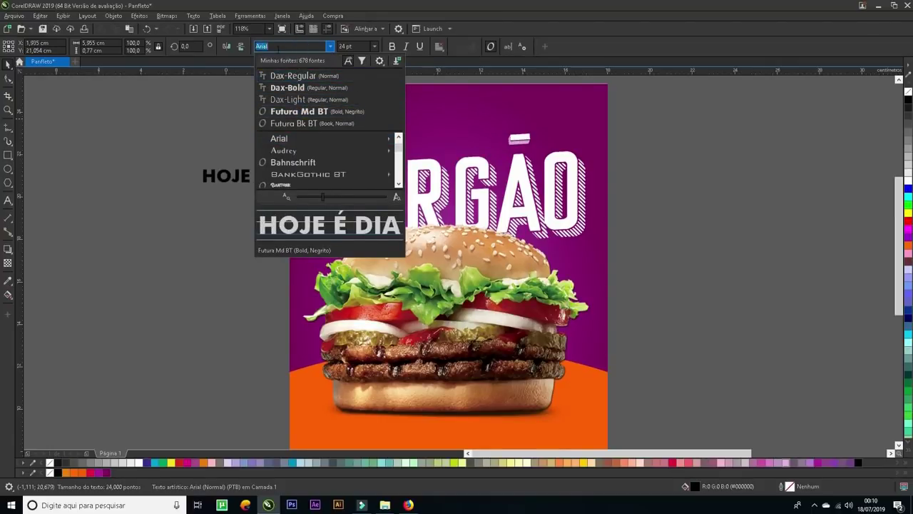
pyautogui.write('BEB')
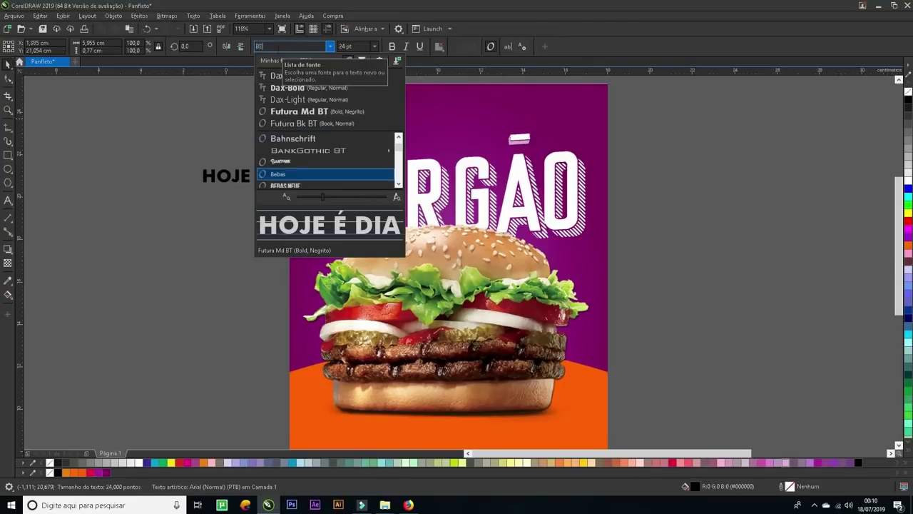
pyautogui.click(300, 150)
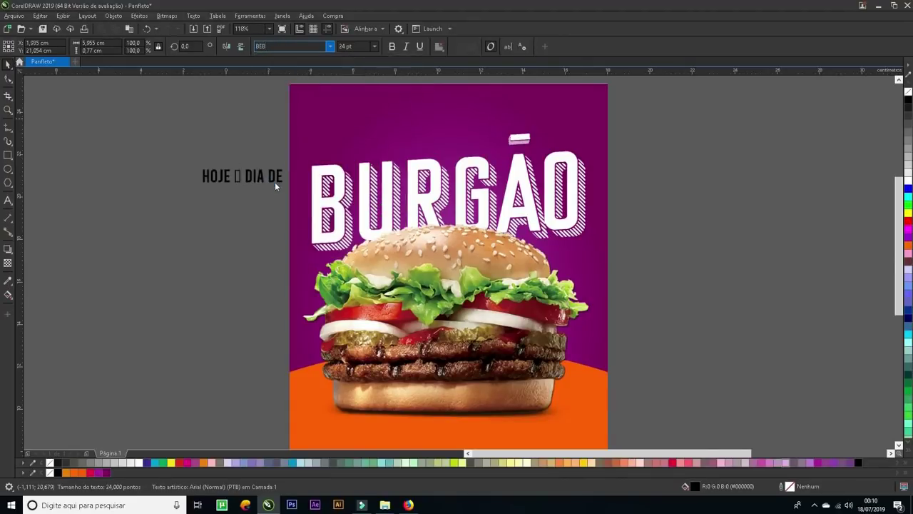
pyautogui.click(330, 47)
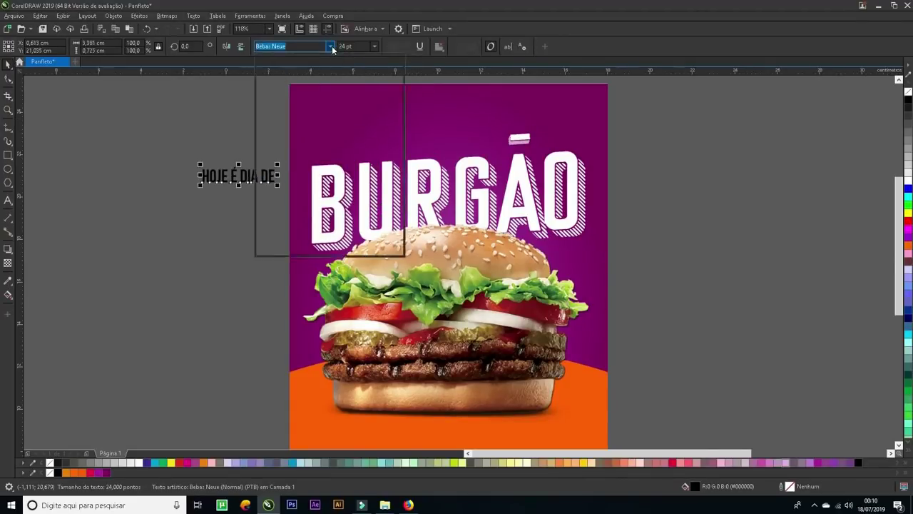
pyautogui.press('Escape')
# - Enlarge the "HOJE É DIA DE" text to about 38 pt and place it in orange #FF6100 above the BURG letters
pyautogui.moveTo(293, 165); pyautogui.dragTo(319, 147)
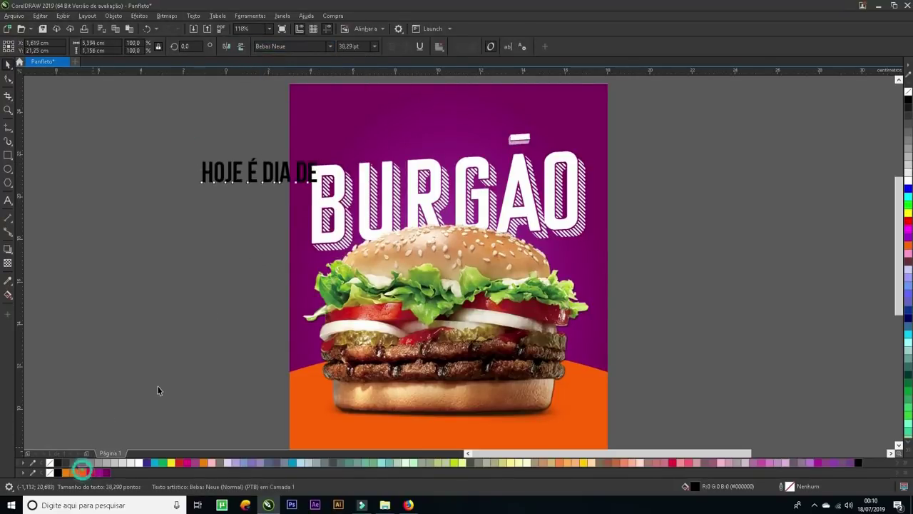
pyautogui.moveTo(265, 178)
pyautogui.mouseDown()
pyautogui.moveTo(385, 148)
pyautogui.moveTo(378, 155)
pyautogui.mouseUp()
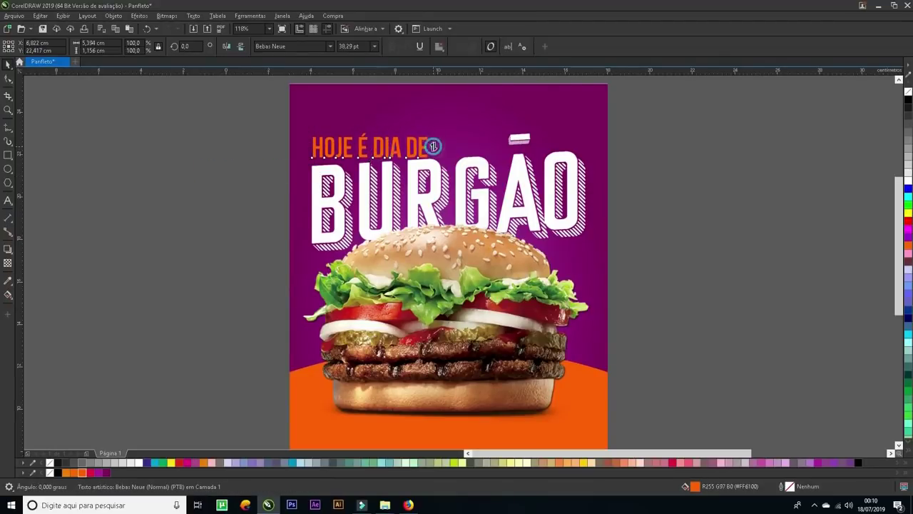
# - Tilt the "HOJE É DIA DE" text about 3.1° to follow the title's slant and enlarge it to about 59.6 pt
pyautogui.moveTo(433, 147); pyautogui.dragTo(434, 140)
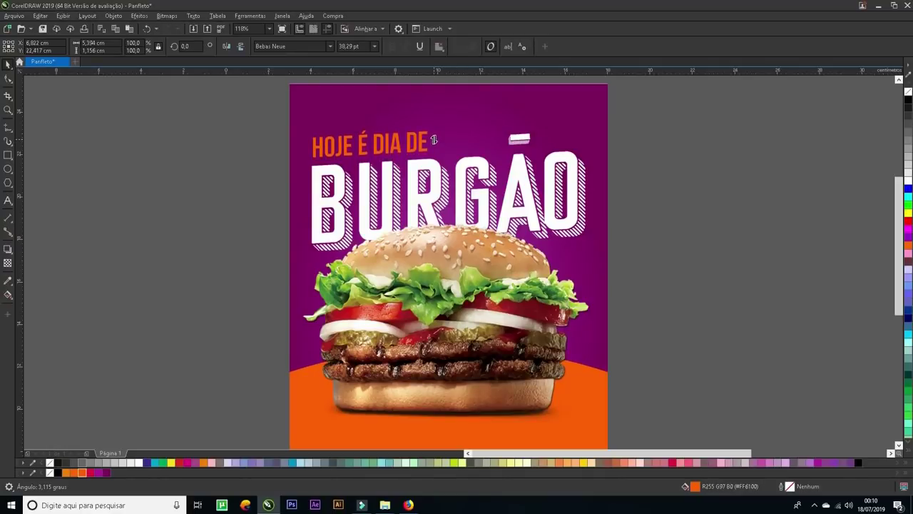
pyautogui.moveTo(432, 140); pyautogui.dragTo(431, 140)
pyautogui.click(430, 131)
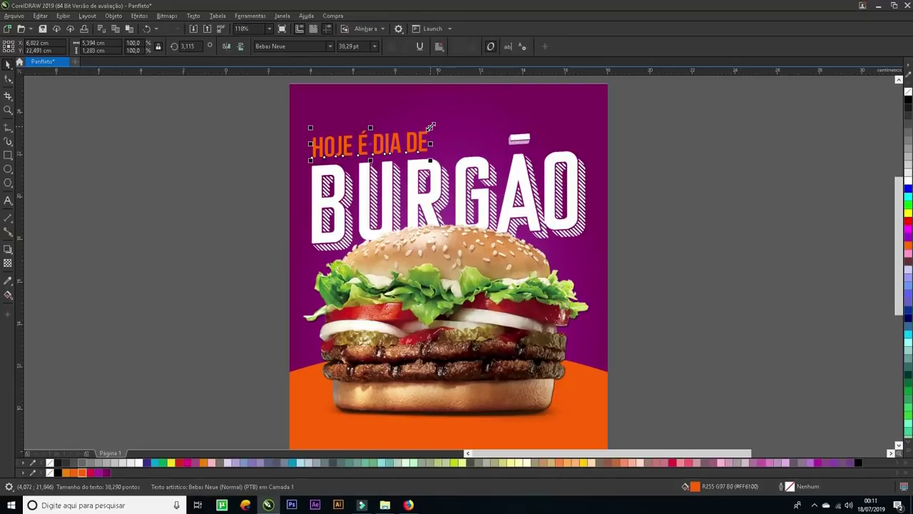
pyautogui.moveTo(431, 127); pyautogui.dragTo(494, 109)
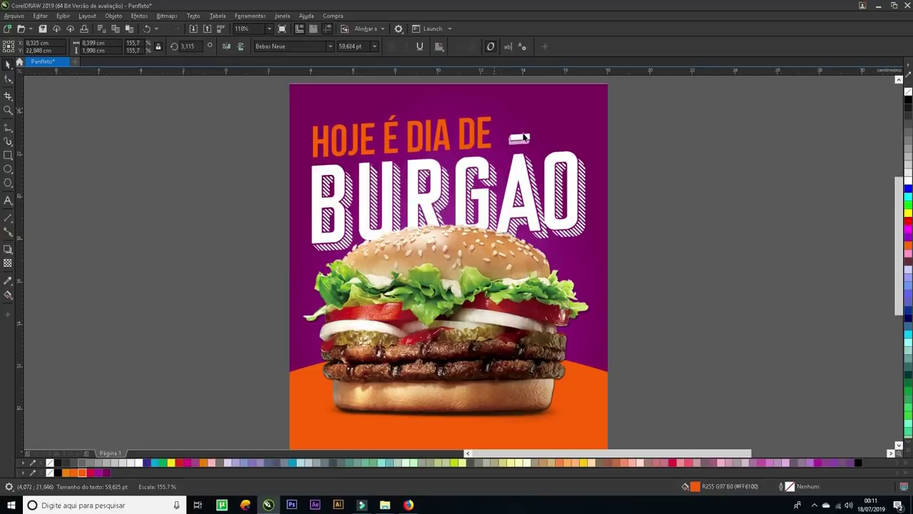
# - Move the burger image straight down about 1.2 cm, away from the BURGÃO title
pyautogui.click(668, 193)
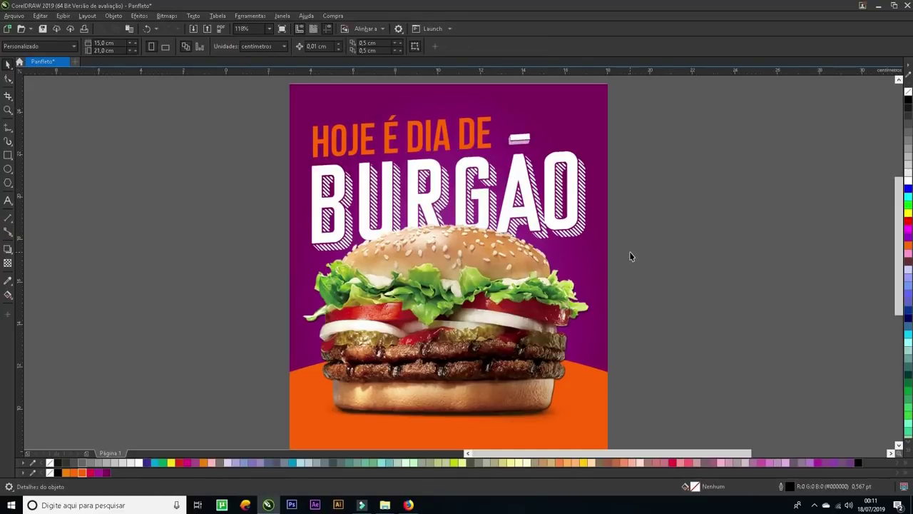
pyautogui.scroll(-2, 617, 251)
pyautogui.press('z')
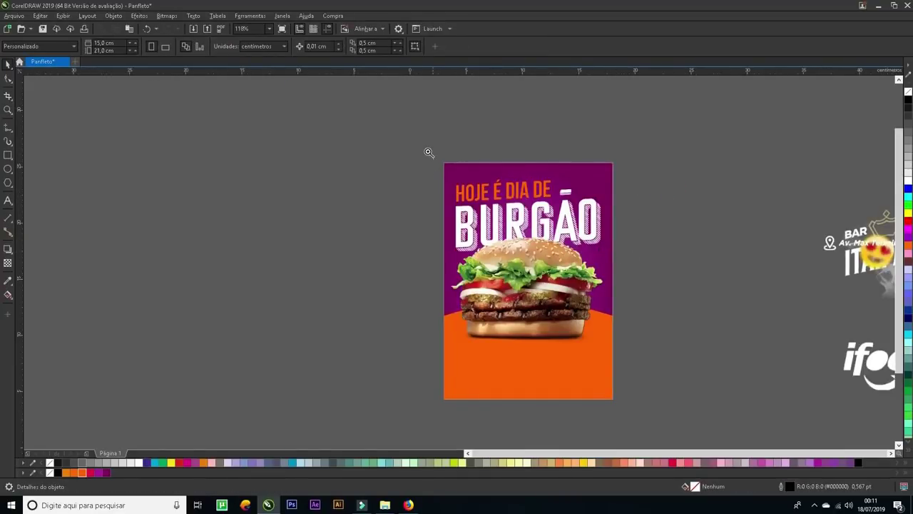
pyautogui.moveTo(428, 150); pyautogui.dragTo(638, 414)
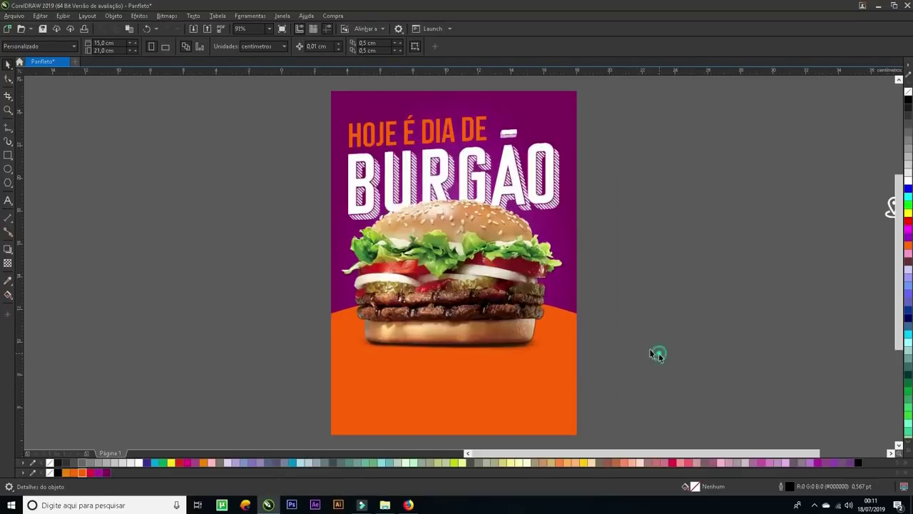
pyautogui.click(493, 313)
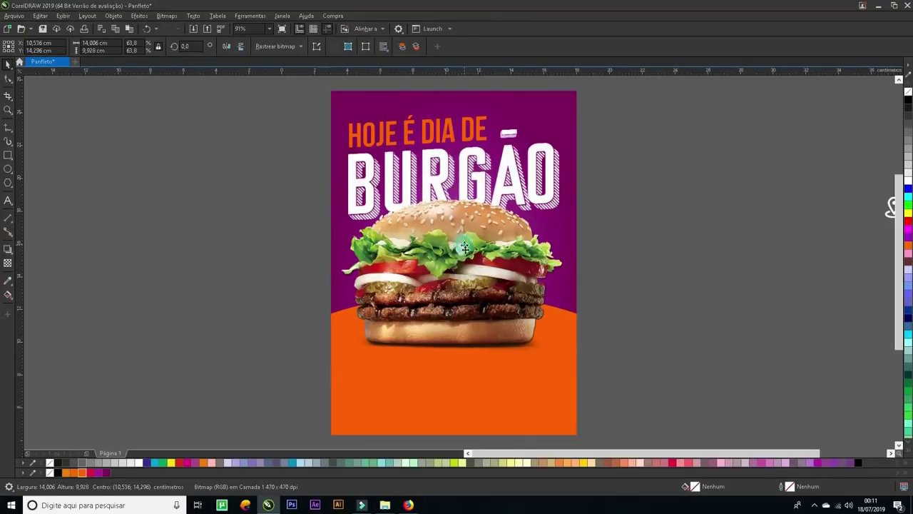
pyautogui.moveTo(464, 249); pyautogui.dragTo(481, 280)
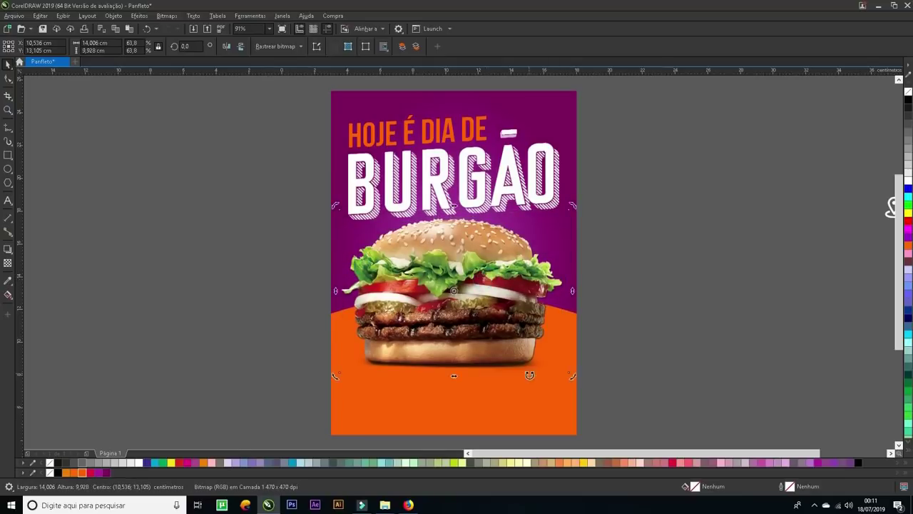
# - Lower the upper edge of the orange shape behind the burger, reducing its height to about 8.13 cm
pyautogui.click(521, 412)
pyautogui.click(495, 398)
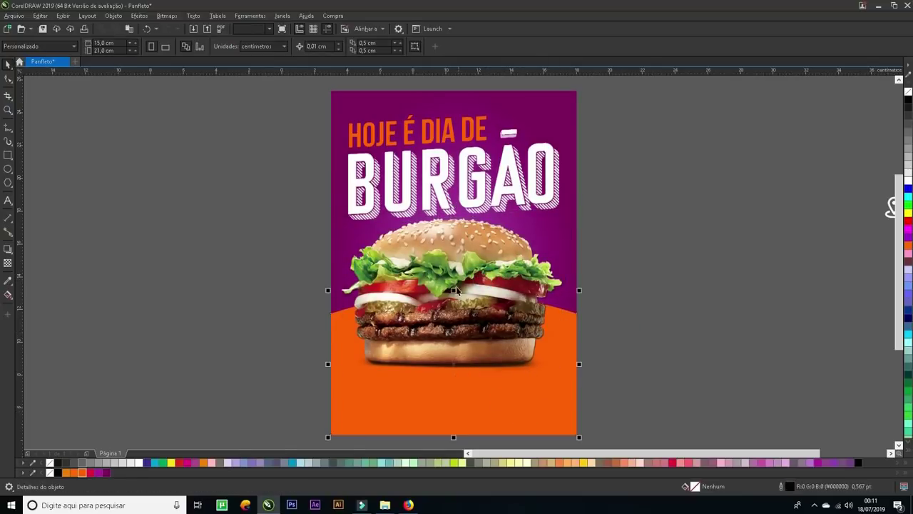
pyautogui.moveTo(456, 286); pyautogui.dragTo(452, 302)
pyautogui.click(452, 297)
pyautogui.click(453, 292)
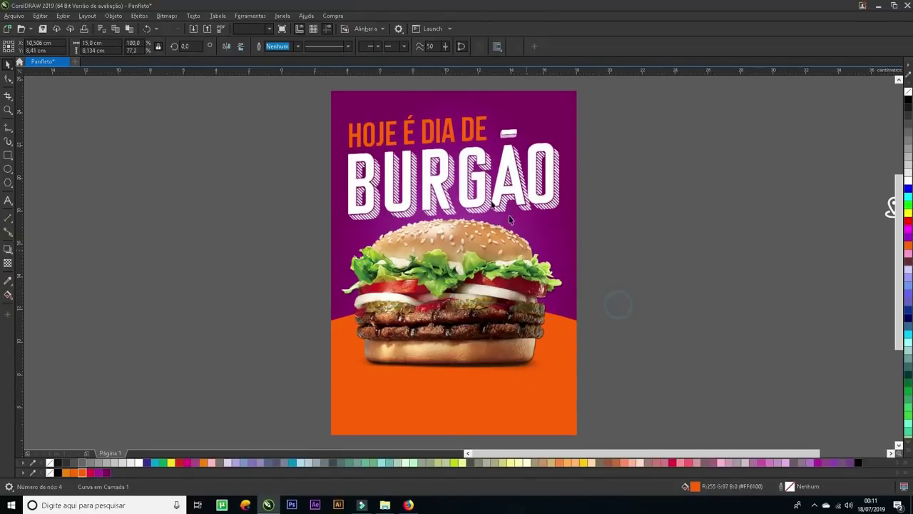
# - Move the BURGÃO title down so the bun overlaps its base, and lower the "HOJE É DIA DE" text about 0.8 cm
pyautogui.click(482, 182)
pyautogui.moveTo(482, 182); pyautogui.dragTo(482, 198)
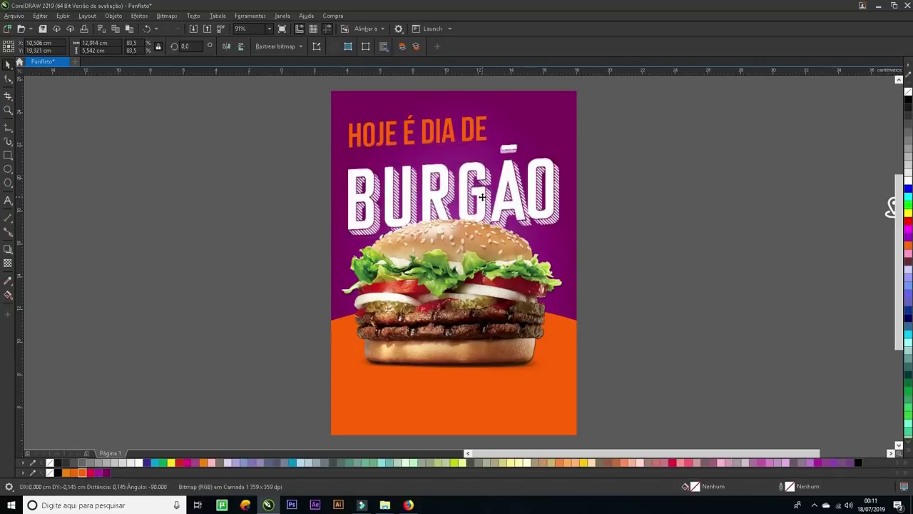
pyautogui.moveTo(472, 140); pyautogui.dragTo(471, 152)
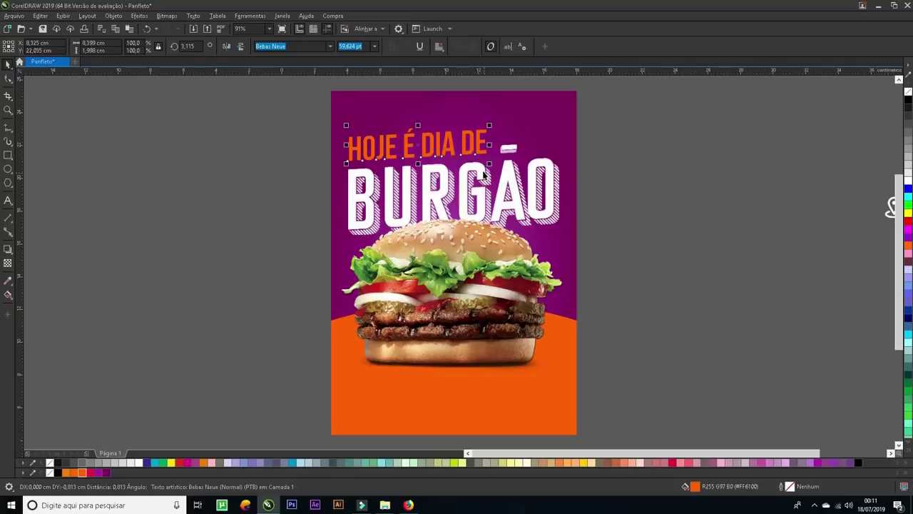
pyautogui.click(481, 174)
pyautogui.moveTo(481, 173); pyautogui.dragTo(482, 169)
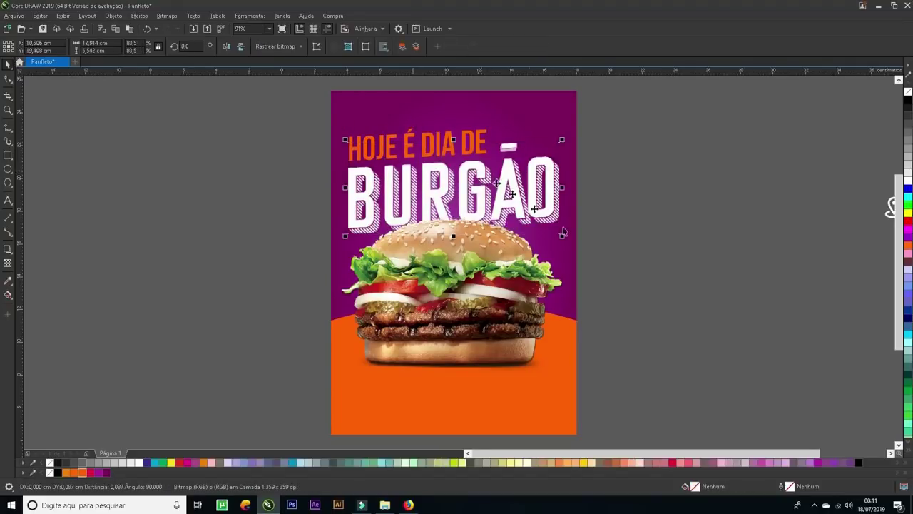
pyautogui.click(602, 246)
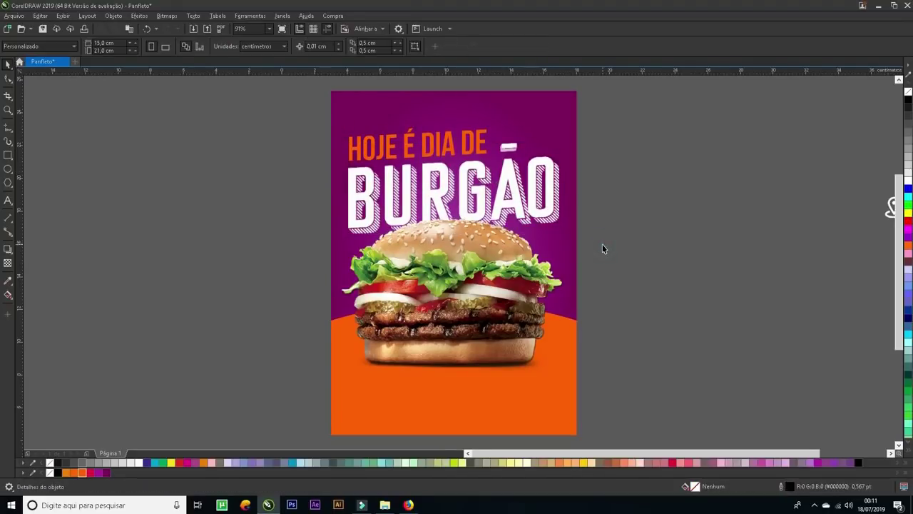
pyautogui.click(620, 262)
pyautogui.click(663, 268)
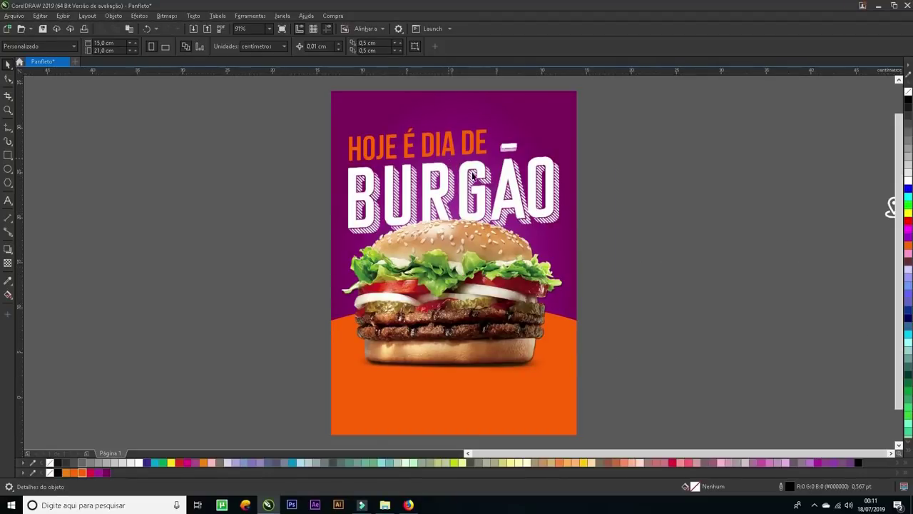
# - Bring the smoke image from beside the flyer onto the left part of the burger
pyautogui.scroll(-2, 523, 196)
pyautogui.moveTo(463, 154); pyautogui.dragTo(849, 381)
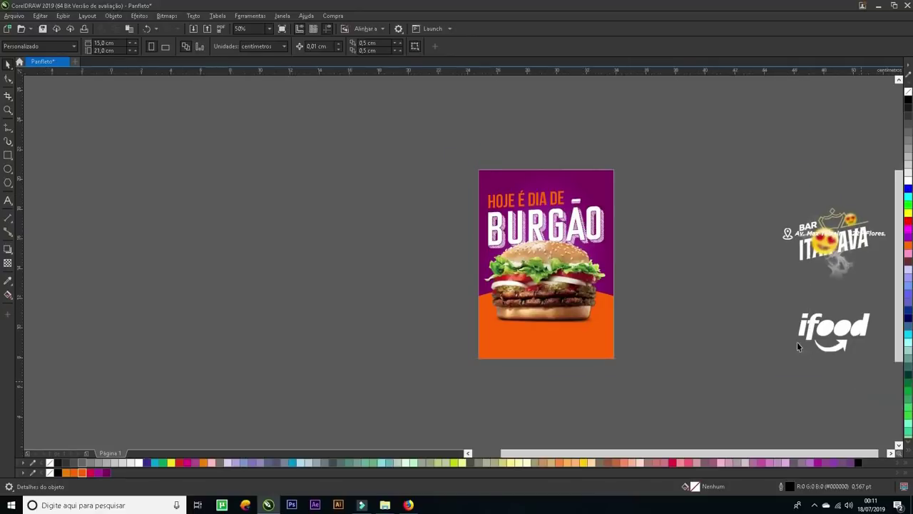
pyautogui.moveTo(761, 245); pyautogui.dragTo(221, 311)
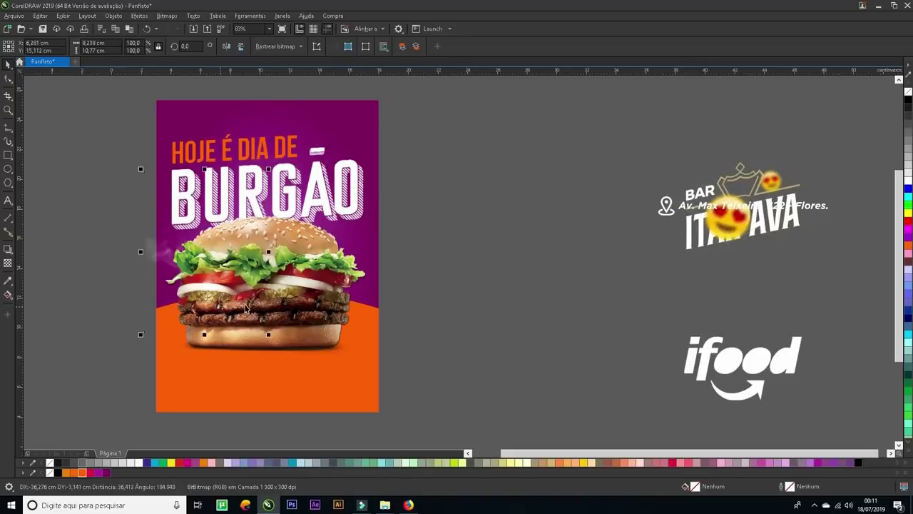
pyautogui.press('z')
pyautogui.moveTo(127, 147); pyautogui.dragTo(466, 405)
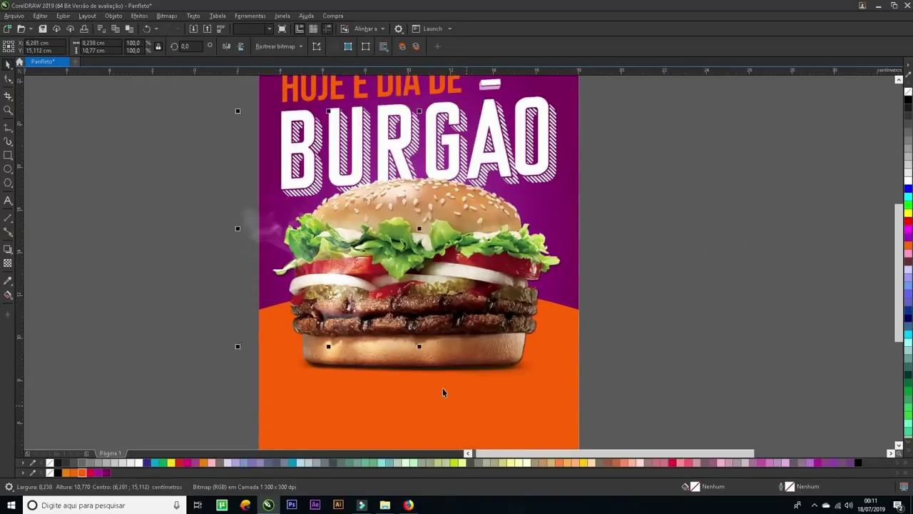
# - Fine-tune the smoke over the left half of the burger patties, centred at about X 7.3 cm, Y 15.1 cm
pyautogui.moveTo(347, 296); pyautogui.dragTo(339, 295)
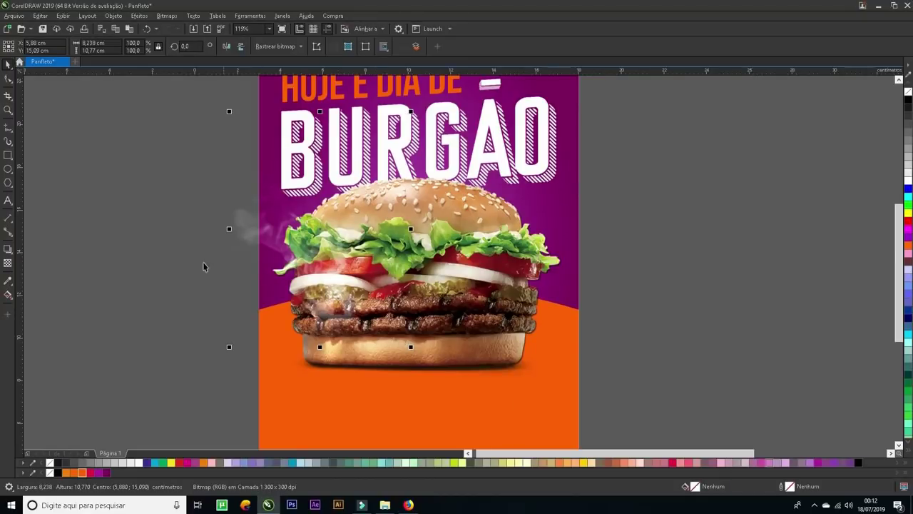
pyautogui.moveTo(276, 245); pyautogui.dragTo(280, 245)
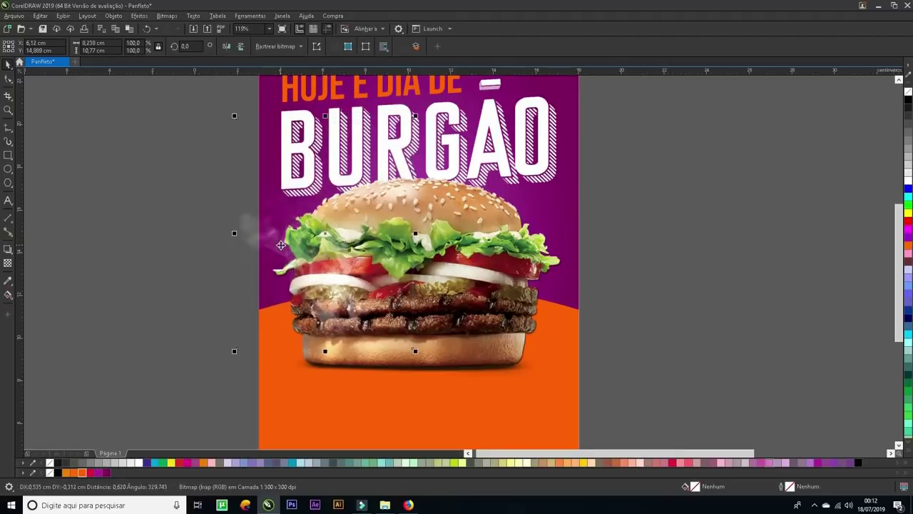
pyautogui.moveTo(341, 316); pyautogui.dragTo(338, 311)
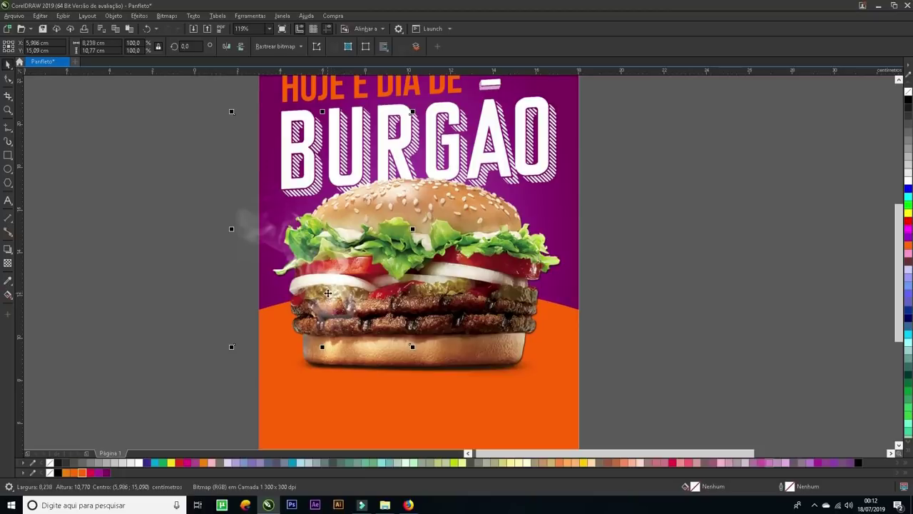
pyautogui.moveTo(269, 236); pyautogui.dragTo(372, 272)
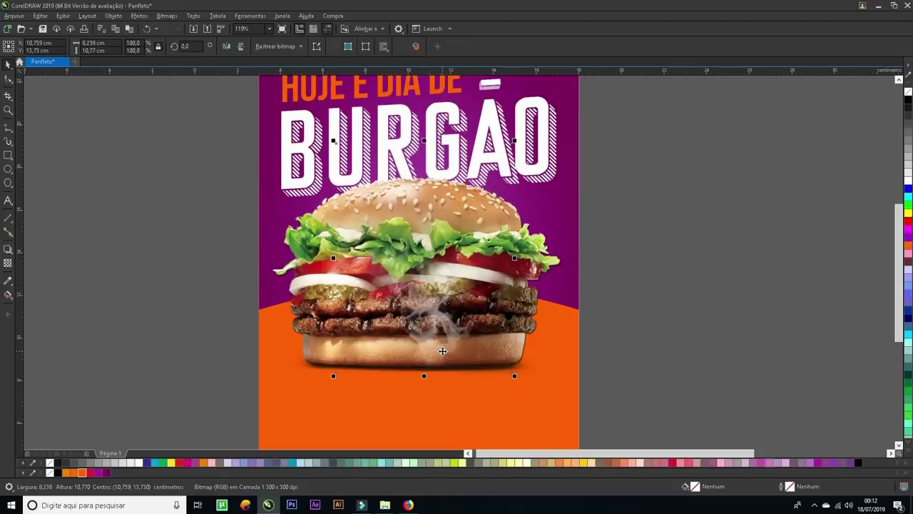
pyautogui.moveTo(443, 351); pyautogui.dragTo(368, 322)
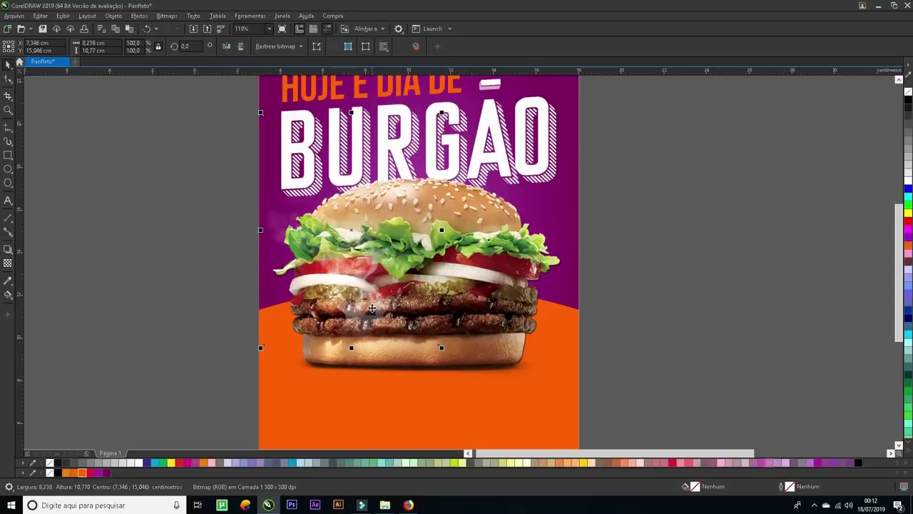
pyautogui.moveTo(372, 308); pyautogui.dragTo(372, 306)
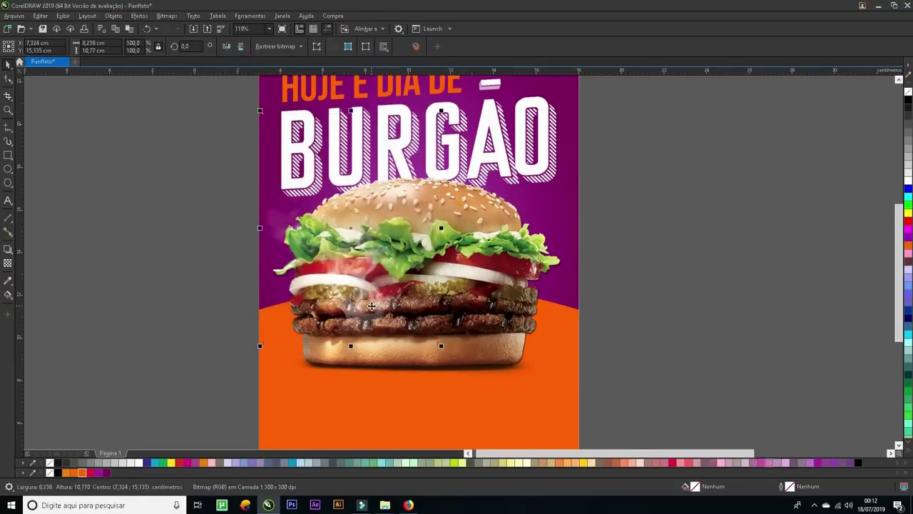
pyautogui.click(665, 272)
pyautogui.scroll(-2, 567, 226)
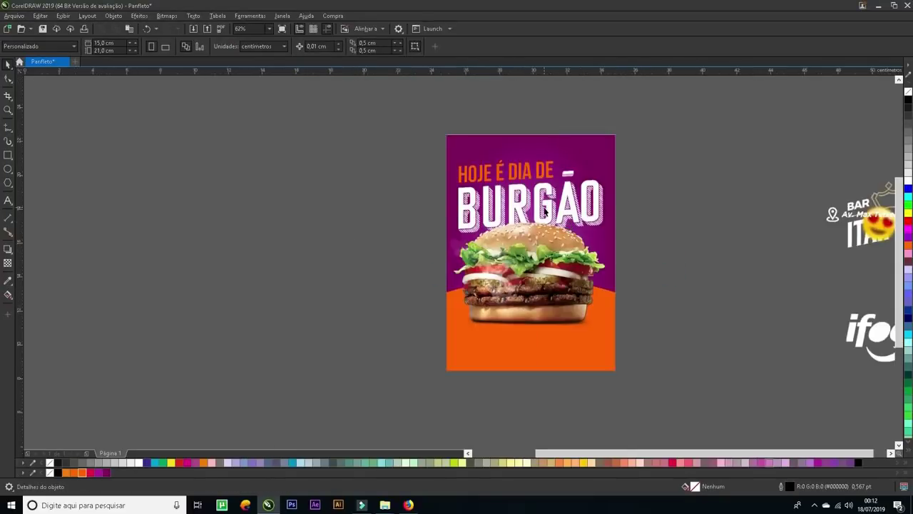
pyautogui.scroll(1, 405, 233)
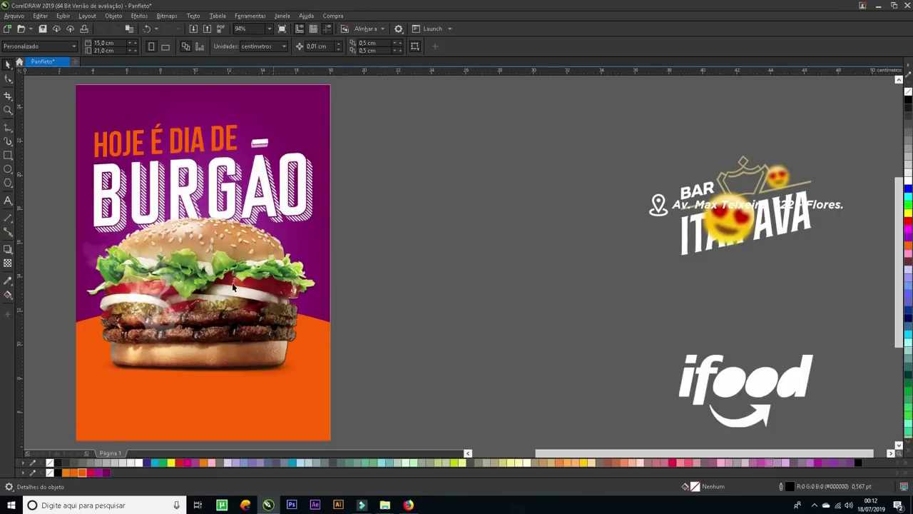
pyautogui.moveTo(197, 243); pyautogui.dragTo(326, 363)
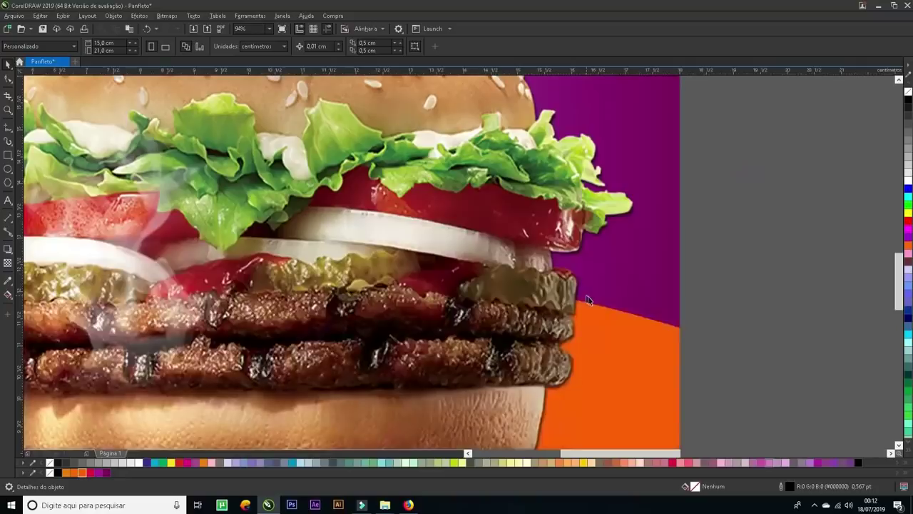
pyautogui.press('F4')
pyautogui.click(635, 281)
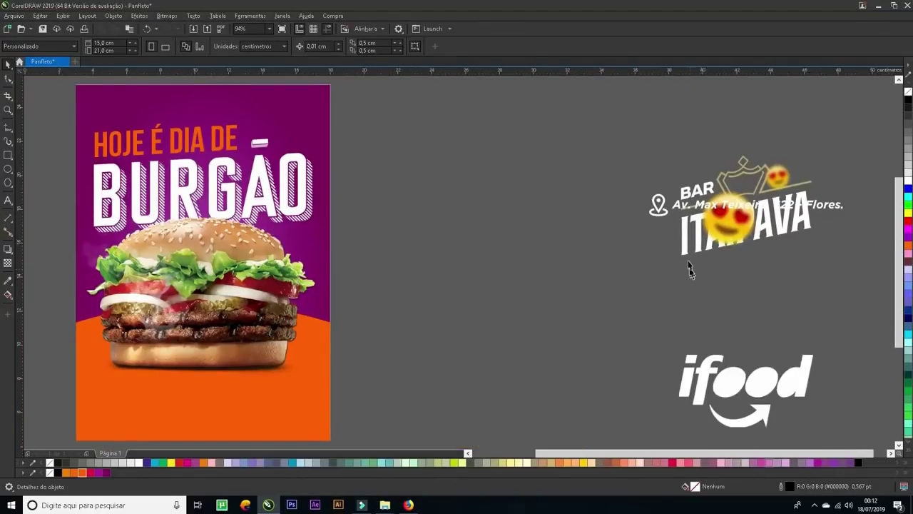
# - Move the Bar Itaipava logo into the empty area beside the flyer and shrink it to about 3.06 cm wide
pyautogui.moveTo(679, 251); pyautogui.dragTo(389, 241)
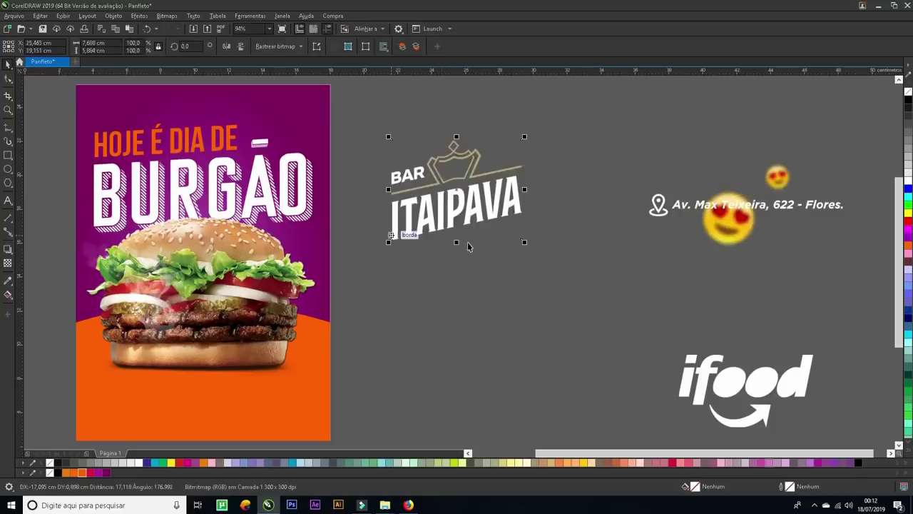
pyautogui.moveTo(468, 247); pyautogui.dragTo(468, 246)
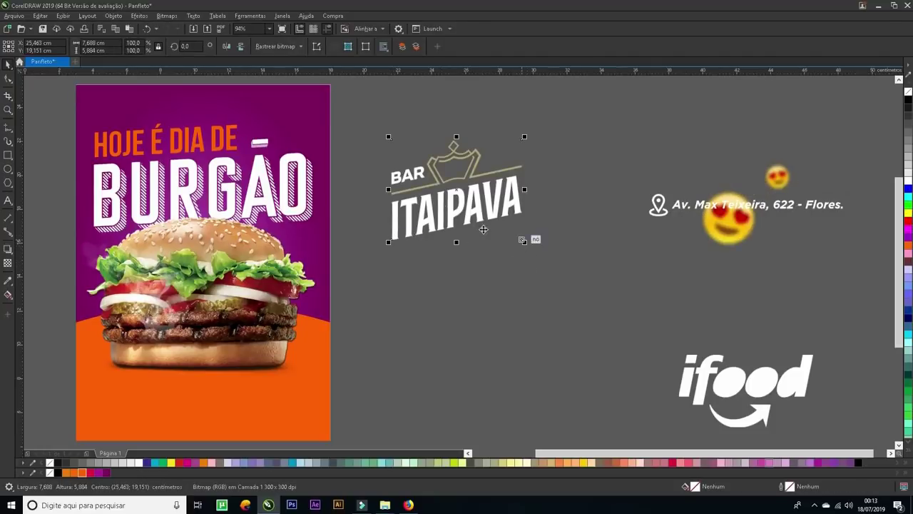
pyautogui.moveTo(524, 244); pyautogui.dragTo(486, 234)
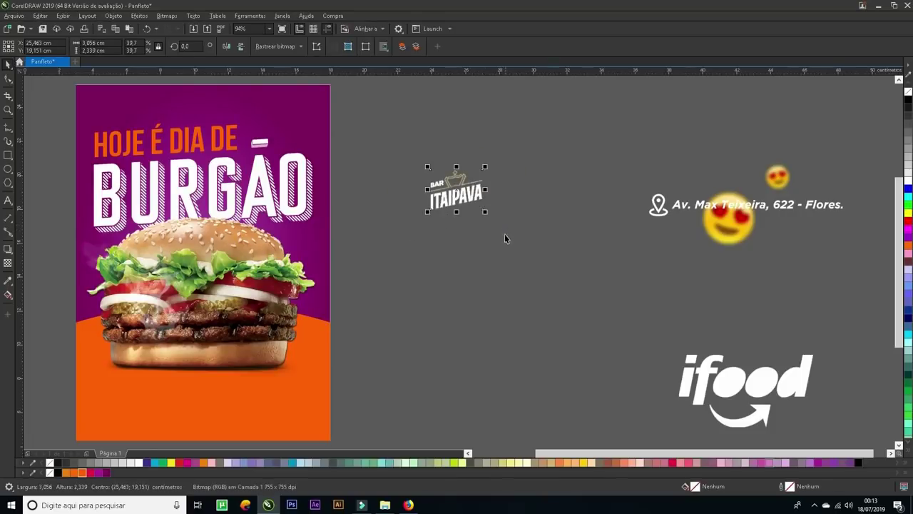
pyautogui.click(485, 216)
pyautogui.click(488, 212)
pyautogui.click(492, 247)
pyautogui.click(466, 192)
pyautogui.click(484, 215)
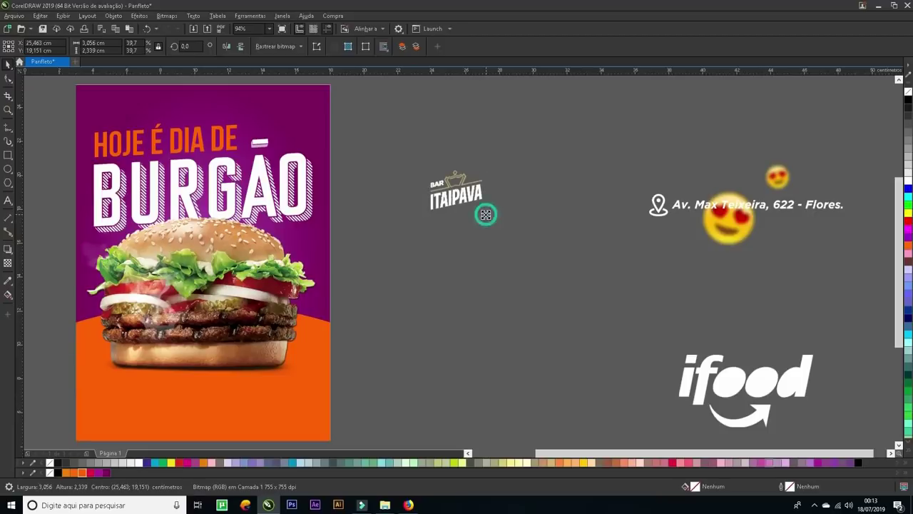
# - Place the Bar Itaipava logo in the flyer's upper-right corner and reduce it to about 2.16 cm wide
pyautogui.moveTo(484, 214); pyautogui.dragTo(305, 125)
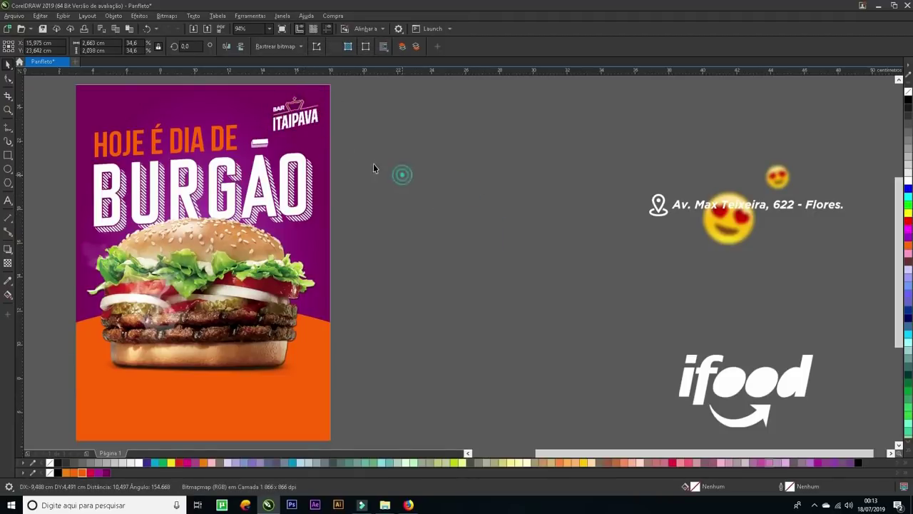
pyautogui.click(368, 231)
pyautogui.scroll(-3, 367, 236)
pyautogui.press('z')
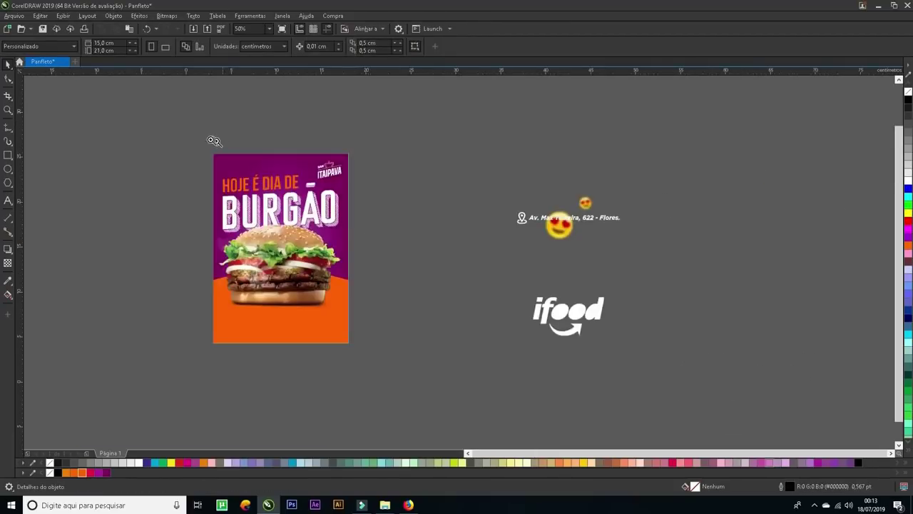
pyautogui.moveTo(211, 140); pyautogui.dragTo(382, 305)
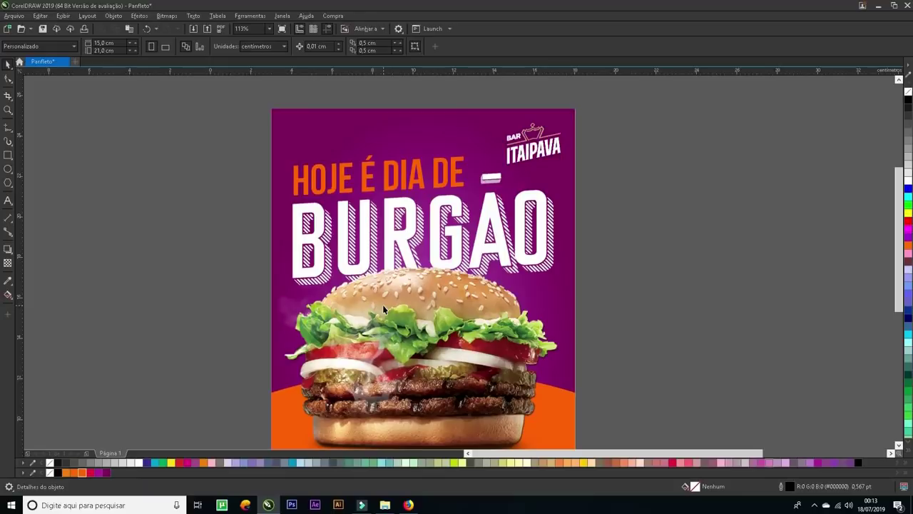
pyautogui.click(528, 154)
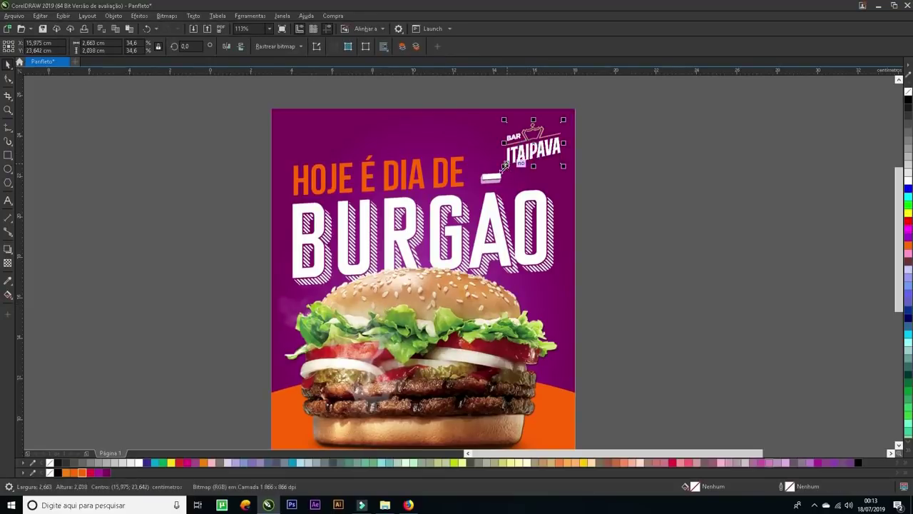
pyautogui.moveTo(512, 164); pyautogui.dragTo(517, 157)
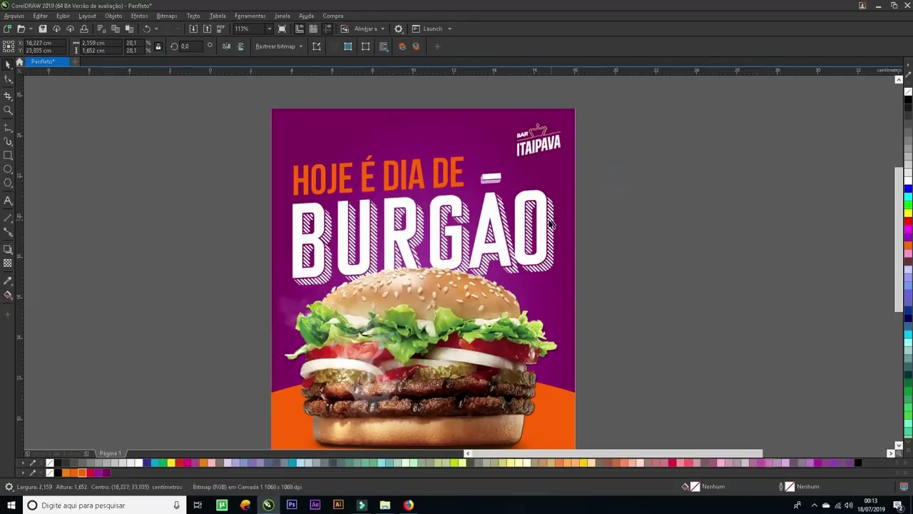
pyautogui.press('Escape')
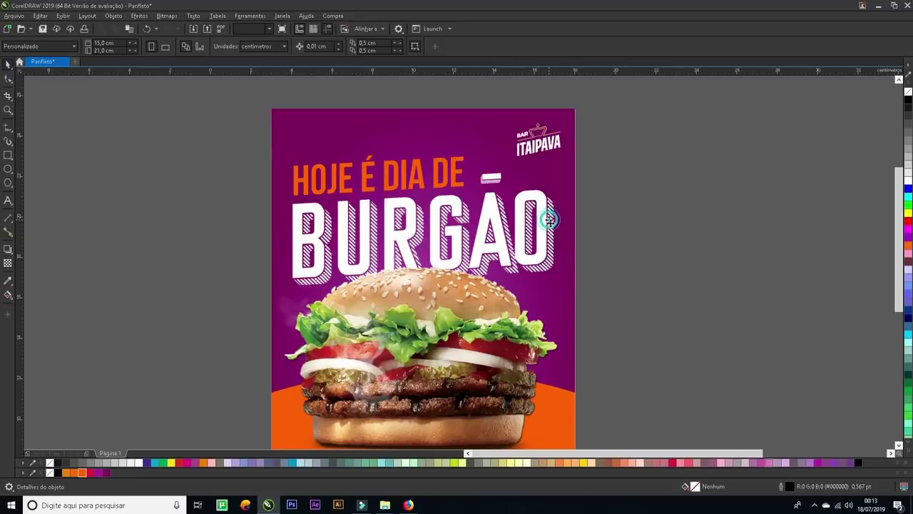
# - Shift the BURGÃO title slightly down, and lower the HOJE É DIA DE line by about 0.36 cm to follow it
pyautogui.click(548, 218)
pyautogui.moveTo(549, 225); pyautogui.dragTo(548, 231)
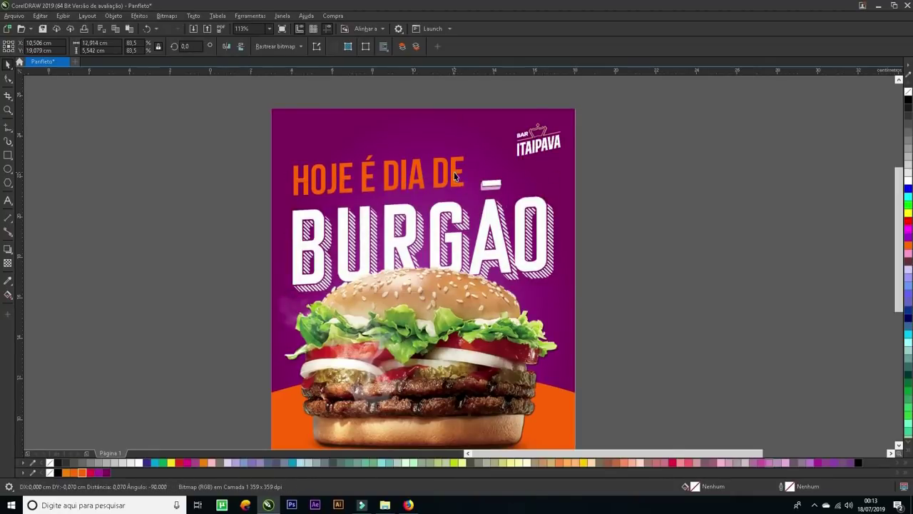
pyautogui.hotkey('ctrl', 'z')
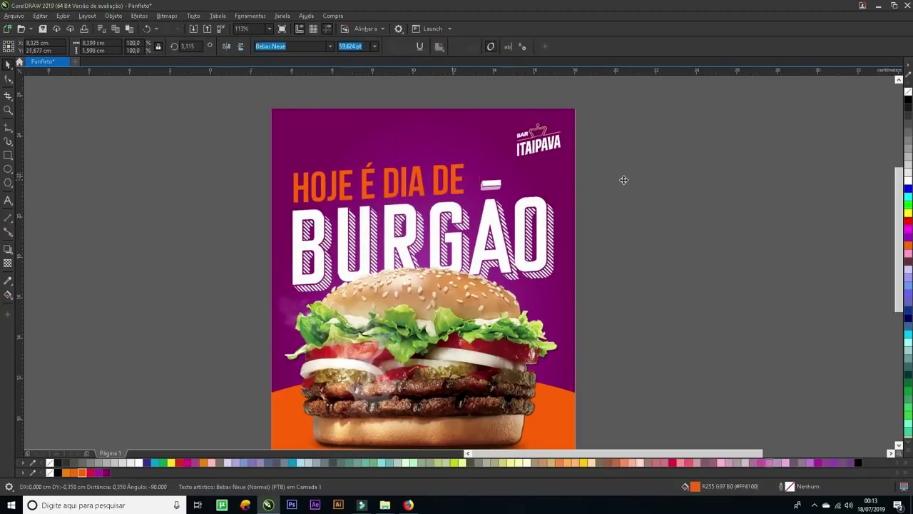
pyautogui.click(625, 180)
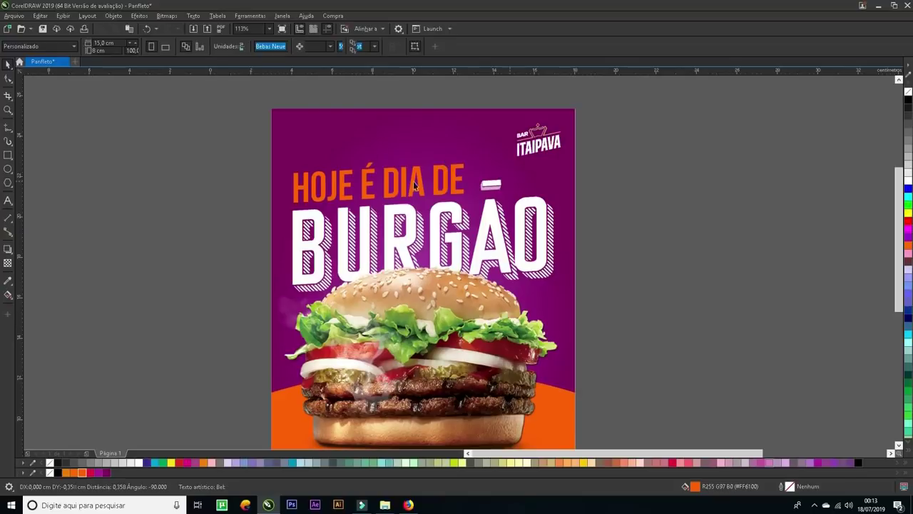
pyautogui.click(524, 149)
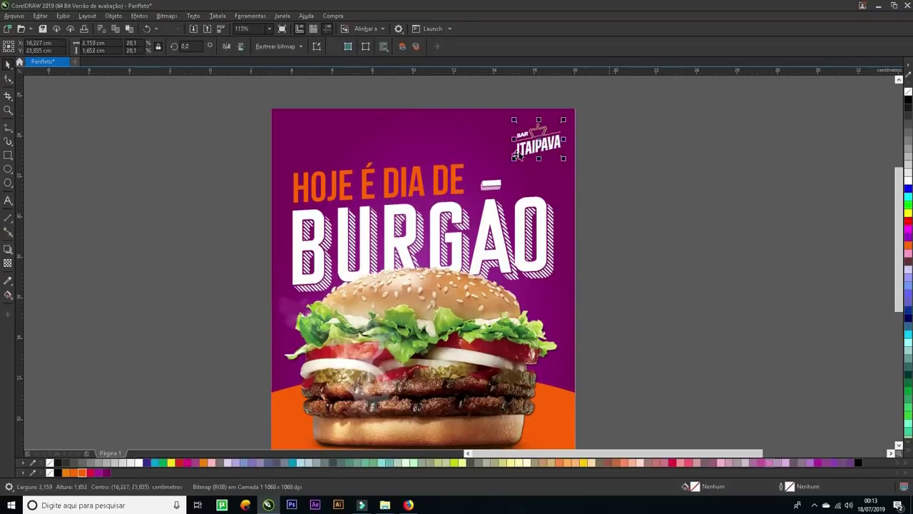
pyautogui.click(625, 172)
# - Place the iFood logo in the flyer's lower-right corner and shrink it to about 2.34 cm wide
pyautogui.scroll(-3, 469, 253)
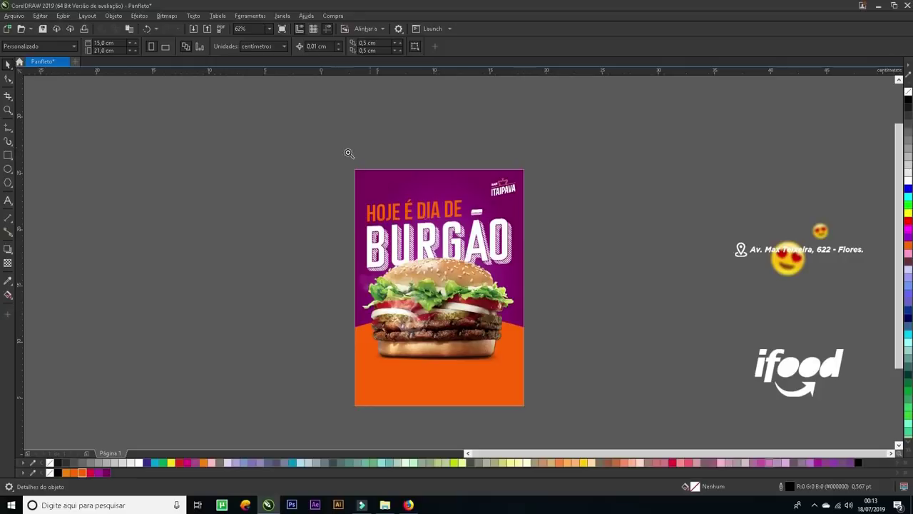
pyautogui.moveTo(347, 149); pyautogui.dragTo(869, 424)
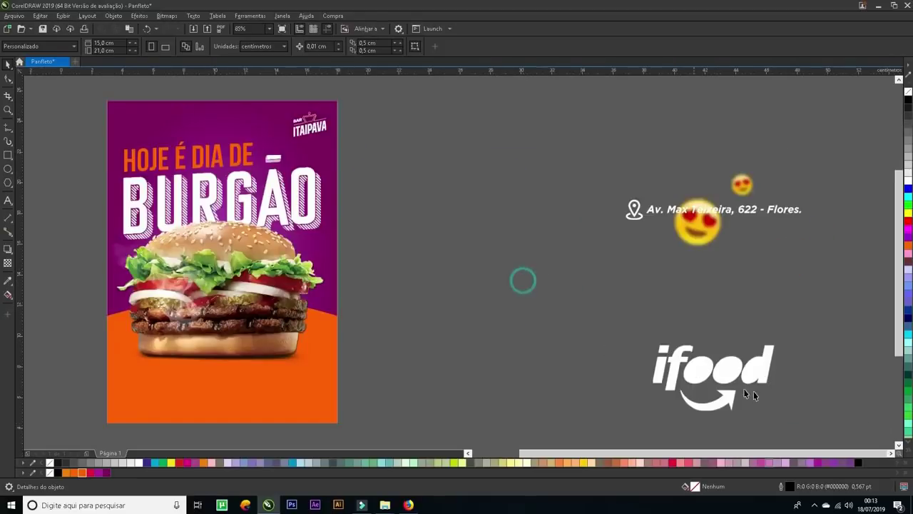
pyautogui.click(775, 414)
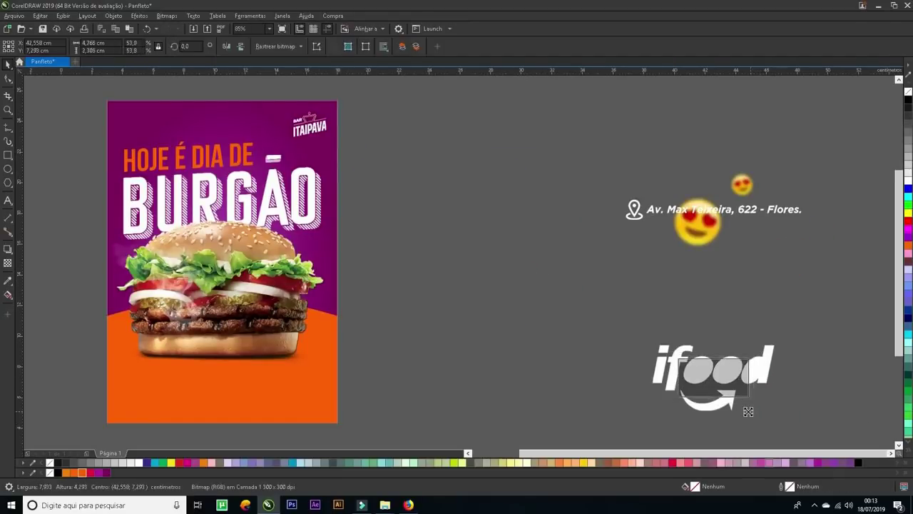
pyautogui.moveTo(748, 412); pyautogui.dragTo(739, 392)
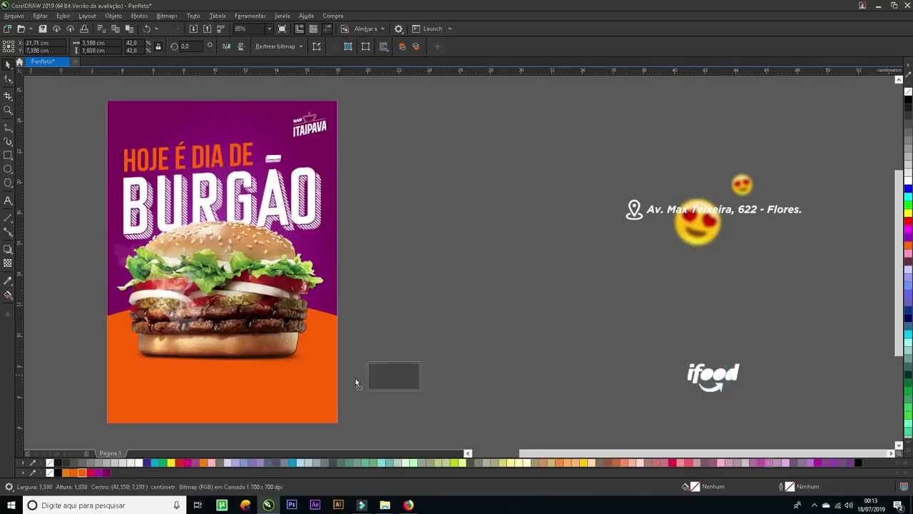
pyautogui.moveTo(355, 379); pyautogui.dragTo(309, 399)
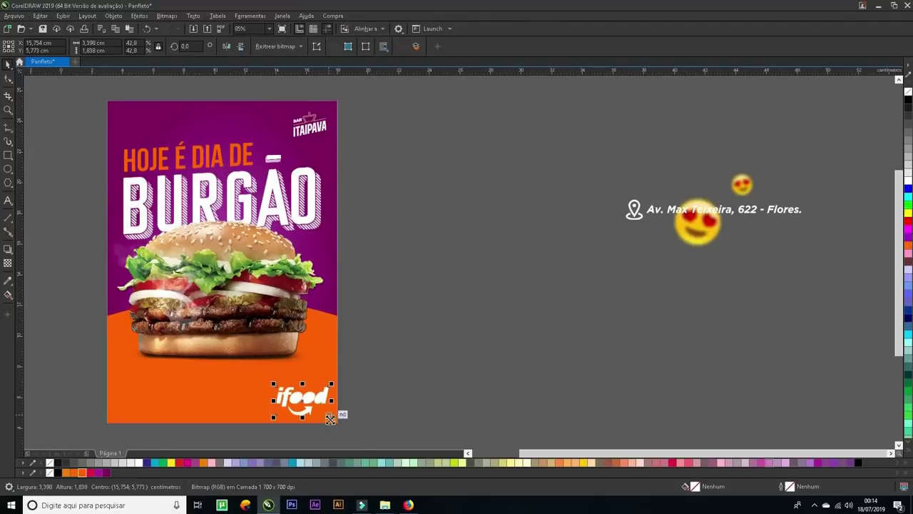
pyautogui.moveTo(331, 417); pyautogui.dragTo(318, 404)
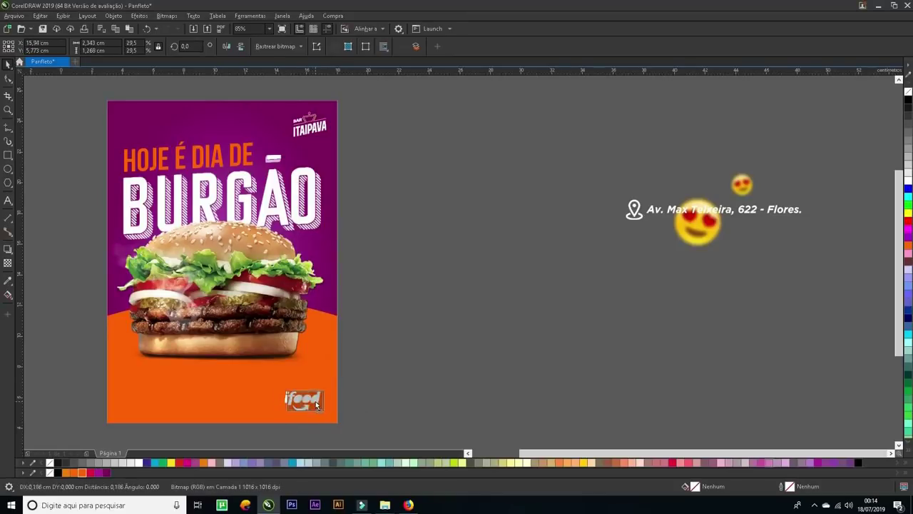
pyautogui.click(433, 410)
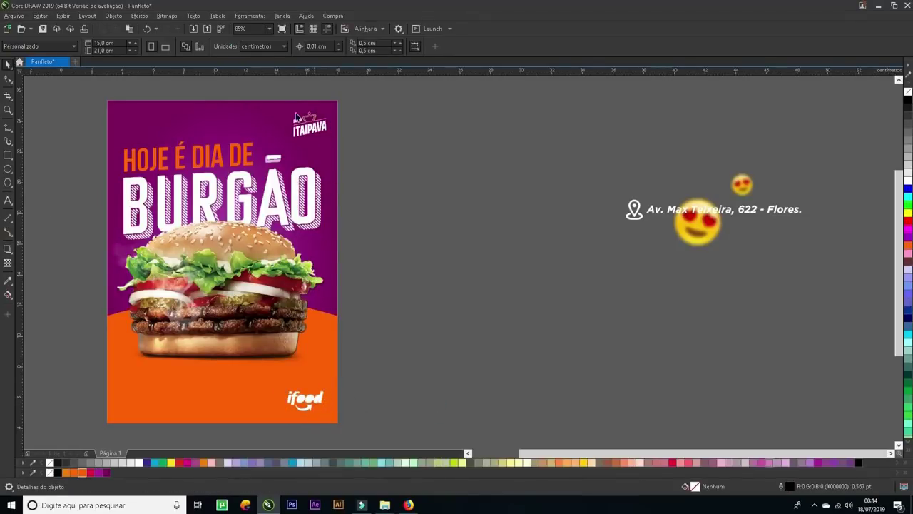
# - Nudge the Bar Itaipava logo left to about X 16.08 cm, roughly in line with the iFood logo below
pyautogui.moveTo(279, 103); pyautogui.dragTo(347, 152)
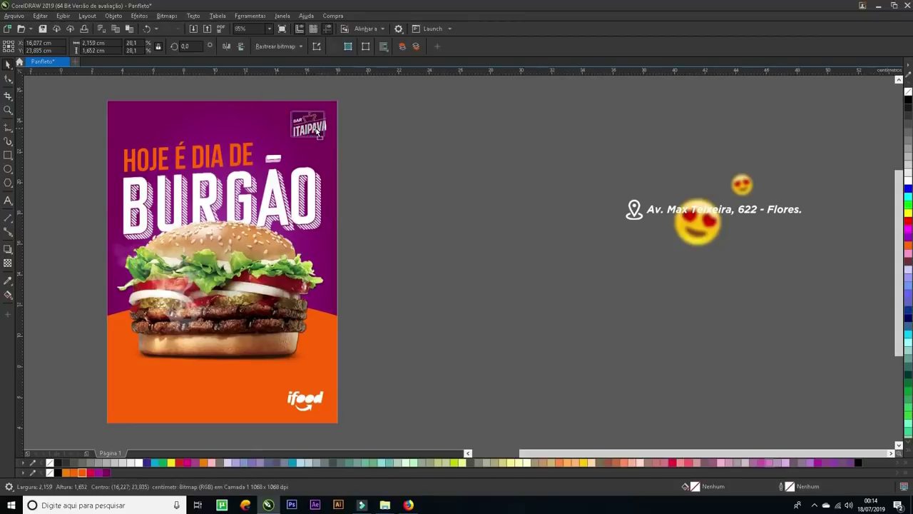
pyautogui.click(391, 182)
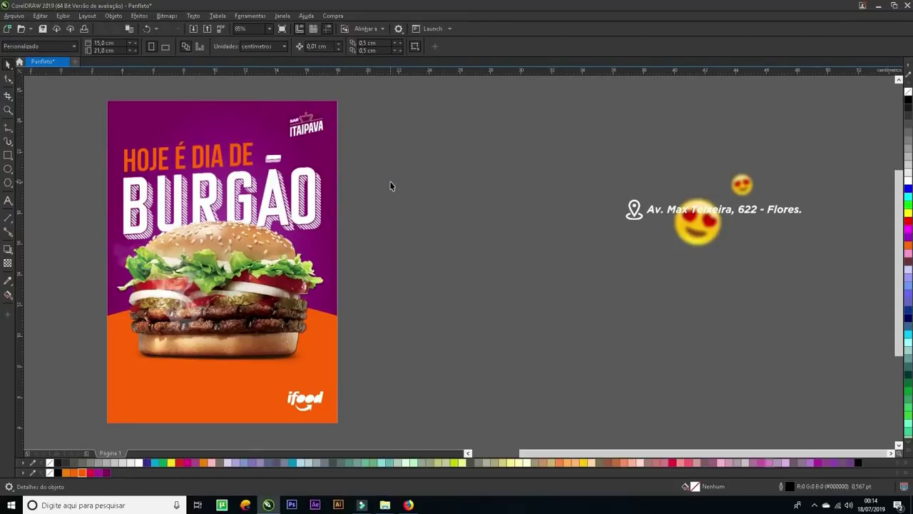
pyautogui.click(426, 252)
# - Place the street-address line with its location pin in the flyer's lower-left corner, shrunk to about 6.03 cm wide
pyautogui.click(654, 211)
pyautogui.moveTo(653, 211); pyautogui.dragTo(216, 427)
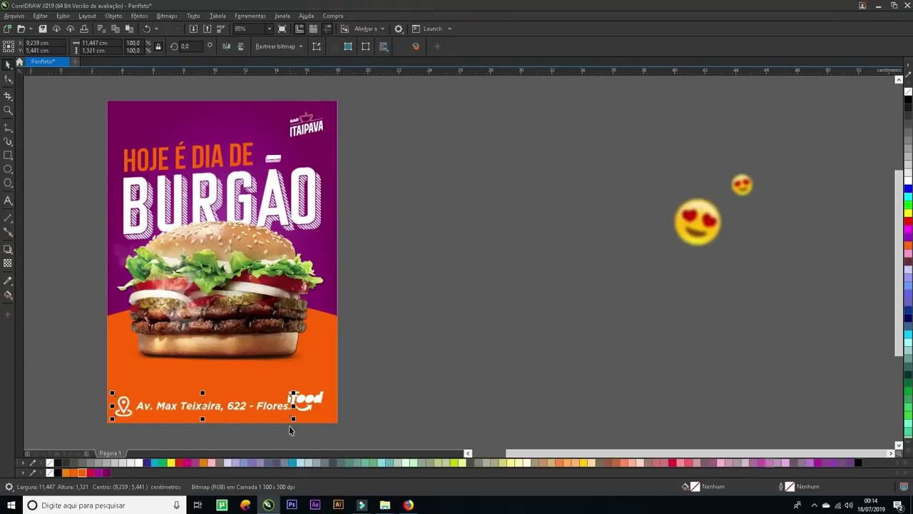
pyautogui.moveTo(292, 421); pyautogui.dragTo(208, 432)
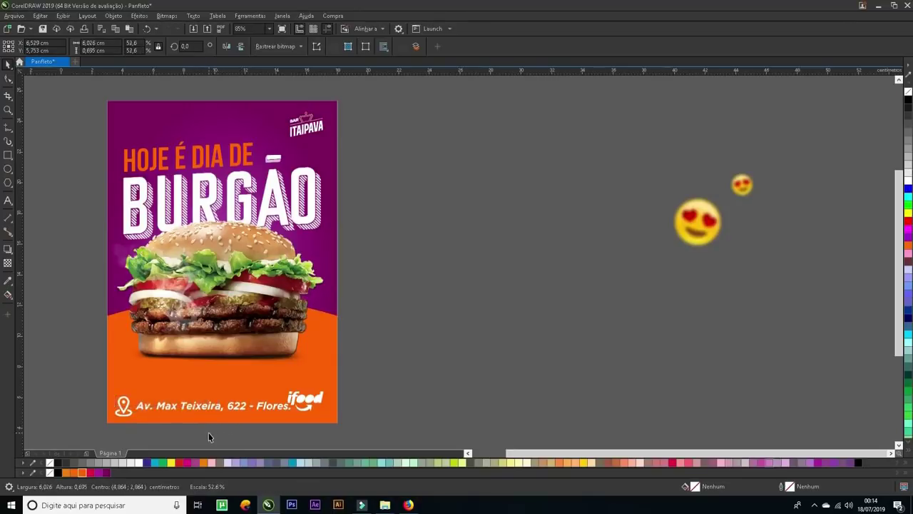
pyautogui.moveTo(197, 402); pyautogui.dragTo(198, 406)
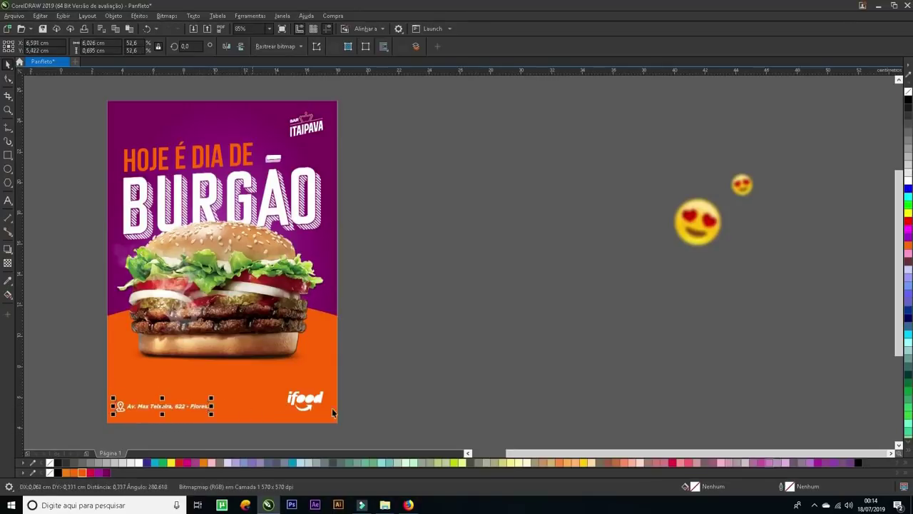
pyautogui.click(371, 410)
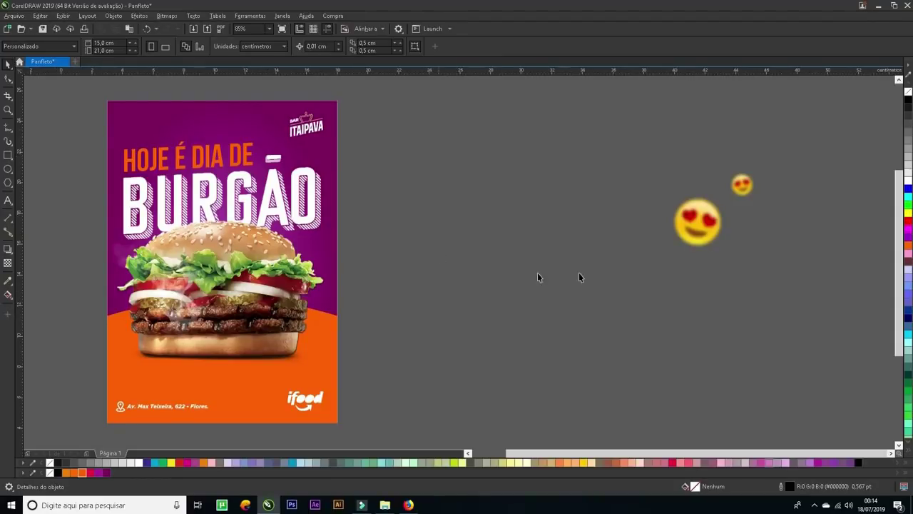
# - Bring the heart-eyes emoji image closer to the flyer and place a duplicate of it below and to its right
pyautogui.moveTo(706, 229); pyautogui.dragTo(439, 231)
pyautogui.scroll(1, 585, 286)
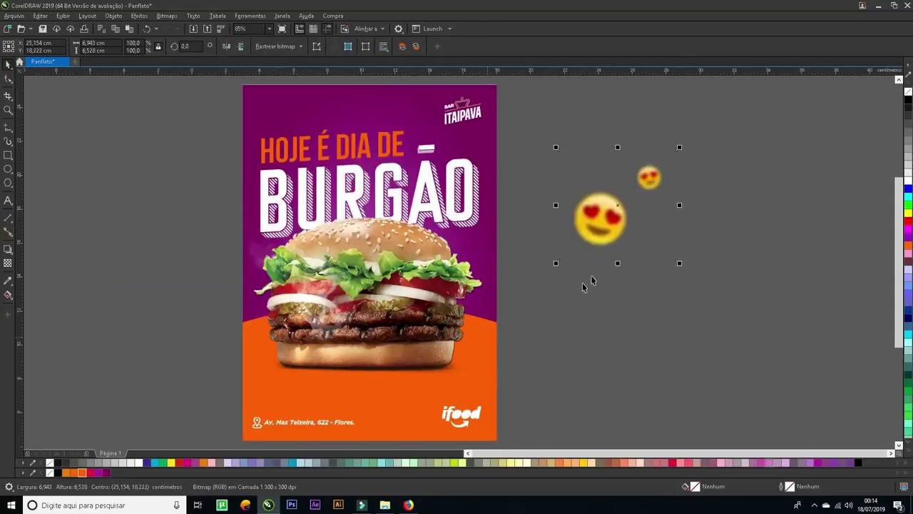
pyautogui.moveTo(583, 285); pyautogui.dragTo(579, 283)
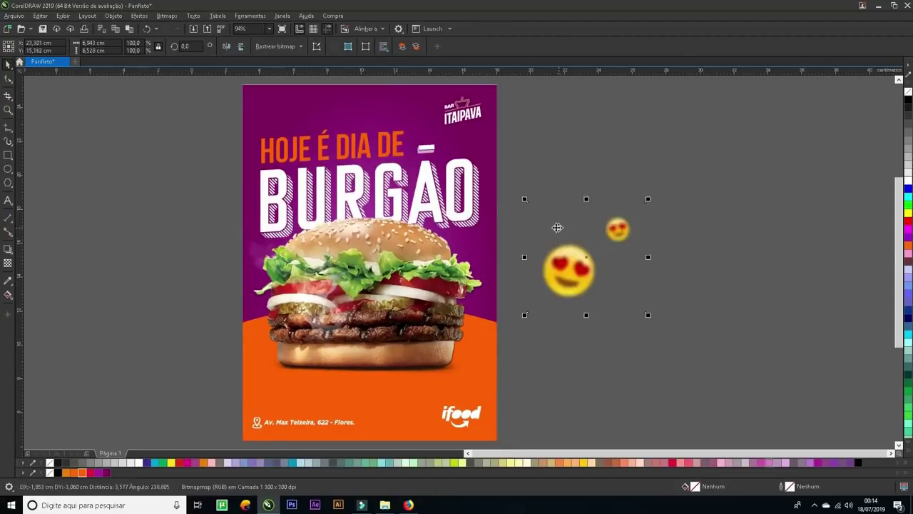
pyautogui.click(556, 163)
pyautogui.click(578, 274)
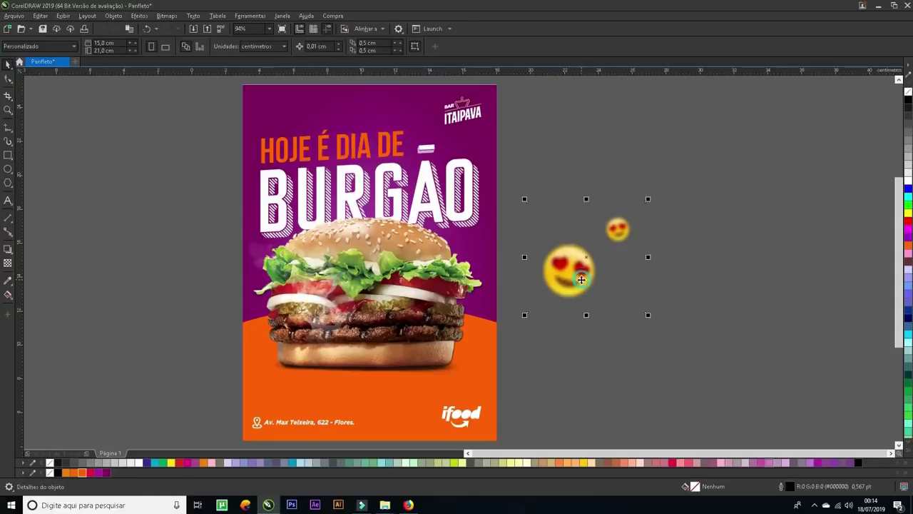
pyautogui.moveTo(578, 275); pyautogui.dragTo(683, 331)
pyautogui.rightClick(682, 331)
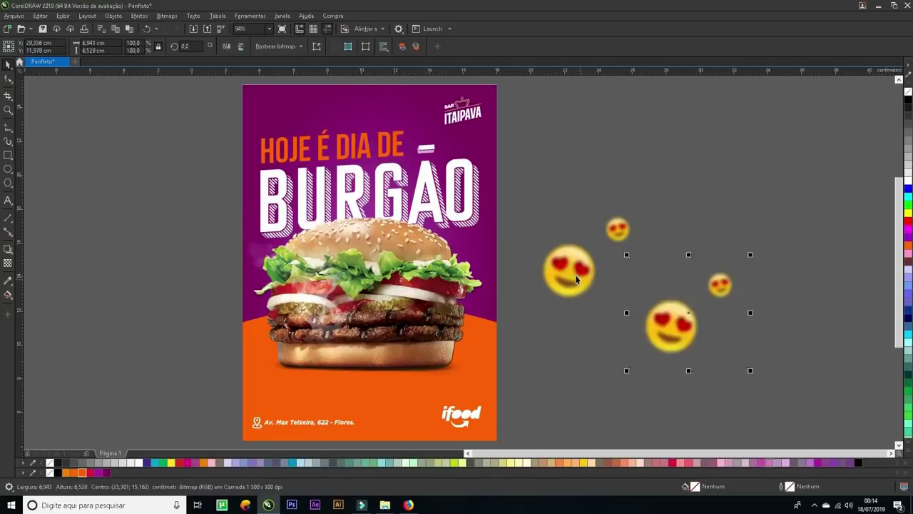
# - Crop the two emoji images with the Shape tool, leaving the large emoji in the original and the small one in the copy
pyautogui.moveTo(608, 207); pyautogui.dragTo(607, 205)
pyautogui.press('F10')
pyautogui.moveTo(611, 171); pyautogui.dragTo(596, 311)
pyautogui.click(685, 348)
pyautogui.moveTo(595, 222); pyautogui.dragTo(750, 309)
pyautogui.press('space')
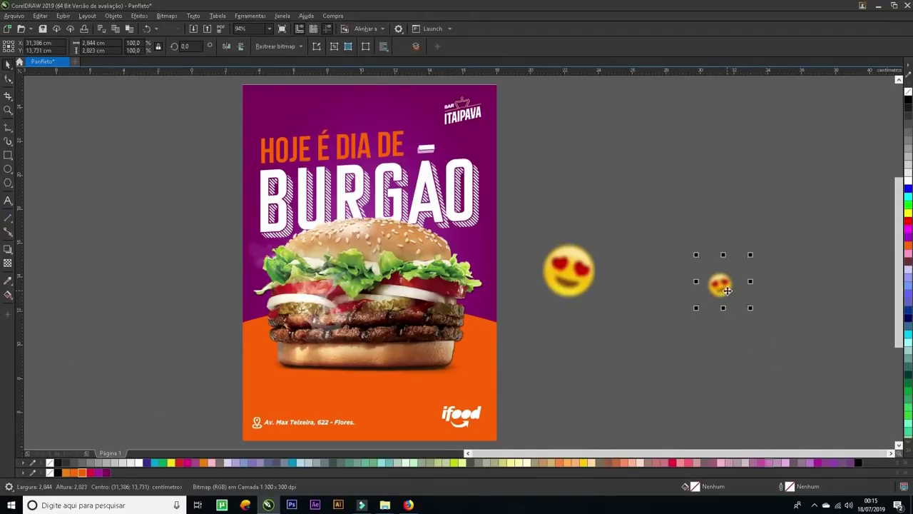
# - Place the small emoji across the flyer's top edge at about X 7.02 cm and PowerClip it inside the purple background
pyautogui.moveTo(728, 290); pyautogui.dragTo(311, 95)
pyautogui.rightClick(312, 96)
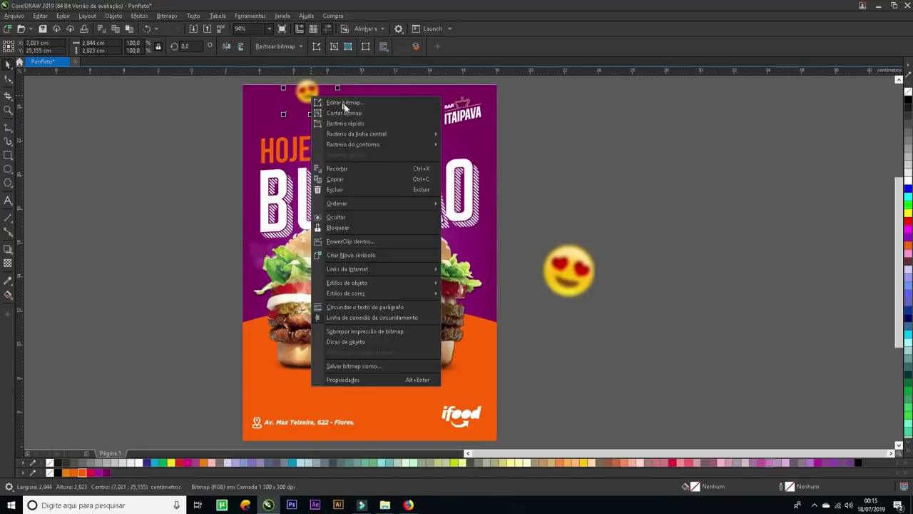
pyautogui.click(369, 241)
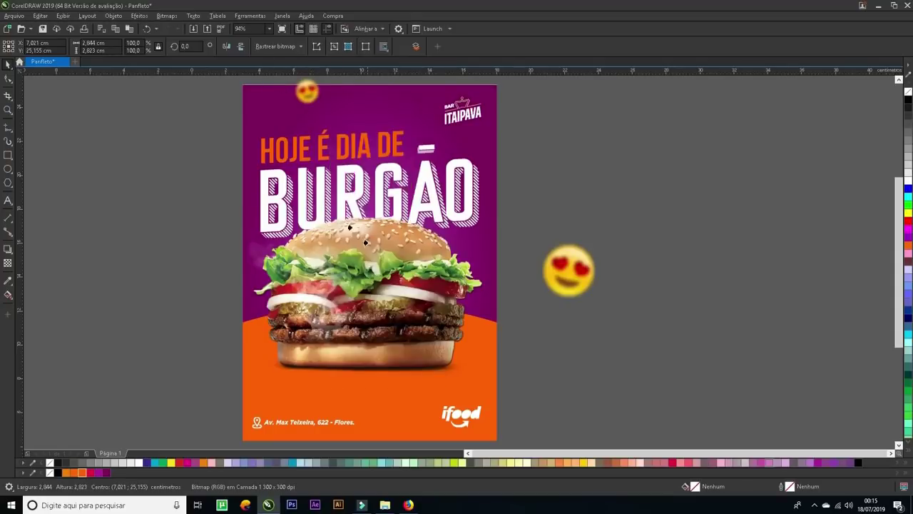
pyautogui.click(249, 96)
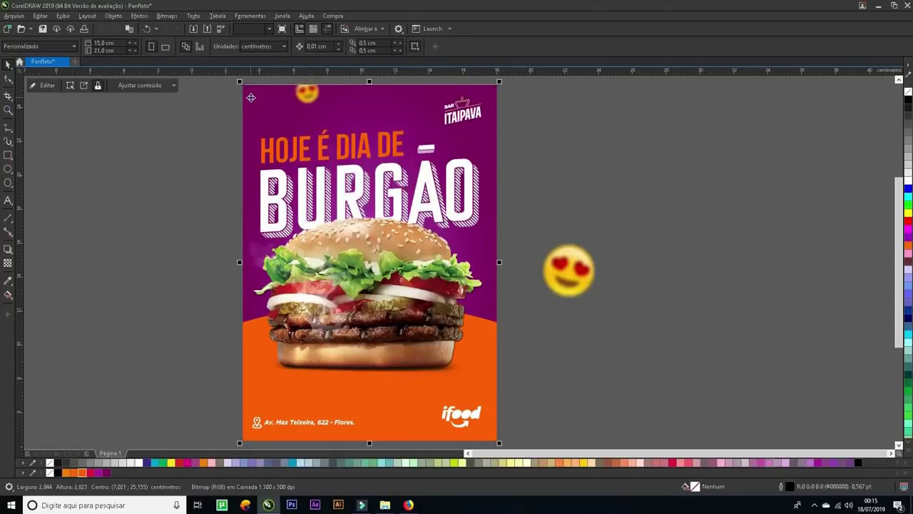
pyautogui.click(621, 174)
# - Position the large emoji over the burger's lower-right edge at about X 14.99 cm, Y 10.14 cm, and scale its image to 88%
pyautogui.click(577, 280)
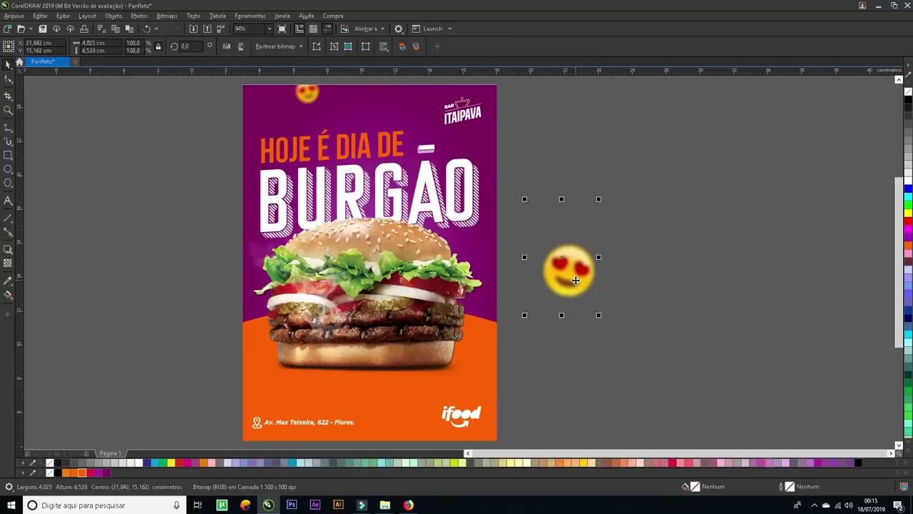
pyautogui.moveTo(573, 269); pyautogui.dragTo(454, 358)
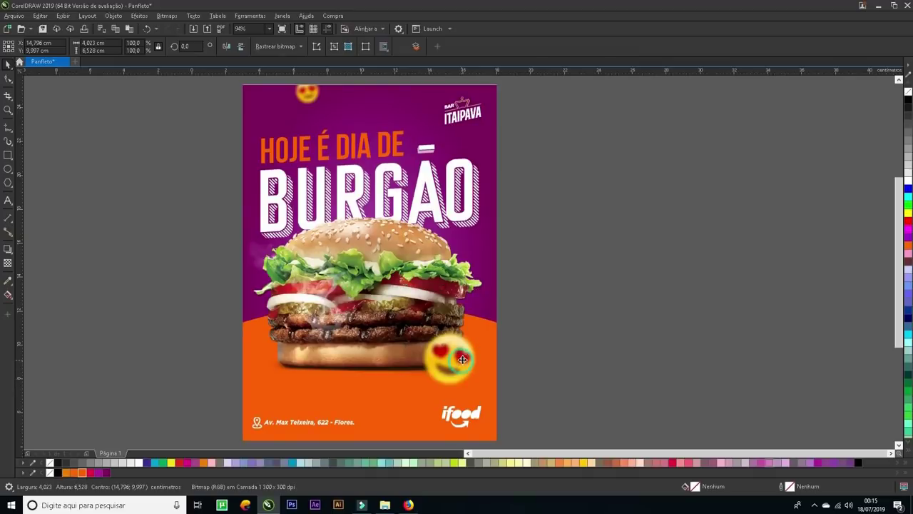
pyautogui.moveTo(462, 358); pyautogui.dragTo(465, 364)
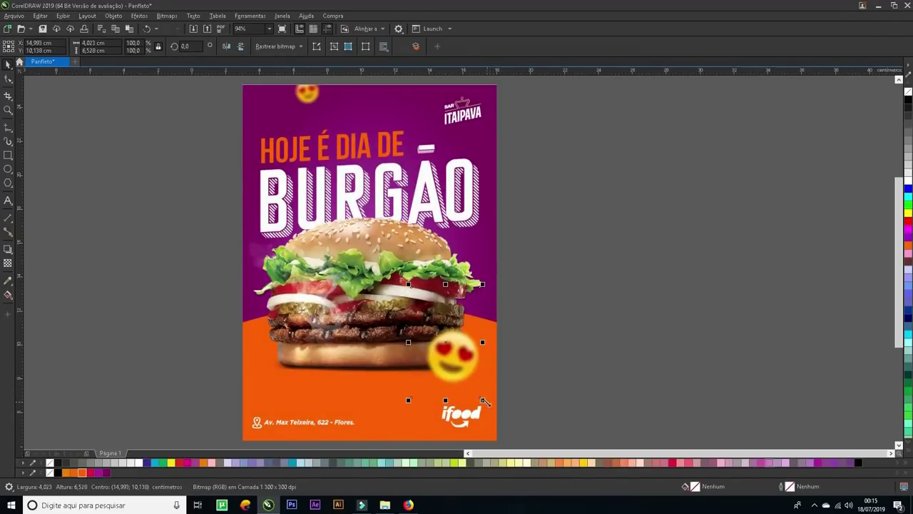
pyautogui.moveTo(482, 399); pyautogui.dragTo(480, 403)
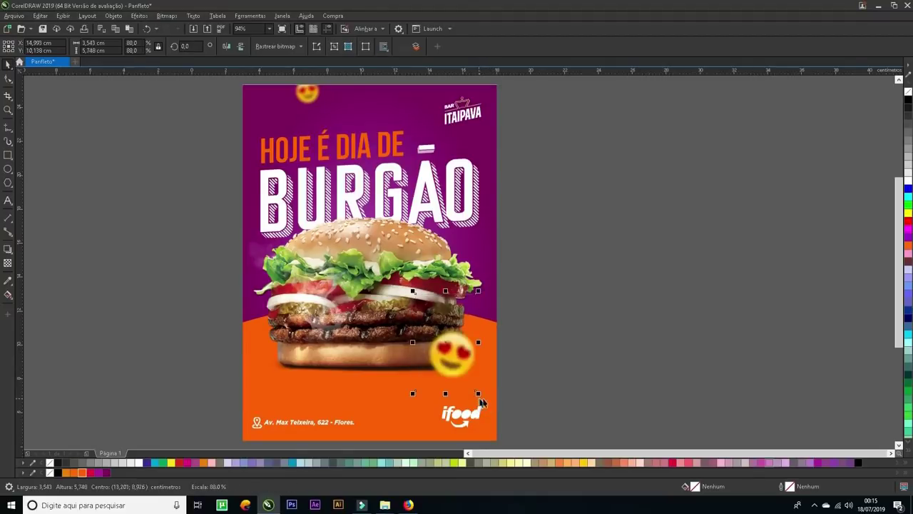
pyautogui.click(579, 385)
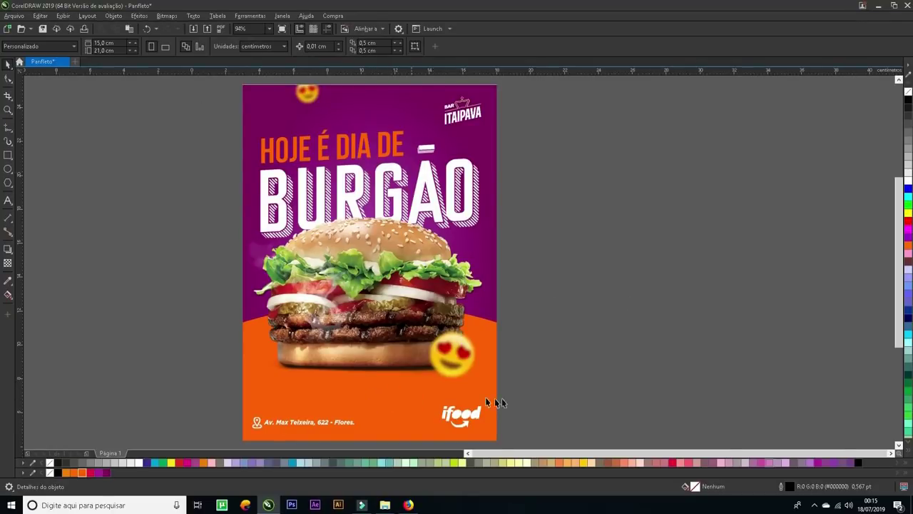
pyautogui.click(358, 256)
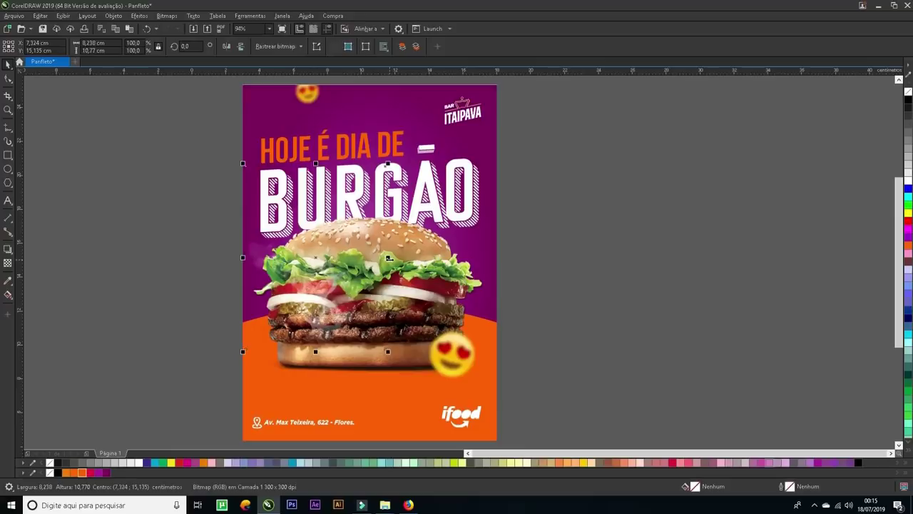
pyautogui.click(597, 318)
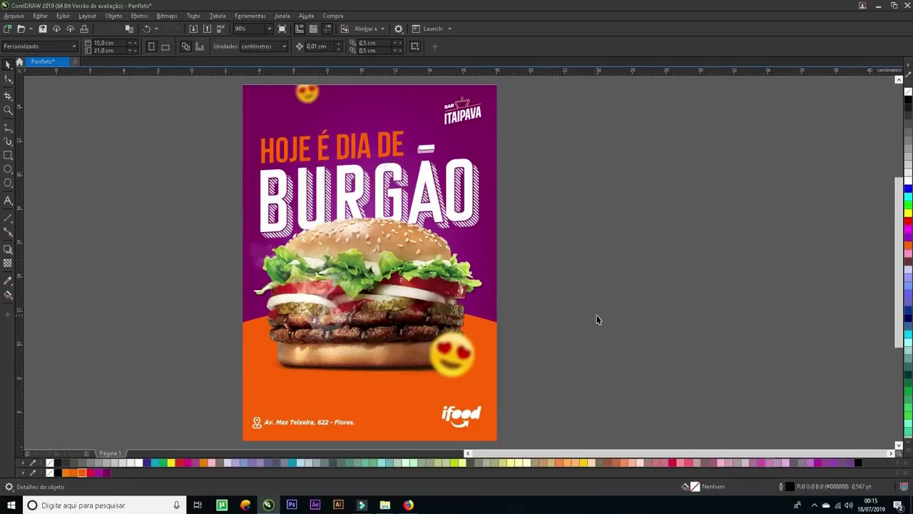
# - Add the artistic text "100% CARNE CASEIRA" in the empty area beside the flyer
pyautogui.click(8, 200)
pyautogui.click(583, 233)
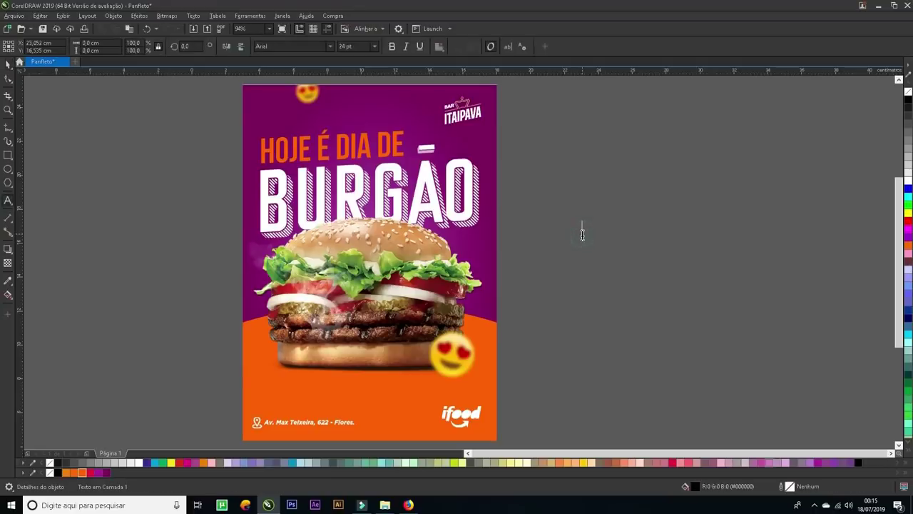
pyautogui.write('100')
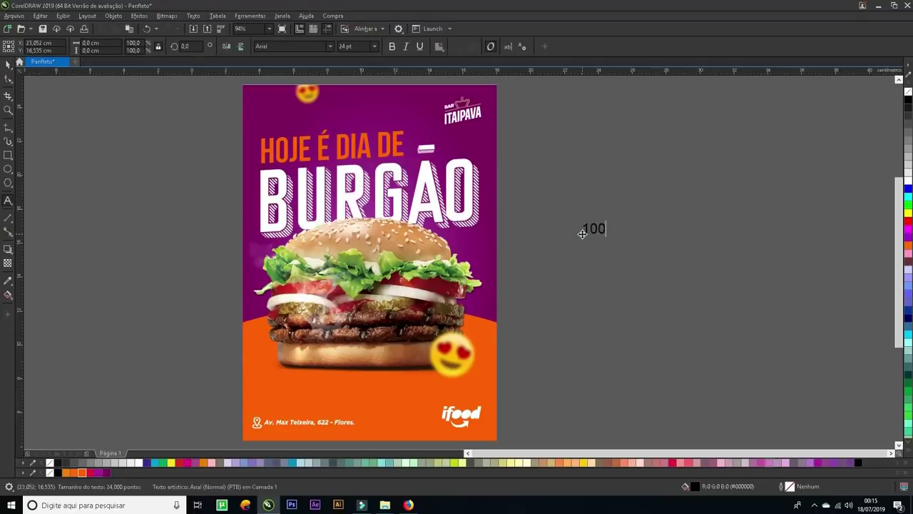
pyautogui.write('%')
pyautogui.write('CARNE CASEIRA')
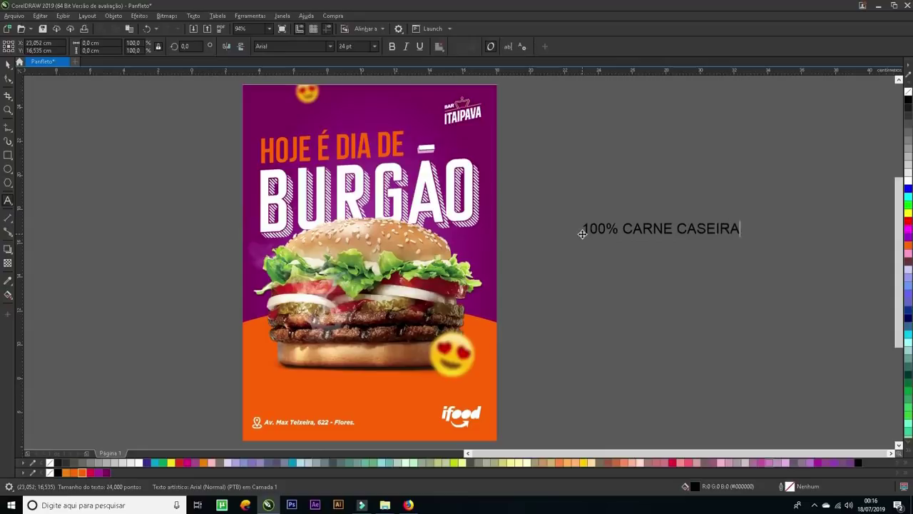
# - Set the "100% CARNE CASEIRA" text in Dax-Regular and place it below the burger at about 16.9 pt
pyautogui.click(7, 63)
pyautogui.click(331, 46)
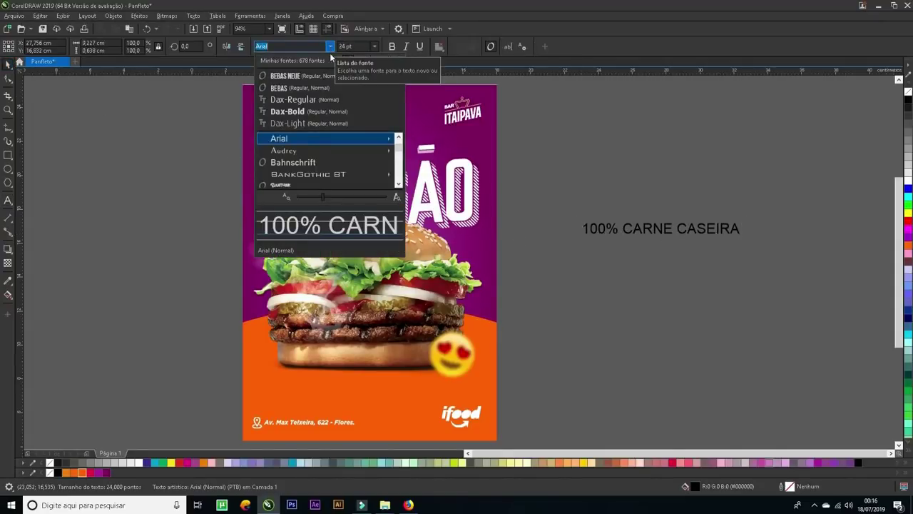
pyautogui.click(322, 99)
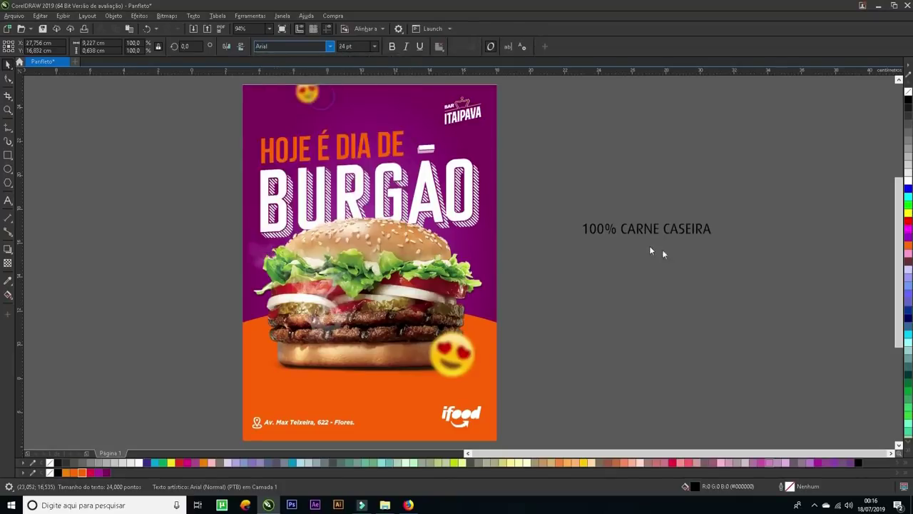
pyautogui.moveTo(717, 241); pyautogui.dragTo(410, 393)
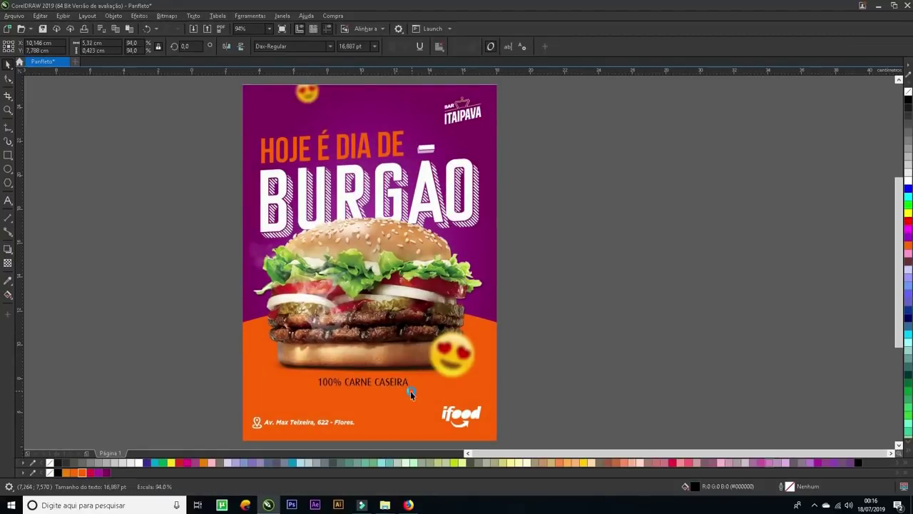
# - Restyle "100% CARNE CASEIRA" in Dax-Medium at about 15.4 pt with the dark purple fill C36 M100 Y9 K45
pyautogui.click(330, 45)
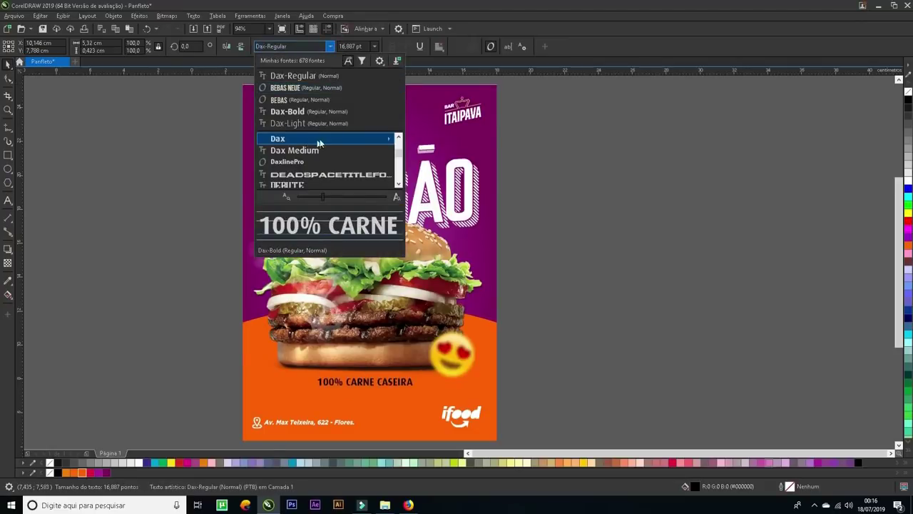
pyautogui.moveTo(382, 138)
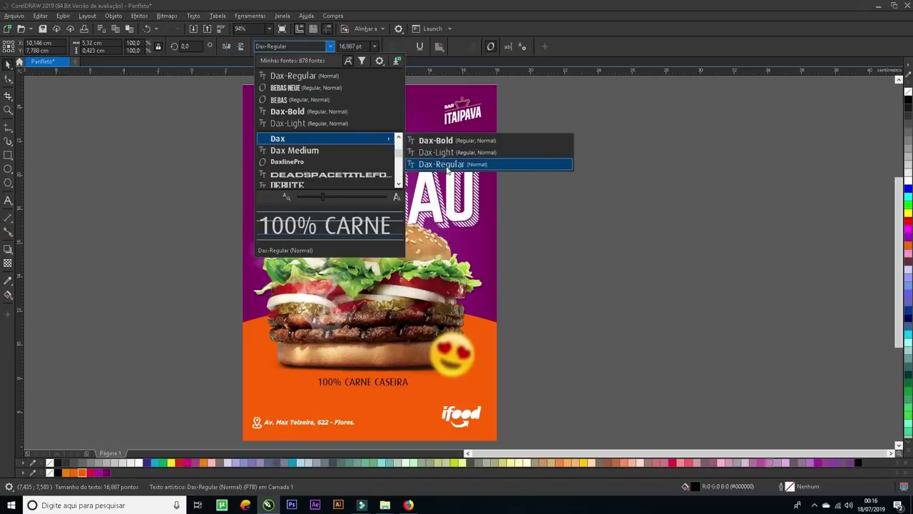
pyautogui.click(343, 150)
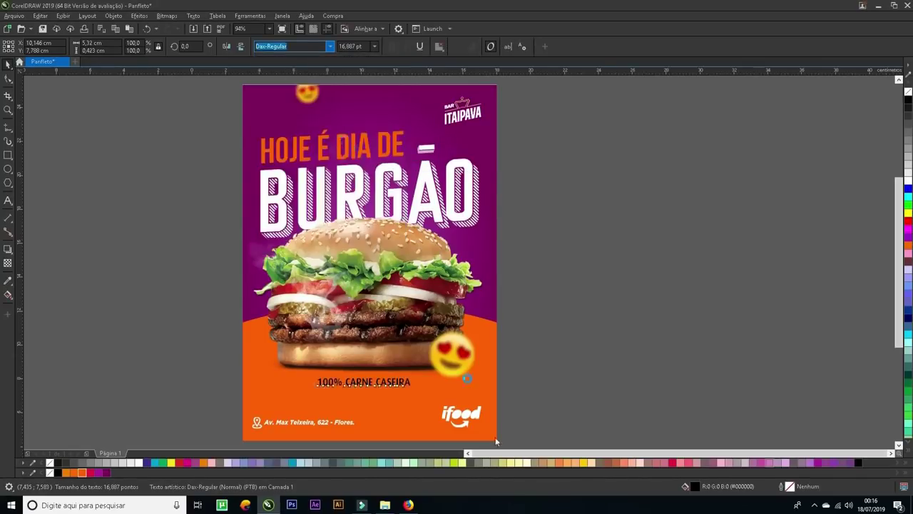
pyautogui.moveTo(414, 391); pyautogui.dragTo(410, 393)
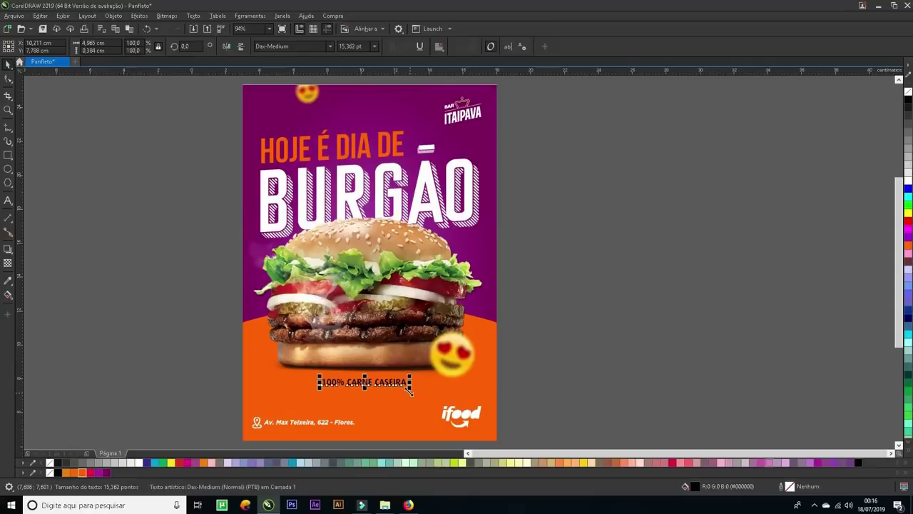
pyautogui.click(104, 473)
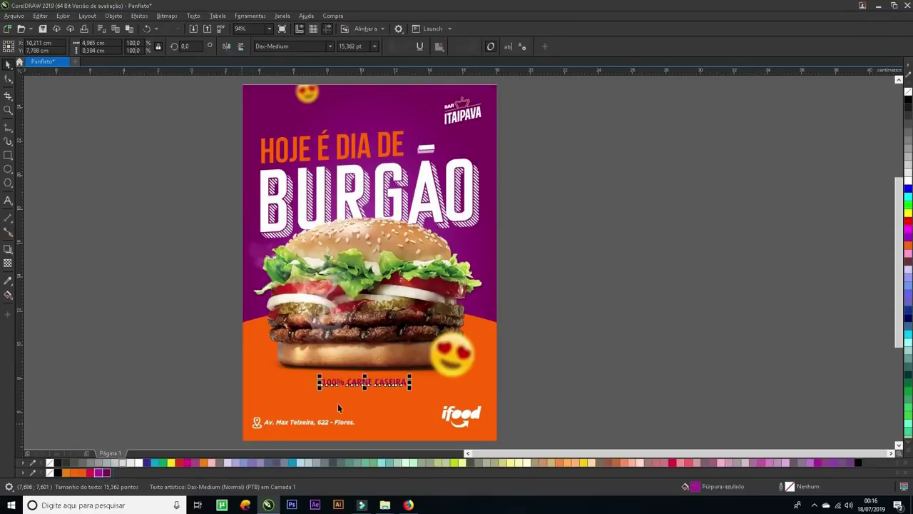
pyautogui.click(550, 373)
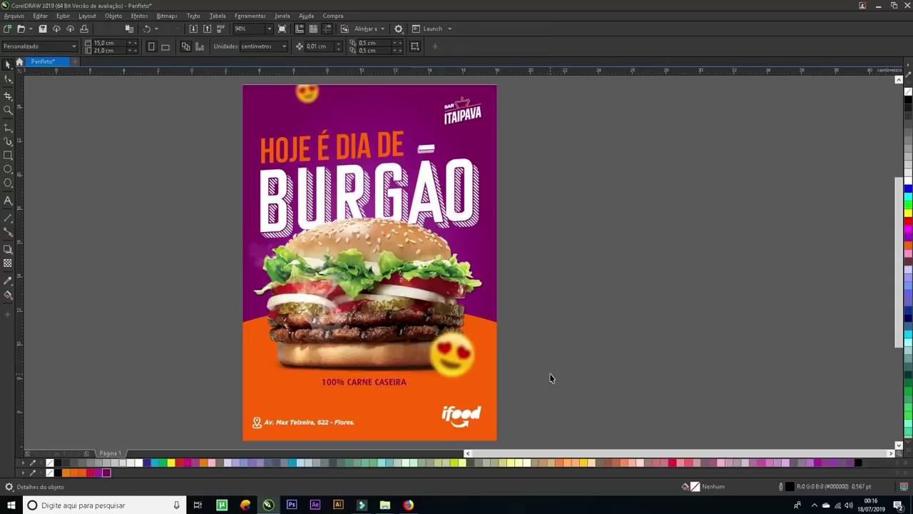
# - Duplicate the "100% CARNE CASEIRA" text just below itself and replace the copy's wording with "JÁ FEZ SEU PEDIDO HOJE?"
pyautogui.click(404, 381)
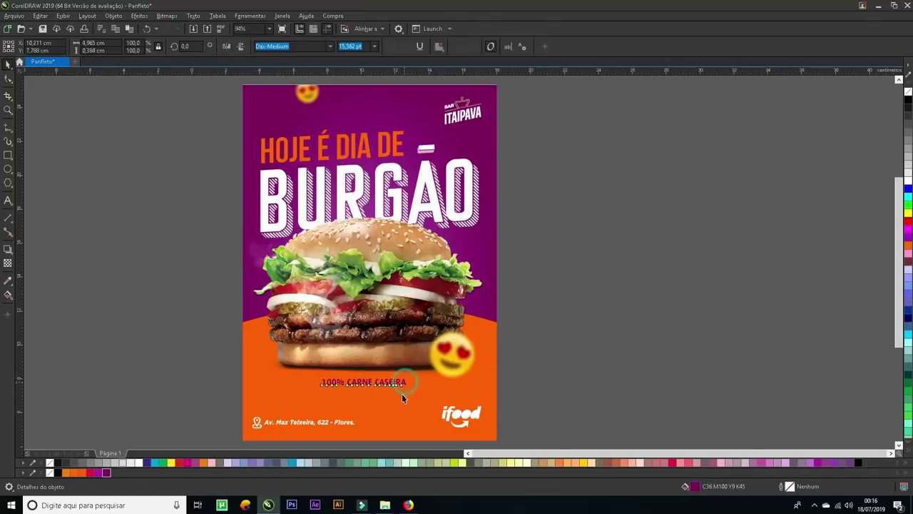
pyautogui.moveTo(402, 397); pyautogui.dragTo(402, 400)
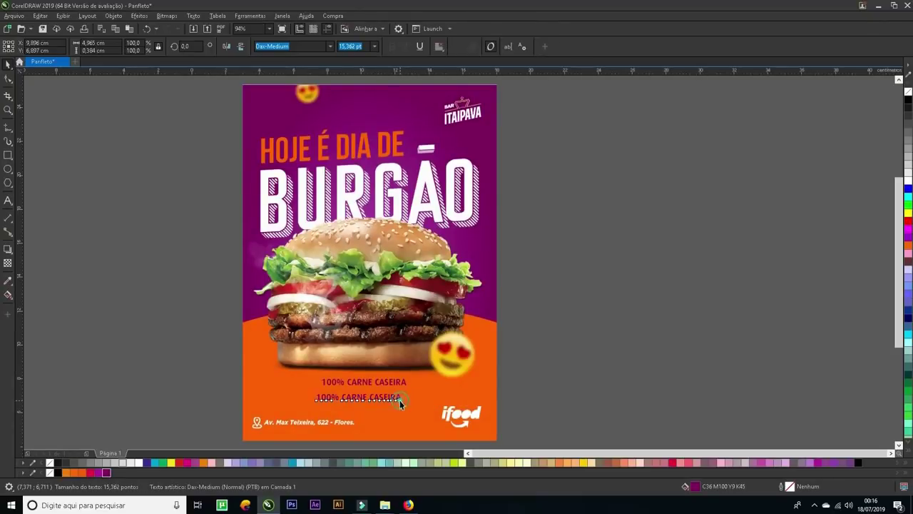
pyautogui.doubleClick(401, 401)
pyautogui.hotkey('ctrl', 'a')
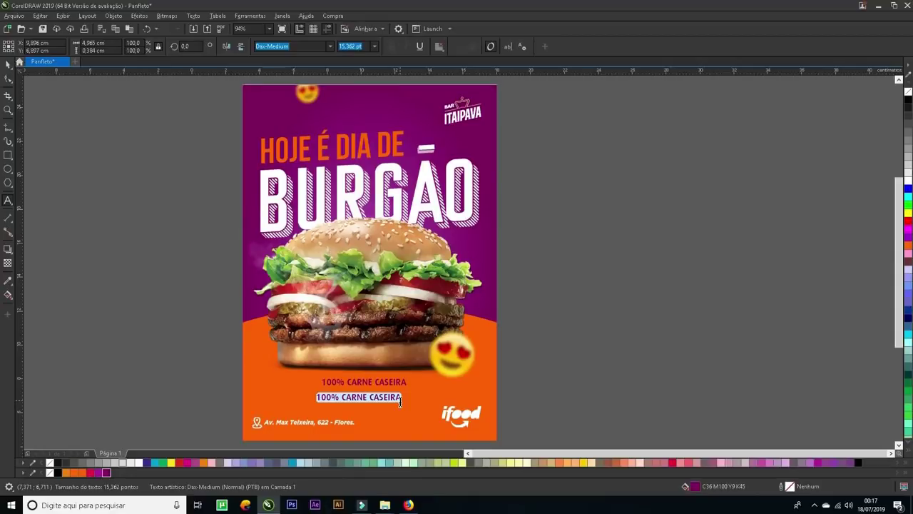
pyautogui.press('Delete')
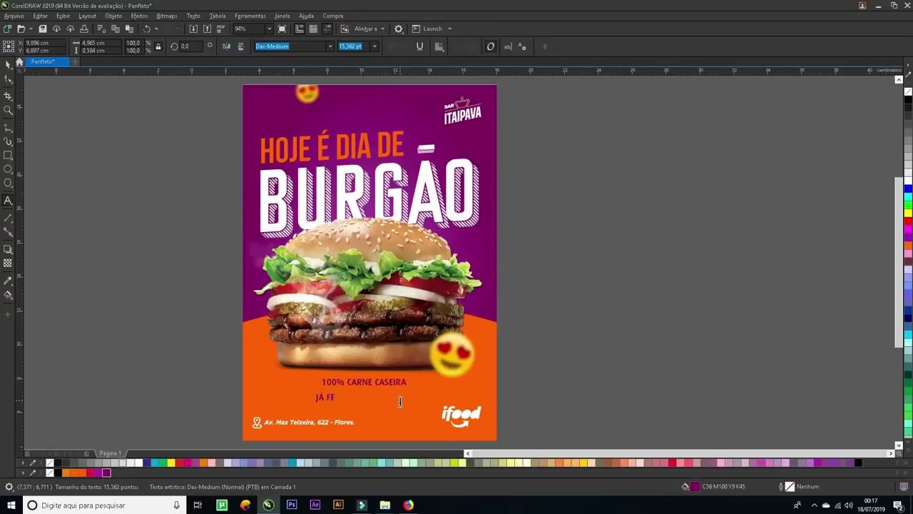
pyautogui.write('JÁ FEZ SEU PEDIDO HOJE?')
pyautogui.click(8, 64)
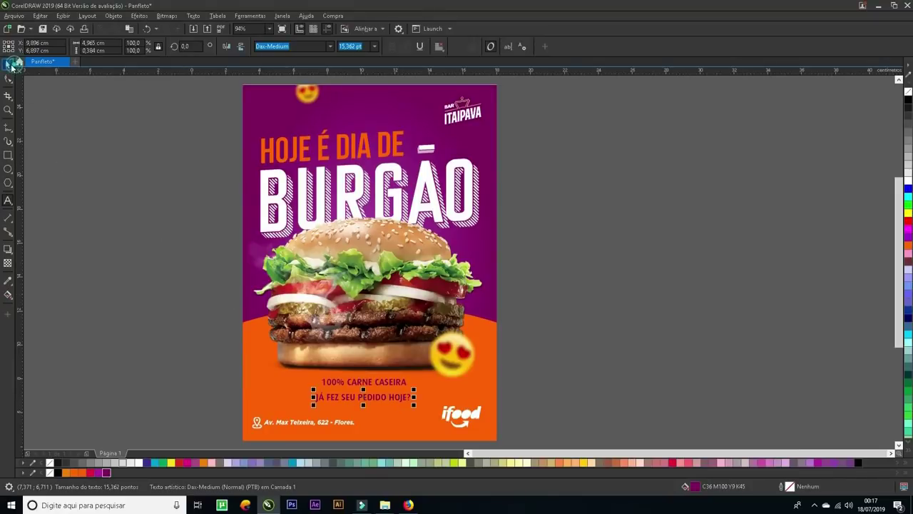
# - Set "JÁ FEZ SEU PEDIDO HOJE?" in Bebas Neue, enlarged to about 28.2 pt beneath the first line
pyautogui.click(306, 46)
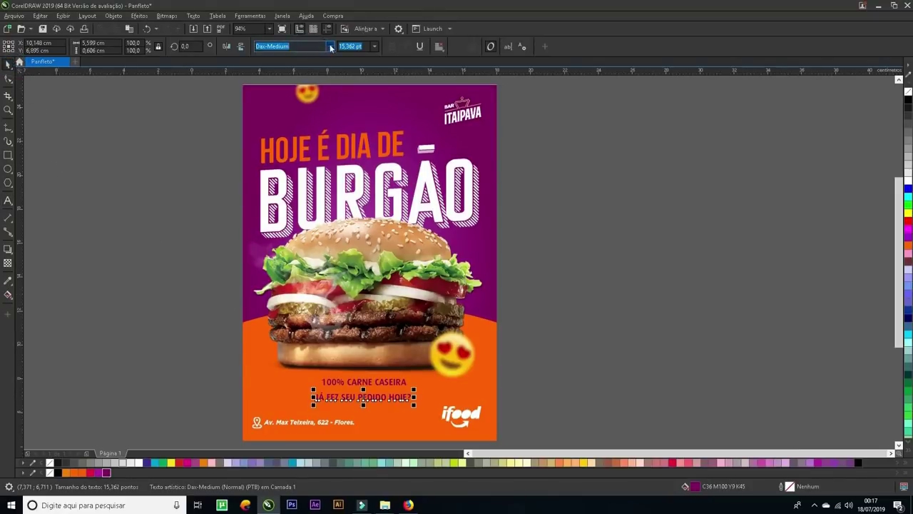
pyautogui.click(331, 47)
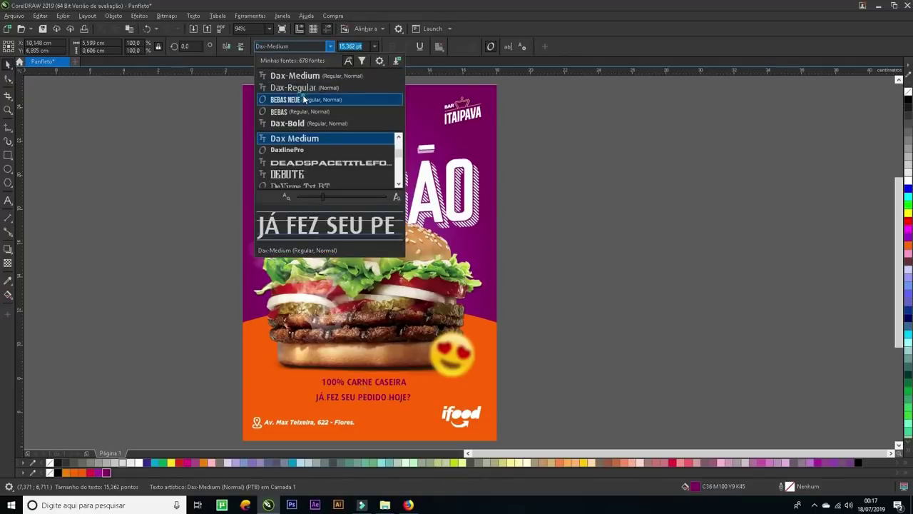
pyautogui.click(339, 145)
pyautogui.write('Bebas Neue')
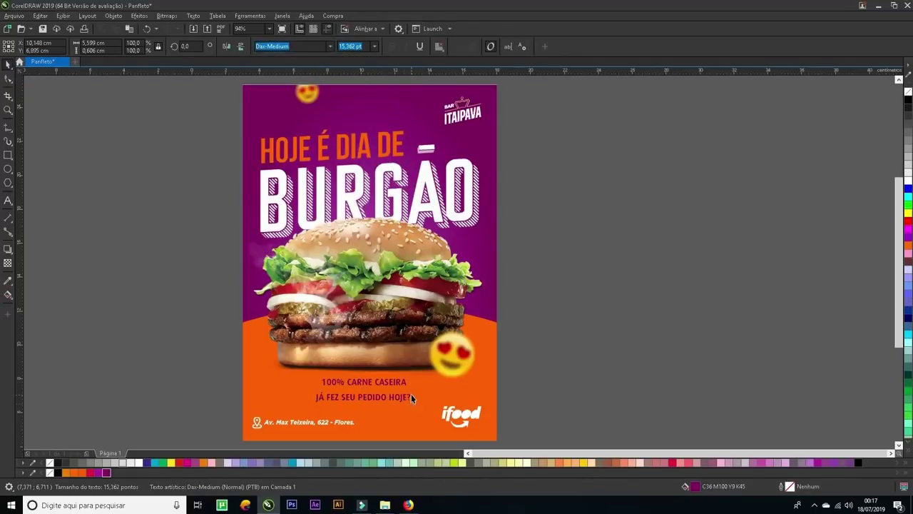
pyautogui.press('Return')
pyautogui.moveTo(388, 403); pyautogui.dragTo(425, 396)
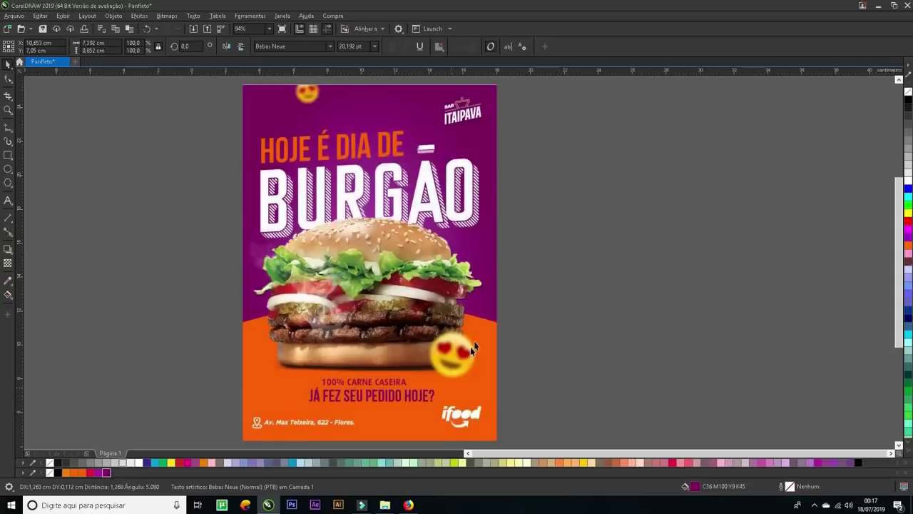
# - Center both text lines horizontally on the orange shape, with "100% CARNE CASEIRA" slightly smaller and filled white
pyautogui.keyDown('shift'); pyautogui.click(379, 439); pyautogui.keyUp('shift')
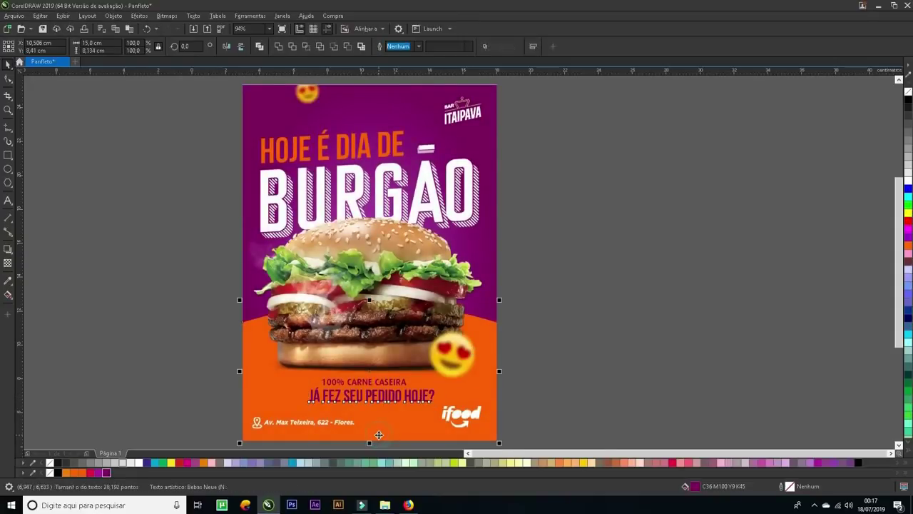
pyautogui.click(399, 383)
pyautogui.moveTo(402, 384)
pyautogui.mouseDown()
pyautogui.moveTo(408, 389)
pyautogui.moveTo(388, 380)
pyautogui.mouseUp()
pyautogui.press('Escape')
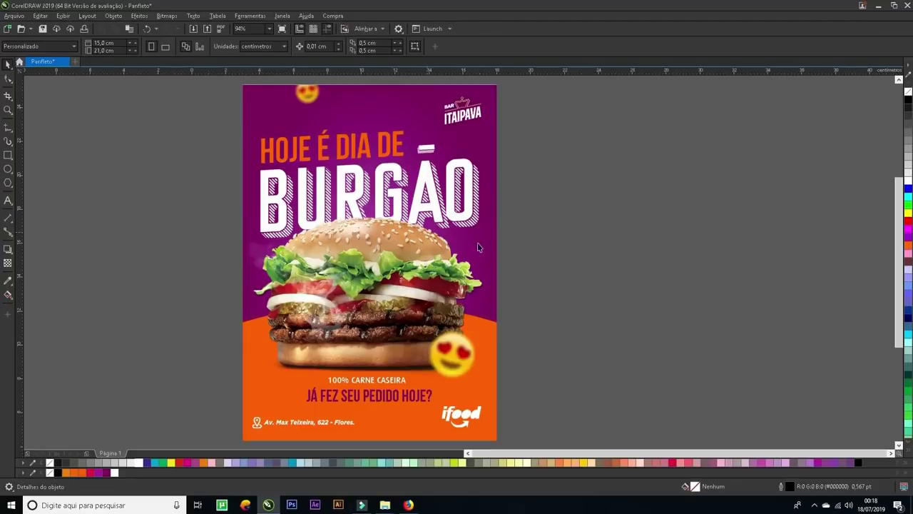
pyautogui.click(567, 293)
# - Draw a circle about 0.28 cm in diameter in the empty area beside the flyer
pyautogui.click(8, 169)
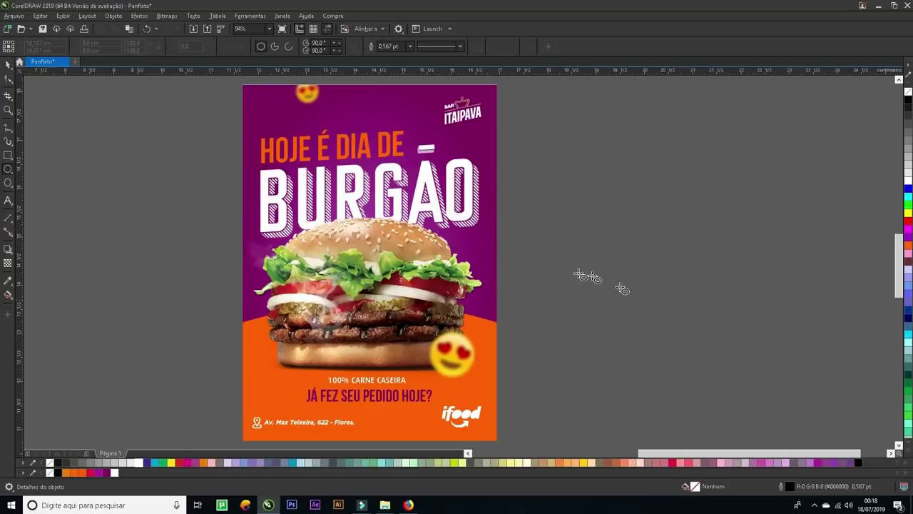
pyautogui.scroll(3, 587, 276)
pyautogui.scroll(-3, 612, 256)
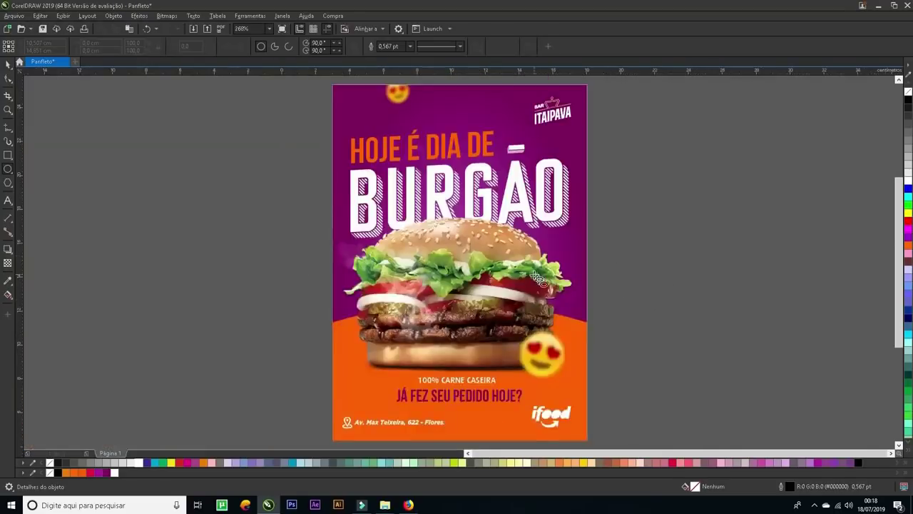
pyautogui.moveTo(598, 268); pyautogui.dragTo(606, 270)
pyautogui.press('space')
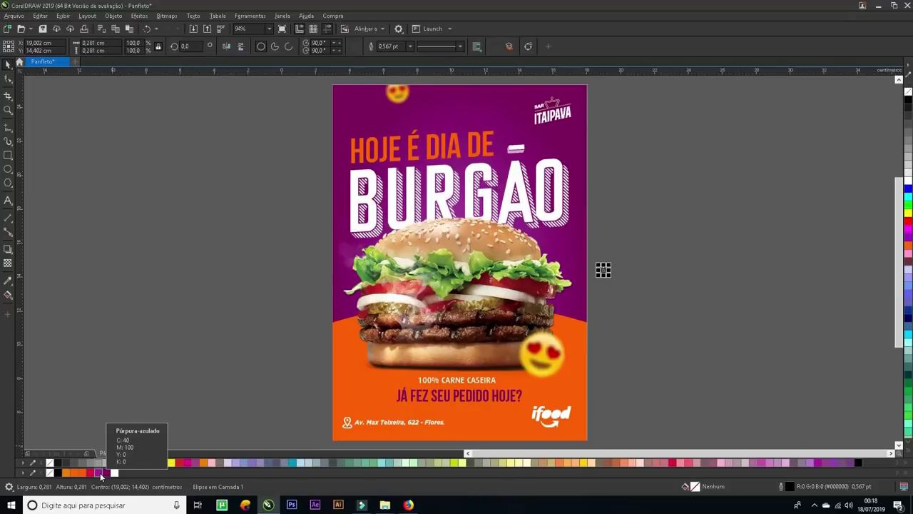
# - Color the circle's outline Púrpura-azulado and move it onto the purple background beside the bun, at about X 16.36 cm, Y 15.78 cm
pyautogui.moveTo(101, 474); pyautogui.dragTo(604, 270)
pyautogui.press('z')
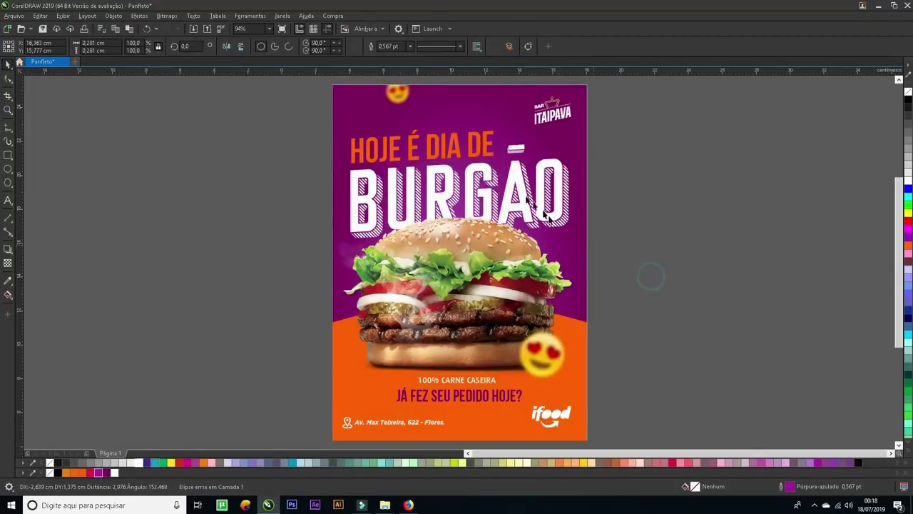
pyautogui.moveTo(526, 196); pyautogui.dragTo(587, 279)
pyautogui.press('space')
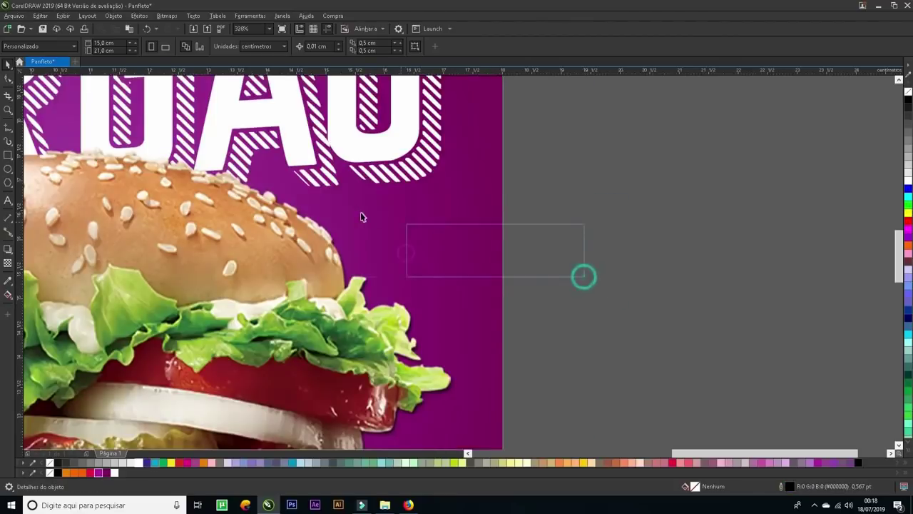
# - Set the circle's outline to 1.5 pt with rounded corners and line caps, behind the fill and scaling with the object
pyautogui.press('F12')
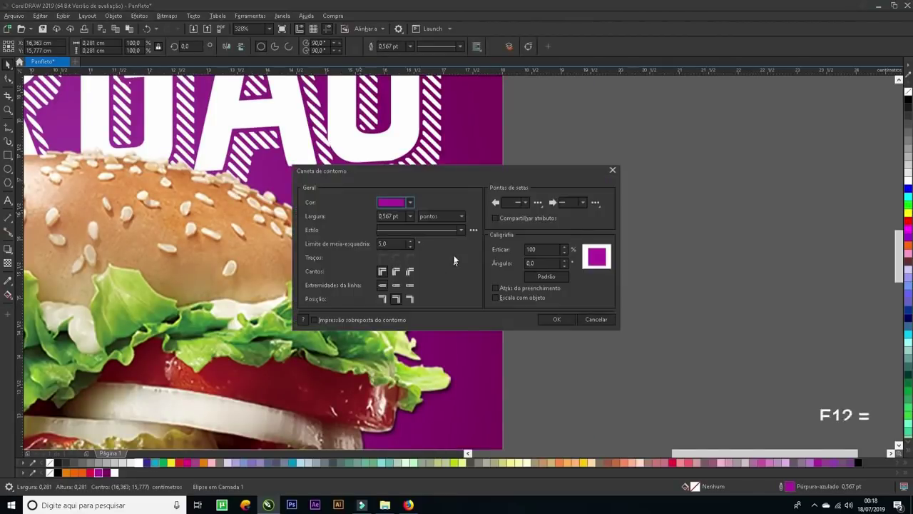
pyautogui.moveTo(447, 171); pyautogui.dragTo(666, 155)
pyautogui.click(630, 199)
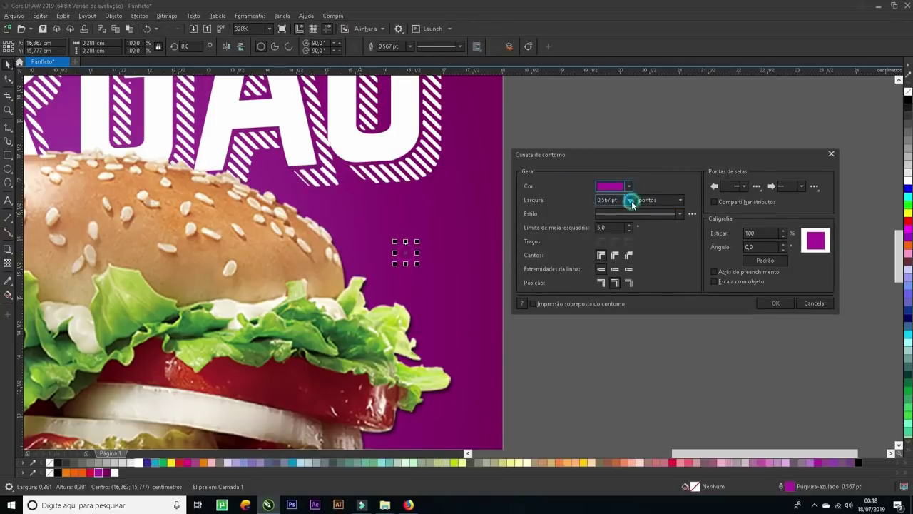
pyautogui.click(612, 232)
pyautogui.click(629, 200)
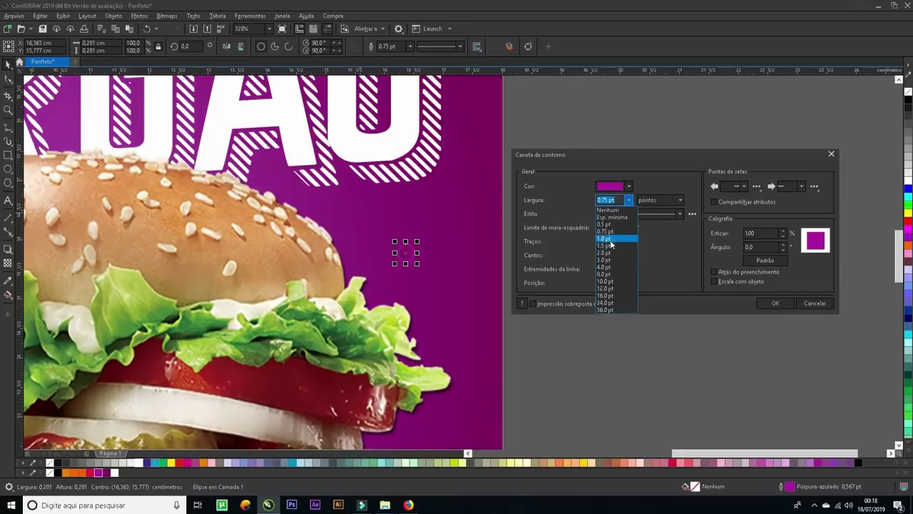
pyautogui.click(608, 238)
pyautogui.click(615, 259)
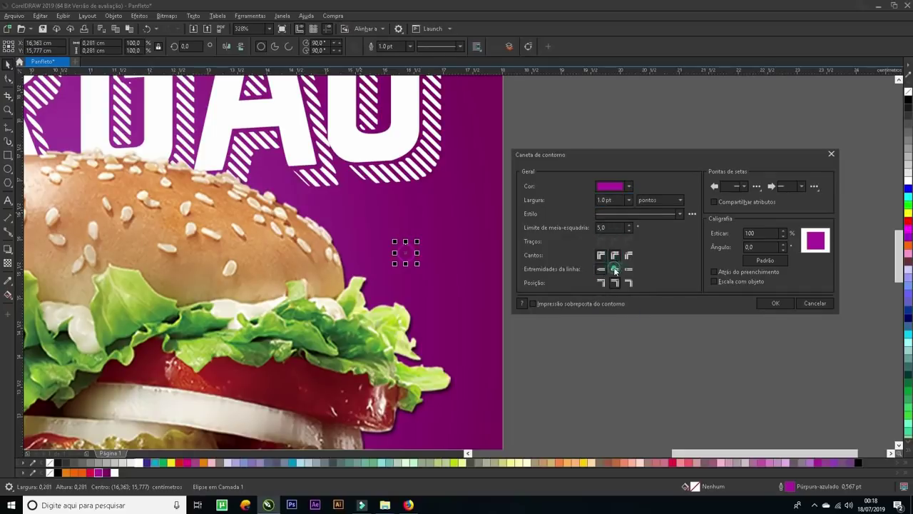
pyautogui.click(615, 269)
pyautogui.click(728, 279)
pyautogui.click(728, 274)
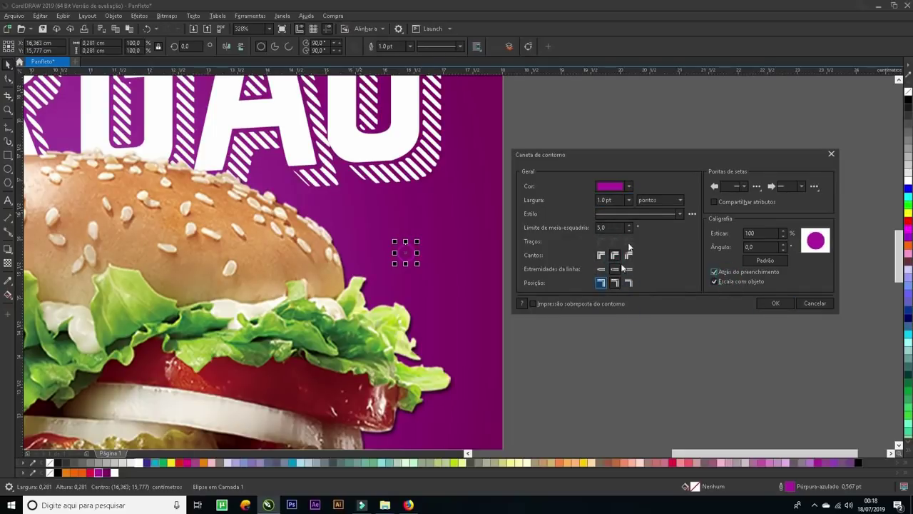
pyautogui.click(627, 200)
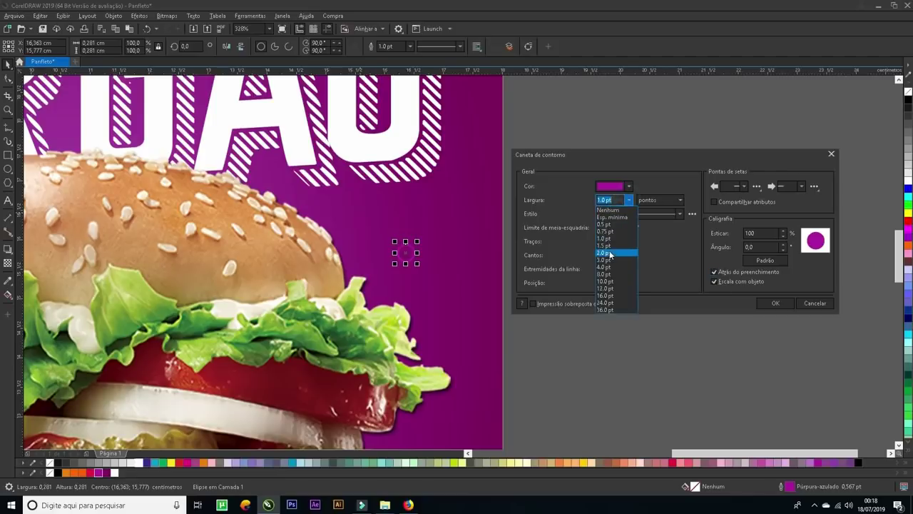
pyautogui.click(618, 245)
pyautogui.click(776, 304)
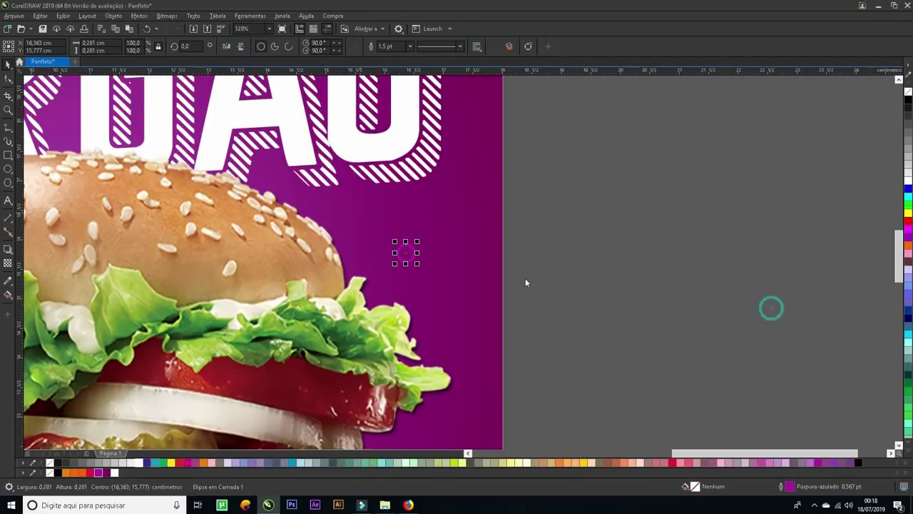
# - Duplicate the circle outline beside the bun as a larger ring above it and a smaller ring about 0.21 cm wide below it
pyautogui.moveTo(407, 255); pyautogui.dragTo(389, 282)
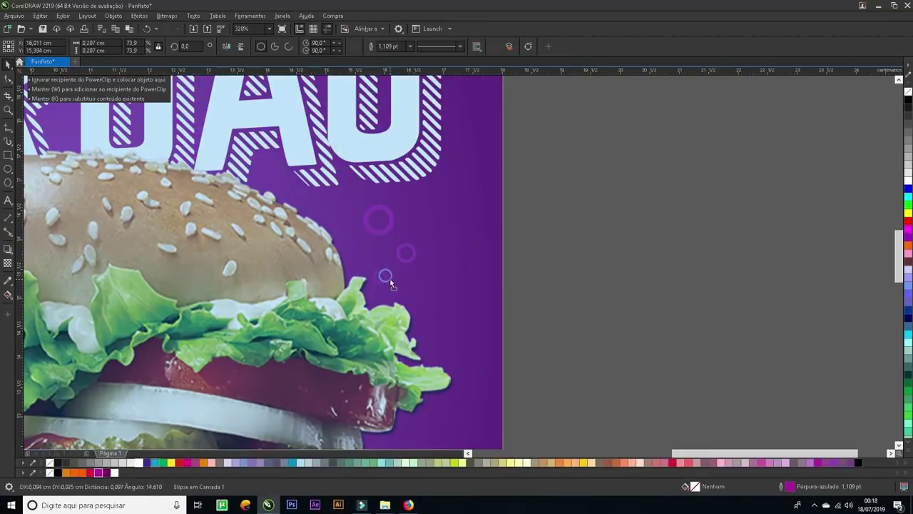
pyautogui.press('Escape')
pyautogui.hotkey('ctrl', 'z')
pyautogui.scroll(-5, 561, 272)
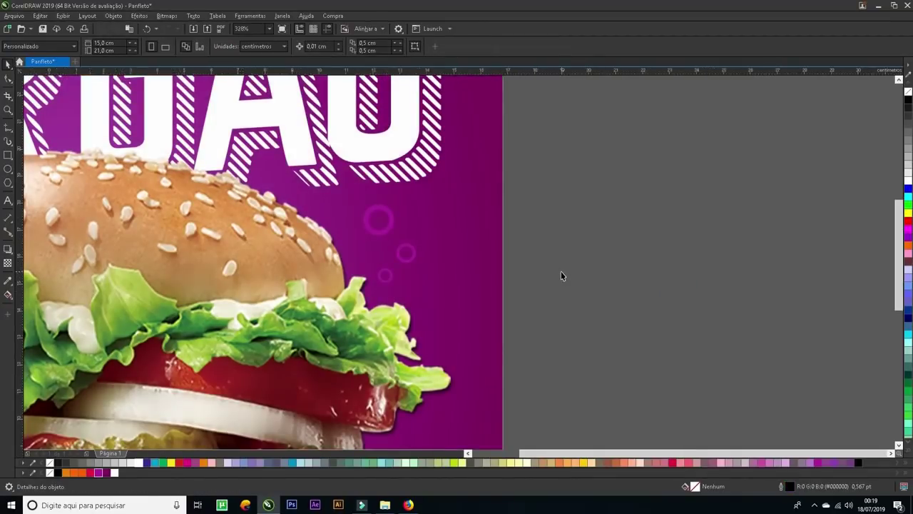
pyautogui.scroll(1, 561, 272)
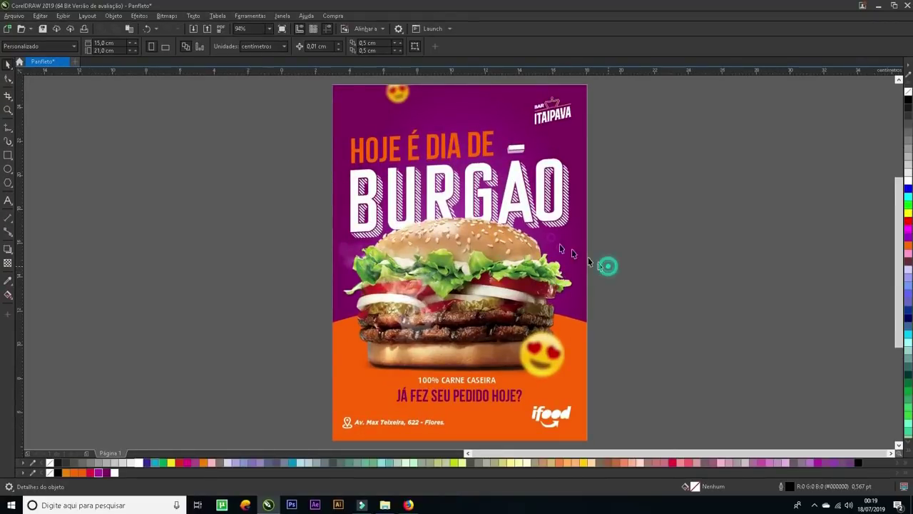
# - Place a copy of the three-ring group, rotated 180°, on the purple background by the burger's left side, at about X 3.71 cm, Y 14.80 cm
pyautogui.moveTo(608, 265); pyautogui.dragTo(293, 264)
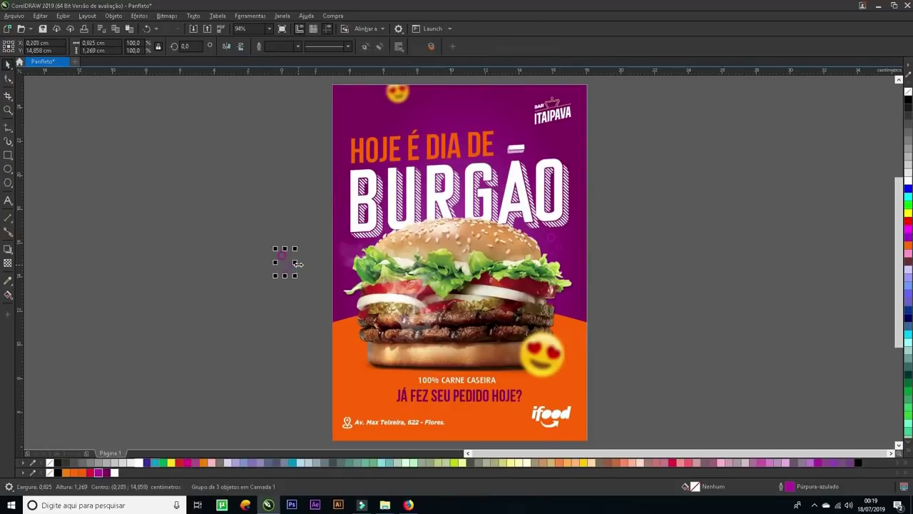
pyautogui.moveTo(295, 262); pyautogui.dragTo(327, 267)
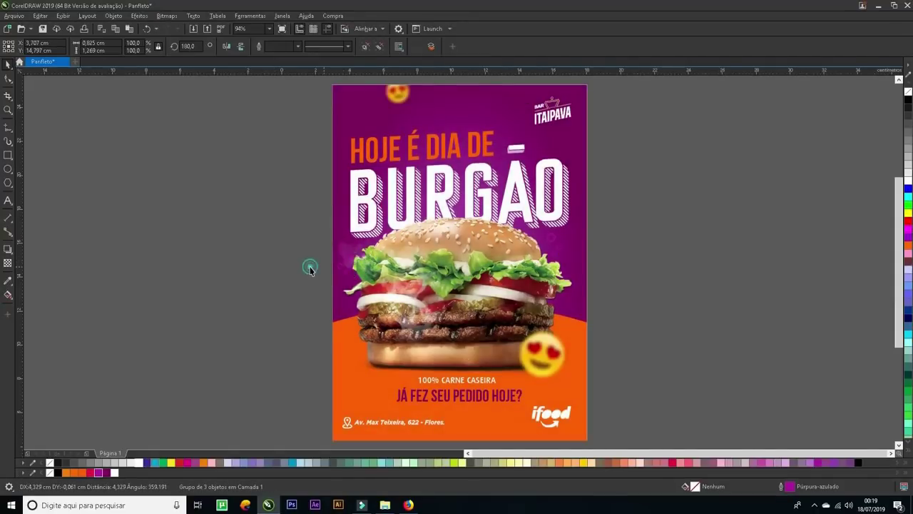
pyautogui.click(309, 265)
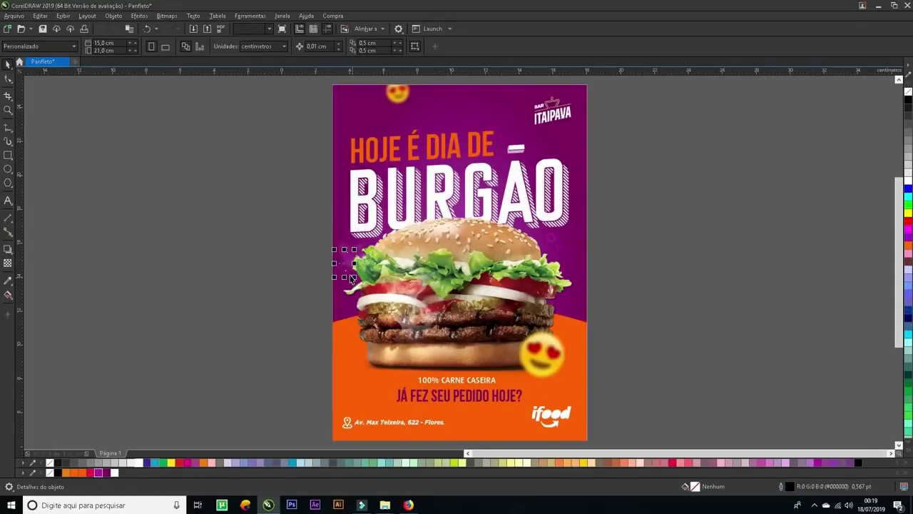
# - Try moving the left ring group up to about Y 15.52 cm, and undo the move
pyautogui.moveTo(349, 275); pyautogui.dragTo(348, 263)
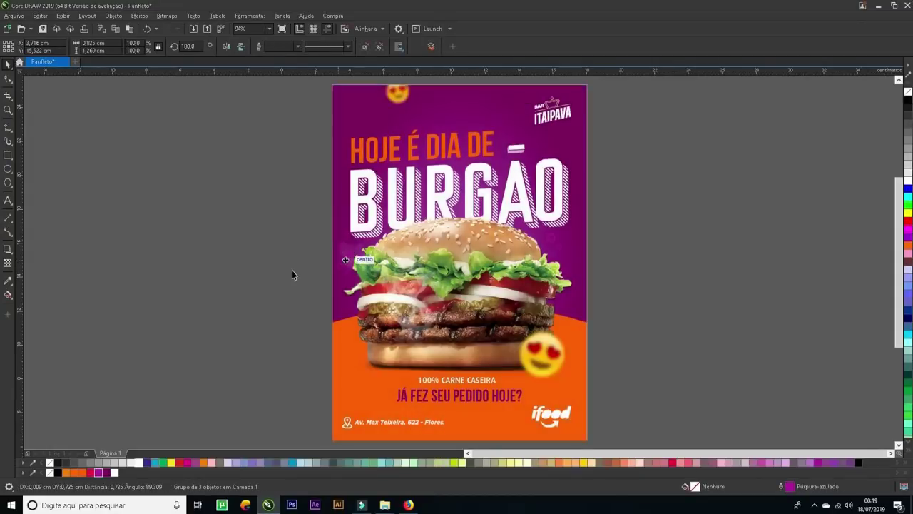
pyautogui.click(292, 274)
pyautogui.hotkey('ctrl', 'z')
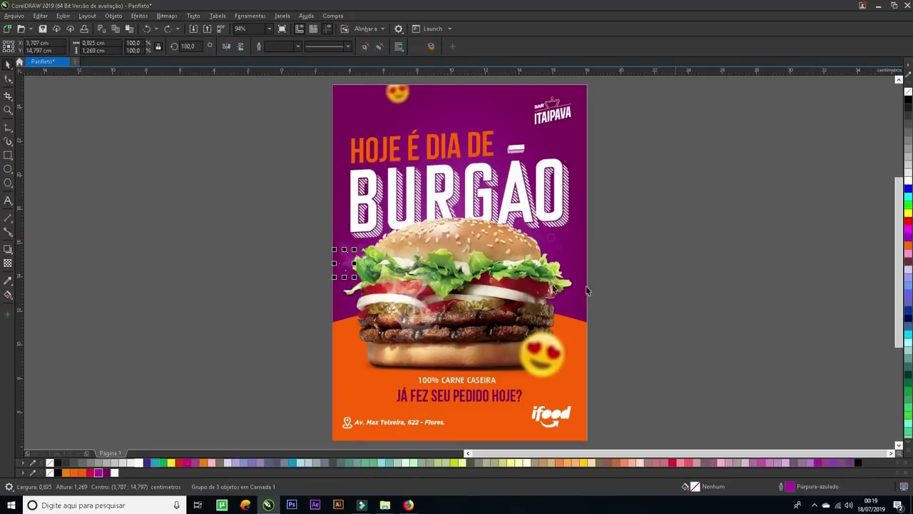
pyautogui.click(515, 288)
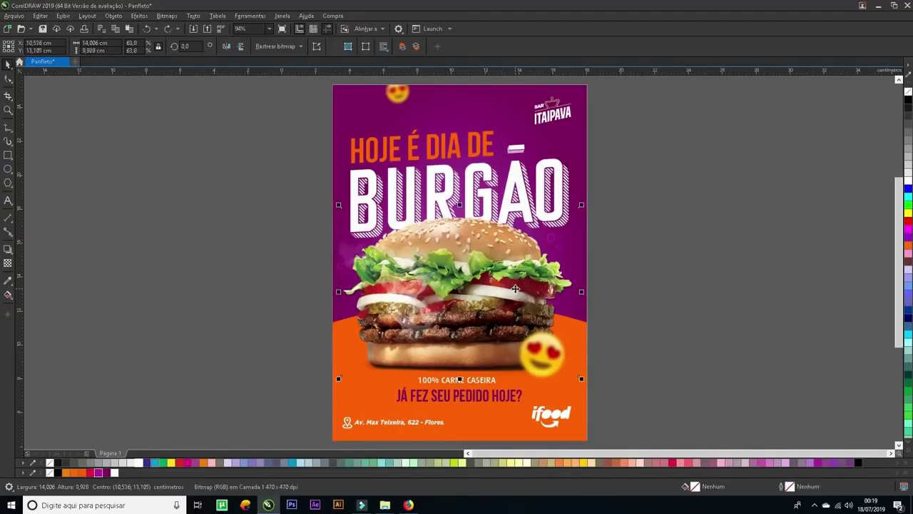
pyautogui.click(663, 275)
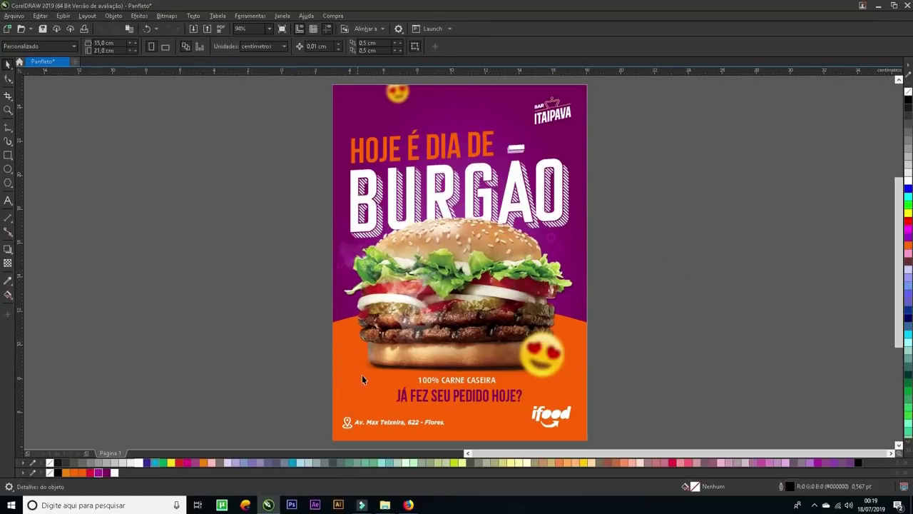
# - Draw a circle about 0.084 cm in diameter in the empty area left of the flyer, filled Púrpura-azulado with no outline
pyautogui.click(7, 169)
pyautogui.moveTo(316, 317); pyautogui.dragTo(261, 409)
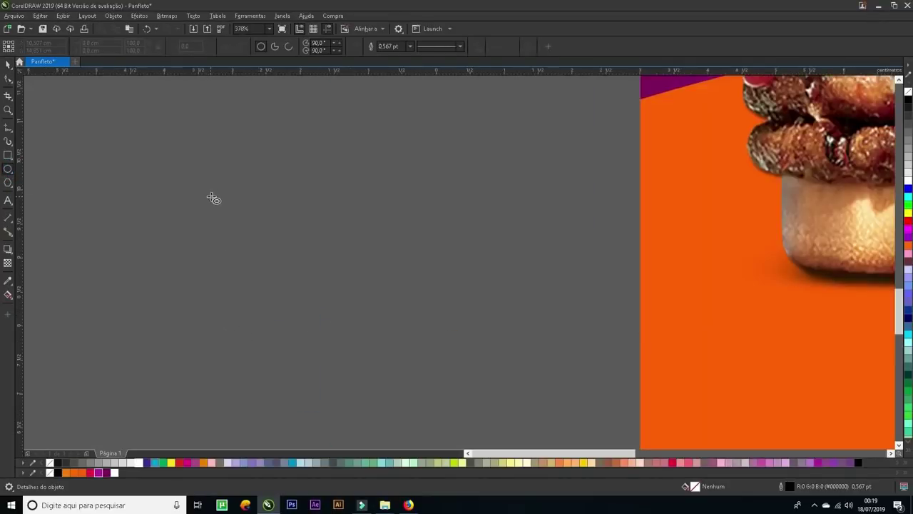
pyautogui.moveTo(214, 199)
pyautogui.mouseDown()
pyautogui.moveTo(218, 206)
pyautogui.moveTo(212, 199)
pyautogui.mouseUp()
pyautogui.click(212, 198)
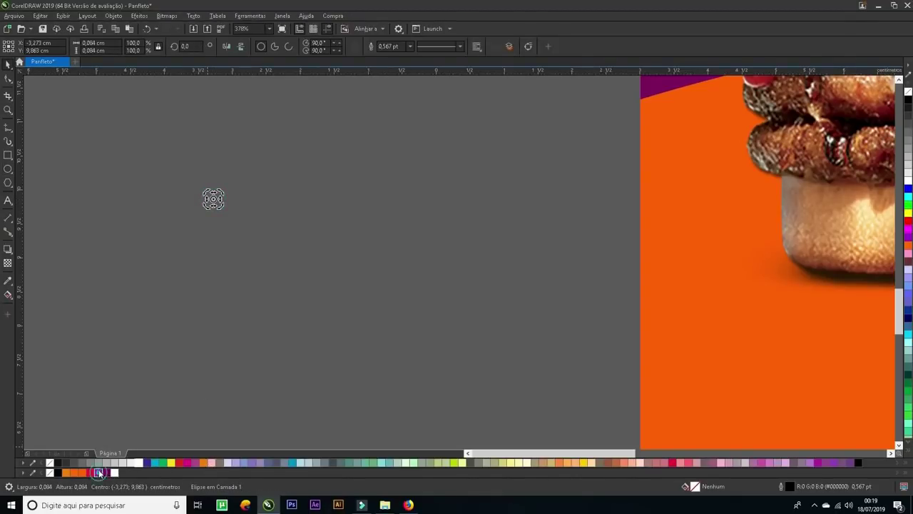
# - Duplicate the tiny dot sideways at equal spacing to form a row of four dots about 0.65 cm wide
pyautogui.moveTo(214, 200)
pyautogui.mouseDown()
pyautogui.moveTo(246, 242)
pyautogui.moveTo(214, 199)
pyautogui.moveTo(226, 202)
pyautogui.mouseUp()
pyautogui.hotkey('ctrl', 'r')
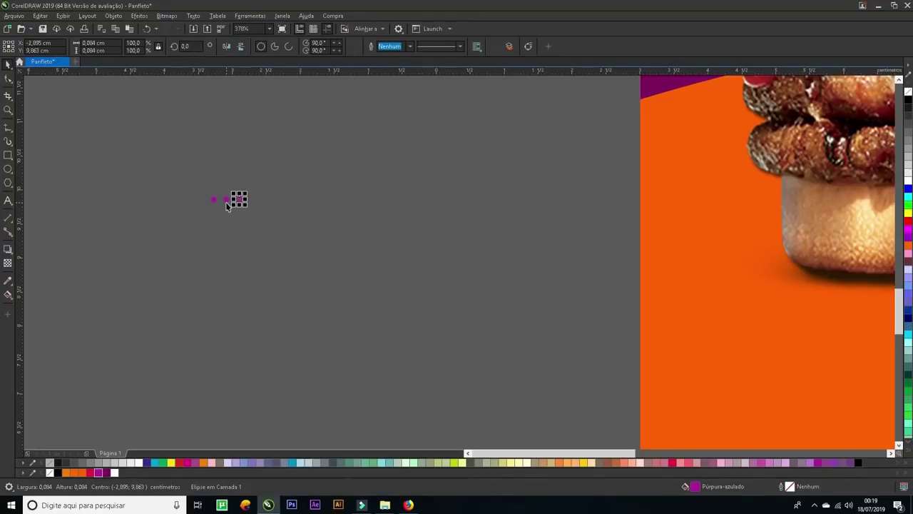
pyautogui.hotkey('ctrl', 'r')
# - Repeat the four-dot row downward at equal spacing to build ten rows, and group all 40 dots
pyautogui.moveTo(190, 171); pyautogui.dragTo(252, 208)
pyautogui.click(249, 198)
pyautogui.hotkey('ctrl', 'r')
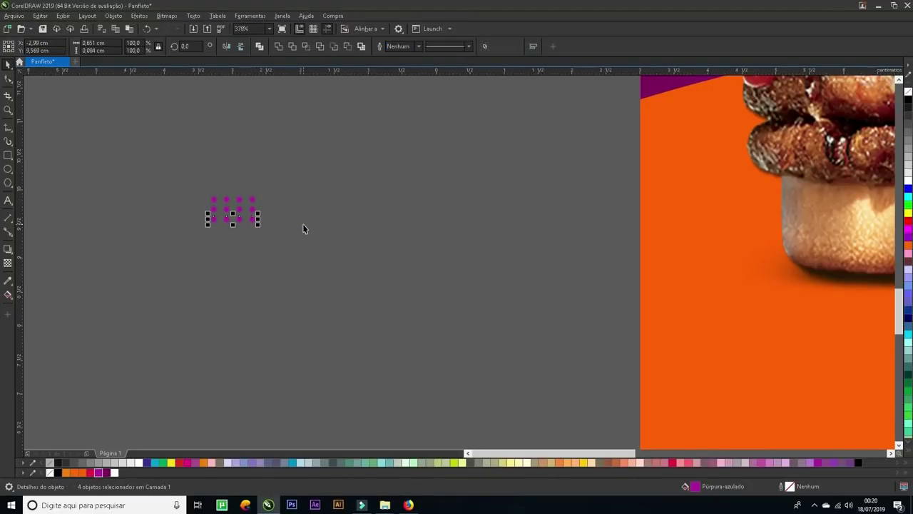
pyautogui.hotkey('ctrl', 'r')
pyautogui.hotkey('ctrl', 'r')
pyautogui.hotkey('ctrl', 'r')
pyautogui.hotkey('ctrl', 'r')
pyautogui.hotkey('ctrl', 'r')
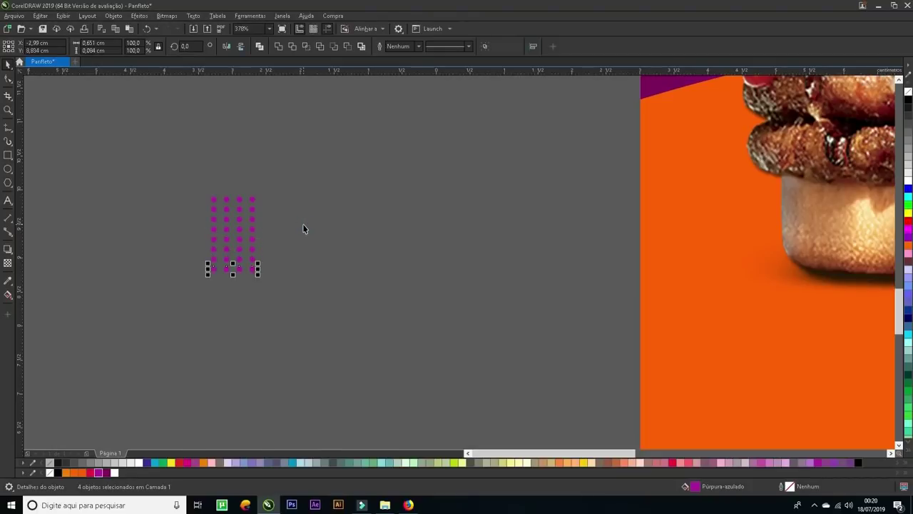
pyautogui.moveTo(280, 310); pyautogui.dragTo(184, 167)
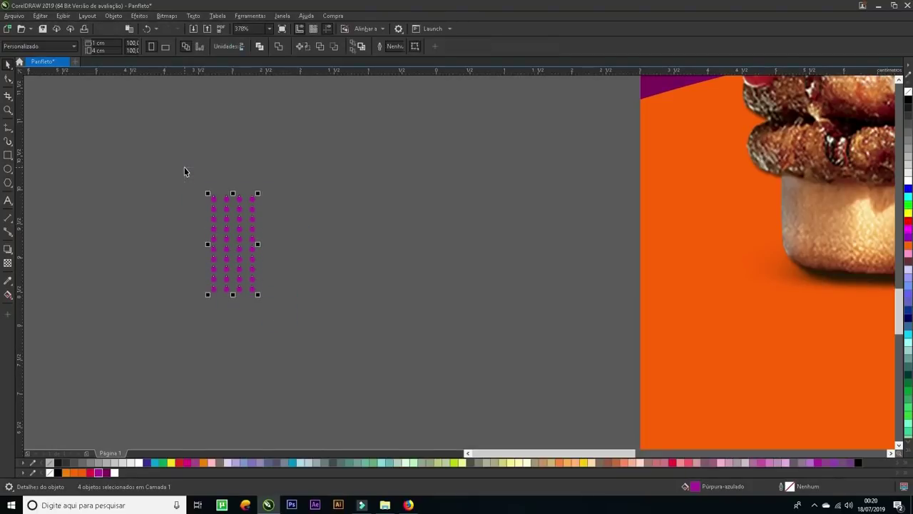
pyautogui.hotkey('ctrl', 'g')
# - Move the dot grid onto the orange area left of the bun, recolor it C36 M100 Y9 K45 and shrink it to about 0.42 cm wide
pyautogui.scroll(-2, 280, 270)
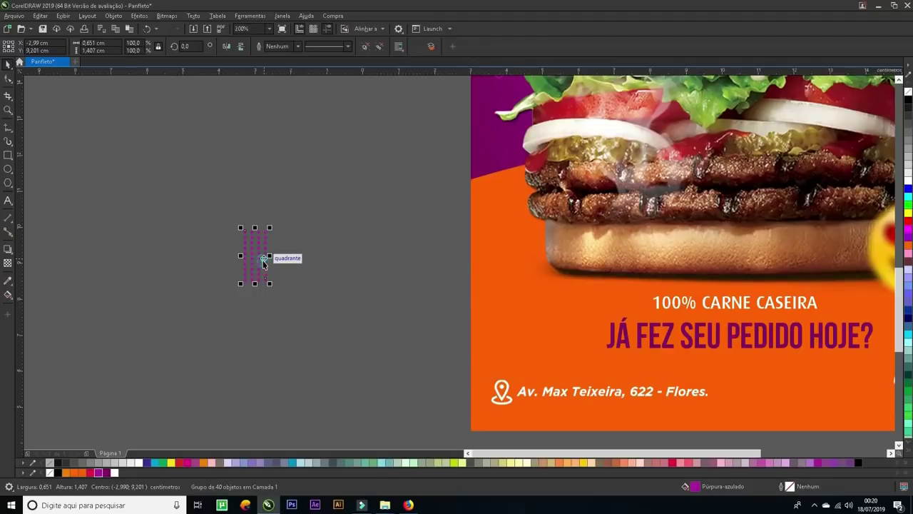
pyautogui.moveTo(264, 264); pyautogui.dragTo(512, 294)
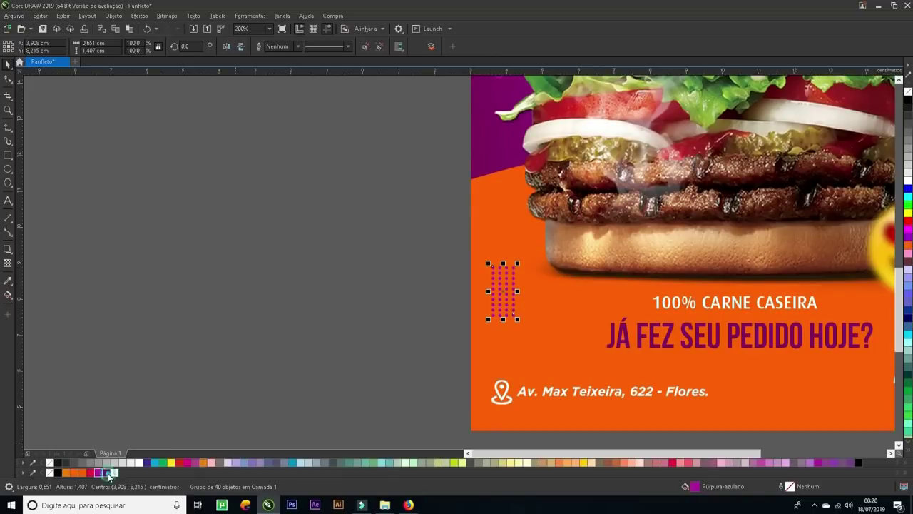
pyautogui.moveTo(518, 321); pyautogui.dragTo(507, 306)
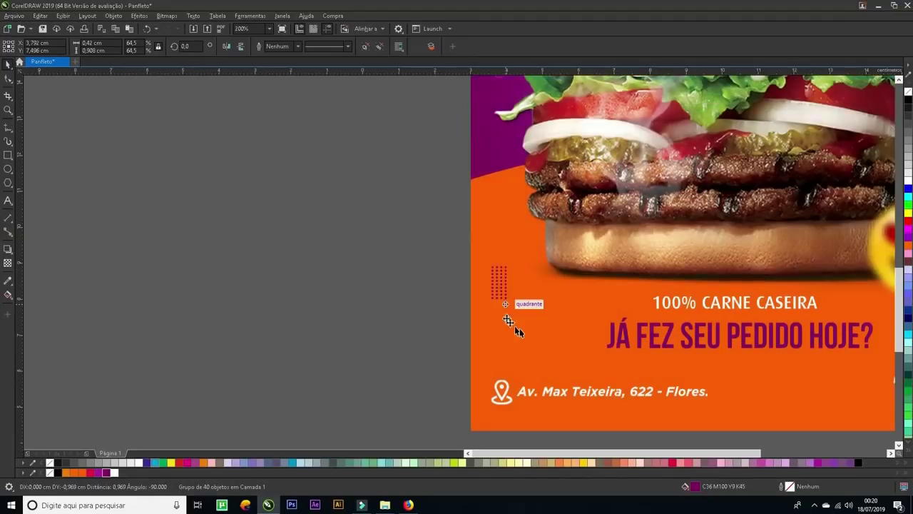
# - Duplicate the dot grid about 0.97 cm straight below itself and group the two grids
pyautogui.moveTo(420, 229); pyautogui.dragTo(523, 350)
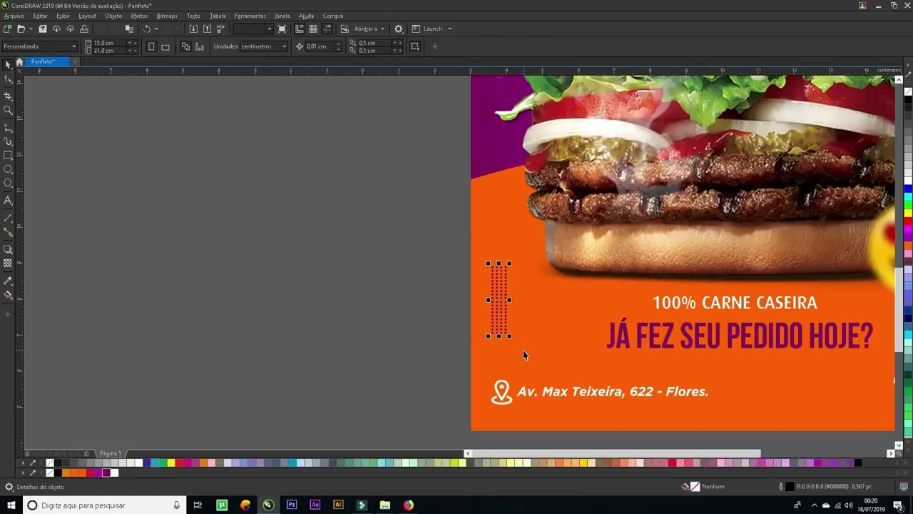
pyautogui.click(403, 336)
pyautogui.hotkey('shift', 'F4')
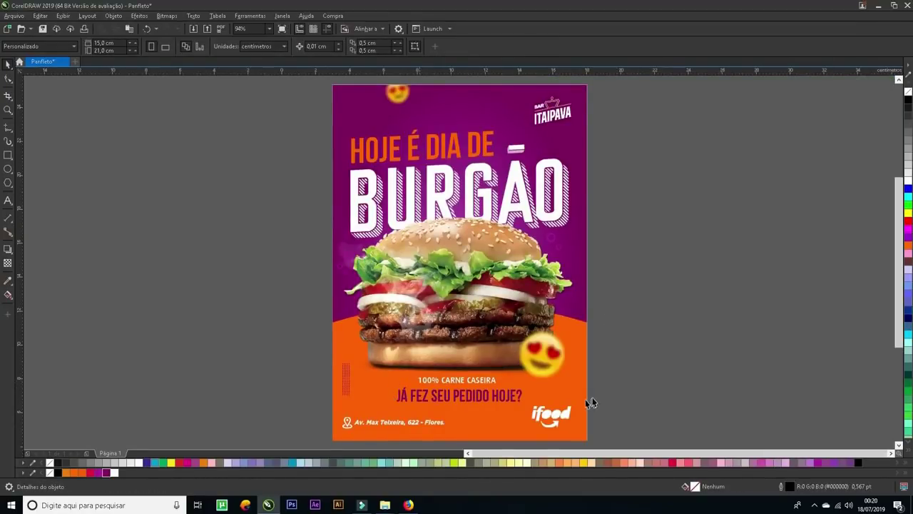
# - Ungroup the dot grids, trim the lower rows to leave 64 dots, and resize them to about 0.45 by 1.60 cm
pyautogui.click(344, 378)
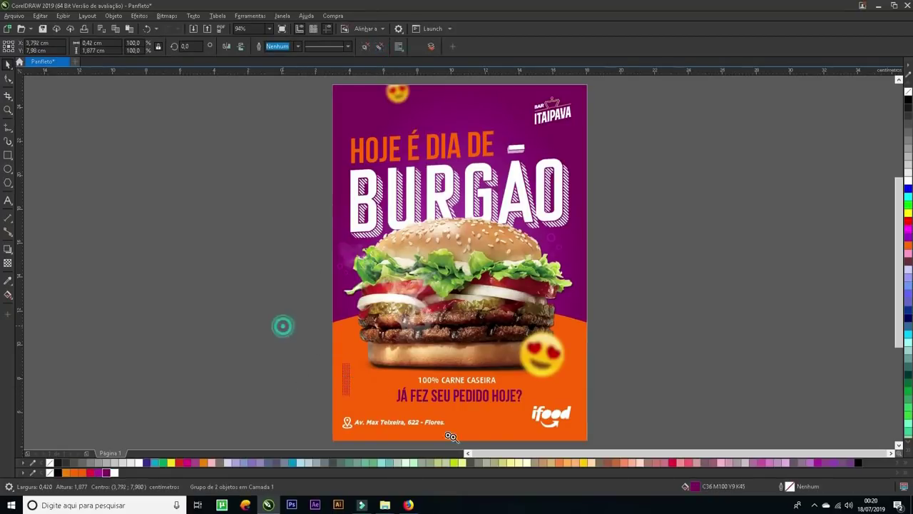
pyautogui.scroll(3, 330, 428)
pyautogui.moveTo(297, 331); pyautogui.dragTo(458, 292)
pyautogui.press('Escape')
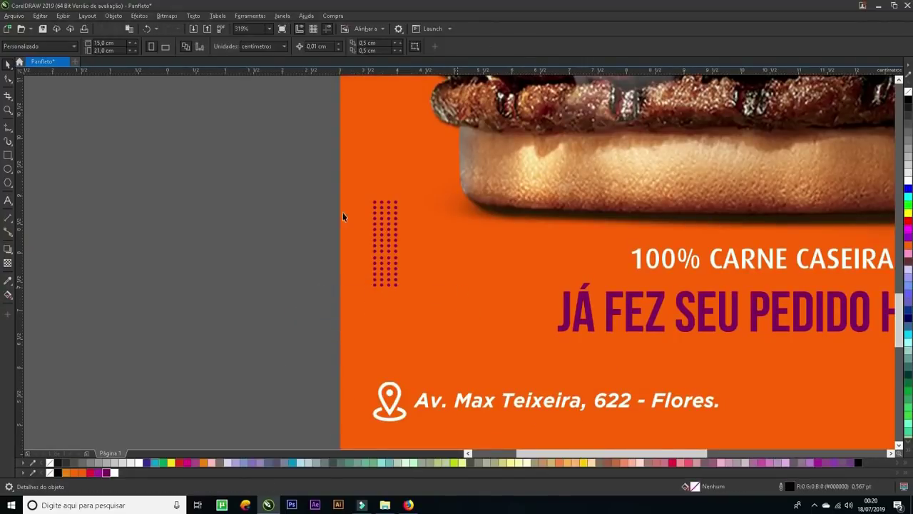
pyautogui.moveTo(289, 180); pyautogui.dragTo(402, 292)
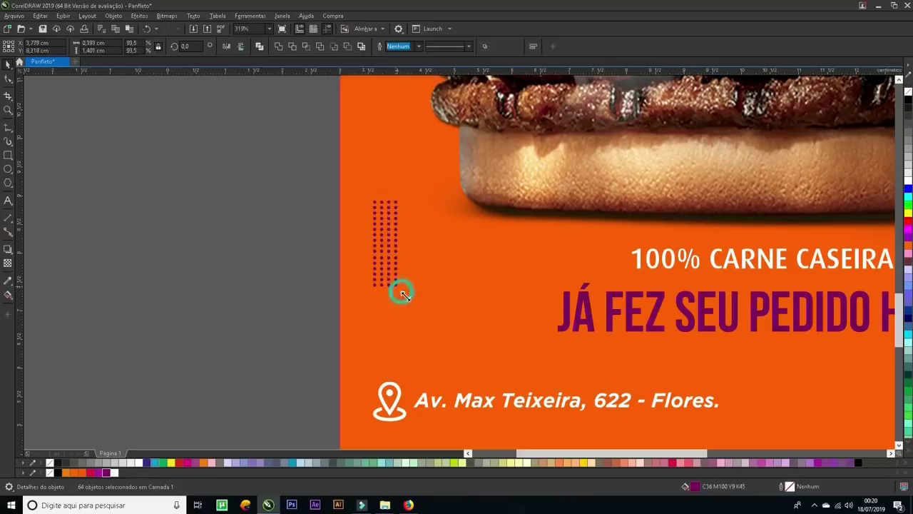
pyautogui.click(277, 320)
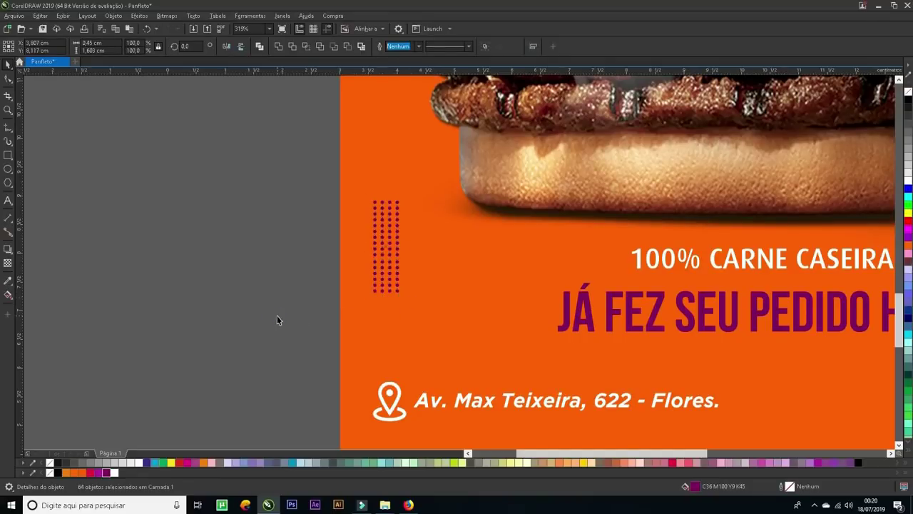
pyautogui.hotkey('shift', 'F4')
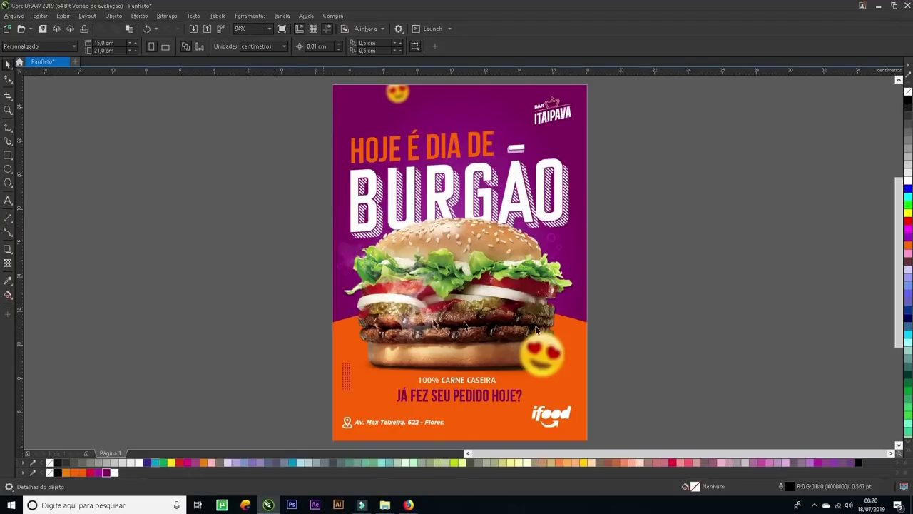
# - Add the text "IMAGEM MERAMENTE ILUSTRATIVA" in bold 24 pt Arial in the empty area right of the flyer
pyautogui.click(681, 342)
pyautogui.click(7, 202)
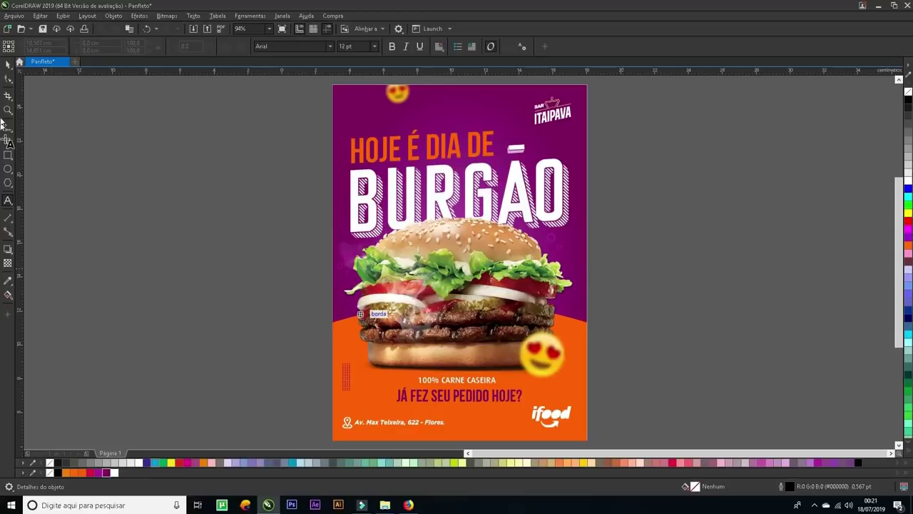
pyautogui.click(7, 64)
pyautogui.moveTo(611, 264); pyautogui.dragTo(737, 338)
pyautogui.click(8, 203)
pyautogui.click(405, 283)
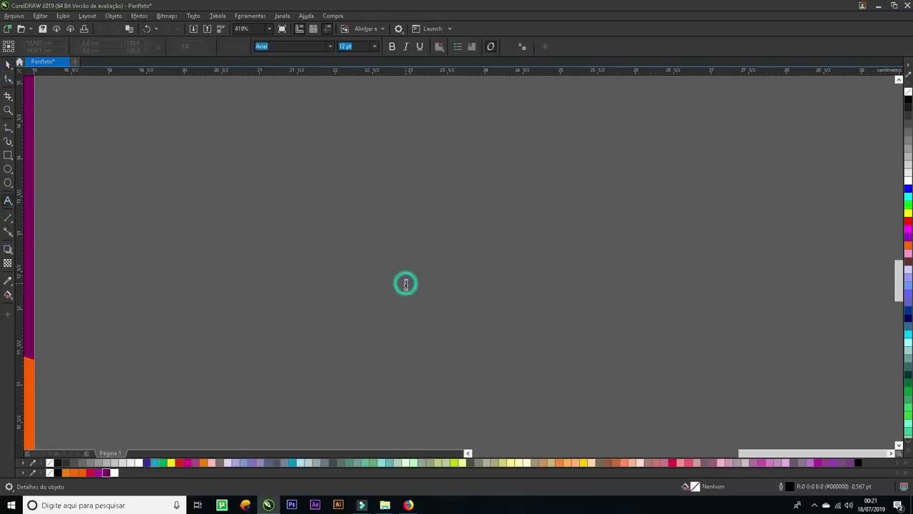
pyautogui.write('IMAGEM')
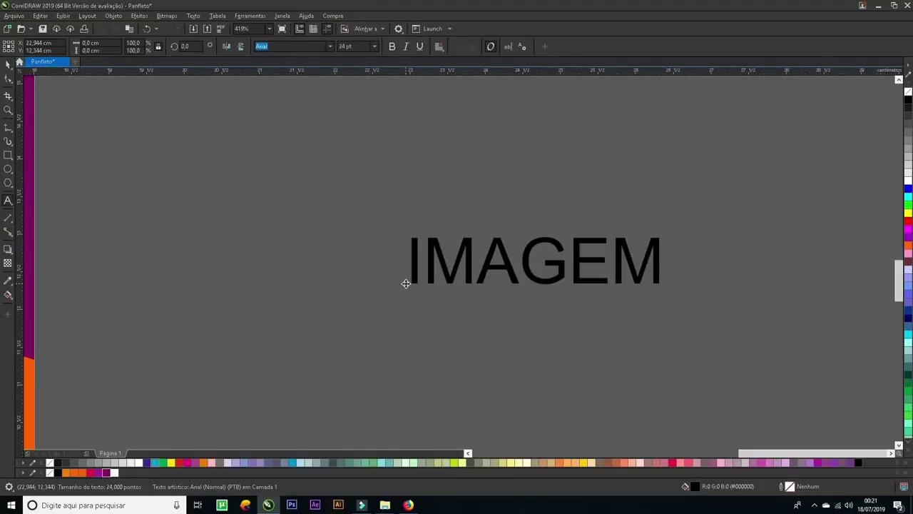
pyautogui.write(' MERAME')
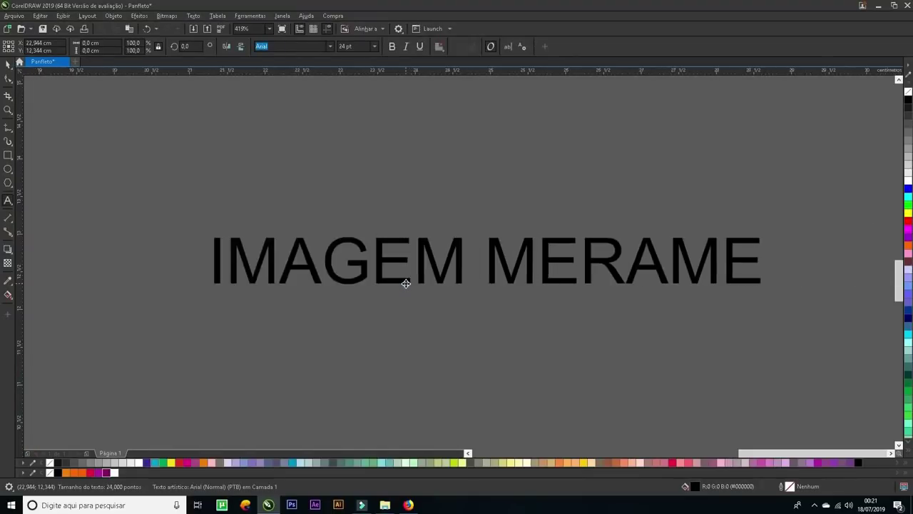
pyautogui.write('NTE ILUSTRA')
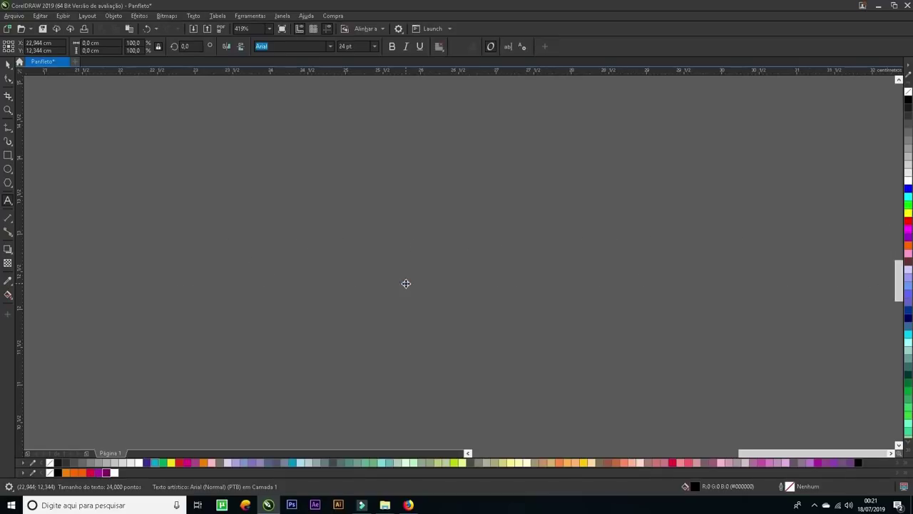
pyautogui.write('TIVA')
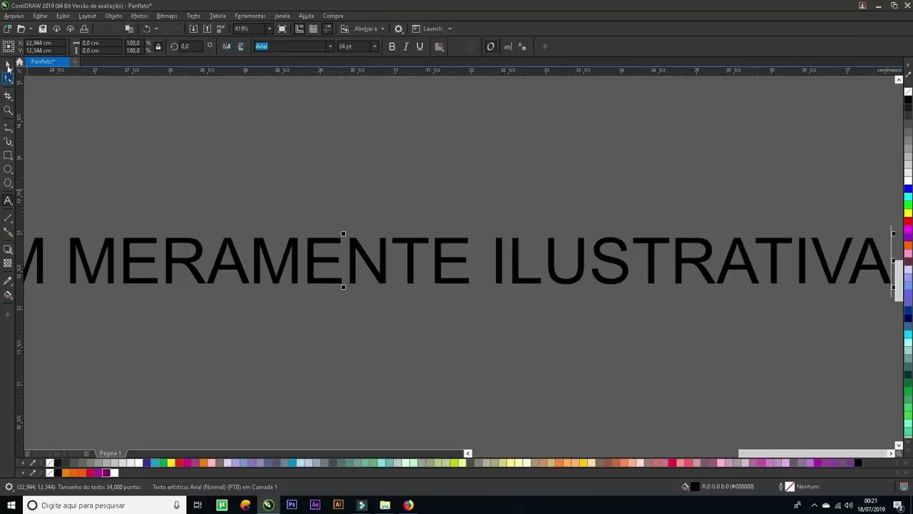
pyautogui.click(8, 66)
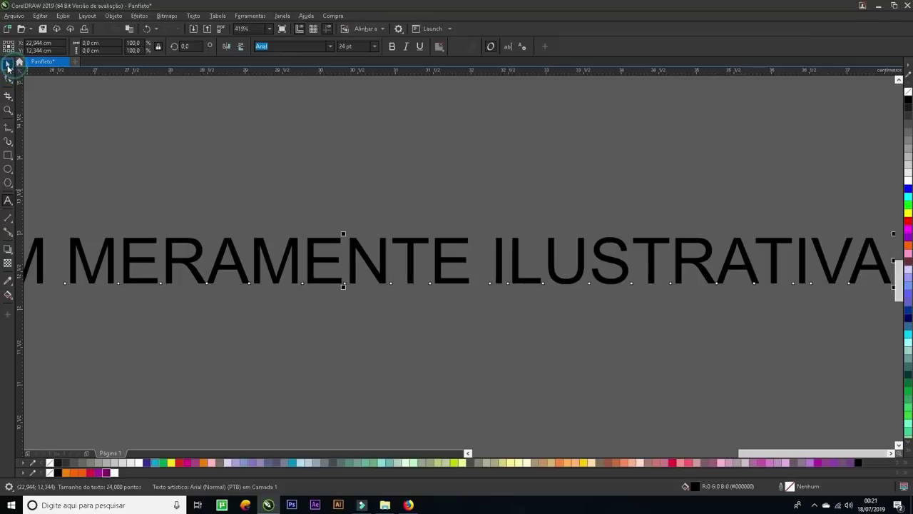
pyautogui.click(391, 46)
# - Rotate the "IMAGEM MERAMENTE ILUSTRATIVA" text 90° to read vertically and move it closer to the flyer, at about X 25.72 cm, Y 14.44 cm
pyautogui.press('F4')
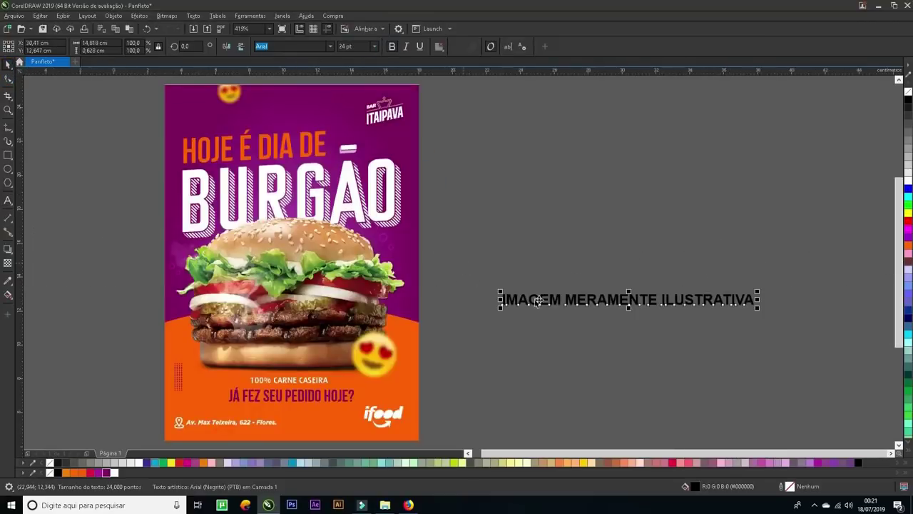
pyautogui.click(538, 299)
pyautogui.moveTo(500, 308); pyautogui.dragTo(638, 424)
pyautogui.moveTo(634, 391); pyautogui.dragTo(632, 391)
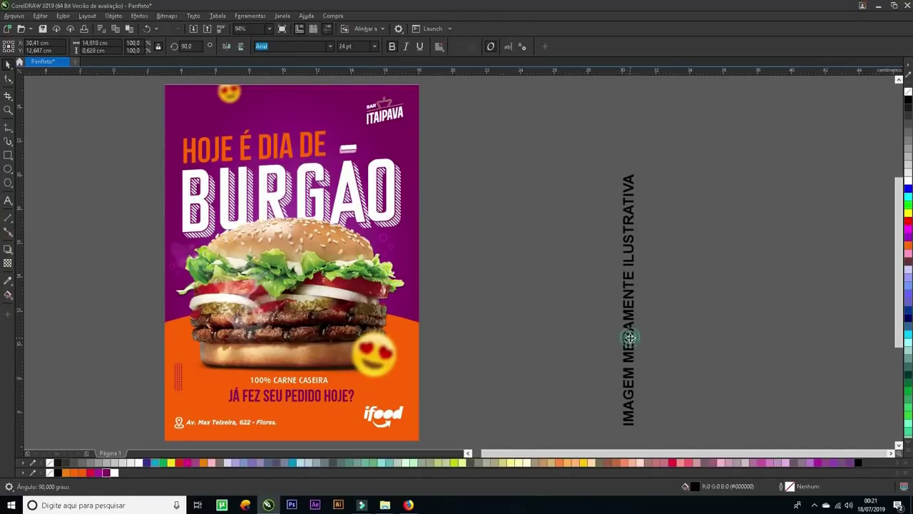
pyautogui.moveTo(635, 330); pyautogui.dragTo(561, 300)
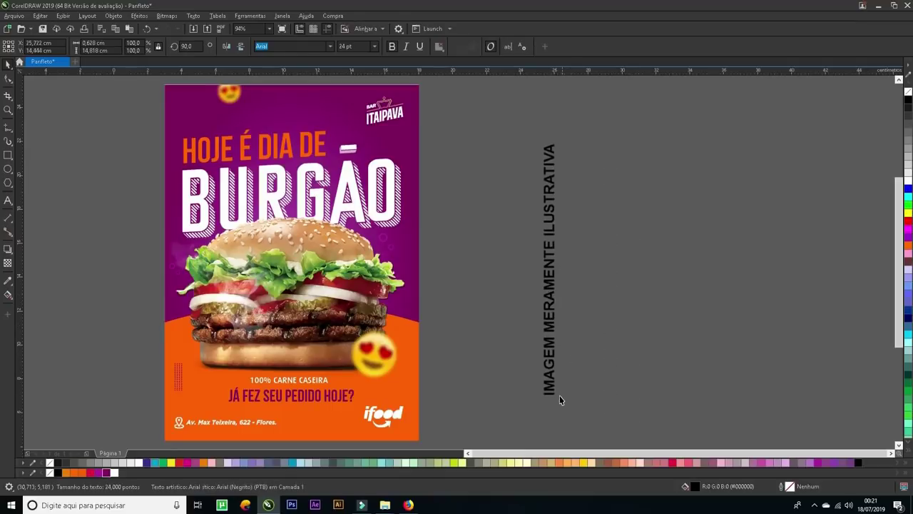
# - Shrink the vertical text to about 4.92 cm long and place it just outside the flyer's right edge, at about X 18.79 cm, Y 14.11 cm
pyautogui.click(560, 397)
pyautogui.moveTo(551, 392)
pyautogui.mouseDown()
pyautogui.moveTo(549, 383)
pyautogui.moveTo(581, 383)
pyautogui.moveTo(554, 394)
pyautogui.mouseUp()
pyautogui.click(550, 379)
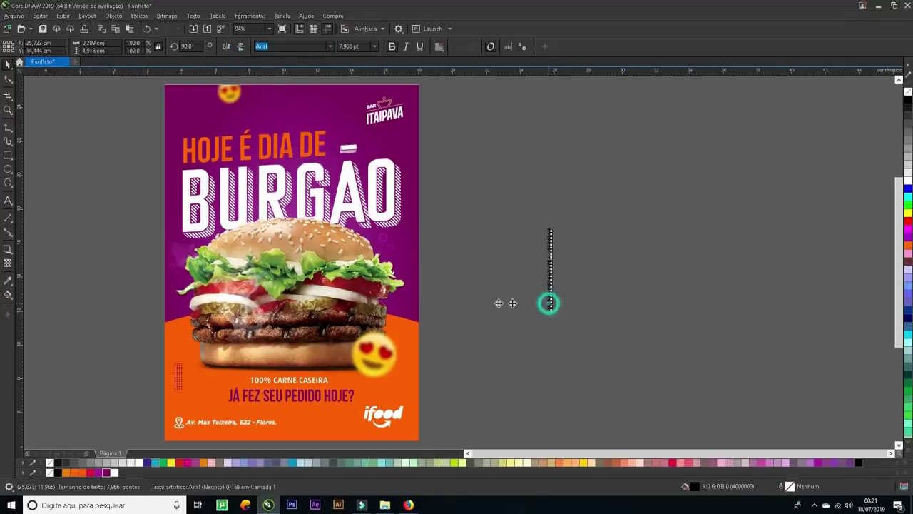
pyautogui.moveTo(548, 302); pyautogui.dragTo(444, 311)
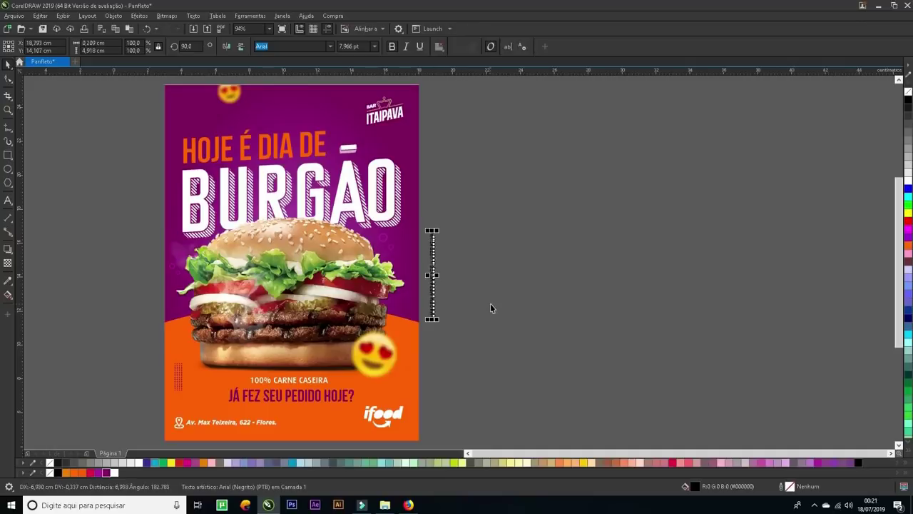
# - Shrink the vertical "IMAGEM MERAMENTE ILUSTRATIVA" text to about 3.02 cm long and place it inside the flyer's right edge, at about X 17.60 cm, Y 13.34 cm
pyautogui.moveTo(418, 209); pyautogui.dragTo(483, 354)
pyautogui.click(465, 367)
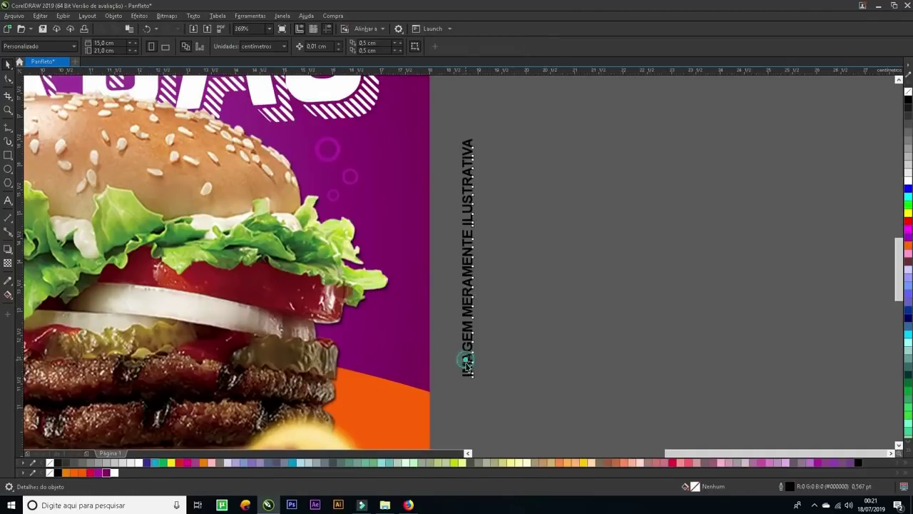
pyautogui.moveTo(462, 378); pyautogui.dragTo(464, 359)
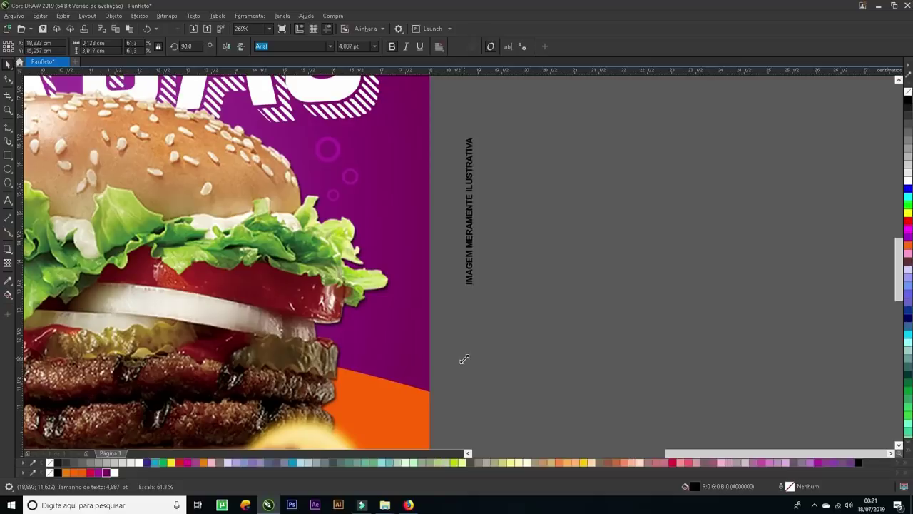
pyautogui.click(468, 263)
pyautogui.moveTo(468, 262); pyautogui.dragTo(408, 346)
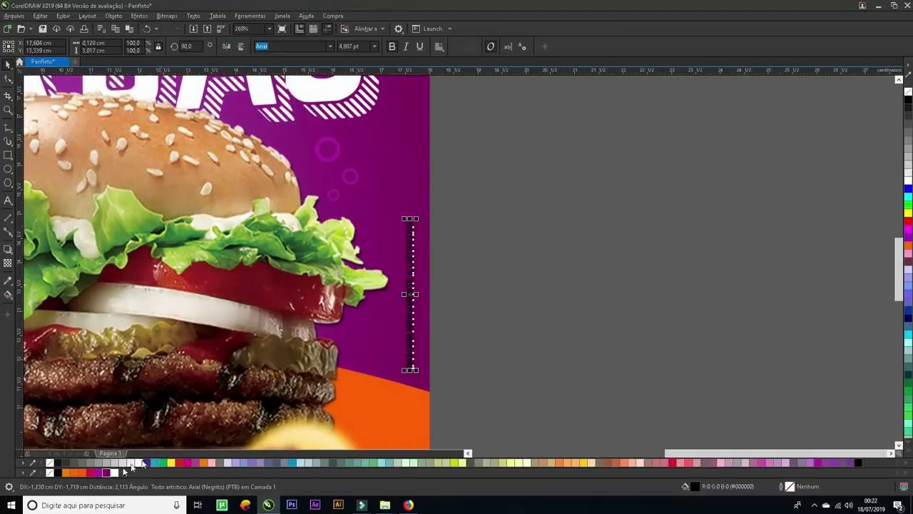
# - Recolor the vertical disclaimer text white and preview the whole flyer in full screen
pyautogui.click(80, 473)
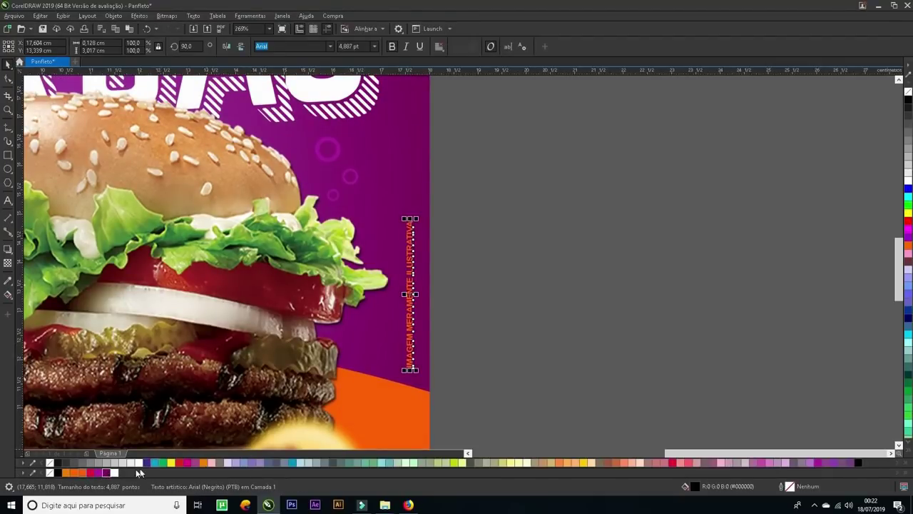
pyautogui.click(488, 340)
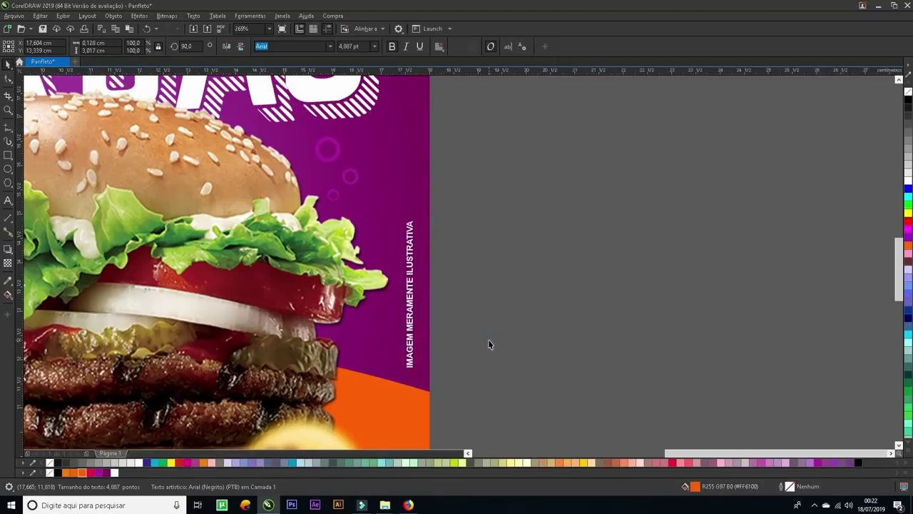
pyautogui.hotkey('shift', 'F4')
pyautogui.press('F9')
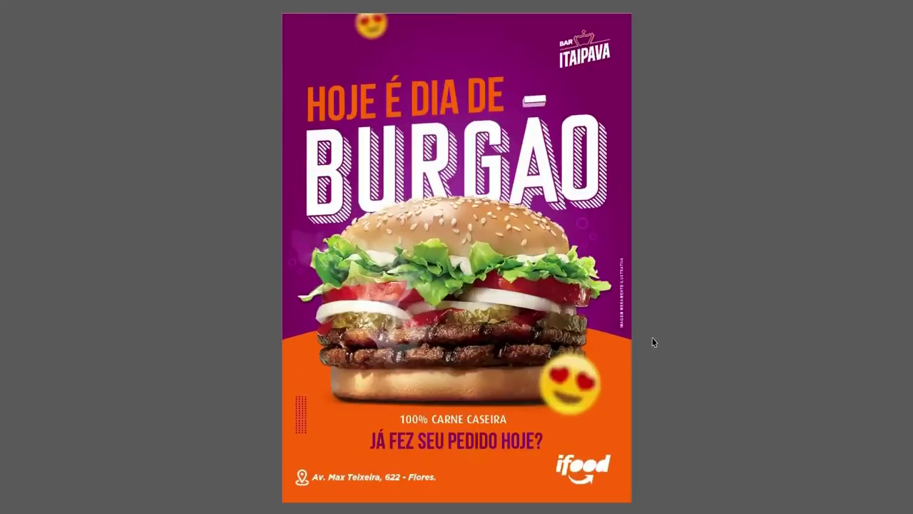
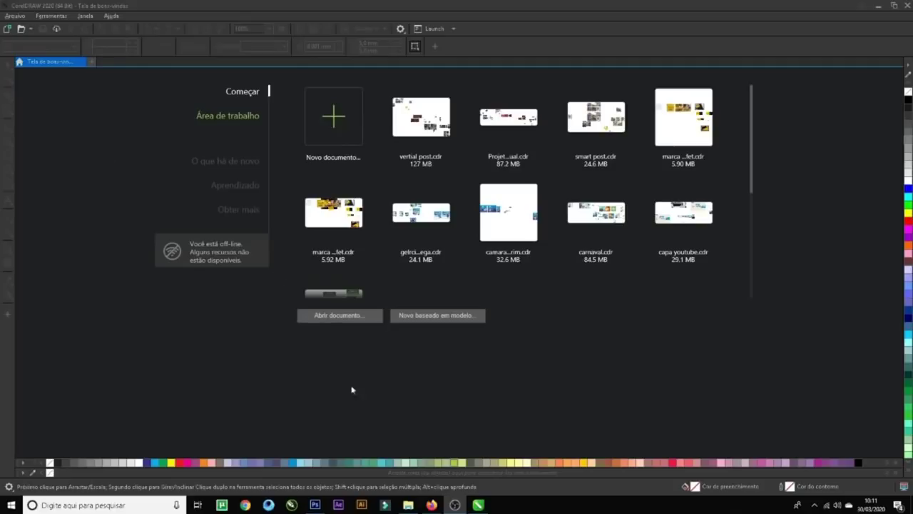
# - Create a new document named "Pizzaria" with the default A4 CMYK settings
pyautogui.click(322, 105)
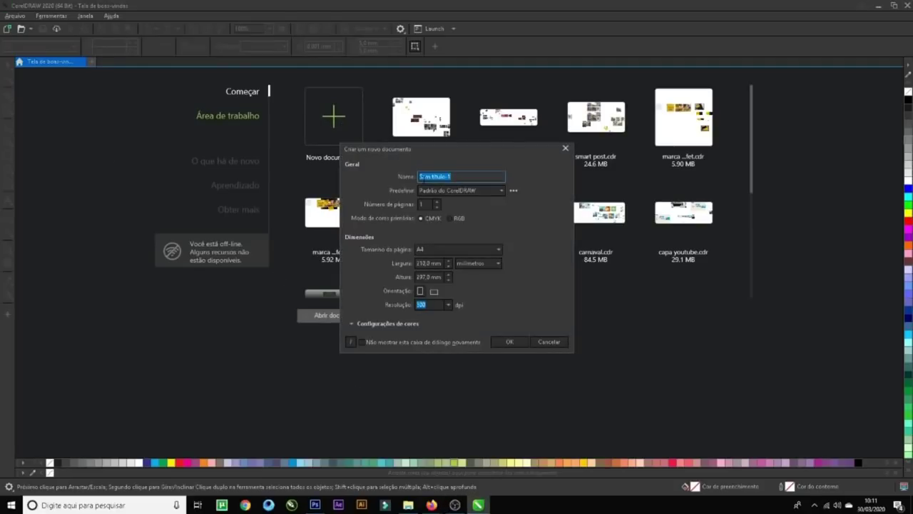
pyautogui.write('Pizzaria')
pyautogui.press('Return')
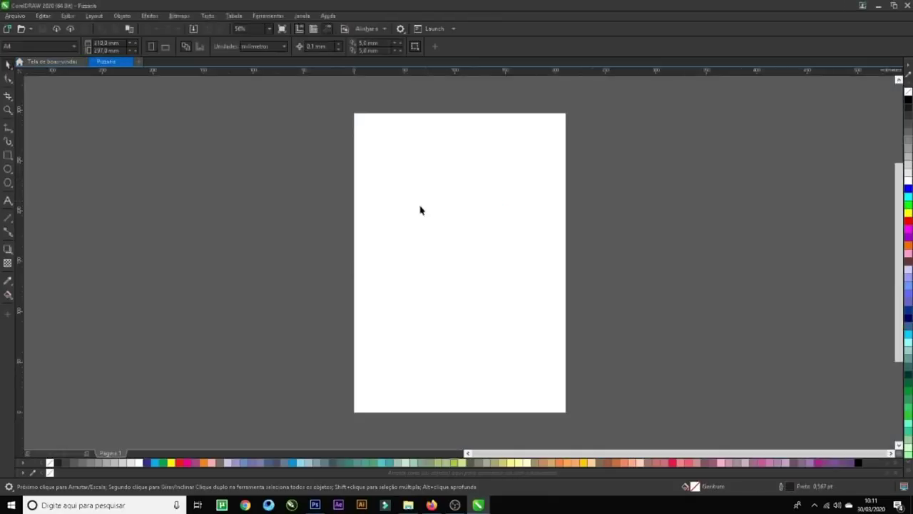
# - Draw a square about 289 mm on a side right of the page and move it farther away, to about X 575 mm, Y 166 mm
pyautogui.press('z')
pyautogui.moveTo(393, 147); pyautogui.dragTo(771, 330)
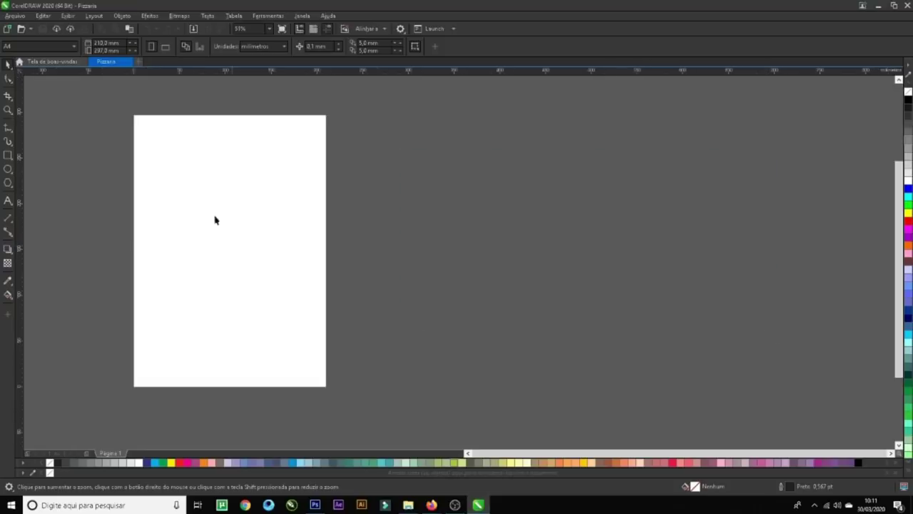
pyautogui.click(7, 155)
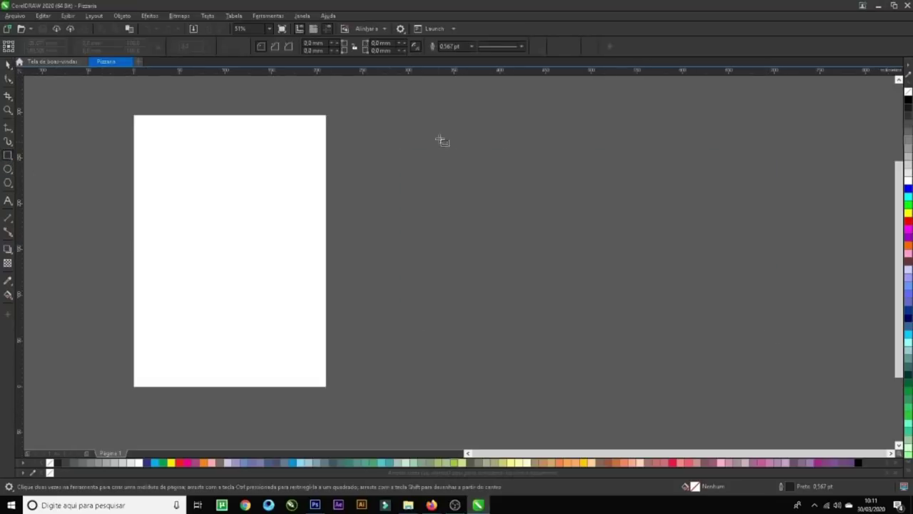
pyautogui.moveTo(430, 143); pyautogui.dragTo(695, 406)
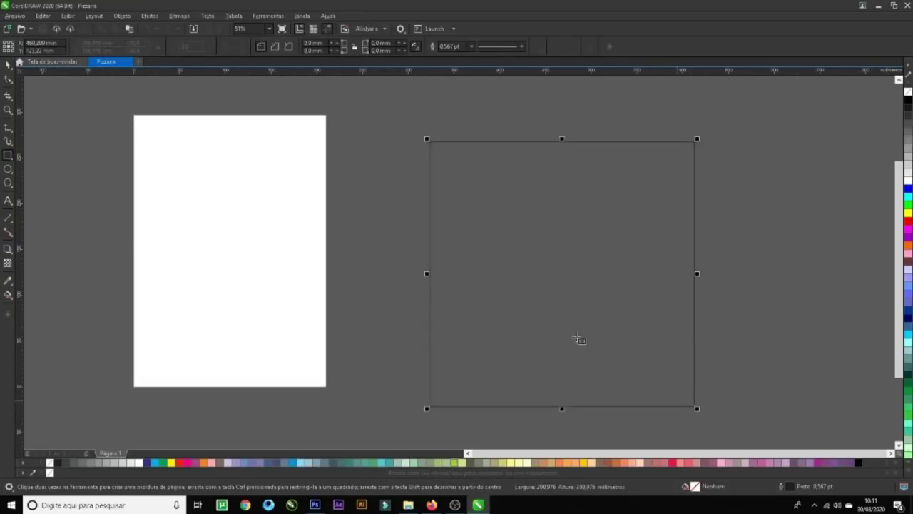
pyautogui.moveTo(521, 222); pyautogui.dragTo(650, 214)
pyautogui.scroll(-2, 626, 216)
pyautogui.press('z')
pyautogui.moveTo(546, 131); pyautogui.dragTo(856, 353)
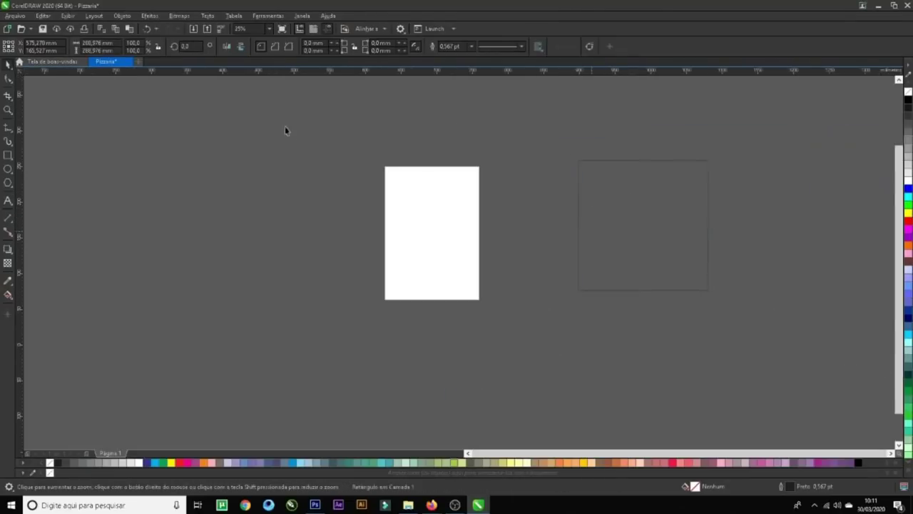
# - Set the square's width and height to 400 mm and move it farther right of the page, to about X 745 mm, Y 157 mm
pyautogui.press('space')
pyautogui.click(97, 43)
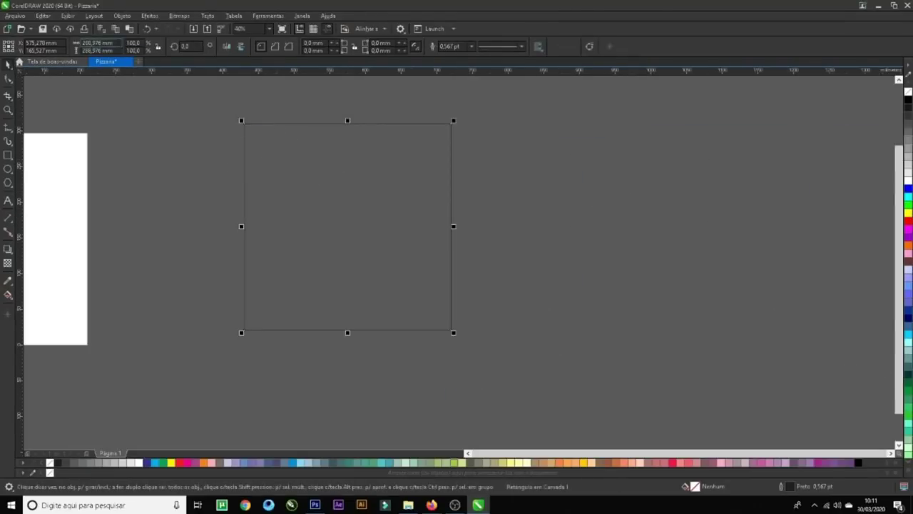
pyautogui.write('400')
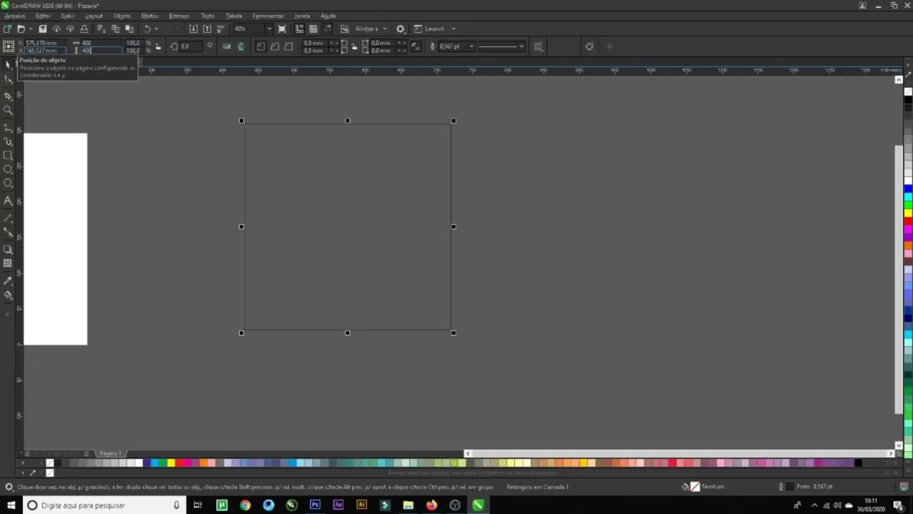
pyautogui.press('Return')
pyautogui.scroll(-2, 400, 239)
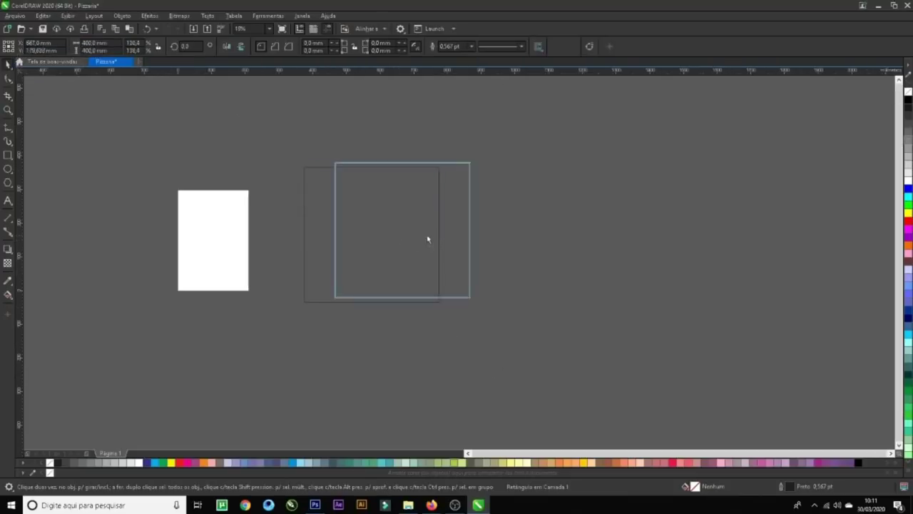
pyautogui.click(626, 261)
# - Fill the 400 mm square with white, remove its outline, and shift it slightly to about X 732 mm, Y 139 mm
pyautogui.moveTo(346, 156); pyautogui.dragTo(629, 345)
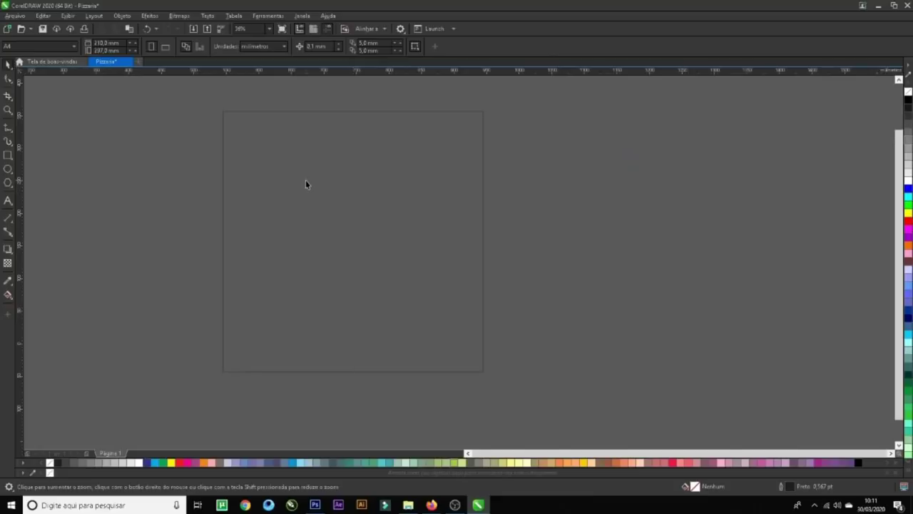
pyautogui.click(223, 194)
pyautogui.click(139, 463)
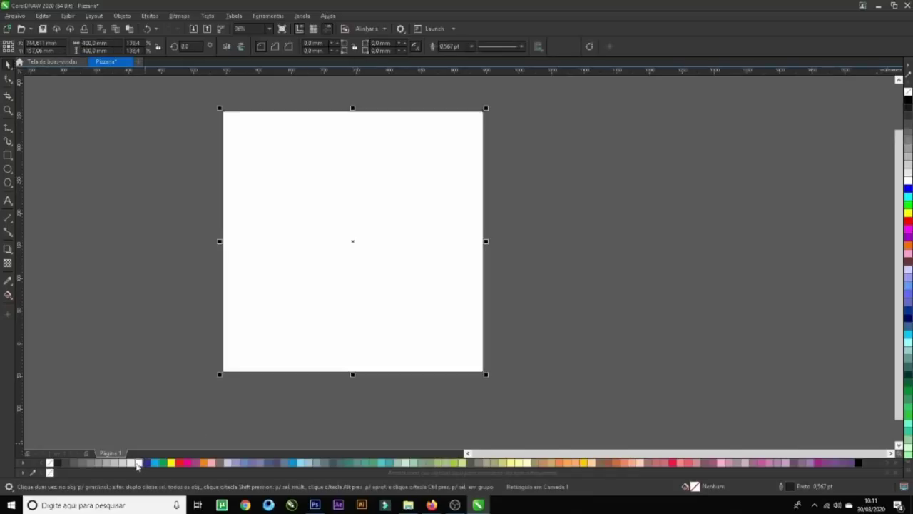
pyautogui.rightClick(49, 464)
pyautogui.click(512, 332)
pyautogui.moveTo(397, 318); pyautogui.dragTo(389, 330)
pyautogui.click(595, 331)
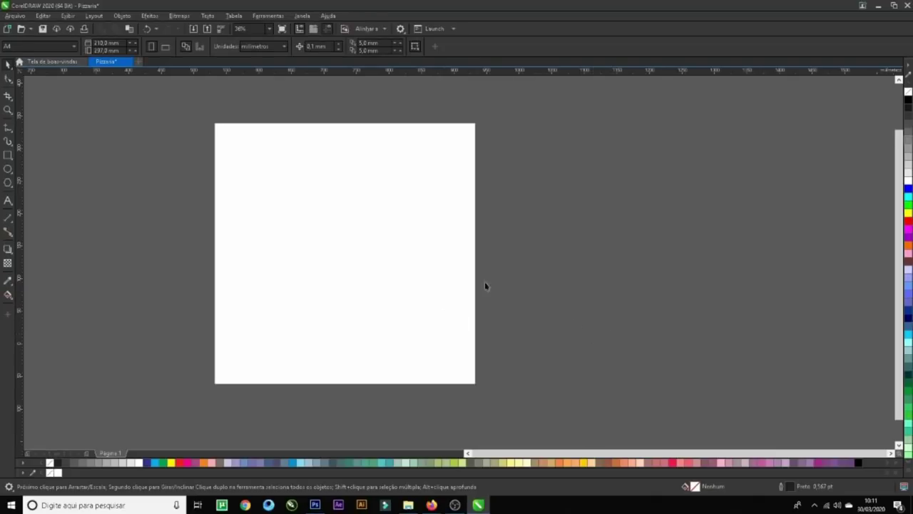
pyautogui.click(380, 268)
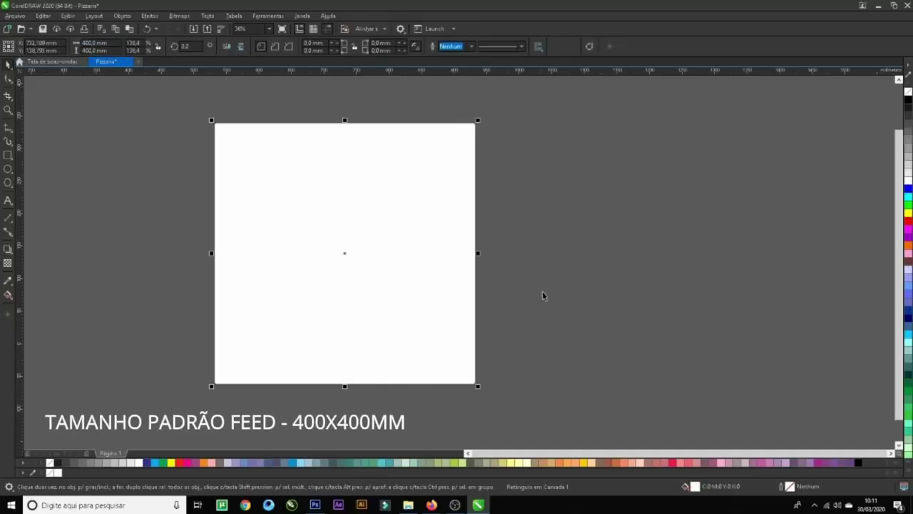
pyautogui.click(577, 326)
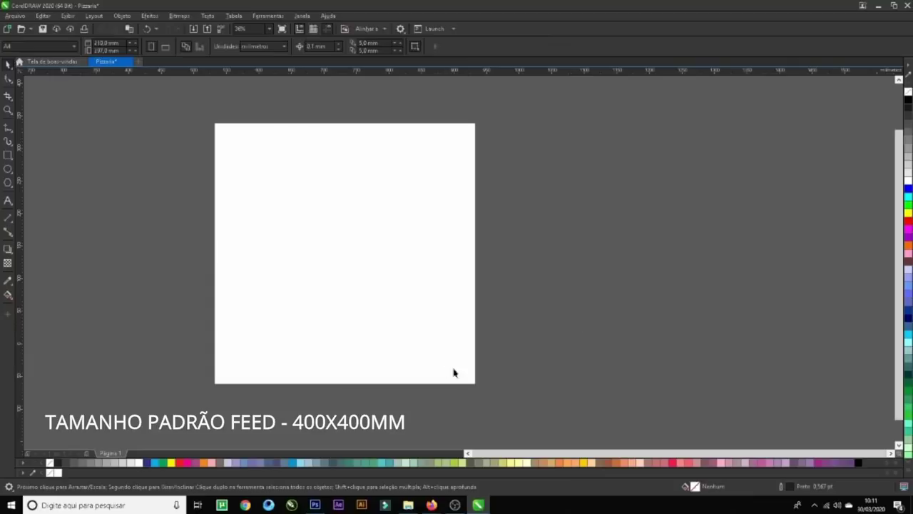
# - Switch to the Google page in Firefox and search for images of "pizza png"
pyautogui.moveTo(431, 505)
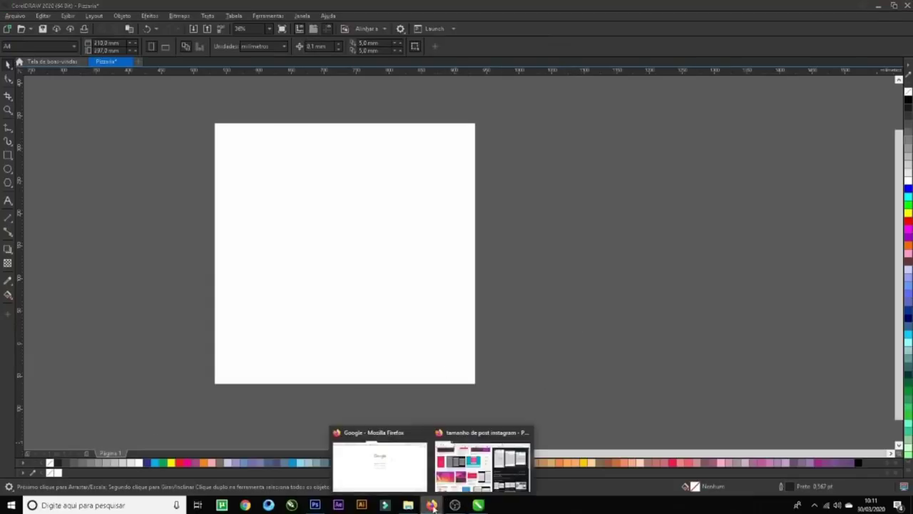
pyautogui.click(393, 474)
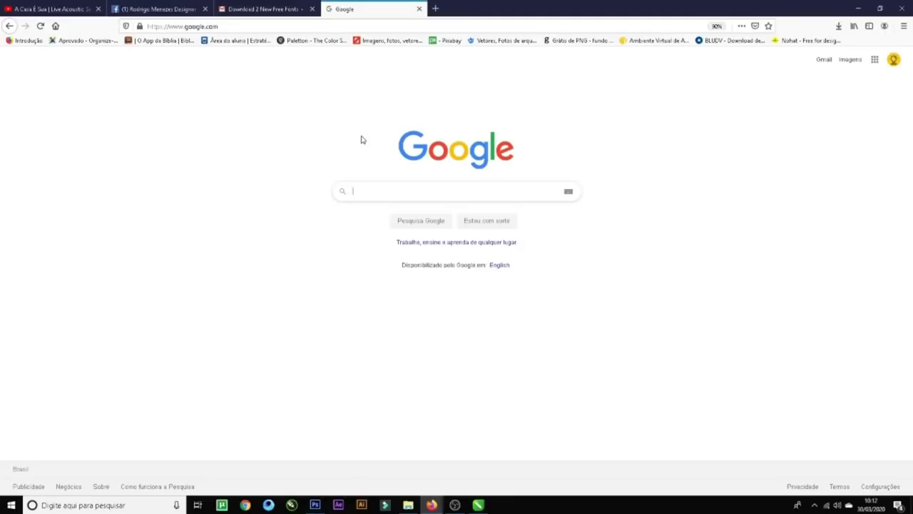
pyautogui.click(514, 191)
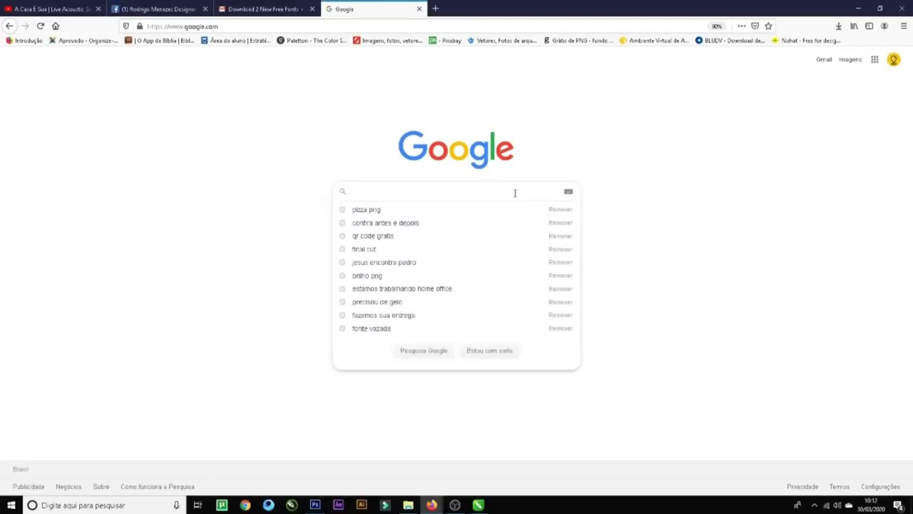
pyautogui.write('pizza')
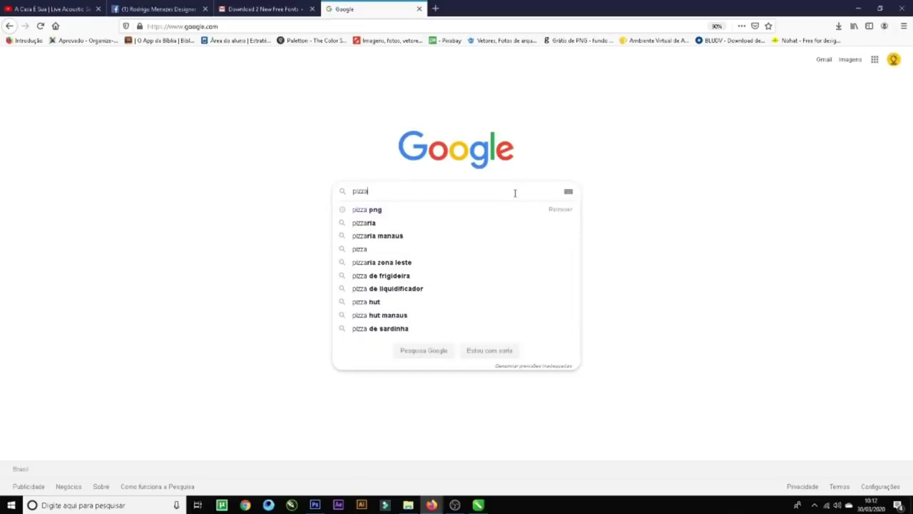
pyautogui.write(' png')
pyautogui.press('Return')
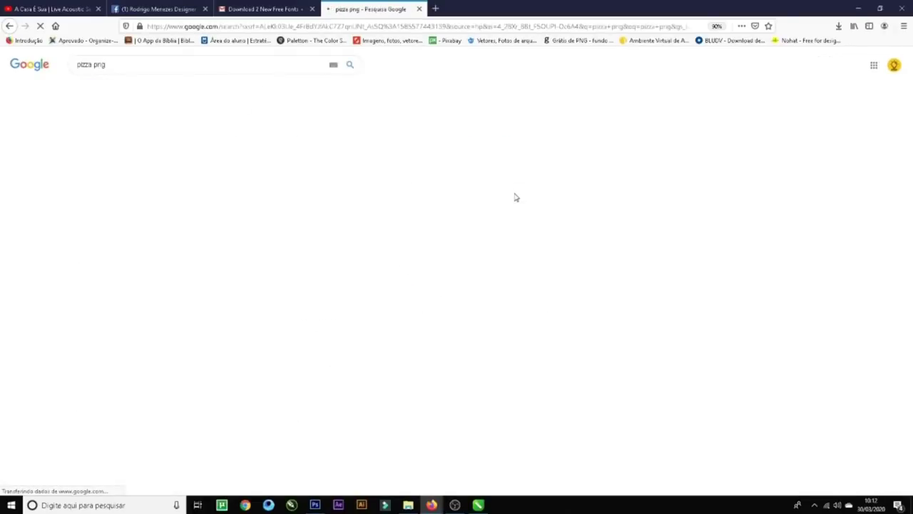
pyautogui.click(133, 87)
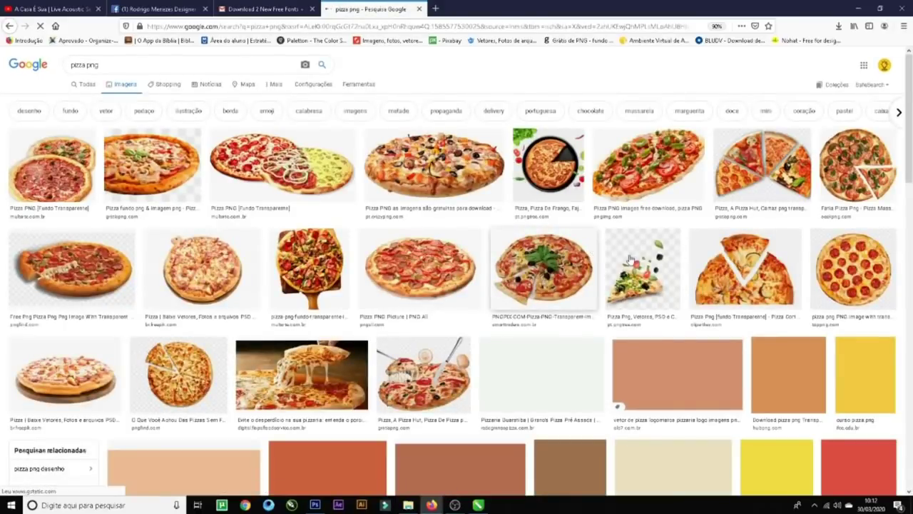
# - Browse the "pizza png" image results for a pizza picture suited to the feed post
pyautogui.scroll(-3, 660, 255)
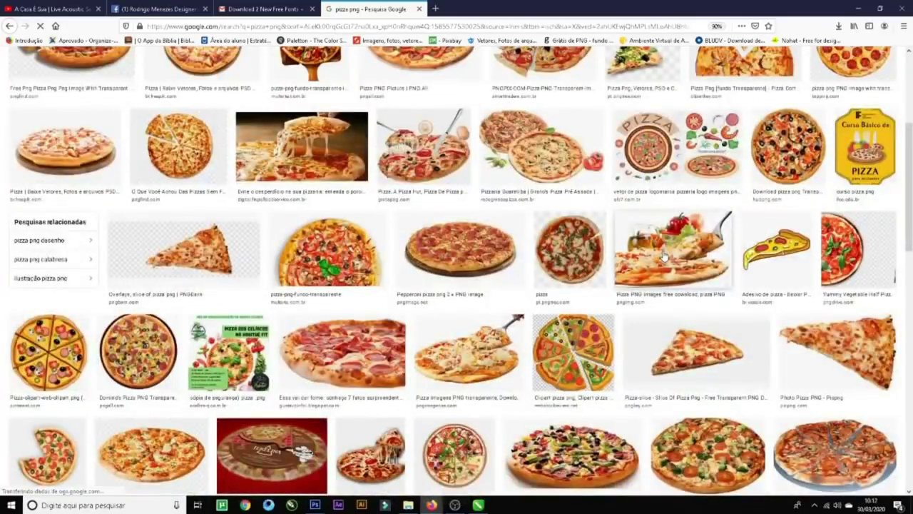
pyautogui.scroll(-2, 664, 255)
pyautogui.scroll(-1, 584, 246)
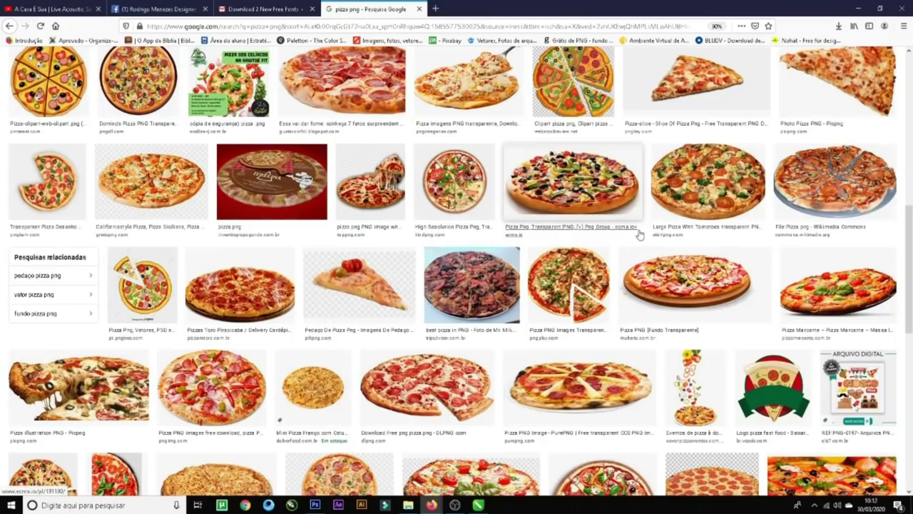
pyautogui.scroll(-3, 638, 235)
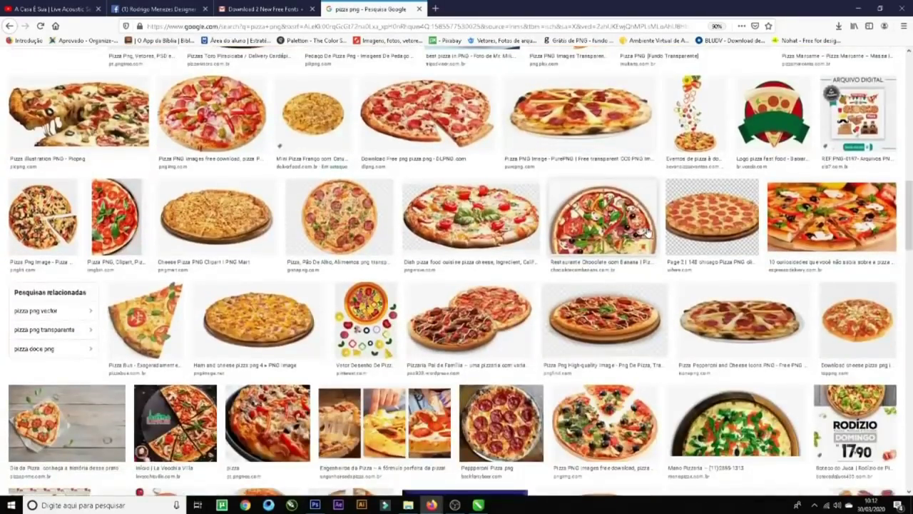
pyautogui.scroll(-2, 646, 232)
pyautogui.scroll(2, 649, 231)
pyautogui.scroll(10, 651, 230)
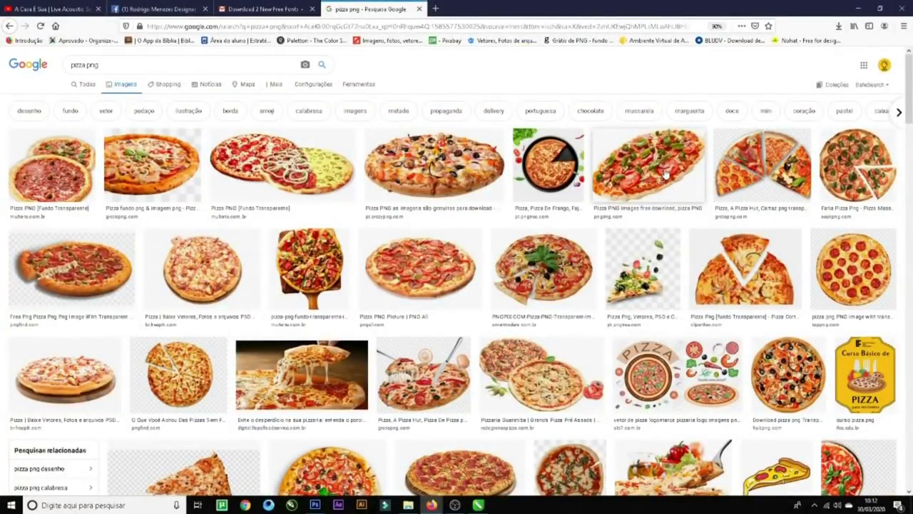
pyautogui.scroll(-2, 564, 167)
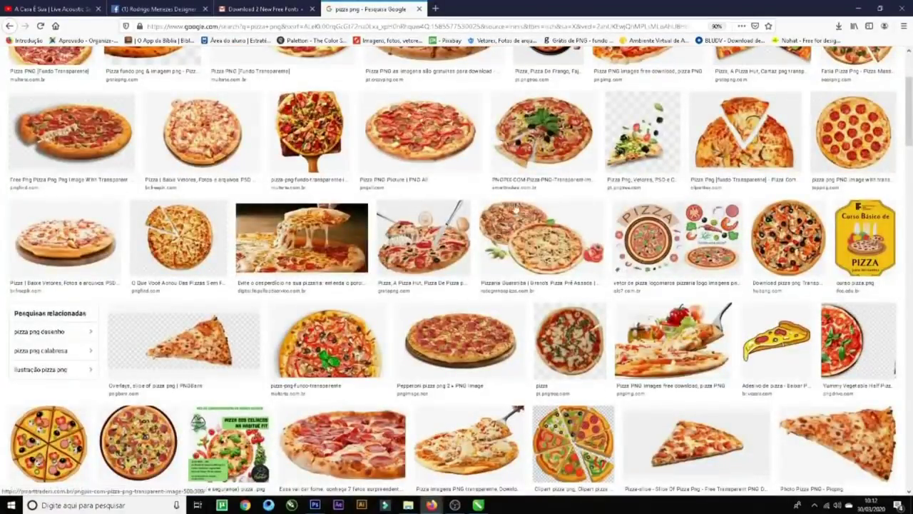
pyautogui.scroll(-3, 432, 262)
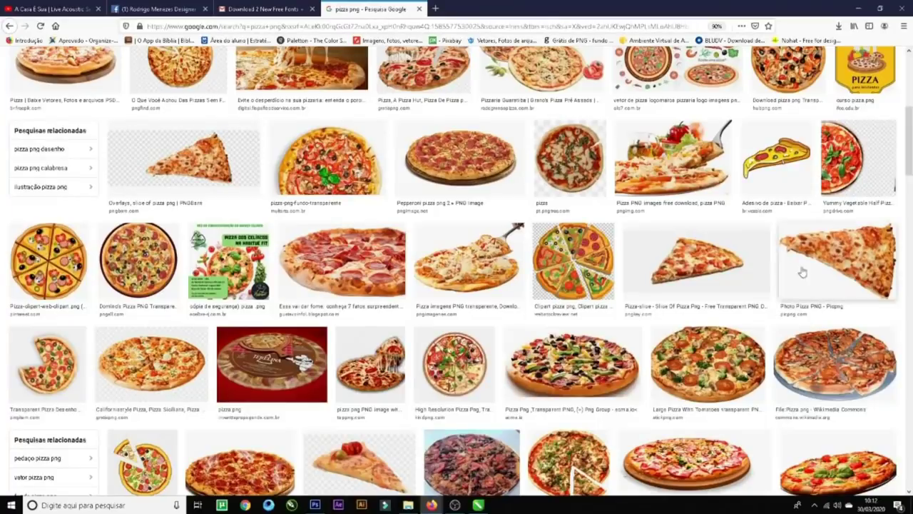
pyautogui.scroll(-1, 603, 245)
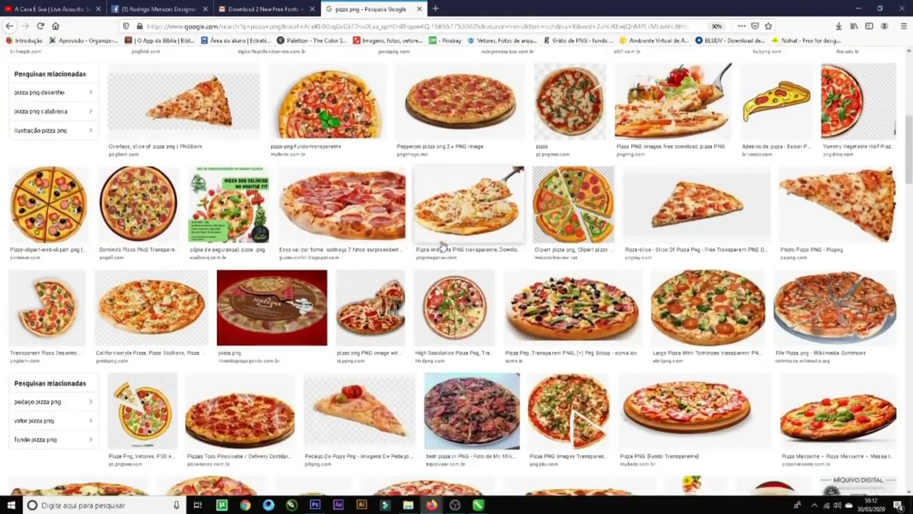
pyautogui.scroll(-5, 613, 235)
pyautogui.scroll(-3, 660, 296)
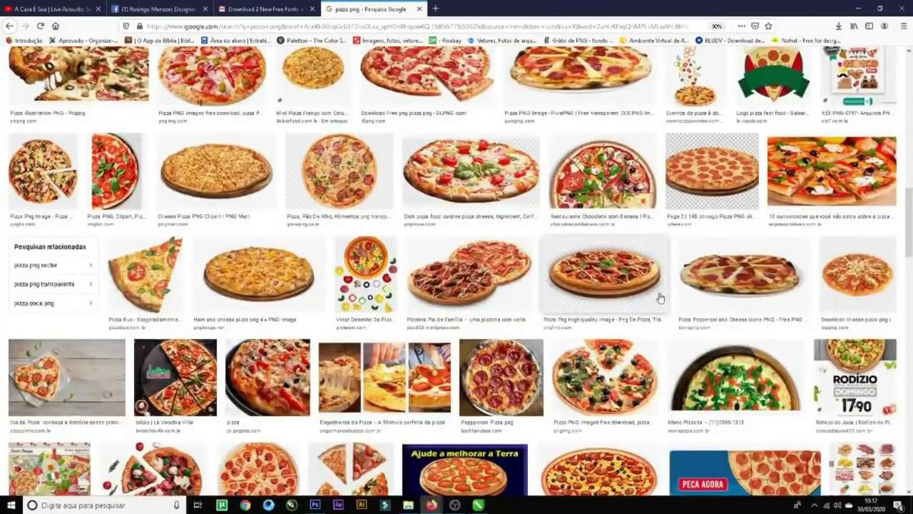
# - Save the sliced pizza image from Restaurante Chocolate com Banana as pizza-almoco1 in a new Pizzaria folder inside CANAL TUTORIAL - RODRIGAL, then close its preview
pyautogui.click(625, 176)
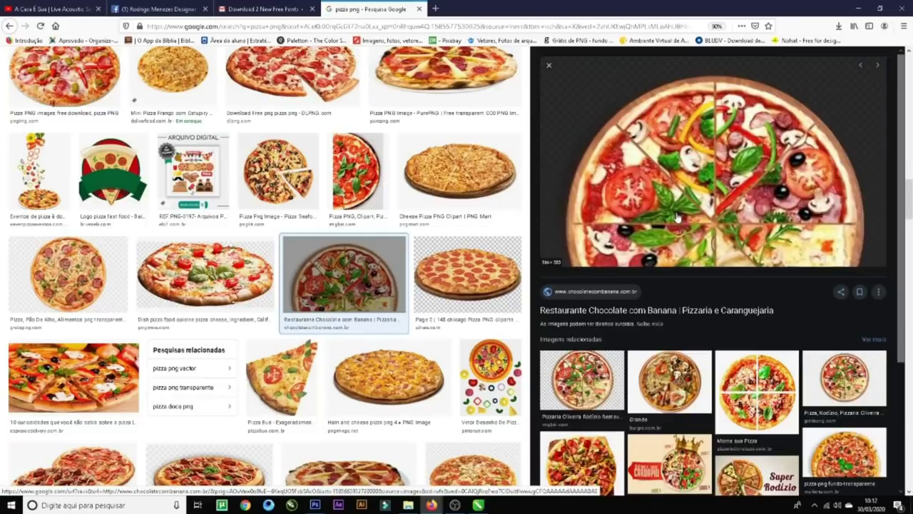
pyautogui.rightClick(707, 162)
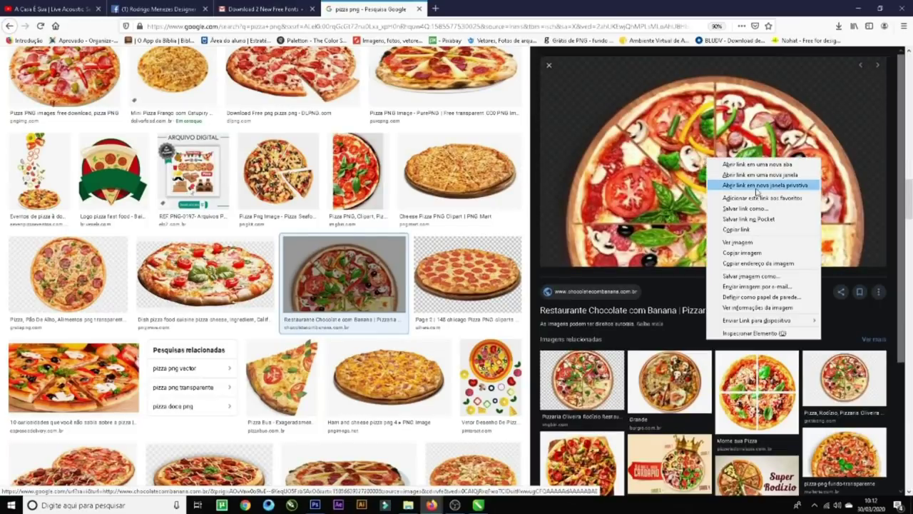
pyautogui.click(735, 274)
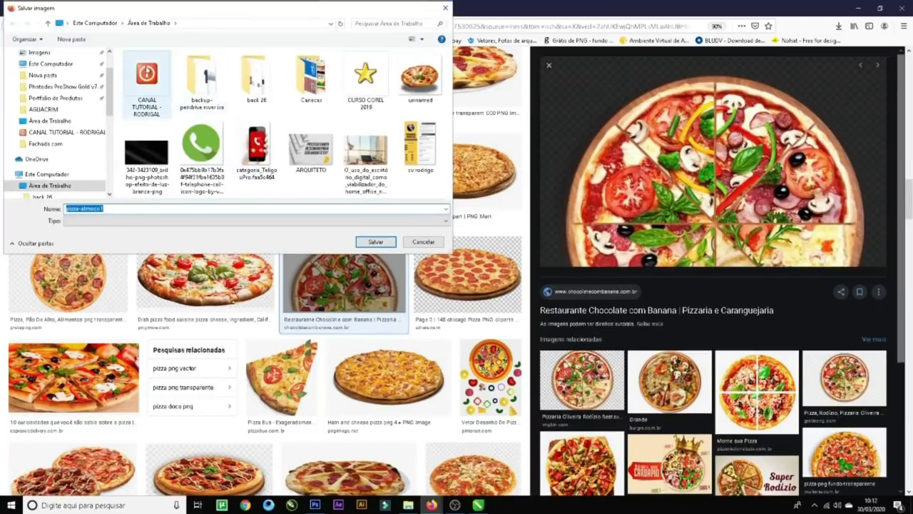
pyautogui.doubleClick(154, 77)
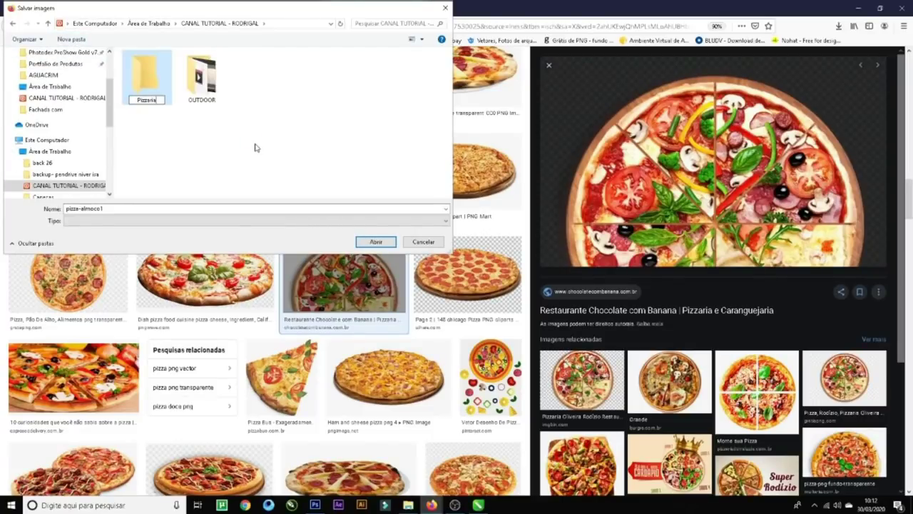
pyautogui.press('Return')
pyautogui.press('Return')
pyautogui.click(376, 242)
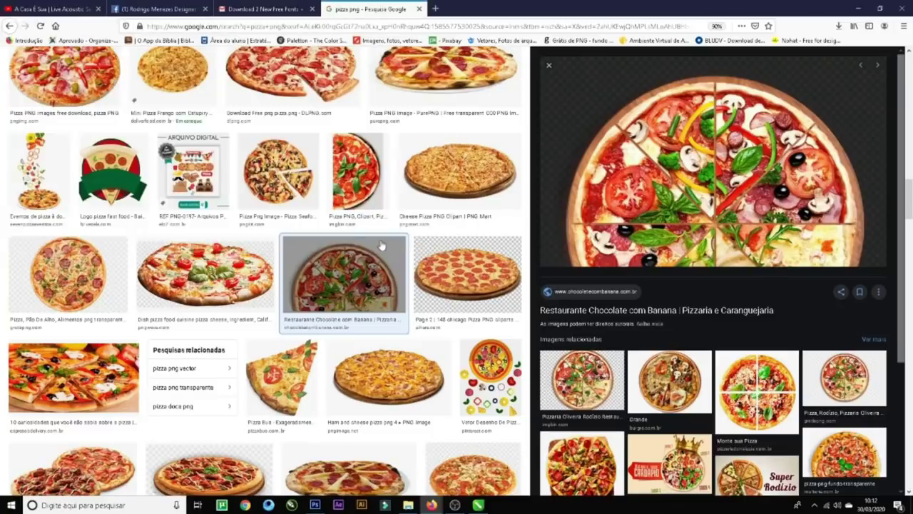
pyautogui.scroll(-2, 671, 277)
pyautogui.scroll(-3, 388, 221)
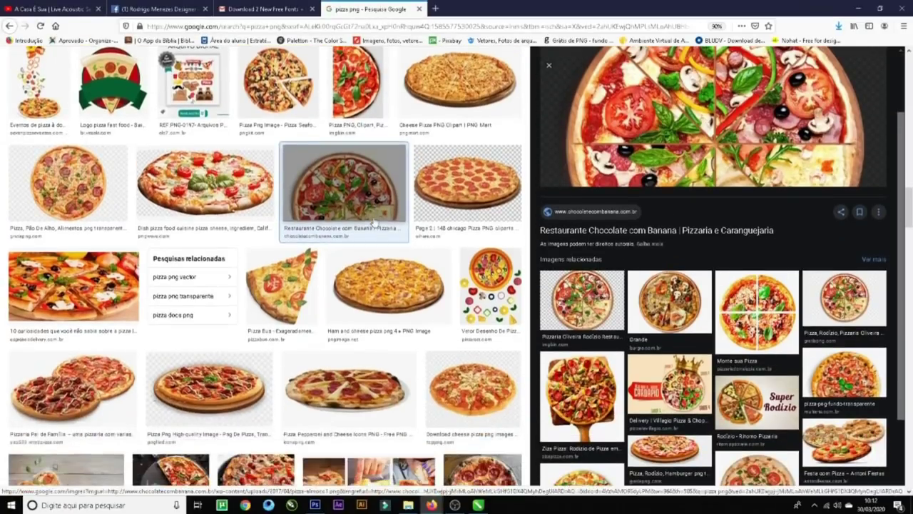
pyautogui.press('Escape')
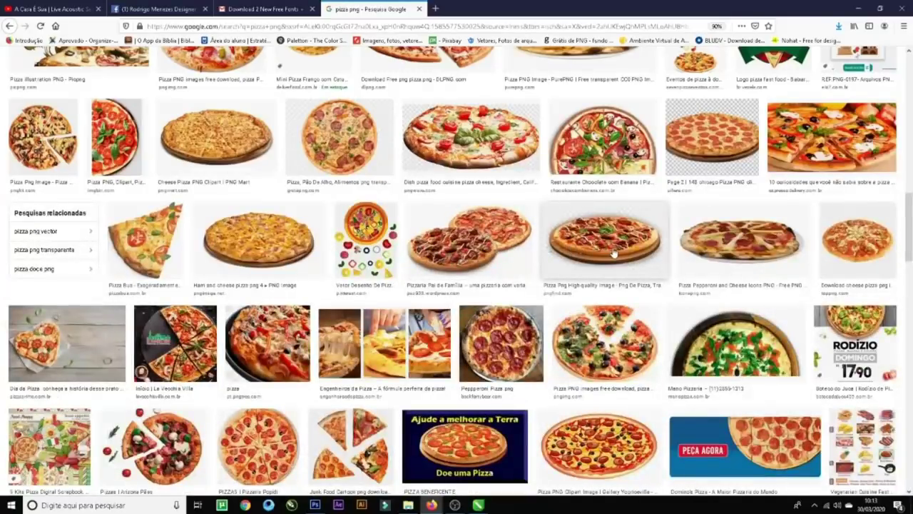
# - Preview the PngFind "Pizza Png High-quality Image" result and its related images
pyautogui.scroll(-2, 635, 248)
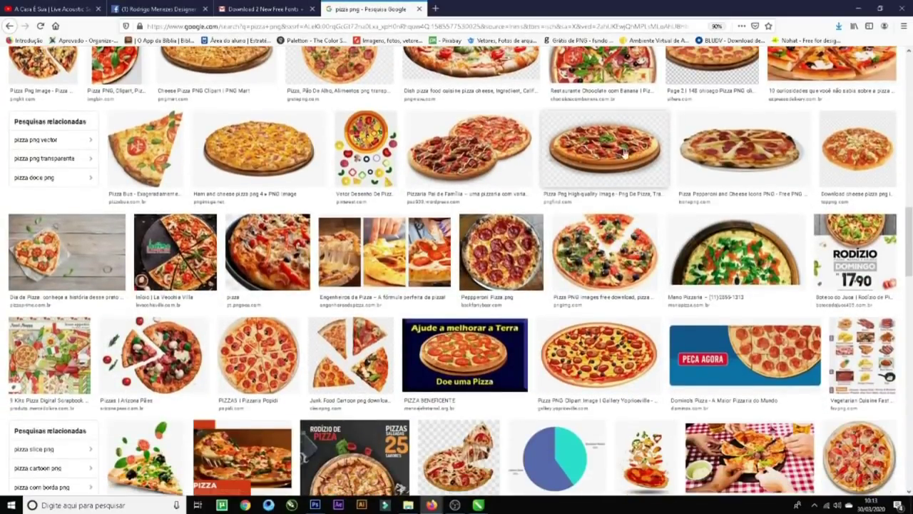
pyautogui.click(632, 134)
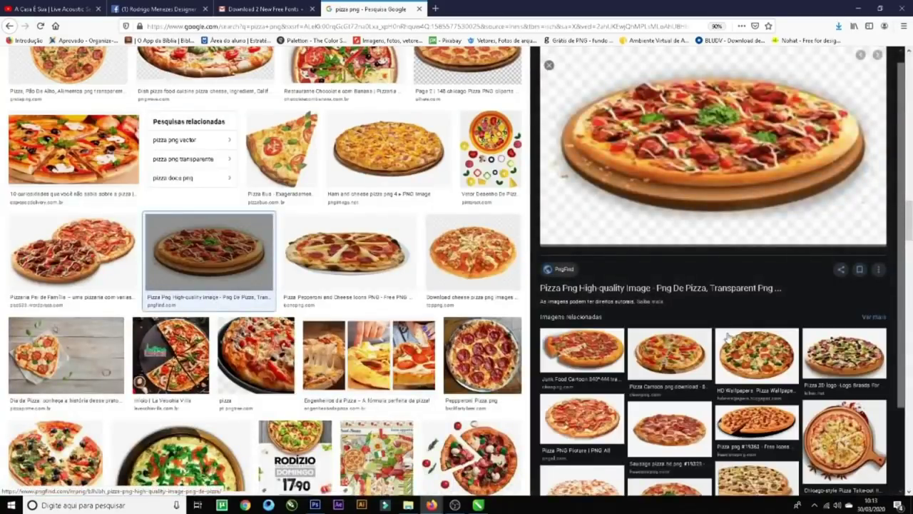
pyautogui.scroll(-2, 726, 340)
pyautogui.press('Escape')
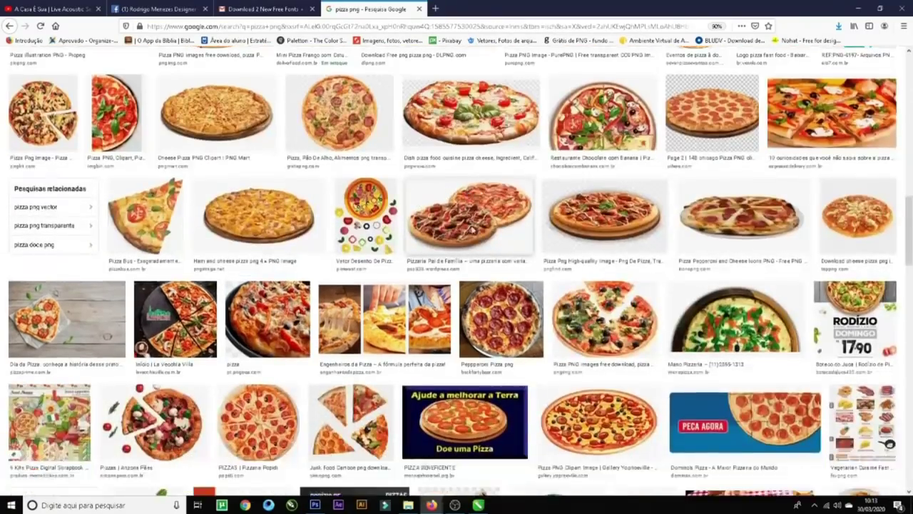
# - Save the PMAN - ENZIMIX photo of a pizza with basil and tomatoes on a dark background, and close its preview
pyautogui.scroll(-4, 649, 284)
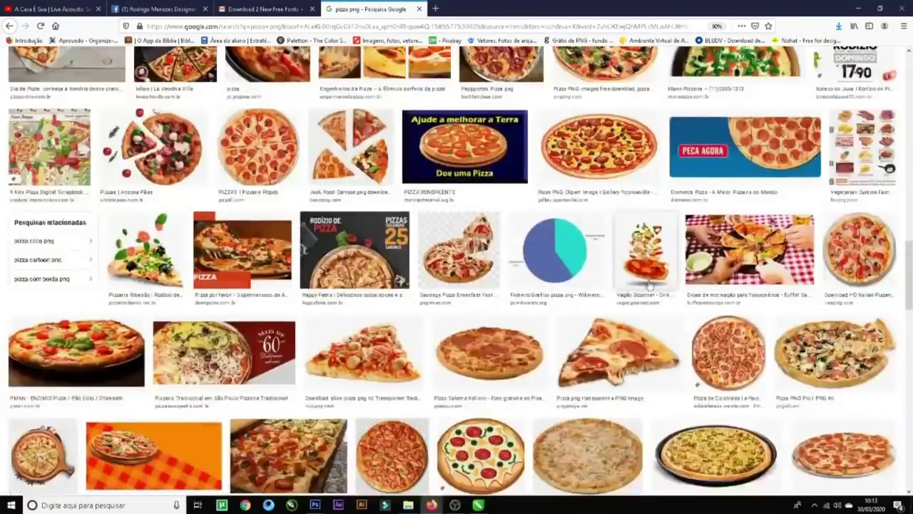
pyautogui.scroll(-1, 649, 283)
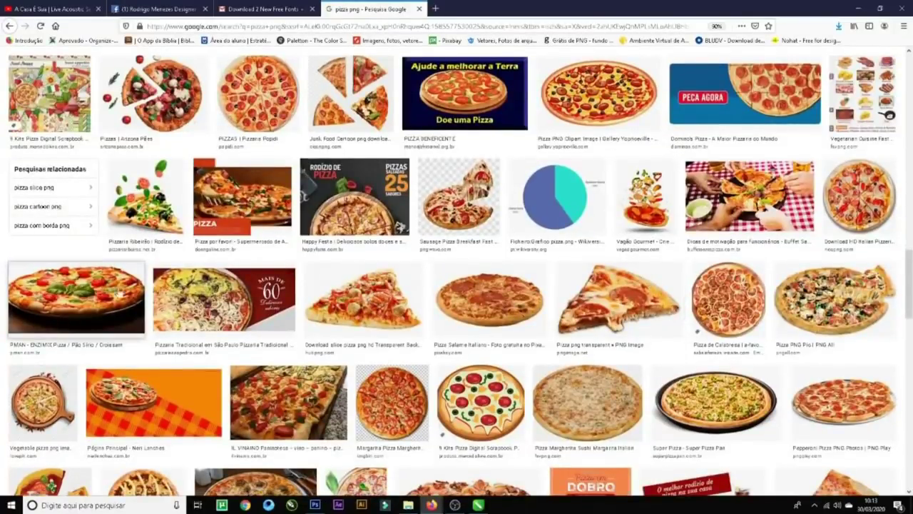
pyautogui.click(76, 297)
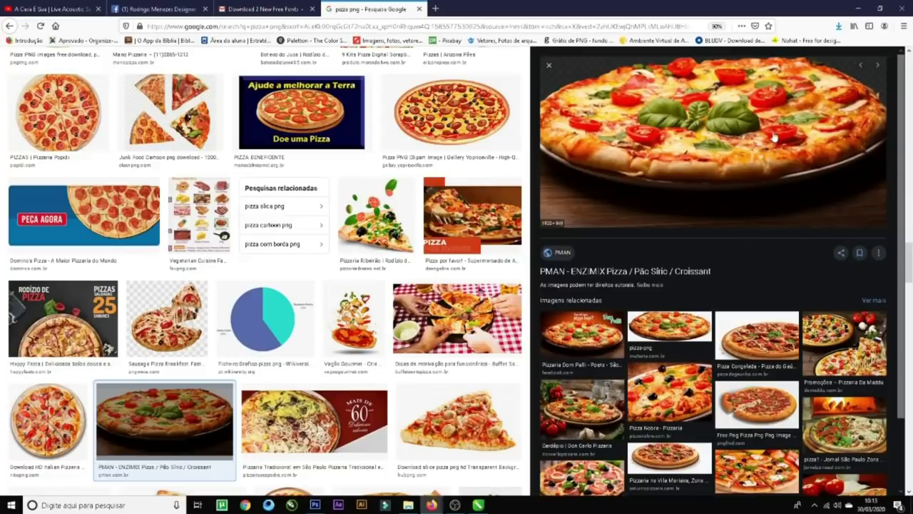
pyautogui.rightClick(730, 154)
pyautogui.click(776, 271)
pyautogui.click(368, 243)
pyautogui.scroll(-2, 731, 260)
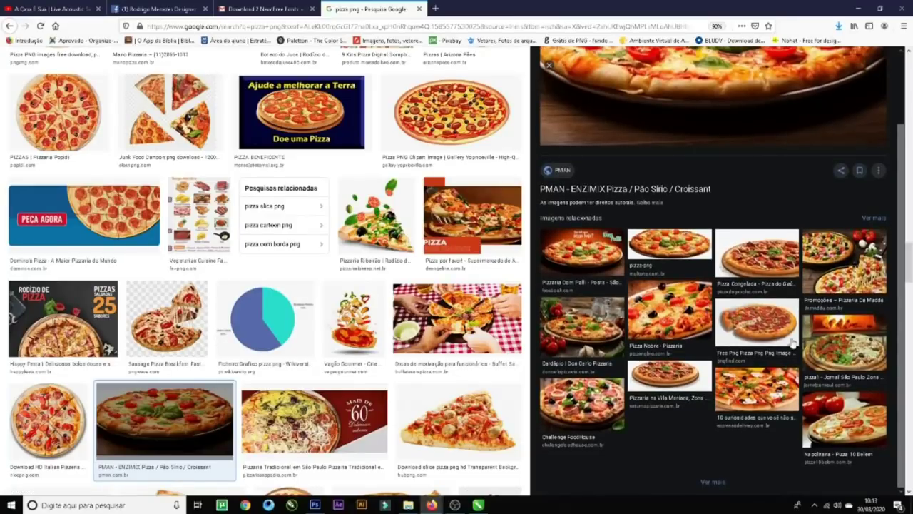
pyautogui.press('Escape')
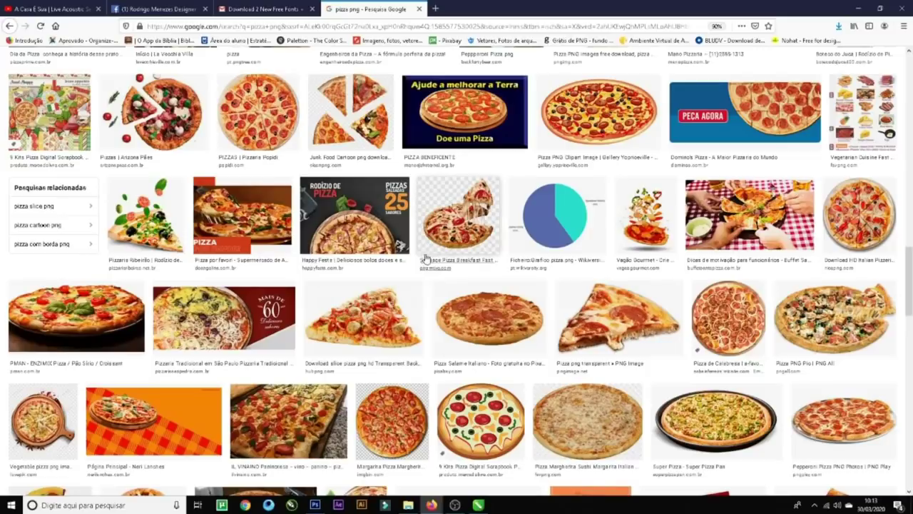
# - Look through further "pizza png" results for more artwork to use in the pizzeria post
pyautogui.scroll(-3, 471, 252)
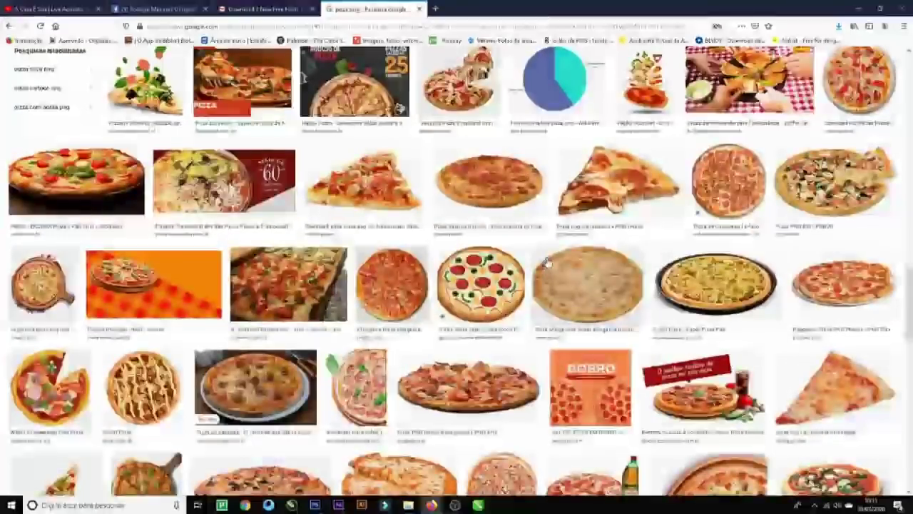
pyautogui.scroll(-3, 547, 263)
pyautogui.scroll(-2, 626, 264)
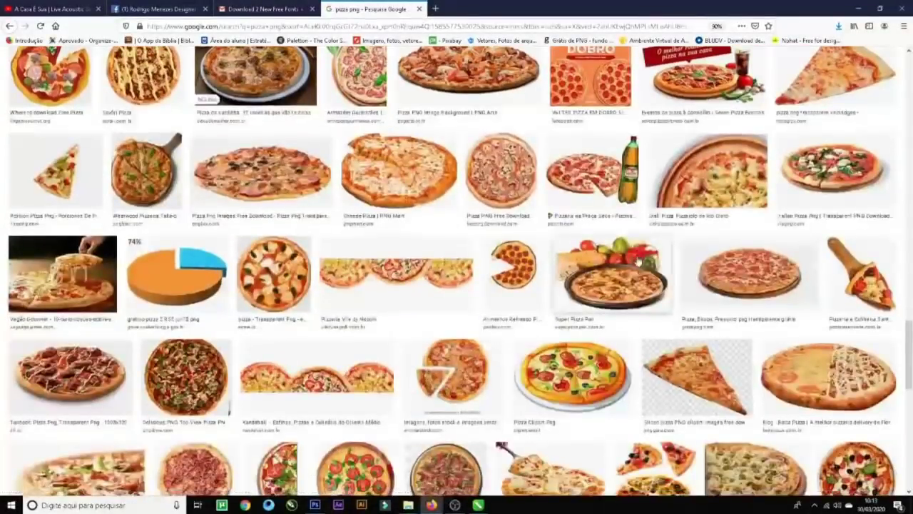
pyautogui.scroll(-2, 637, 262)
pyautogui.scroll(-2, 634, 249)
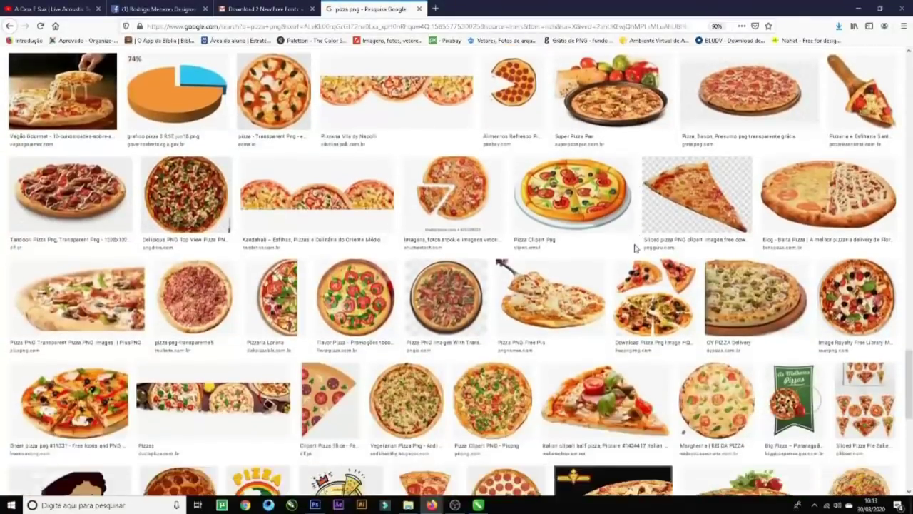
pyautogui.scroll(-7, 634, 247)
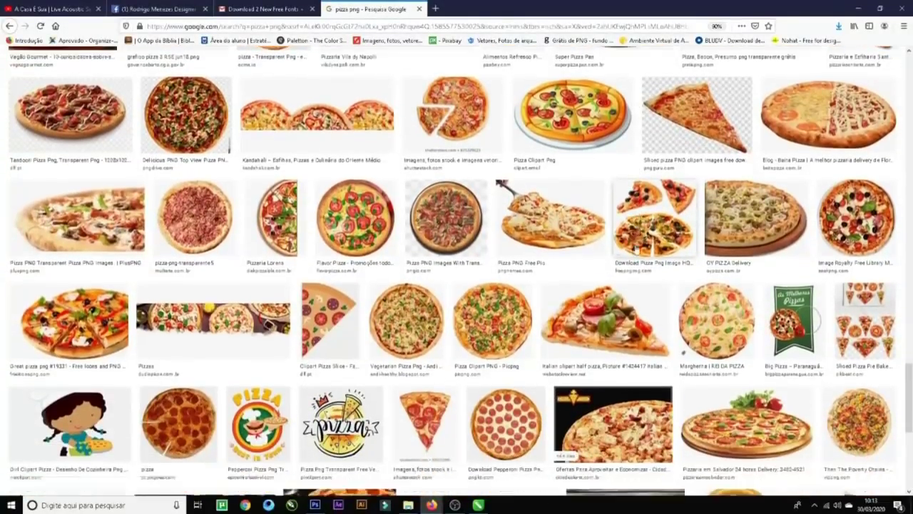
pyautogui.scroll(-1, 638, 248)
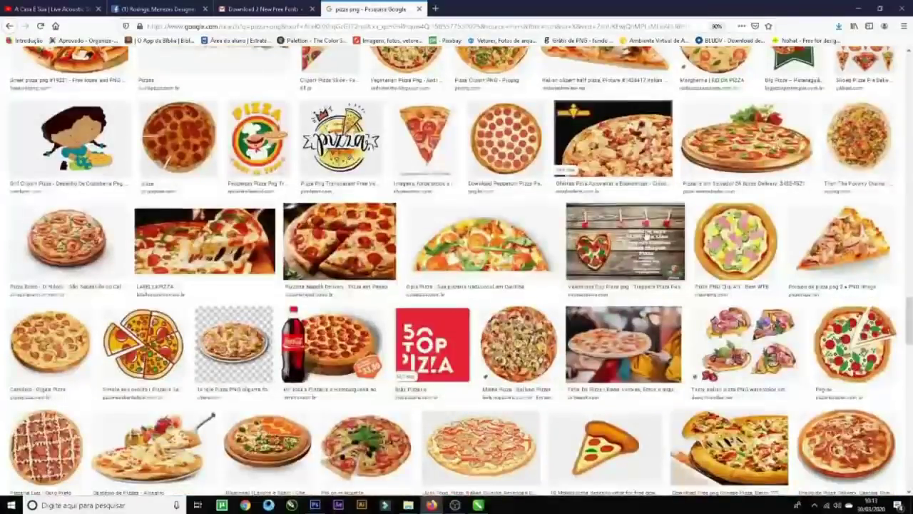
pyautogui.scroll(-1, 735, 246)
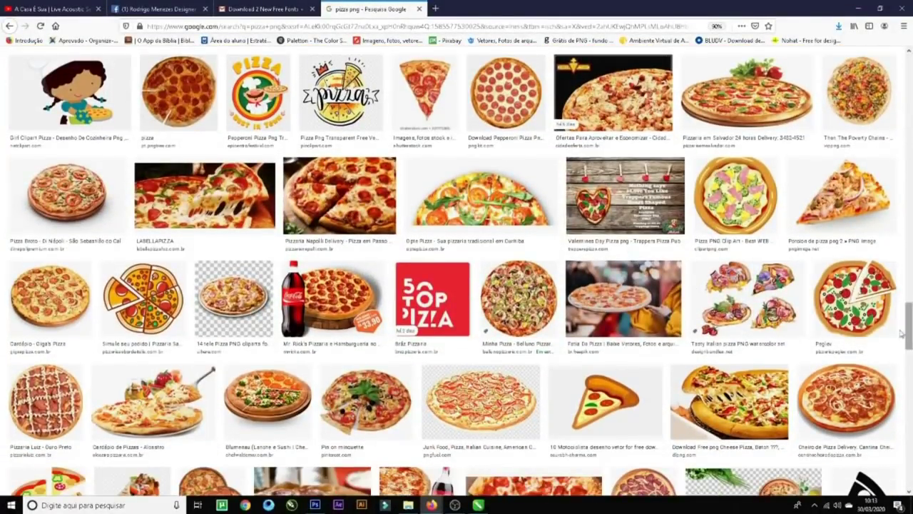
pyautogui.scroll(-3, 525, 339)
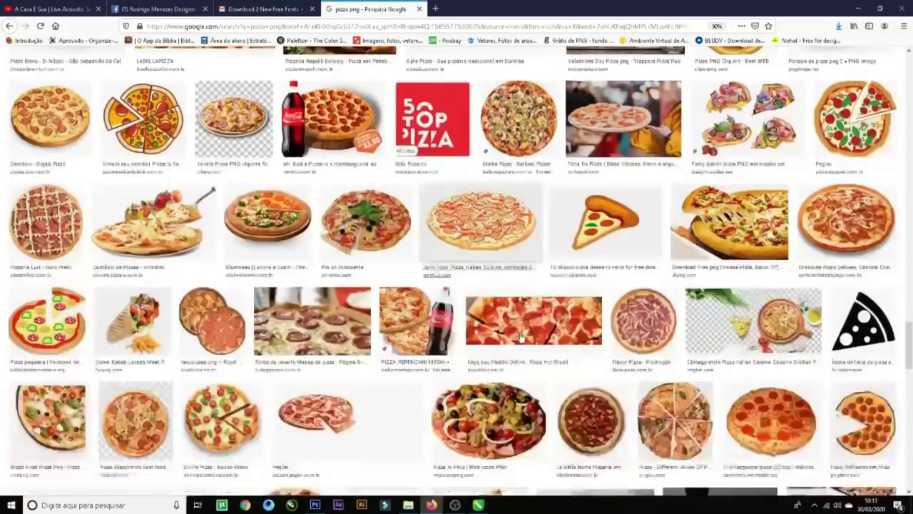
pyautogui.scroll(-7, 521, 336)
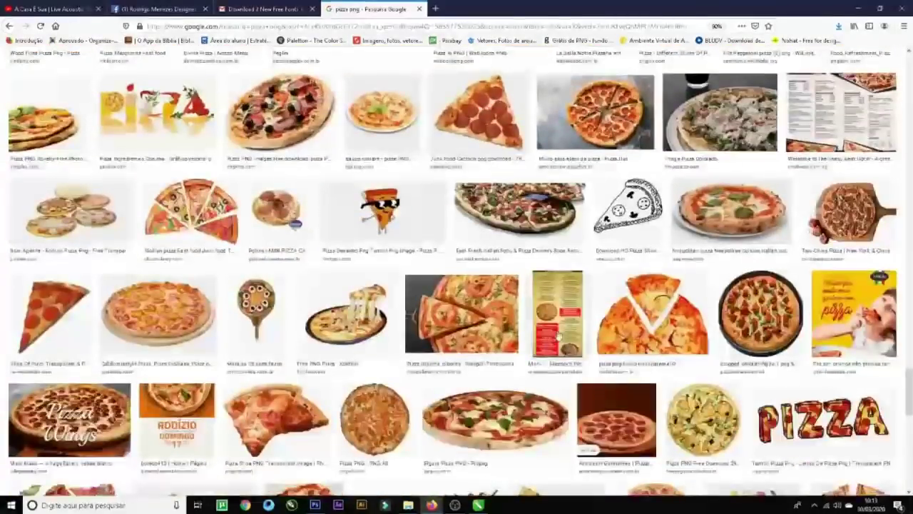
pyautogui.scroll(-5, 521, 328)
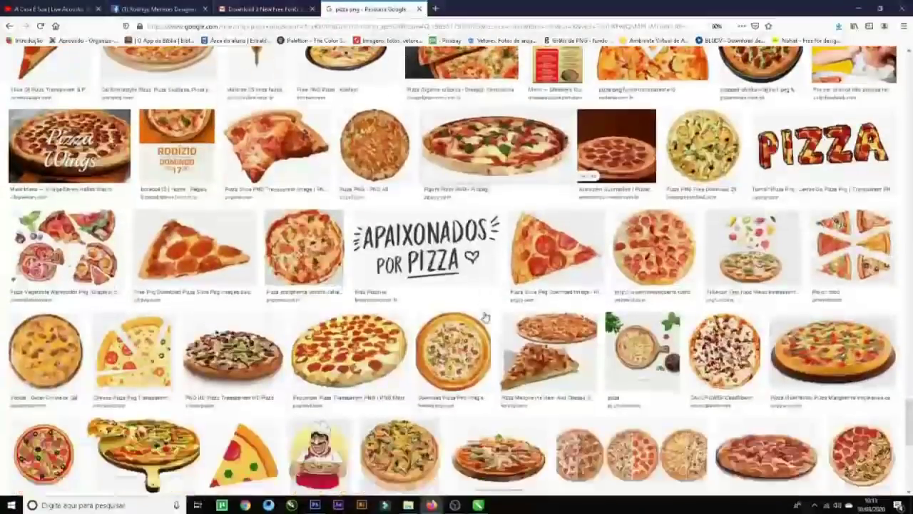
# - Save the Bráz Pizzaria "Apaixonados por pizza" lettering image and return to the image results
pyautogui.click(471, 284)
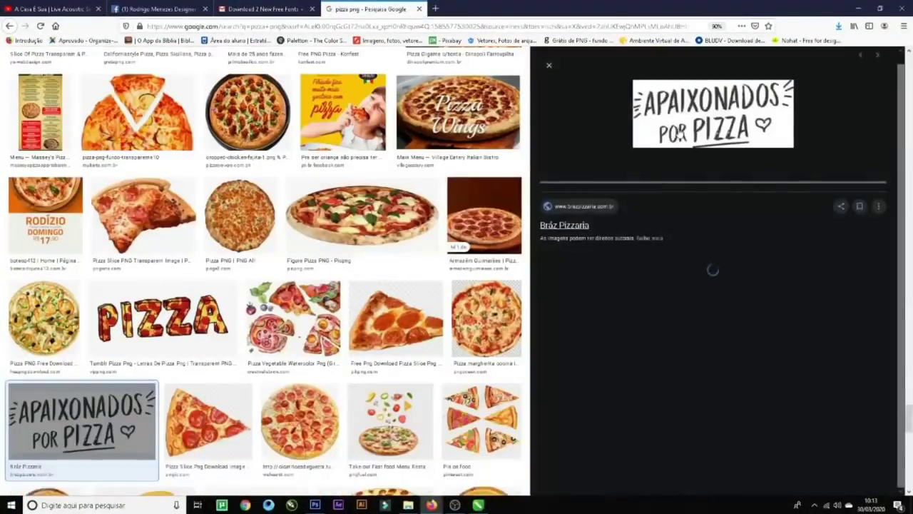
pyautogui.rightClick(712, 127)
pyautogui.click(746, 249)
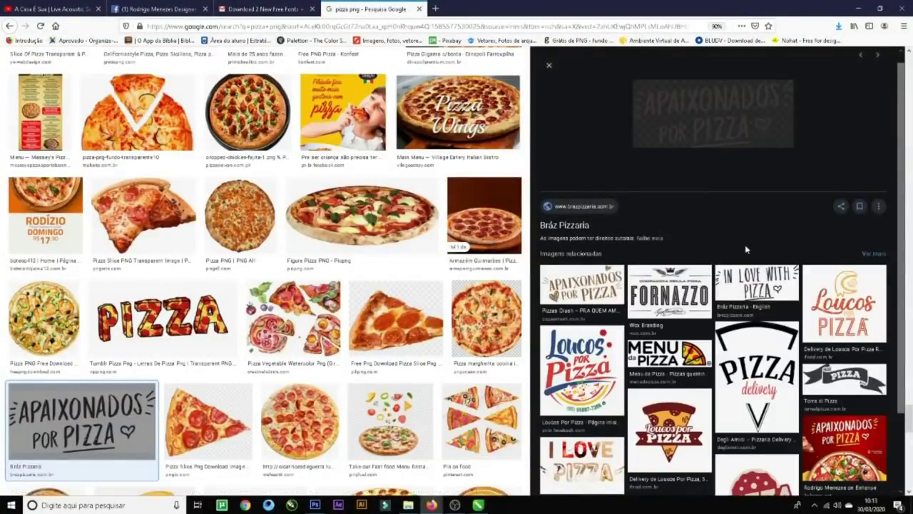
pyautogui.click(386, 245)
pyautogui.press('Escape')
pyautogui.scroll(-2, 528, 264)
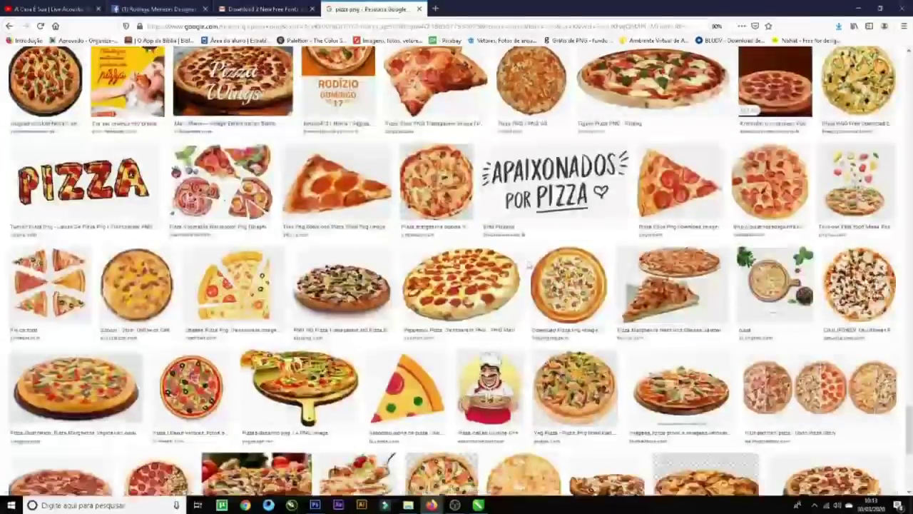
# - Preview the Shutterstock pizza on a wooden board, and look through further "pizza png" results
pyautogui.scroll(-2, 420, 286)
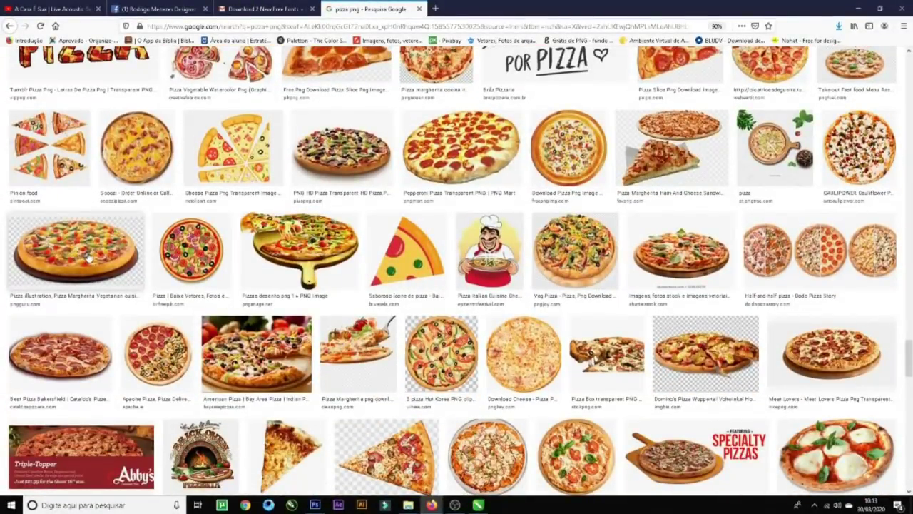
pyautogui.click(683, 250)
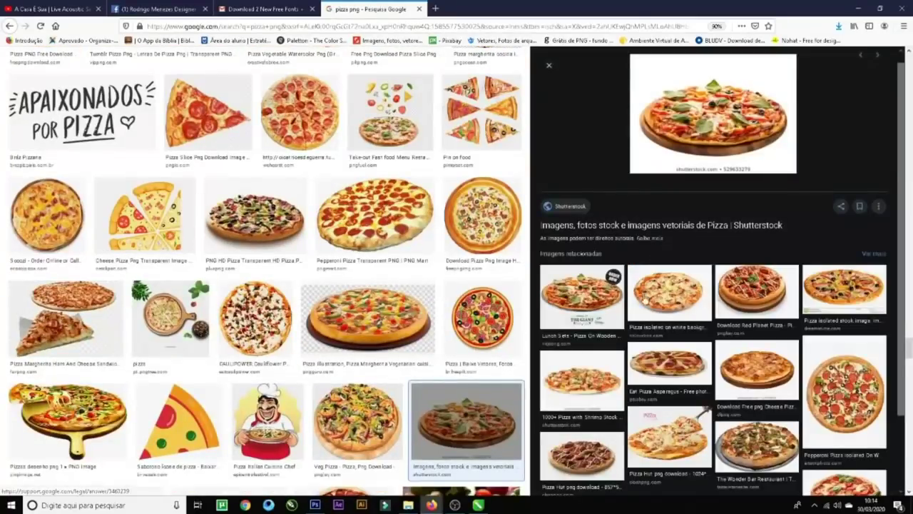
pyautogui.press('Escape')
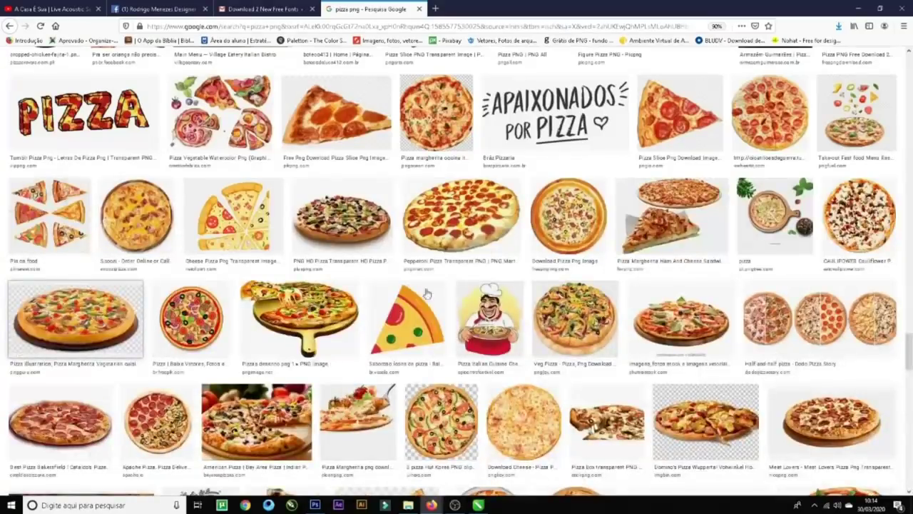
pyautogui.press('Return')
pyautogui.press('Escape')
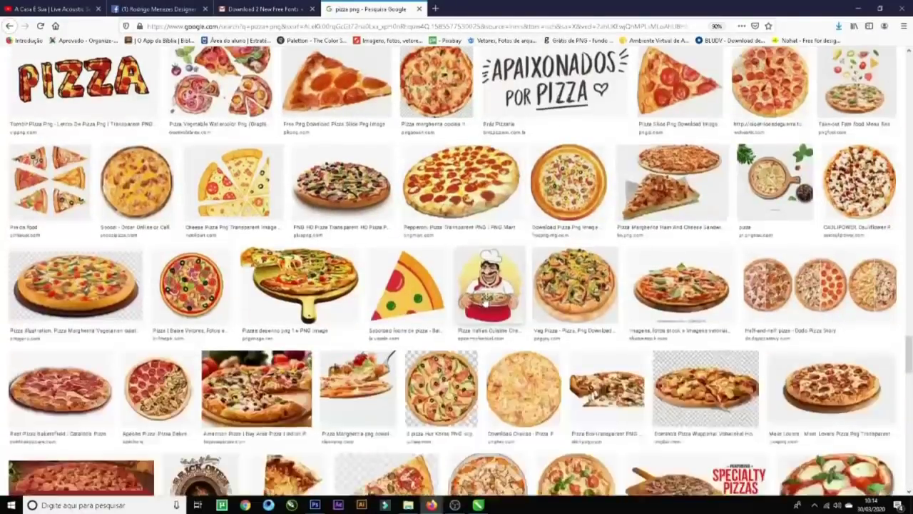
pyautogui.scroll(-5, 492, 289)
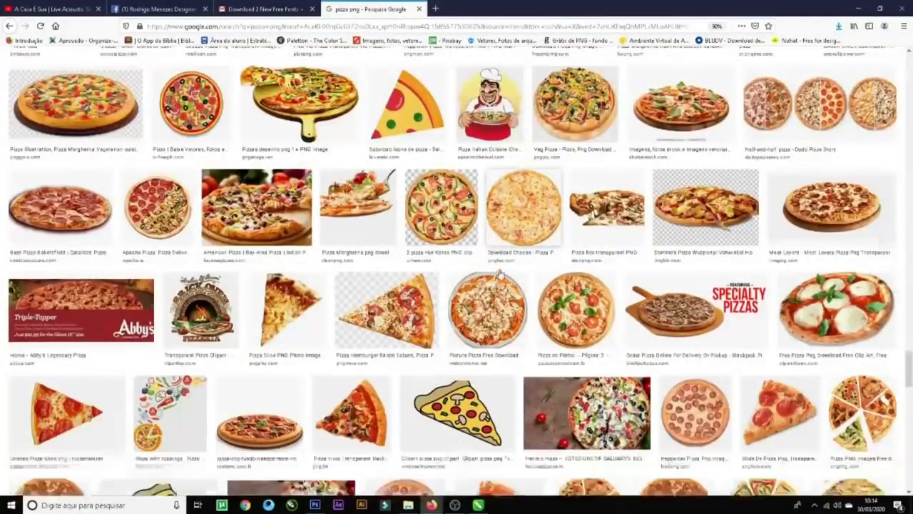
pyautogui.scroll(-8, 499, 274)
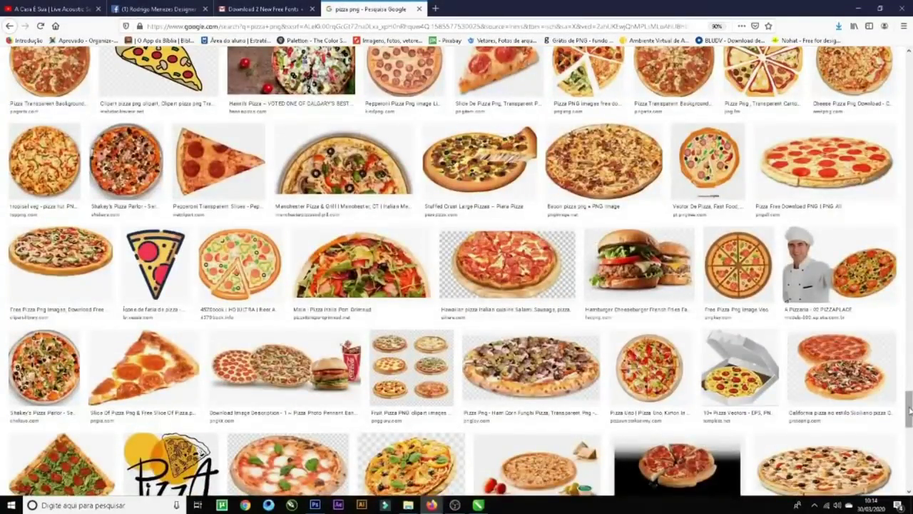
# - Return to the first pizza results, and preview the ecma.io "Pizza Png, Transparent PNG" image and its related images
pyautogui.moveTo(909, 406); pyautogui.dragTo(904, 66)
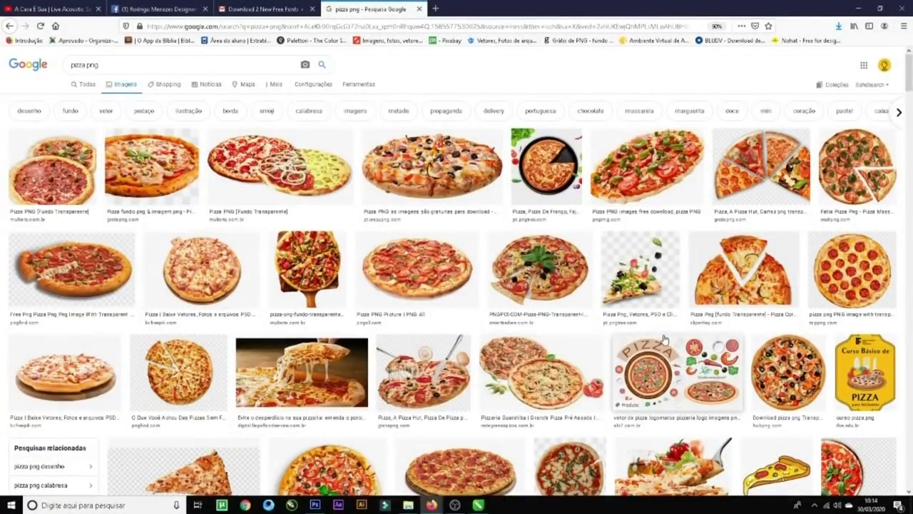
pyautogui.scroll(-3, 664, 338)
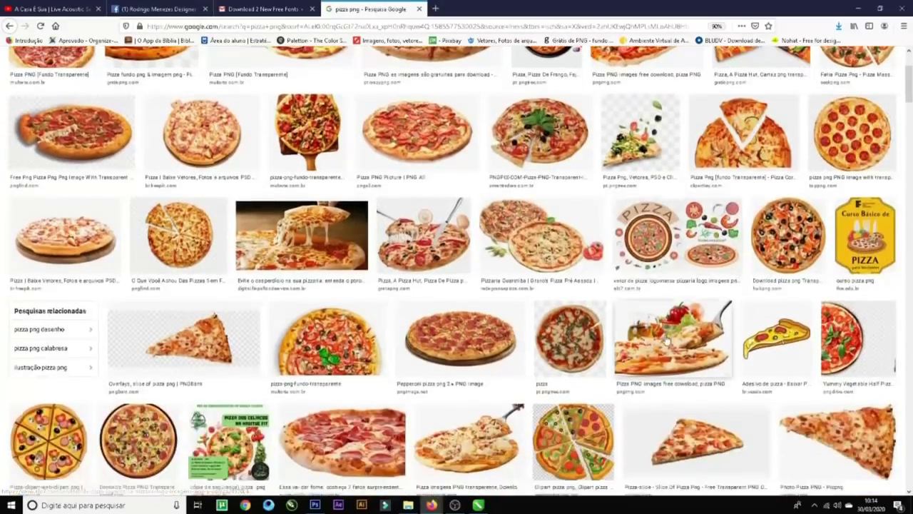
pyautogui.scroll(-5, 667, 339)
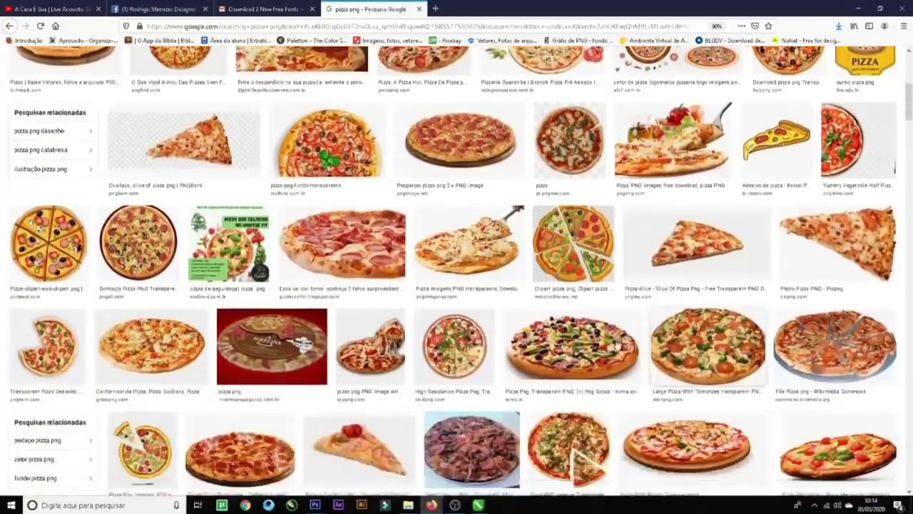
pyautogui.scroll(-1, 585, 353)
pyautogui.click(583, 313)
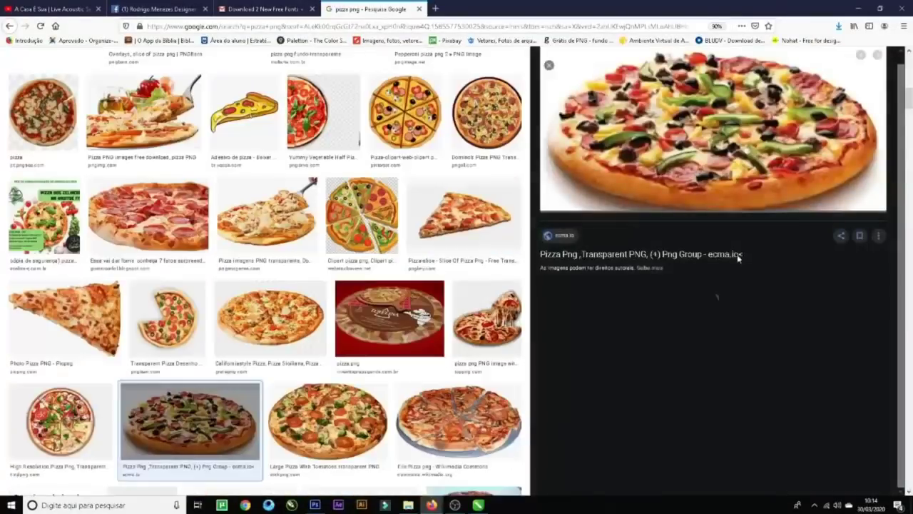
pyautogui.scroll(-2, 811, 325)
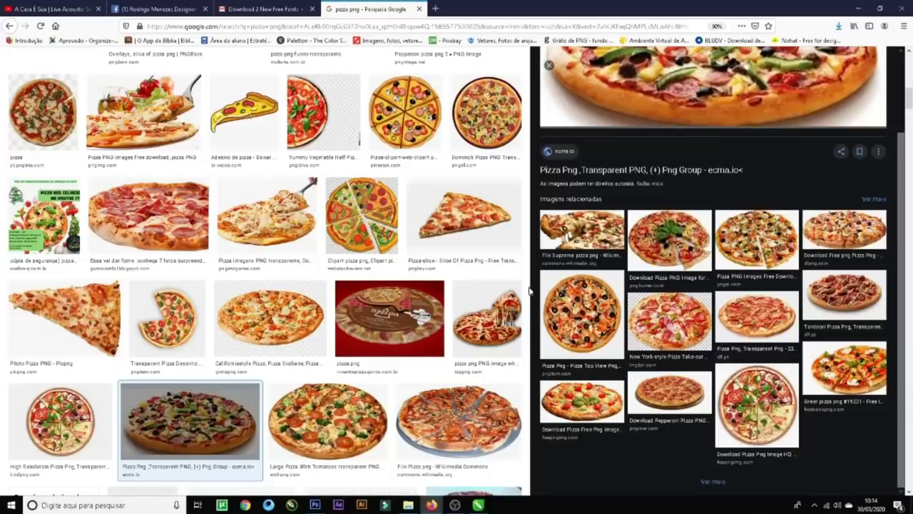
pyautogui.press('Escape')
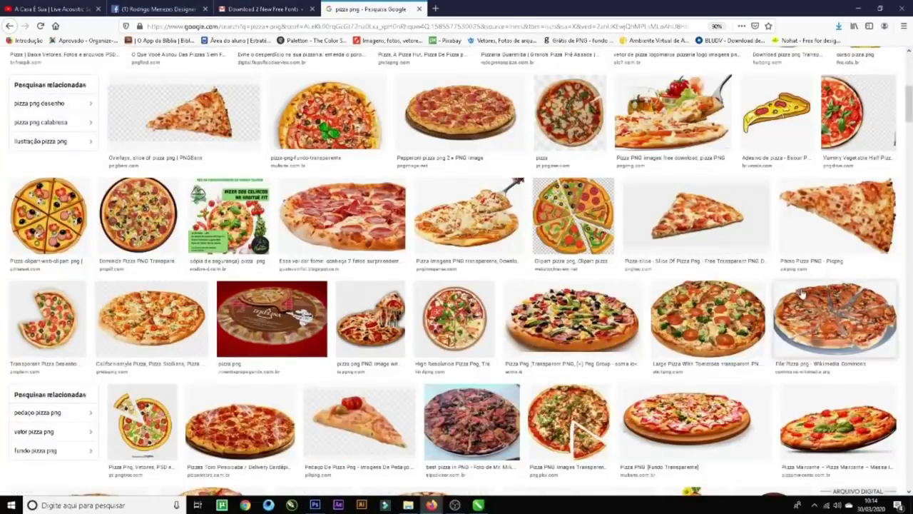
# - Open the Peglev steaming pizza with basil from the images related to the "Pizza PNG [Fundo Transparente]" result
pyautogui.scroll(-3, 802, 294)
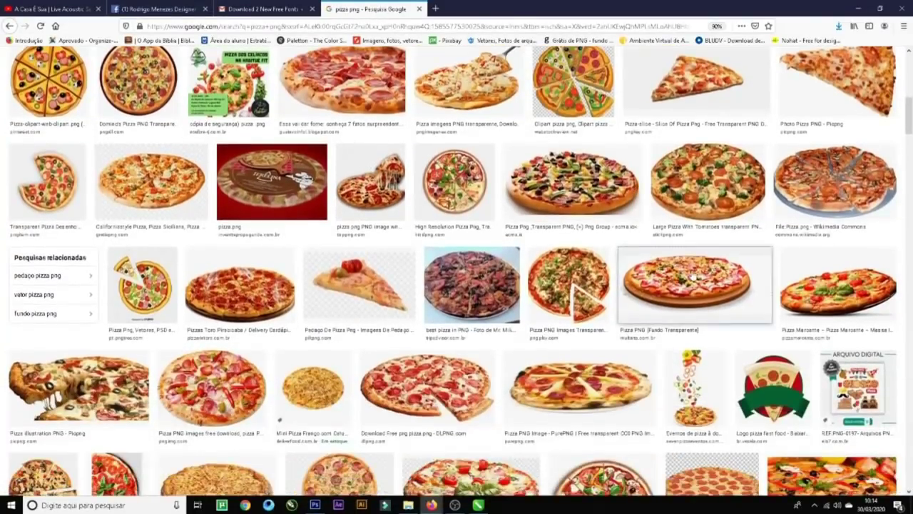
pyautogui.click(689, 275)
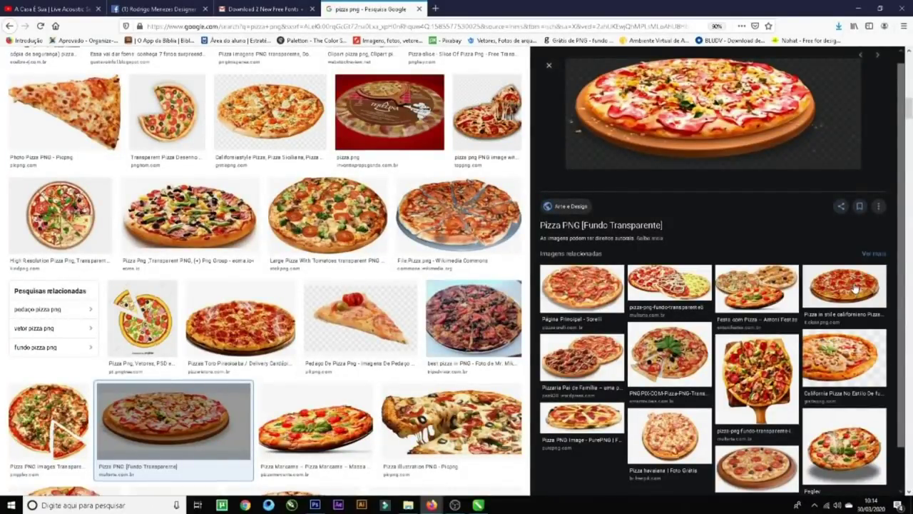
pyautogui.click(851, 470)
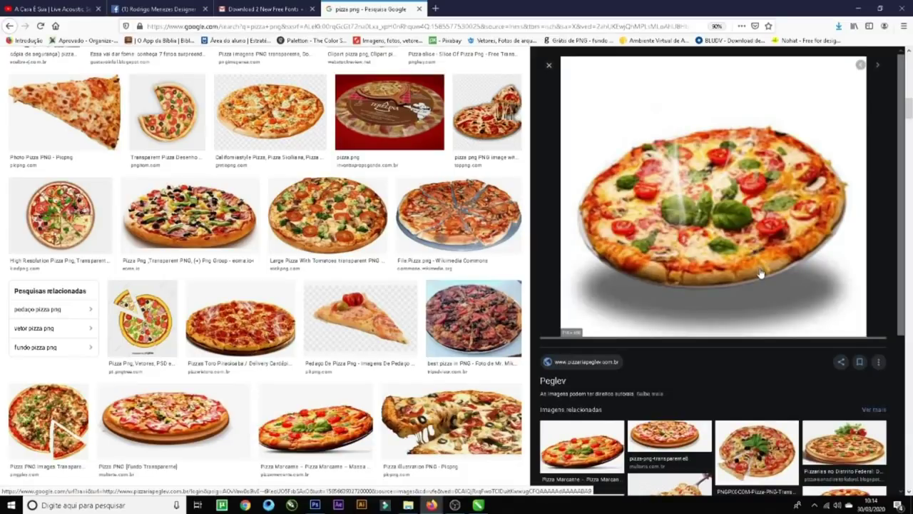
# - Save the Peglev steaming pizza image in the Pizzaria folder under the name "ok", without replacing the existing file
pyautogui.rightClick(742, 206)
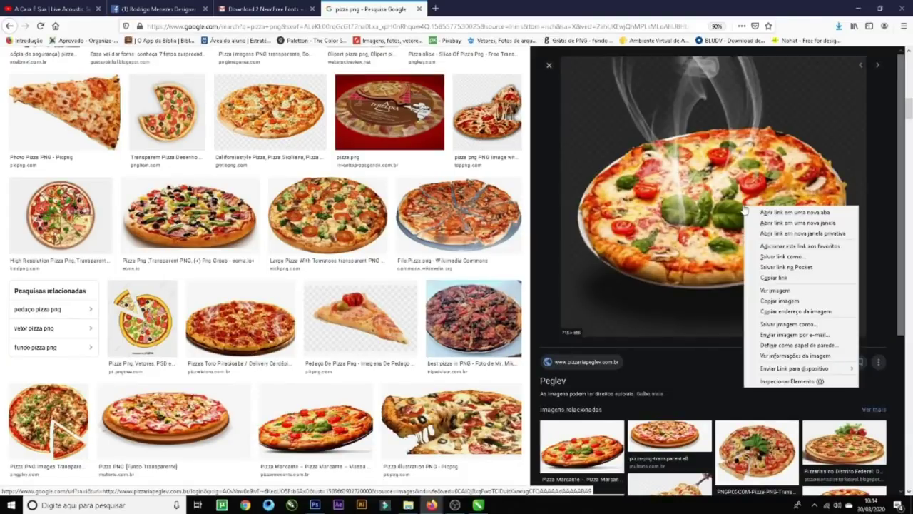
pyautogui.click(790, 326)
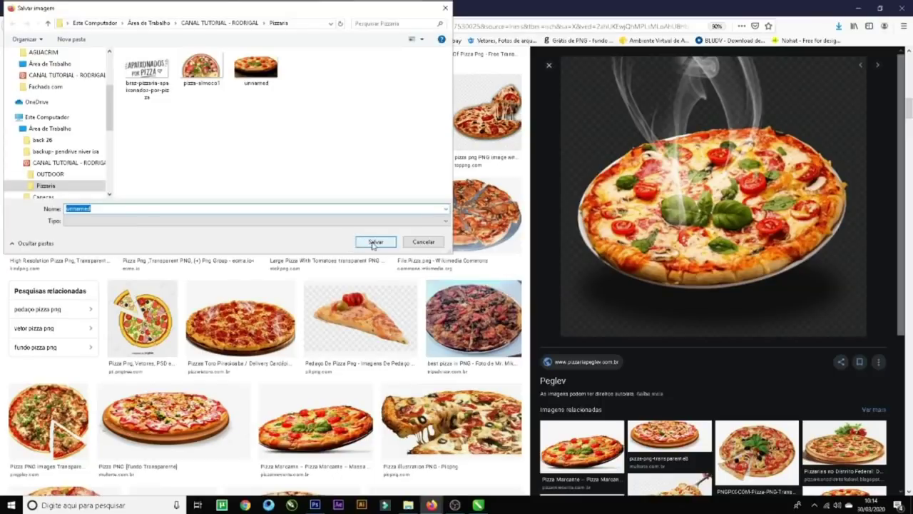
pyautogui.click(374, 242)
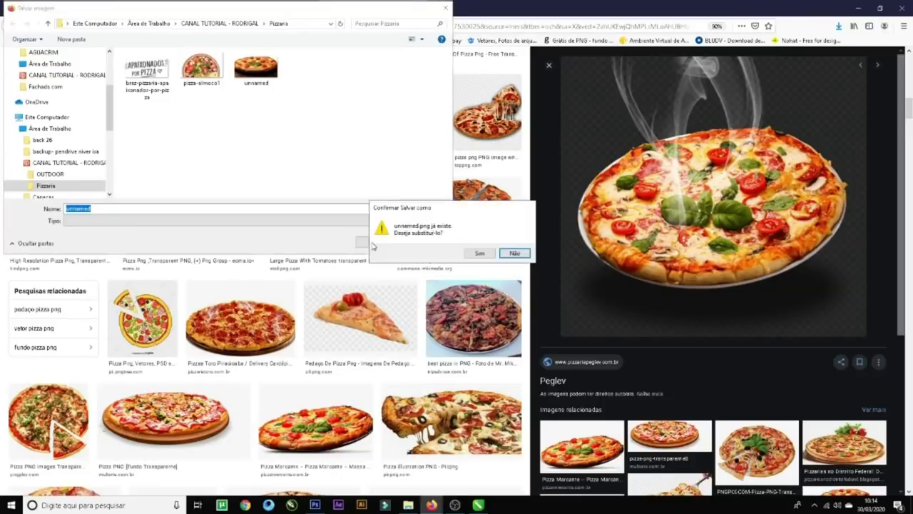
pyautogui.click(515, 254)
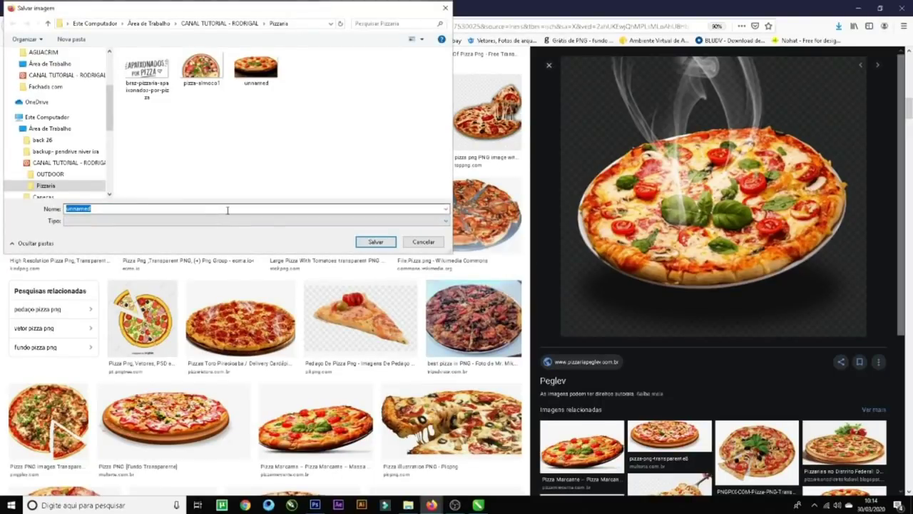
pyautogui.press('Return')
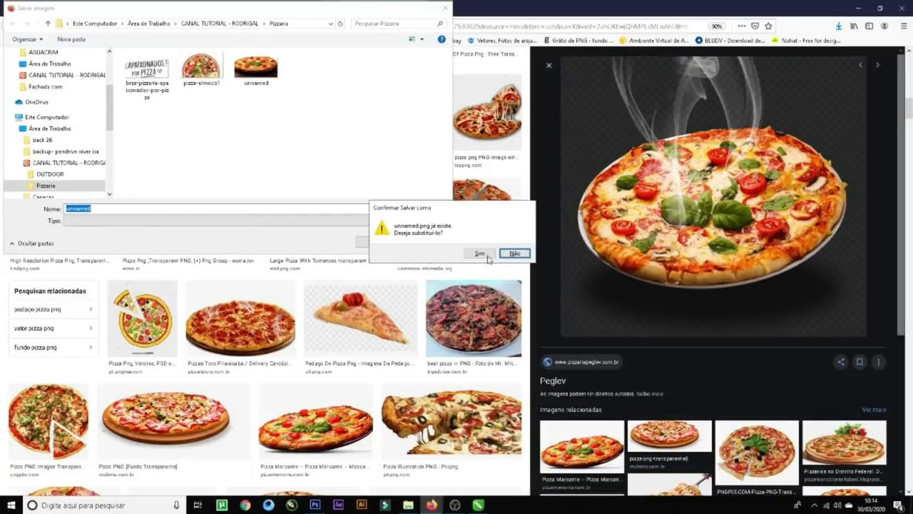
pyautogui.click(518, 255)
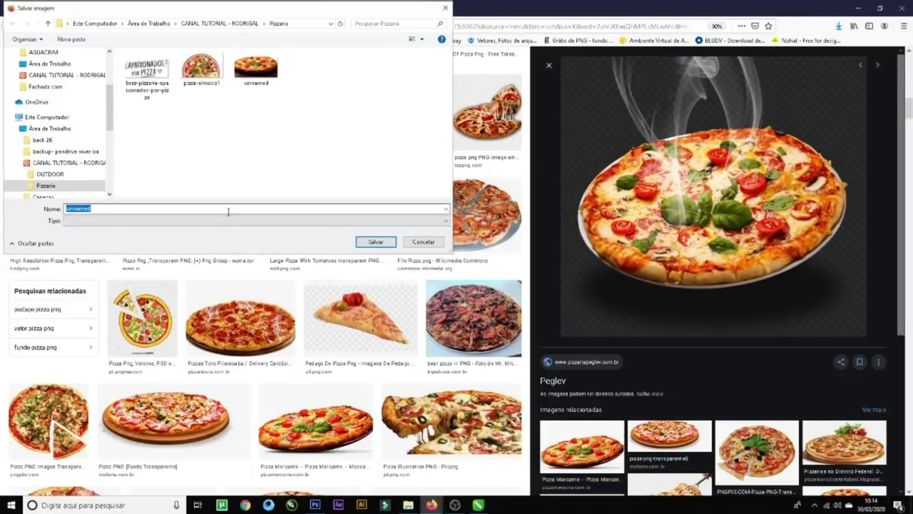
pyautogui.doubleClick(116, 208)
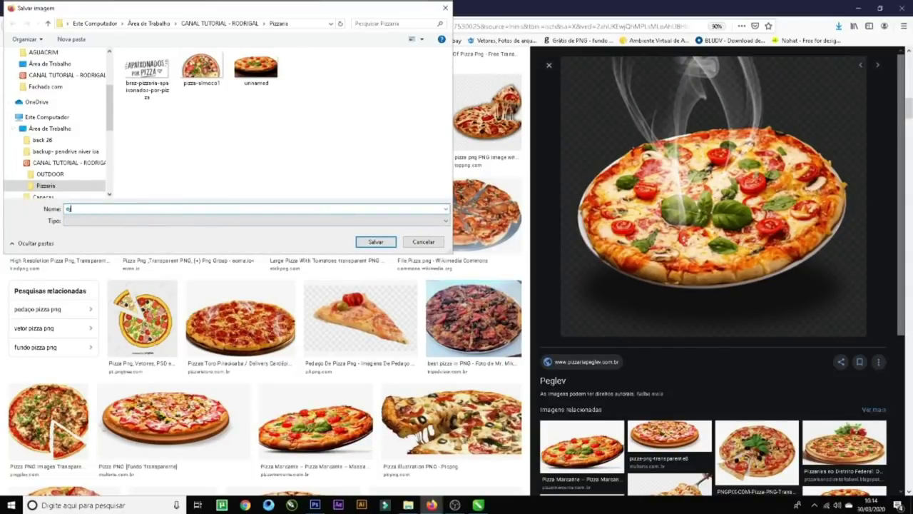
pyautogui.write('ok')
pyautogui.press('Return')
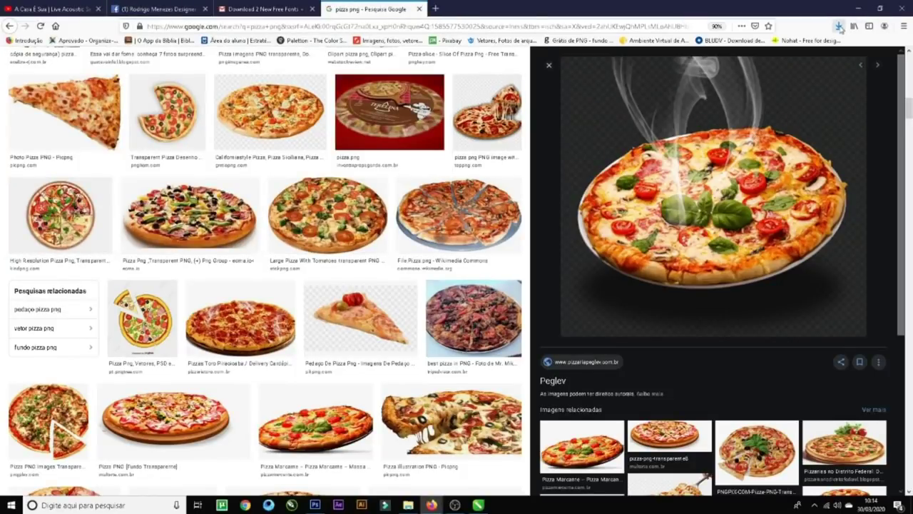
# - Switch to CorelDRAW and import "ok" from the Pizzaria folder, placing it beside the white square at about 416 x 381 mm
pyautogui.click(860, 10)
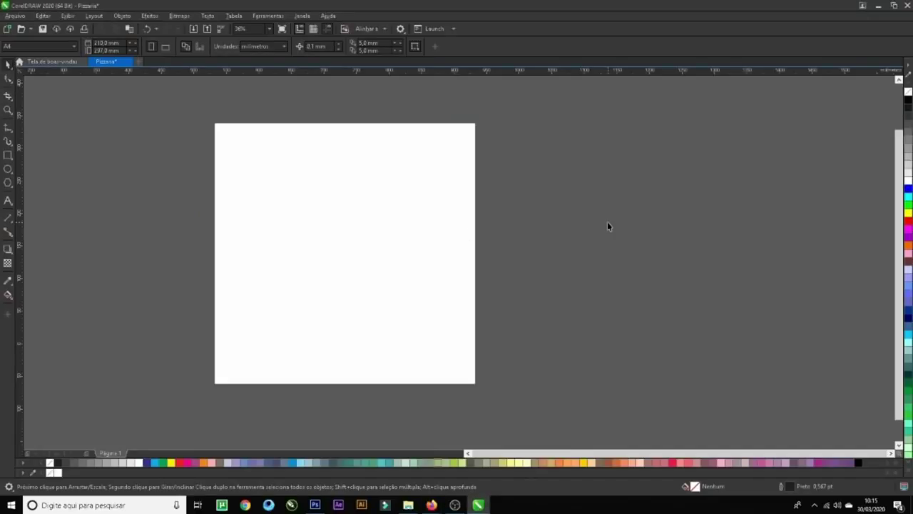
pyautogui.hotkey('ctrl', 'i')
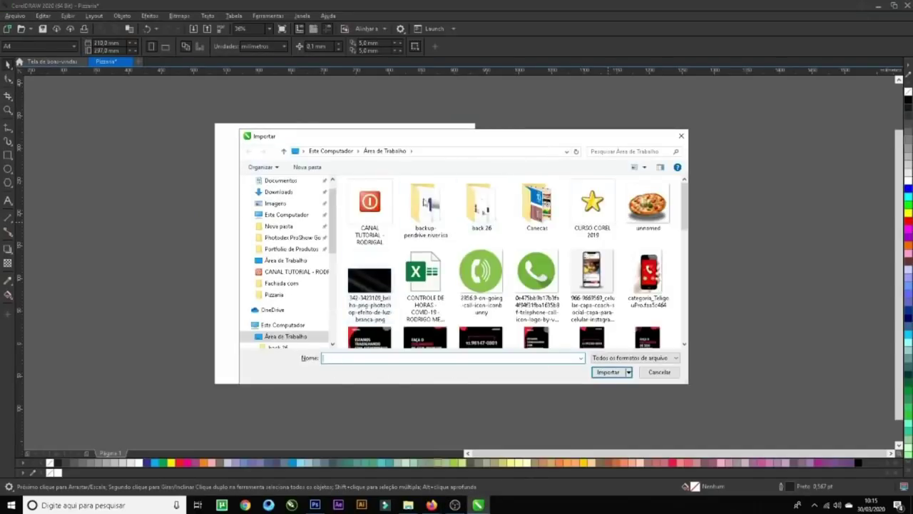
pyautogui.doubleClick(370, 208)
pyautogui.doubleClick(425, 205)
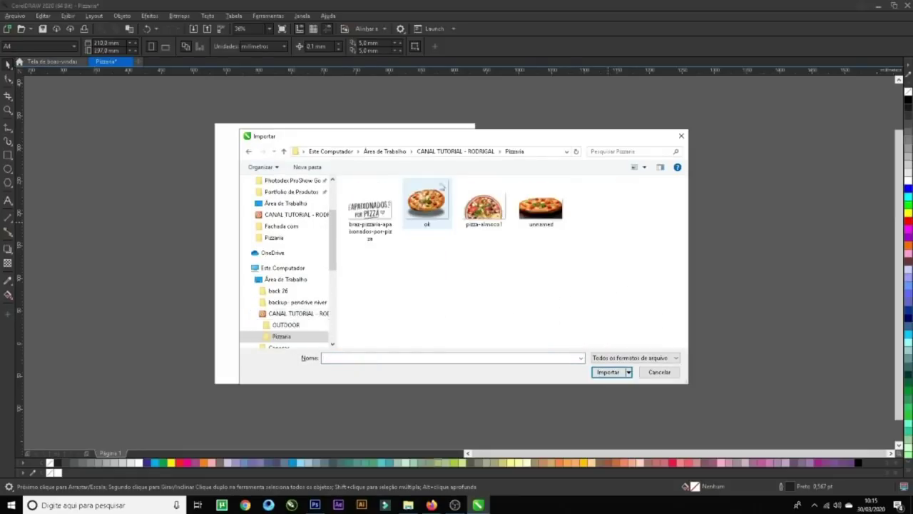
pyautogui.moveTo(480, 142); pyautogui.dragTo(701, 137)
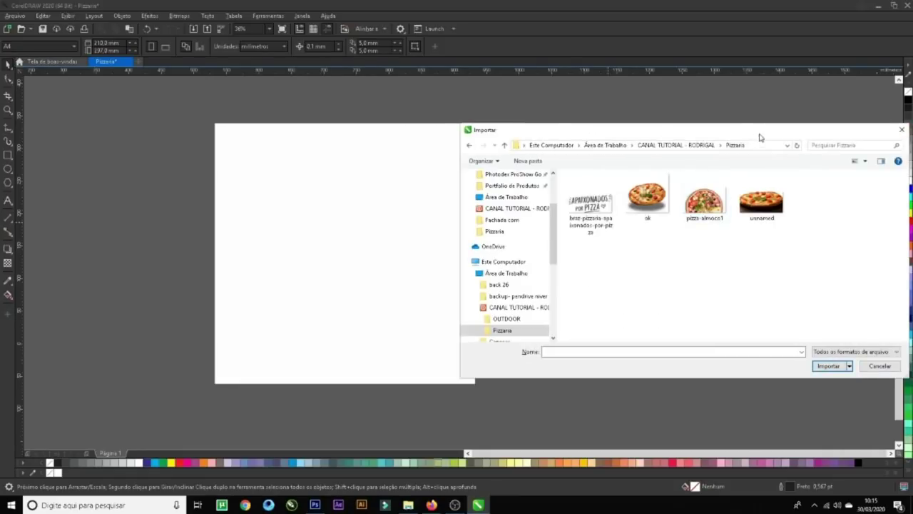
pyautogui.moveTo(758, 137); pyautogui.dragTo(679, 131)
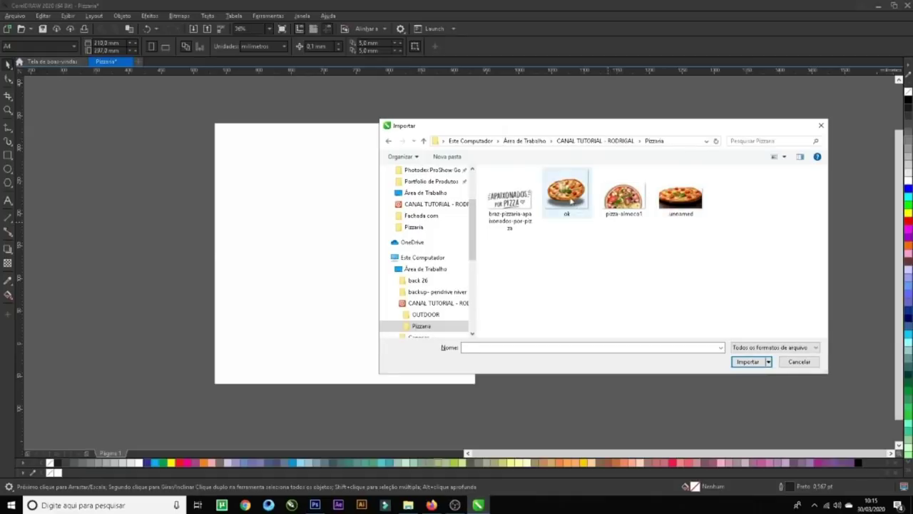
pyautogui.doubleClick(569, 197)
pyautogui.moveTo(525, 151); pyautogui.dragTo(801, 405)
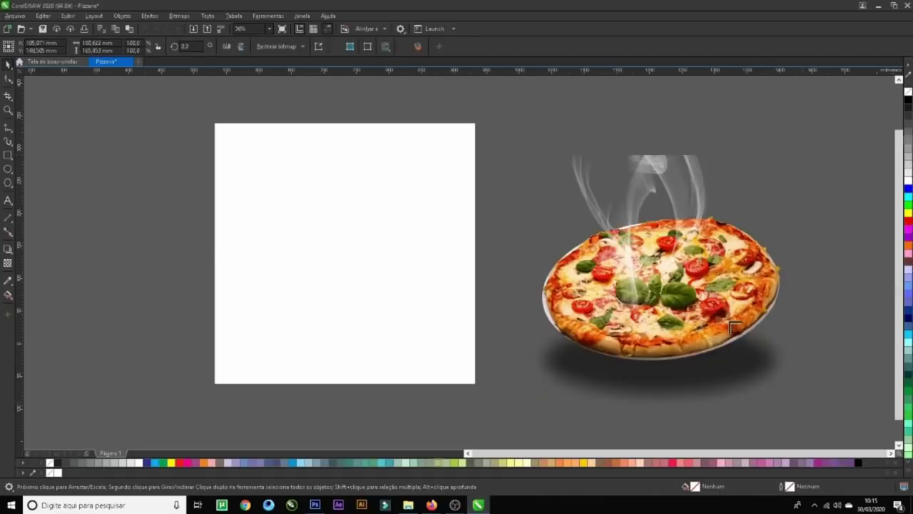
# - Centre the steaming pizza image on the white square and shrink it slightly to fit inside
pyautogui.press('Left')
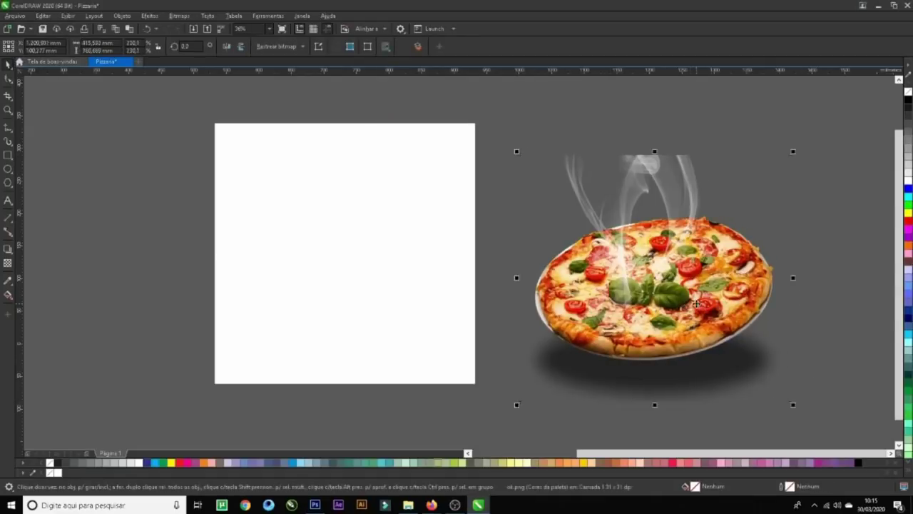
pyautogui.press('Left')
pyautogui.press('Left')
pyautogui.press('Up')
pyautogui.press('Up')
pyautogui.press('Up')
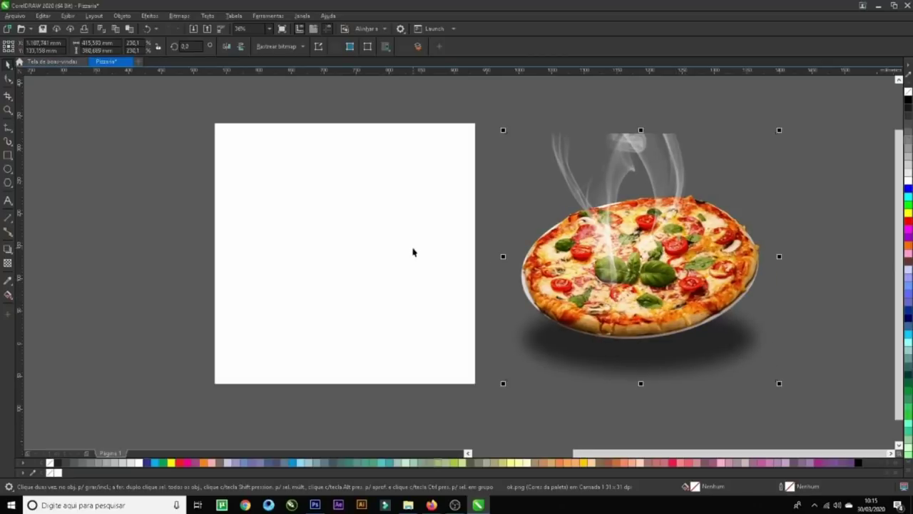
pyautogui.moveTo(628, 255); pyautogui.dragTo(670, 250)
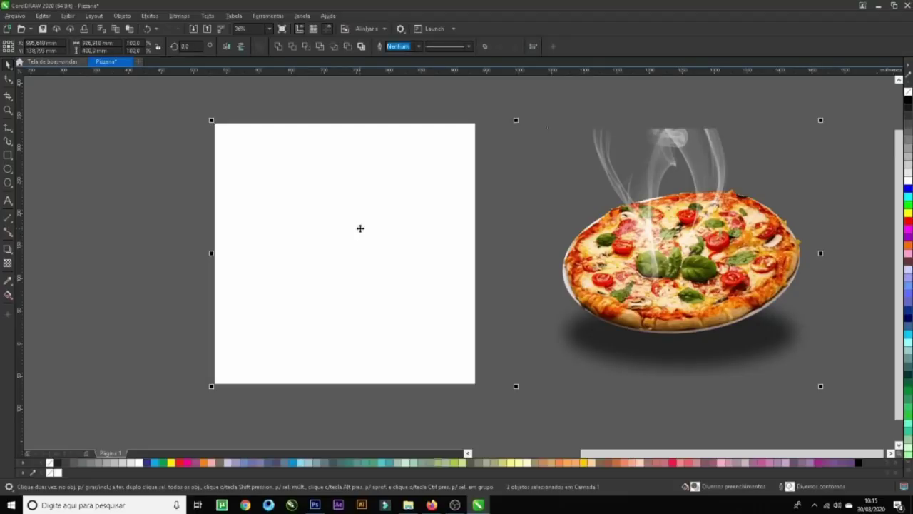
pyautogui.press('e')
pyautogui.click(412, 250)
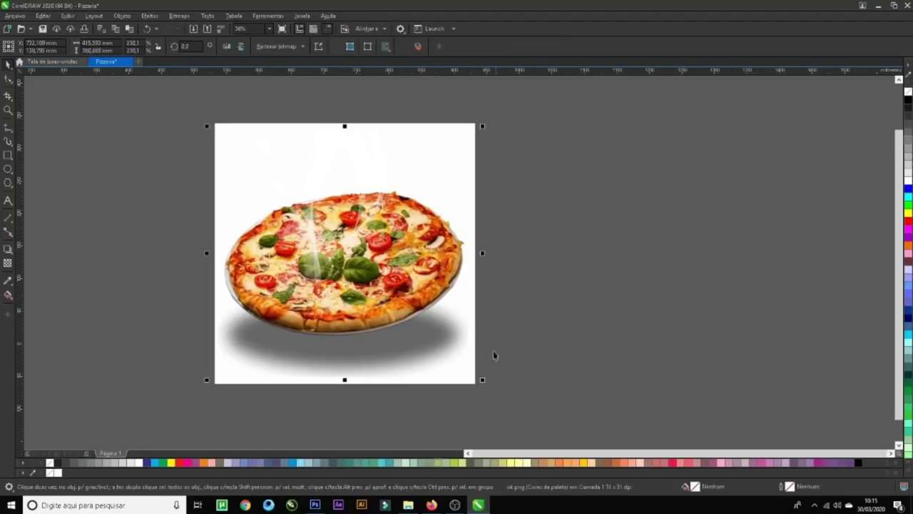
pyautogui.moveTo(483, 379); pyautogui.dragTo(468, 373)
# - Enlarge the white square and pizza together, bringing the pizza to about 474 x 434 mm, and shift the pizza slightly upward
pyautogui.keyDown('shift'); pyautogui.click(446, 130); pyautogui.keyUp('shift')
pyautogui.moveTo(446, 147); pyautogui.dragTo(513, 118)
pyautogui.moveTo(545, 358); pyautogui.dragTo(622, 434)
pyautogui.click(697, 318)
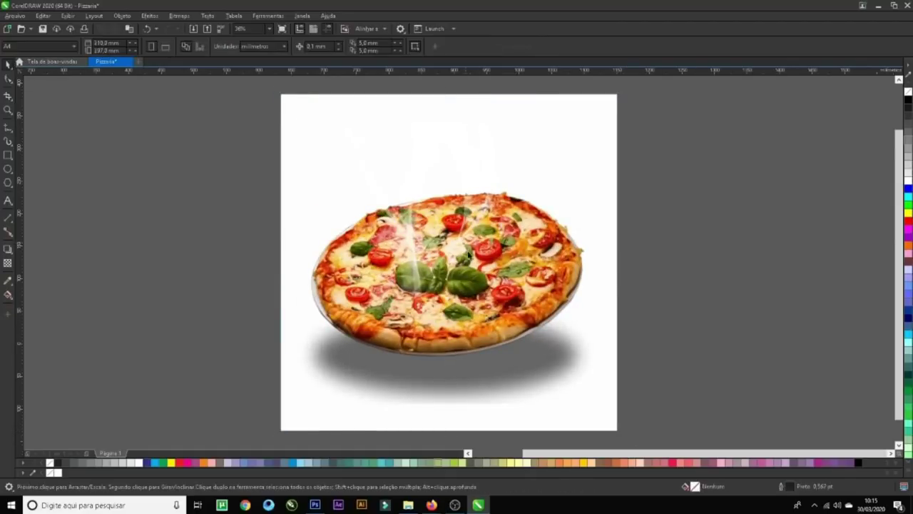
pyautogui.moveTo(592, 368); pyautogui.dragTo(592, 358)
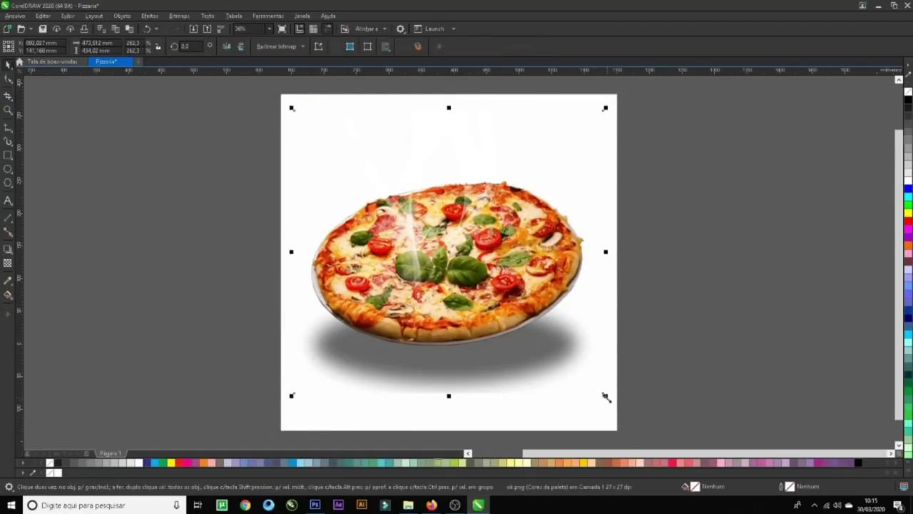
# - Shrink the pizza image from its centre to about 449 x 411 mm
pyautogui.moveTo(605, 397); pyautogui.dragTo(601, 399)
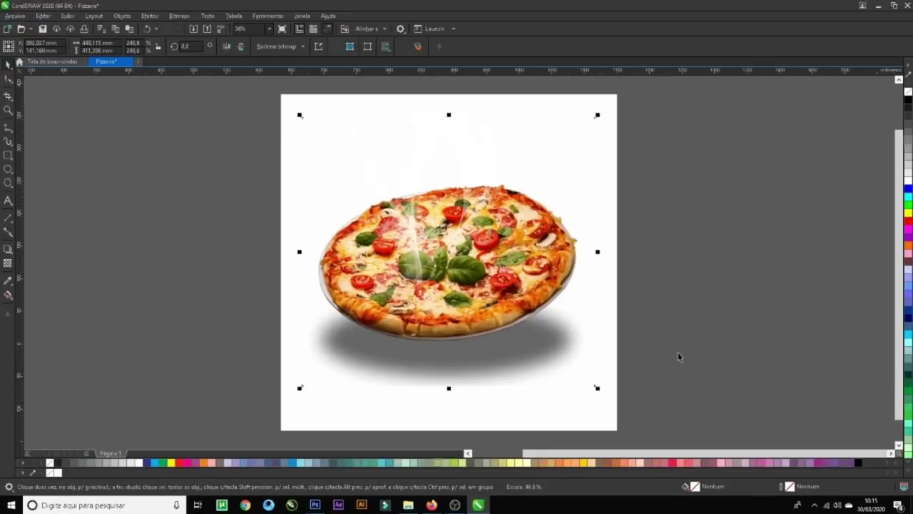
pyautogui.click(622, 354)
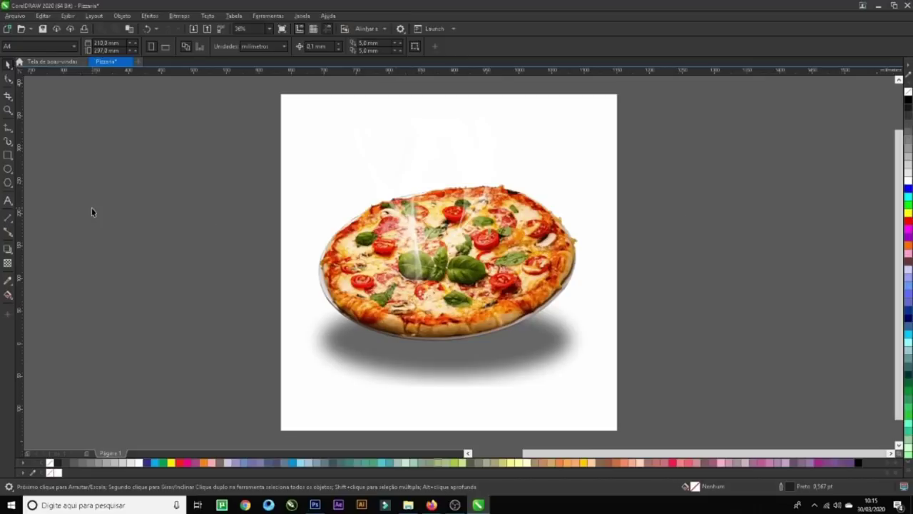
# - Fill the white background square behind the pizza with orange
pyautogui.click(299, 97)
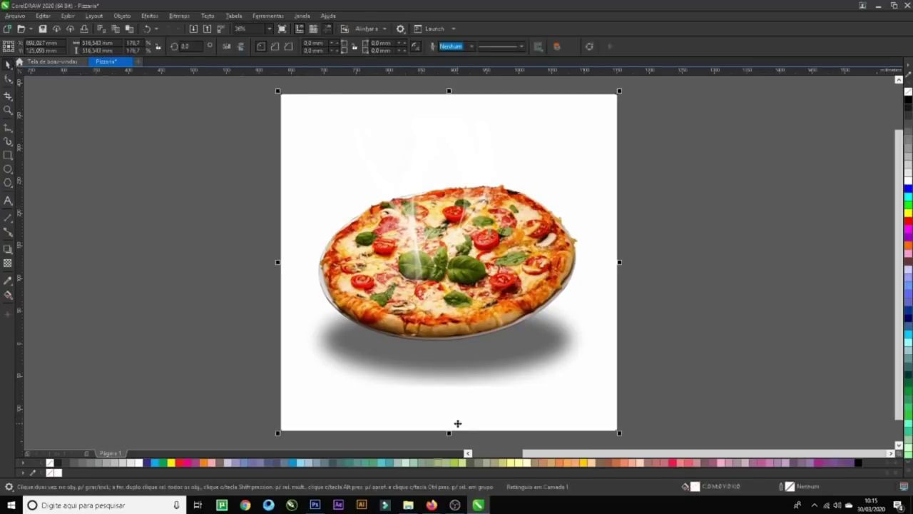
pyautogui.click(203, 463)
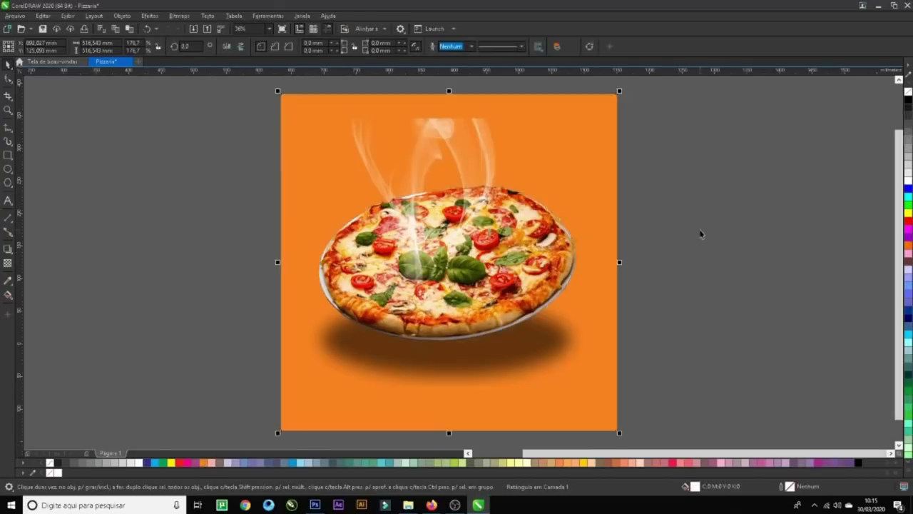
pyautogui.click(634, 209)
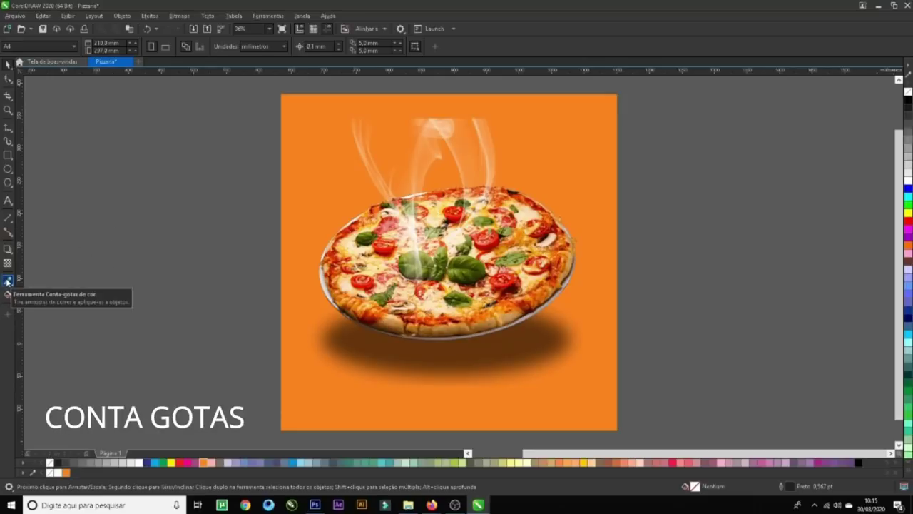
# - Sample the dark green (#3C4703) from the large basil leaf and fill the background square with it
pyautogui.click(7, 282)
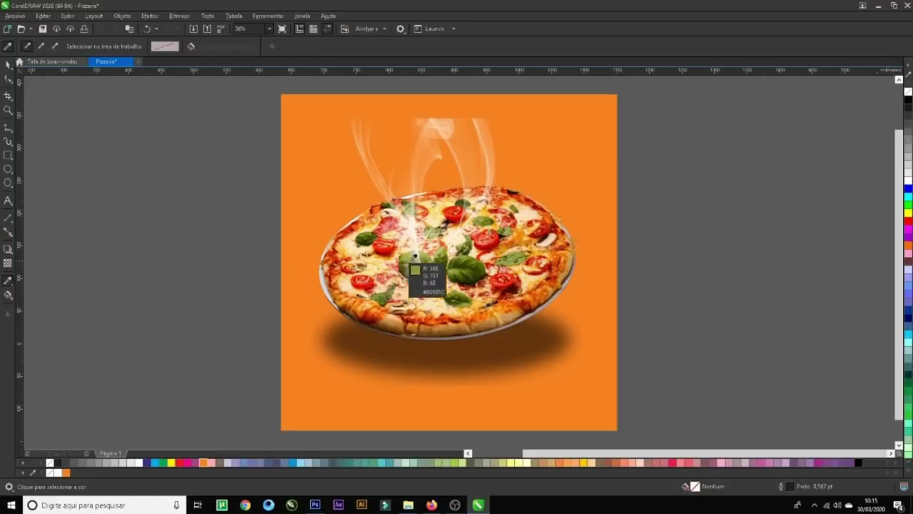
pyautogui.click(473, 263)
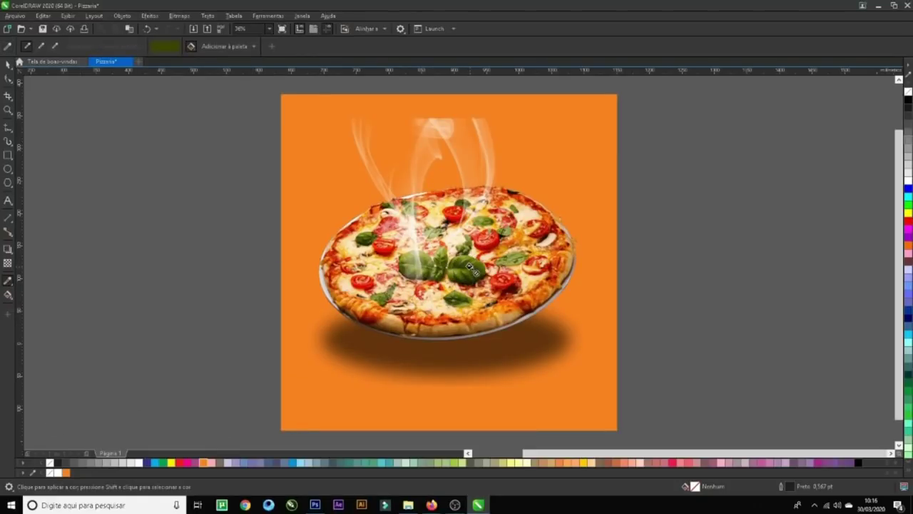
pyautogui.click(296, 409)
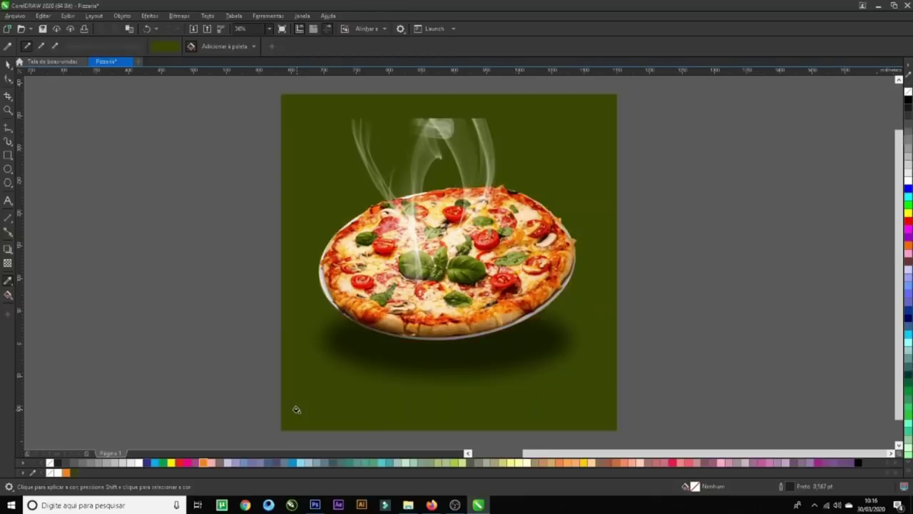
pyautogui.press('space')
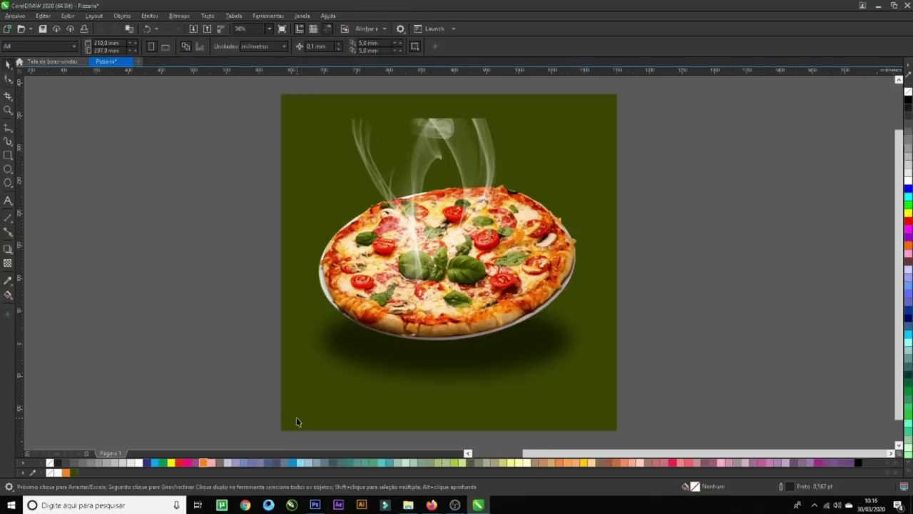
pyautogui.click(606, 99)
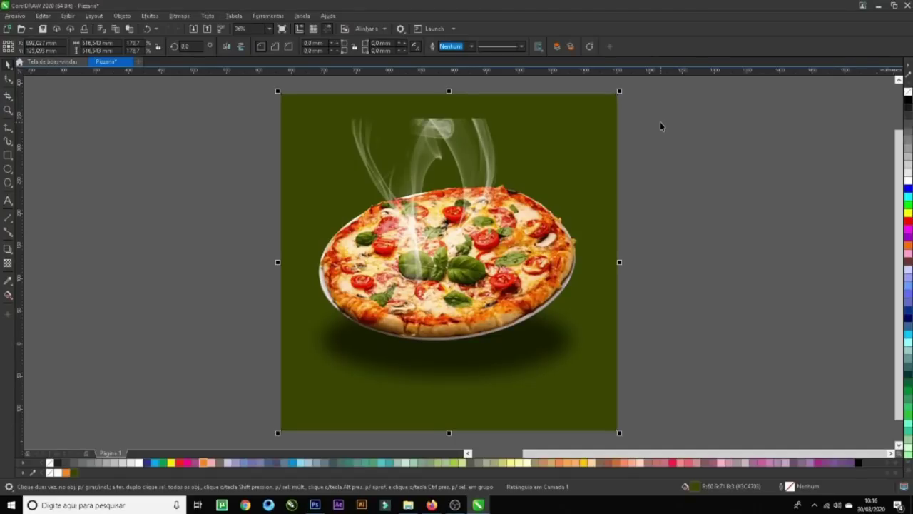
pyautogui.moveTo(607, 105); pyautogui.dragTo(332, 104)
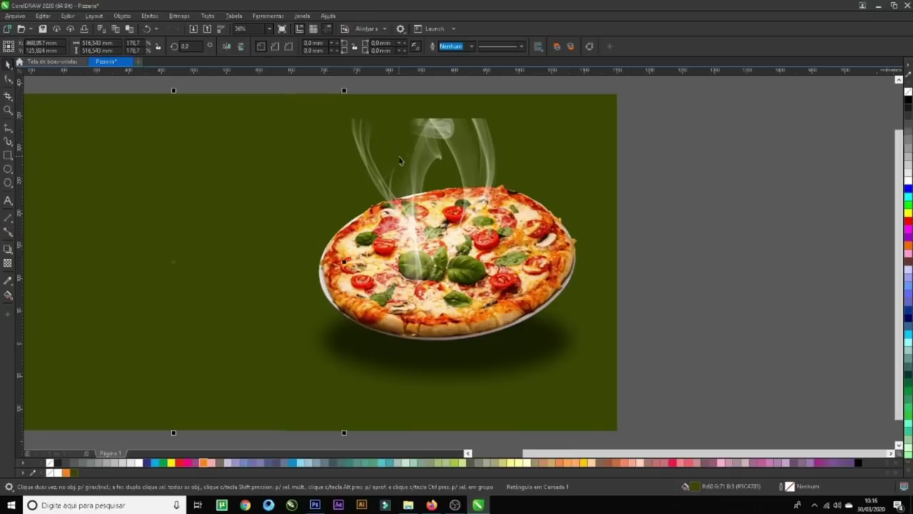
pyautogui.moveTo(171, 134); pyautogui.dragTo(779, 135)
pyautogui.click(687, 90)
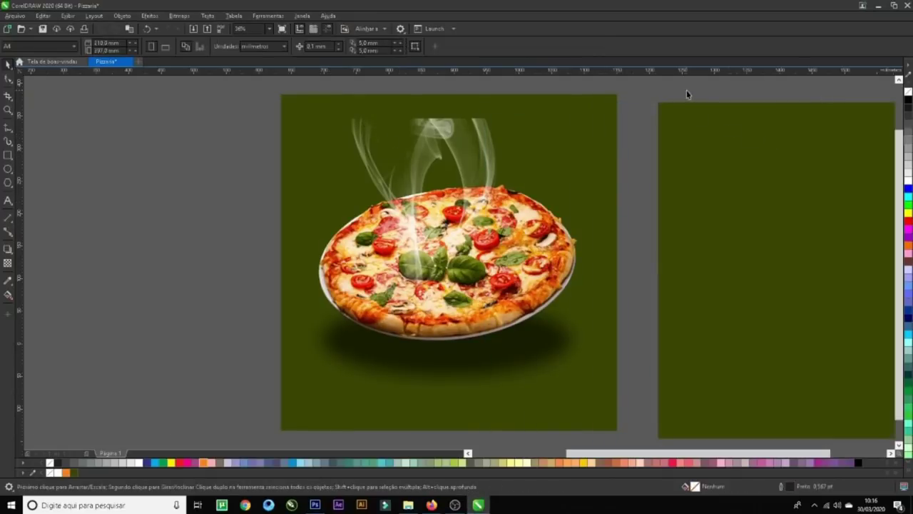
pyautogui.press('super+x')
pyautogui.press('Escape')
pyautogui.press('super')
pyautogui.press('Escape')
pyautogui.hotkey('ctrl', 'z')
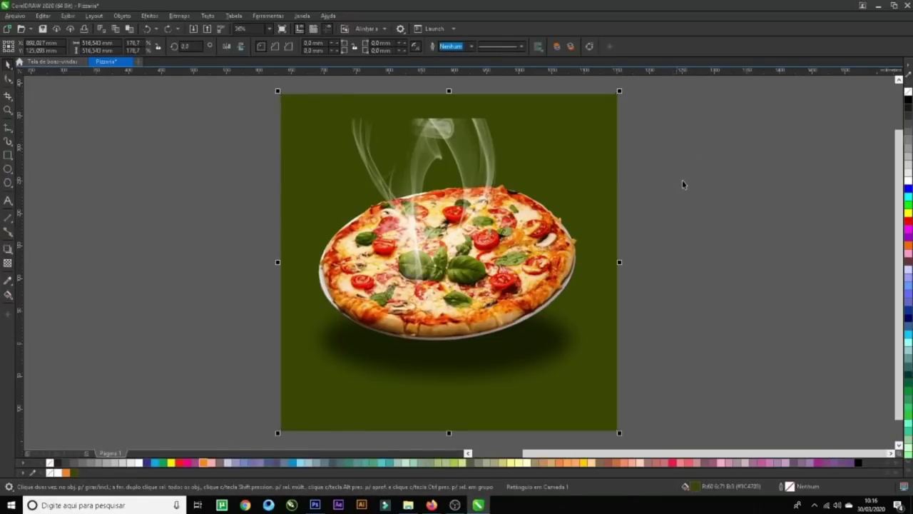
pyautogui.click(683, 184)
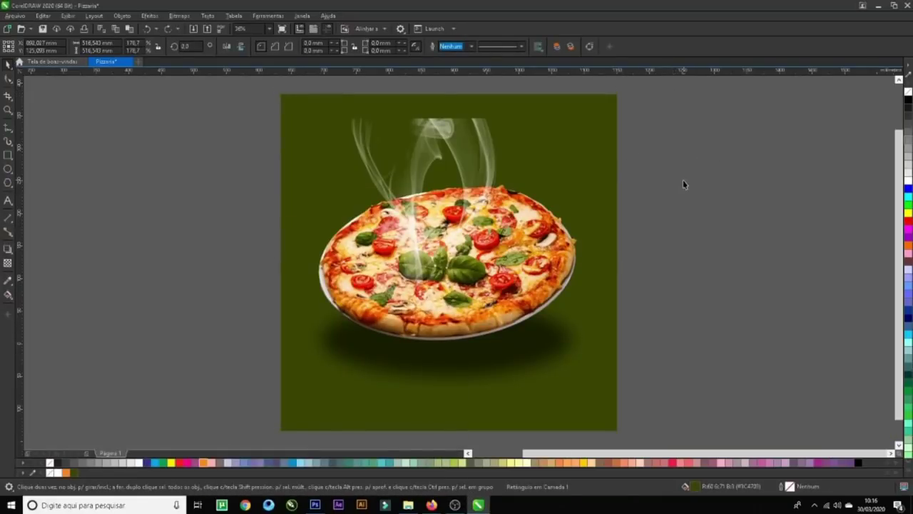
# - Duplicate the green square in place and reduce the copy's height to about 255 mm, covering the lower half
pyautogui.click(607, 103)
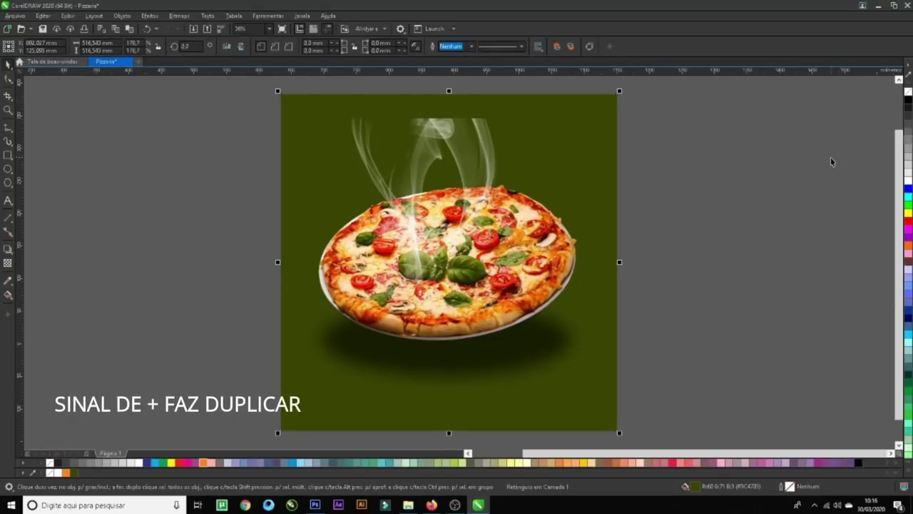
pyautogui.press('+')
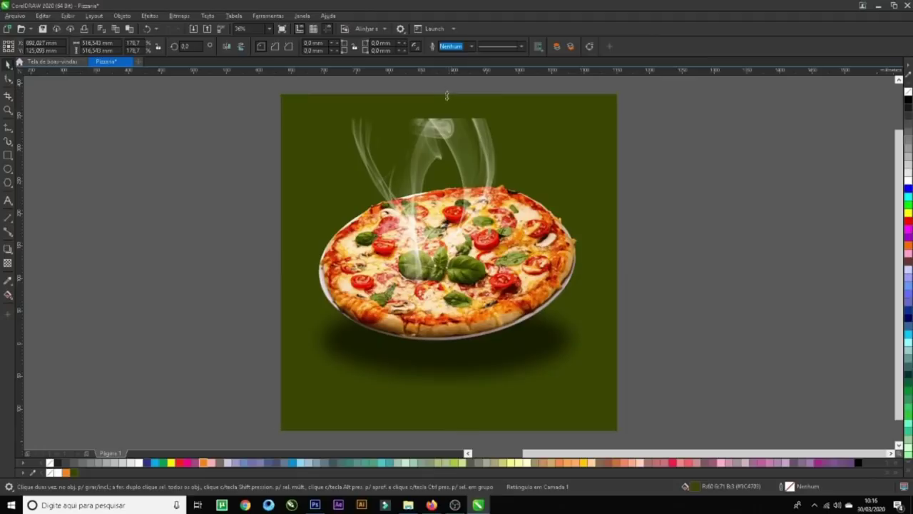
pyautogui.moveTo(449, 90); pyautogui.dragTo(429, 261)
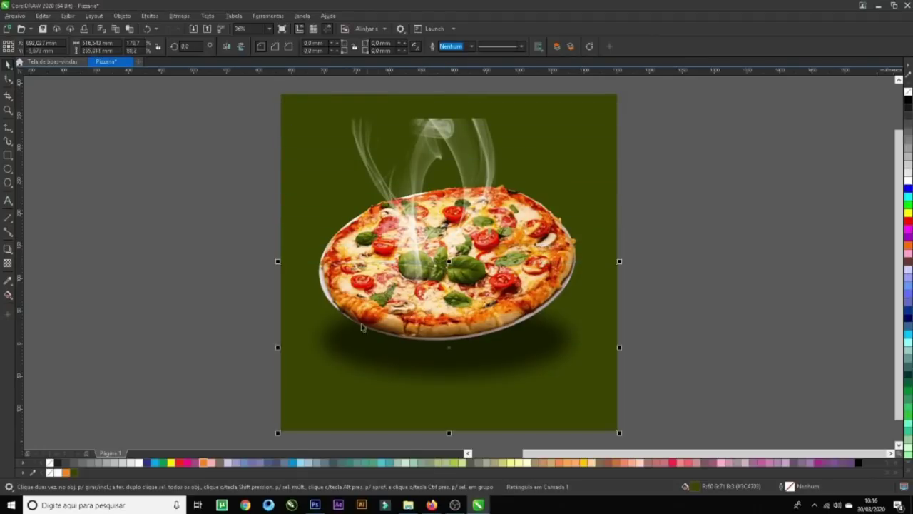
# - Sample the red (#E40B00) from a tomato slice on the pizza and fill the full-size back square with it
pyautogui.click(284, 102)
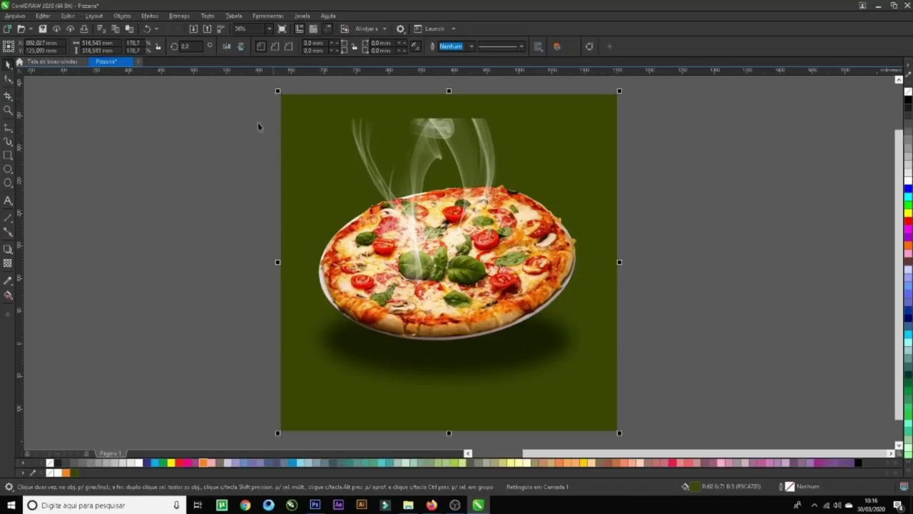
pyautogui.click(8, 280)
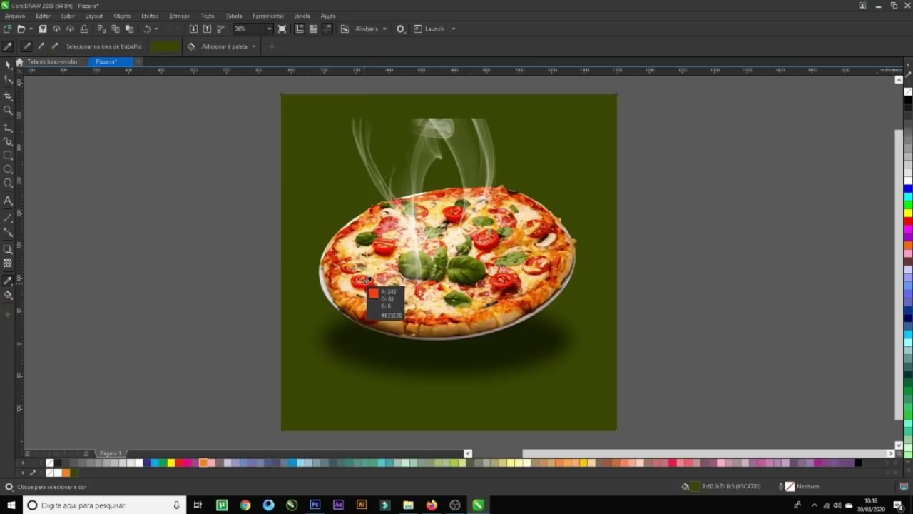
pyautogui.click(370, 280)
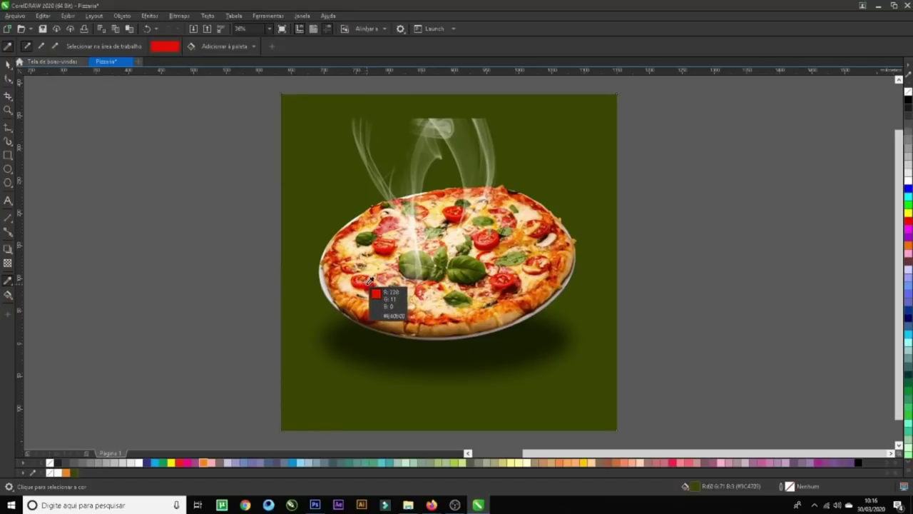
pyautogui.click(304, 104)
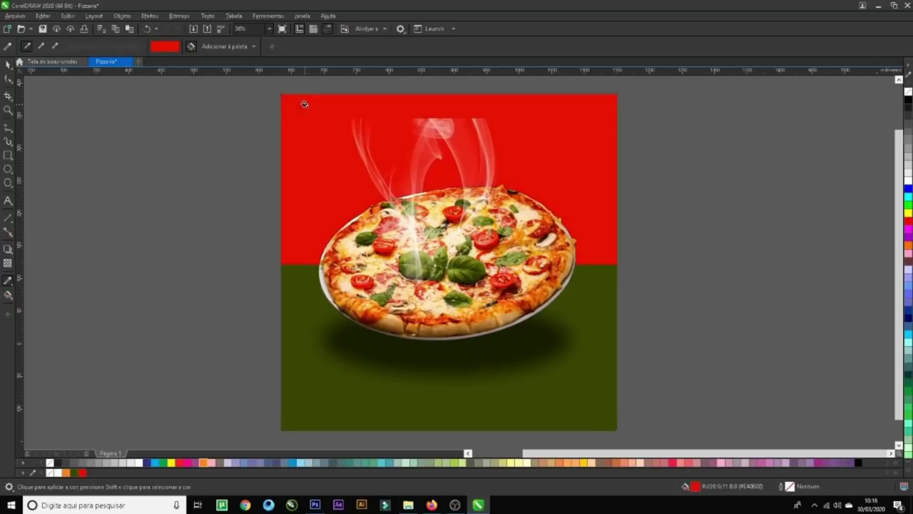
pyautogui.press('space')
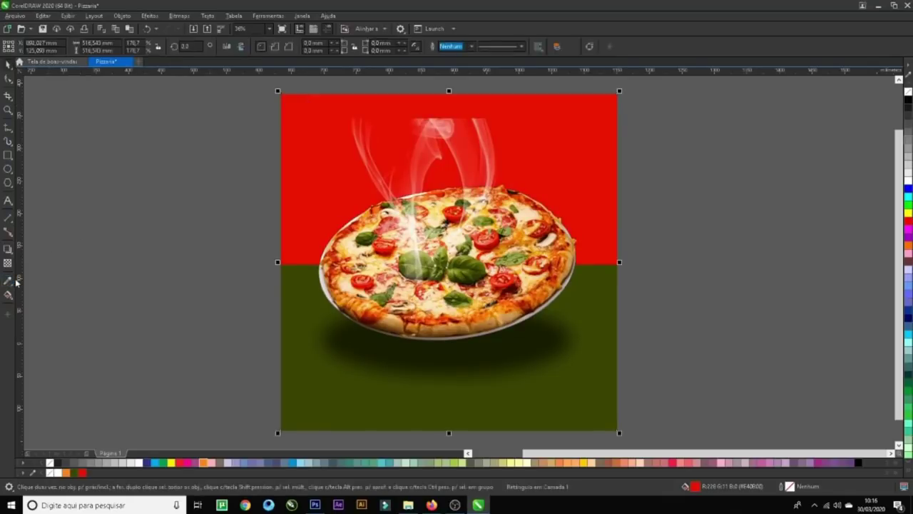
# - Sample the orange-red (#F23E08) beside the tomato slice and fill the full-size back square with it
pyautogui.click(8, 281)
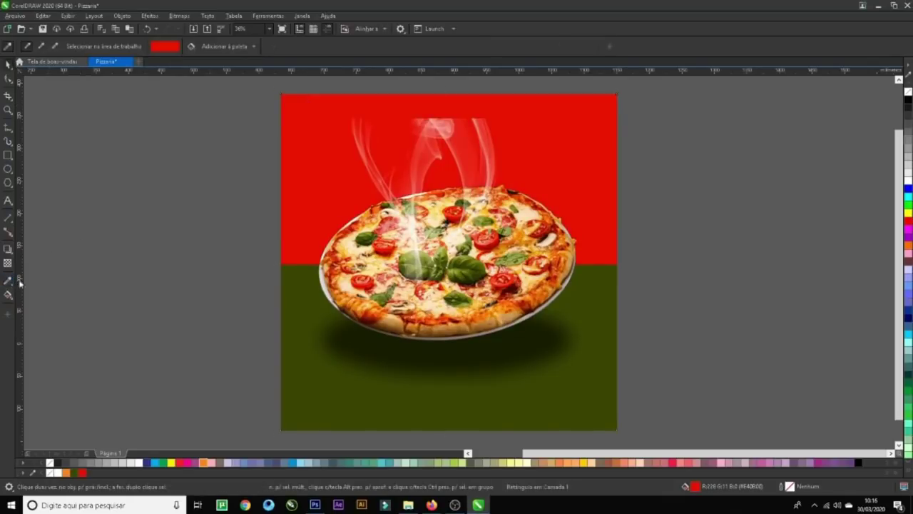
pyautogui.click(378, 285)
pyautogui.click(283, 103)
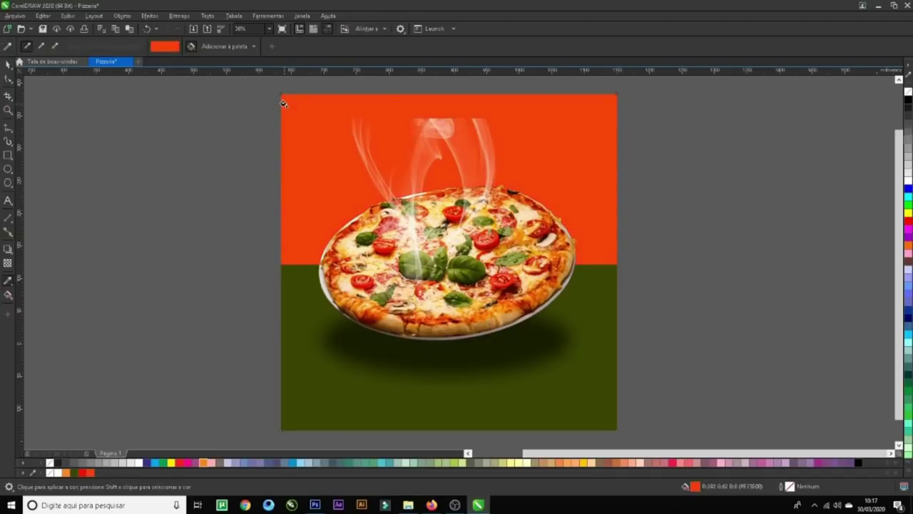
# - Try filling the lower background rectangle with a green sampled from the basil leaf on the pizza
pyautogui.press('space')
pyautogui.click(13, 281)
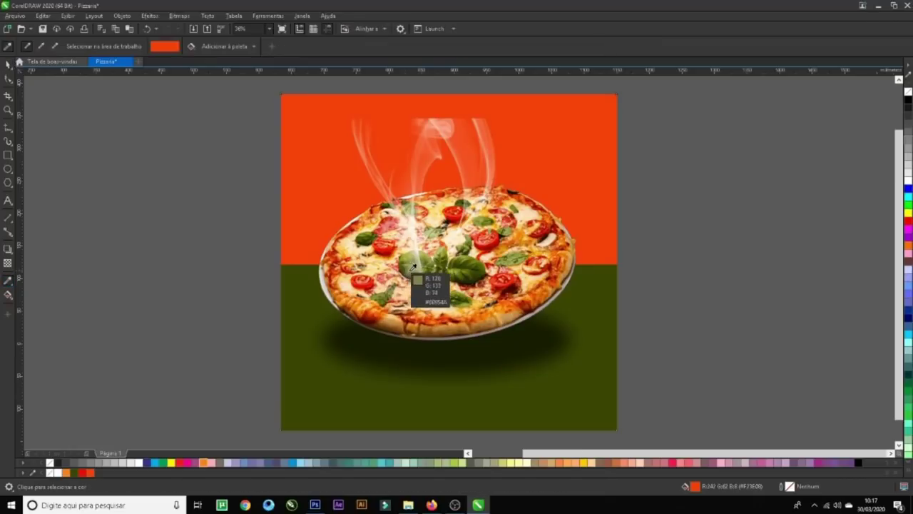
pyautogui.click(428, 267)
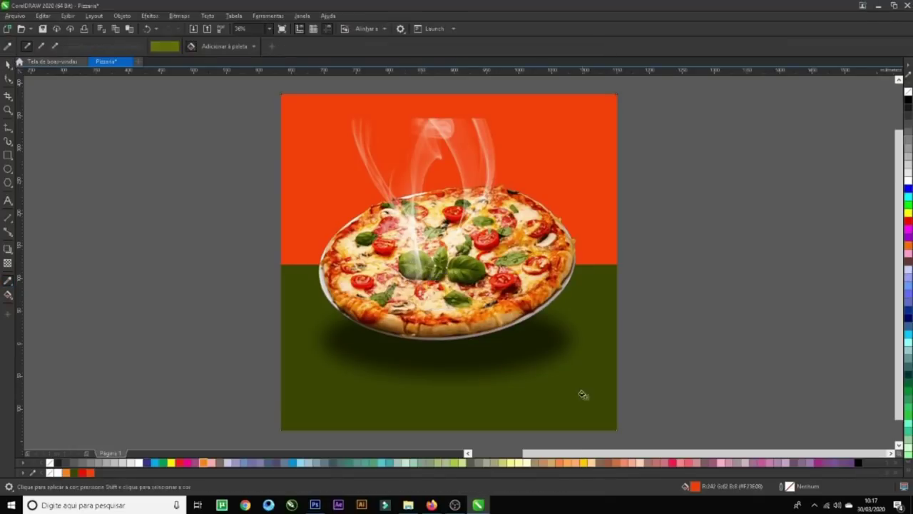
pyautogui.click(605, 417)
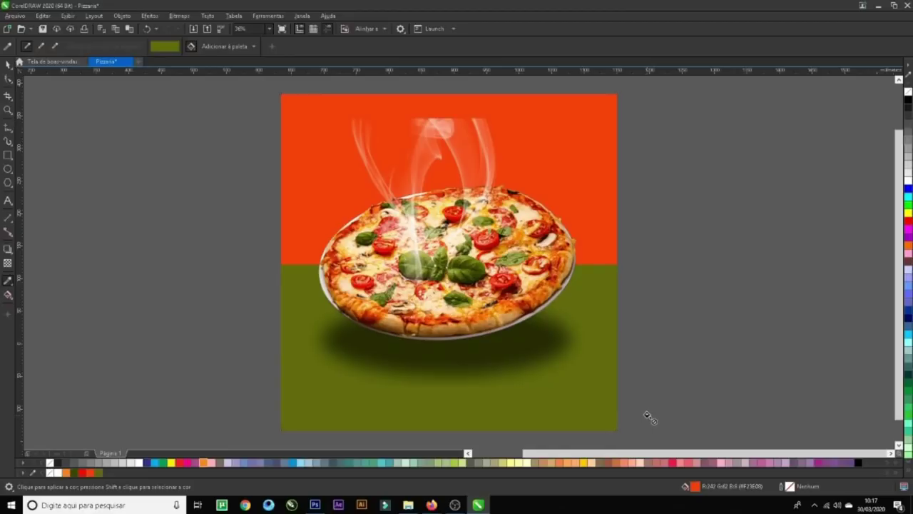
# - Move the pizza image slightly lower over the two-colour background and deselect it
pyautogui.press('space')
pyautogui.click(482, 284)
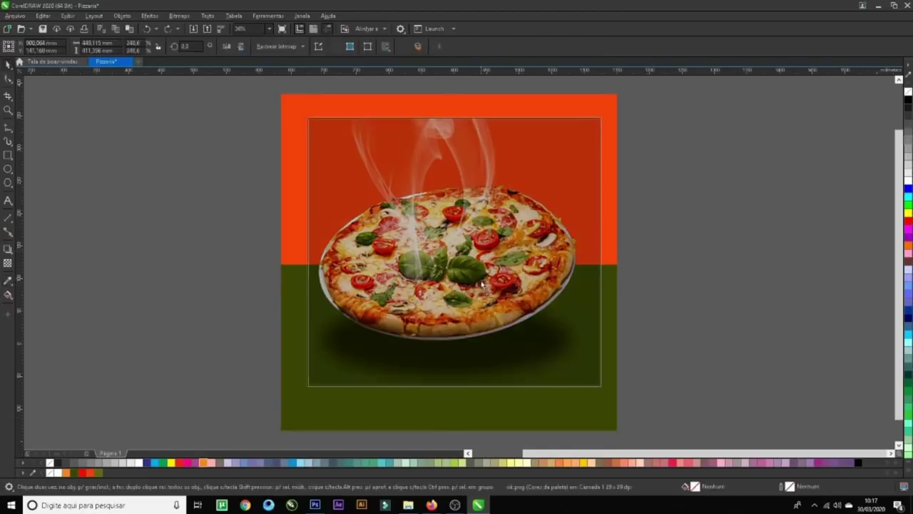
pyautogui.moveTo(483, 284); pyautogui.dragTo(485, 287)
pyautogui.click(678, 269)
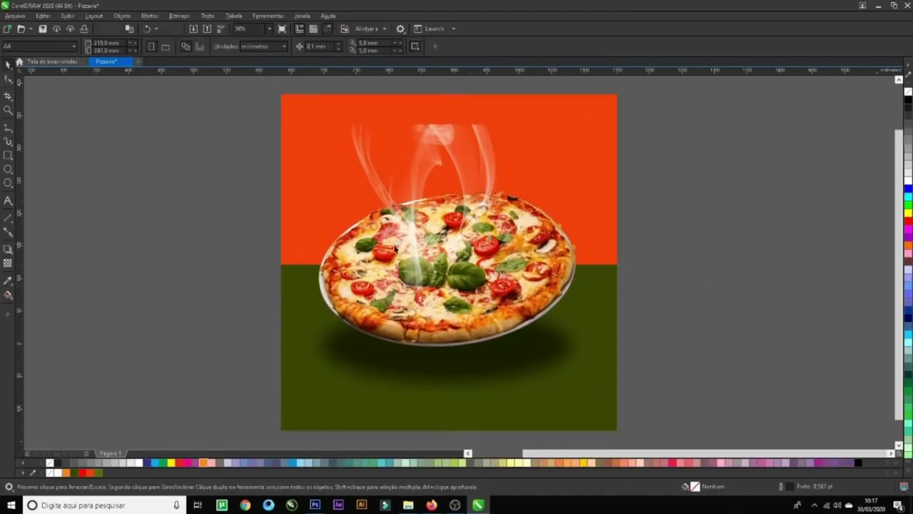
# - Try filling the upper background with a brown and a dark red, each sampled from the pizza
pyautogui.click(6, 280)
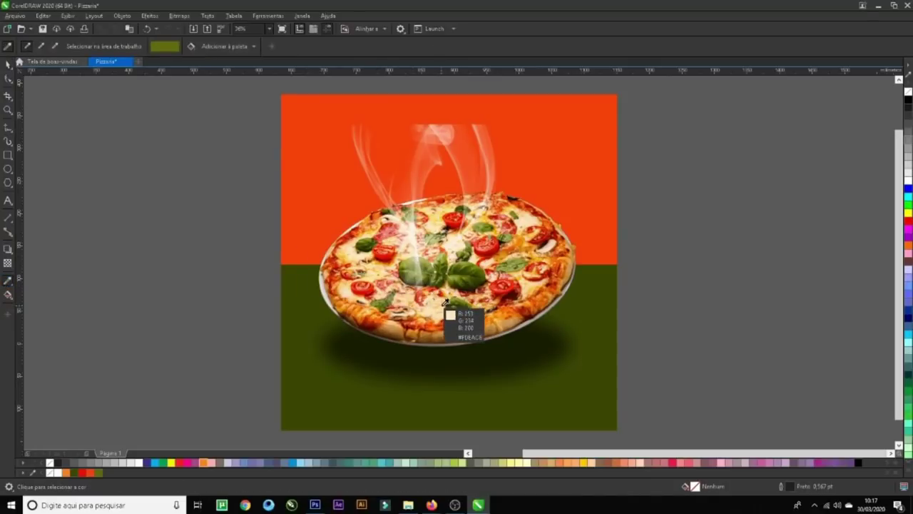
pyautogui.click(491, 309)
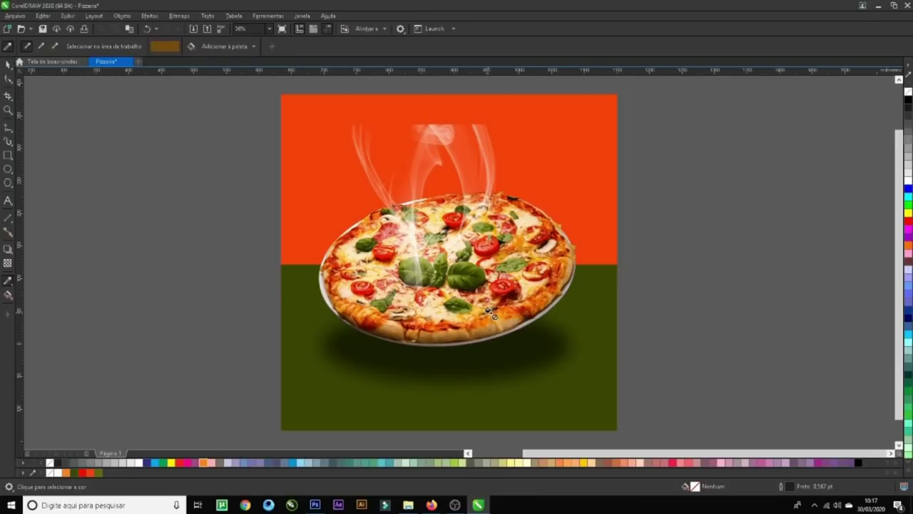
pyautogui.click(560, 102)
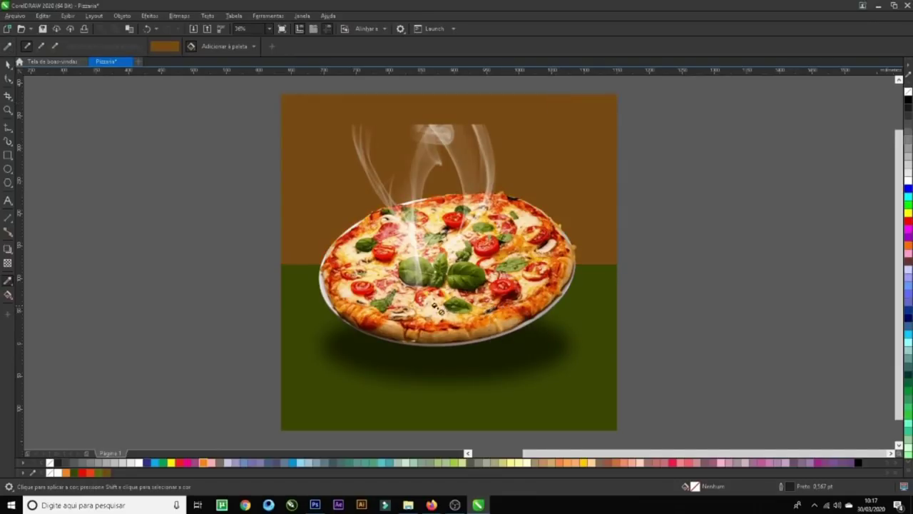
pyautogui.click(7, 280)
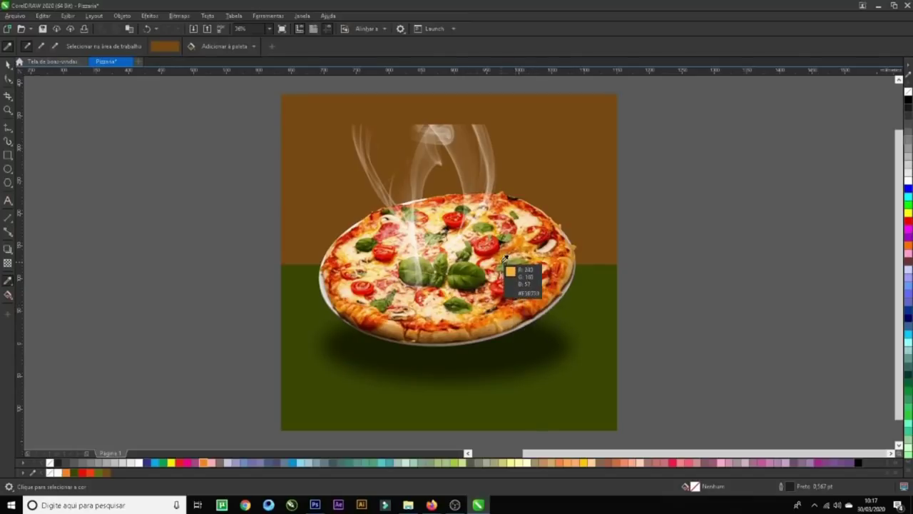
pyautogui.click(516, 295)
pyautogui.click(557, 112)
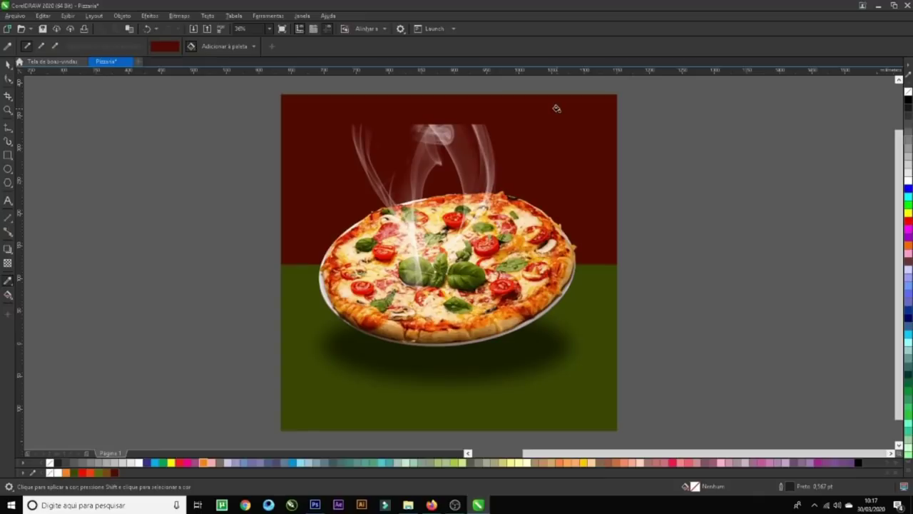
pyautogui.press('space')
# - Fill the upper background with an orange-red sampled from the pizza crust
pyautogui.click(9, 284)
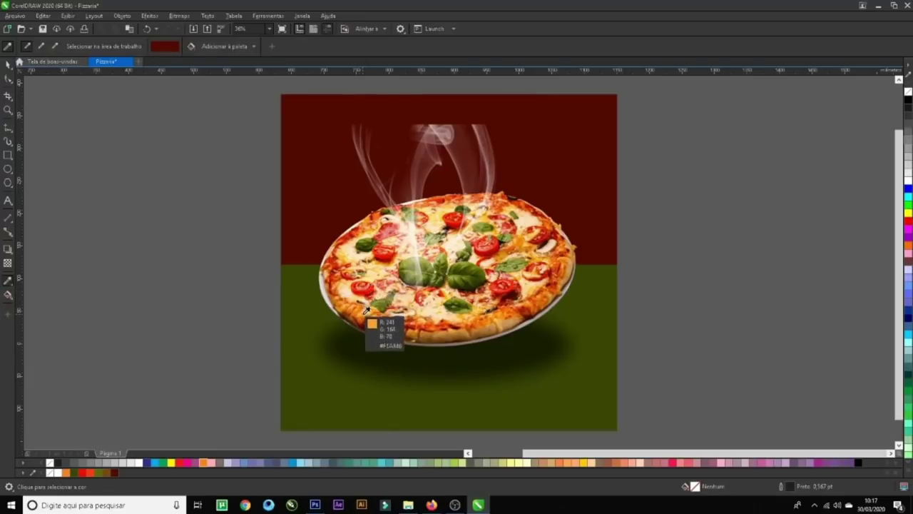
pyautogui.click(368, 314)
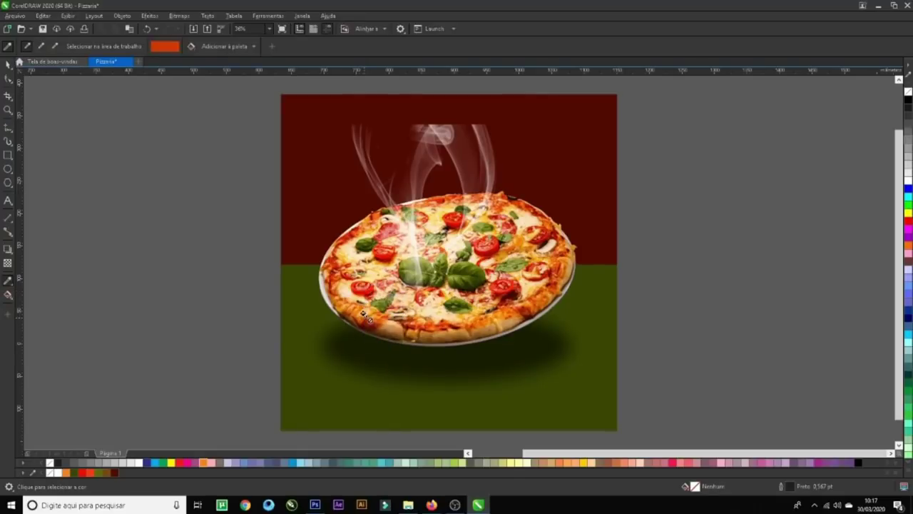
pyautogui.click(304, 101)
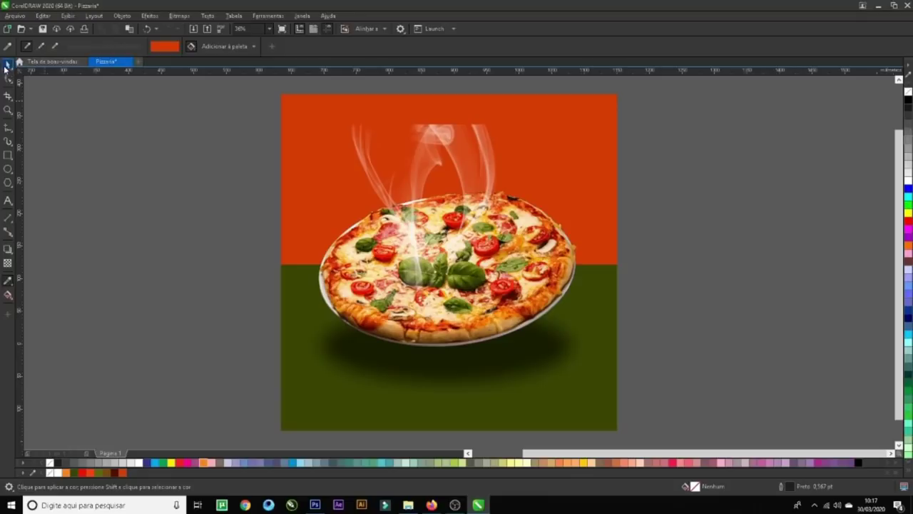
# - Shift the pizza image slightly to the right on the background and deselect it
pyautogui.click(6, 65)
pyautogui.click(493, 279)
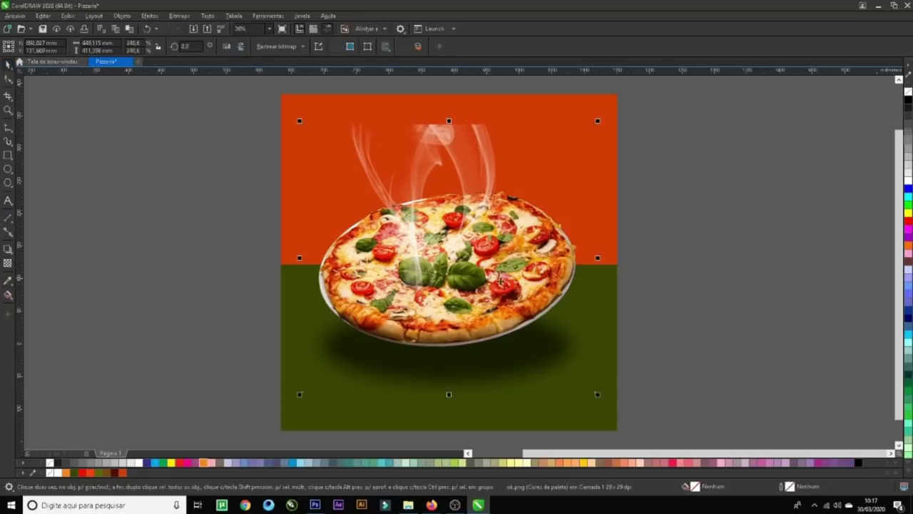
pyautogui.moveTo(501, 288); pyautogui.dragTo(504, 291)
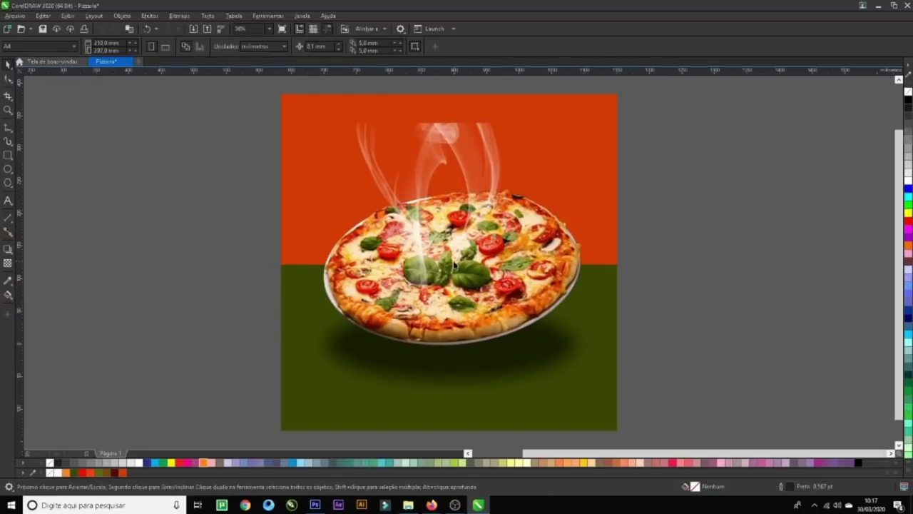
pyautogui.click(658, 219)
# - Shorten the orange-red background rectangle from below to about 261.5 mm high and give it an elliptical gradient fill
pyautogui.click(467, 97)
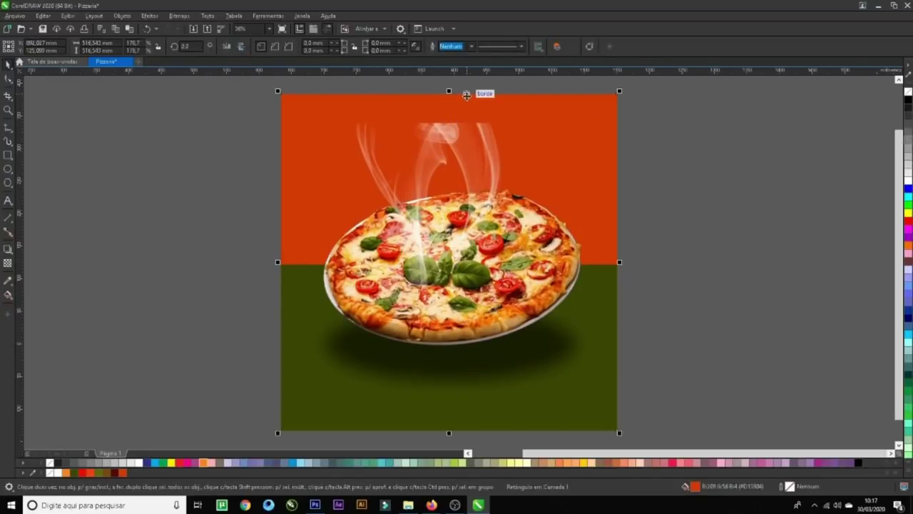
pyautogui.moveTo(449, 432); pyautogui.dragTo(408, 270)
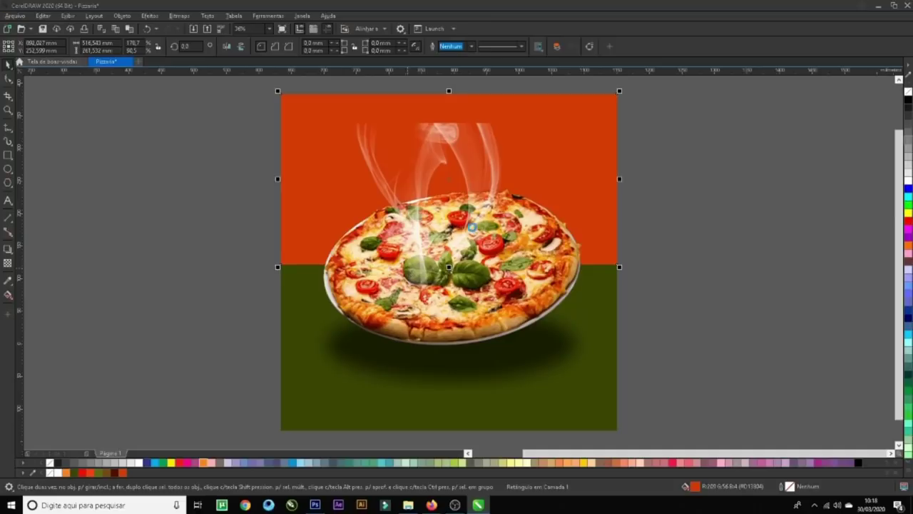
pyautogui.press('F11')
pyautogui.moveTo(476, 116); pyautogui.dragTo(763, 121)
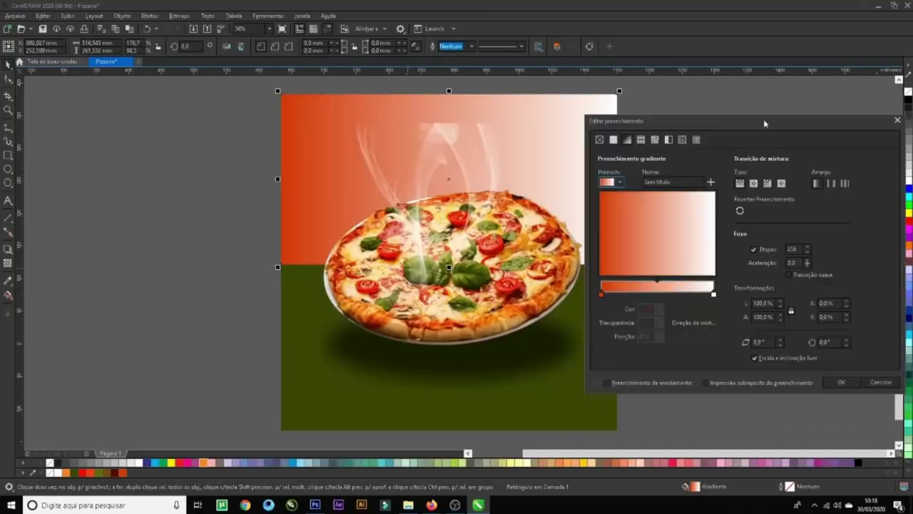
pyautogui.click(754, 184)
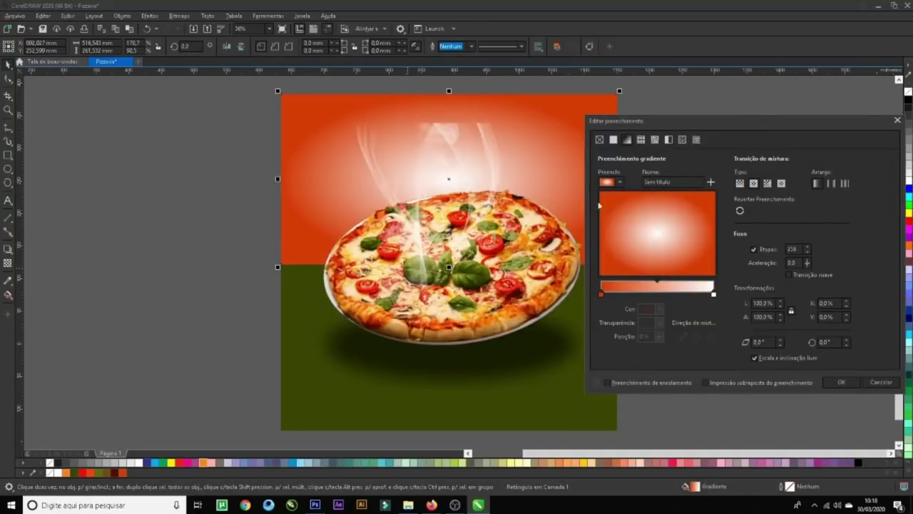
# - Set the gradient's centre colour to an orange of about C11 M67 Y100 K2, apply the fill and deselect the rectangle
pyautogui.click(714, 294)
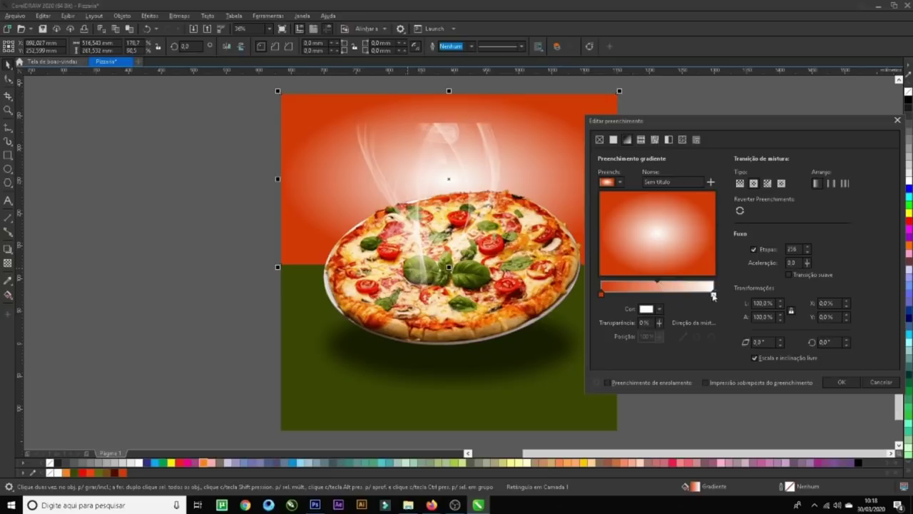
pyautogui.click(660, 310)
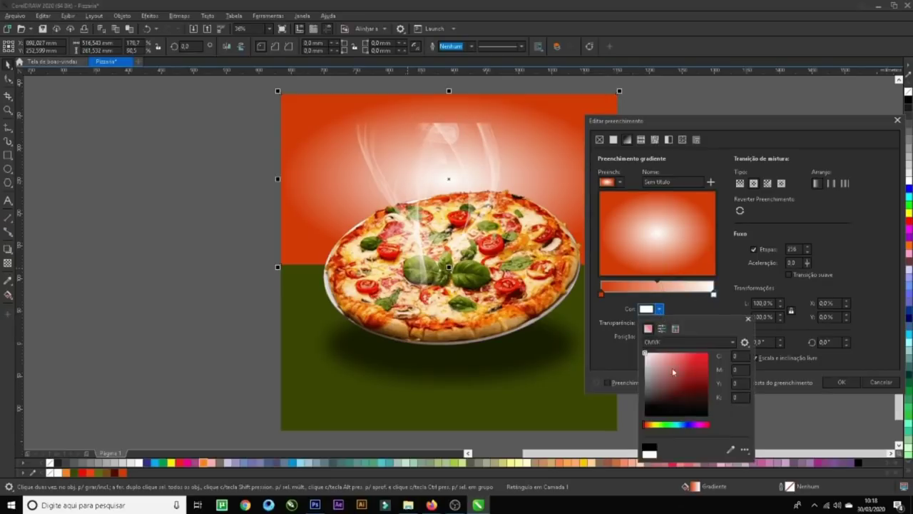
pyautogui.click(650, 426)
pyautogui.click(696, 365)
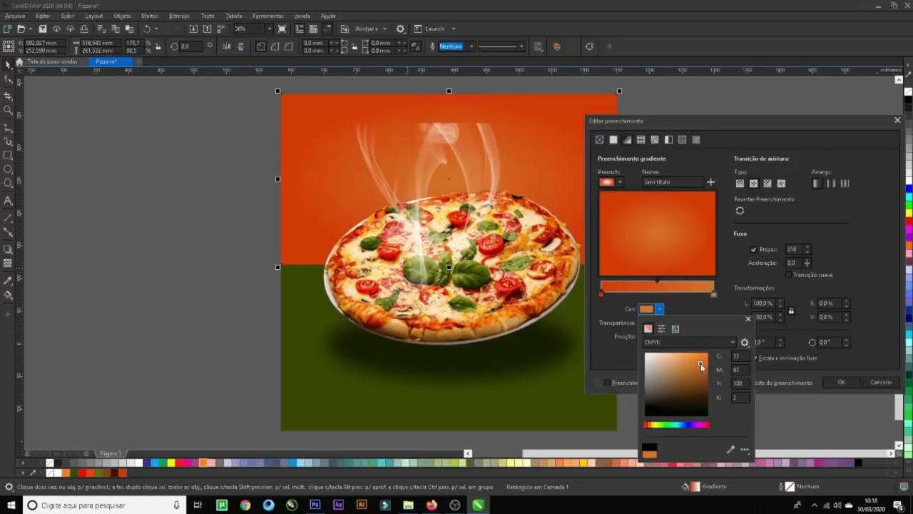
pyautogui.click(841, 383)
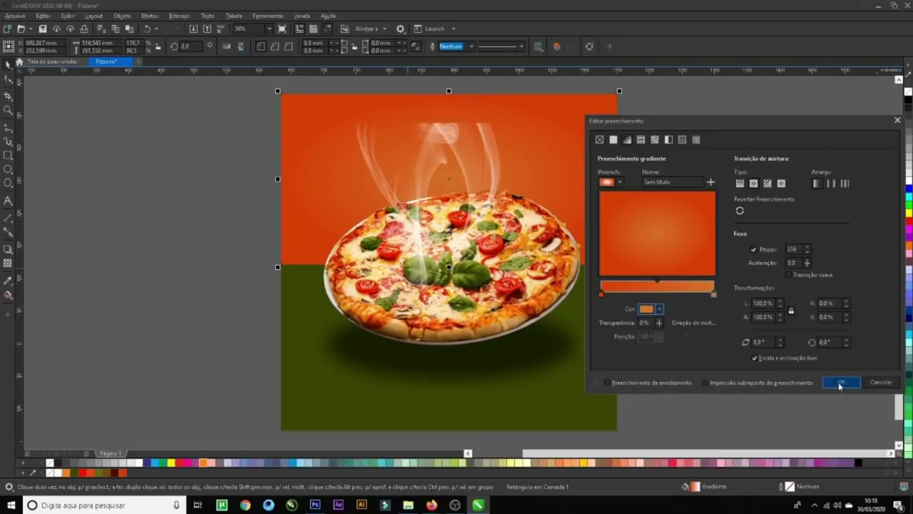
pyautogui.moveTo(751, 130); pyautogui.dragTo(731, 91)
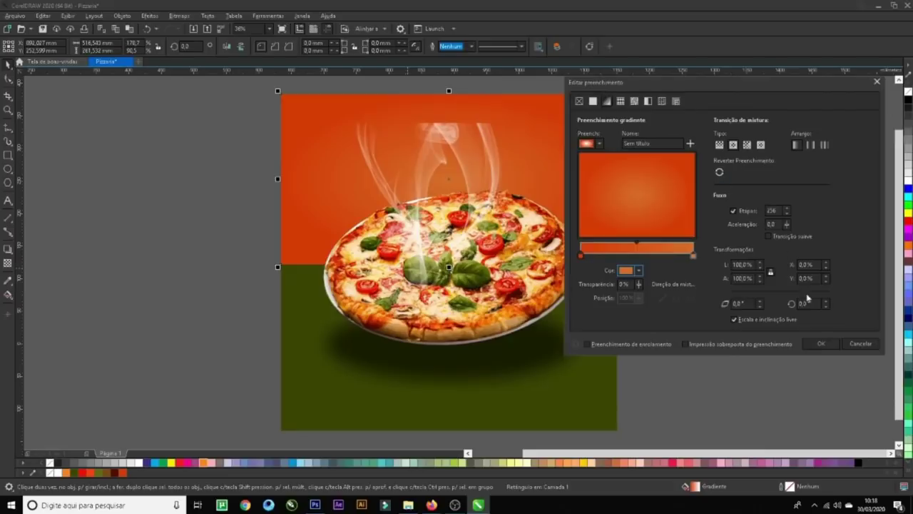
pyautogui.click(820, 345)
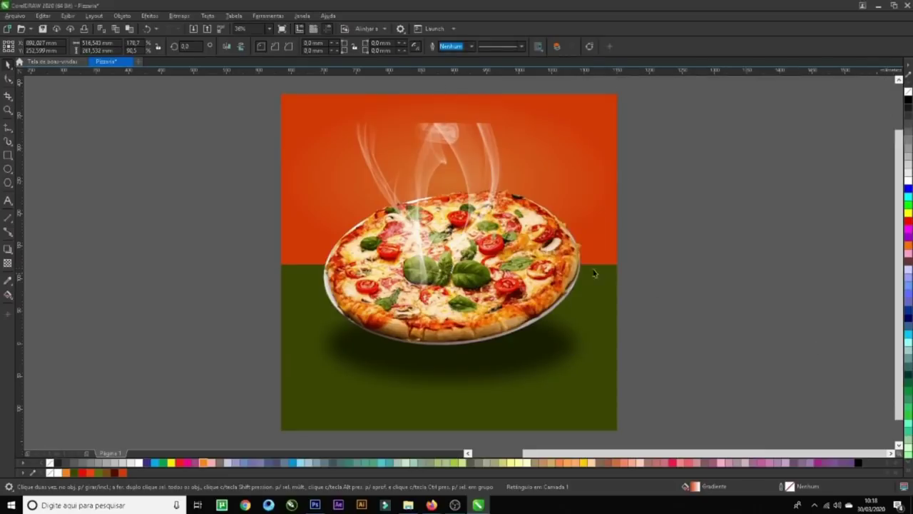
pyautogui.click(652, 299)
pyautogui.click(587, 374)
pyautogui.press('Escape')
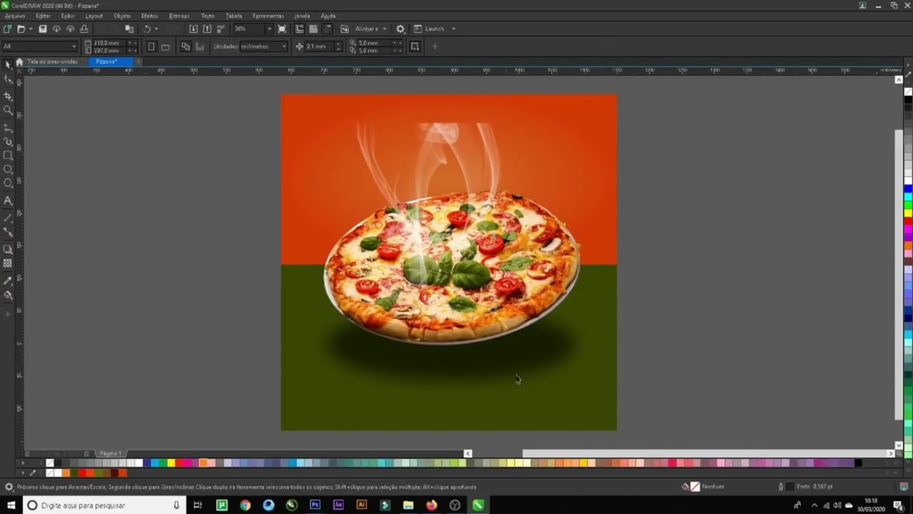
pyautogui.click(435, 141)
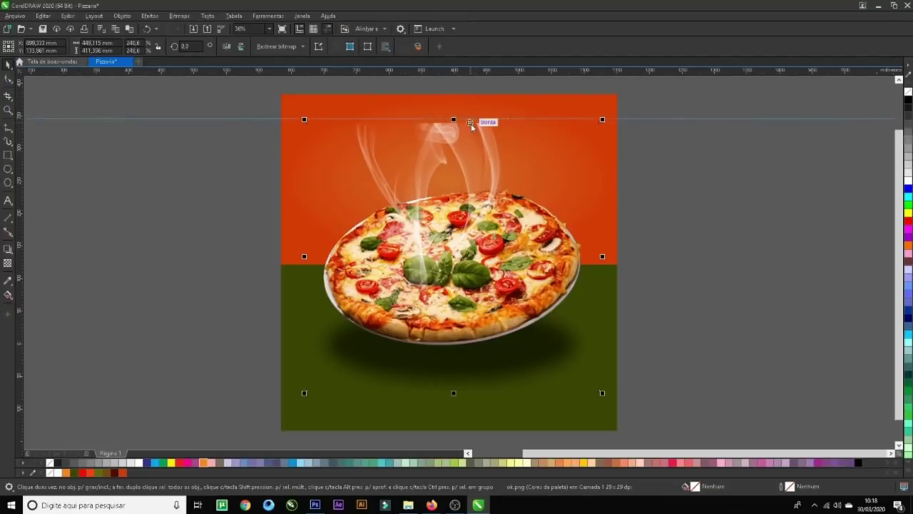
pyautogui.click(472, 120)
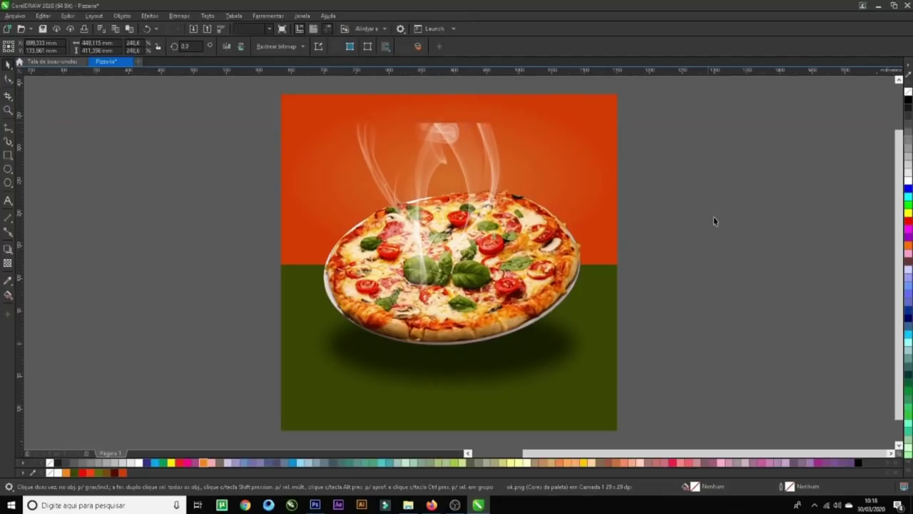
pyautogui.click(644, 127)
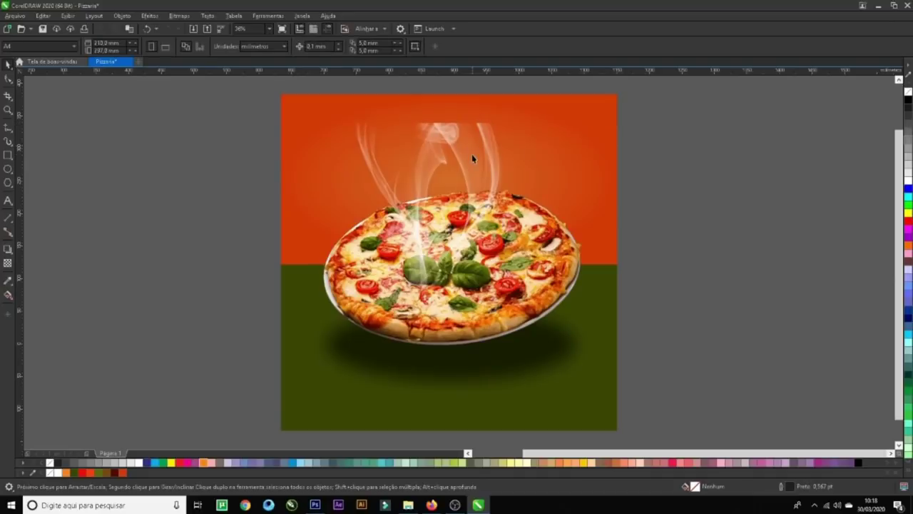
# - Nudge the pizza image slightly downward and clear the selection
pyautogui.click(471, 154)
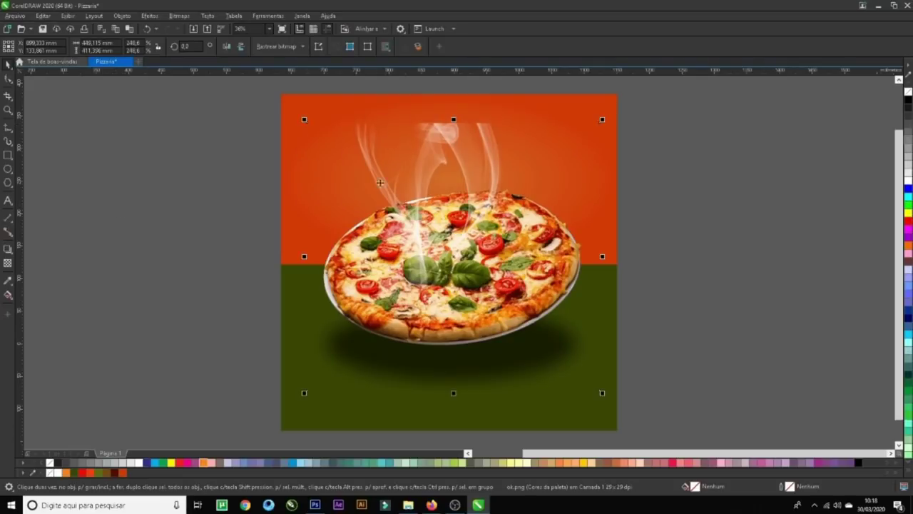
pyautogui.click(735, 211)
pyautogui.moveTo(529, 261); pyautogui.dragTo(533, 266)
pyautogui.press('Escape')
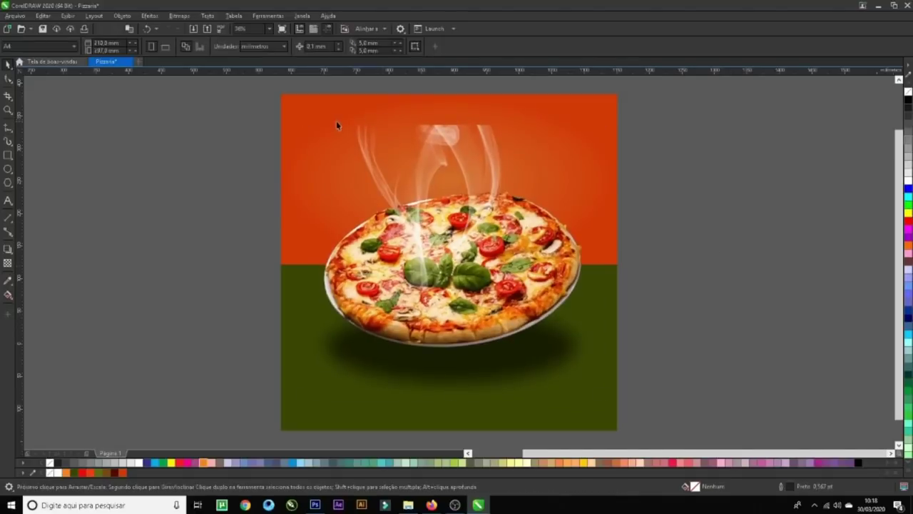
# - Fade out the cut-off top of the steam with a gradient transparency on the pizza image, and move the image slightly lower
pyautogui.click(8, 264)
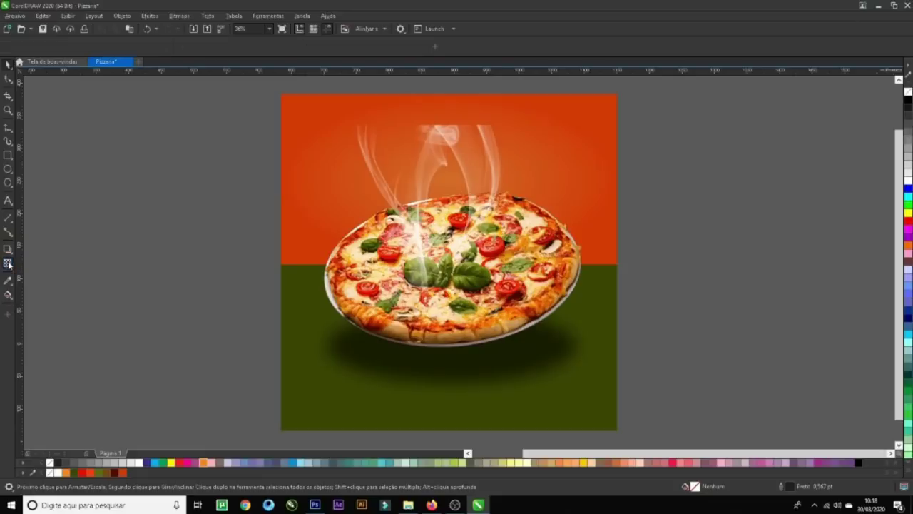
pyautogui.click(450, 199)
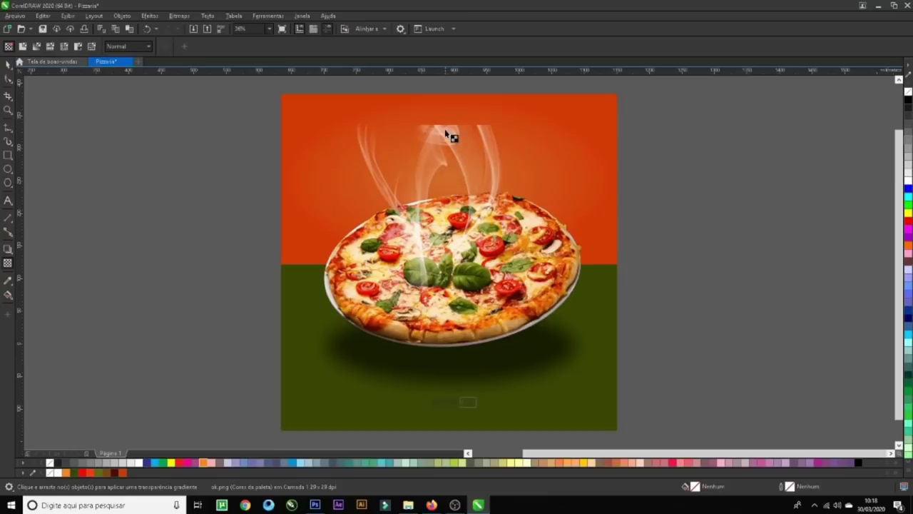
pyautogui.moveTo(441, 189); pyautogui.dragTo(440, 127)
pyautogui.click(655, 215)
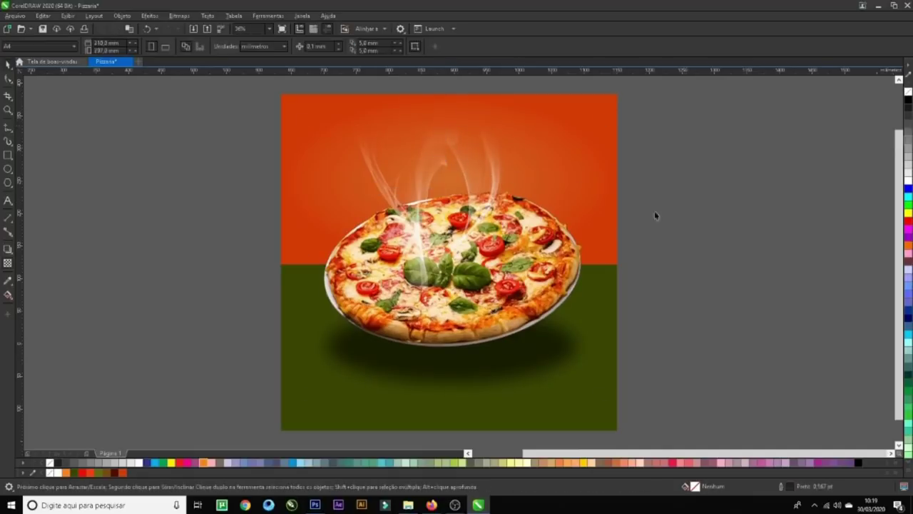
pyautogui.moveTo(512, 302); pyautogui.dragTo(513, 307)
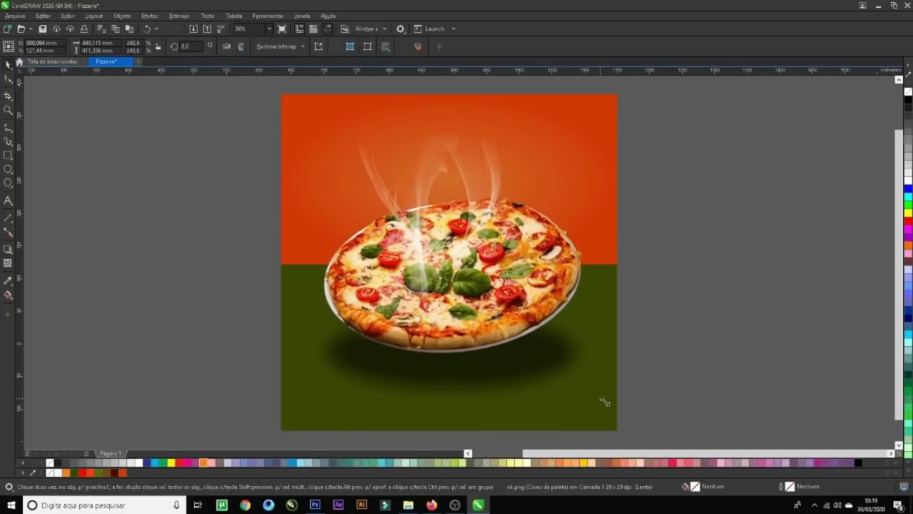
# - Import braz-pizzaria-apaixonados-por-pizza.png and place it on the empty area beside the artwork, about 176 mm wide
pyautogui.moveTo(603, 400); pyautogui.dragTo(603, 399)
pyautogui.click(659, 337)
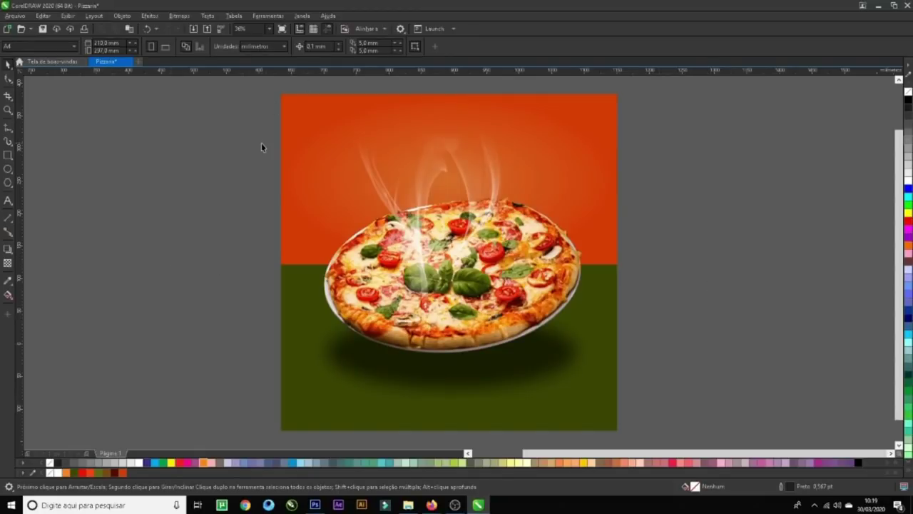
pyautogui.hotkey('ctrl', 'o')
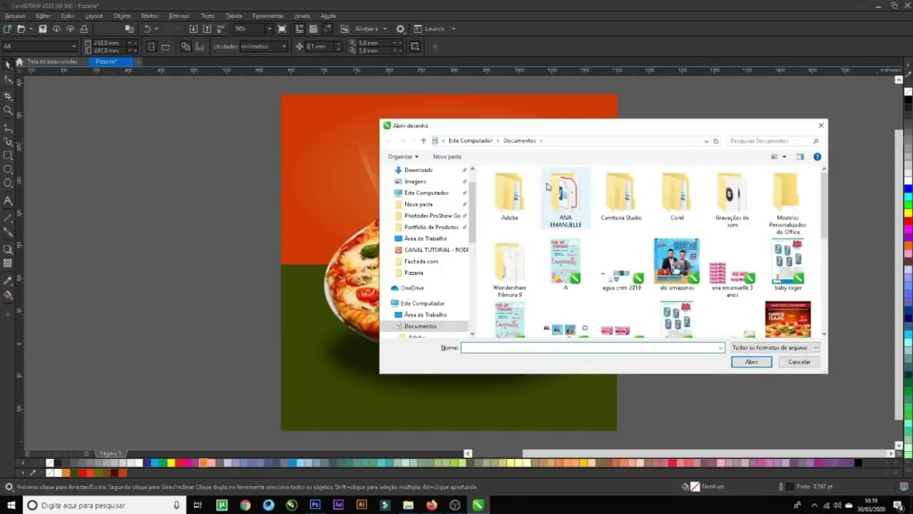
pyautogui.press('Escape')
pyautogui.hotkey('ctrl', 'i')
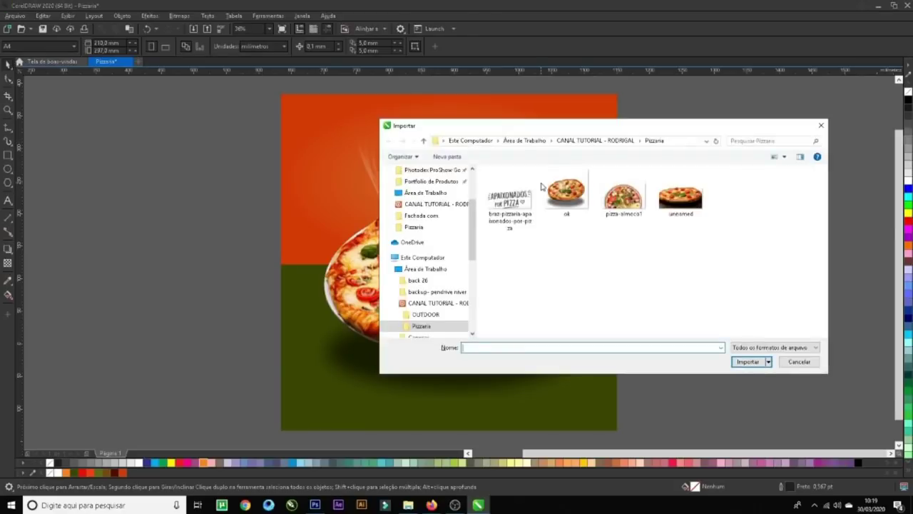
pyautogui.click(509, 203)
pyautogui.doubleClick(509, 203)
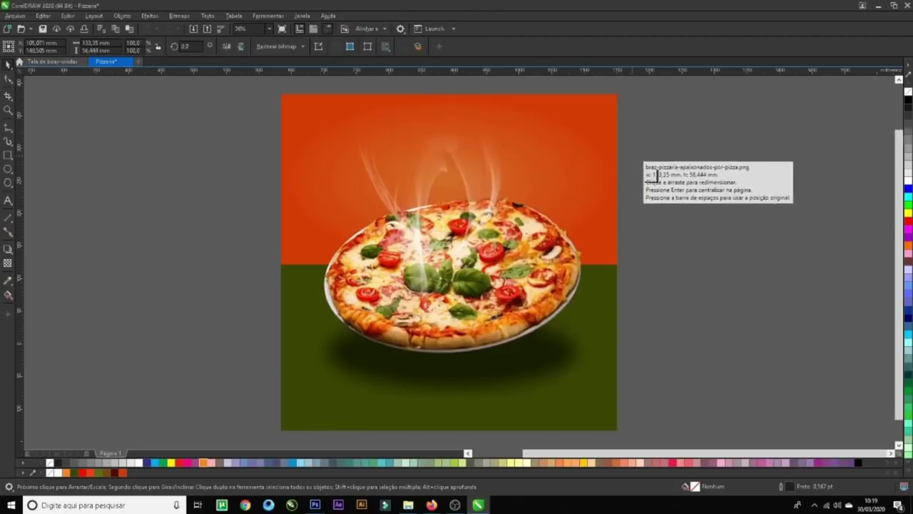
pyautogui.click(629, 153)
pyautogui.moveTo(683, 205); pyautogui.dragTo(515, 165)
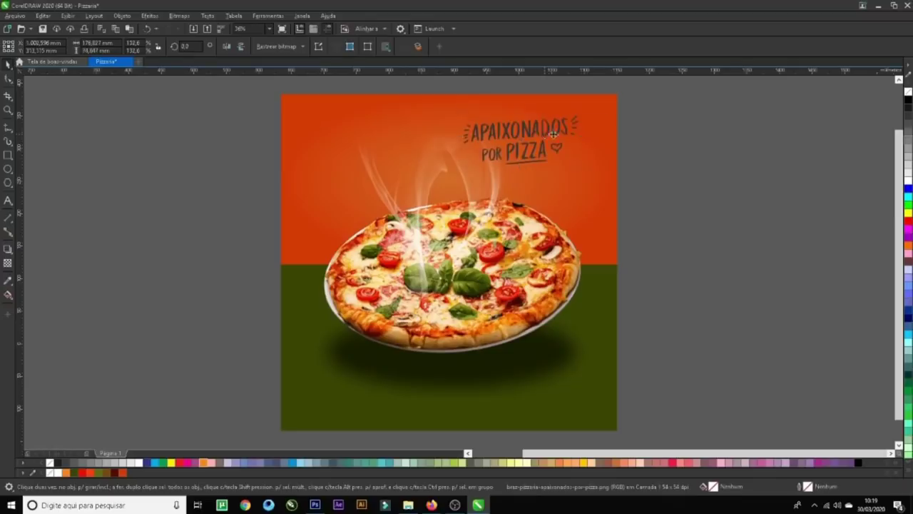
pyautogui.hotkey('ctrl', 'z')
# - Vectorise the imported lettering with a high-quality image outline trace, keeping the default trace settings
pyautogui.click(891, 453)
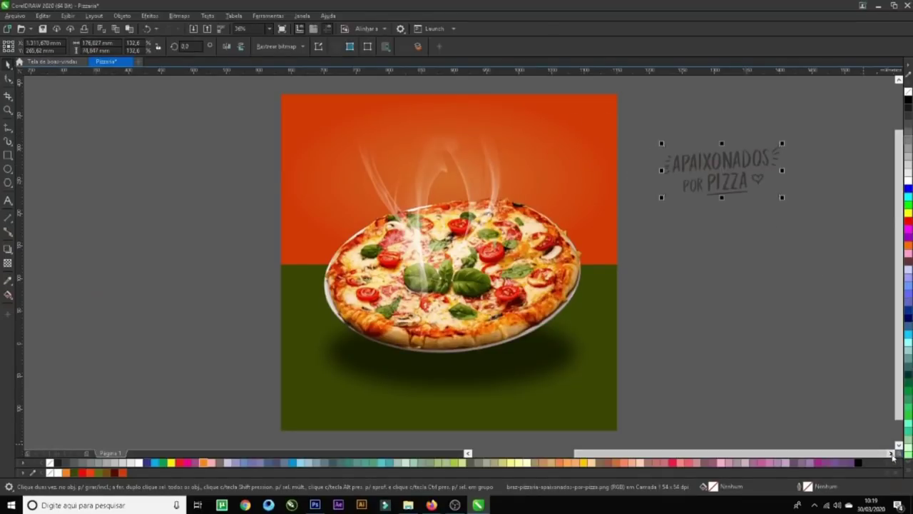
pyautogui.click(270, 46)
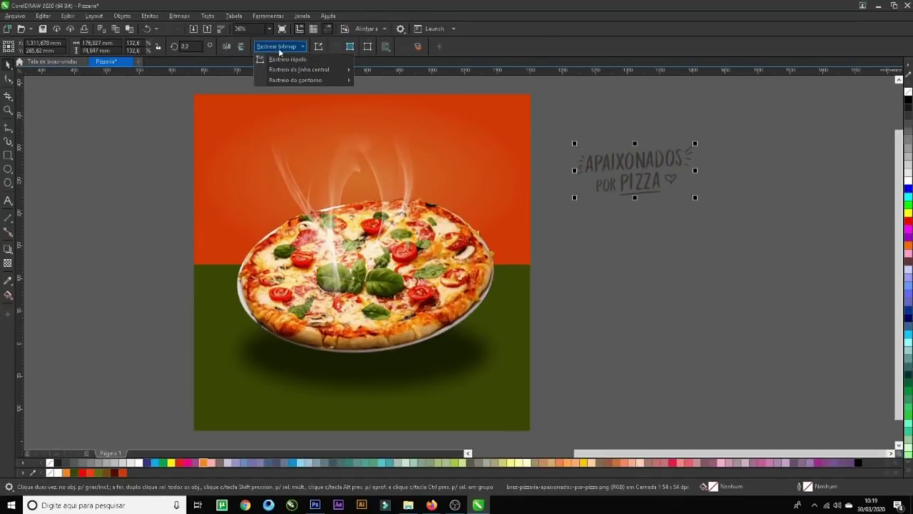
pyautogui.moveTo(316, 80)
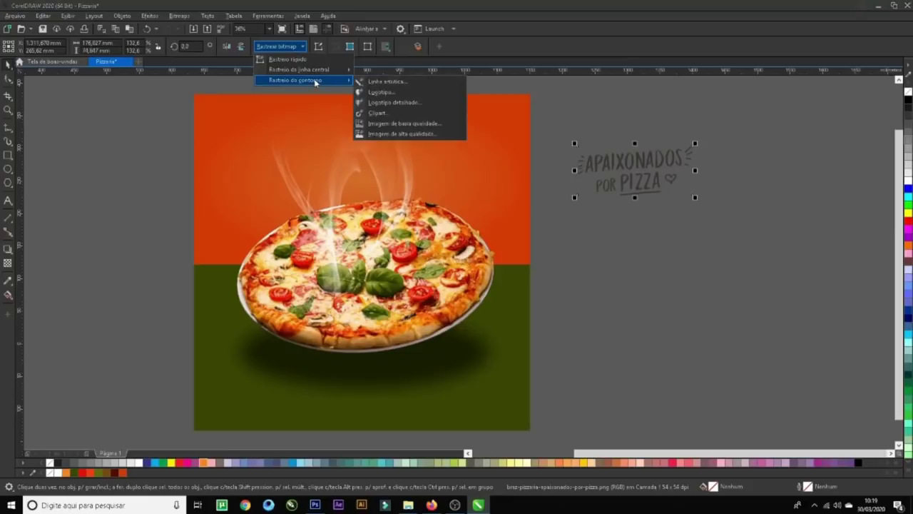
pyautogui.click(406, 135)
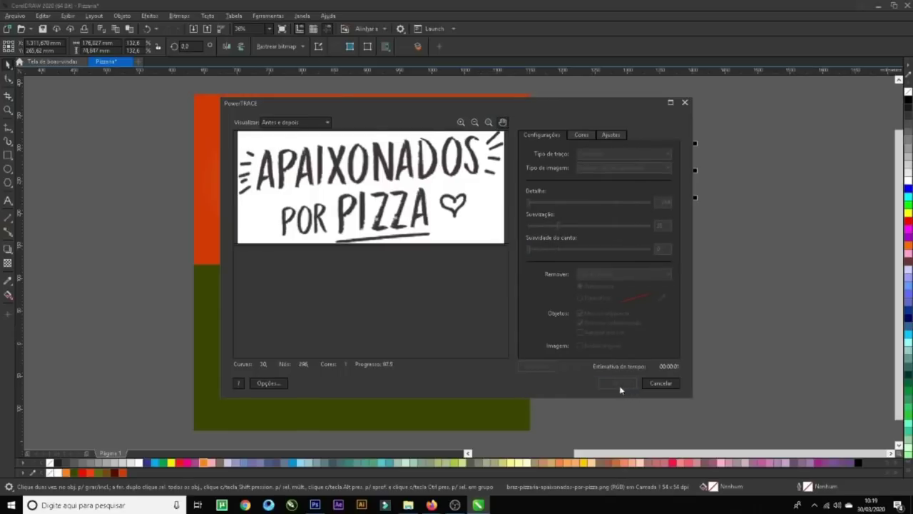
pyautogui.click(619, 383)
# - Move the traced lettering below the original and delete the original bitmap
pyautogui.moveTo(632, 159); pyautogui.dragTo(632, 254)
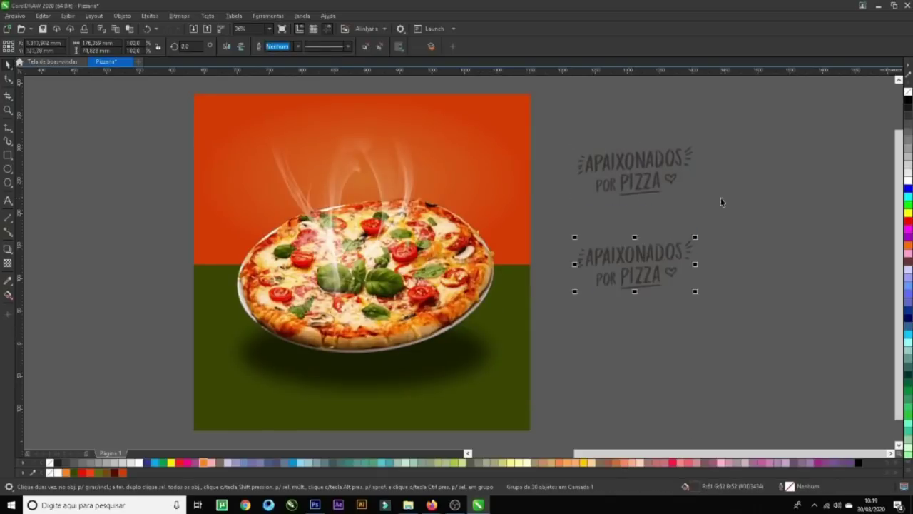
pyautogui.click(721, 197)
pyautogui.click(670, 165)
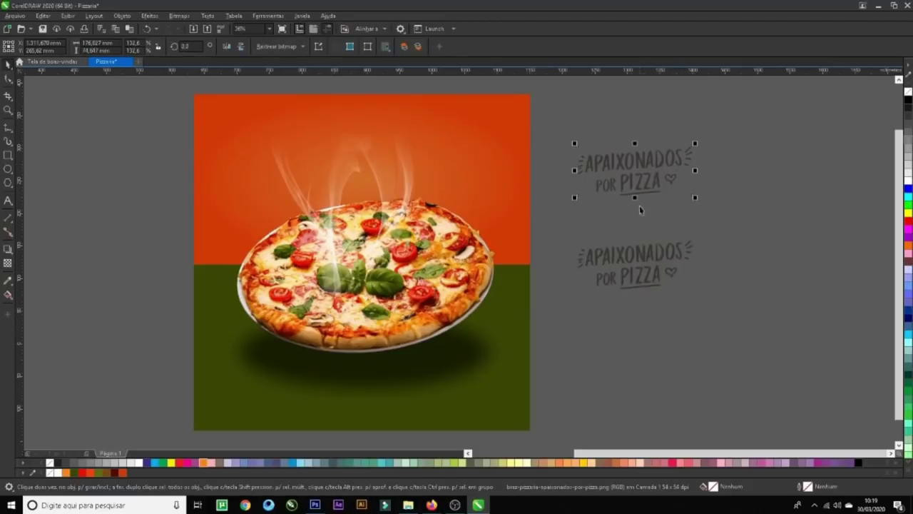
pyautogui.press('Delete')
# - Fill the traced "Apaixonados por Pizza" lettering with white and deselect it
pyautogui.doubleClick(652, 286)
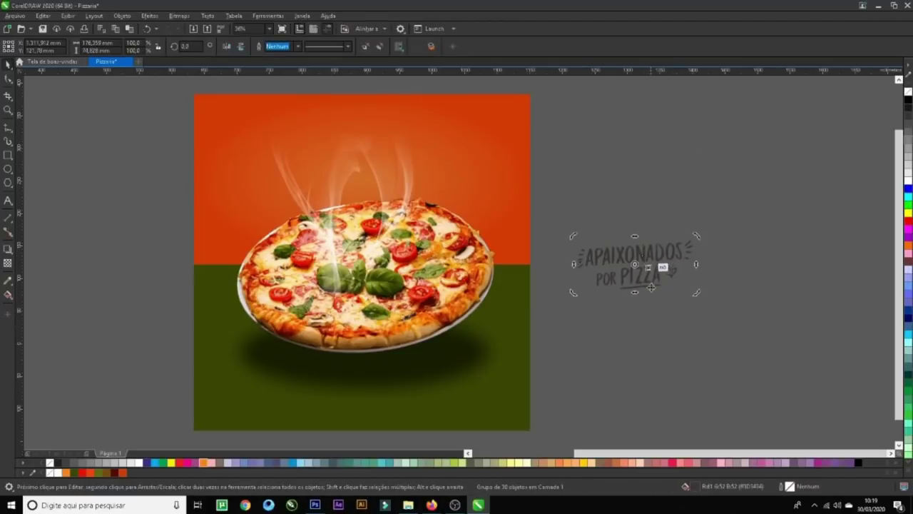
pyautogui.click(140, 465)
pyautogui.press('Escape')
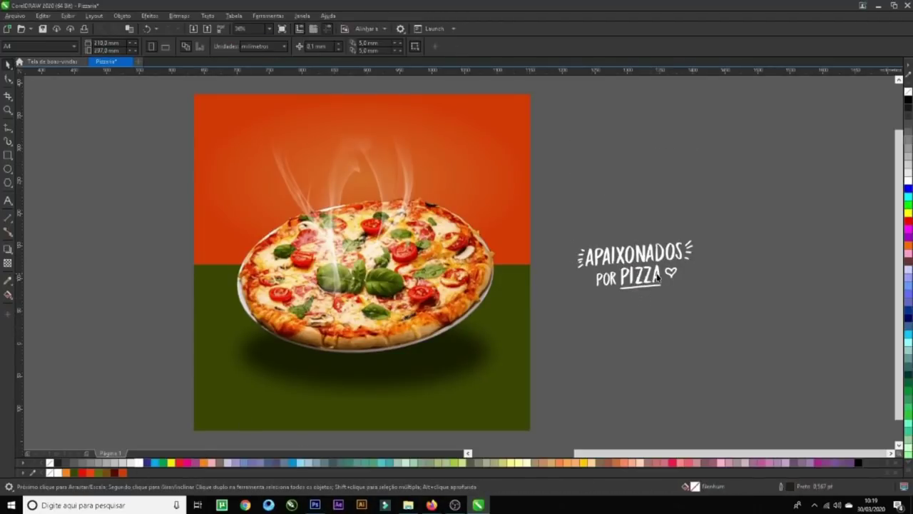
# - Move the white lettering onto the orange area above the pizza and enlarge it to about 362 mm wide
pyautogui.click(658, 280)
pyautogui.moveTo(693, 290); pyautogui.dragTo(665, 278)
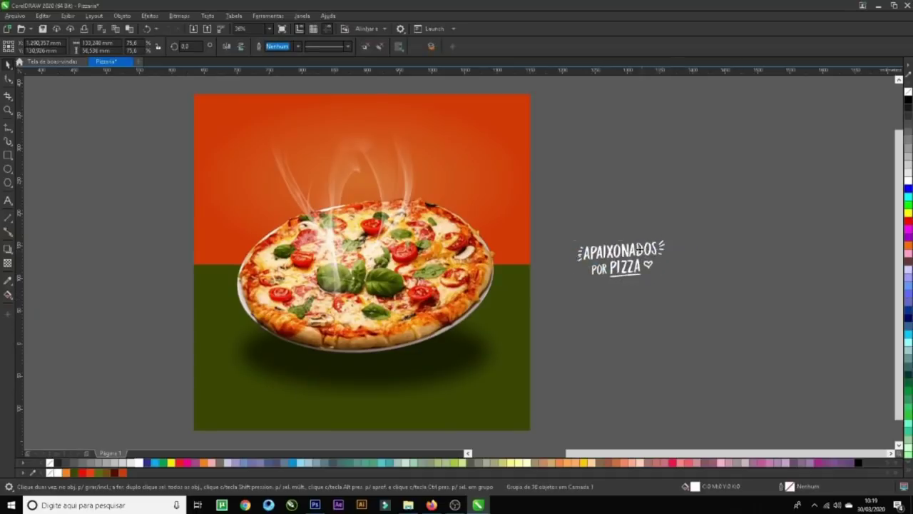
pyautogui.moveTo(636, 247); pyautogui.dragTo(486, 120)
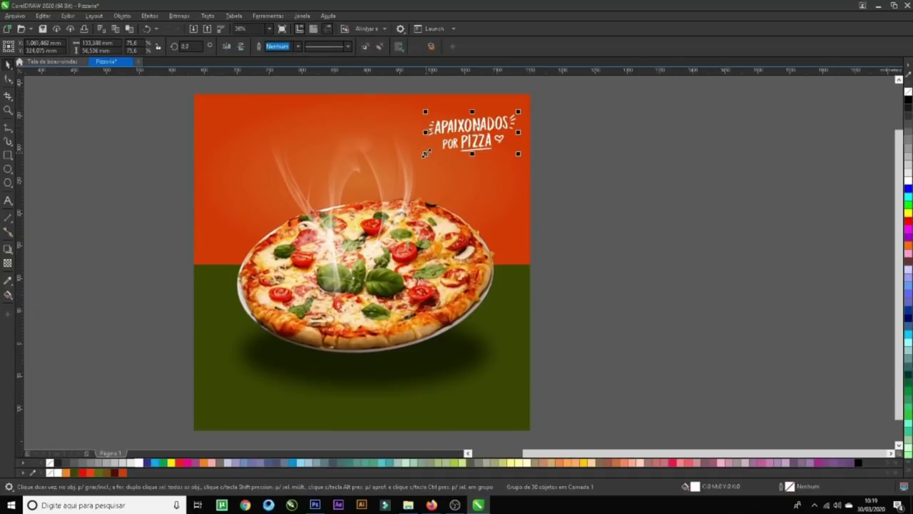
pyautogui.moveTo(425, 153); pyautogui.dragTo(346, 187)
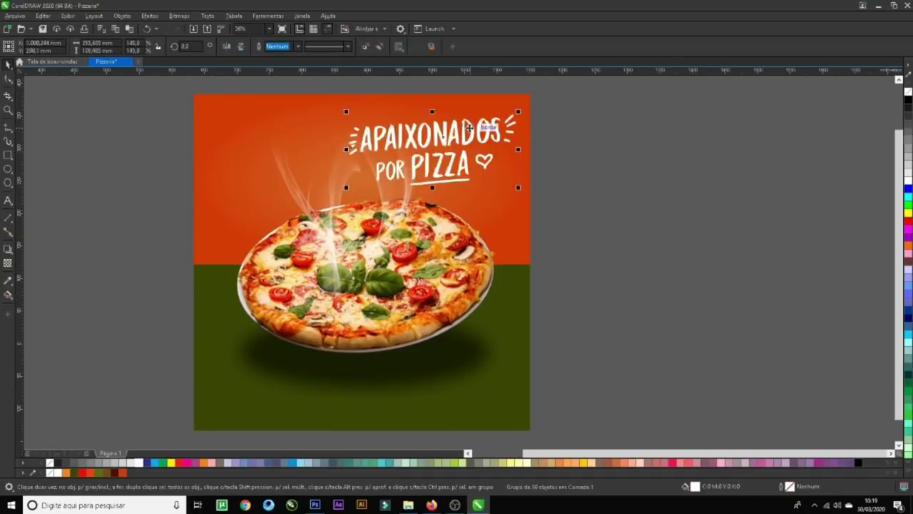
pyautogui.moveTo(470, 127); pyautogui.dragTo(346, 125)
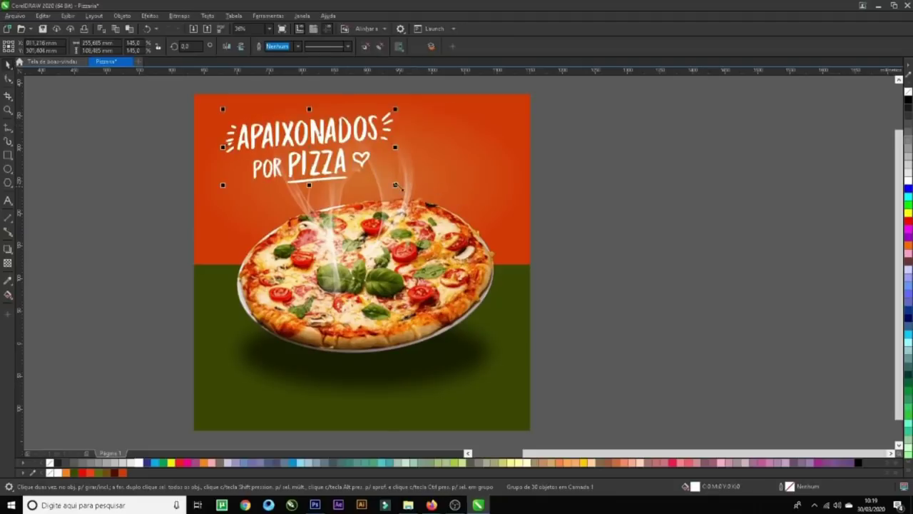
pyautogui.moveTo(397, 186); pyautogui.dragTo(463, 214)
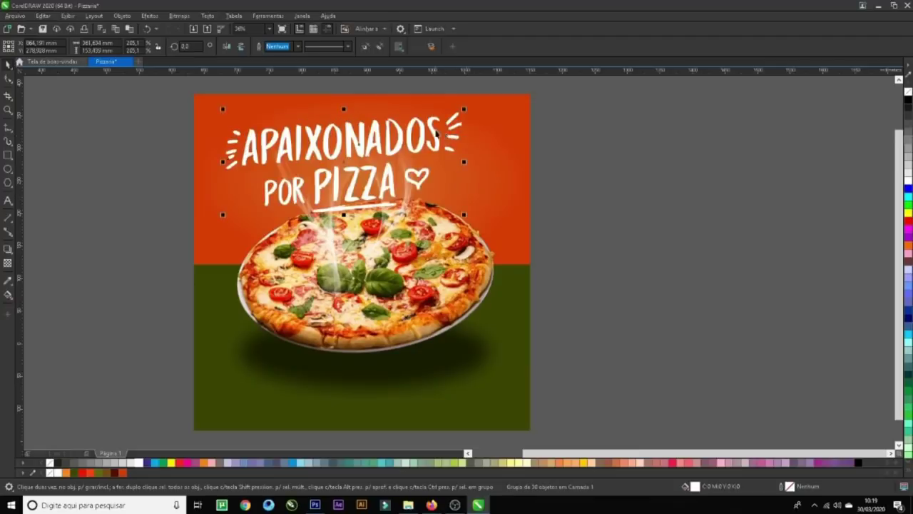
# - Shift the lettering towards the artwork's horizontal centre and move the pizza image slightly lower
pyautogui.moveTo(436, 132); pyautogui.dragTo(461, 141)
pyautogui.moveTo(421, 271)
pyautogui.mouseDown()
pyautogui.moveTo(421, 292)
pyautogui.moveTo(421, 283)
pyautogui.mouseUp()
pyautogui.moveTo(436, 150); pyautogui.dragTo(438, 134)
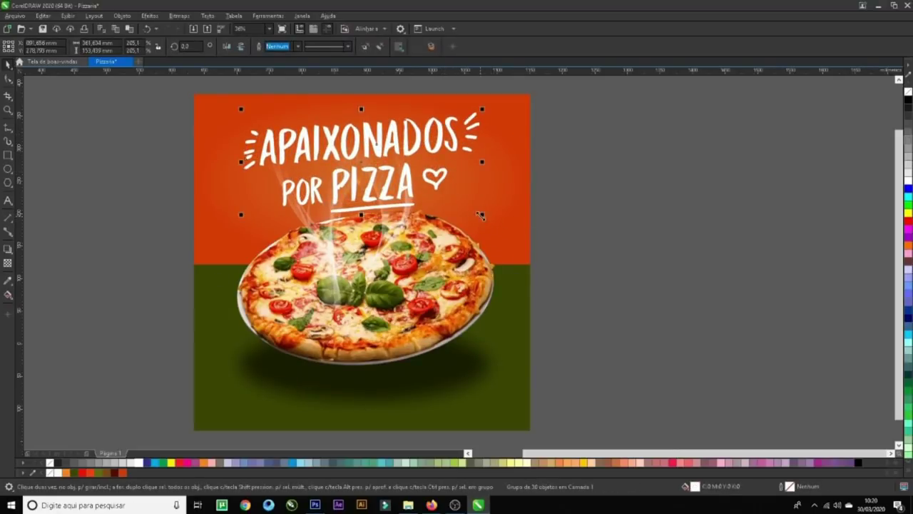
# - Enlarge the lettering to about 399 mm wide, recentre it, and lower the pizza image a little more
pyautogui.moveTo(481, 216); pyautogui.dragTo(500, 228)
pyautogui.moveTo(471, 140); pyautogui.dragTo(461, 137)
pyautogui.click(447, 282)
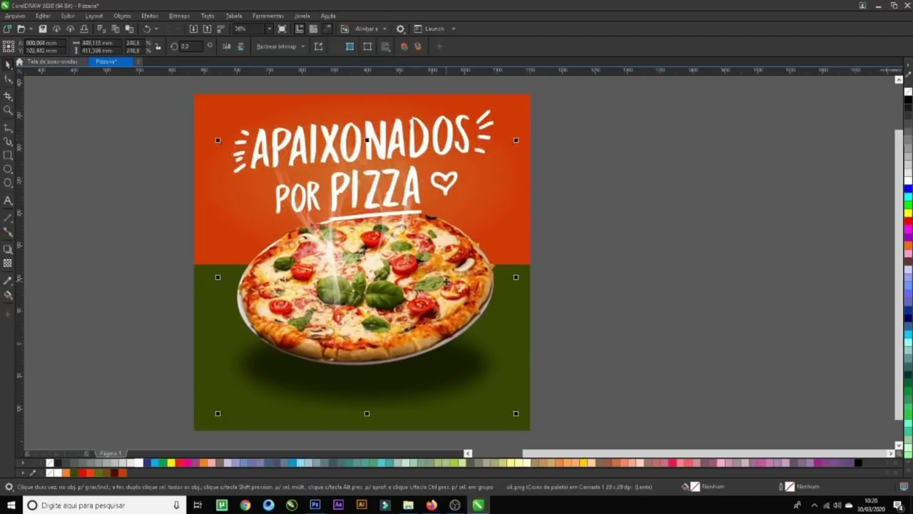
pyautogui.moveTo(447, 282); pyautogui.dragTo(436, 289)
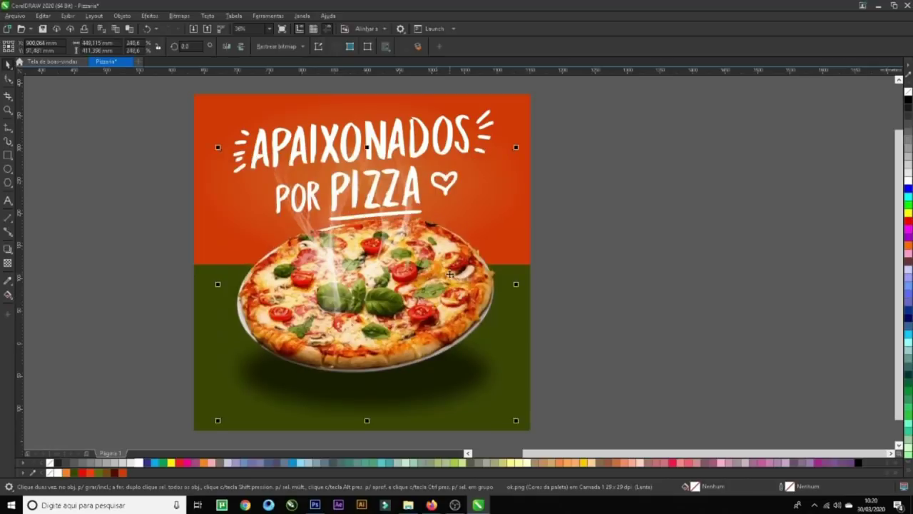
# - Reduce the lettering to about 355 mm wide, raise it slightly clear of the pizza, and deselect it
pyautogui.click(492, 223)
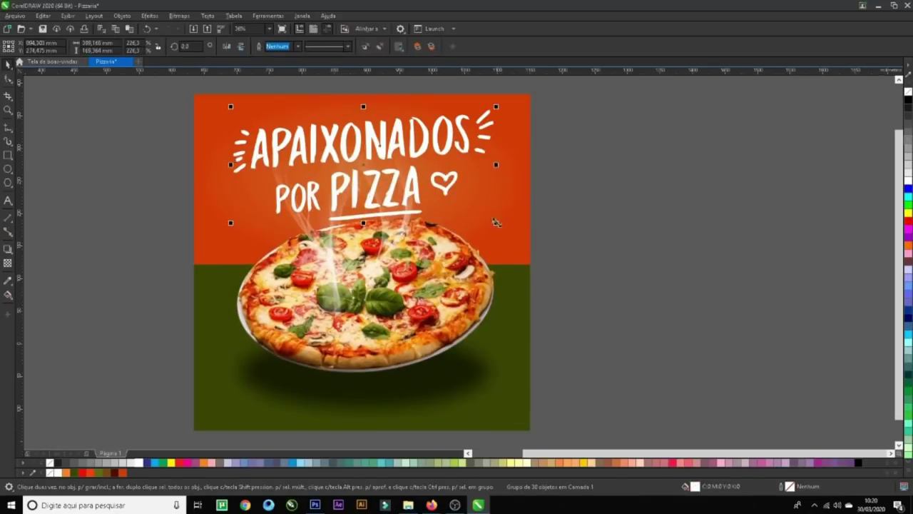
pyautogui.click(460, 150)
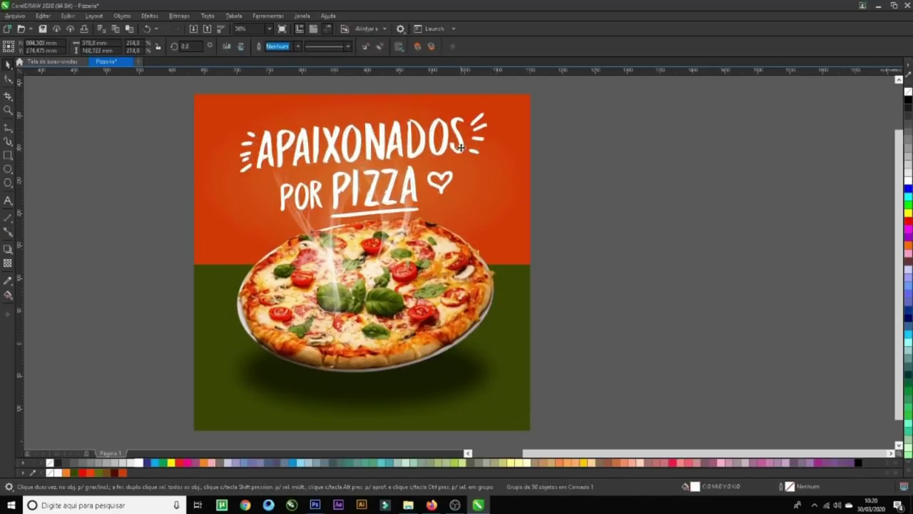
pyautogui.moveTo(459, 148); pyautogui.dragTo(464, 145)
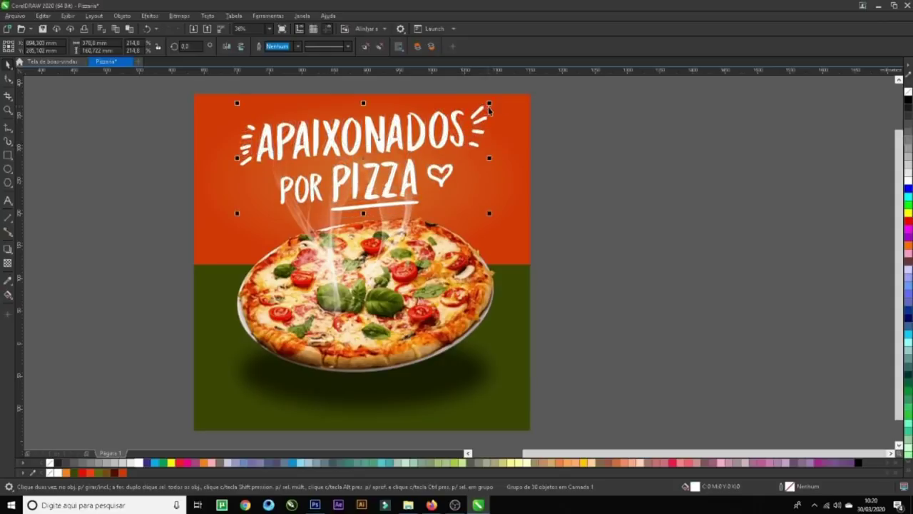
pyautogui.moveTo(490, 102); pyautogui.dragTo(486, 104)
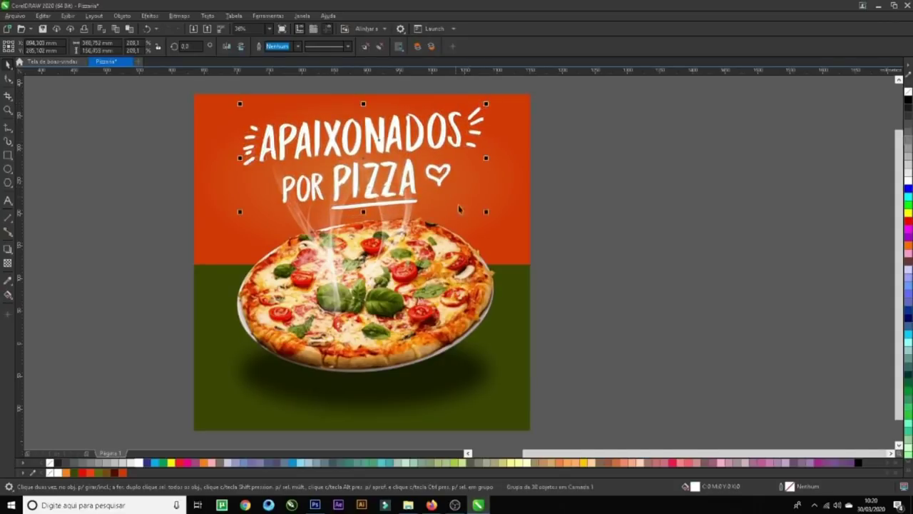
pyautogui.moveTo(489, 213); pyautogui.dragTo(482, 210)
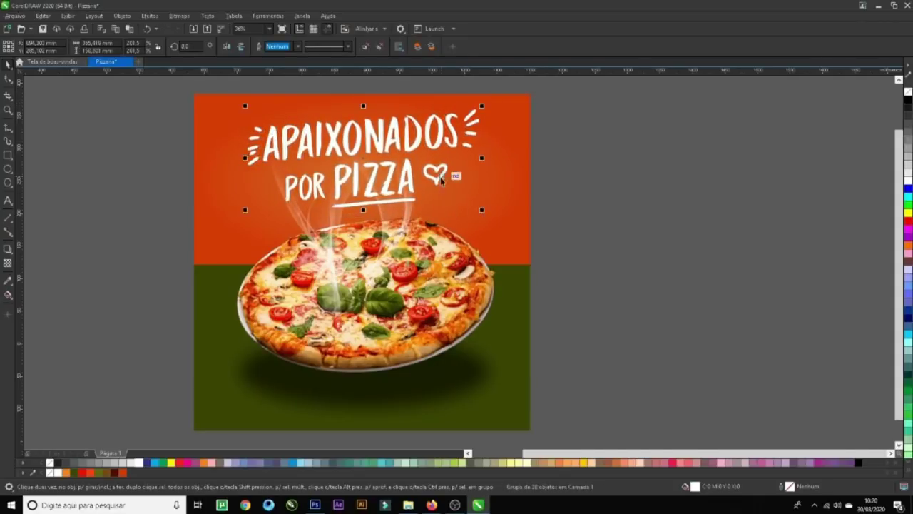
pyautogui.click(451, 192)
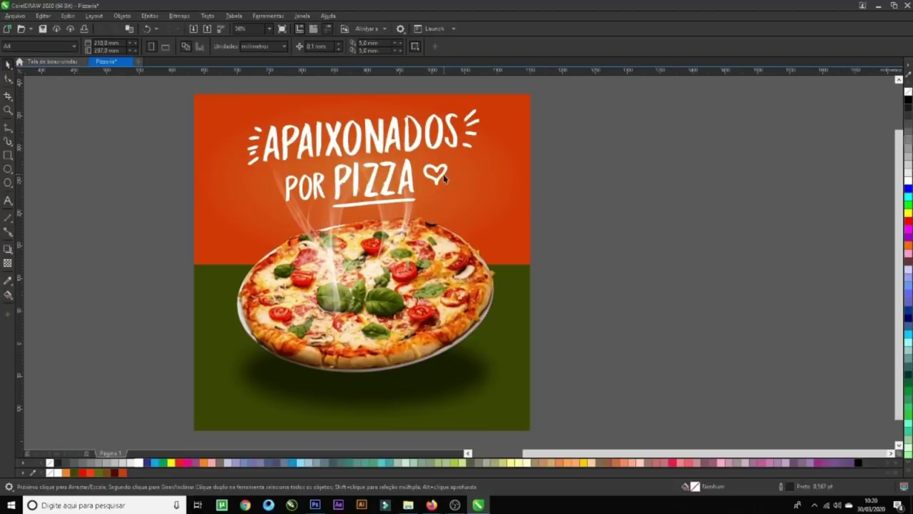
pyautogui.click(470, 118)
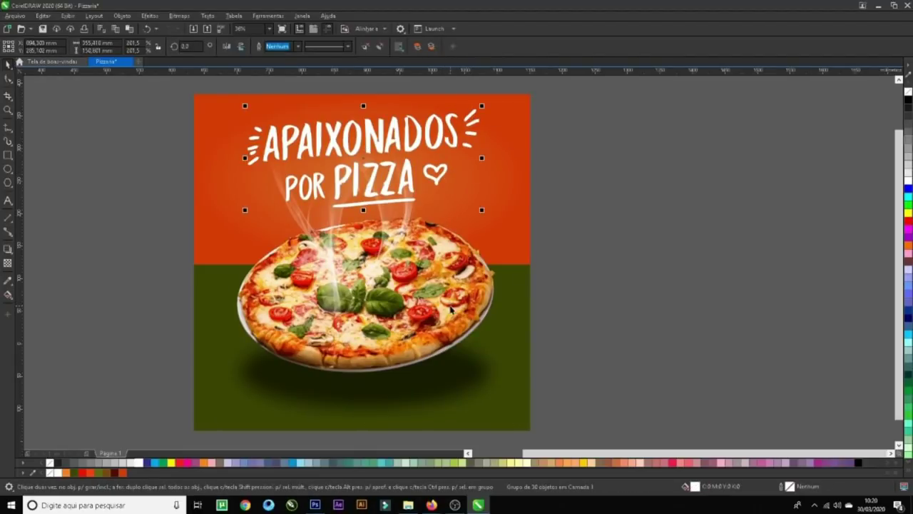
pyautogui.click(567, 287)
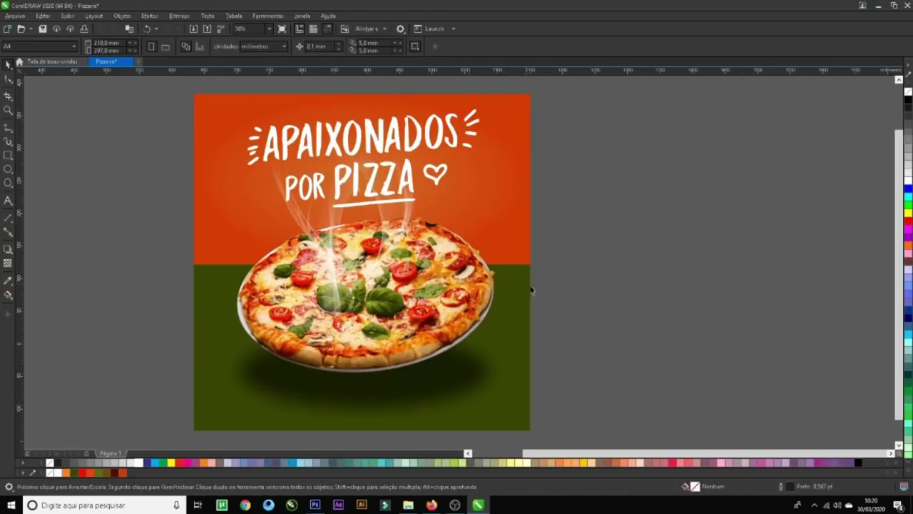
# - Switch to the Firefox browser, close the pizza image preview and search Google Images for "ifood png"
pyautogui.hotkey('alt', 'Tab')
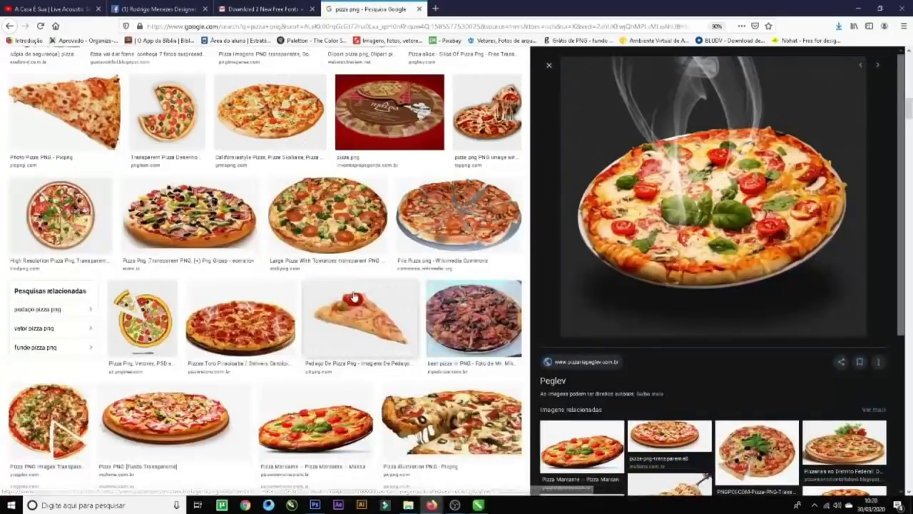
pyautogui.scroll(10, 372, 310)
pyautogui.scroll(-5, 372, 310)
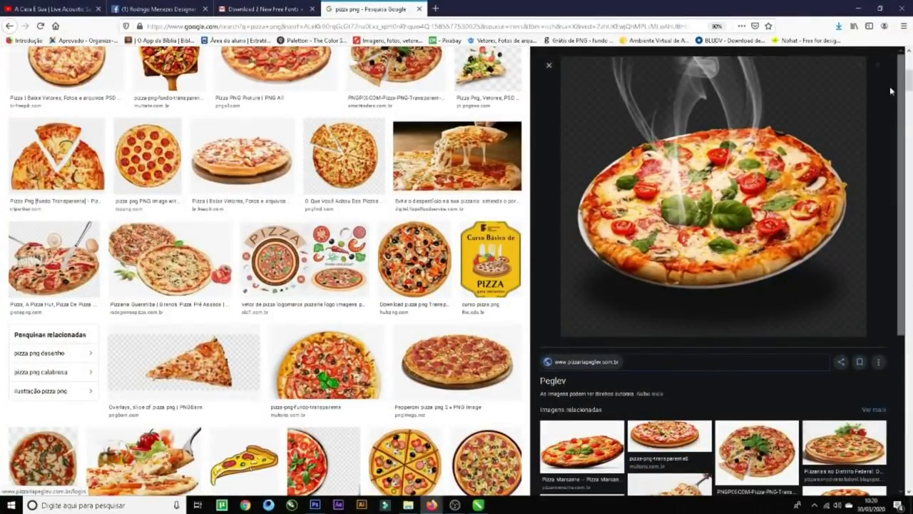
pyautogui.press('Escape')
pyautogui.scroll(5, 237, 55)
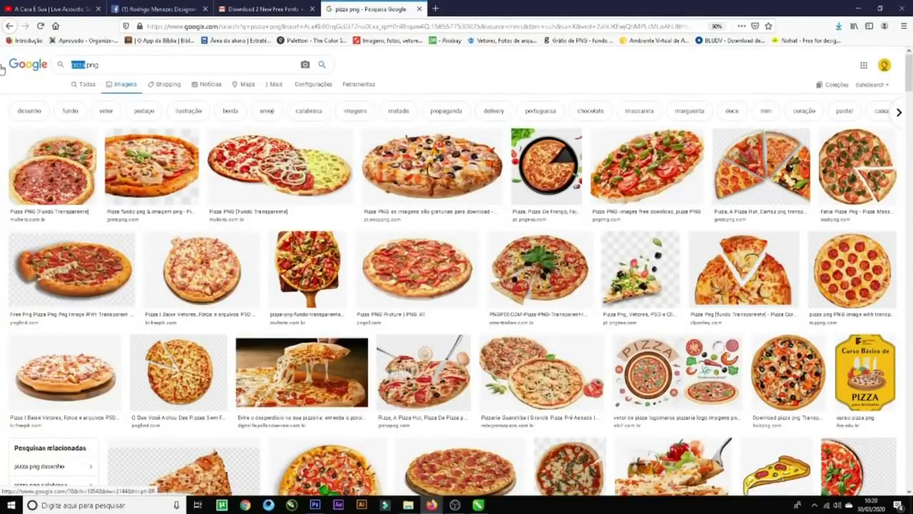
pyautogui.write('i')
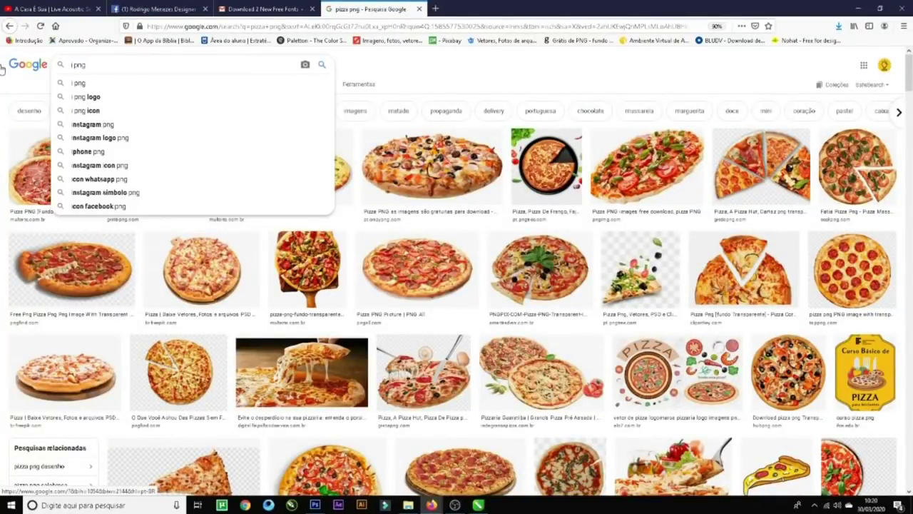
pyautogui.write('food')
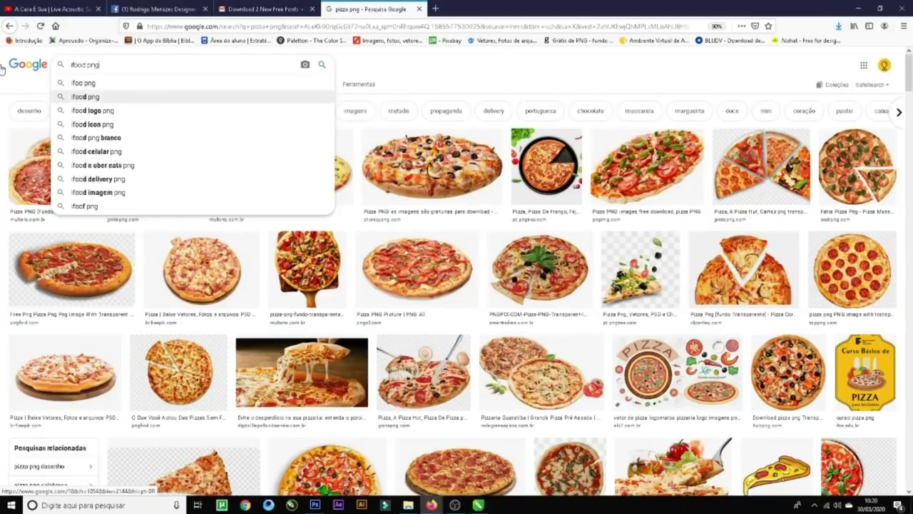
pyautogui.press('Return')
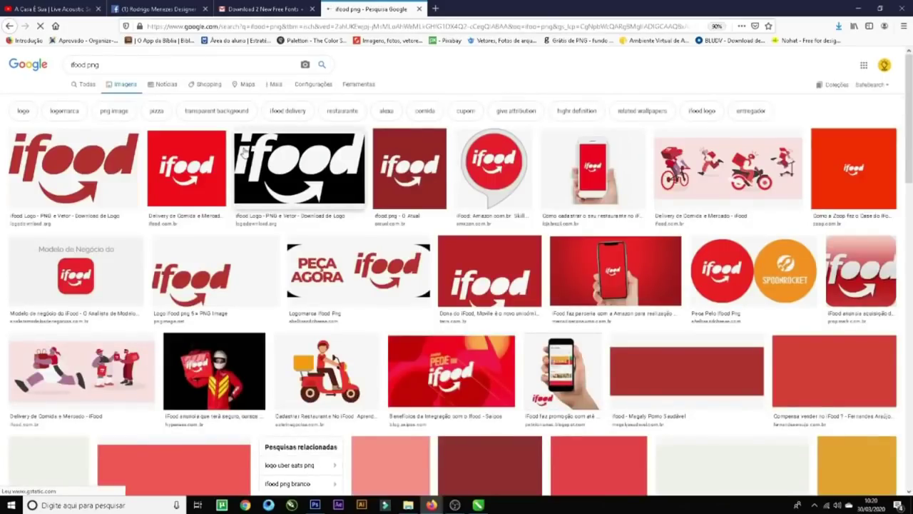
# - Save the white iFood logo from the image results as ifood-logo-01 in the Pizzaria folder
pyautogui.click(300, 165)
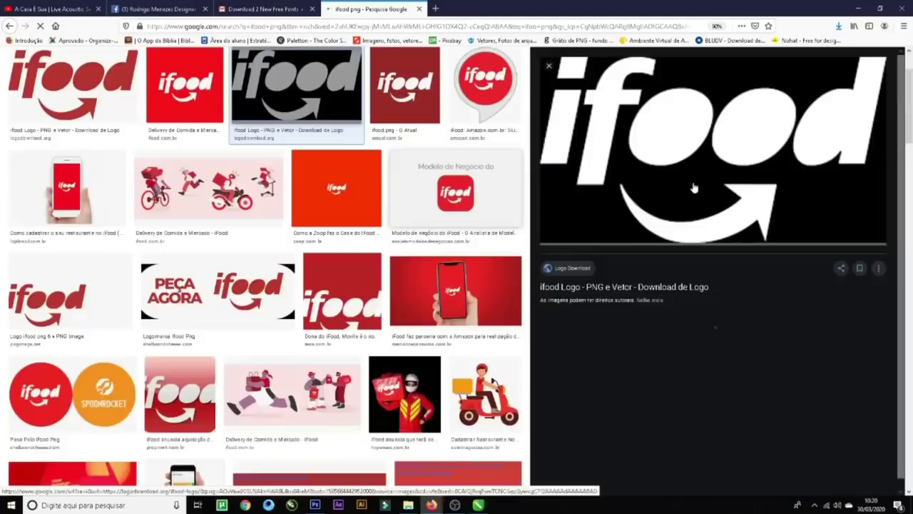
pyautogui.rightClick(730, 150)
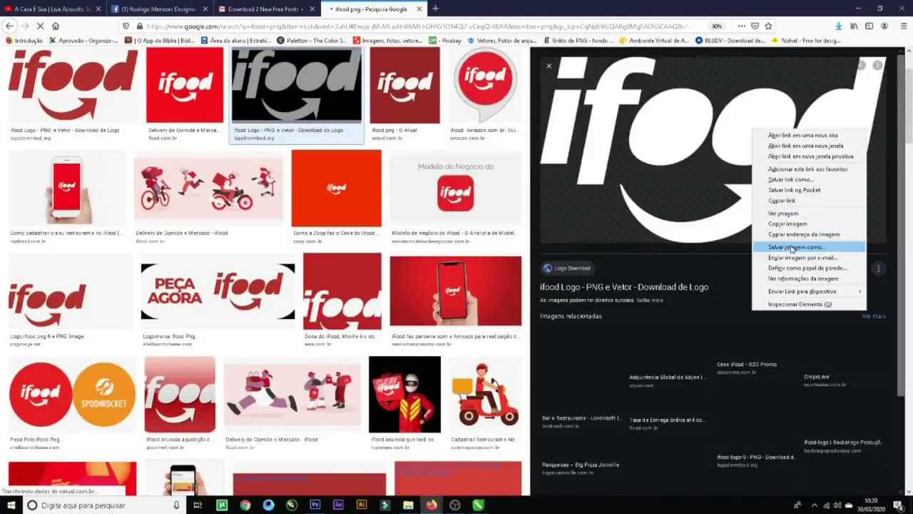
pyautogui.click(768, 237)
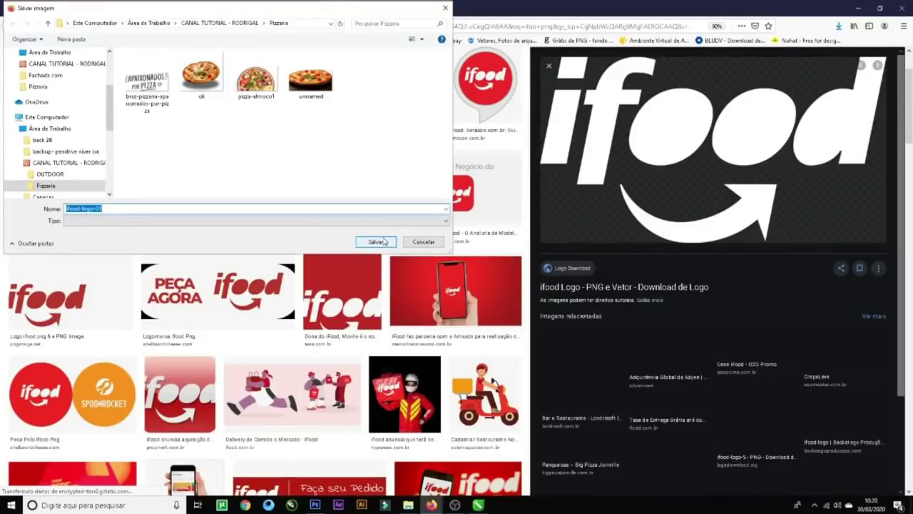
pyautogui.click(373, 241)
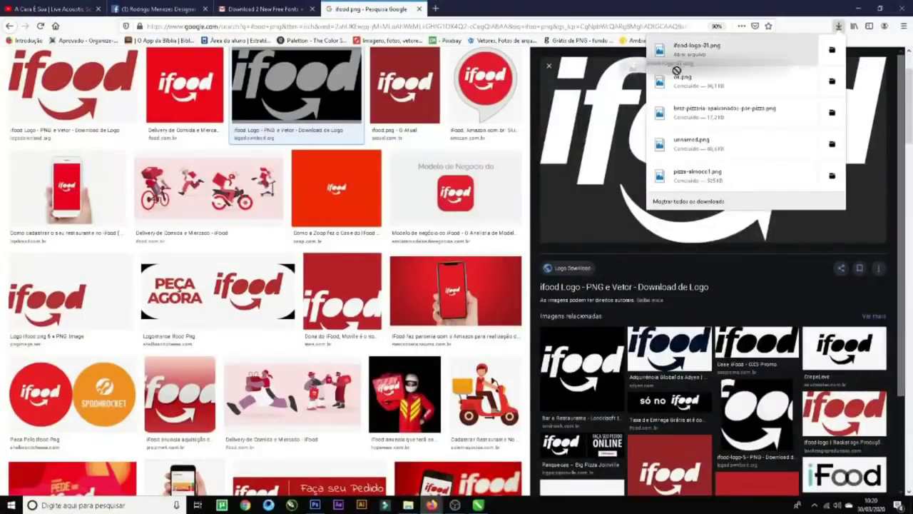
# - Bring the downloaded ifood-logo-01.png into CorelDRAW and place it about 58 mm wide in the artwork's lower-right corner
pyautogui.moveTo(685, 50); pyautogui.dragTo(667, 238)
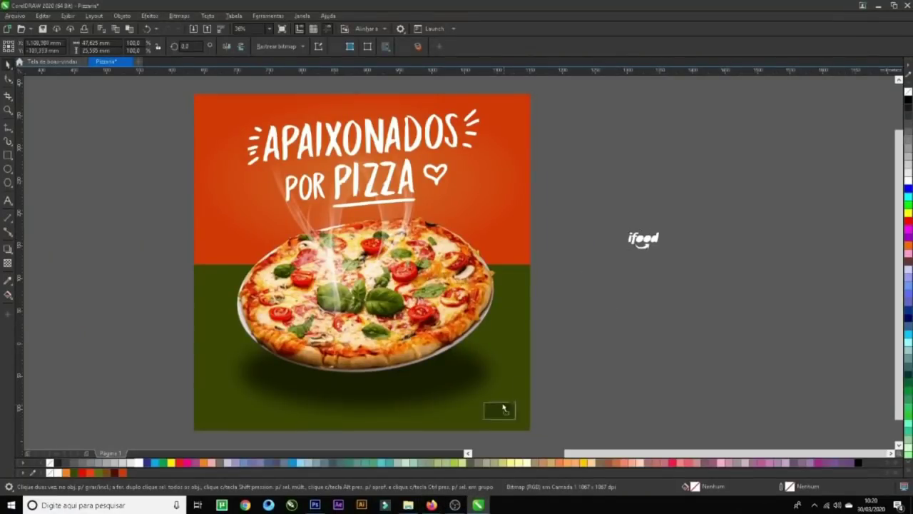
pyautogui.moveTo(501, 410); pyautogui.dragTo(500, 409)
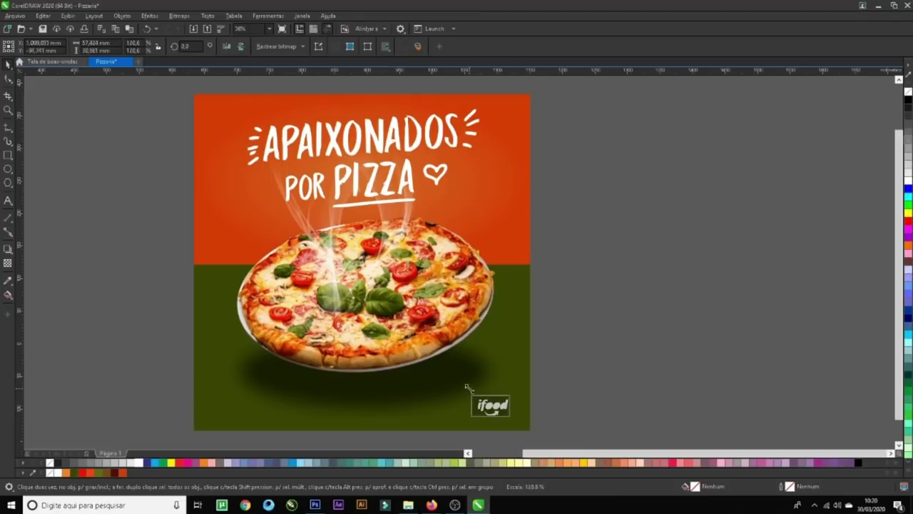
pyautogui.press('Escape')
pyautogui.click(505, 406)
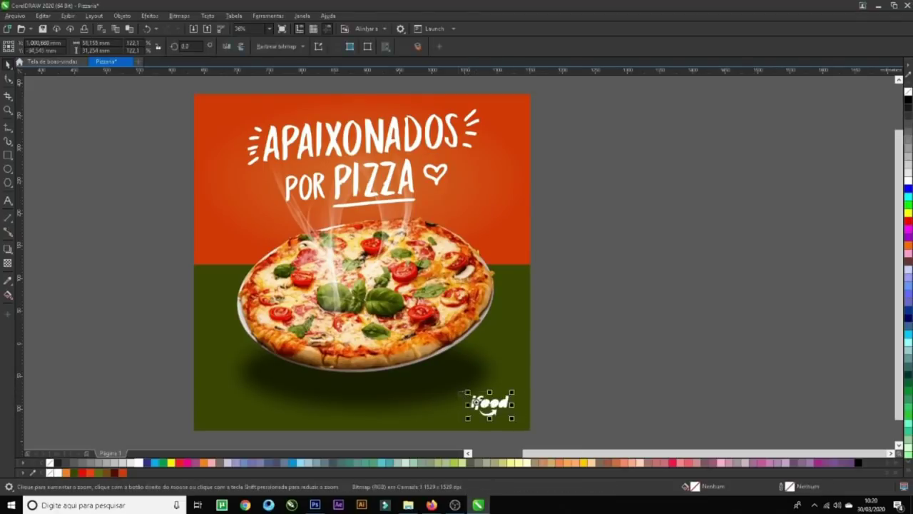
pyautogui.hotkey('shift', 'F2')
pyautogui.scroll(-8, 478, 279)
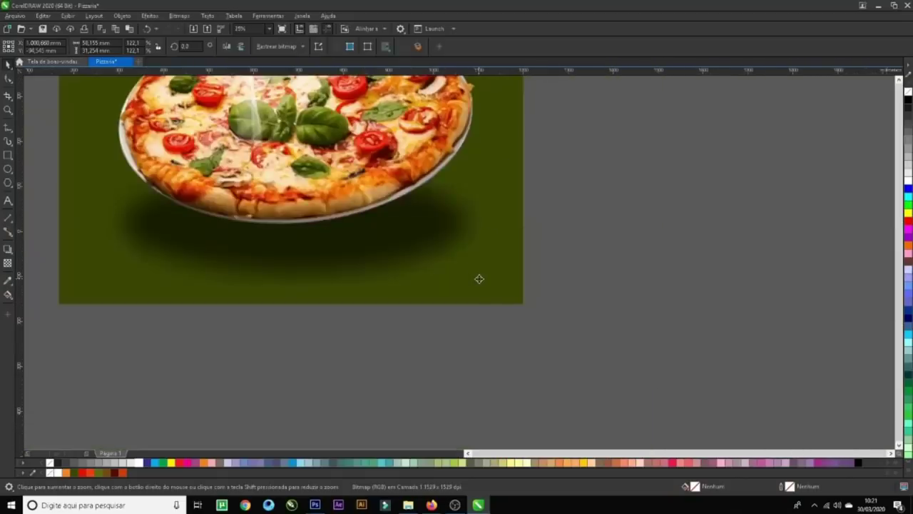
pyautogui.moveTo(423, 222); pyautogui.dragTo(502, 289)
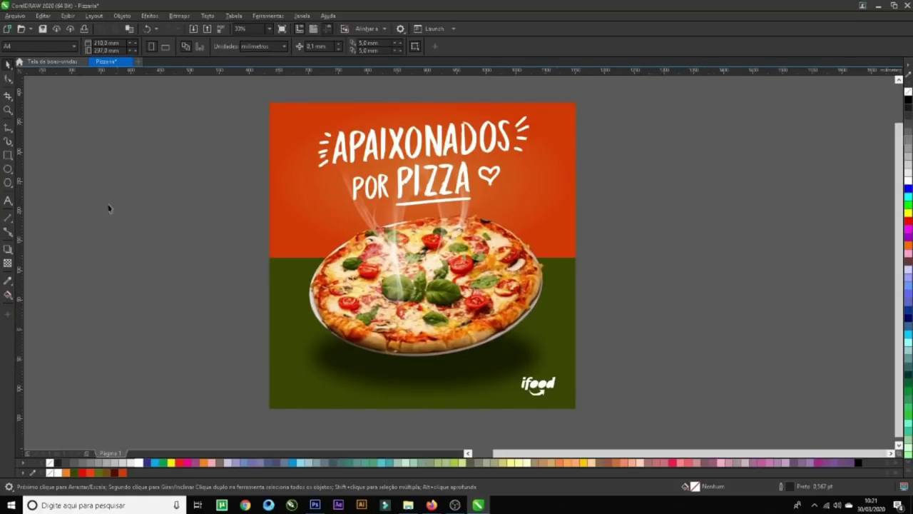
# - Add a white "Telelfone.:" label in the Bebas font, about 79 mm wide, in the artwork's lower-left corner
pyautogui.click(150, 248)
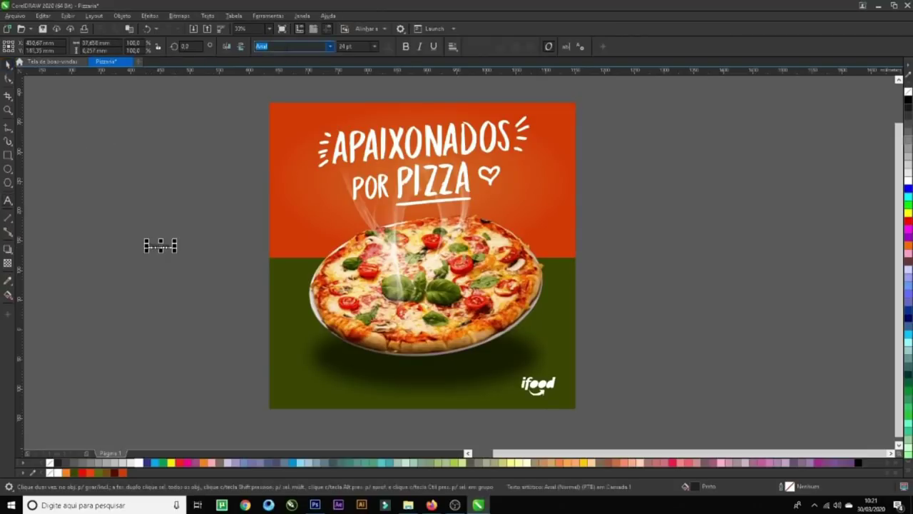
pyautogui.write('li')
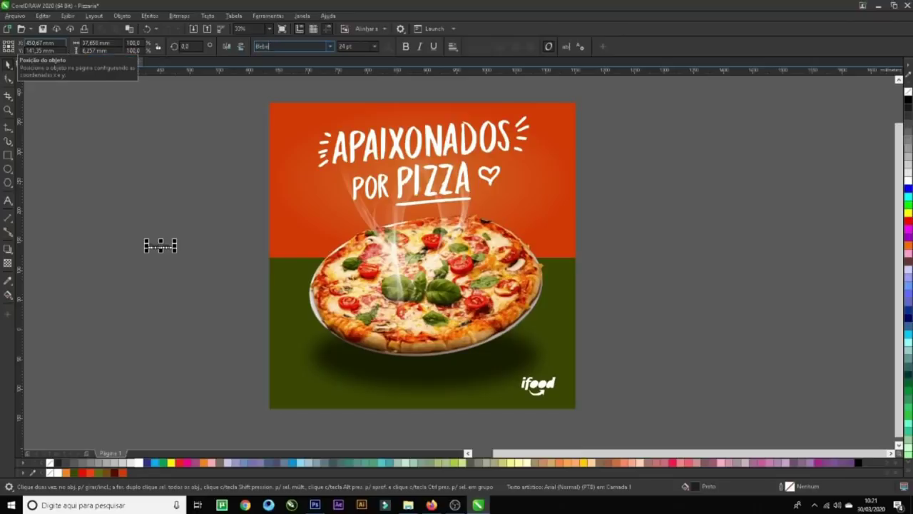
pyautogui.press('Return')
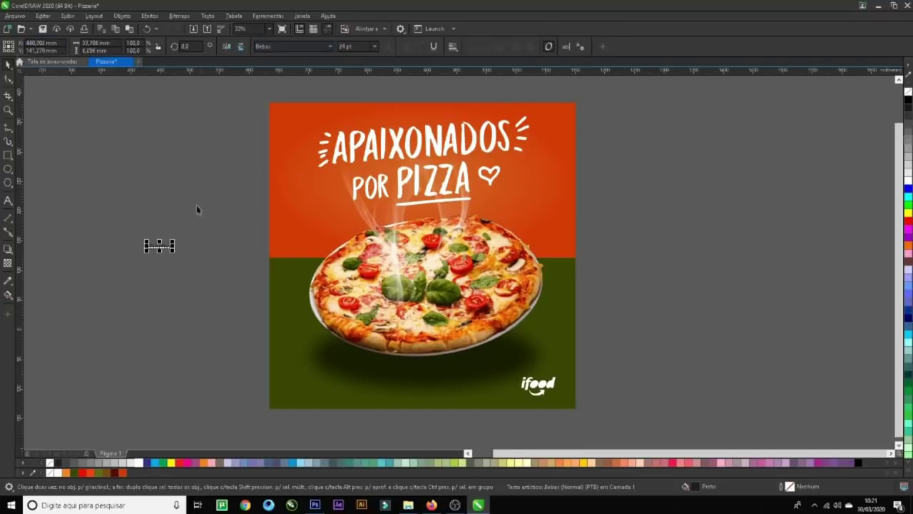
pyautogui.moveTo(176, 250); pyautogui.dragTo(329, 397)
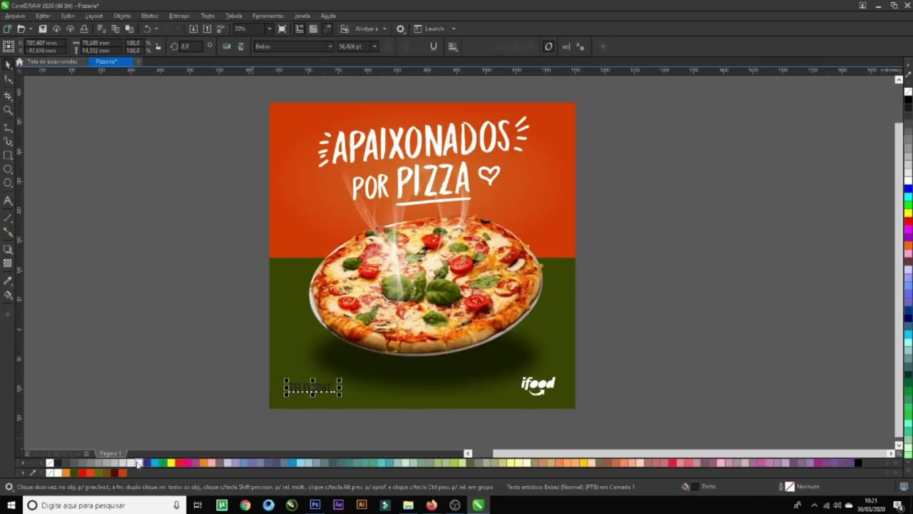
pyautogui.click(119, 430)
# - Append the phone number to the label, reduce the whole line to about 137 mm wide, and deselect it
pyautogui.doubleClick(329, 390)
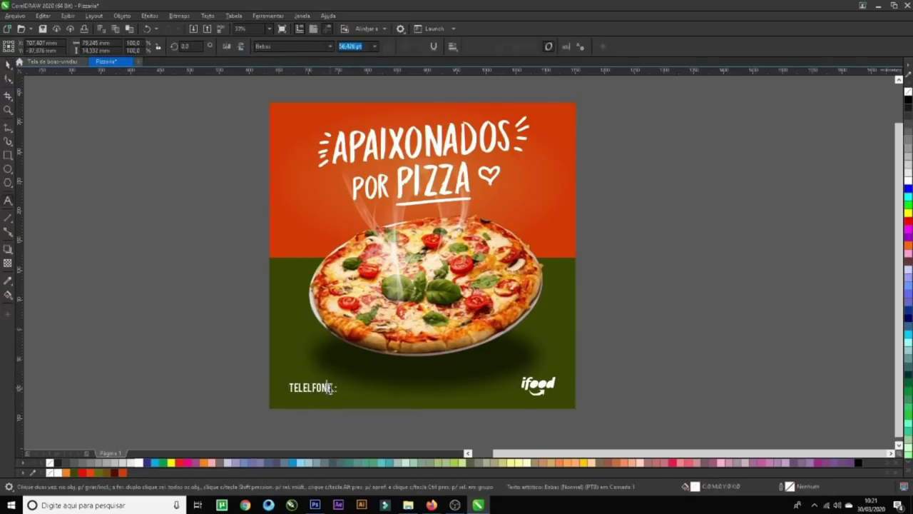
pyautogui.write('99124.5255')
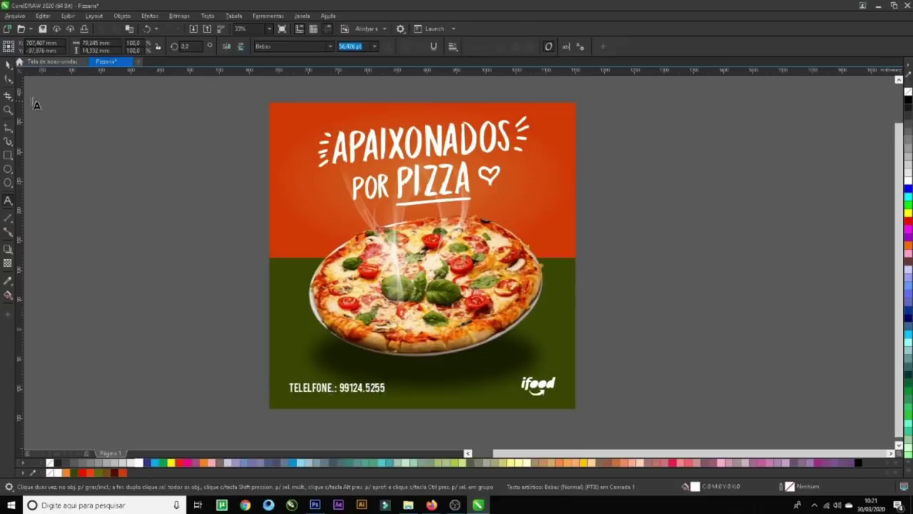
pyautogui.click(8, 63)
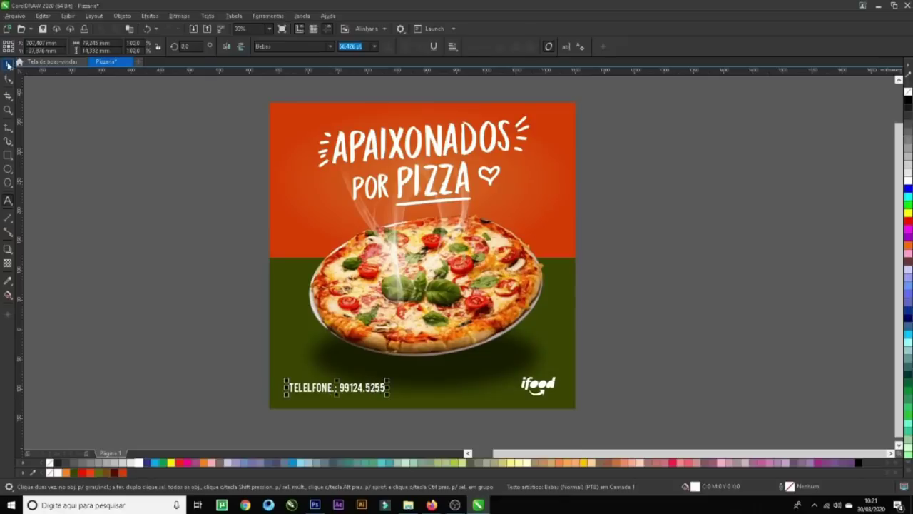
pyautogui.moveTo(392, 378); pyautogui.dragTo(384, 384)
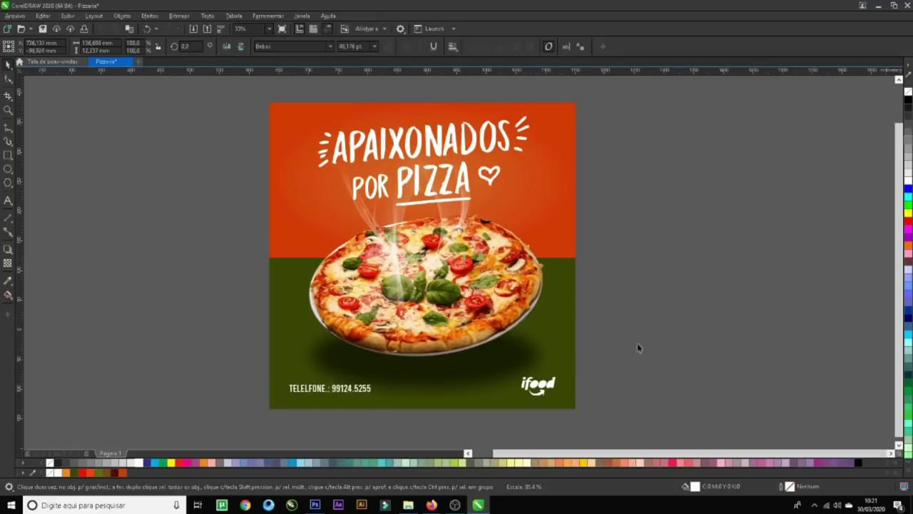
pyautogui.click(678, 337)
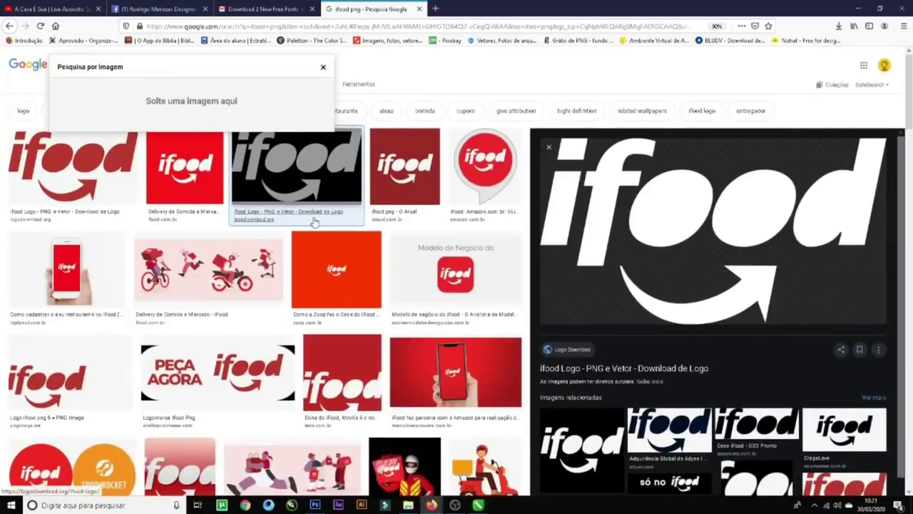
# - In the Firefox browser, search Google Images for "instagram png"
pyautogui.click(91, 277)
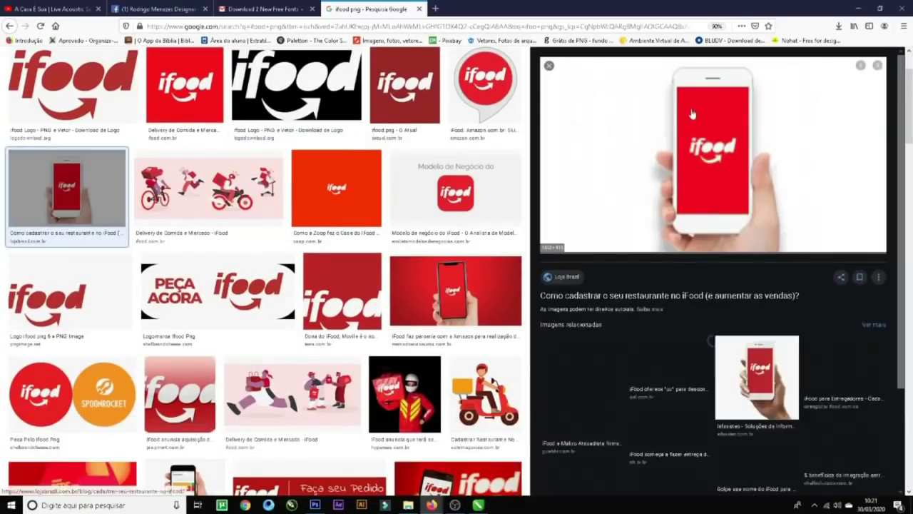
pyautogui.scroll(2, 253, 171)
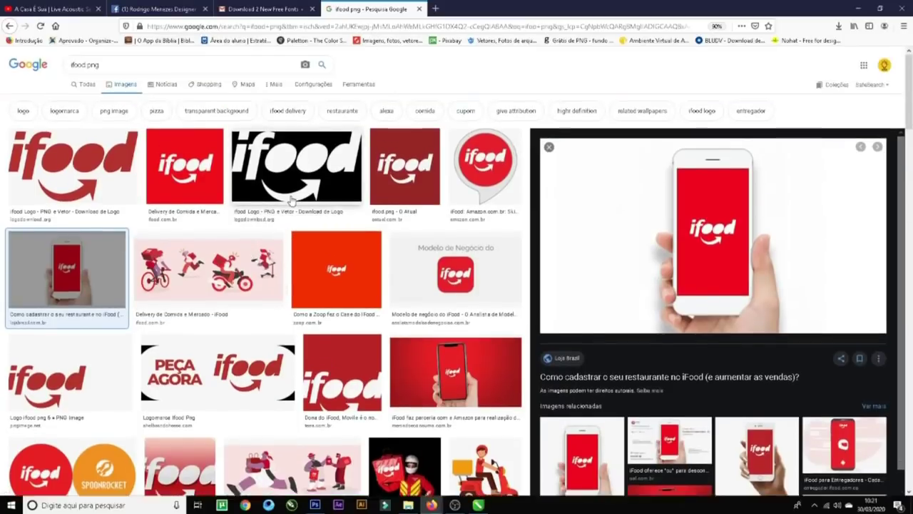
pyautogui.doubleClick(85, 65)
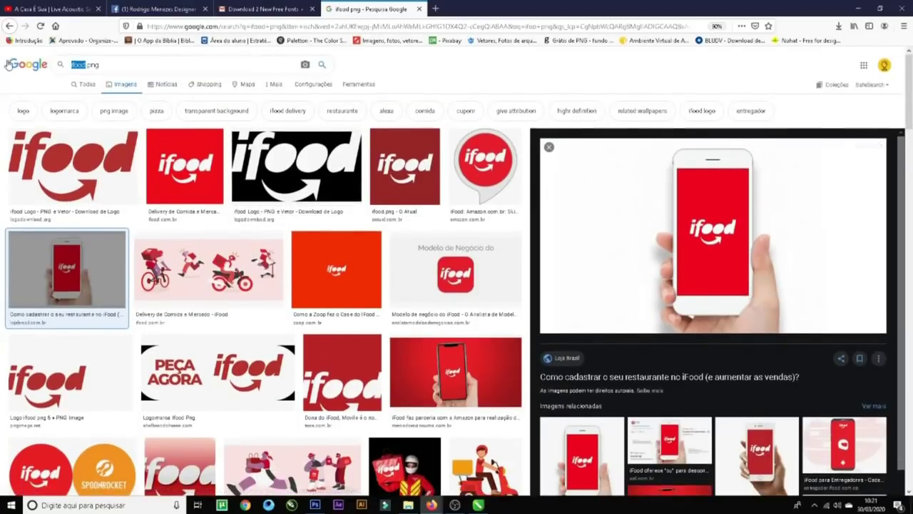
pyautogui.write('instal')
pyautogui.write('ram')
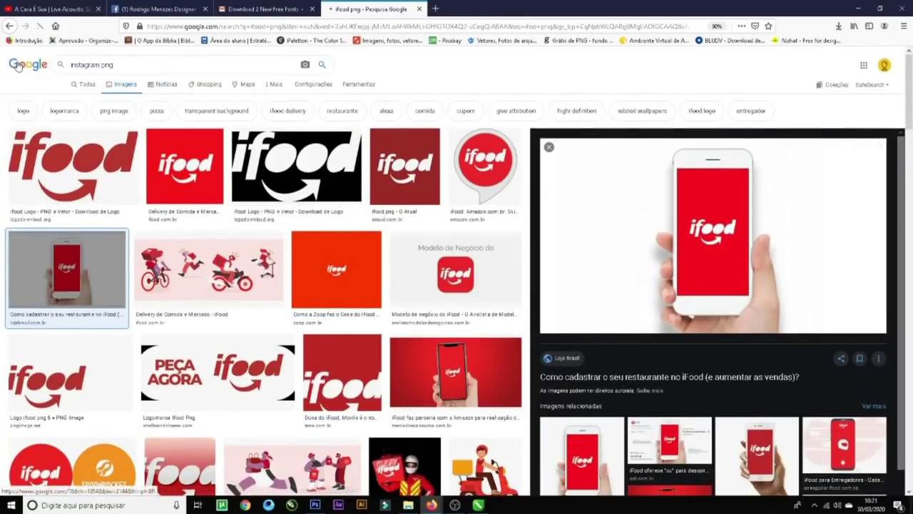
pyautogui.press('Return')
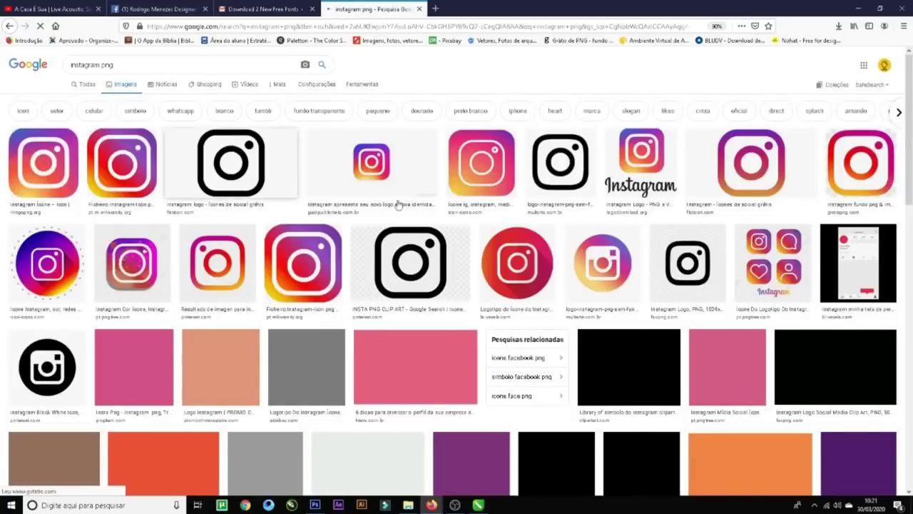
# - Save the black outline Instagram logo from Flaticon out of the image results
pyautogui.click(236, 152)
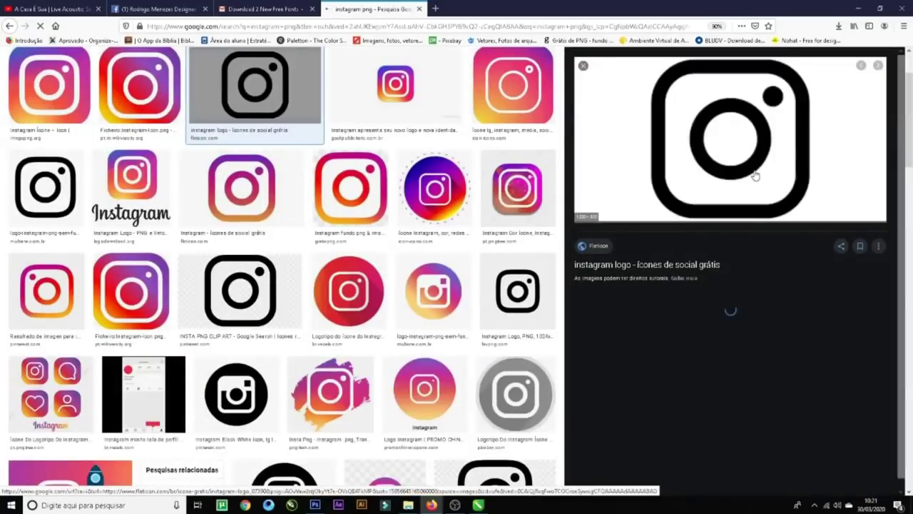
pyautogui.rightClick(764, 147)
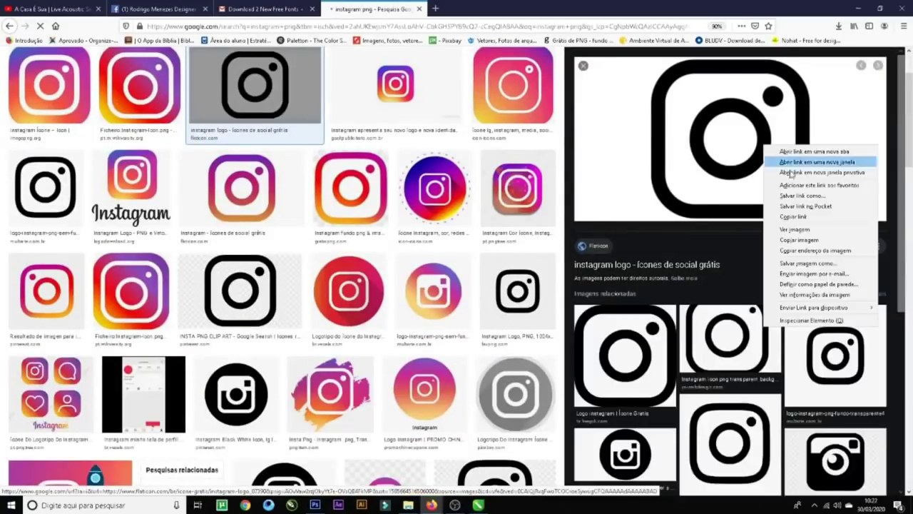
pyautogui.click(797, 264)
pyautogui.click(370, 240)
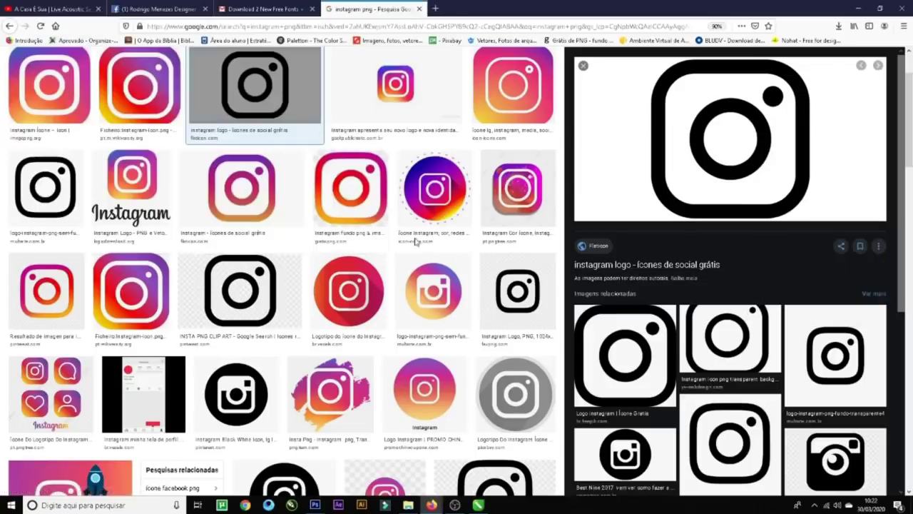
# - Bring the downloaded Instagram logo into CorelDRAW, placing it on the empty area to the right of the artwork
pyautogui.click(839, 26)
pyautogui.moveTo(677, 48); pyautogui.dragTo(571, 214)
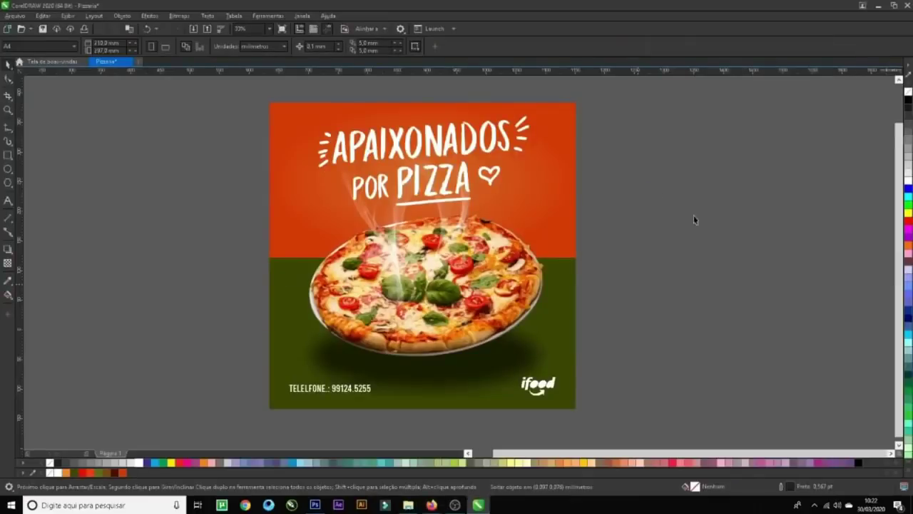
pyautogui.moveTo(695, 220); pyautogui.dragTo(775, 228)
# - Convert the Instagram bitmap to vectors with a PowerTRACE outline trace, move the traced copy below it, and delete the original bitmap
pyautogui.click(293, 46)
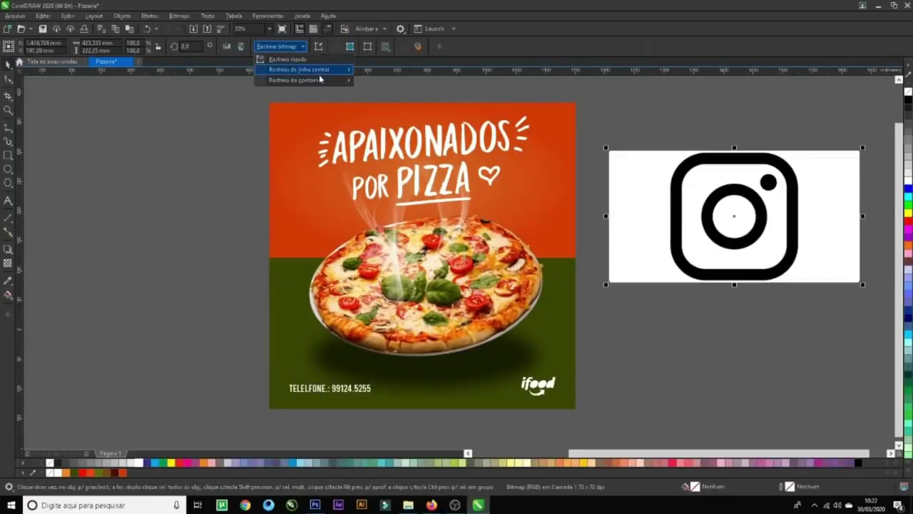
pyautogui.moveTo(320, 79)
pyautogui.click(407, 138)
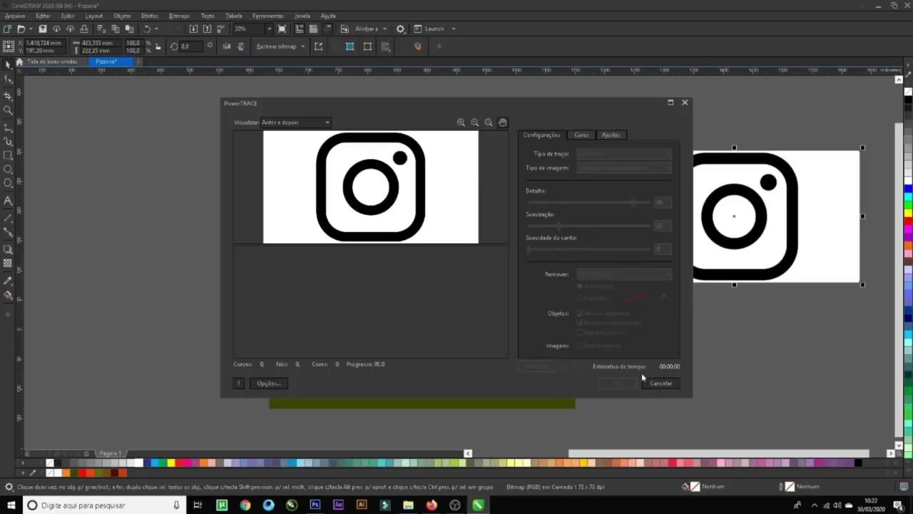
pyautogui.moveTo(759, 227); pyautogui.dragTo(768, 341)
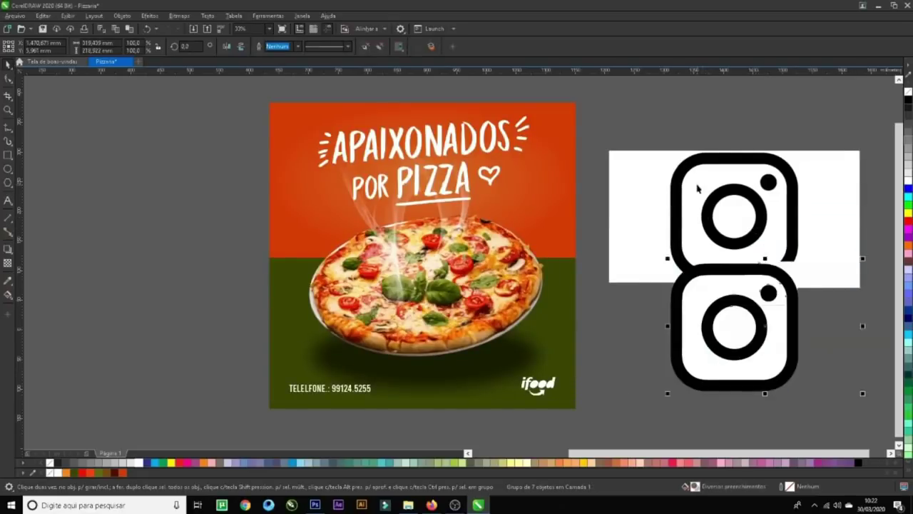
pyautogui.click(698, 188)
pyautogui.press('Delete')
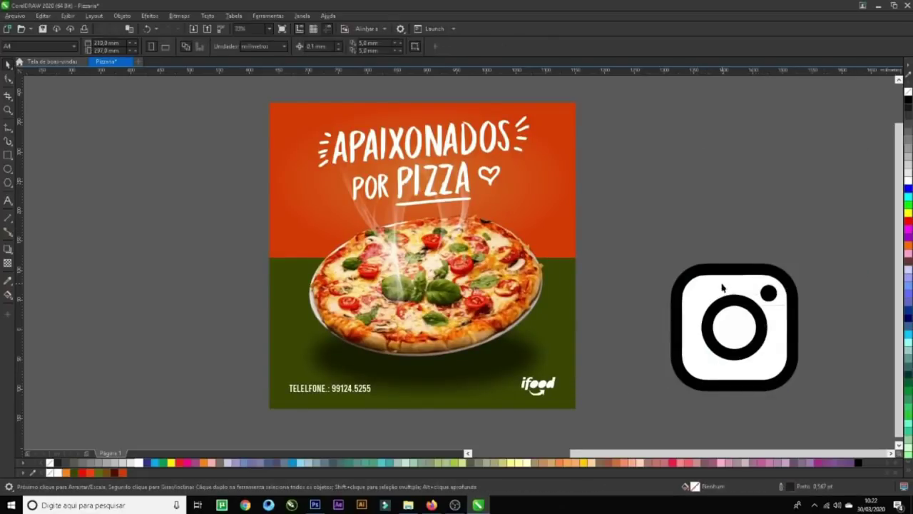
# - Delete the white filler shapes inside the traced Instagram logo, keeping only its black parts
pyautogui.click(723, 287)
pyautogui.press('Delete')
pyautogui.click(776, 303)
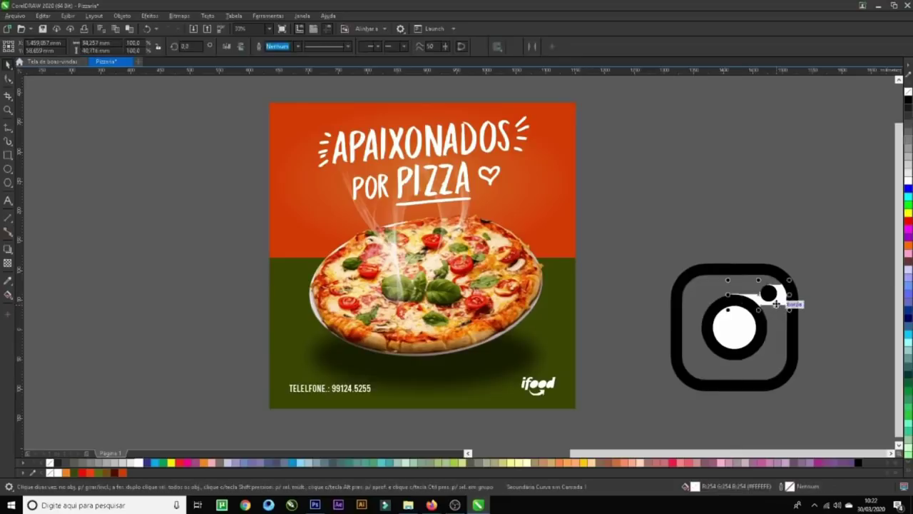
pyautogui.press('Delete')
pyautogui.click(750, 325)
pyautogui.press('Delete')
# - Shrink the black Instagram logo to small icon size and move it just outside the artwork's lower-left side
pyautogui.click(764, 332)
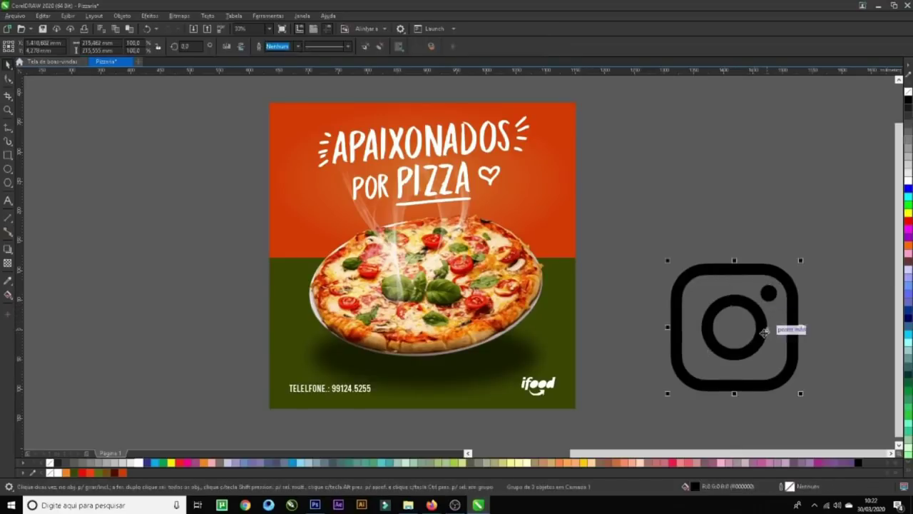
pyautogui.moveTo(800, 393); pyautogui.dragTo(230, 386)
# - Enlarge the iFood logo slightly in the artwork's lower-right corner and deselect it
pyautogui.click(550, 389)
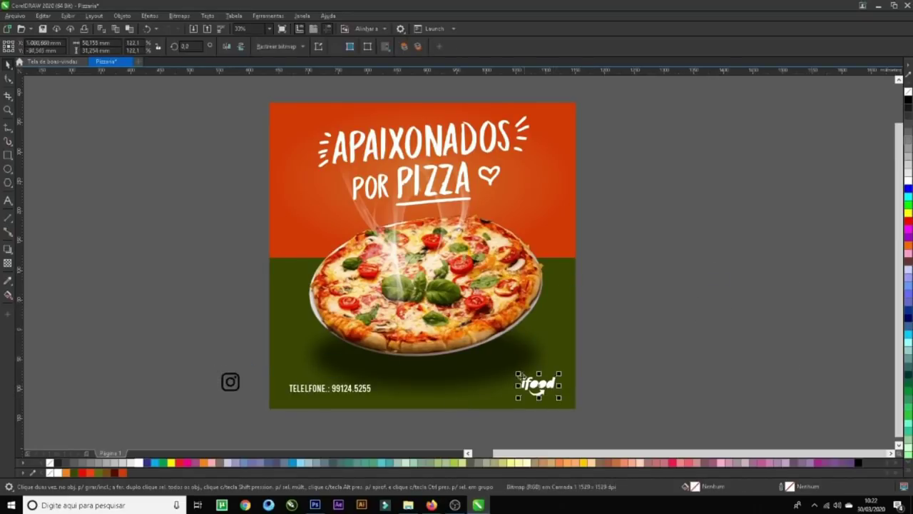
pyautogui.press('Escape')
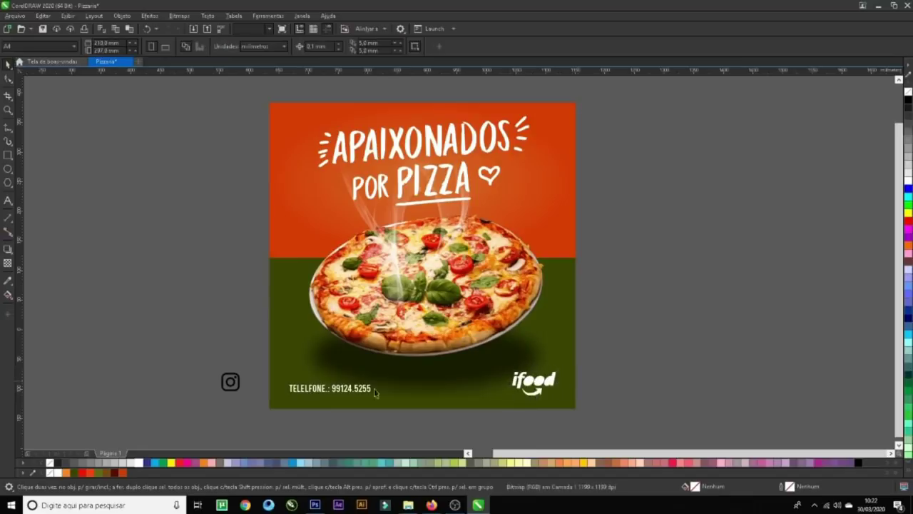
# - Replace the phone line's text in the artwork's lower-left corner with the handle APAIXONADOPORPIZZA
pyautogui.click(361, 399)
pyautogui.doubleClick(371, 387)
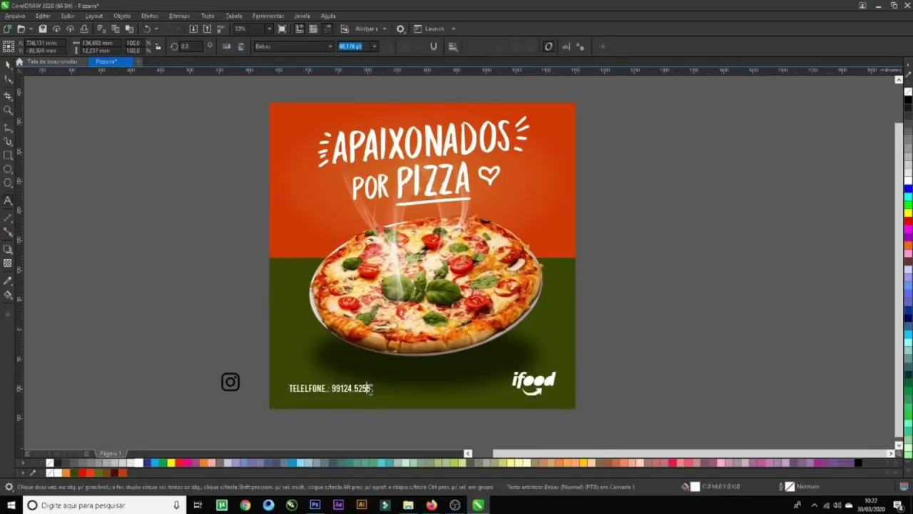
pyautogui.hotkey('ctrl', 'a')
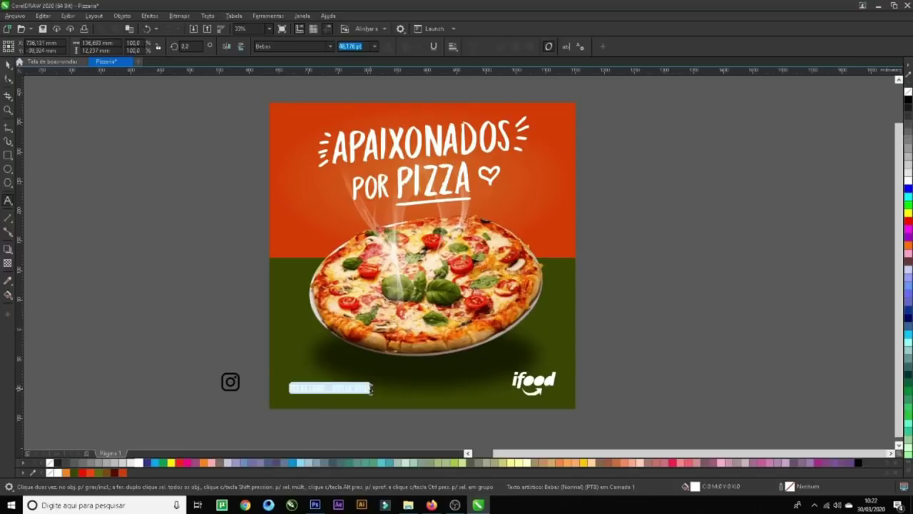
pyautogui.write('APAIXONADOPORPIZZA')
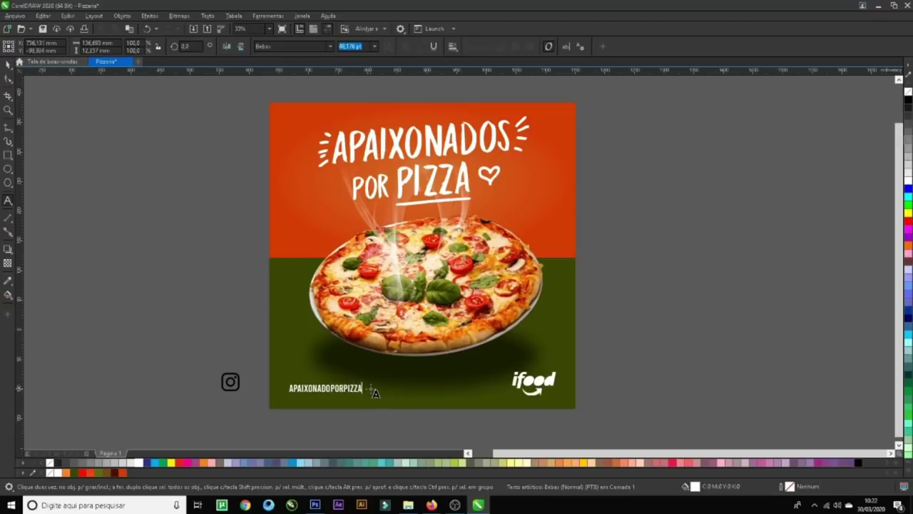
pyautogui.press('Escape')
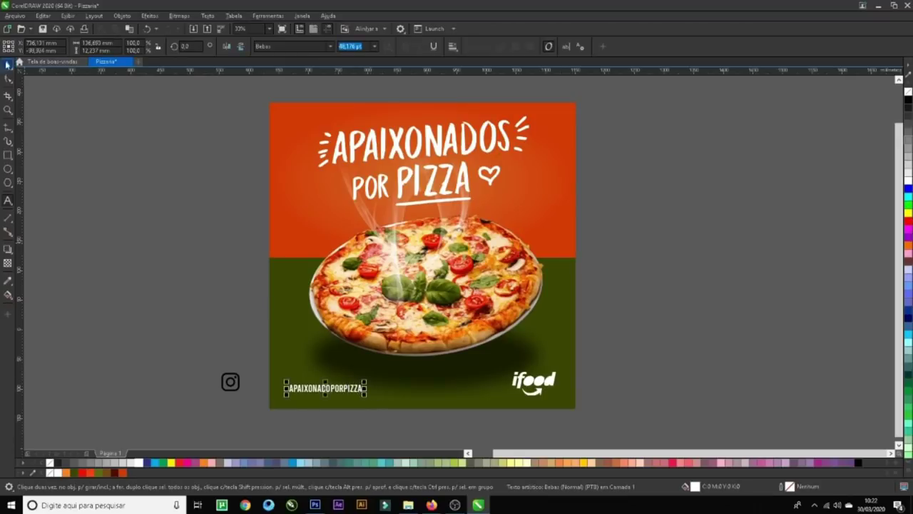
pyautogui.click(7, 64)
# - Place the Instagram icon just left of the handle, shrink it to about 20 mm, and fill it white
pyautogui.moveTo(232, 377); pyautogui.dragTo(267, 383)
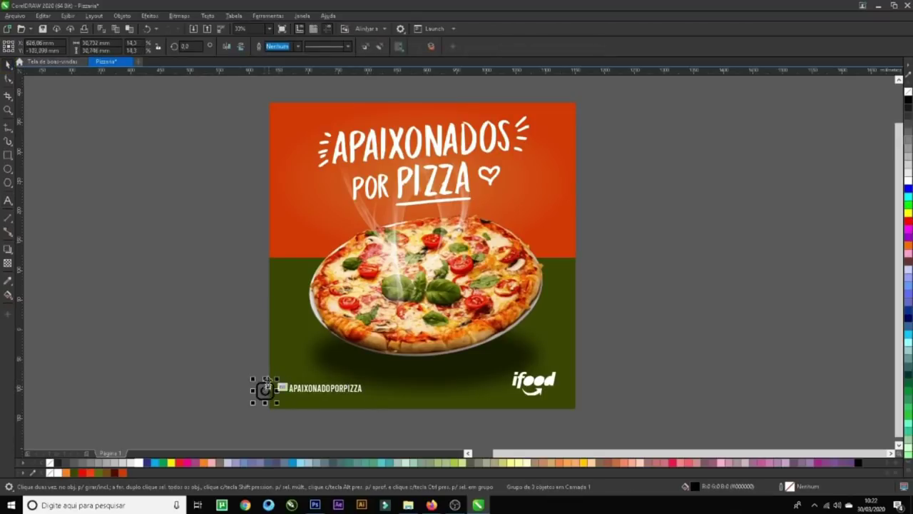
pyautogui.press('z')
pyautogui.moveTo(237, 356); pyautogui.dragTo(491, 432)
pyautogui.moveTo(174, 290); pyautogui.dragTo(197, 258)
pyautogui.moveTo(214, 220); pyautogui.dragTo(207, 226)
pyautogui.click(139, 464)
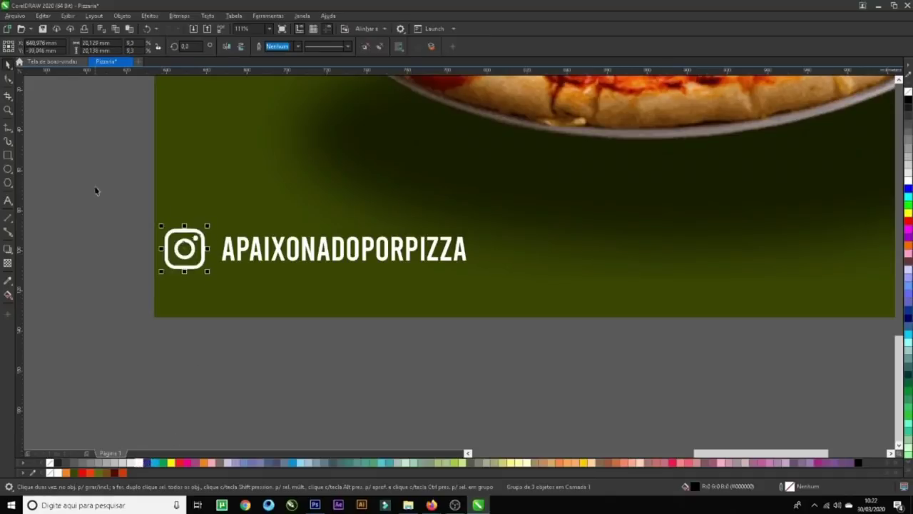
# - Nudge the handle text slightly closer to the Instagram icon and group the two together
pyautogui.moveTo(95, 186); pyautogui.dragTo(598, 328)
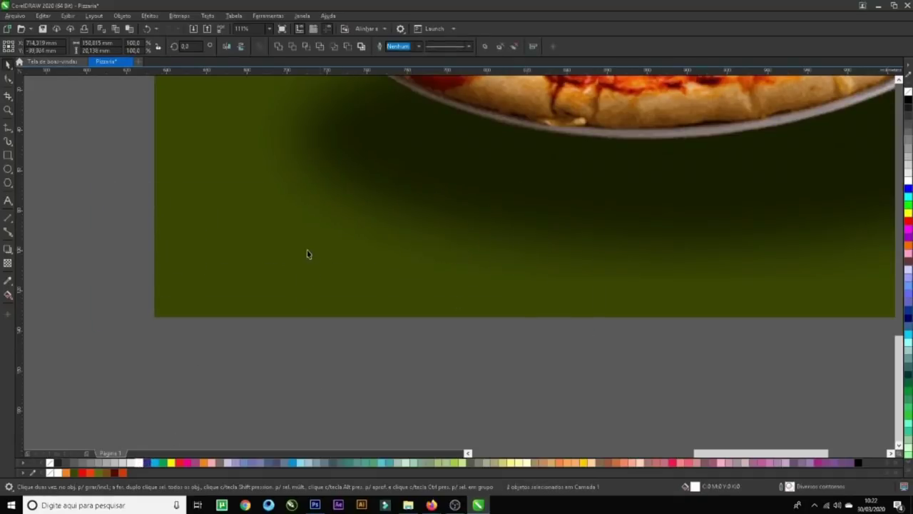
pyautogui.click(306, 251)
pyautogui.press('Left')
pyautogui.press('Left')
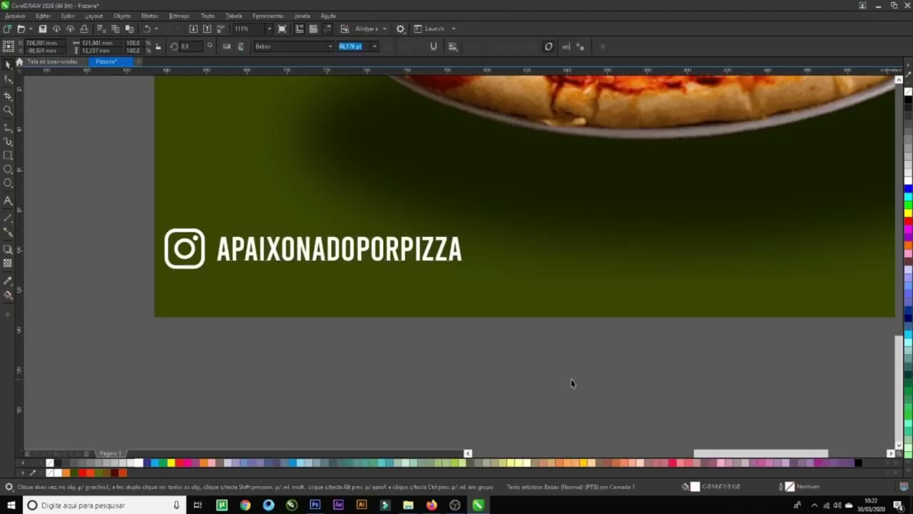
pyautogui.moveTo(573, 381); pyautogui.dragTo(74, 187)
pyautogui.hotkey('ctrl', 'g')
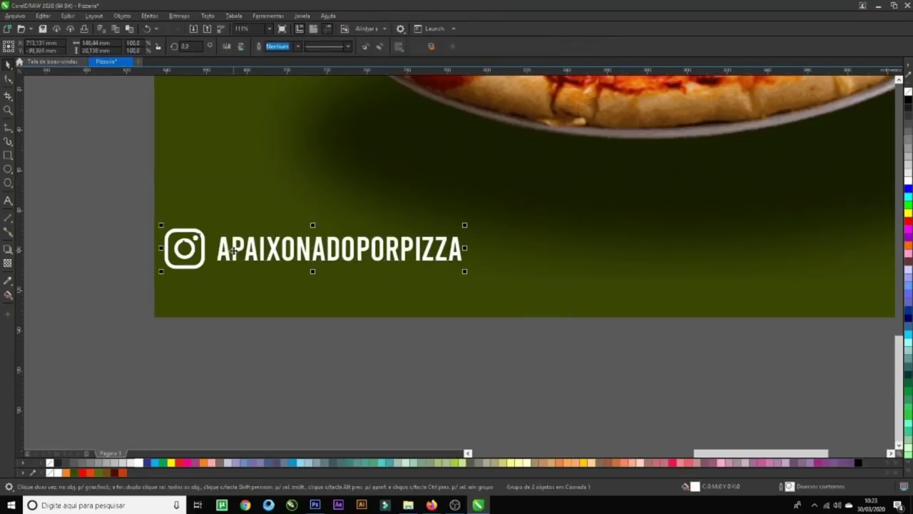
# - Move the Instagram group a little further in from the artwork's lower-left corner and deselect it
pyautogui.moveTo(233, 250); pyautogui.dragTo(303, 250)
pyautogui.hotkey('shift', 'pagedown')
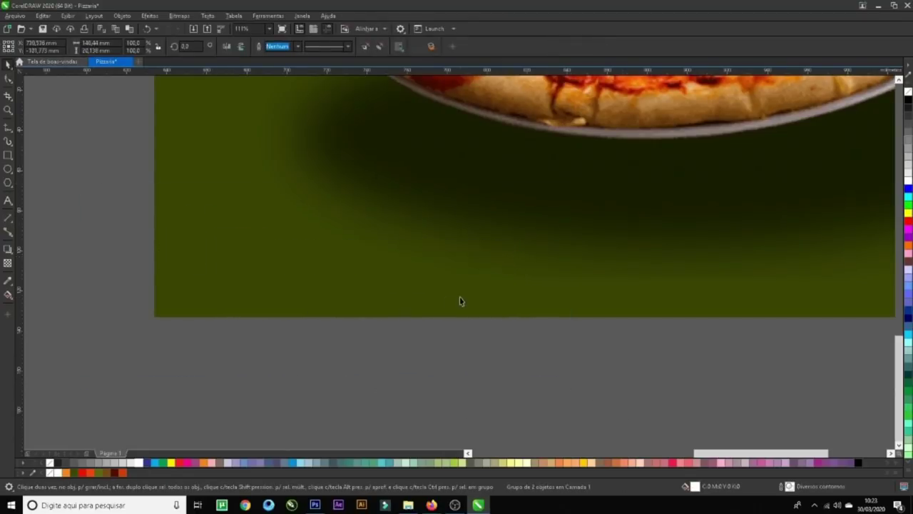
pyautogui.press('Escape')
# - Enlarge the white "Apaixonados por Pizza" lettering slightly about its centre and deselect it
pyautogui.scroll(-3, 461, 299)
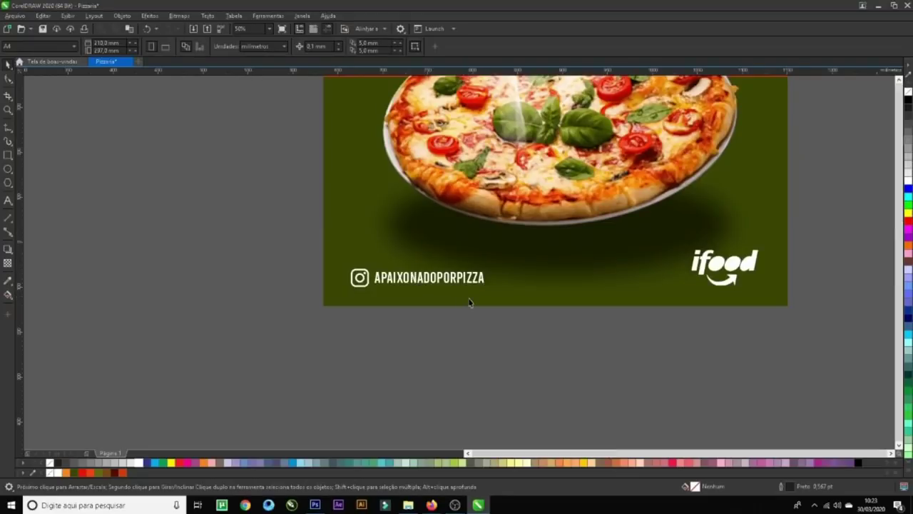
pyautogui.scroll(-4, 469, 302)
pyautogui.press('z')
pyautogui.moveTo(416, 156); pyautogui.dragTo(564, 290)
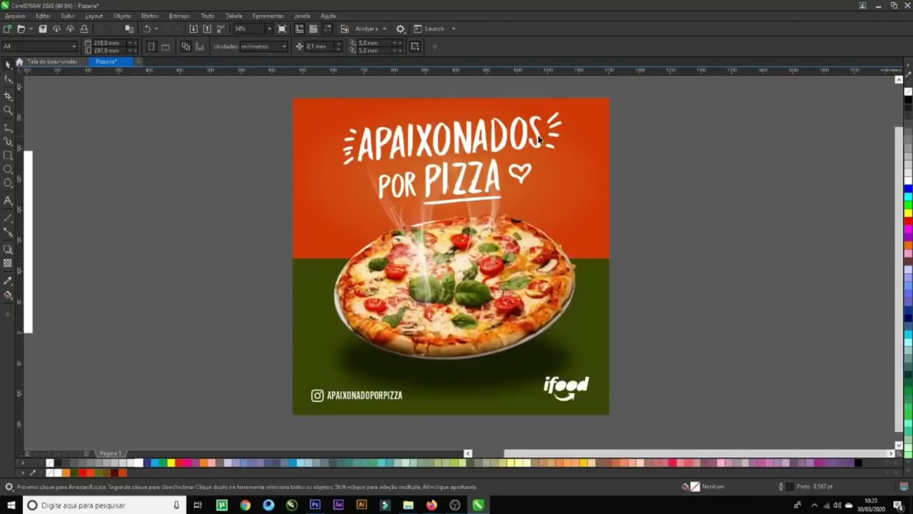
pyautogui.click(539, 137)
pyautogui.moveTo(564, 207); pyautogui.dragTo(570, 209)
pyautogui.click(696, 279)
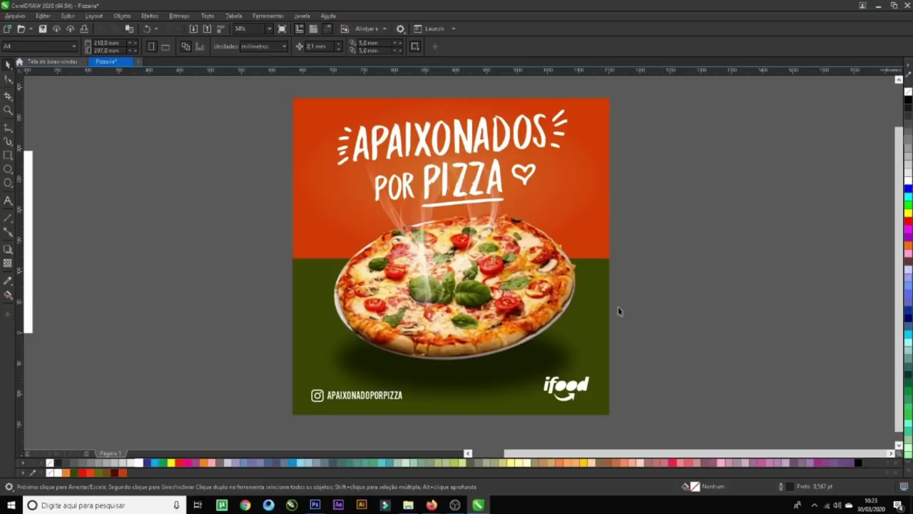
# - Convert the green rectangle to curves and bend its upper edge into a shallow arch with both upper corners lowered
pyautogui.click(606, 324)
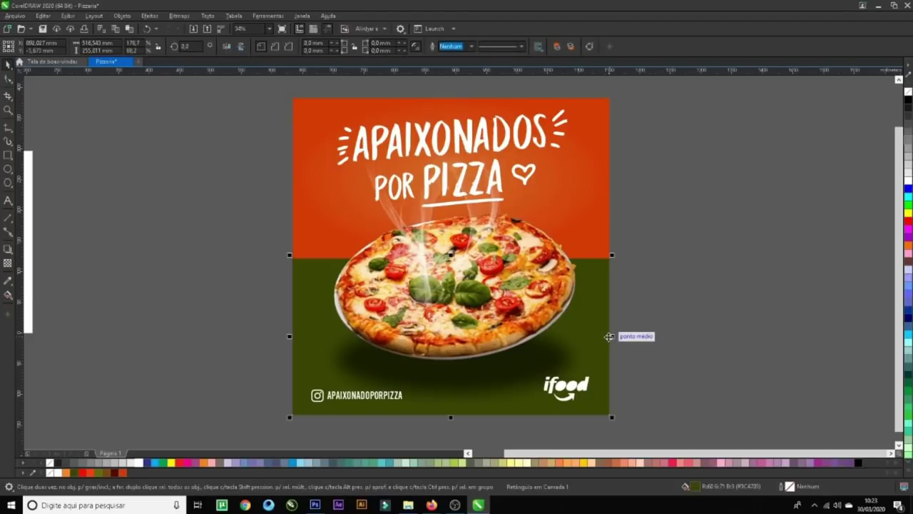
pyautogui.hotkey('ctrl', 'q')
pyautogui.press('F10')
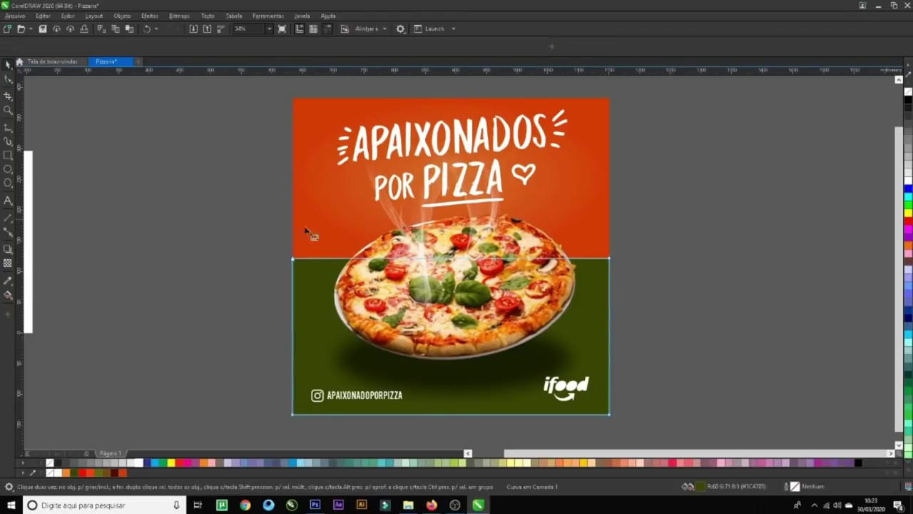
pyautogui.click(145, 48)
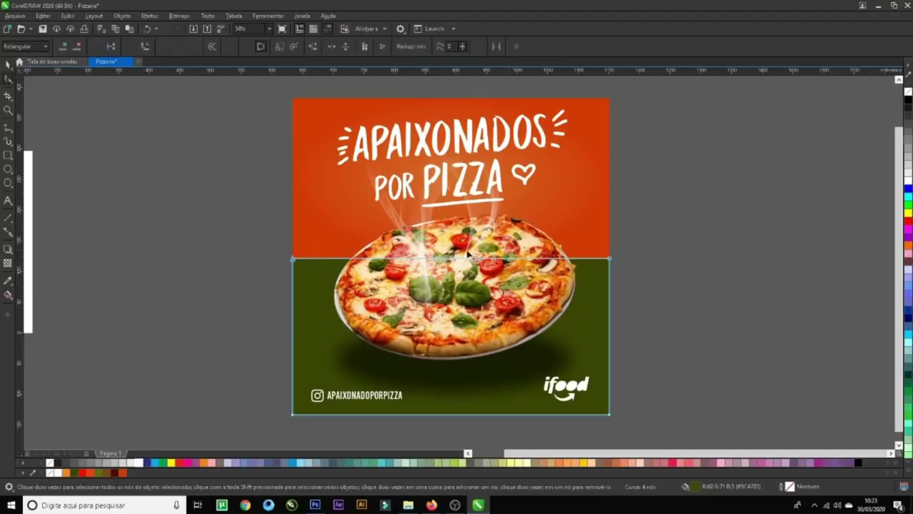
pyautogui.click(455, 261)
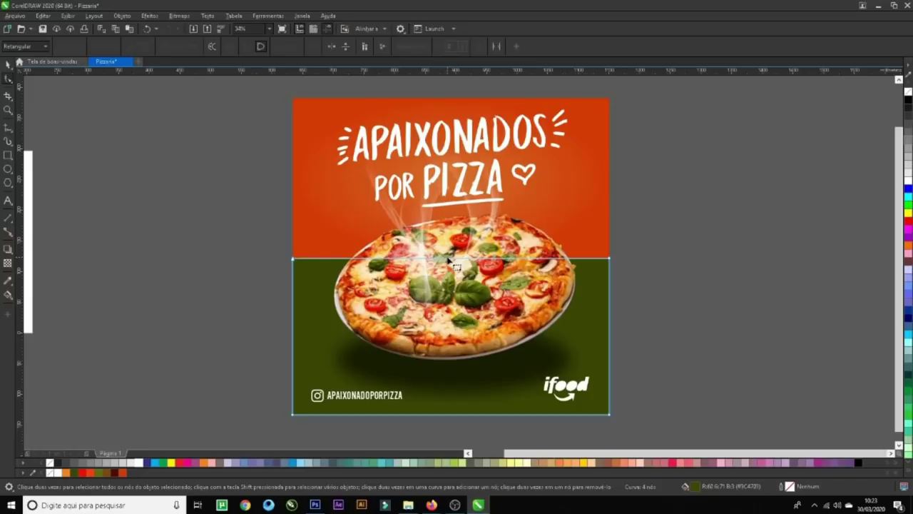
pyautogui.moveTo(451, 262); pyautogui.dragTo(450, 244)
pyautogui.moveTo(610, 259)
pyautogui.mouseDown()
pyautogui.moveTo(613, 302)
pyautogui.moveTo(611, 276)
pyautogui.mouseUp()
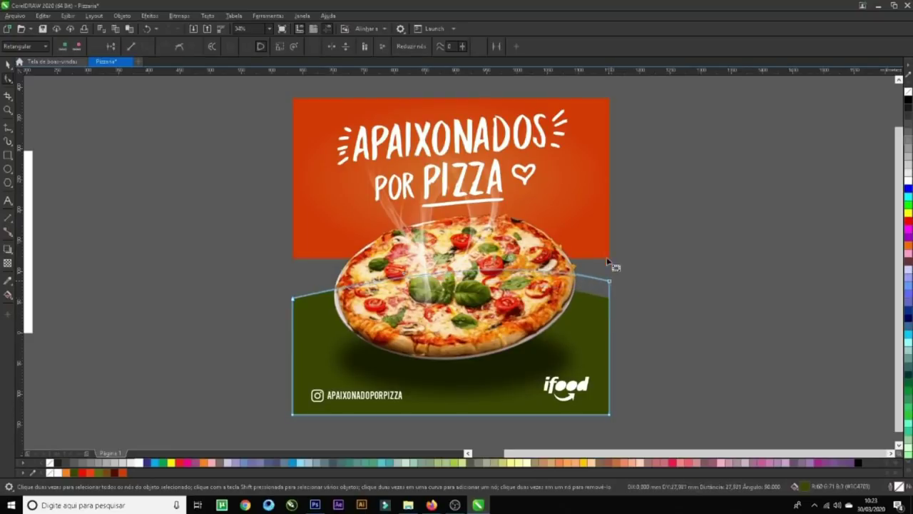
# - Extend the orange background downward behind the green arch to about 363 mm tall and deselect it
pyautogui.click(493, 252)
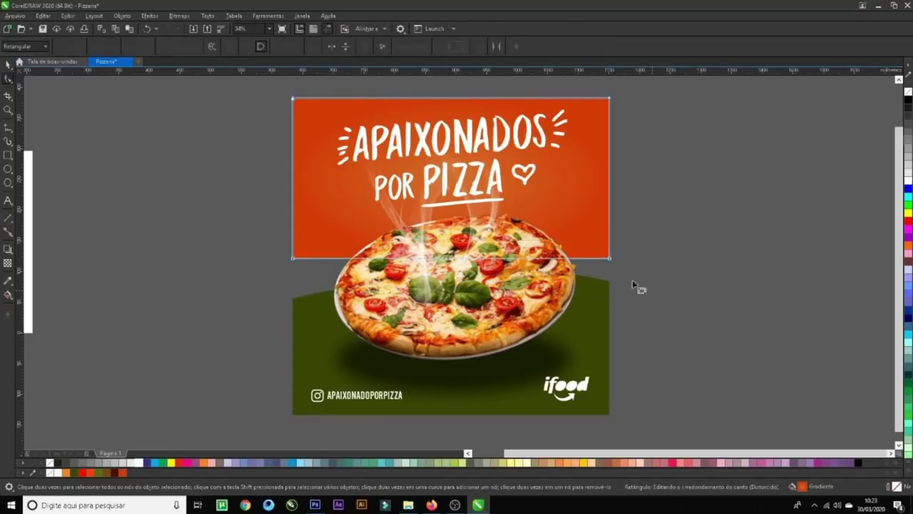
pyautogui.moveTo(611, 258); pyautogui.dragTo(609, 326)
pyautogui.press('space')
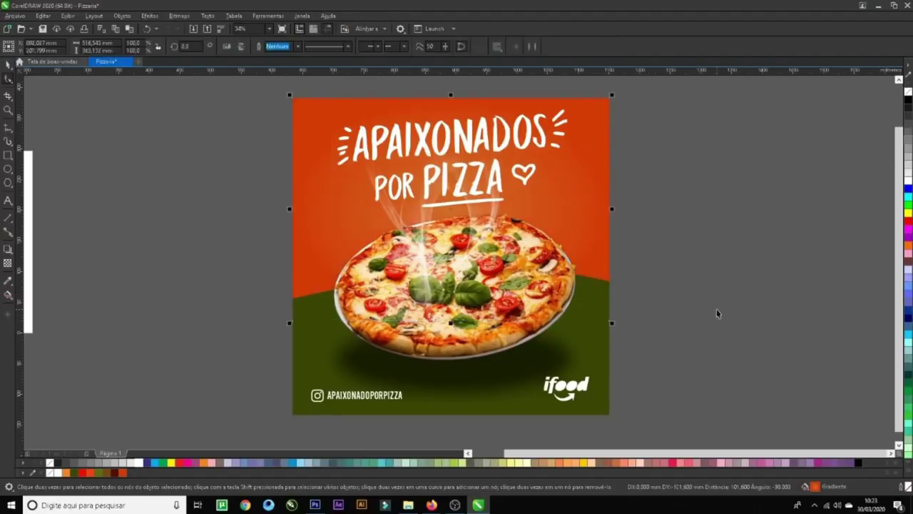
pyautogui.click(717, 309)
# - Move the pizza image slightly down and left within the artwork and deselect it
pyautogui.click(519, 311)
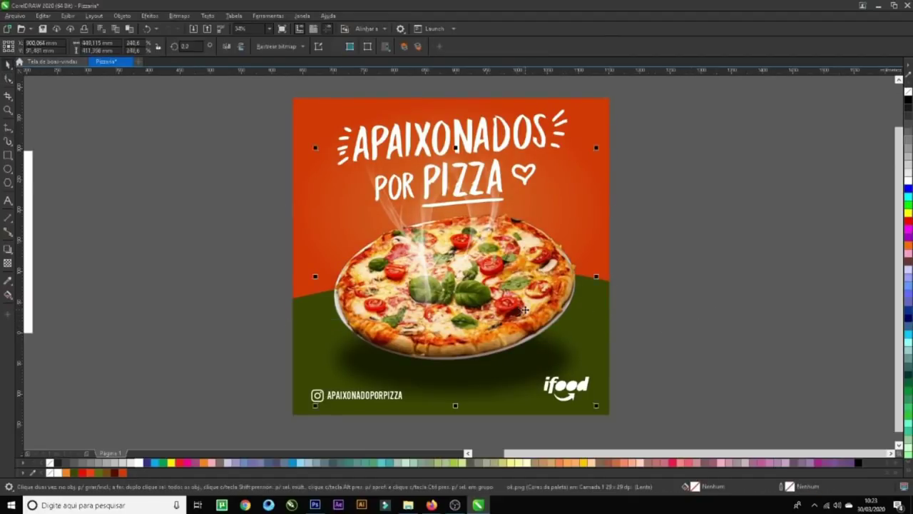
pyautogui.moveTo(523, 313); pyautogui.dragTo(521, 317)
pyautogui.click(692, 262)
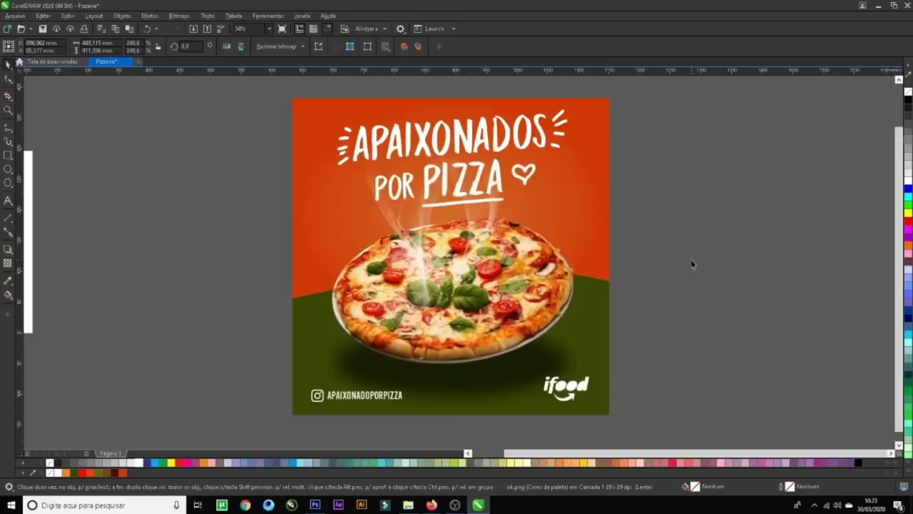
pyautogui.click(560, 135)
pyautogui.click(200, 250)
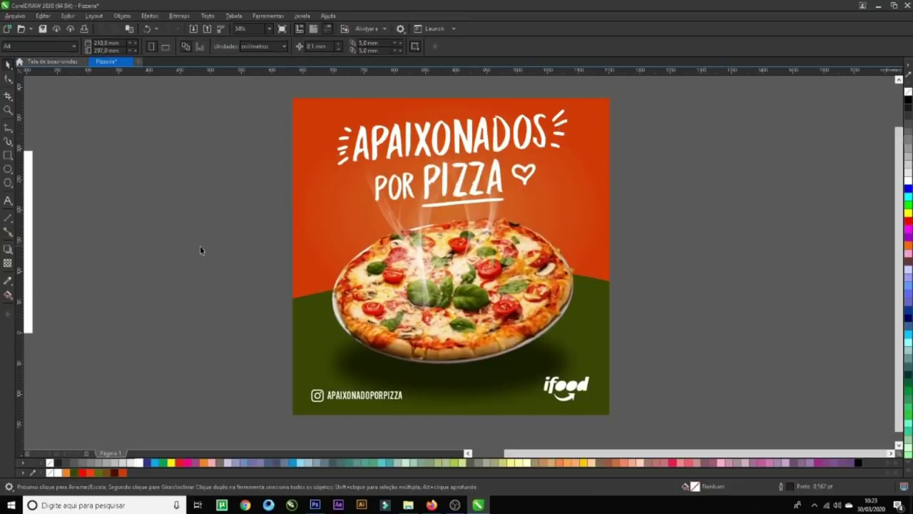
# - Draw a circle about 9 mm wide beside the artwork and duplicate it into a grid of three columns and eight rows
pyautogui.click(7, 170)
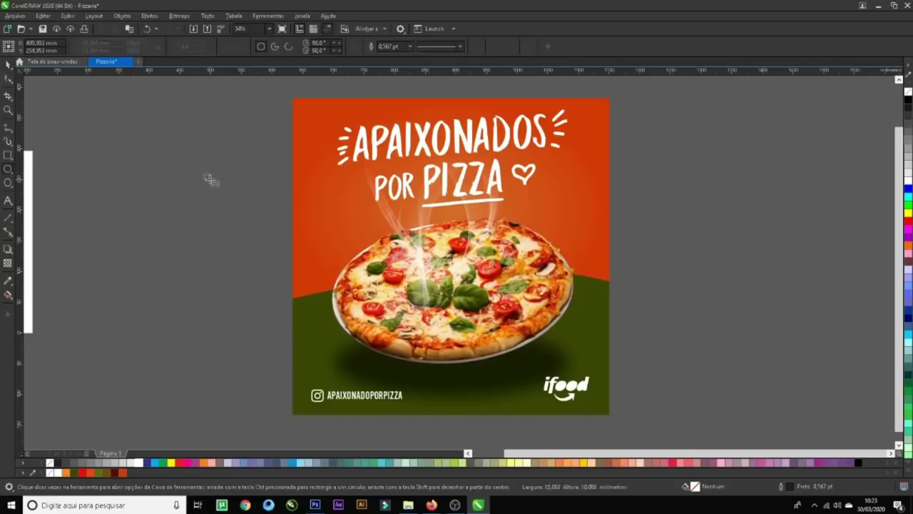
pyautogui.moveTo(210, 180); pyautogui.dragTo(209, 180)
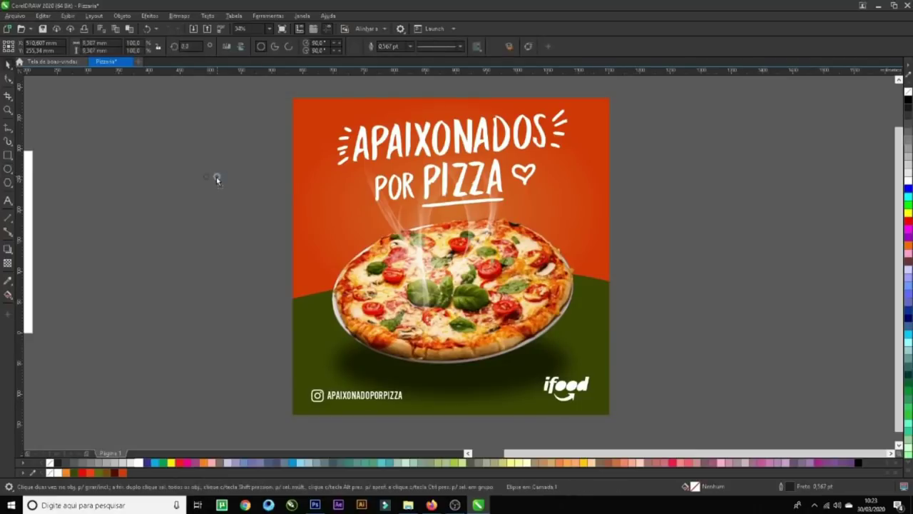
pyautogui.hotkey('ctrl', 'd')
pyautogui.hotkey('ctrl', 'd')
pyautogui.moveTo(169, 155); pyautogui.dragTo(224, 185)
pyautogui.hotkey('ctrl', 'd')
pyautogui.hotkey('ctrl', 'd')
pyautogui.hotkey('ctrl', 'd')
pyautogui.hotkey('ctrl', 'd')
pyautogui.hotkey('ctrl', 'd')
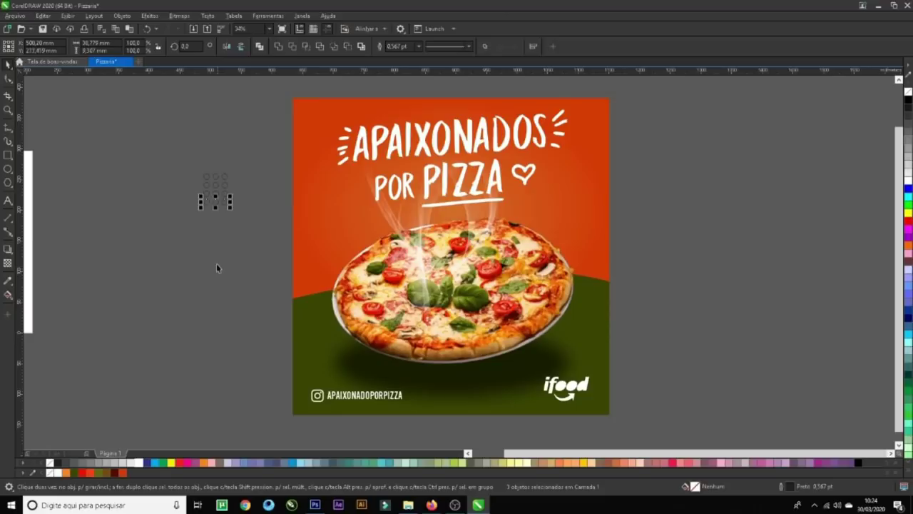
# - Group all the grid circles, fill them white, and remove their outline
pyautogui.moveTo(243, 258); pyautogui.dragTo(156, 146)
pyautogui.hotkey('ctrl', 'g')
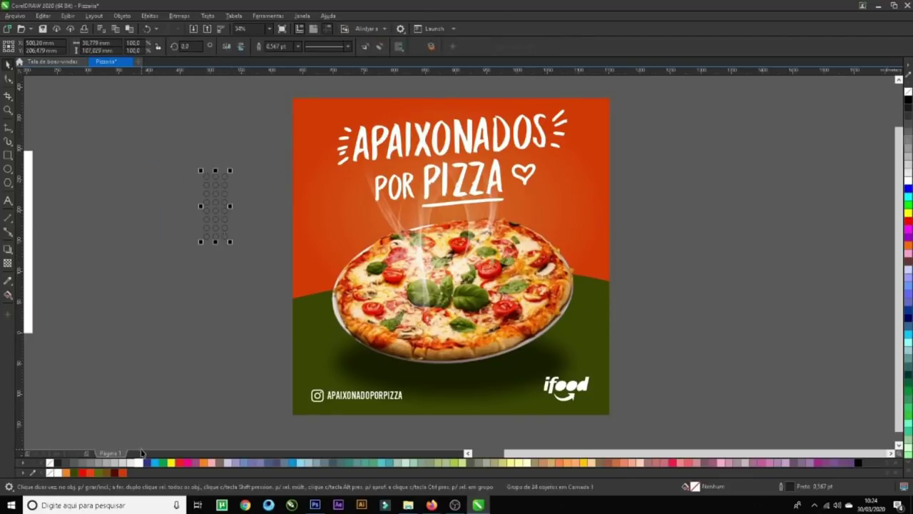
pyautogui.click(51, 463)
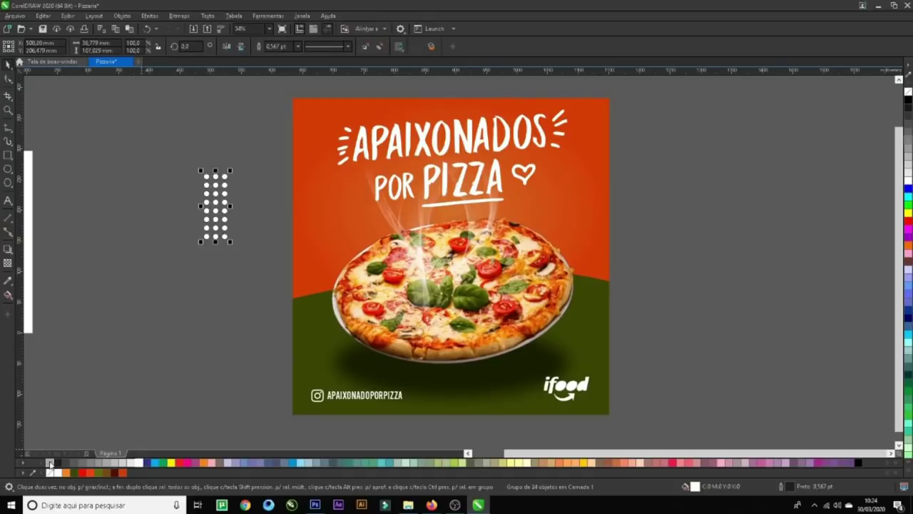
pyautogui.rightClick(51, 462)
# - Shrink the white dot grid to about 12 × 33 mm and place it on the orange area near the artwork's right edge
pyautogui.moveTo(230, 242); pyautogui.dragTo(223, 232)
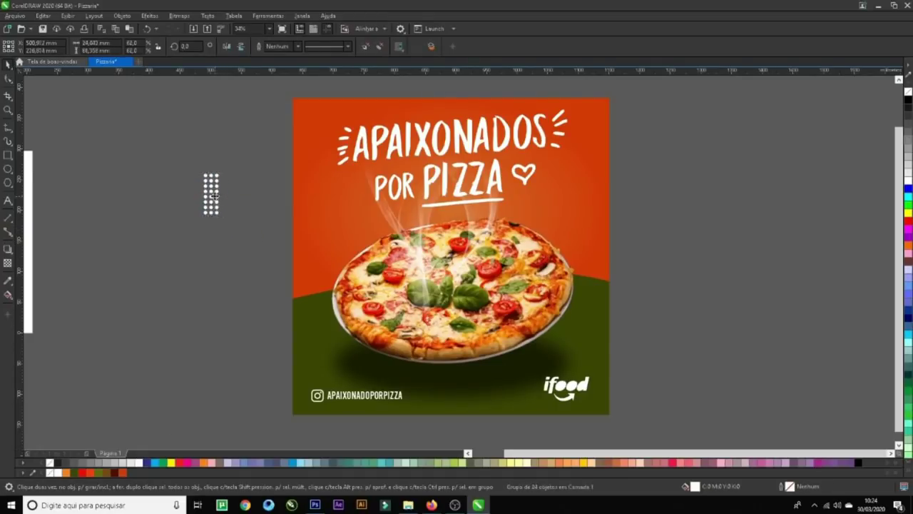
pyautogui.moveTo(217, 200); pyautogui.dragTo(581, 256)
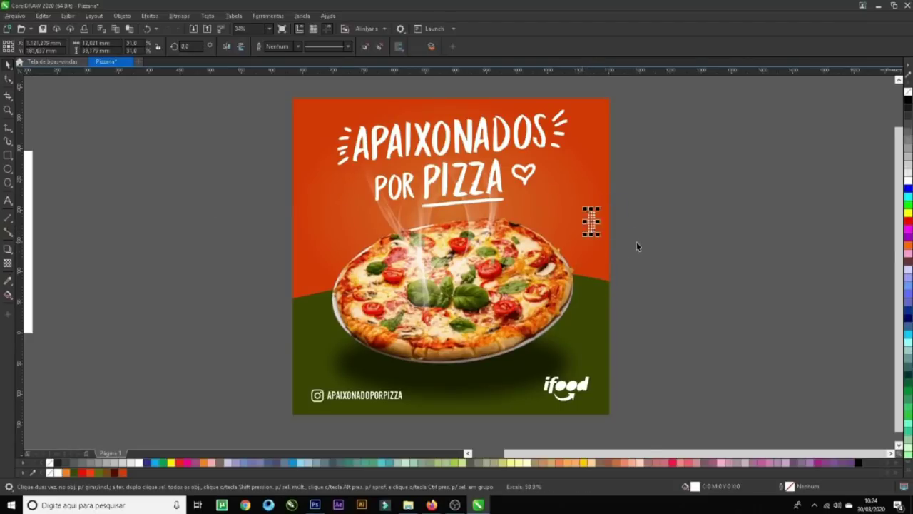
pyautogui.click(637, 242)
# - Place an enlarged copy of the dot grid, about 64 × 175 mm, at the artwork's left edge and fill it dark orange
pyautogui.click(594, 228)
pyautogui.moveTo(594, 223); pyautogui.dragTo(331, 207)
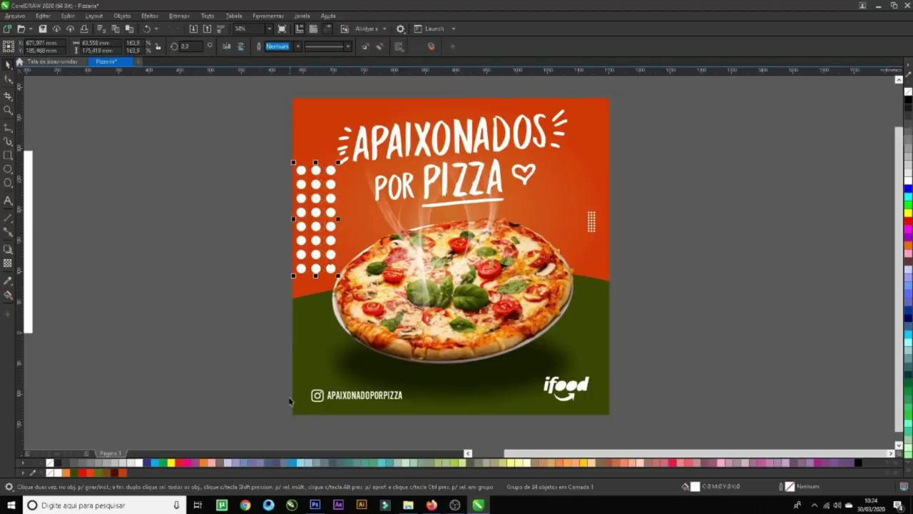
pyautogui.click(123, 473)
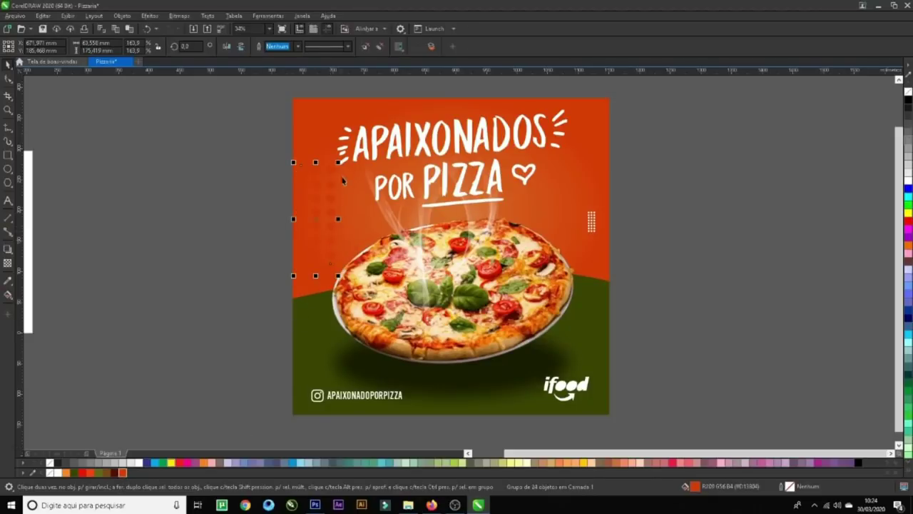
# - Turn the dark orange dot grid horizontal, shrink it, and position it on the orange area just above the pizza's left side
pyautogui.moveTo(337, 163); pyautogui.dragTo(350, 218)
pyautogui.click(350, 217)
pyautogui.moveTo(355, 183); pyautogui.dragTo(377, 233)
pyautogui.click(823, 289)
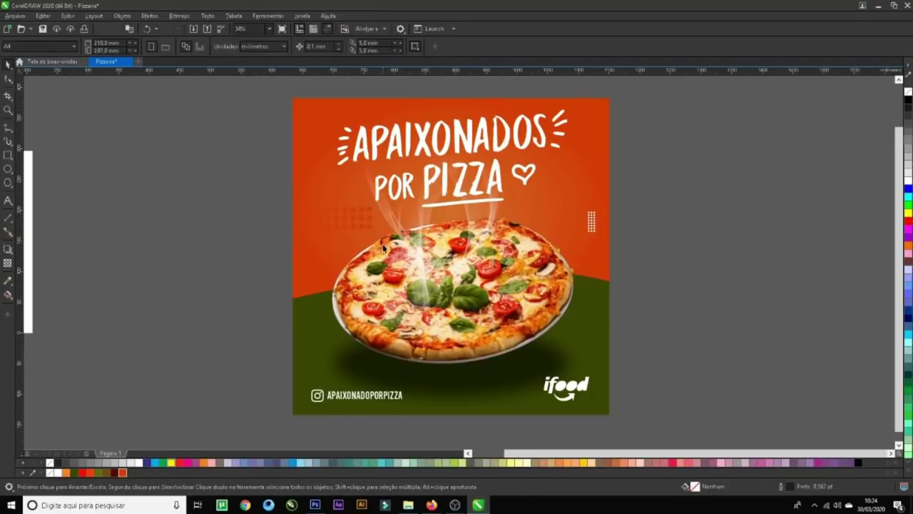
pyautogui.click(368, 226)
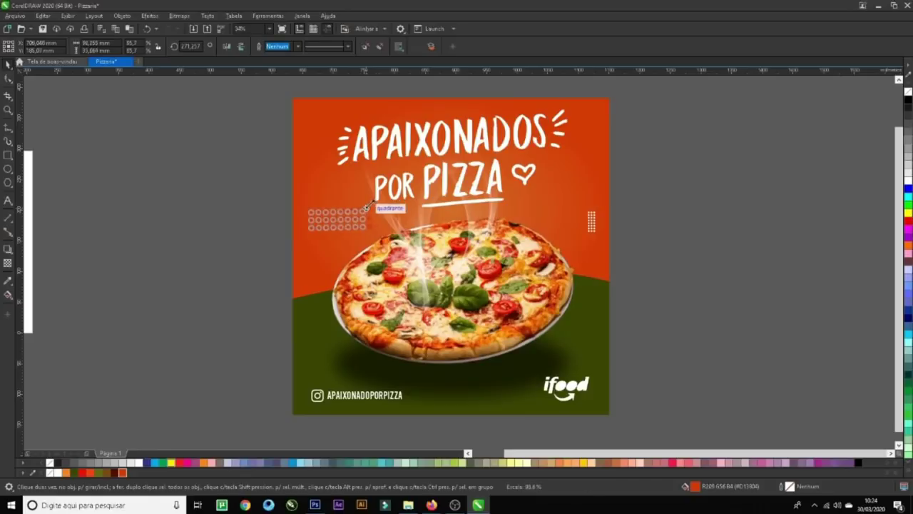
pyautogui.click(706, 279)
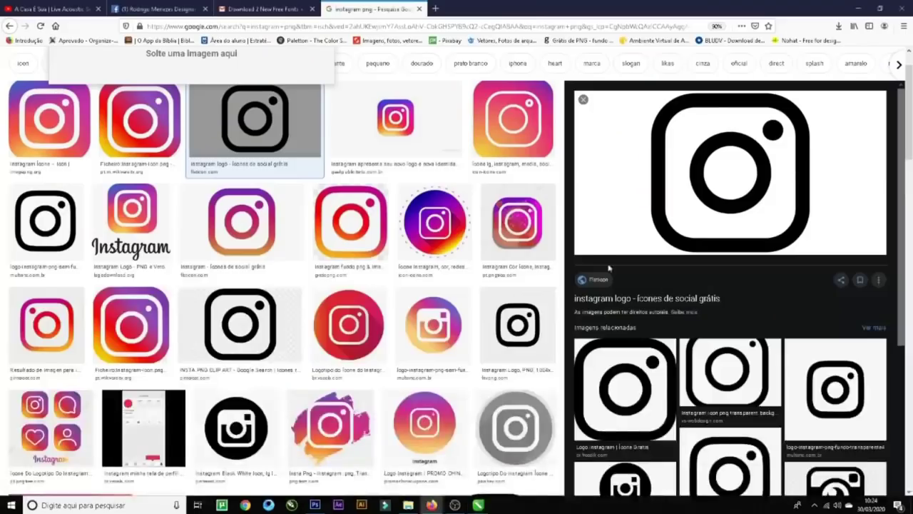
# - Search Google Images for "pizza png"
pyautogui.moveTo(455, 191); pyautogui.dragTo(353, 80)
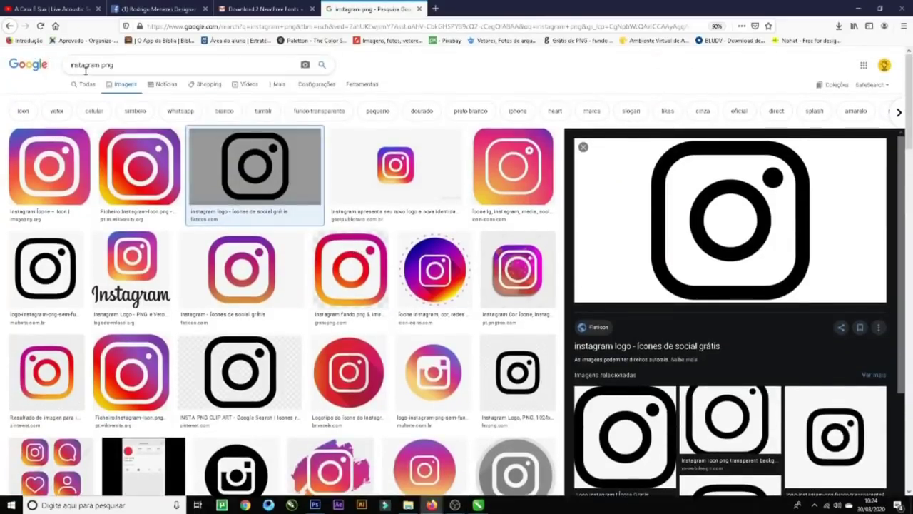
pyautogui.moveTo(98, 67); pyautogui.dragTo(15, 78)
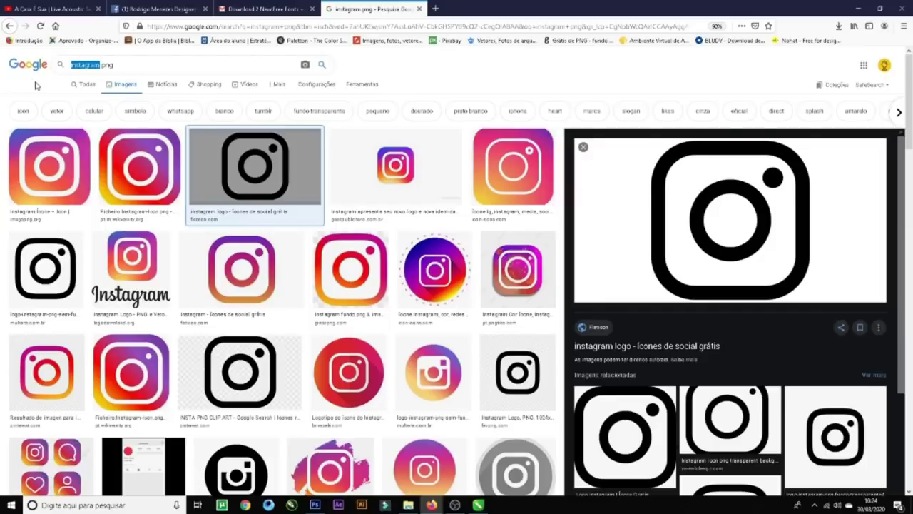
pyautogui.write('pizza')
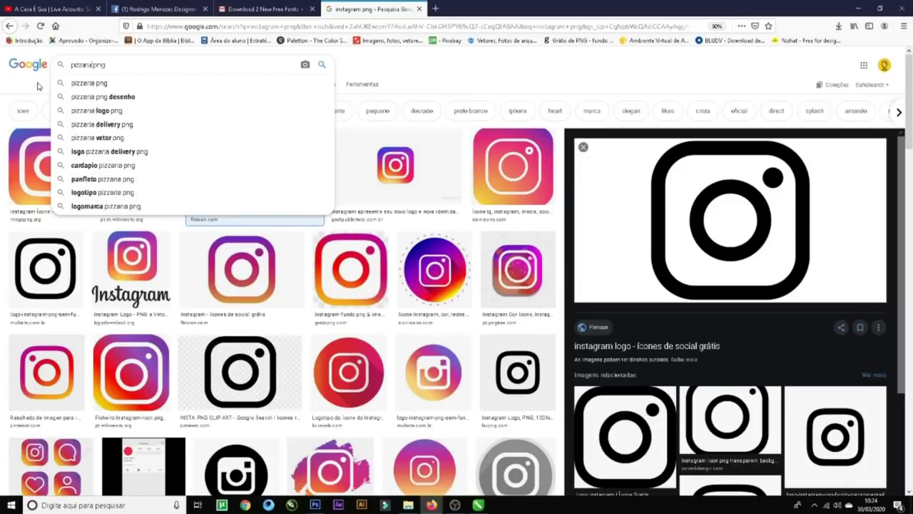
pyautogui.press('Return')
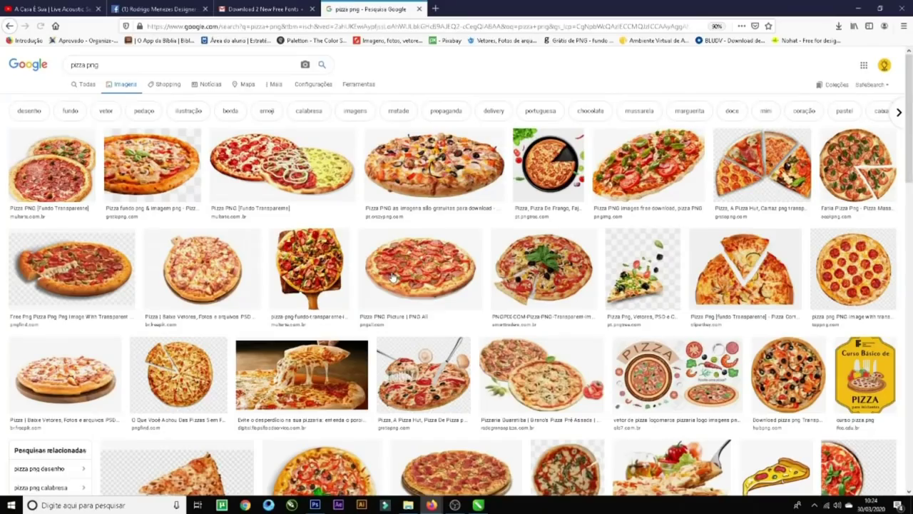
# - Browse the pizza image results, open the preview of the pizza with falling ingredients, and look through its related images
pyautogui.scroll(-3, 392, 277)
pyautogui.scroll(-3, 453, 286)
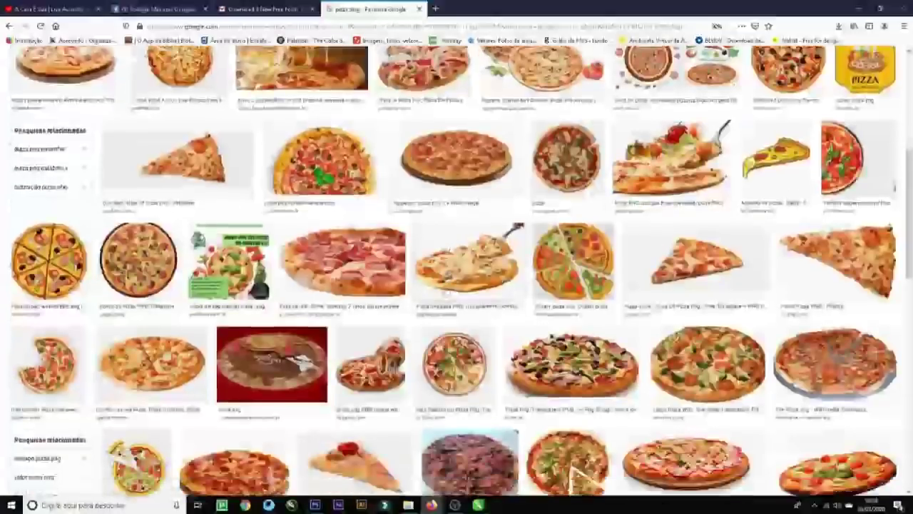
pyautogui.scroll(-15, 451, 291)
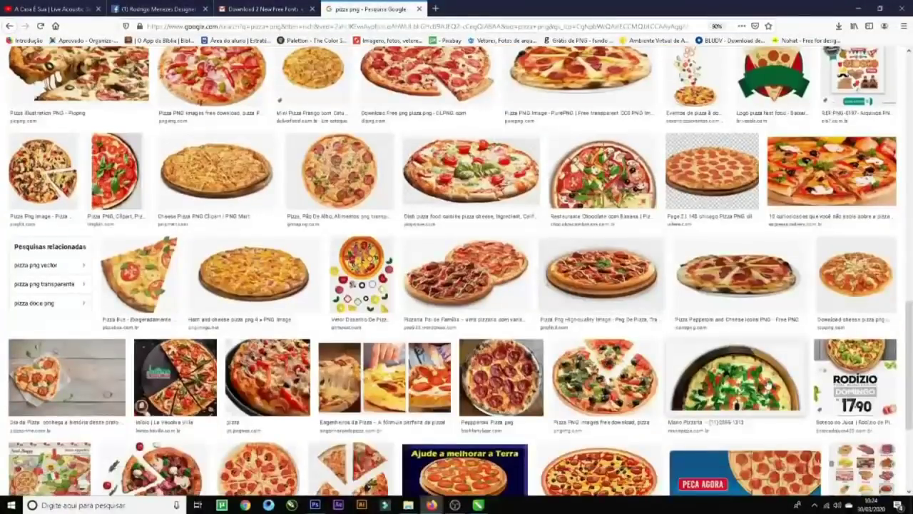
pyautogui.scroll(1, 771, 386)
pyautogui.scroll(-4, 764, 371)
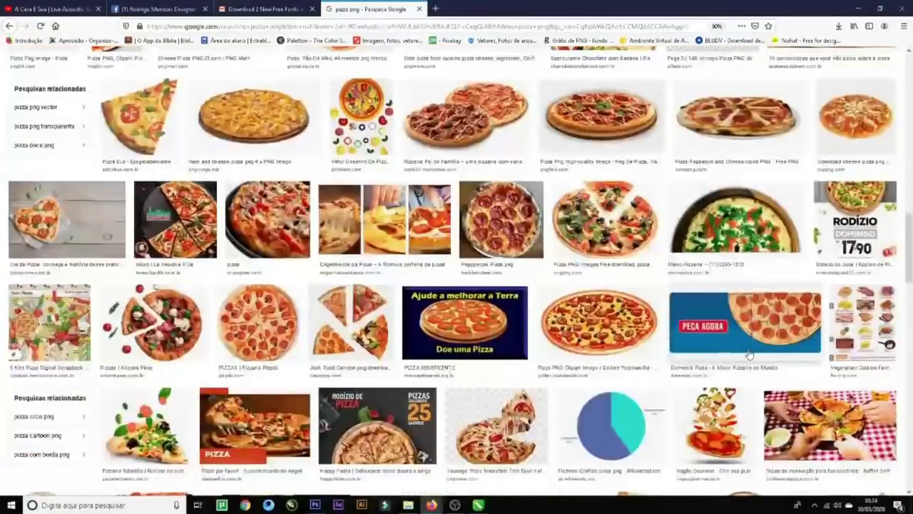
pyautogui.scroll(4, 751, 354)
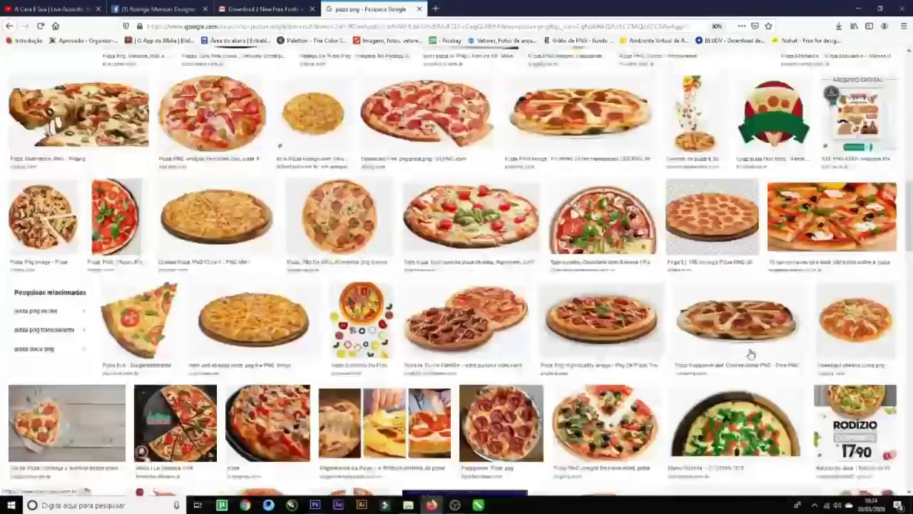
pyautogui.click(701, 120)
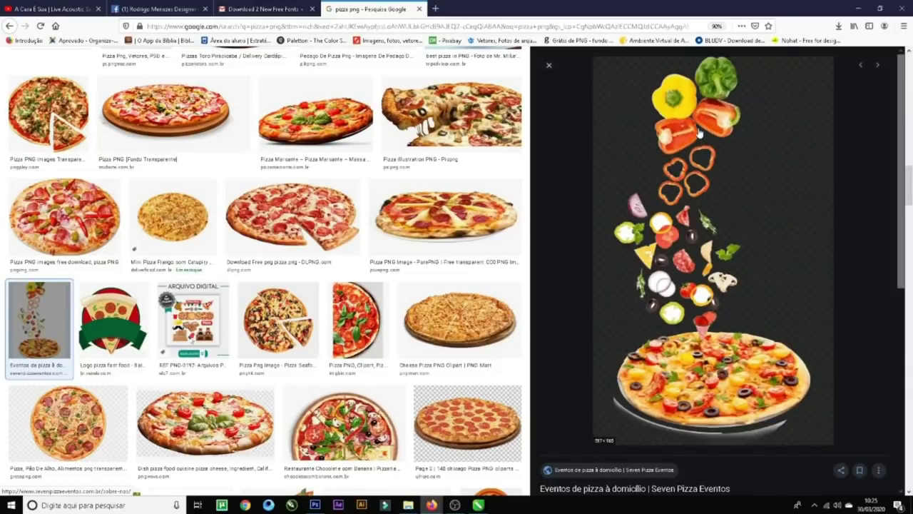
pyautogui.scroll(-5, 720, 254)
pyautogui.scroll(-3, 363, 208)
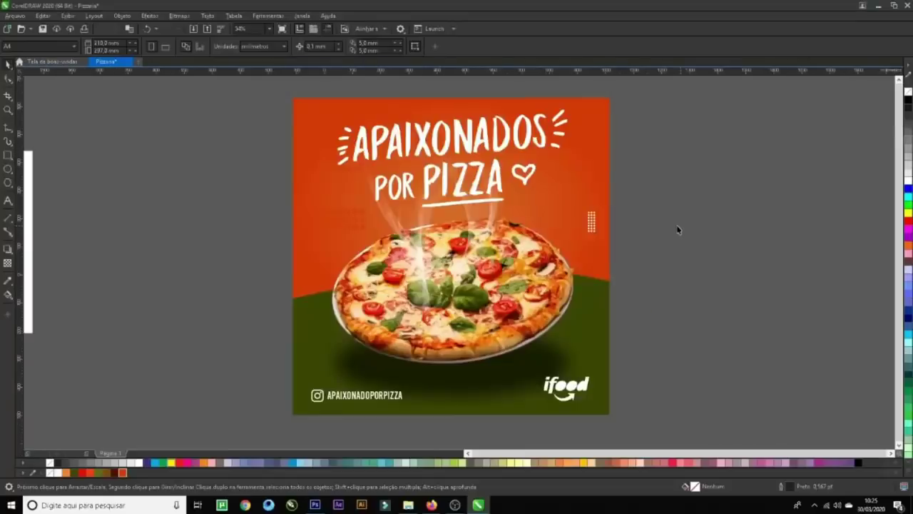
pyautogui.scroll(-4, 677, 227)
pyautogui.press('z')
pyautogui.moveTo(563, 179); pyautogui.dragTo(817, 289)
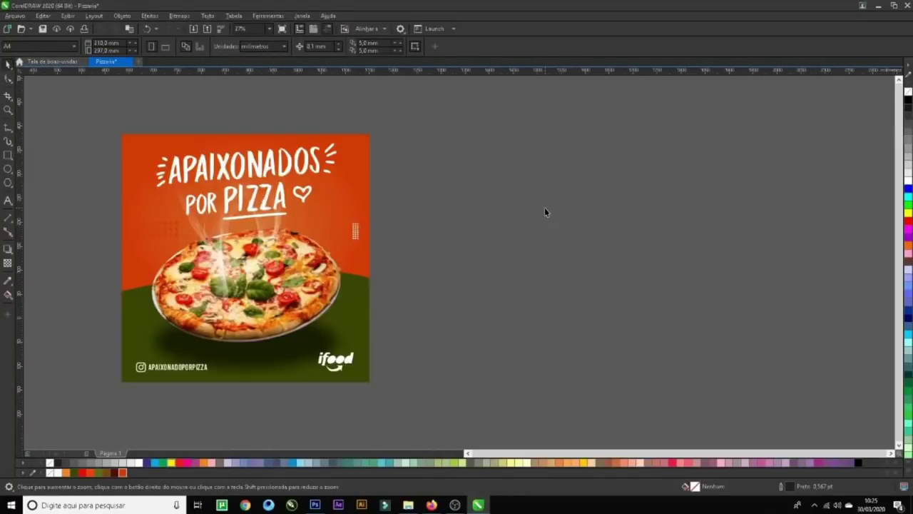
pyautogui.press('space')
pyautogui.hotkey('ctrl', 'a')
pyautogui.moveTo(228, 250); pyautogui.dragTo(529, 246)
pyautogui.click(665, 139)
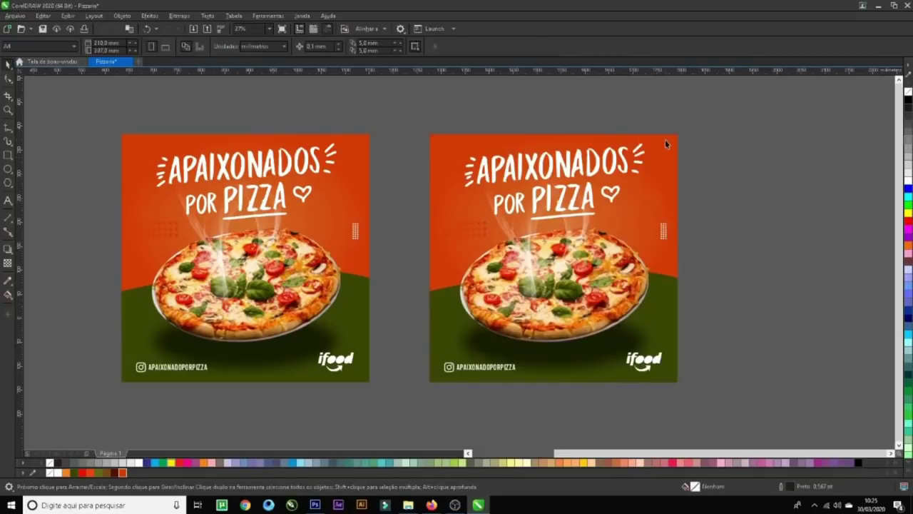
pyautogui.moveTo(398, 114); pyautogui.dragTo(739, 394)
pyautogui.press('Delete')
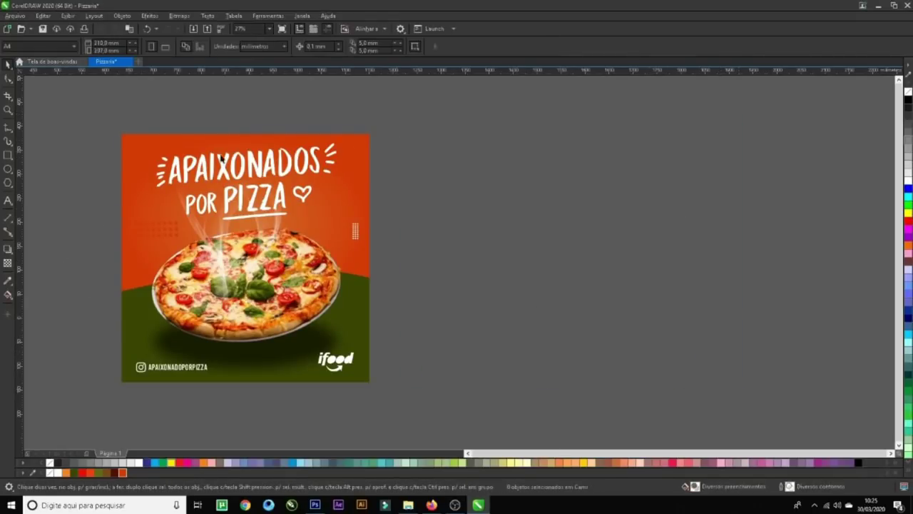
# - Return to the pizzeria artwork in CorelDRAW and place a duplicate of the whole design to the right of the original
pyautogui.moveTo(241, 270); pyautogui.dragTo(404, 415)
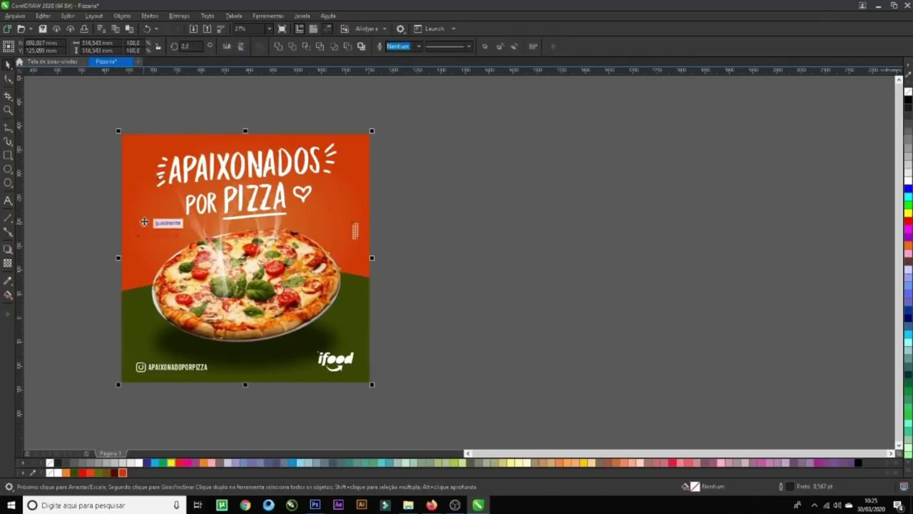
pyautogui.moveTo(154, 227); pyautogui.dragTo(507, 233)
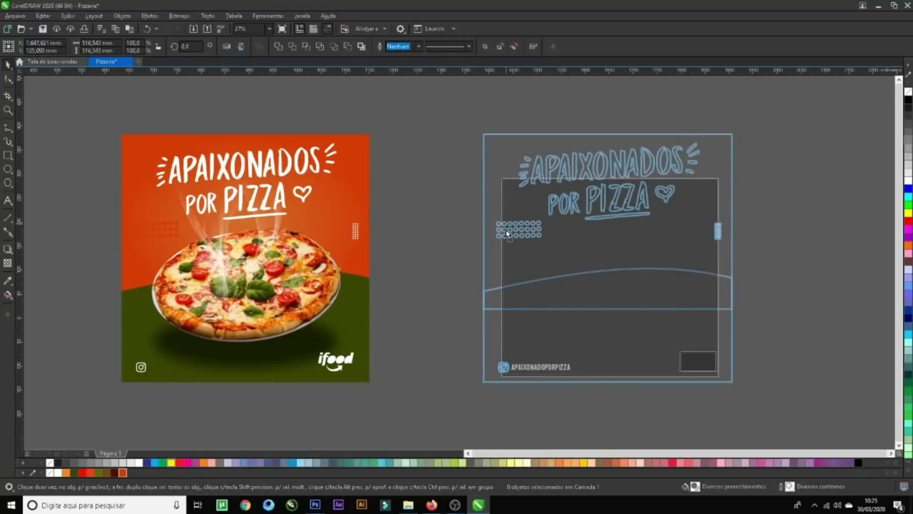
pyautogui.moveTo(507, 233); pyautogui.dragTo(500, 232)
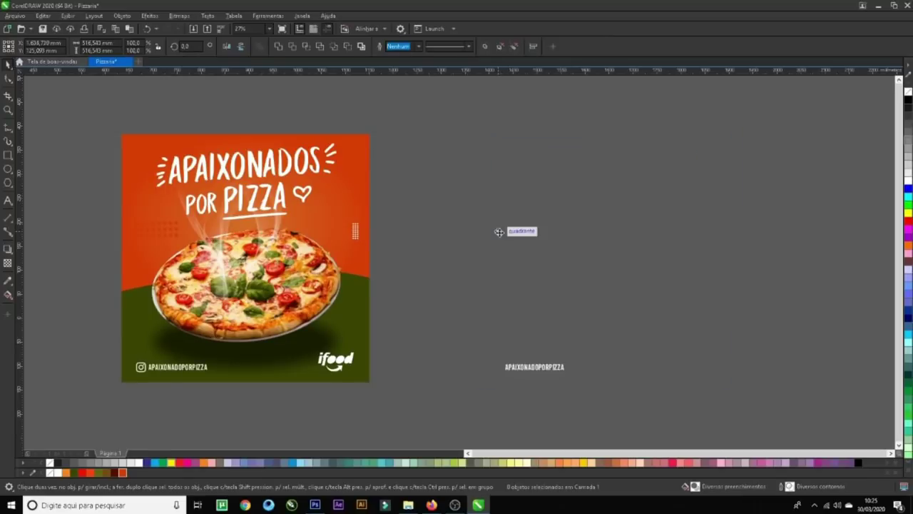
pyautogui.click(442, 231)
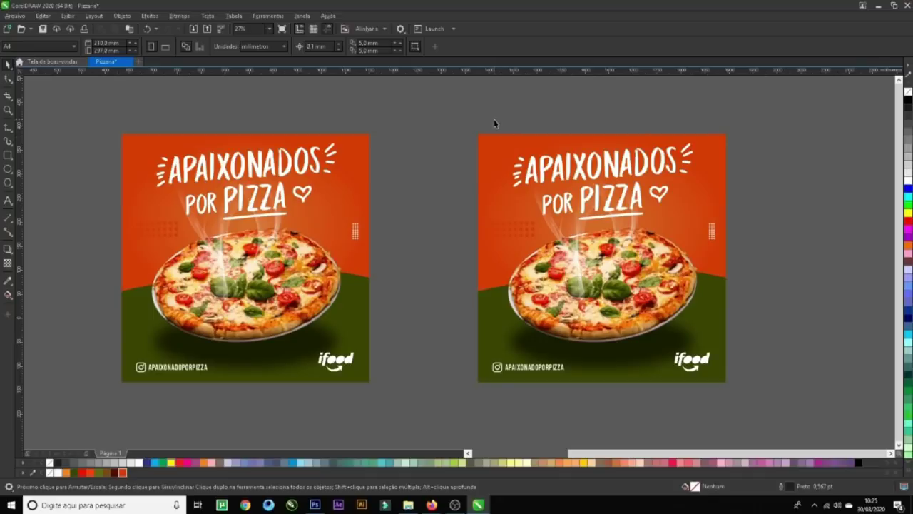
# - Fill the duplicate's orange background with a bright red (R 207, G 7, B 1) sampled from the pizza photo
pyautogui.click(514, 223)
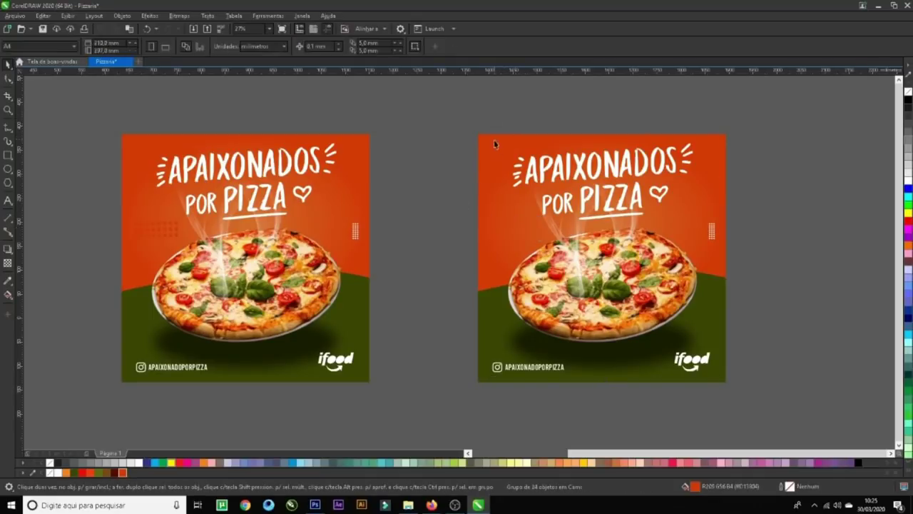
pyautogui.click(7, 281)
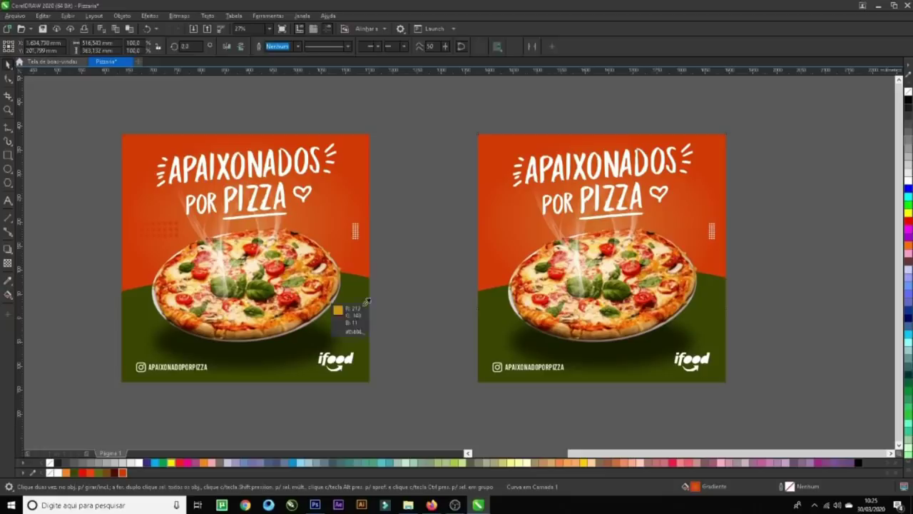
pyautogui.click(542, 297)
pyautogui.click(484, 145)
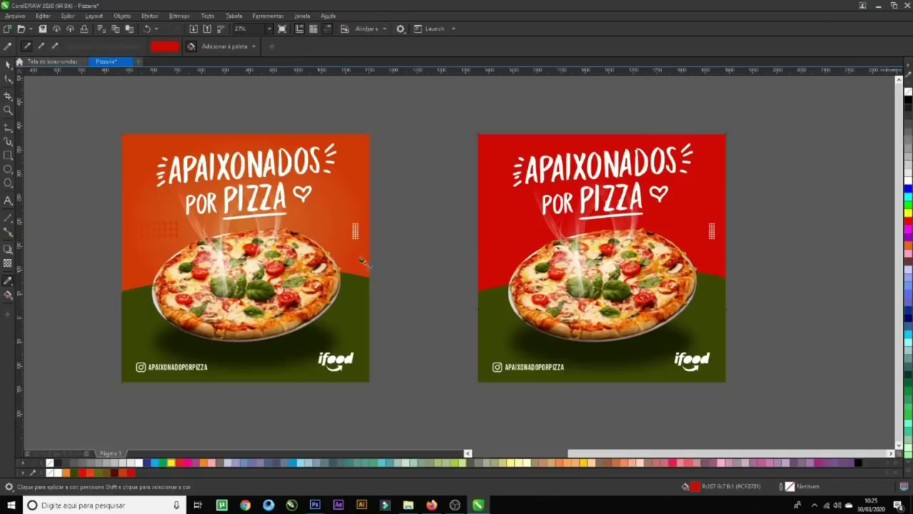
# - Recolour the duplicate's background with a dark red sampled from its pizza photo
pyautogui.click(9, 280)
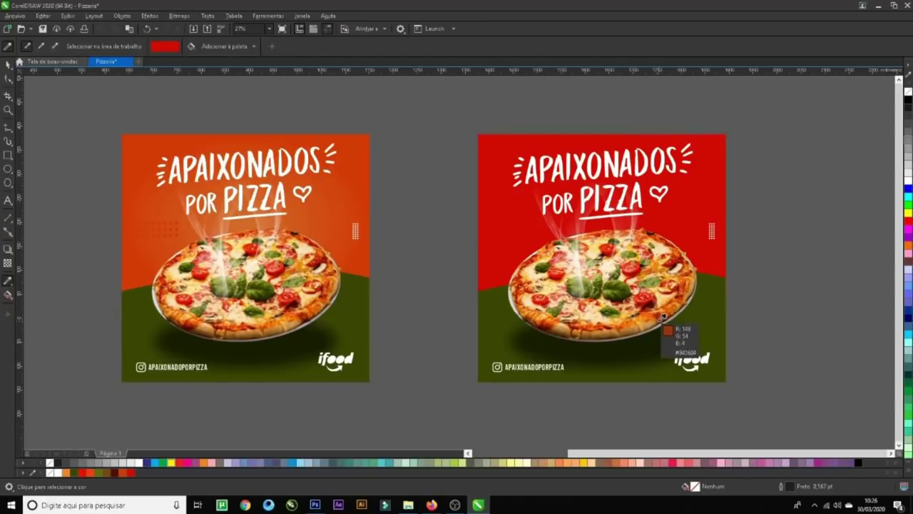
pyautogui.click(663, 316)
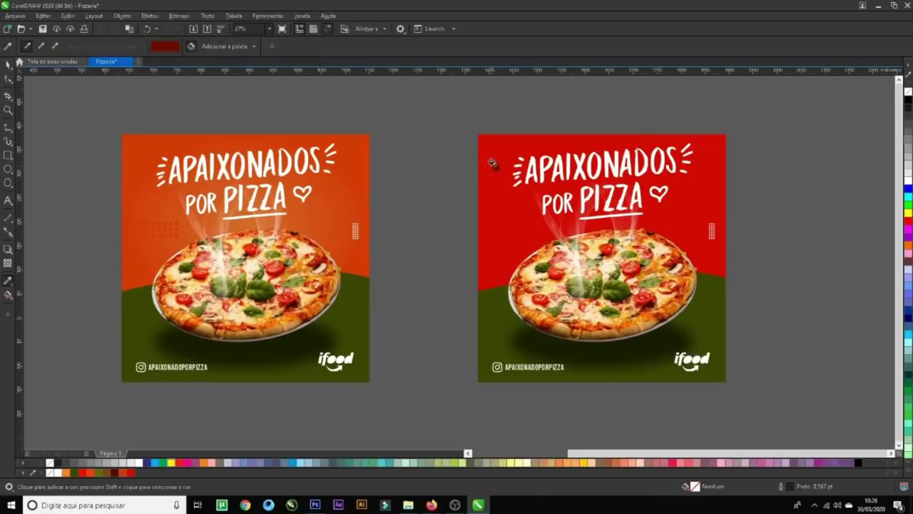
pyautogui.click(484, 157)
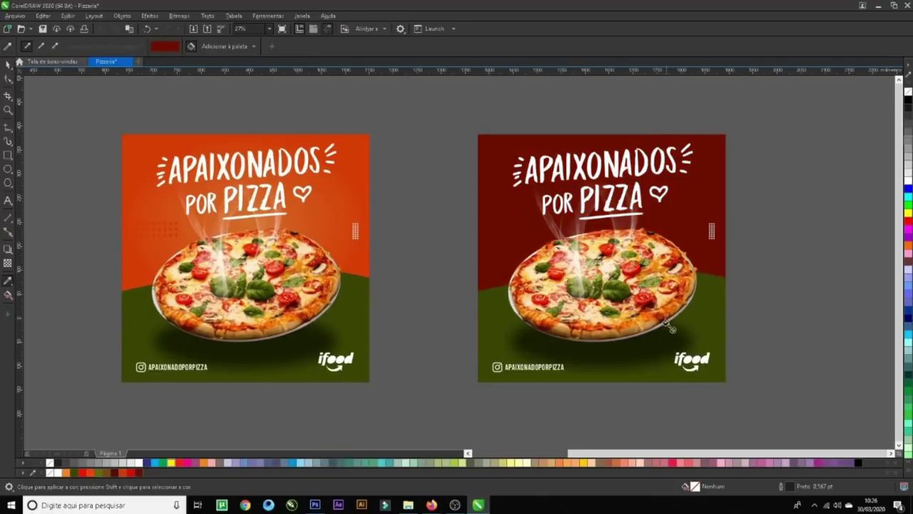
# - Fill the arched green shape of the duplicate with the orange from the document palette
pyautogui.press('space')
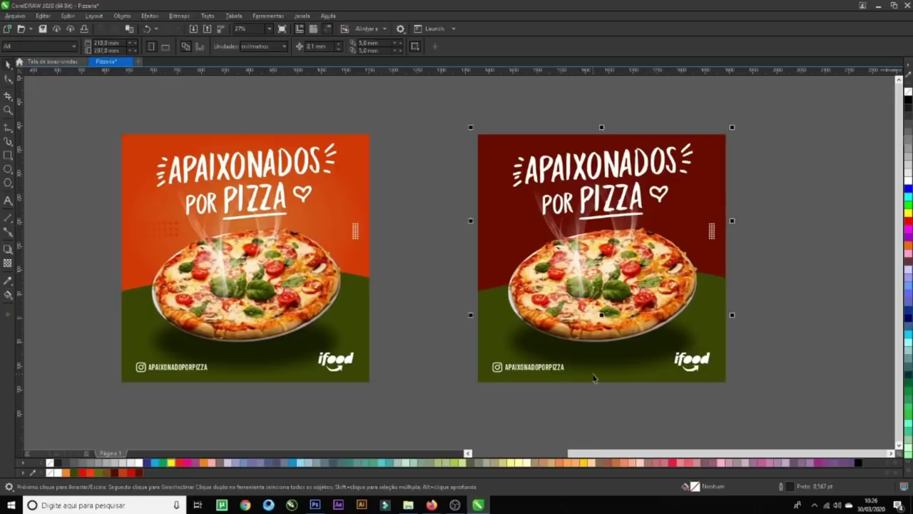
pyautogui.click(594, 378)
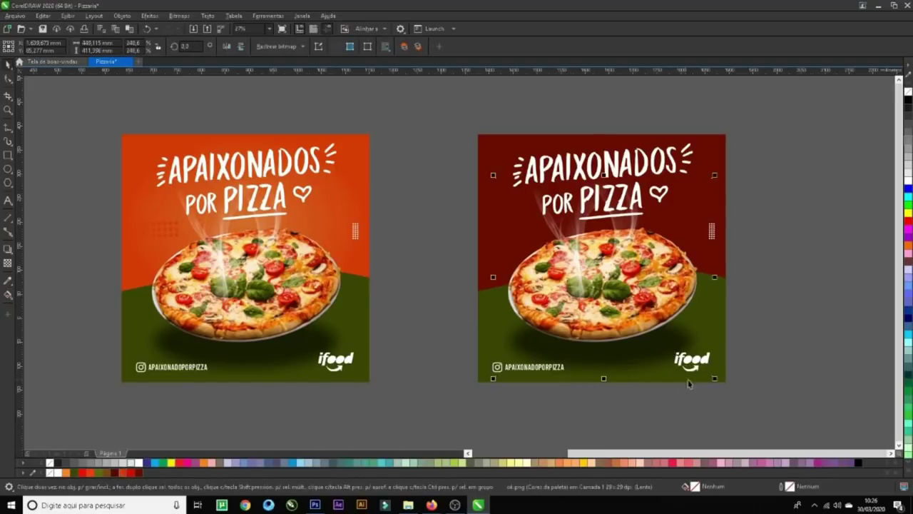
pyautogui.click(721, 371)
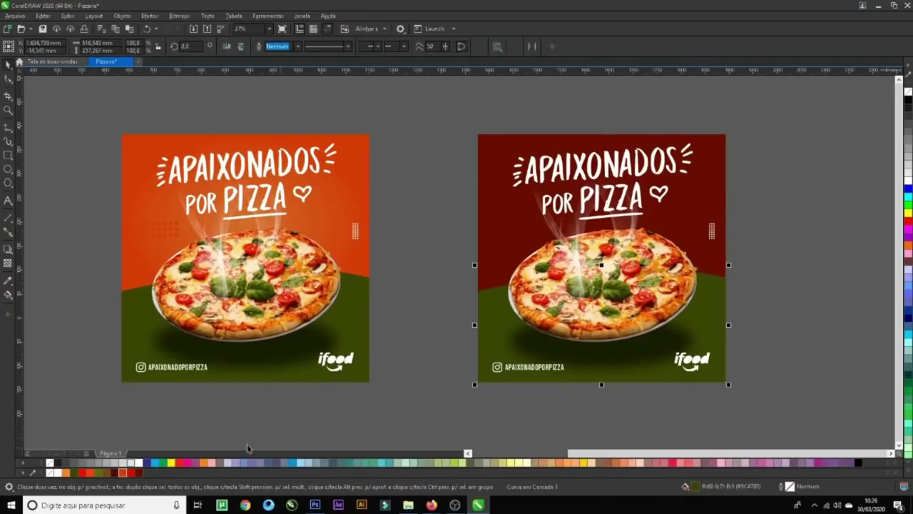
pyautogui.click(122, 472)
pyautogui.click(769, 298)
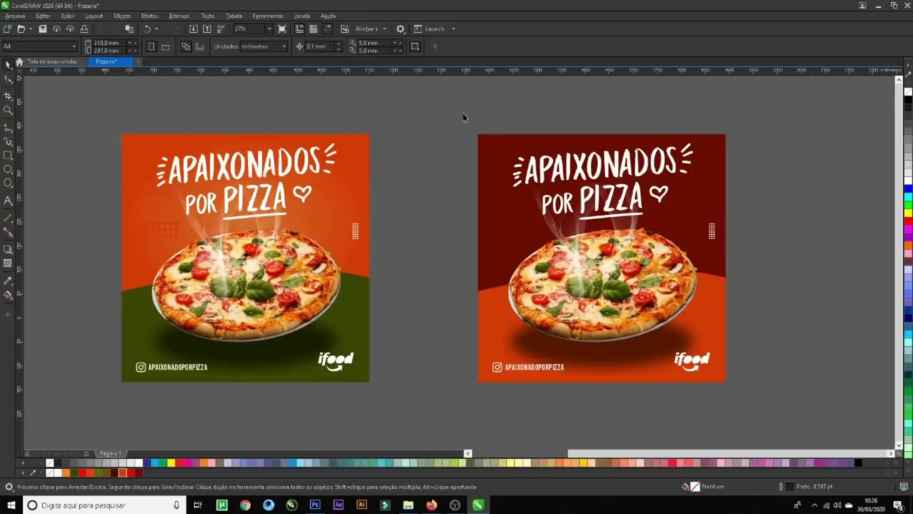
# - Move the recoloured duplicate closer to the original artwork, and delete the whole duplicate
pyautogui.moveTo(463, 117); pyautogui.dragTo(824, 443)
pyautogui.moveTo(658, 301); pyautogui.dragTo(598, 296)
pyautogui.click(718, 259)
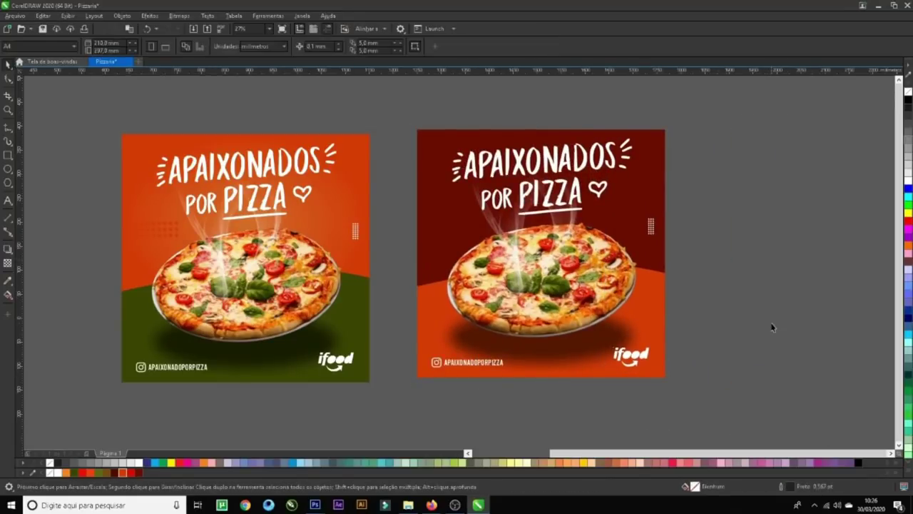
pyautogui.moveTo(559, 359); pyautogui.dragTo(716, 408)
pyautogui.press('Delete')
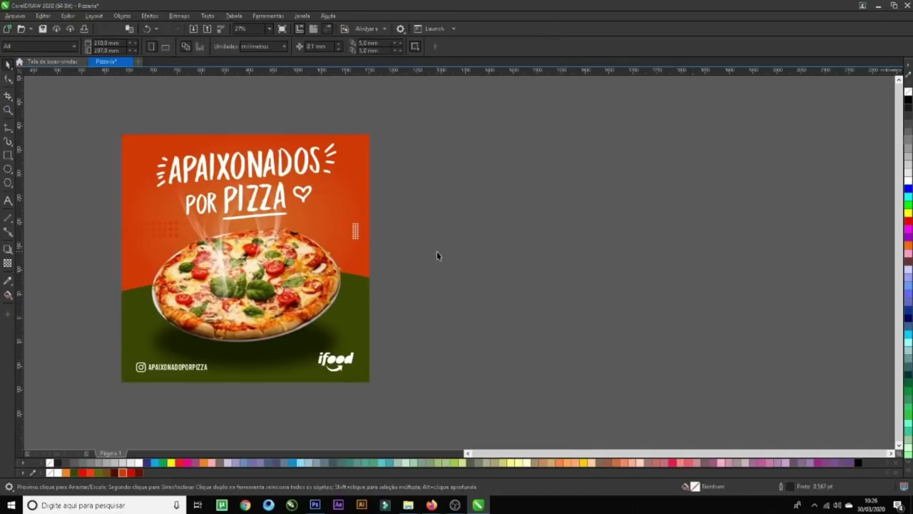
# - Switch to the browser and search Google Images for "folha png"
pyautogui.moveTo(110, 111); pyautogui.dragTo(510, 404)
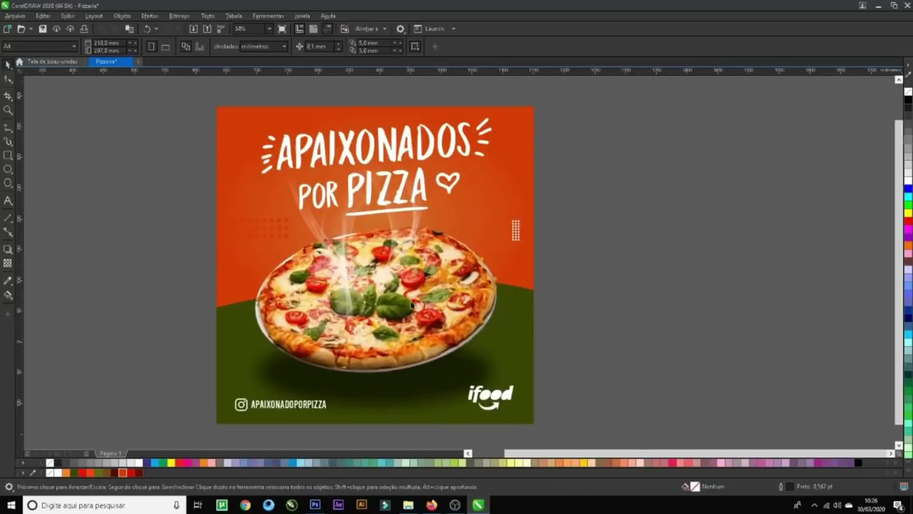
pyautogui.hotkey('alt', 'Tab')
pyautogui.scroll(-10, 149, 156)
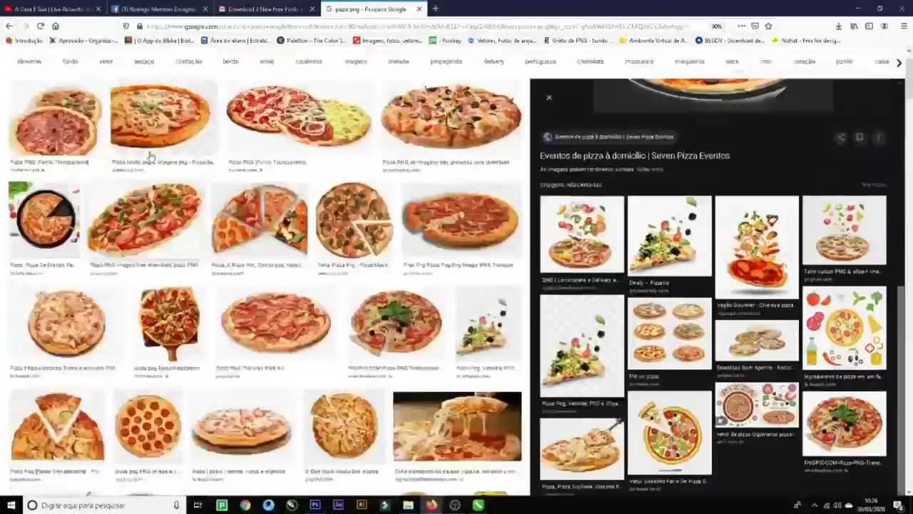
pyautogui.scroll(2, 149, 155)
pyautogui.moveTo(85, 65); pyautogui.dragTo(2, 69)
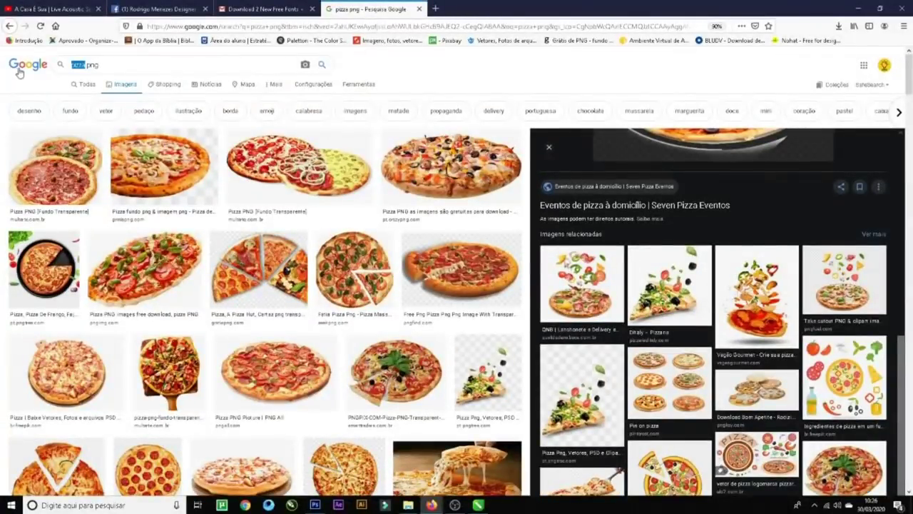
pyautogui.write('folha')
pyautogui.press('Return')
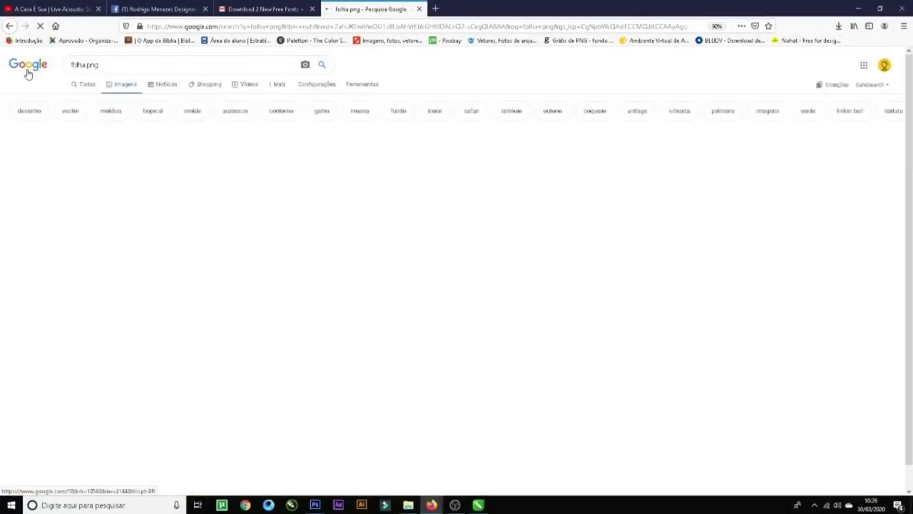
pyautogui.hotkey('alt', 'Tab')
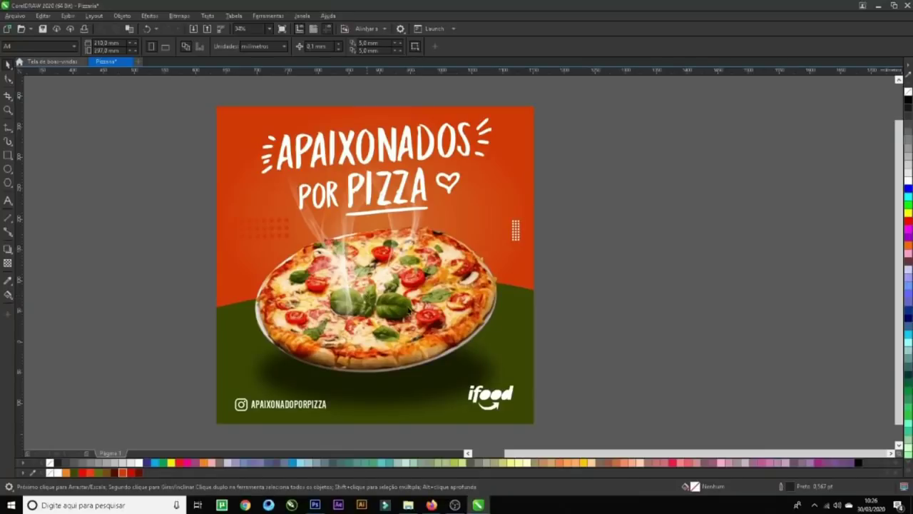
pyautogui.hotkey('alt', 'Tab')
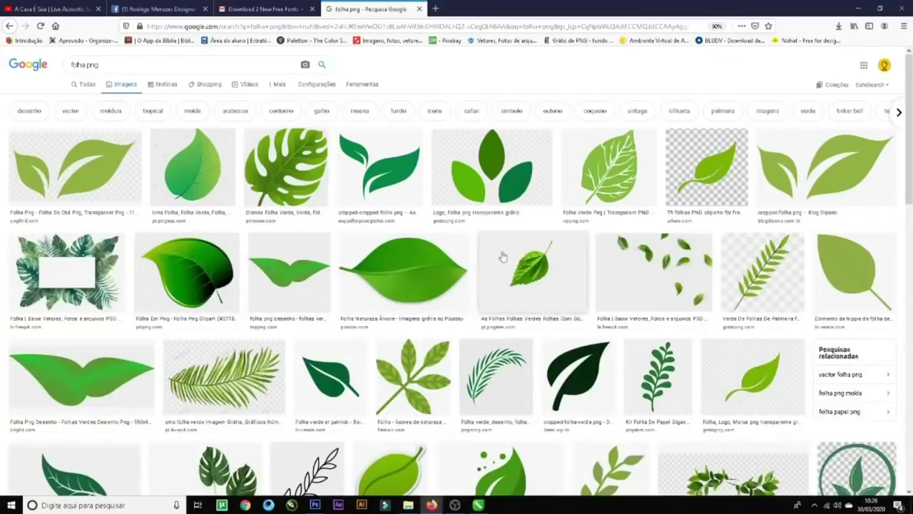
# - Browse the leaf image results for a suitable PNG and switch back to CorelDRAW
pyautogui.scroll(-3, 347, 302)
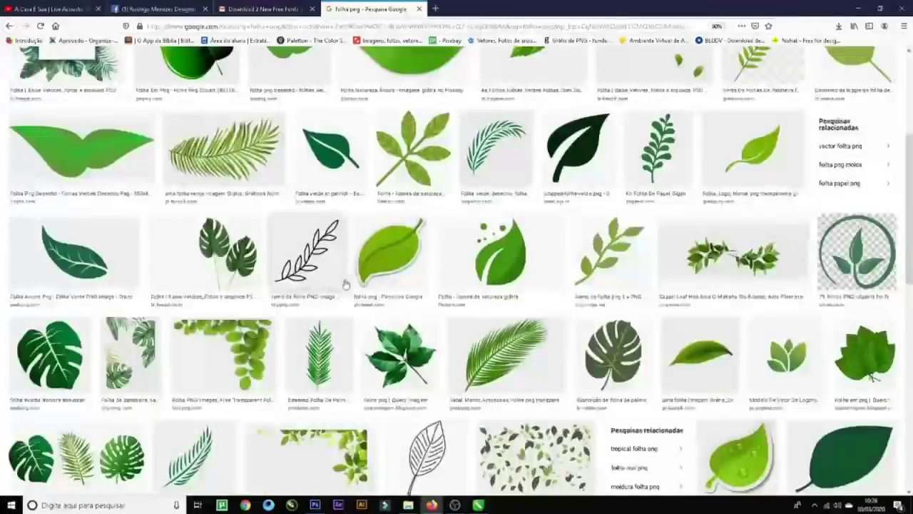
pyautogui.scroll(-1, 209, 289)
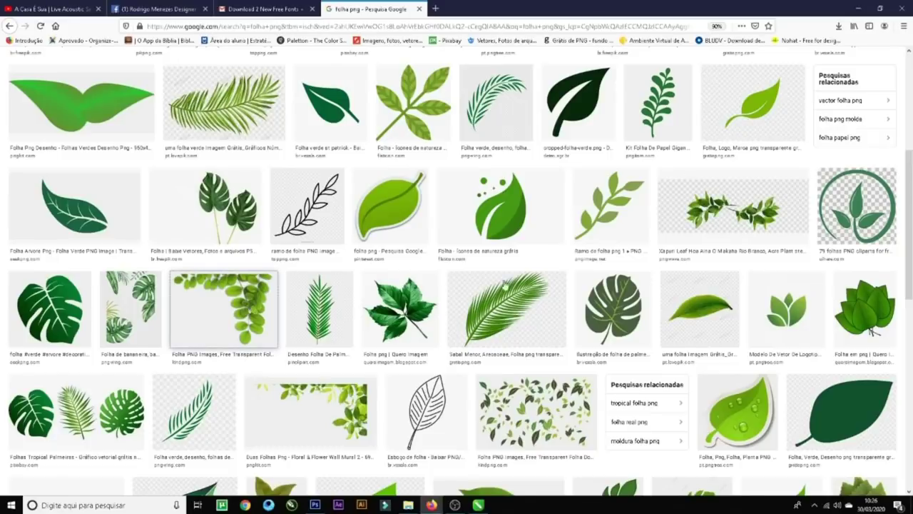
pyautogui.click(249, 307)
pyautogui.hotkey('alt', 'Tab')
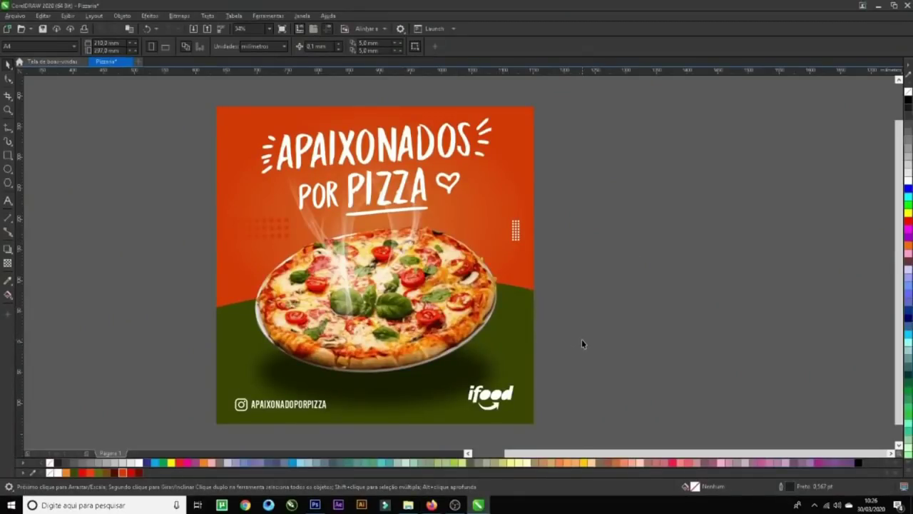
# - Place a copy of the steaming pizza image on the empty workspace beside the artwork
pyautogui.press('z')
pyautogui.moveTo(322, 250); pyautogui.dragTo(683, 432)
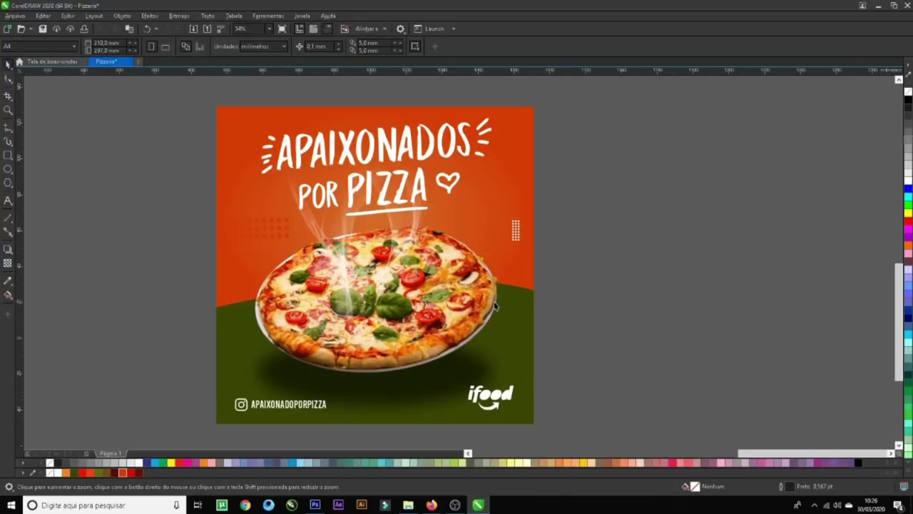
pyautogui.rightClick(423, 290)
pyautogui.hotkey('ctrl', 'v')
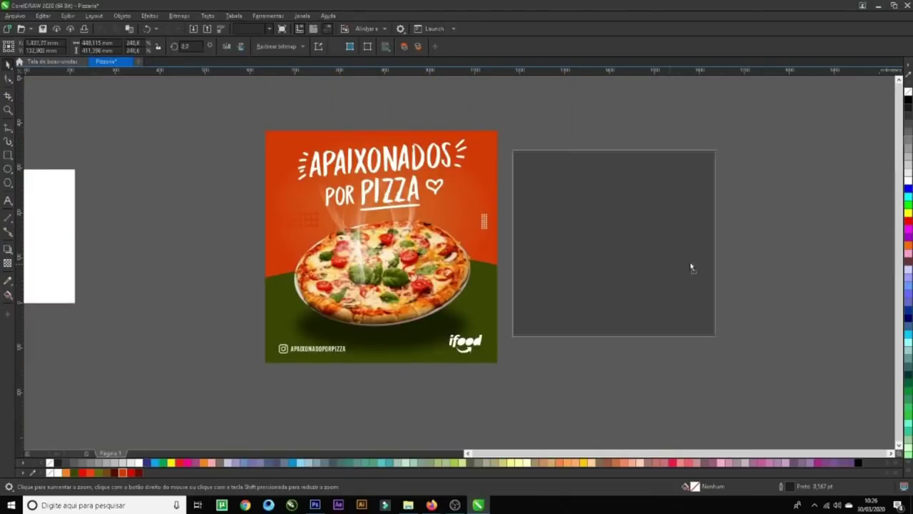
# - Trace a rough closed five-node outline around the large basil leaf on the pizza copy with the Bézier tool
pyautogui.press('z')
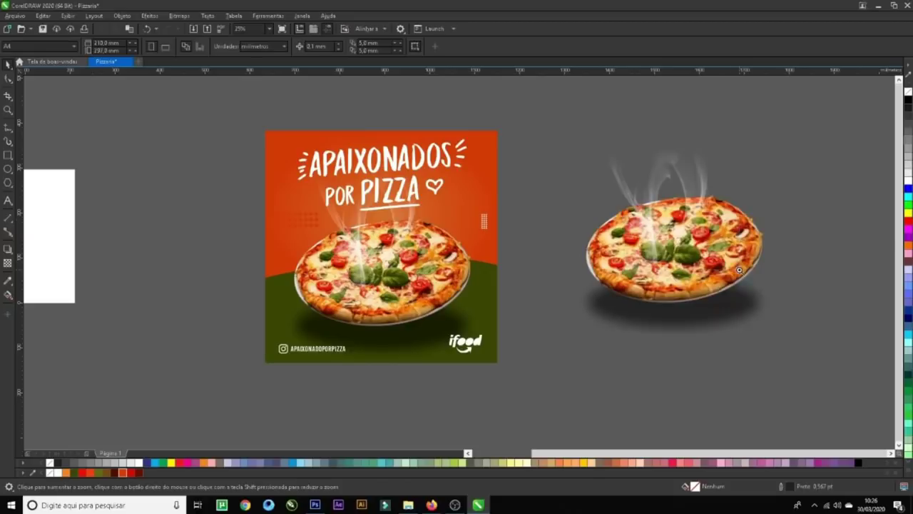
pyautogui.moveTo(739, 270); pyautogui.dragTo(618, 227)
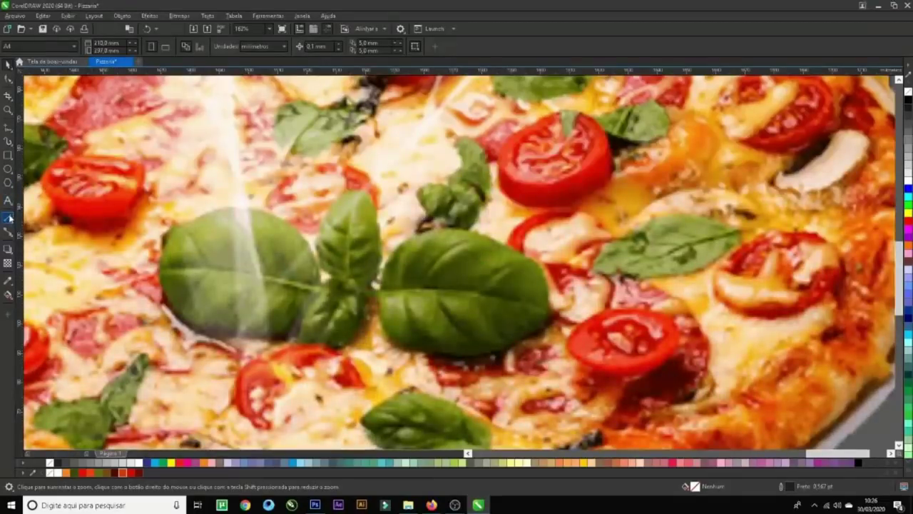
pyautogui.click(7, 130)
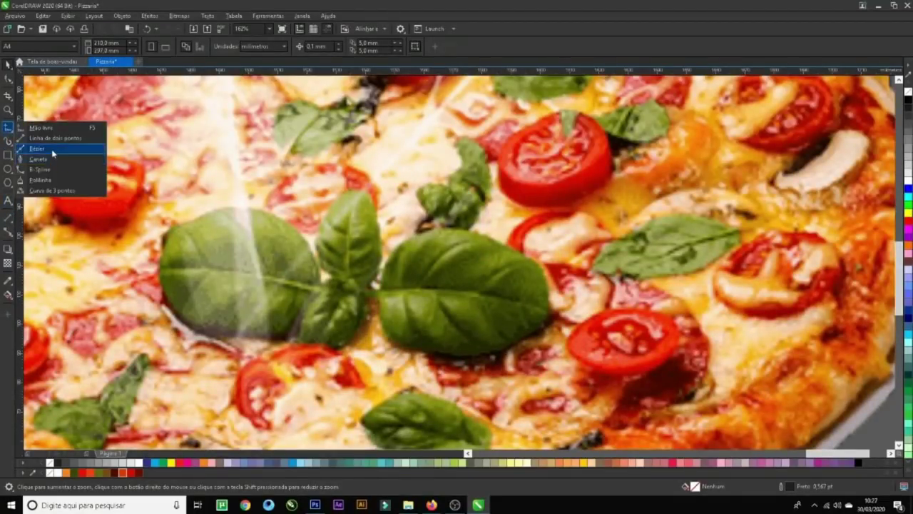
pyautogui.click(54, 151)
pyautogui.click(384, 283)
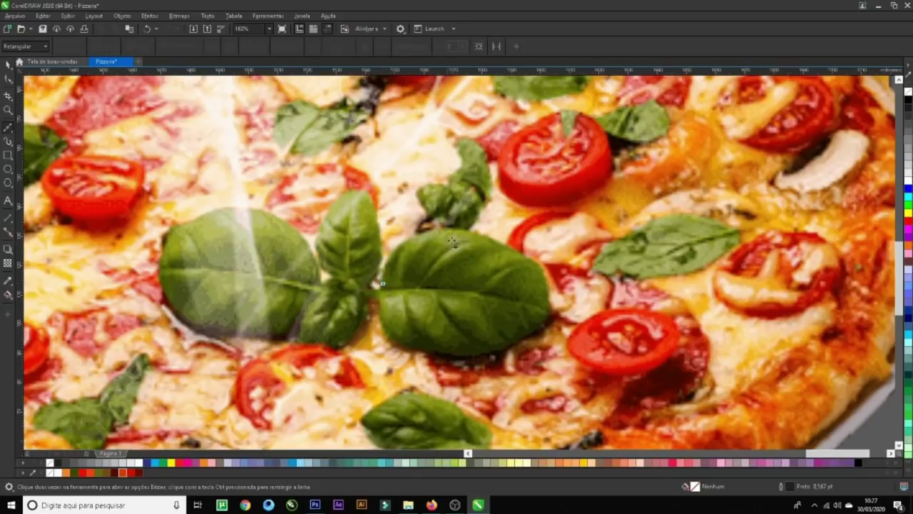
pyautogui.click(465, 229)
pyautogui.click(544, 283)
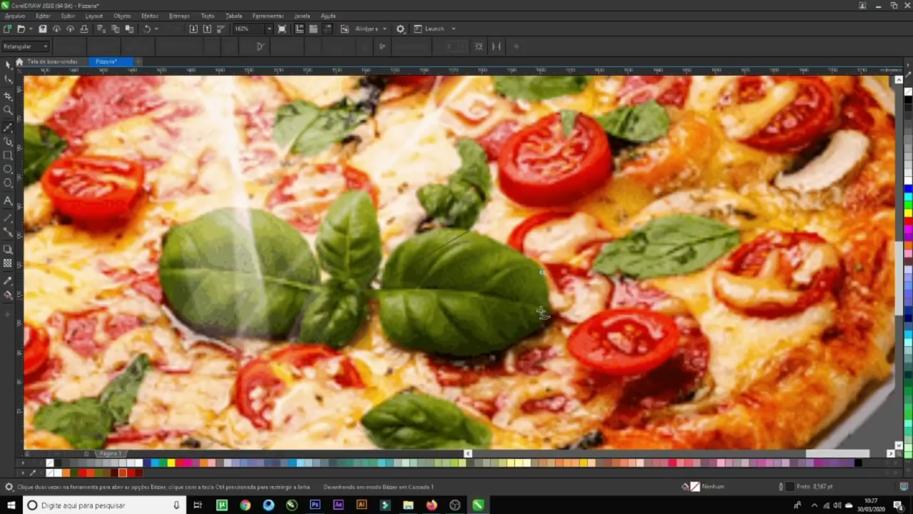
pyautogui.click(431, 349)
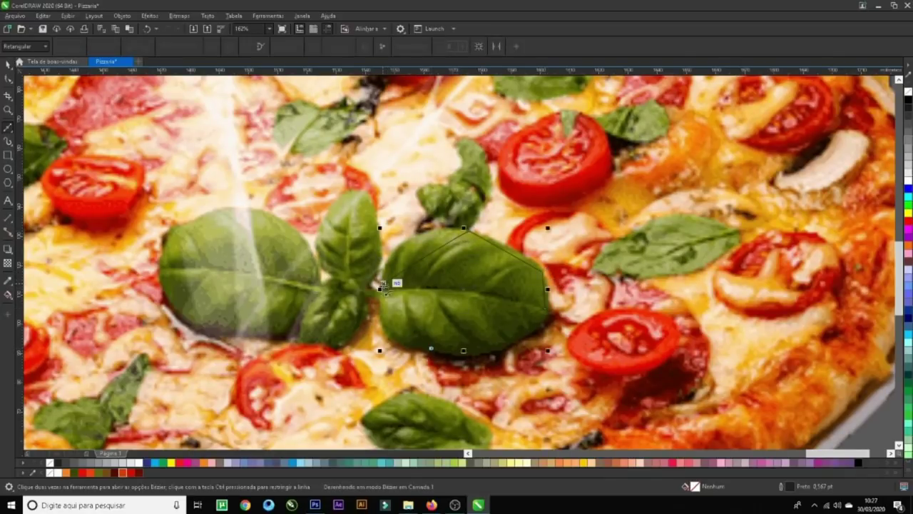
pyautogui.click(383, 284)
# - Add nodes and curve the traced outline's segments to follow the edge of the basil leaf
pyautogui.press('F10')
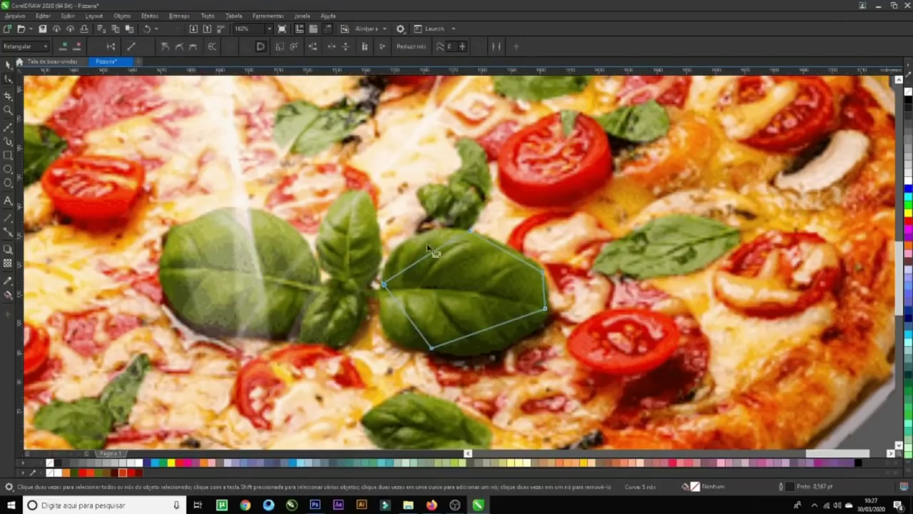
pyautogui.moveTo(428, 261); pyautogui.dragTo(420, 249)
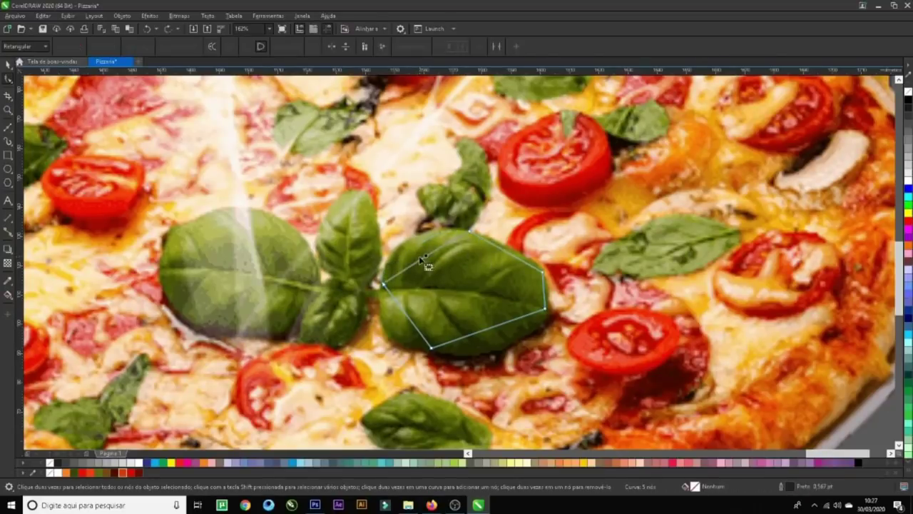
pyautogui.moveTo(419, 256); pyautogui.dragTo(411, 246)
pyautogui.doubleClick(507, 252)
pyautogui.moveTo(405, 334); pyautogui.dragTo(391, 333)
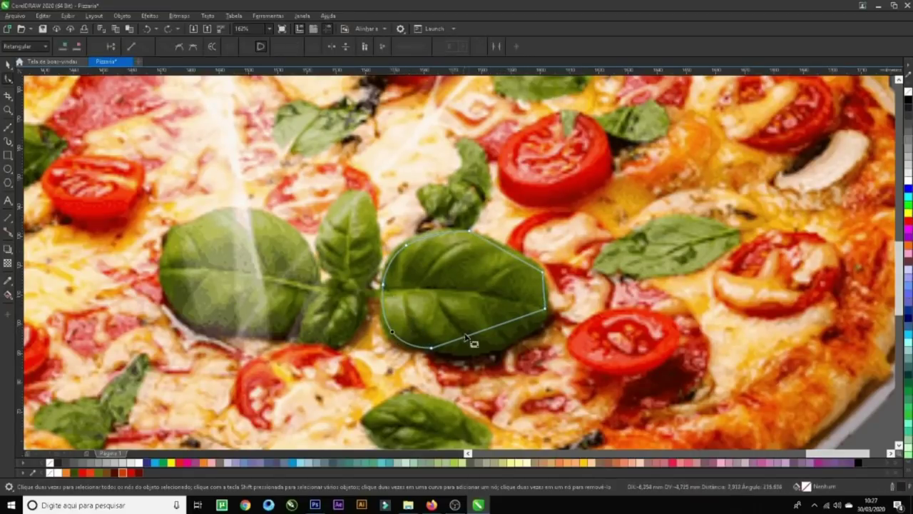
pyautogui.moveTo(466, 336); pyautogui.dragTo(492, 349)
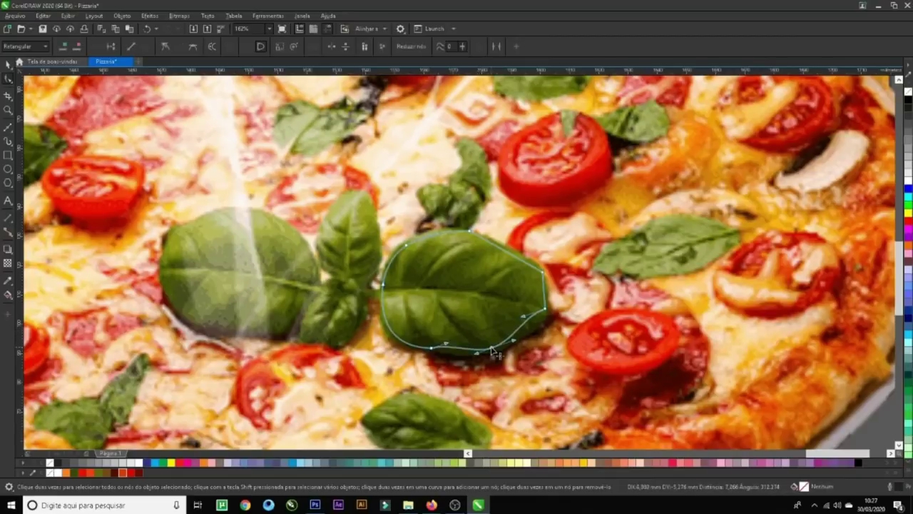
pyautogui.moveTo(546, 297); pyautogui.dragTo(551, 299)
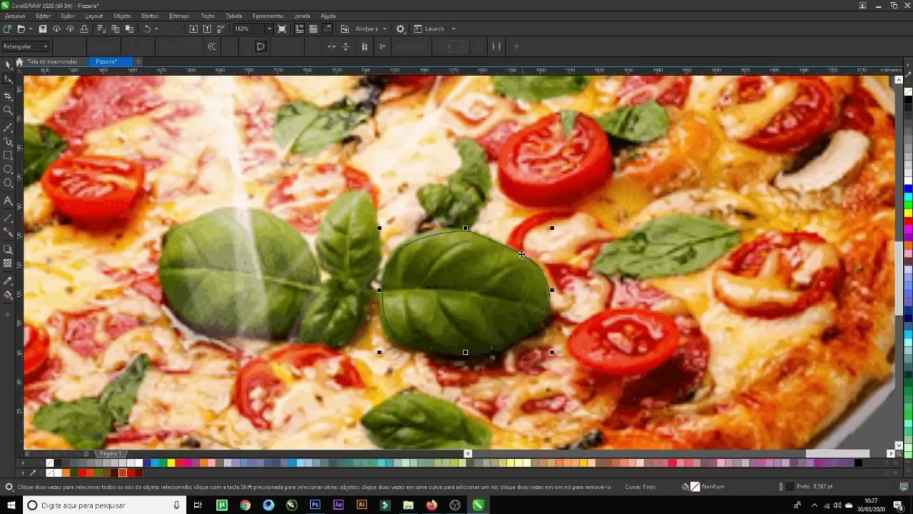
# - PowerClip the pizza copy inside the traced leaf shape and remove the shape's outline
pyautogui.press('space')
pyautogui.rightClick(599, 198)
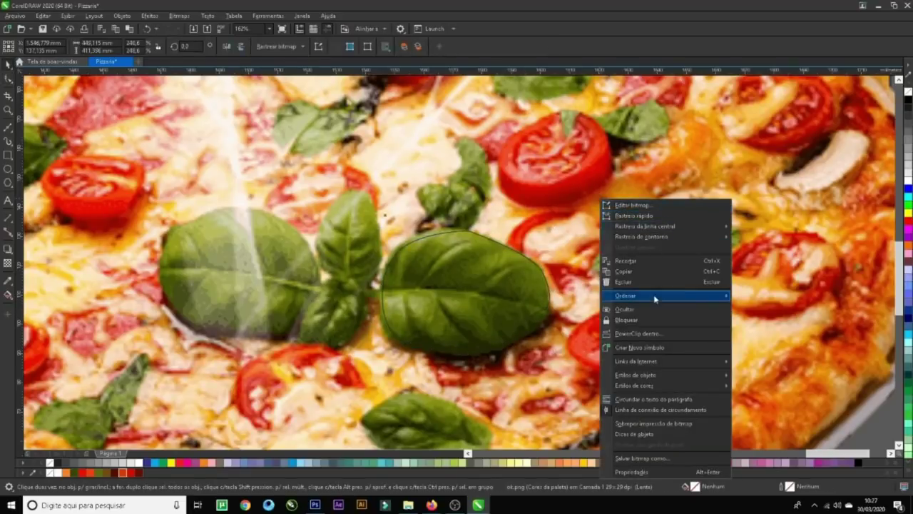
pyautogui.click(637, 334)
pyautogui.click(439, 271)
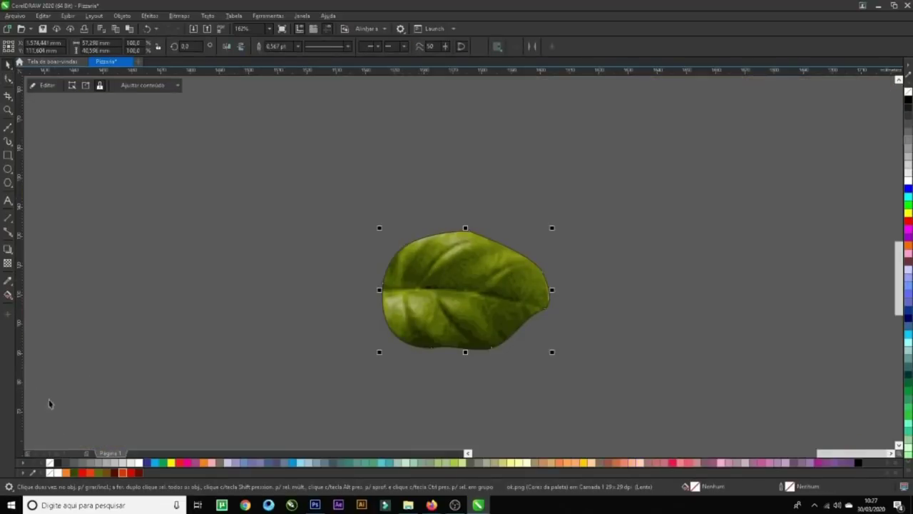
# - Move the leaf cut-out beside the artwork, rotated to about 242°, and place a copy below it
pyautogui.scroll(-5, 520, 285)
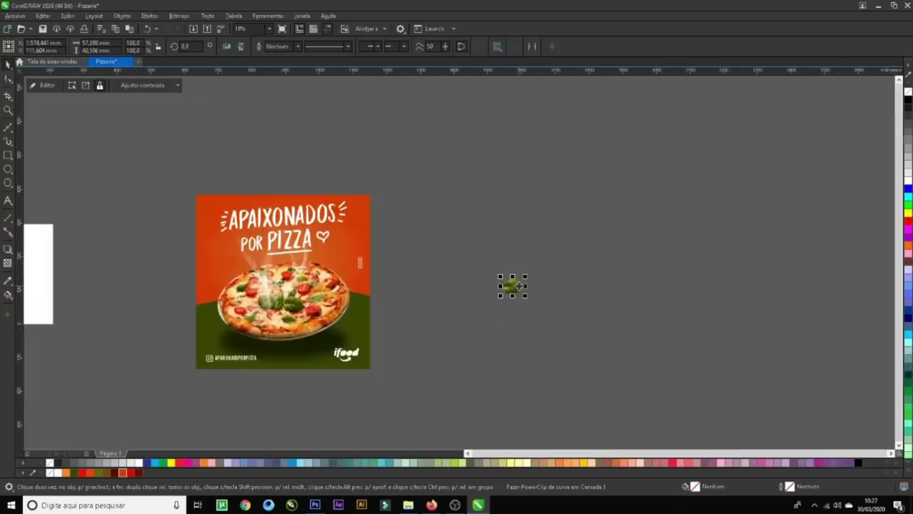
pyautogui.moveTo(194, 174); pyautogui.dragTo(553, 355)
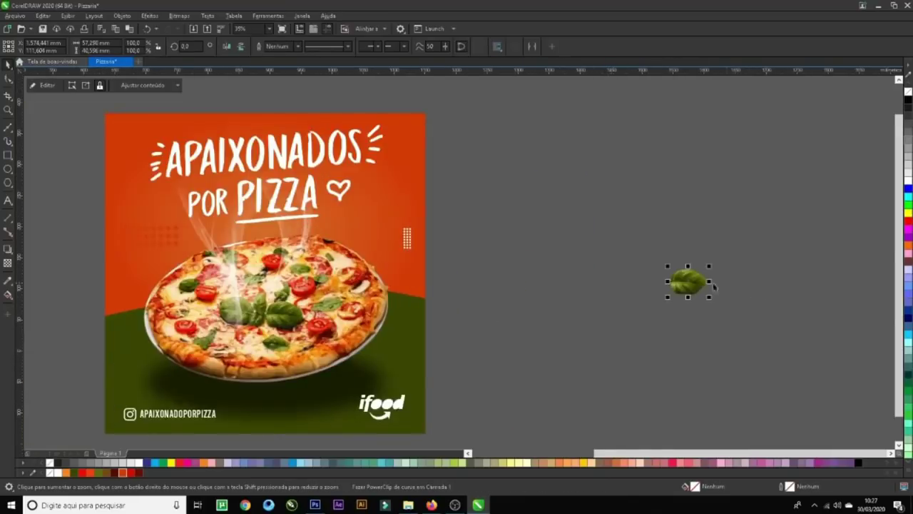
pyautogui.moveTo(487, 218); pyautogui.dragTo(458, 170)
pyautogui.click(464, 178)
pyautogui.moveTo(491, 197); pyautogui.dragTo(421, 202)
pyautogui.moveTo(481, 191); pyautogui.dragTo(487, 258)
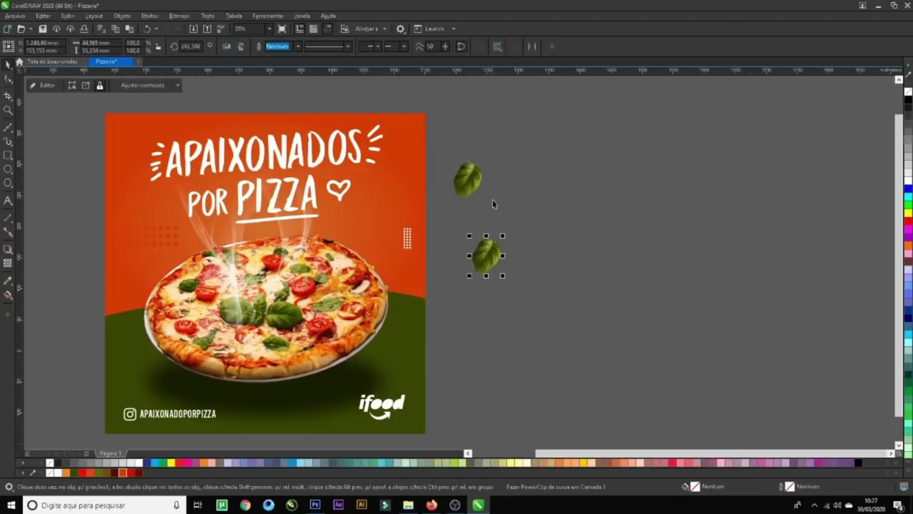
# - Convert the lower leaf to a bitmap, enlarge it to about 137%, and place a copy beside it
pyautogui.click(180, 16)
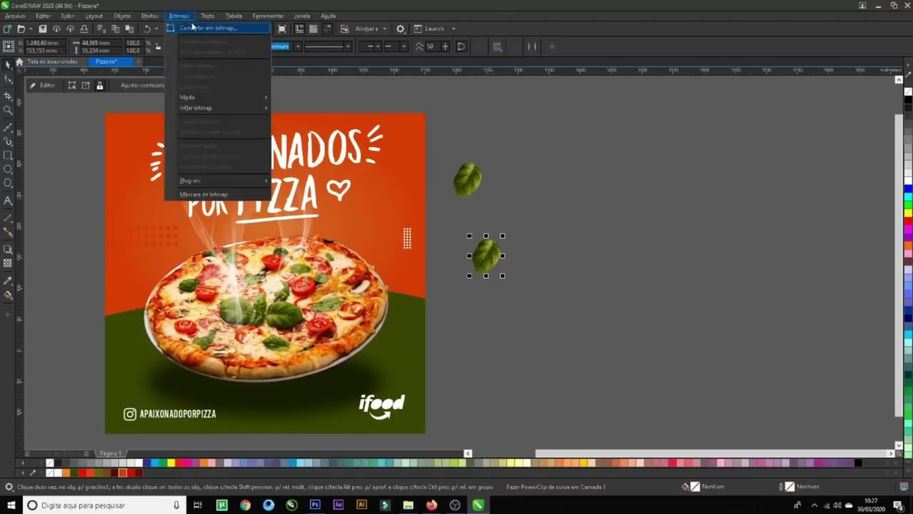
pyautogui.click(195, 29)
pyautogui.click(468, 304)
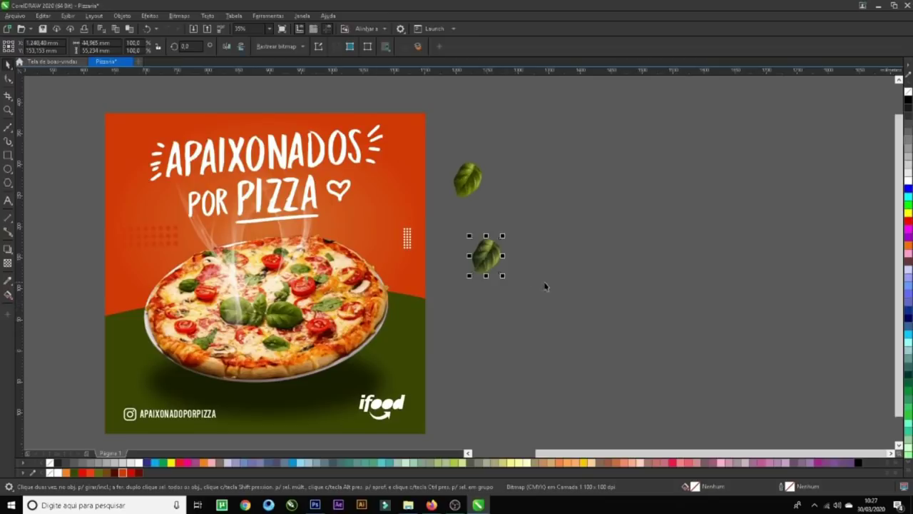
pyautogui.moveTo(504, 236); pyautogui.dragTo(555, 250)
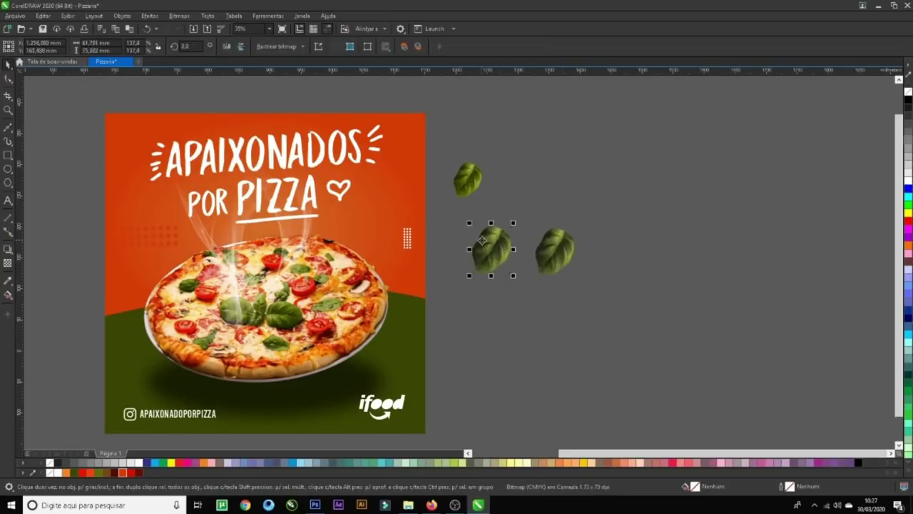
# - Apply a Gaussian blur with a radius of 7 pixels to the enlarged leaf nearest the artwork
pyautogui.click(152, 16)
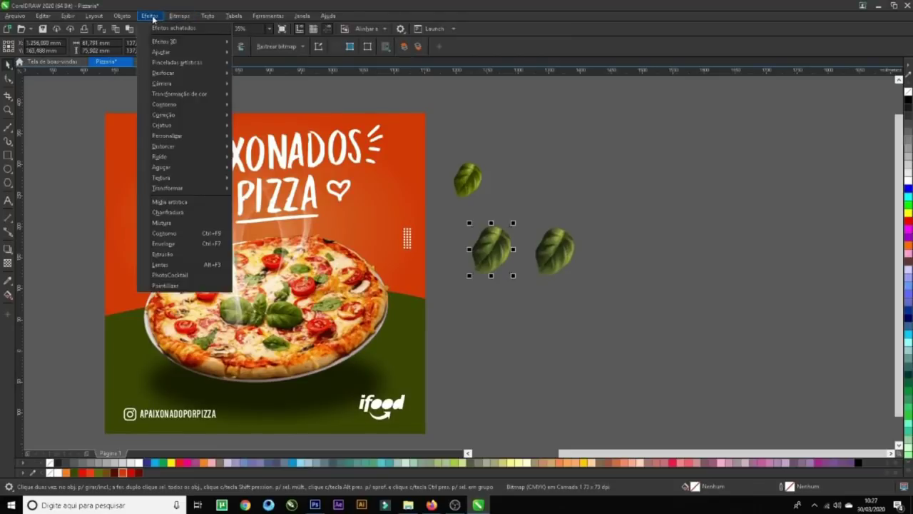
pyautogui.moveTo(177, 74)
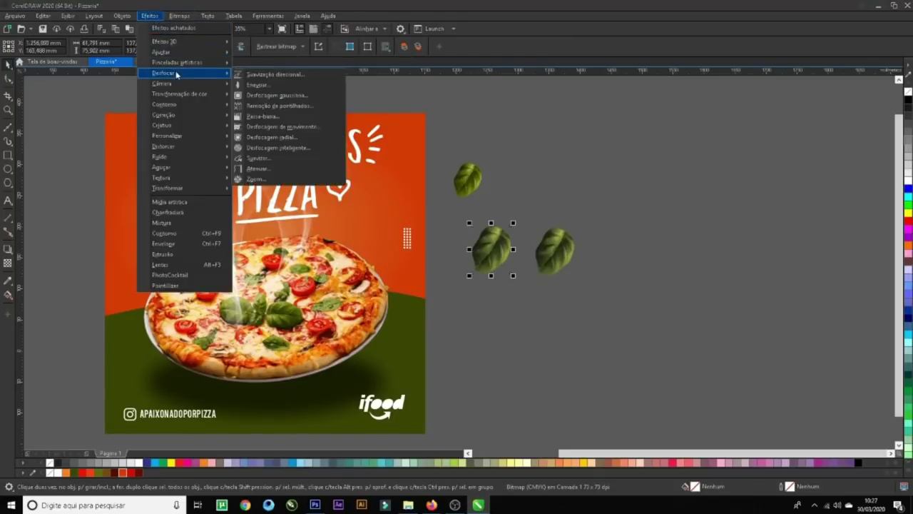
pyautogui.click(284, 95)
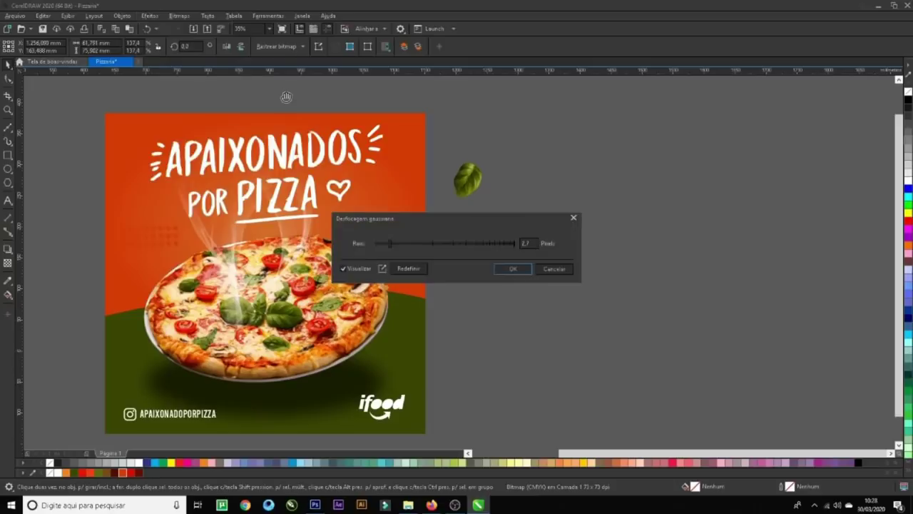
pyautogui.moveTo(526, 217); pyautogui.dragTo(663, 297)
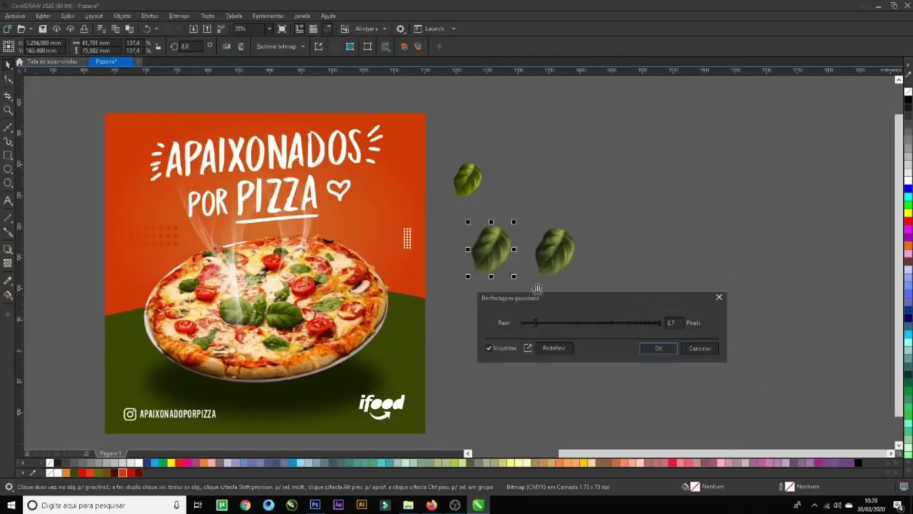
pyautogui.moveTo(536, 323); pyautogui.dragTo(551, 322)
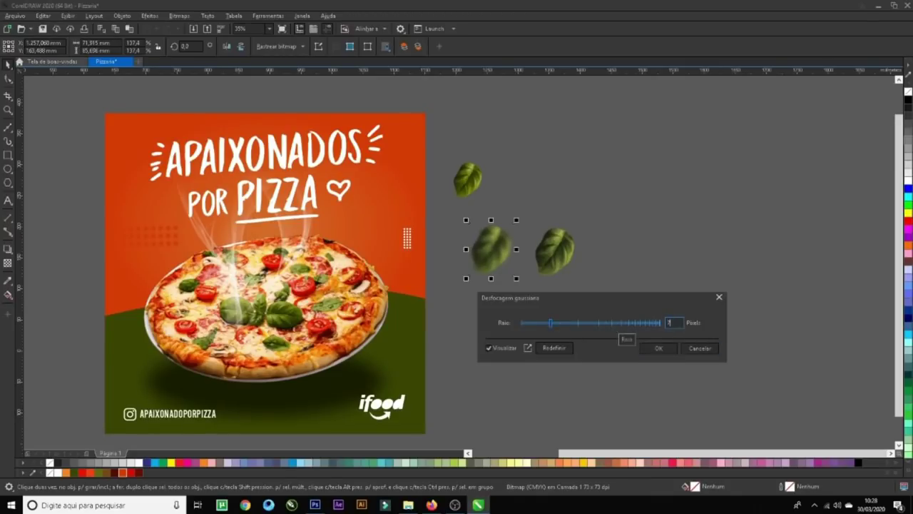
pyautogui.click(659, 348)
# - Move the blurred leaf onto the orange background above the pizza, scaled to about 87% and rotated to about 357°
pyautogui.click(508, 281)
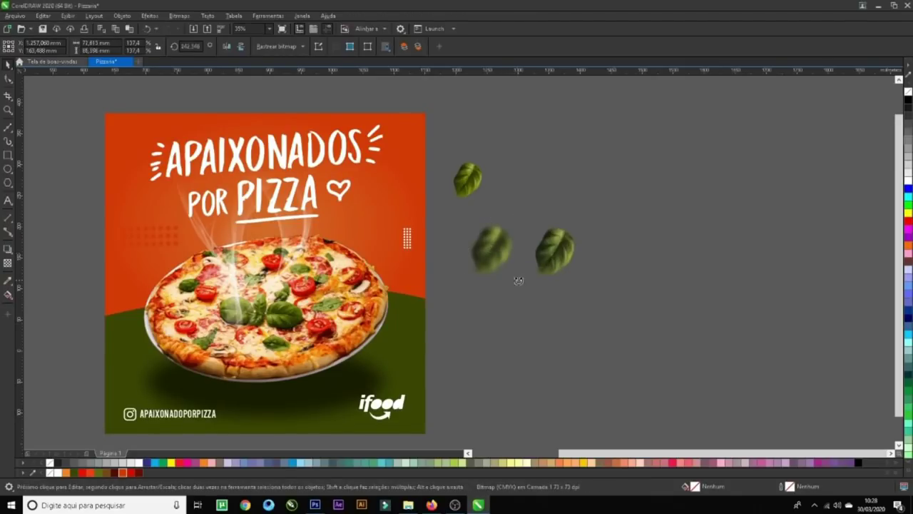
pyautogui.moveTo(518, 280); pyautogui.dragTo(392, 211)
pyautogui.click(500, 252)
pyautogui.click(499, 251)
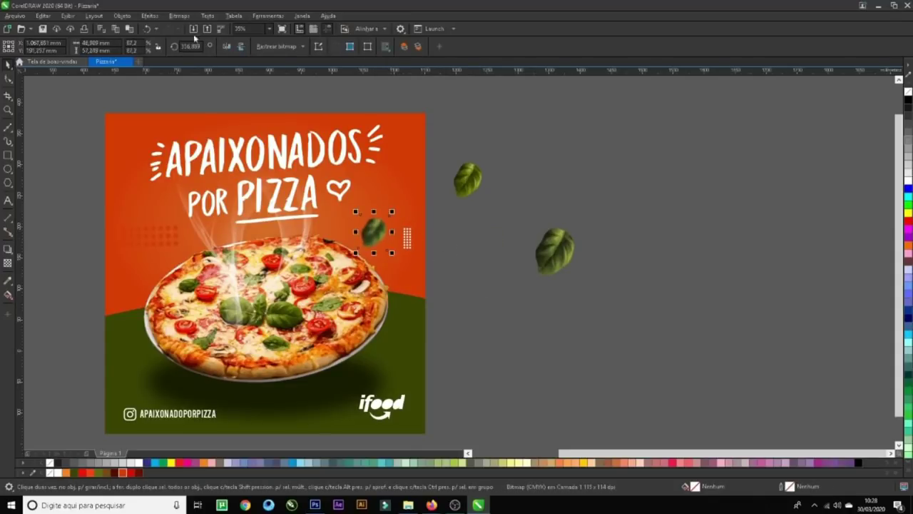
# - Apply another Gaussian blur with a radius of about 11.3 pixels to the leaf on the artwork
pyautogui.click(149, 16)
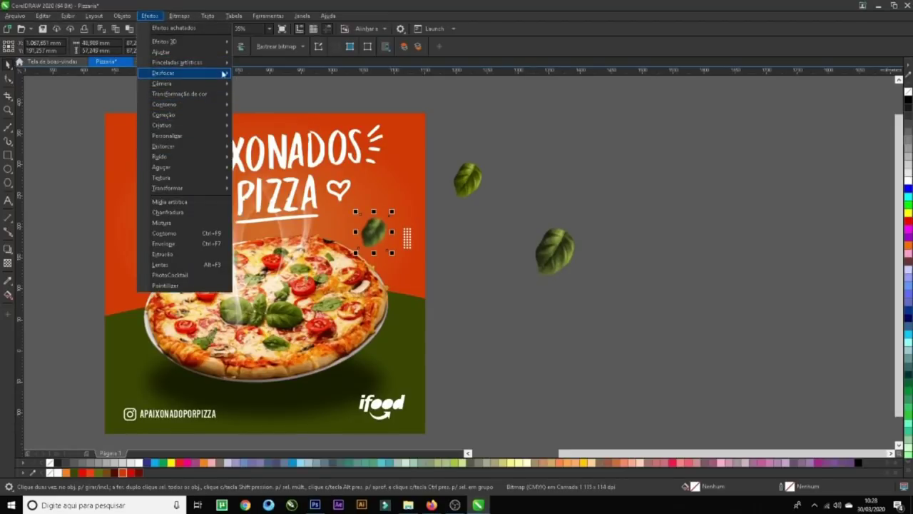
pyautogui.moveTo(222, 73)
pyautogui.click(271, 95)
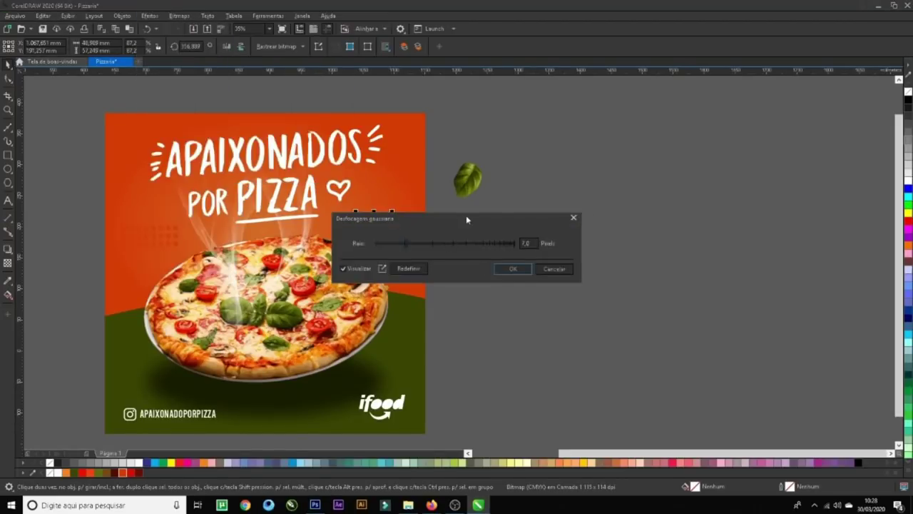
pyautogui.moveTo(466, 219); pyautogui.dragTo(630, 269)
pyautogui.moveTo(582, 294); pyautogui.dragTo(590, 295)
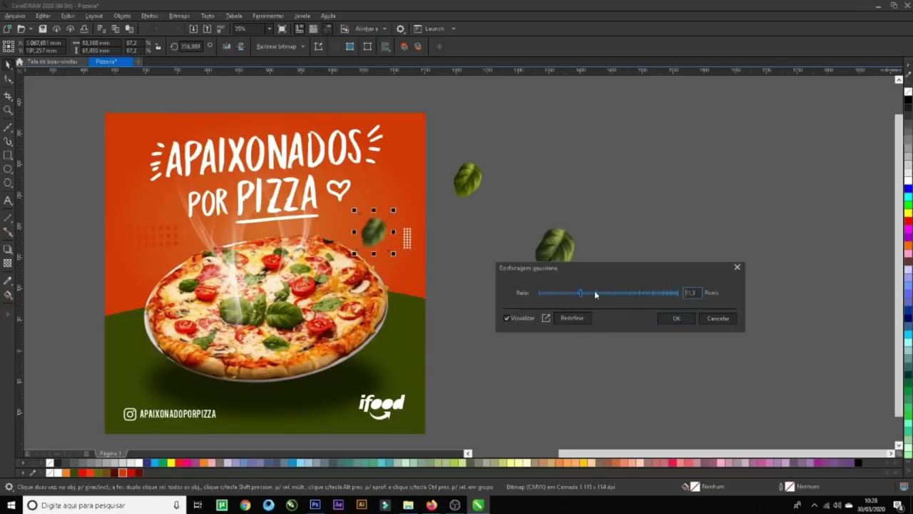
pyautogui.click(674, 318)
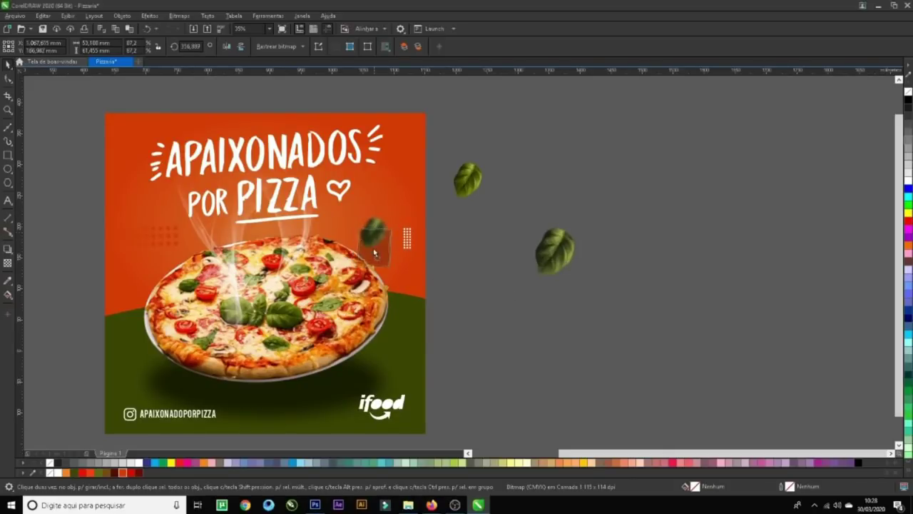
# - Place a rotated copy of the blurred leaf beside the pizza's upper-left edge, scaled to about 45.5%
pyautogui.moveTo(374, 252); pyautogui.dragTo(132, 216)
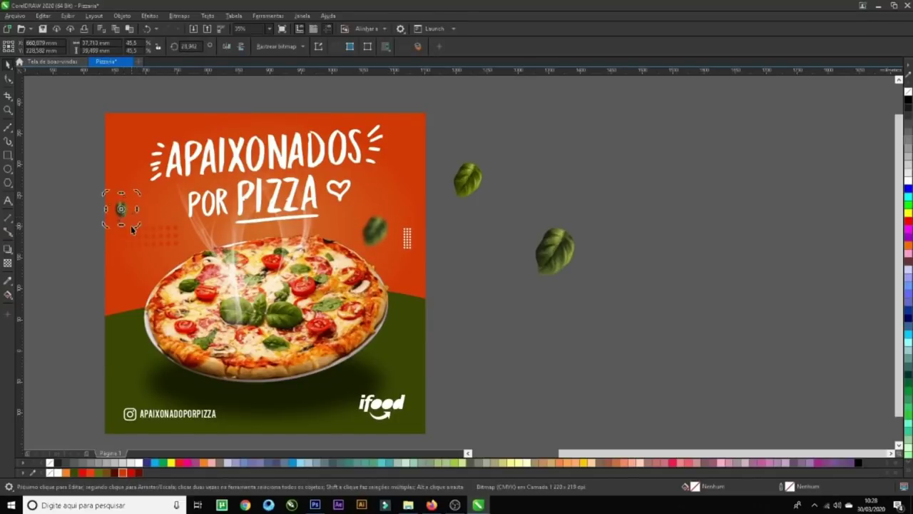
pyautogui.moveTo(137, 216); pyautogui.dragTo(147, 283)
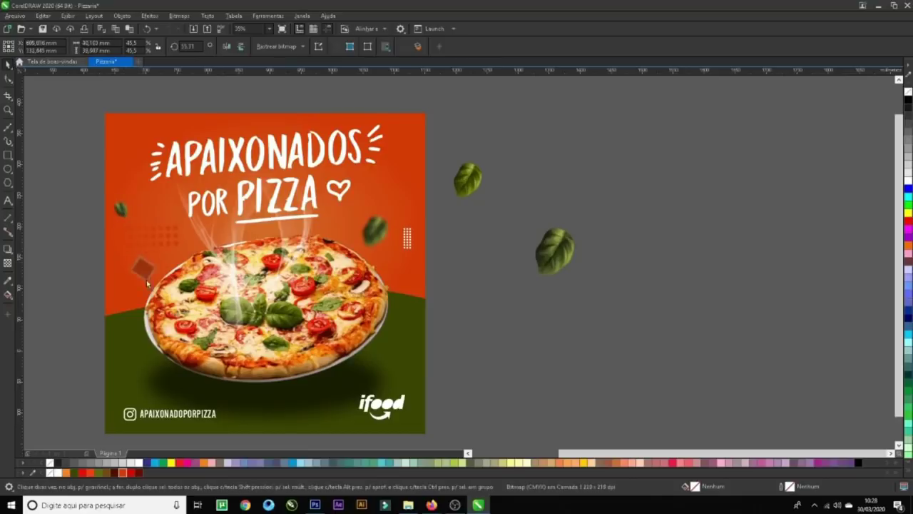
# - Copy the larger blurred leaf to the artwork's upper-left corner and PowerClip it inside the orange background
pyautogui.moveTo(377, 229); pyautogui.dragTo(141, 119)
pyautogui.rightClick(141, 119)
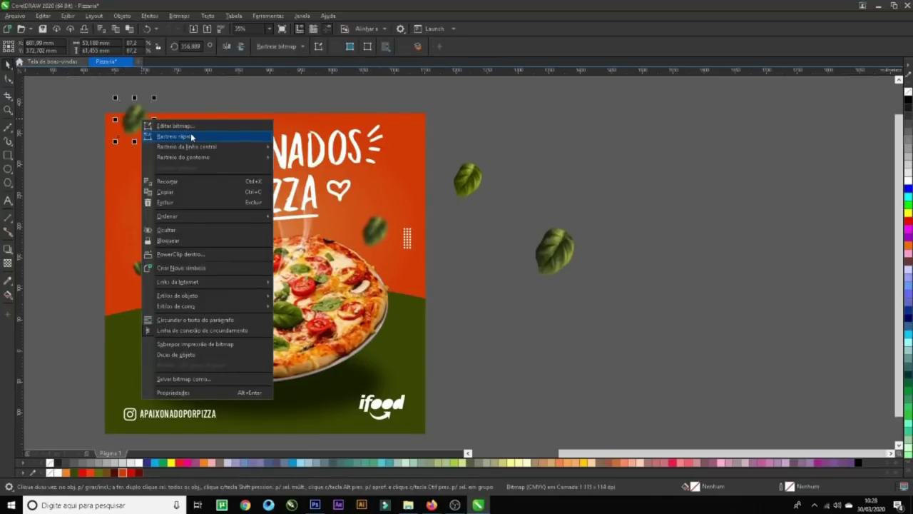
pyautogui.click(201, 255)
pyautogui.click(412, 116)
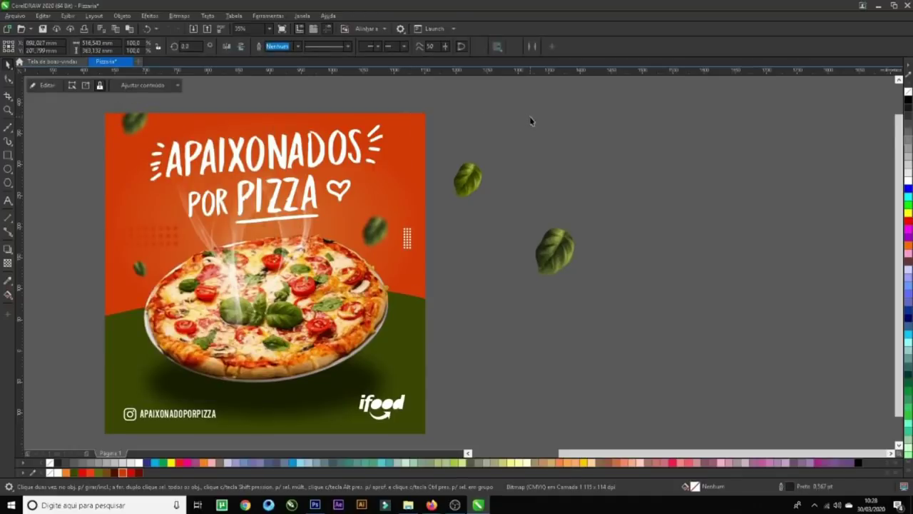
# - Delete the smaller spare leaf outside the artwork
pyautogui.click(541, 200)
pyautogui.click(471, 185)
pyautogui.press('Delete')
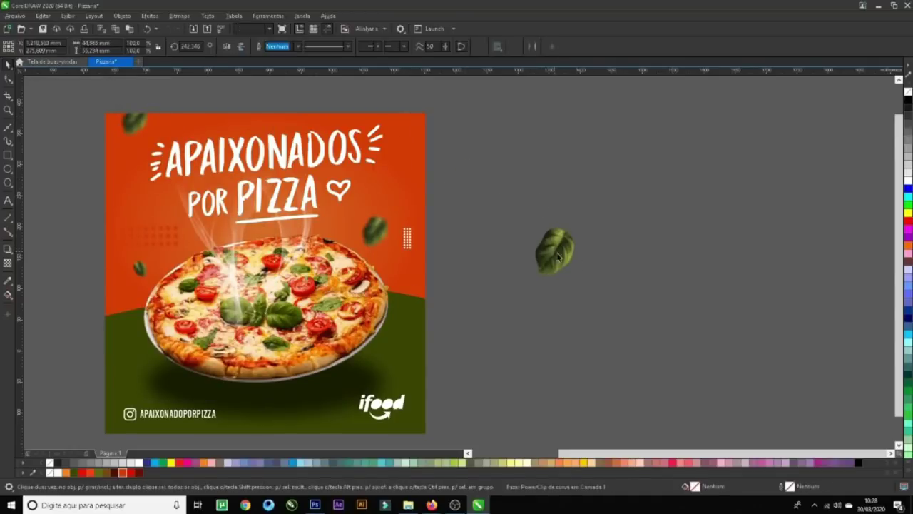
# - Place a leaf copy scaled to about 41% on the artwork's upper-right edge and PowerClip it inside the orange background
pyautogui.click(376, 229)
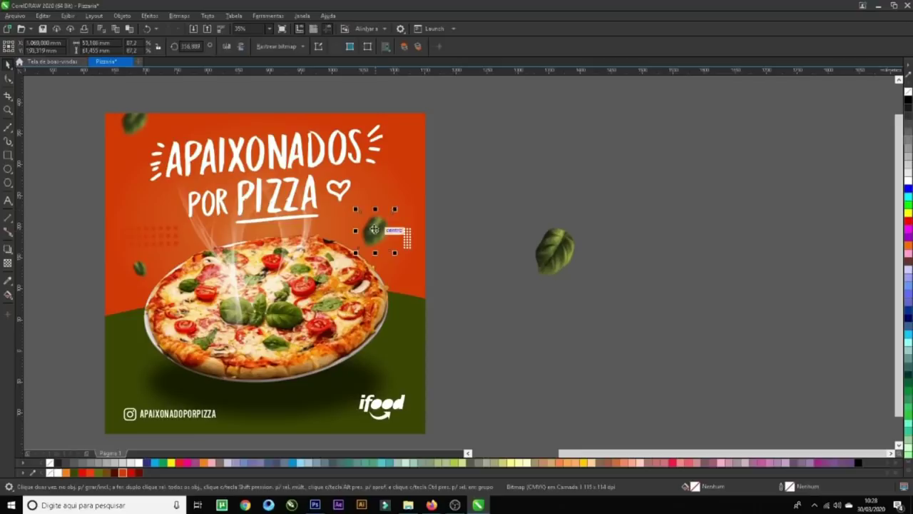
pyautogui.moveTo(374, 229); pyautogui.dragTo(425, 133)
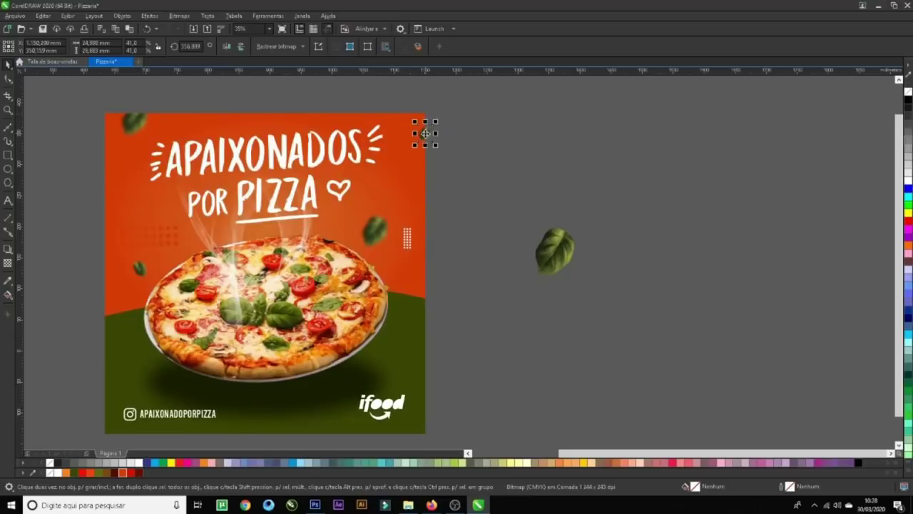
pyautogui.rightClick(425, 133)
pyautogui.click(469, 267)
pyautogui.click(460, 241)
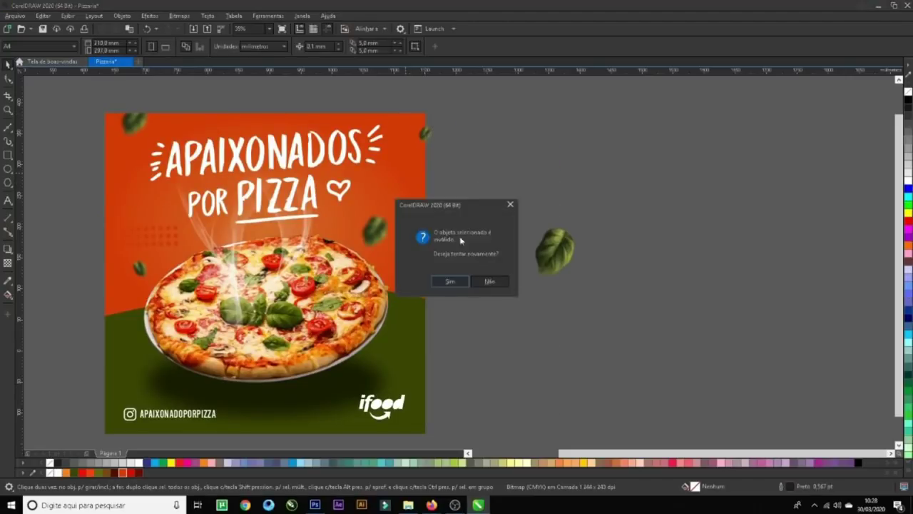
pyautogui.click(460, 284)
pyautogui.click(353, 114)
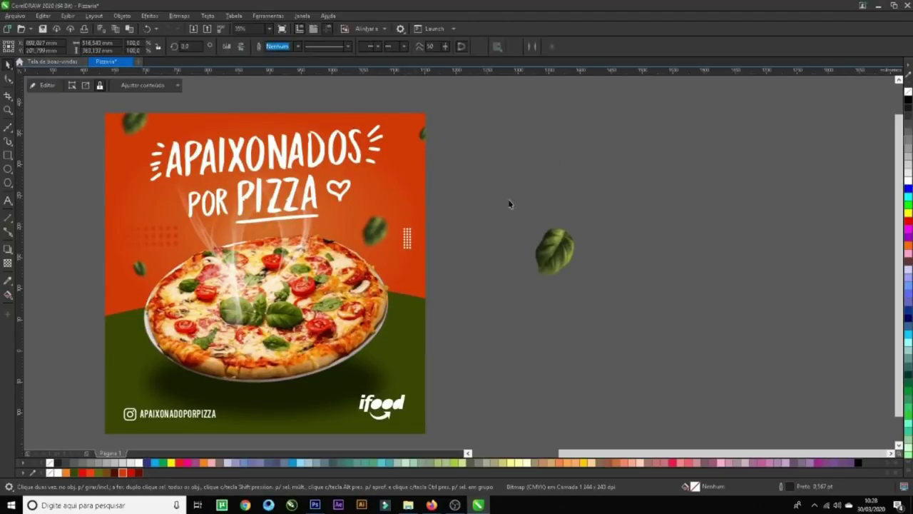
# - Remove the small leaf at the artwork's upper-right edge from the PowerClip and delete the remaining spare leaf outside
pyautogui.doubleClick(431, 129)
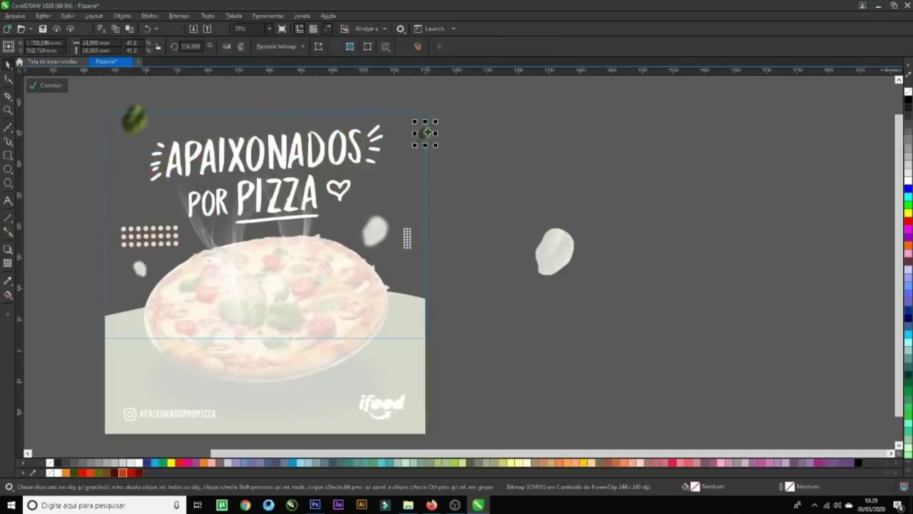
pyautogui.keyDown('ctrl'); pyautogui.click(483, 158); pyautogui.keyUp('ctrl')
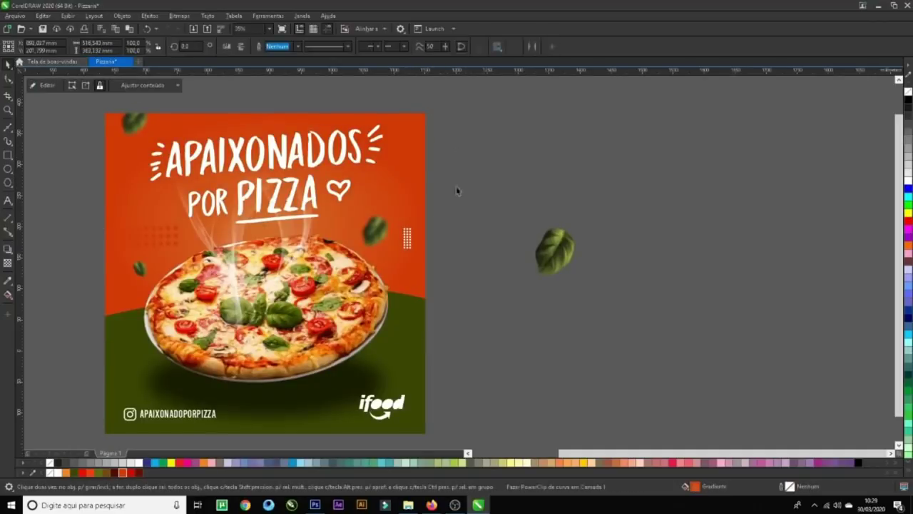
pyautogui.click(542, 254)
pyautogui.press('Delete')
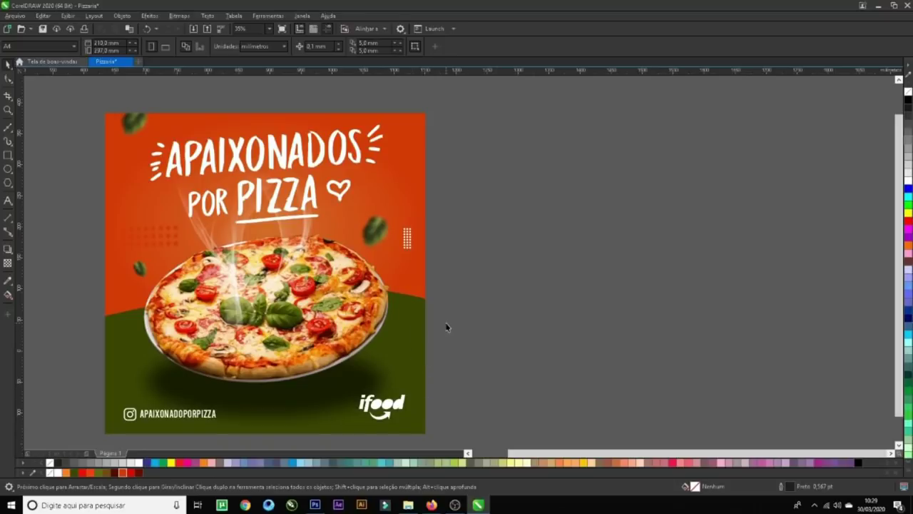
pyautogui.scroll(-2, 447, 327)
pyautogui.press('z')
pyautogui.moveTo(203, 171); pyautogui.dragTo(655, 410)
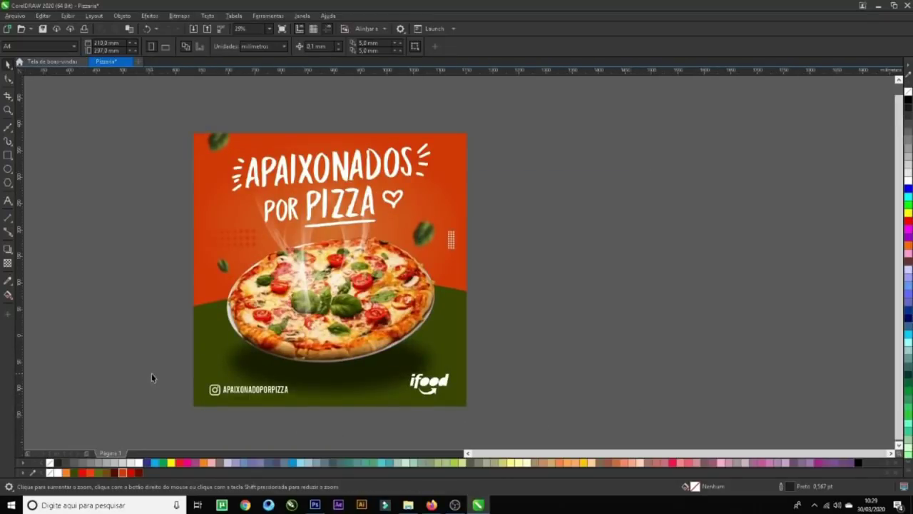
pyautogui.press('space')
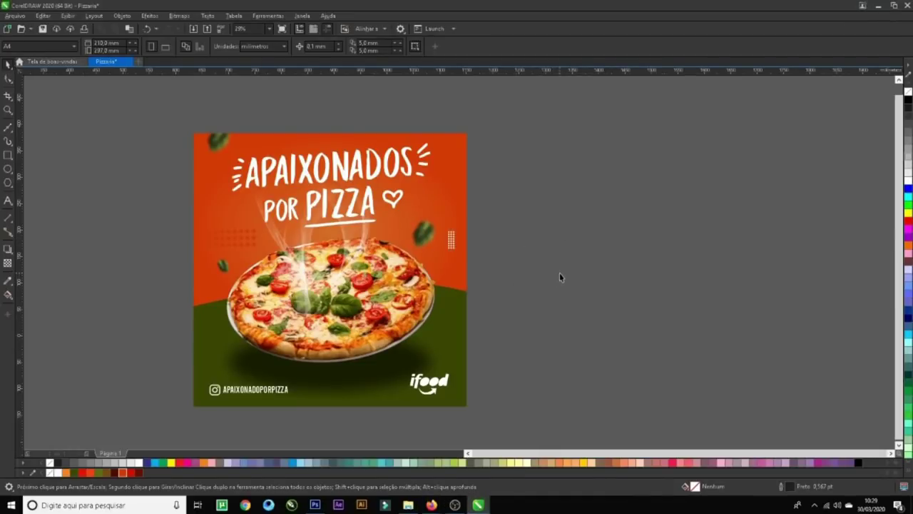
# - Draw a vertical rectangle beside the square advert and set its size to 1080 × 1920 mm
pyautogui.scroll(-2, 559, 276)
pyautogui.press('z')
pyautogui.moveTo(320, 122); pyautogui.dragTo(805, 381)
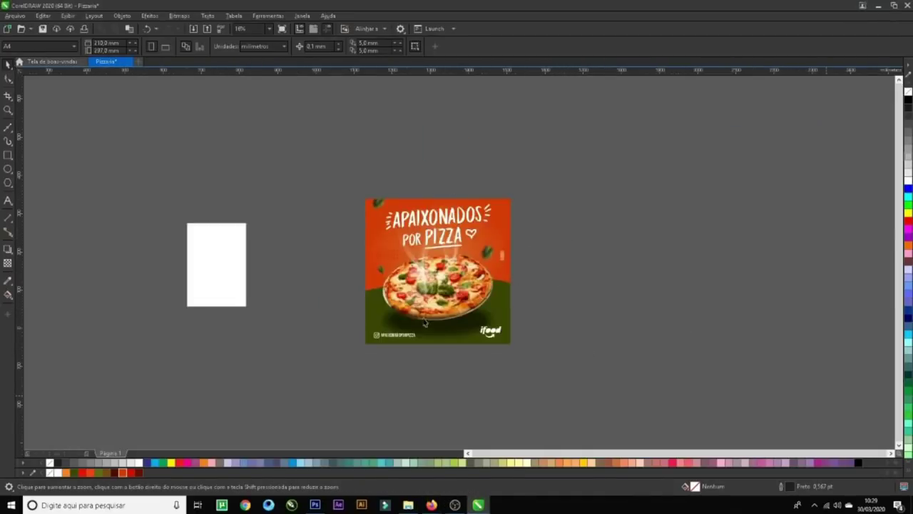
pyautogui.click(424, 323)
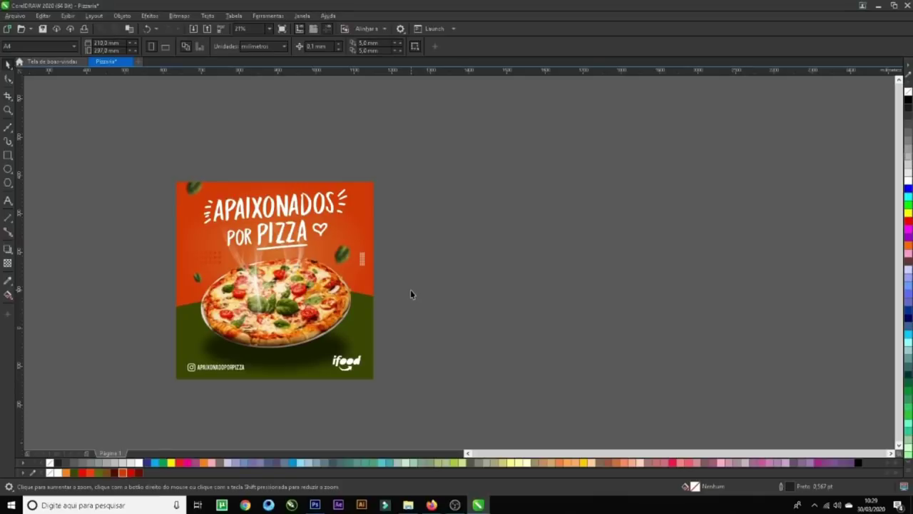
pyautogui.click(8, 155)
pyautogui.moveTo(438, 127); pyautogui.dragTo(538, 370)
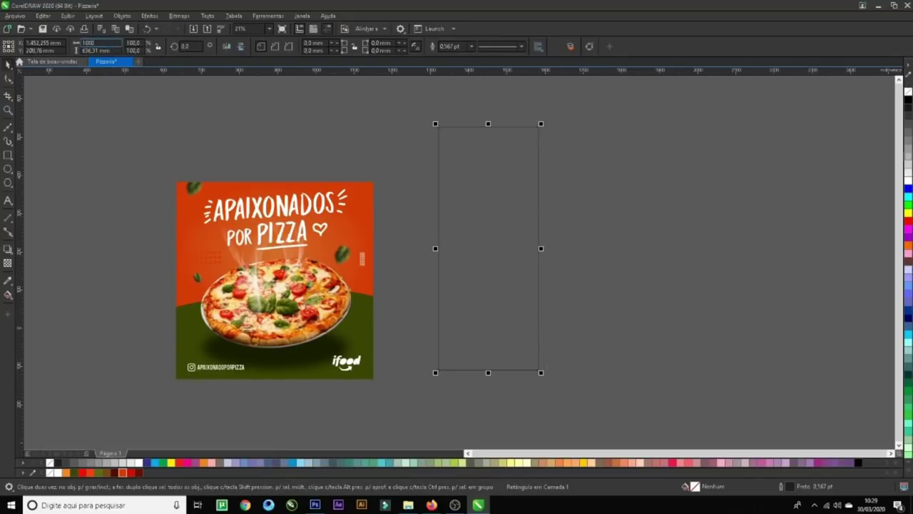
pyautogui.press('Tab')
pyautogui.write('1920')
pyautogui.press('Return')
# - Scale the vertical rectangle down proportionally to about 571 × 1016 mm and position it just beside the square advert
pyautogui.scroll(-2, 442, 194)
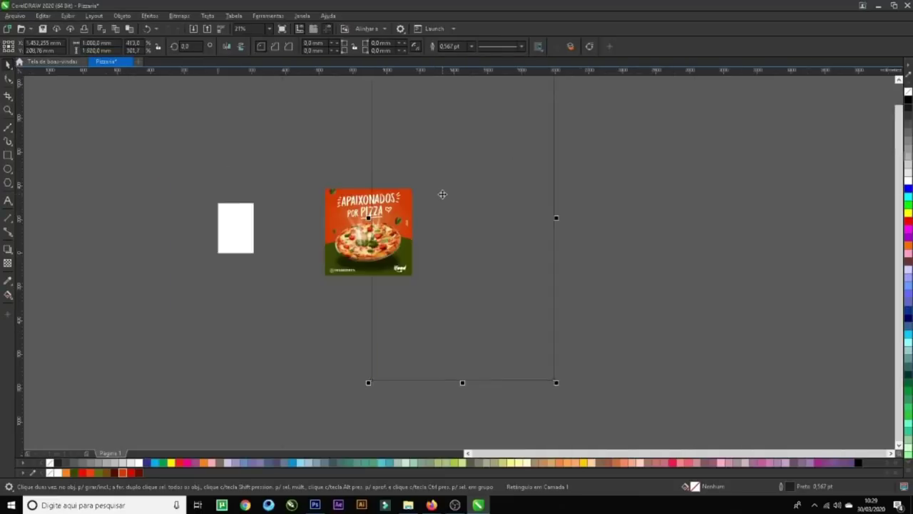
pyautogui.moveTo(471, 179); pyautogui.dragTo(530, 214)
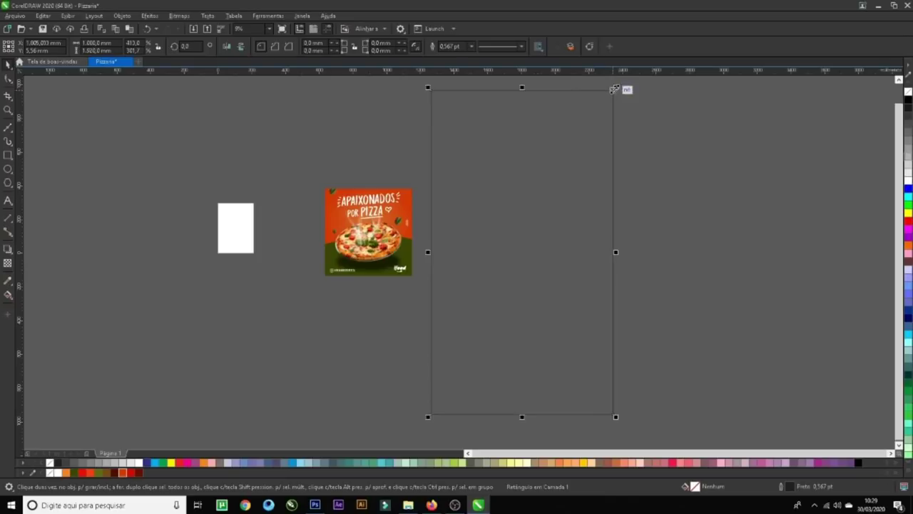
pyautogui.moveTo(615, 89); pyautogui.dragTo(574, 113)
pyautogui.moveTo(507, 255); pyautogui.dragTo(464, 241)
# - Duplicate the whole square advert onto the empty area on the far side of the vertical rectangle
pyautogui.press('z')
pyautogui.moveTo(312, 123); pyautogui.dragTo(647, 344)
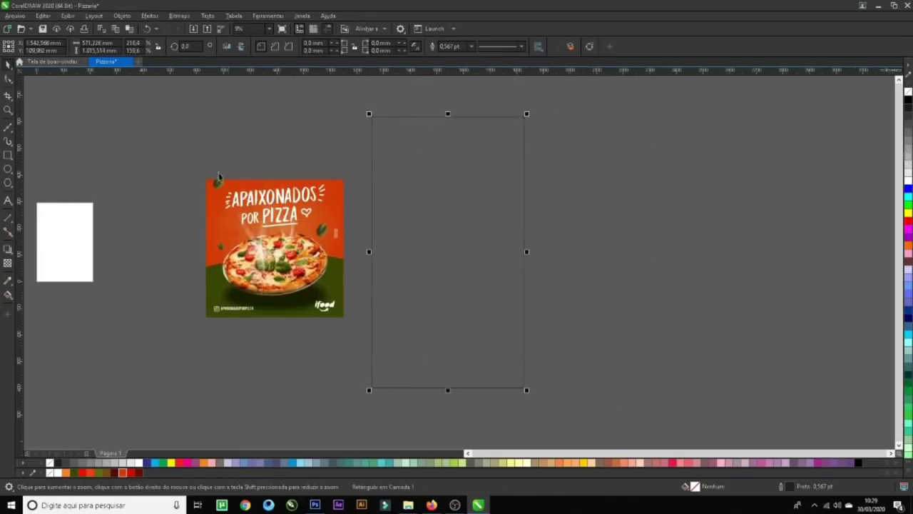
pyautogui.press('space')
pyautogui.moveTo(173, 157); pyautogui.dragTo(364, 354)
pyautogui.moveTo(256, 237); pyautogui.dragTo(596, 239)
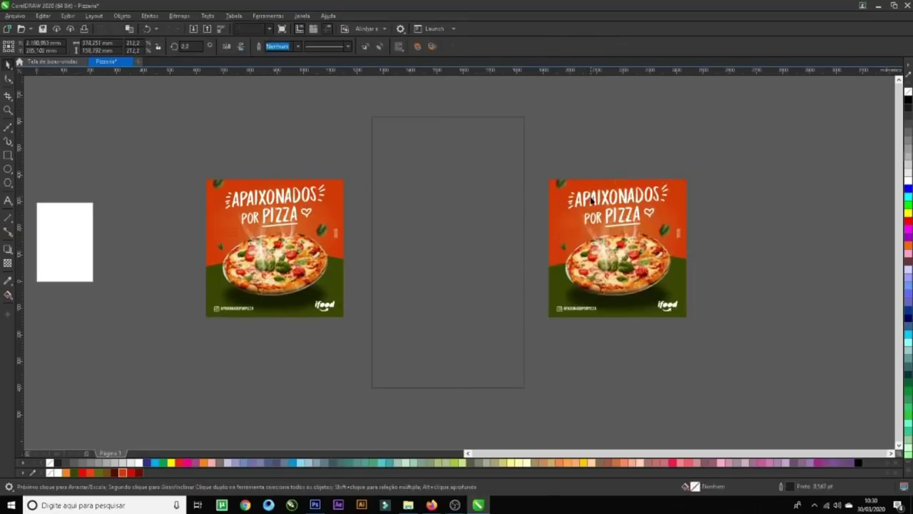
# - Move the lettering, the steaming pizza and the two loose blurred leaves off the copied advert's background
pyautogui.moveTo(591, 201); pyautogui.dragTo(596, 133)
pyautogui.moveTo(633, 259); pyautogui.dragTo(793, 278)
pyautogui.click(664, 232)
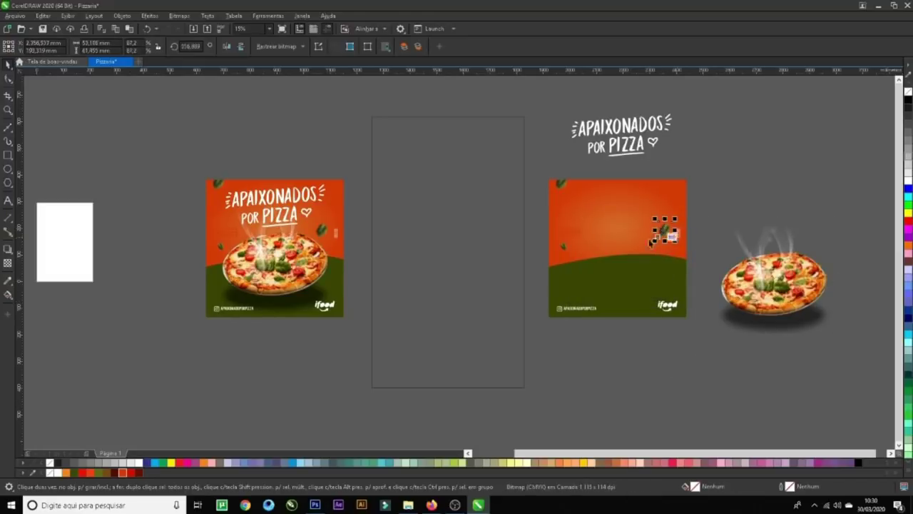
pyautogui.keyDown('shift'); pyautogui.click(564, 252); pyautogui.keyUp('shift')
pyautogui.moveTo(564, 252); pyautogui.dragTo(714, 159)
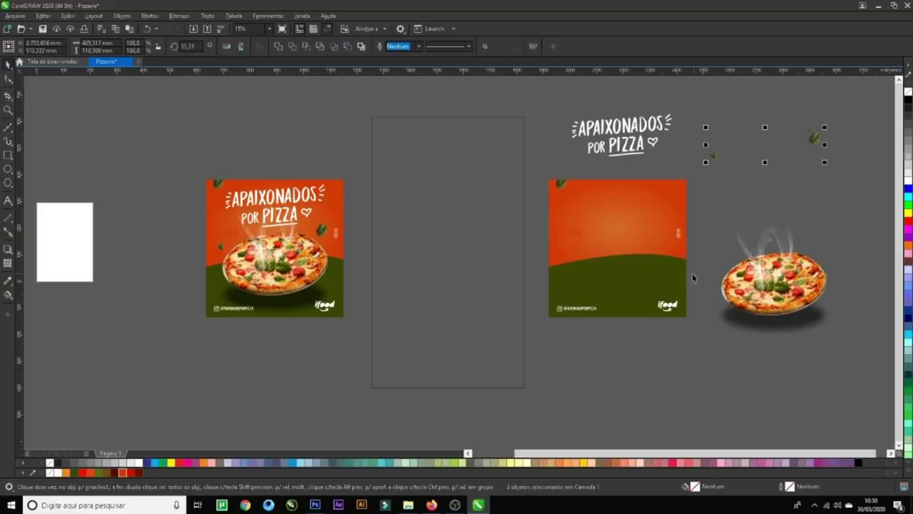
# - Move the dot grids, the Instagram handle and the iFood logo below the copied advert
pyautogui.moveTo(531, 215); pyautogui.dragTo(532, 212)
pyautogui.moveTo(592, 229); pyautogui.dragTo(688, 360)
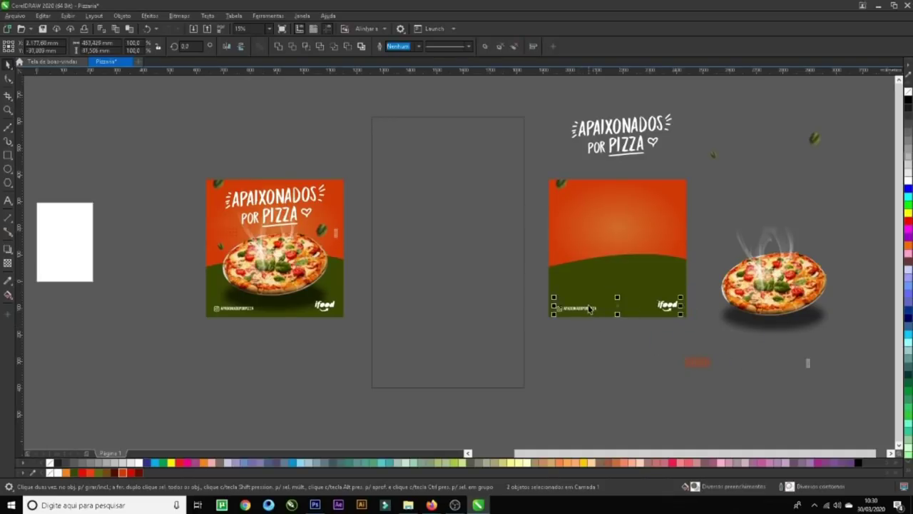
pyautogui.click(556, 307)
pyautogui.moveTo(696, 335); pyautogui.dragTo(613, 387)
# - Move the green hill to the base of the vertical rectangle, scale it to the full width and stretch it taller
pyautogui.click(598, 306)
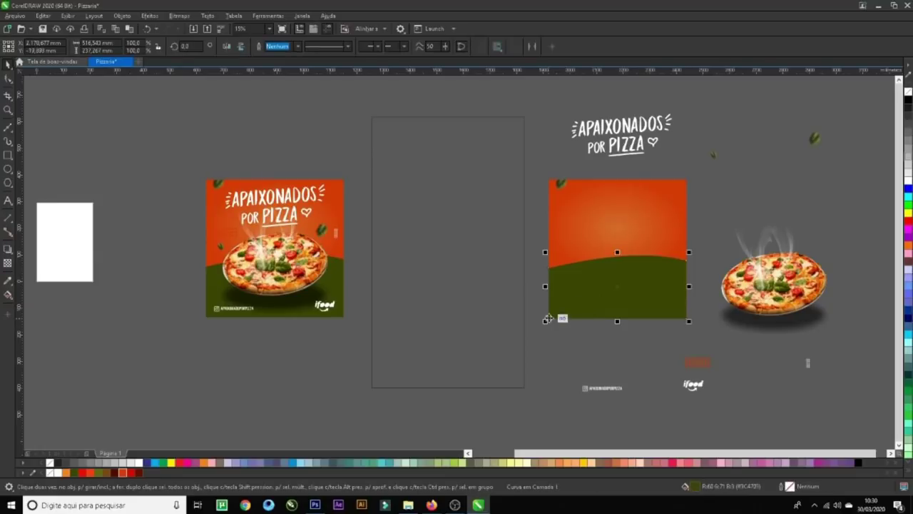
pyautogui.moveTo(547, 319); pyautogui.dragTo(390, 381)
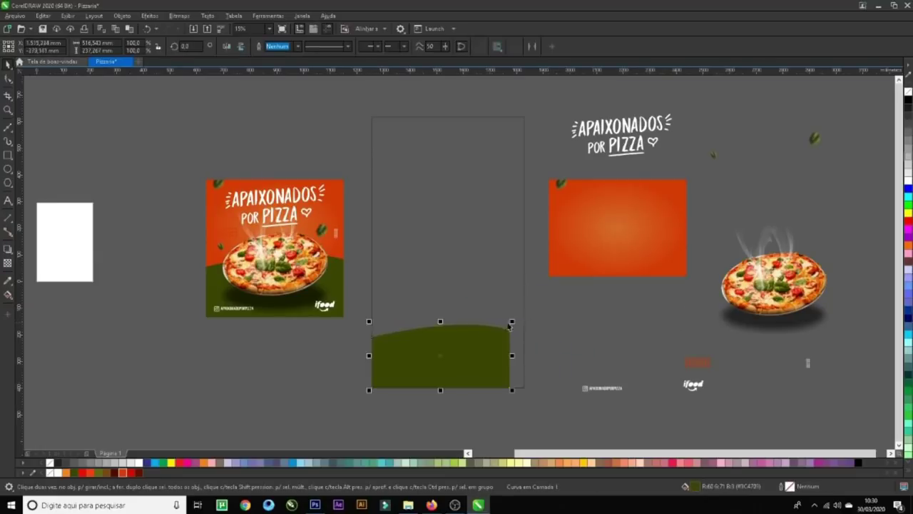
pyautogui.moveTo(509, 321); pyautogui.dragTo(526, 314)
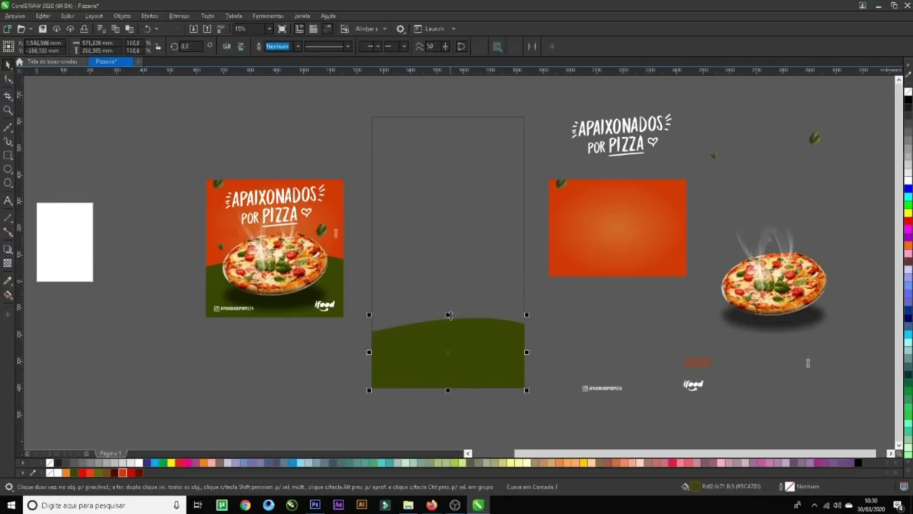
pyautogui.moveTo(447, 315); pyautogui.dragTo(447, 270)
pyautogui.click(571, 228)
pyautogui.moveTo(572, 228); pyautogui.dragTo(457, 185)
pyautogui.click(489, 263)
# - Extract the leaf from the copied orange background's PowerClip, move the background away from it and turn the frame back into an ordinary shape
pyautogui.click(557, 199)
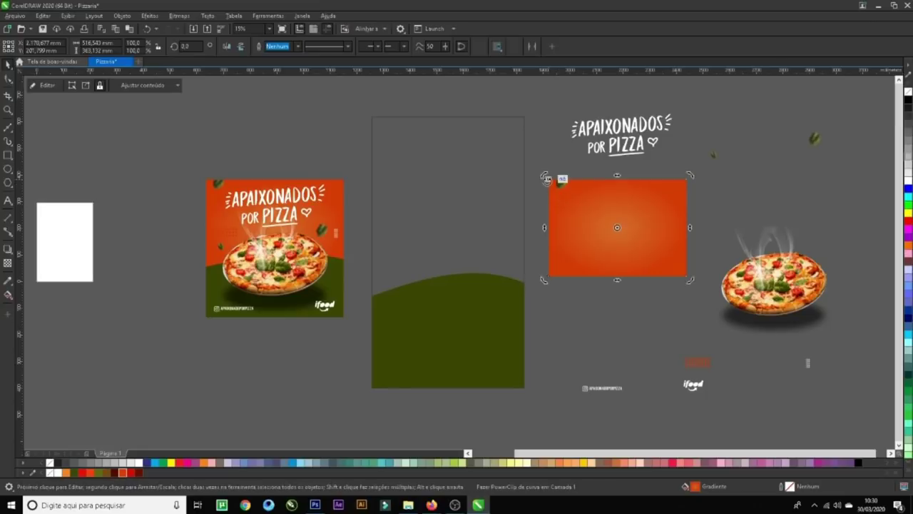
pyautogui.rightClick(575, 199)
pyautogui.click(592, 212)
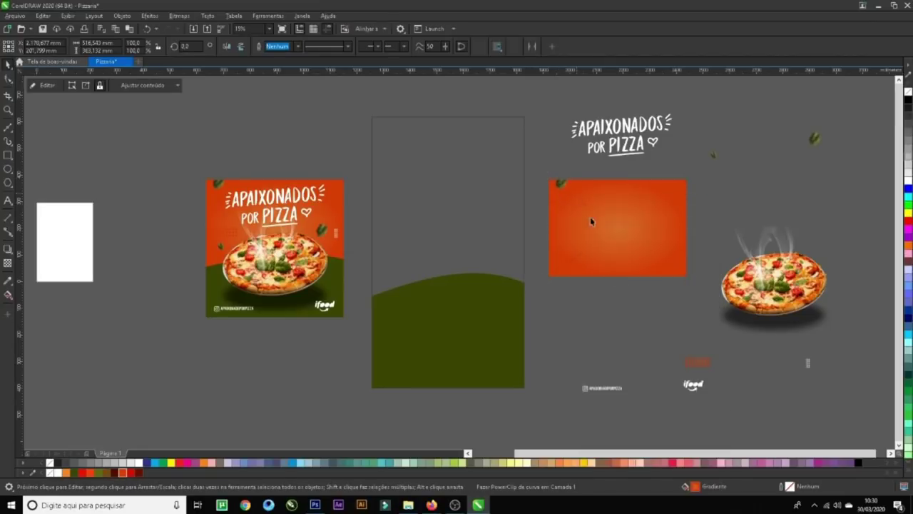
pyautogui.moveTo(587, 241); pyautogui.dragTo(582, 325)
pyautogui.rightClick(592, 301)
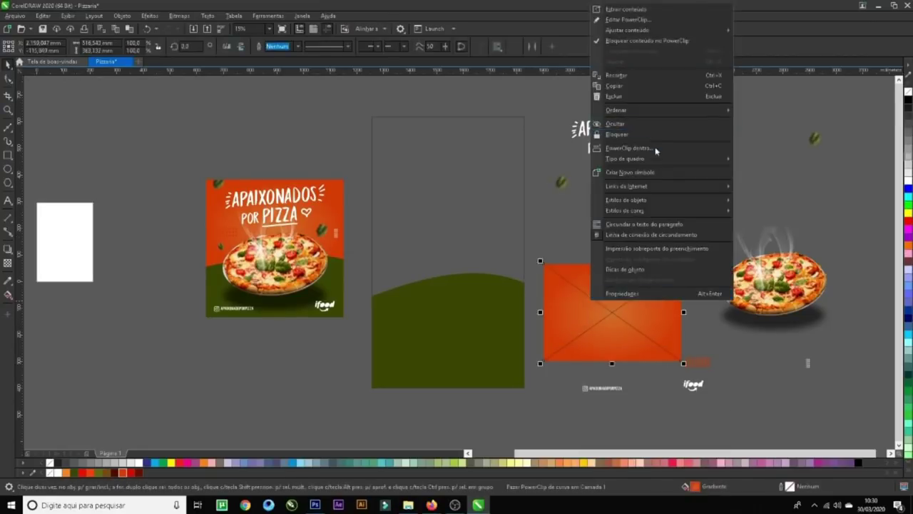
pyautogui.moveTo(657, 165)
pyautogui.click(778, 185)
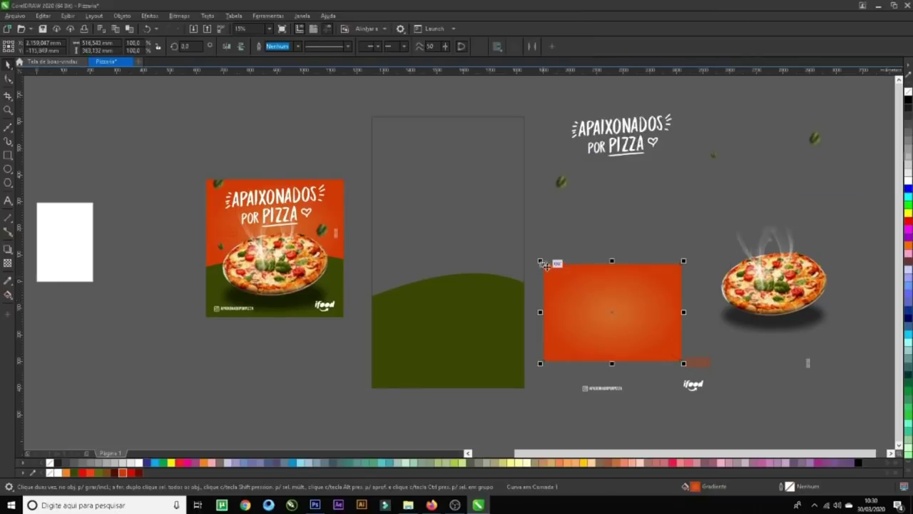
# - Align the orange background to the vertical rectangle's top and stretch it behind the hill to about 571 × 793 mm
pyautogui.moveTo(545, 264); pyautogui.dragTo(372, 116)
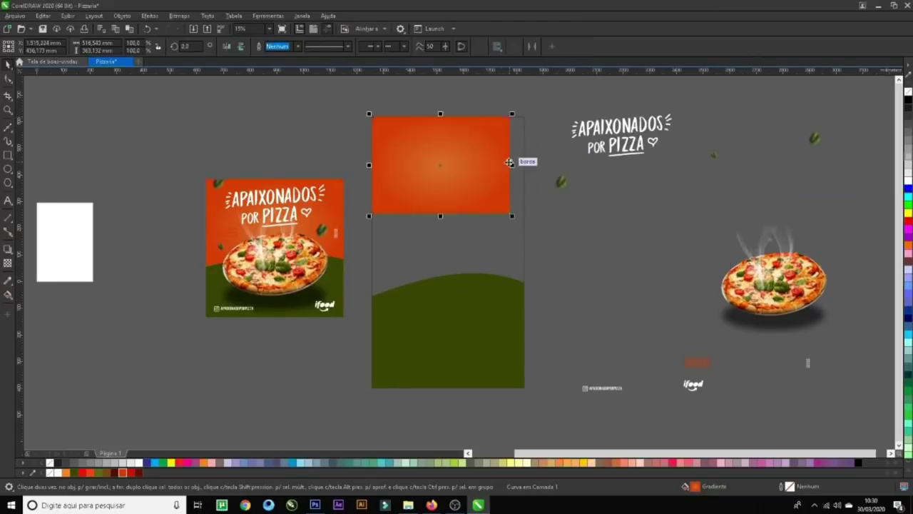
pyautogui.moveTo(512, 165); pyautogui.dragTo(526, 164)
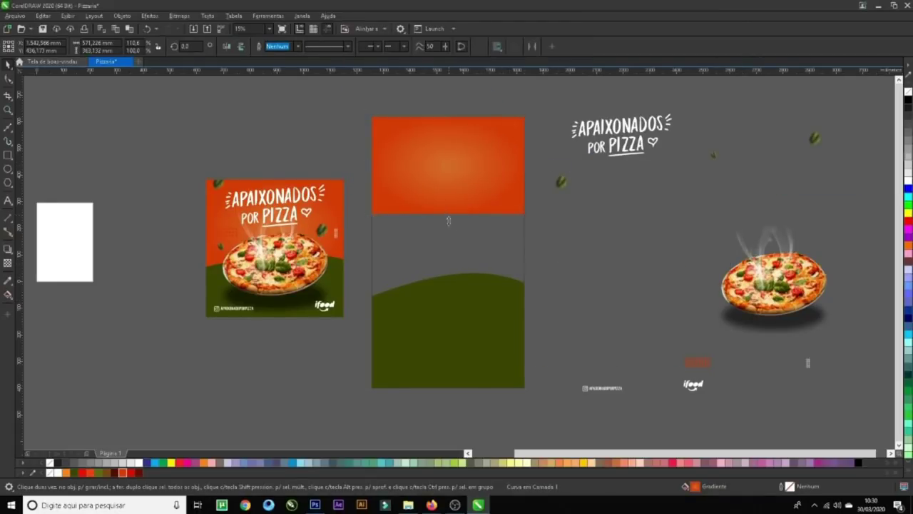
pyautogui.moveTo(448, 217); pyautogui.dragTo(461, 332)
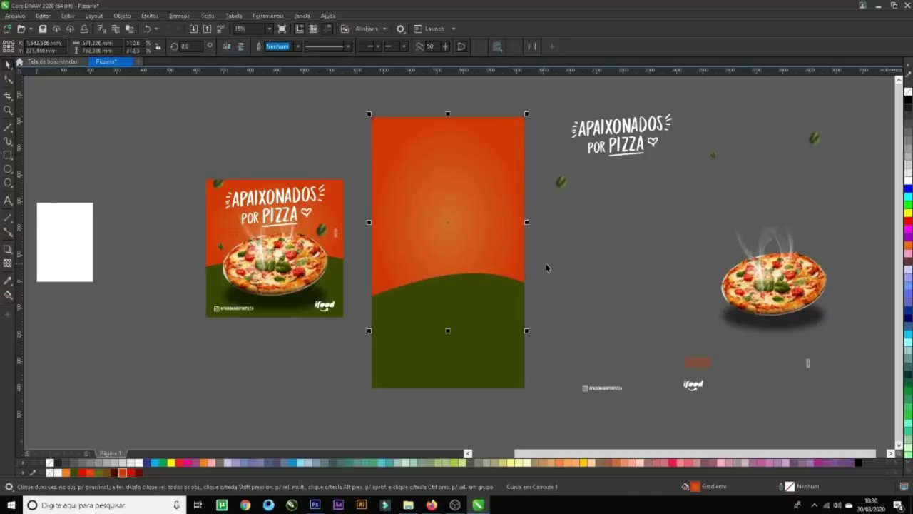
pyautogui.moveTo(536, 409); pyautogui.dragTo(364, 97)
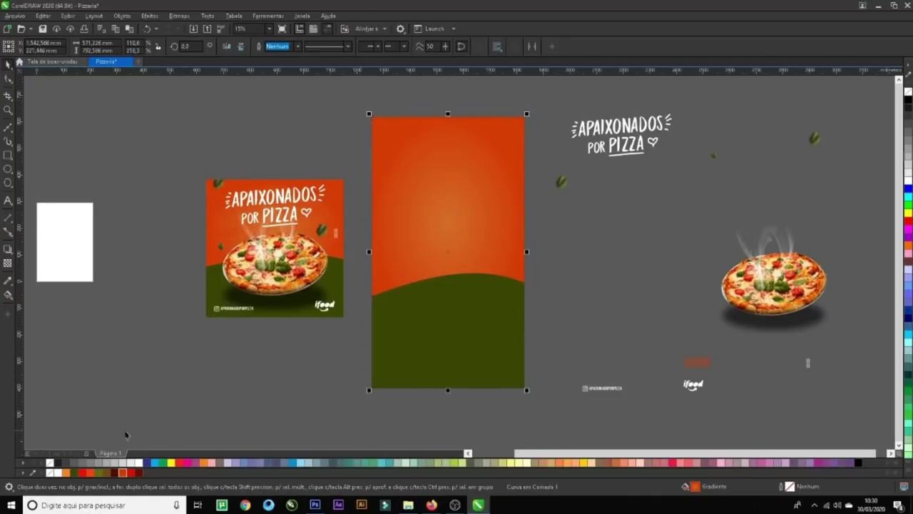
# - Place the pizza with its shadow on the vertical layout, enlarge it to about 535 × 490 mm and stretch the hill higher behind it
pyautogui.press('Delete')
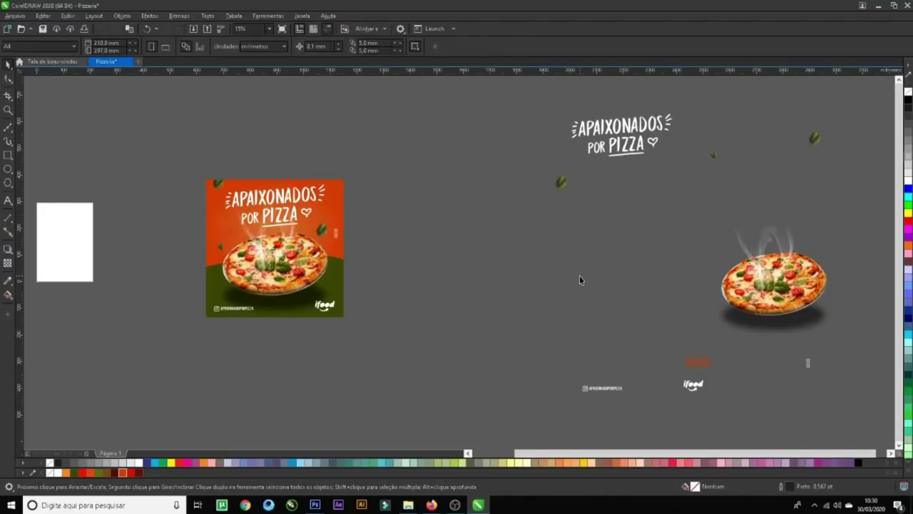
pyautogui.hotkey('ctrl', 'z')
pyautogui.moveTo(582, 277); pyautogui.dragTo(436, 281)
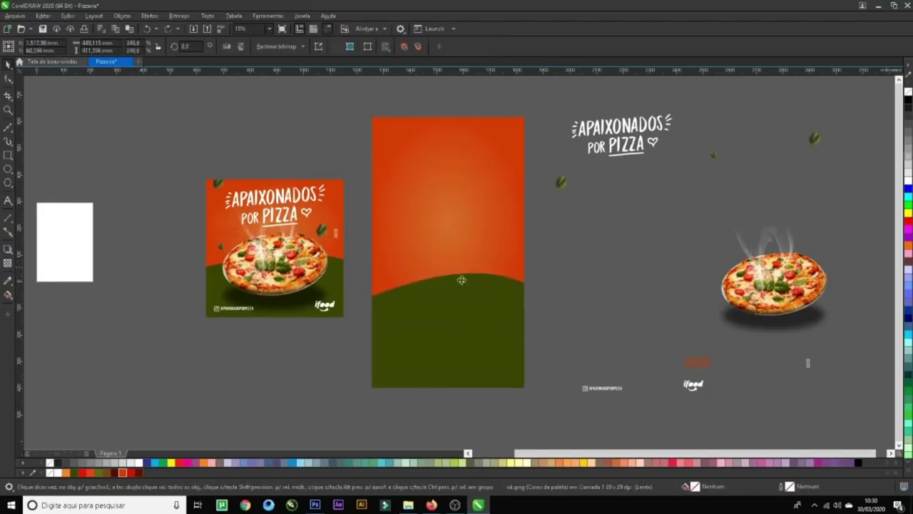
pyautogui.moveTo(494, 303); pyautogui.dragTo(476, 287)
pyautogui.click(471, 349)
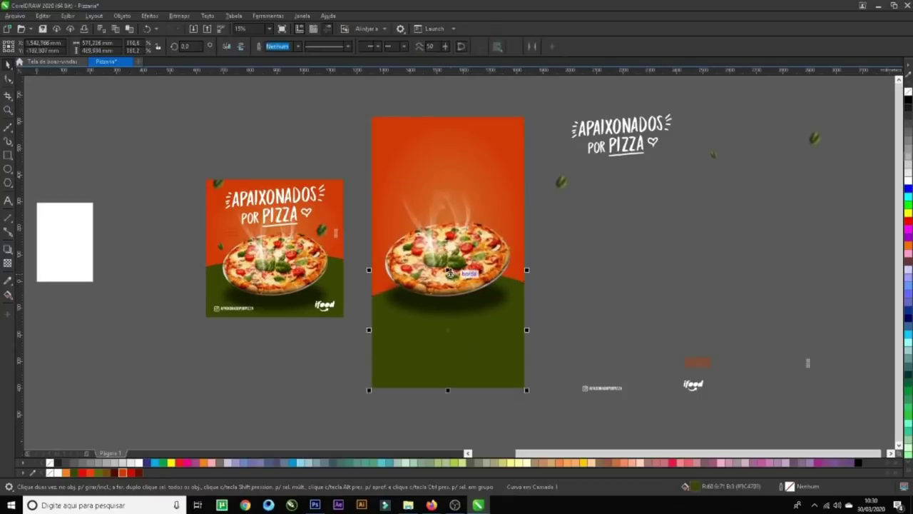
pyautogui.press('Escape')
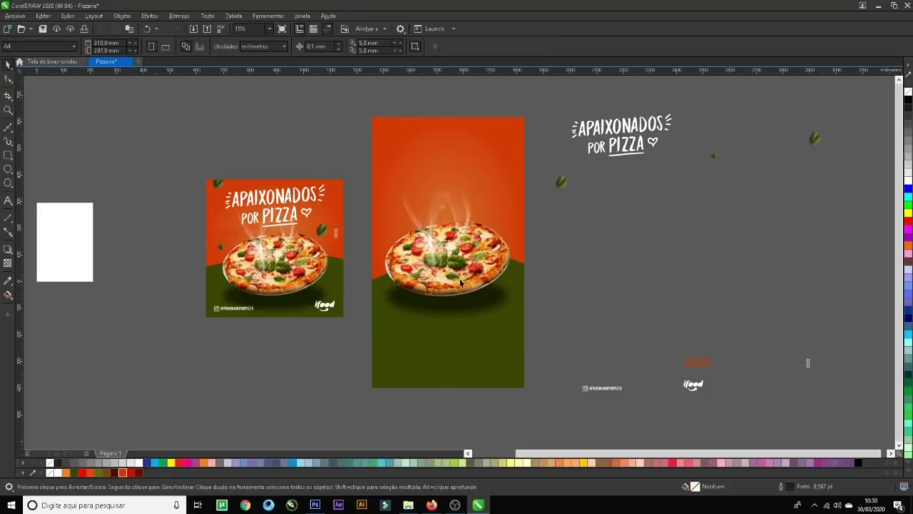
# - Lower the green hill slightly and enlarge the pizza to about 561 × 514 mm over the hill's crest
pyautogui.click(461, 282)
pyautogui.moveTo(461, 283); pyautogui.dragTo(465, 288)
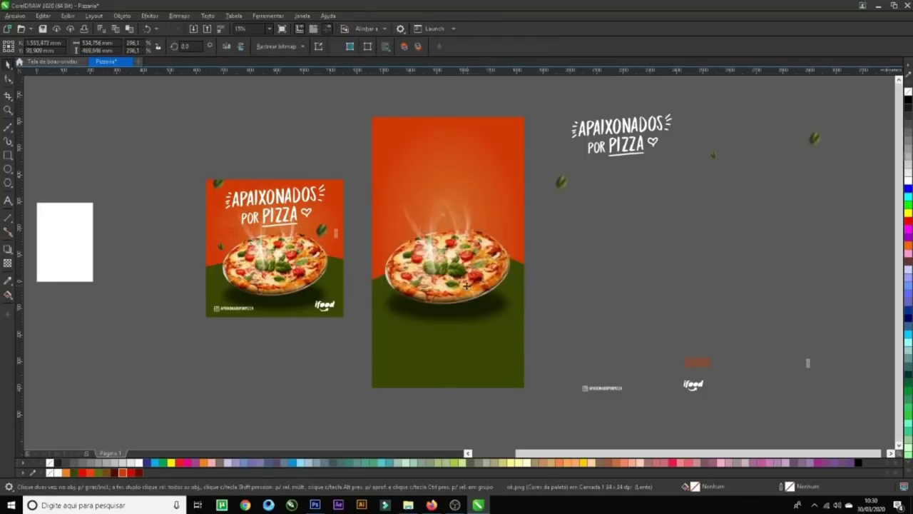
pyautogui.hotkey('ctrl', 'z')
pyautogui.click(458, 334)
pyautogui.moveTo(447, 255); pyautogui.dragTo(452, 248)
pyautogui.moveTo(519, 200)
pyautogui.mouseDown()
pyautogui.moveTo(534, 194)
pyautogui.moveTo(527, 191)
pyautogui.mouseUp()
# - Move the copied "APAIXONADOS POR PIZZA" title above the story's pizza and enlarge it to nearly the full width, about 511 × 218 mm
pyautogui.moveTo(626, 150); pyautogui.dragTo(523, 212)
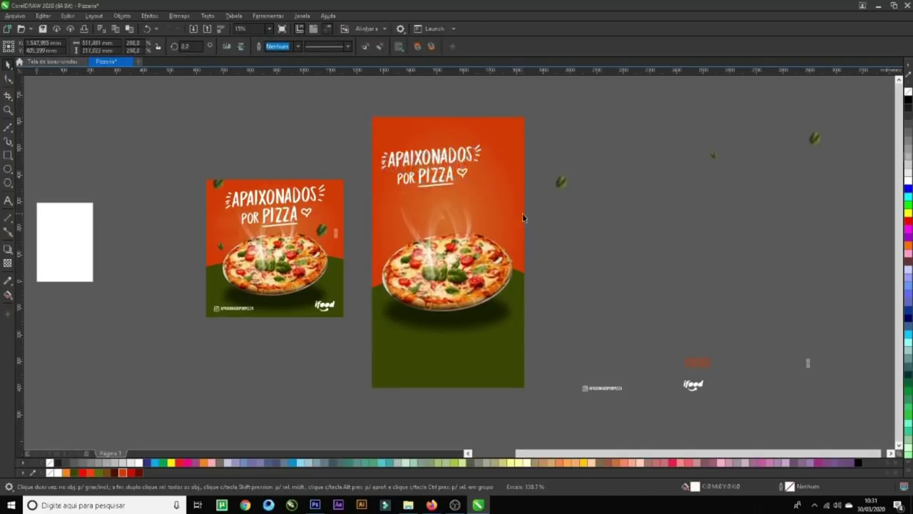
pyautogui.click(523, 211)
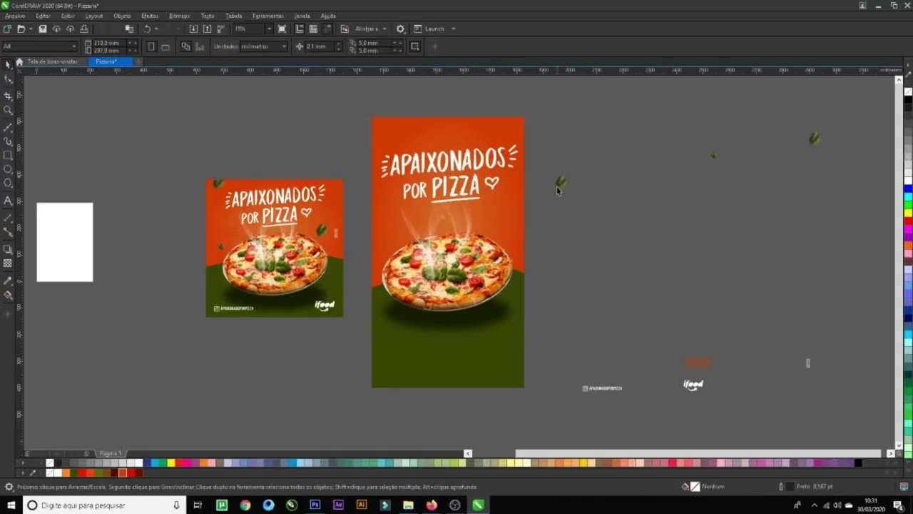
pyautogui.click(509, 212)
# - Place small leaves around the title and pizza, and PowerClip a blurred leaf enlarged to about 150 × 173 mm into the orange background's upper edge
pyautogui.moveTo(561, 182); pyautogui.dragTo(502, 218)
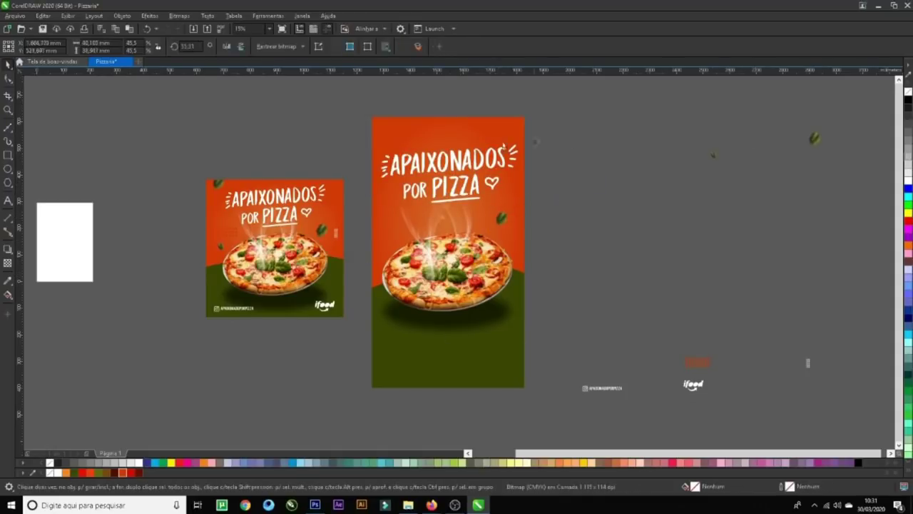
pyautogui.click(815, 140)
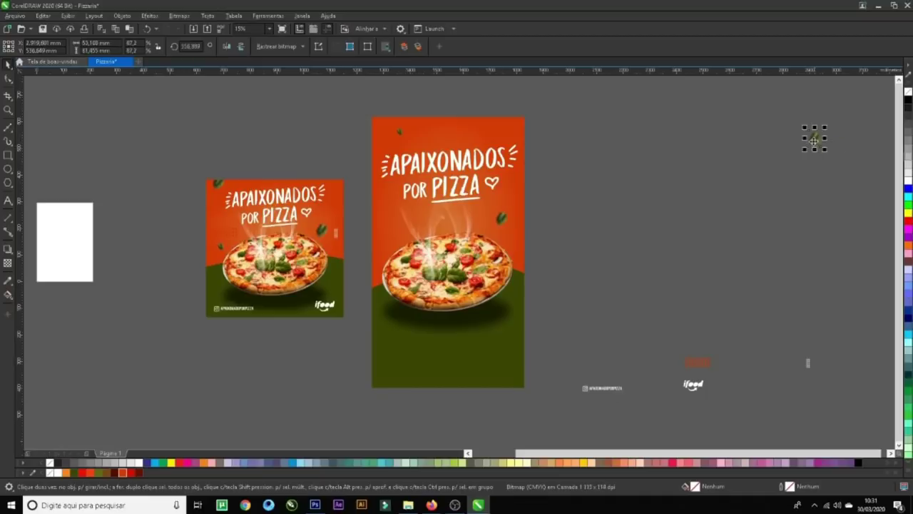
pyautogui.moveTo(818, 142); pyautogui.dragTo(710, 198)
pyautogui.moveTo(675, 168); pyautogui.dragTo(485, 118)
pyautogui.rightClick(485, 117)
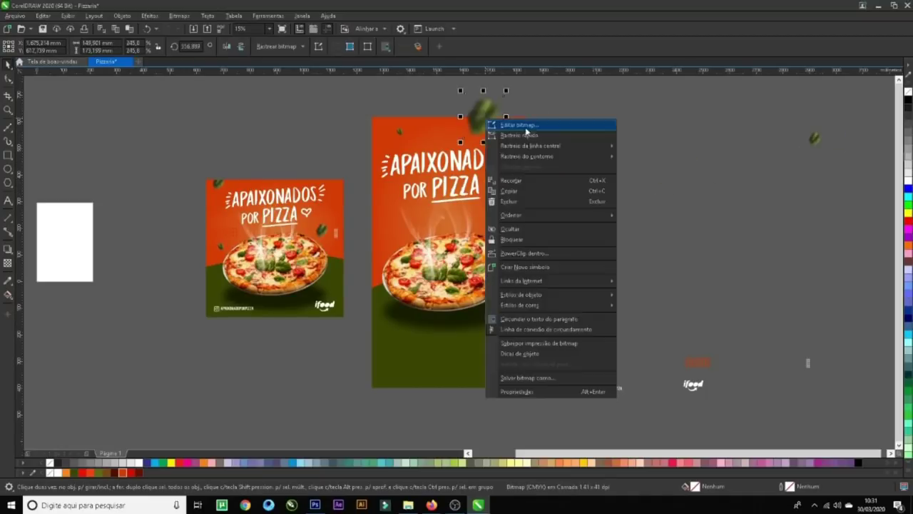
pyautogui.click(521, 253)
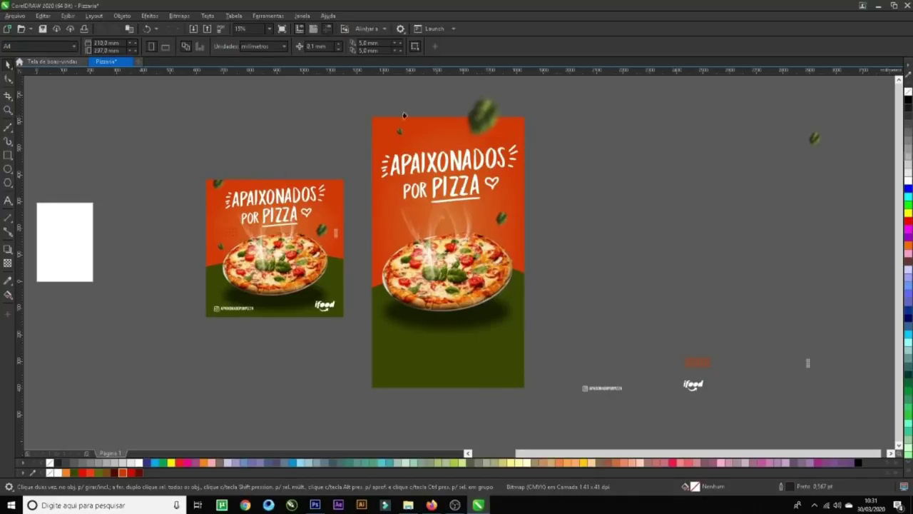
# - Duplicate the small leaf above the title and place the copy beside the pizza's left edge
pyautogui.click(500, 220)
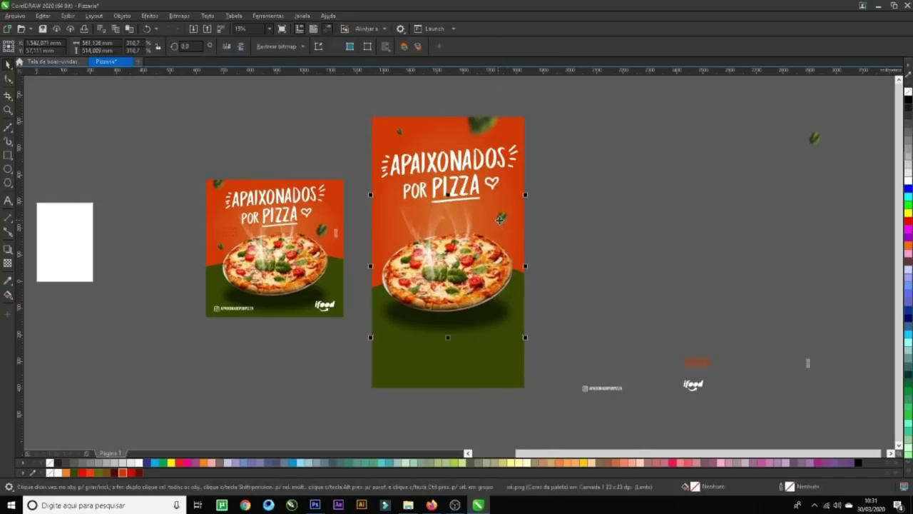
pyautogui.click(401, 133)
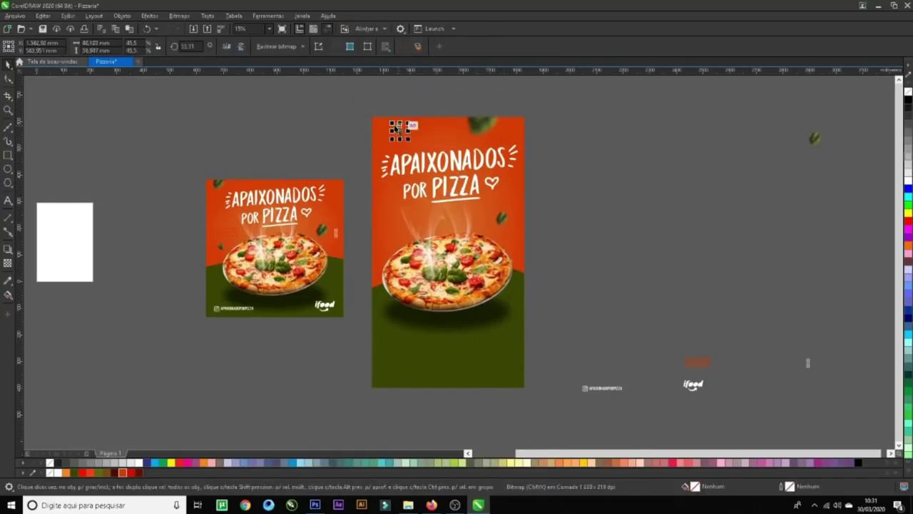
pyautogui.moveTo(400, 132); pyautogui.dragTo(386, 250)
pyautogui.click(647, 263)
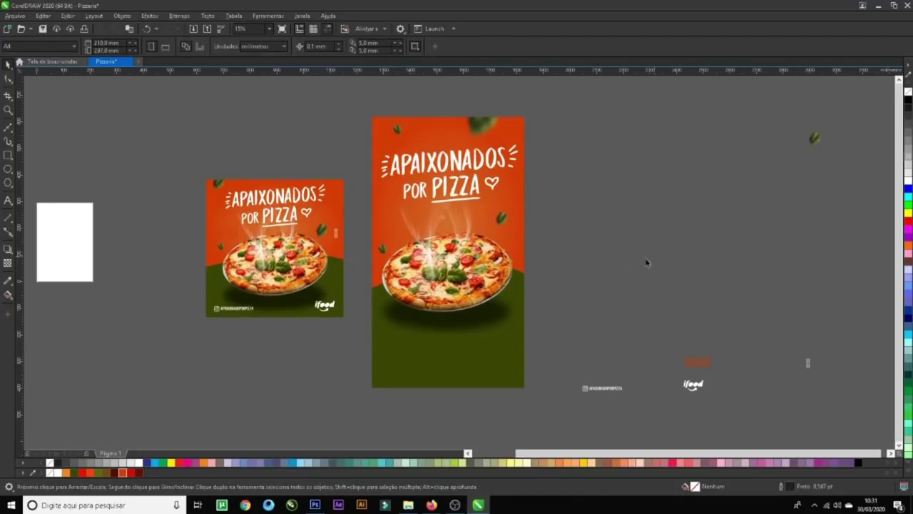
# - Edit the orange background's PowerClip contents to shift the large blurred leaf toward the right corner
pyautogui.doubleClick(483, 120)
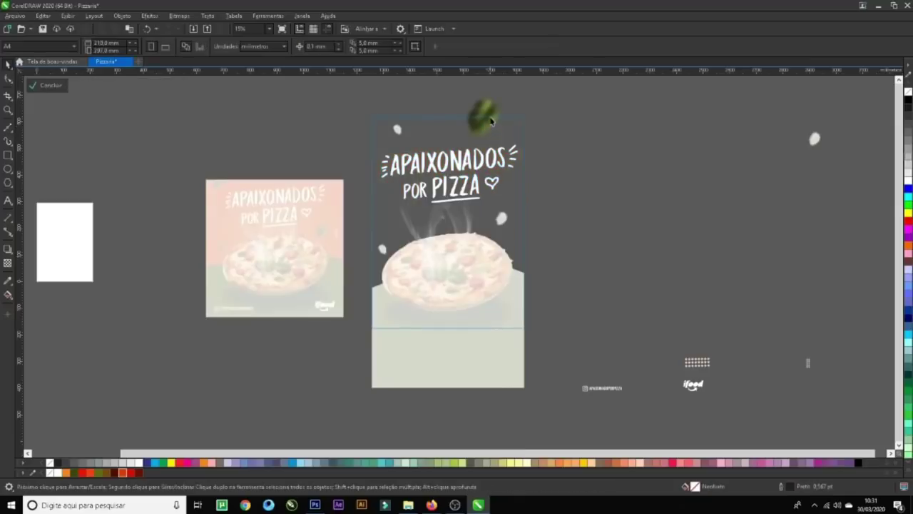
pyautogui.click(671, 171)
pyautogui.click(696, 205)
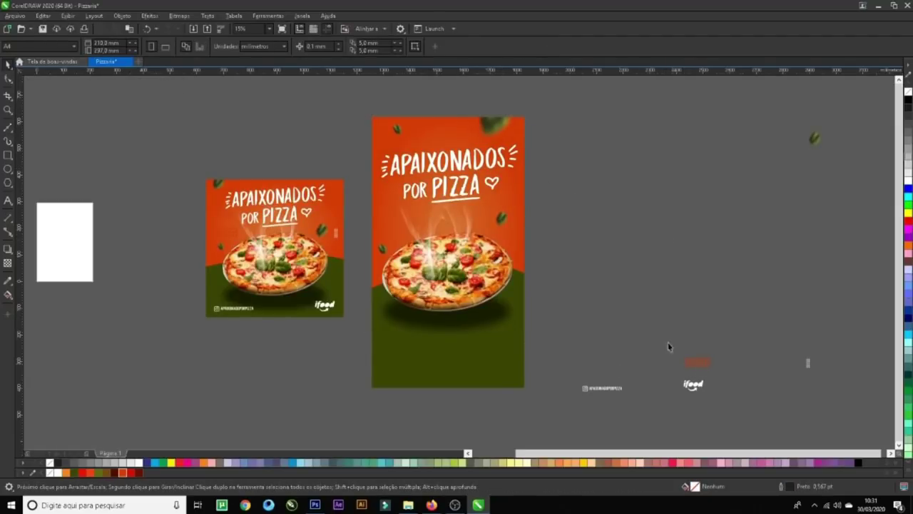
# - Move the white dot grid to the story's left edge, beside the steam and above the pizza
pyautogui.moveTo(668, 343); pyautogui.dragTo(740, 378)
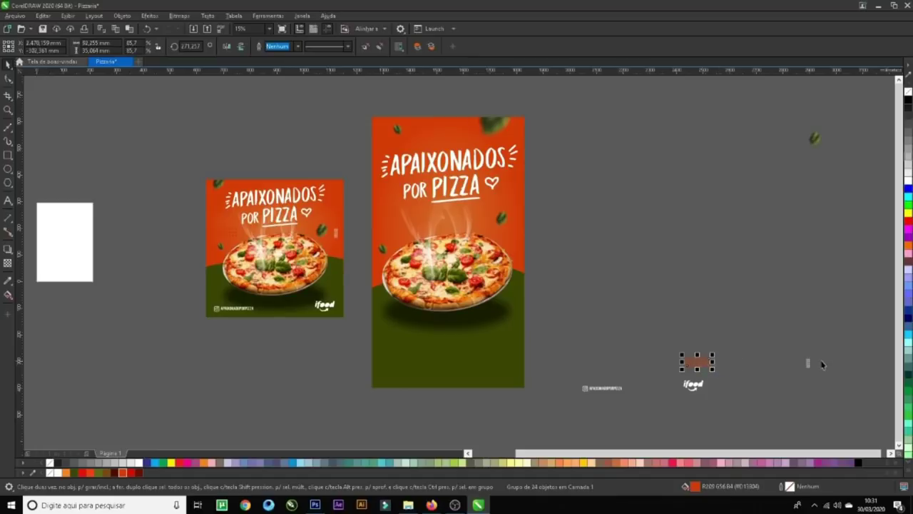
pyautogui.moveTo(794, 348); pyautogui.dragTo(379, 225)
pyautogui.click(585, 318)
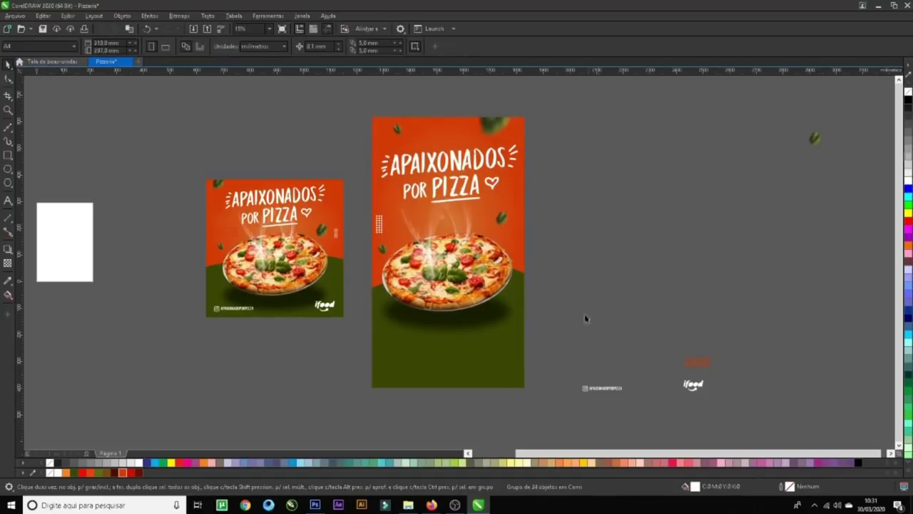
# - Move the Instagram handle and iFood logo to the story's lower corners, enlarge them and align them with each other
pyautogui.moveTo(628, 405); pyautogui.dragTo(439, 365)
pyautogui.moveTo(716, 404); pyautogui.dragTo(659, 370)
pyautogui.moveTo(714, 374); pyautogui.dragTo(514, 375)
pyautogui.moveTo(334, 340); pyautogui.dragTo(521, 381)
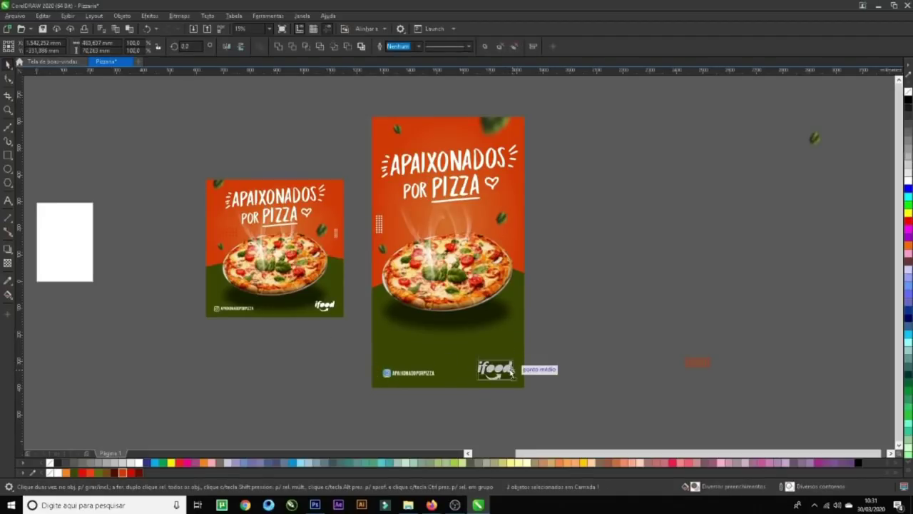
pyautogui.click(623, 353)
# - Delete the unused orange dot grid and the spare leaf outside the vertical layout
pyautogui.moveTo(632, 310); pyautogui.dragTo(762, 388)
pyautogui.press('Delete')
pyautogui.moveTo(849, 183); pyautogui.dragTo(763, 115)
pyautogui.press('Delete')
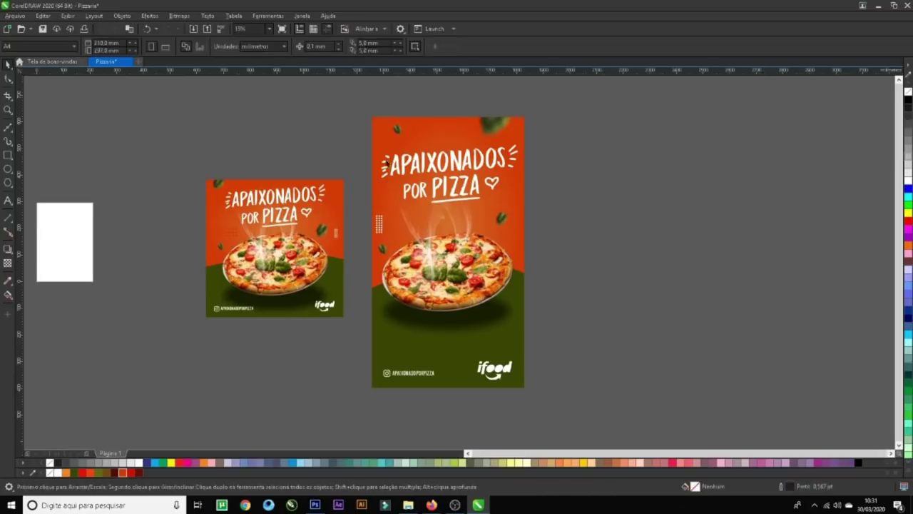
# - Lower the story's green hill slightly and move the pizza down to match it
pyautogui.moveTo(201, 115); pyautogui.dragTo(565, 412)
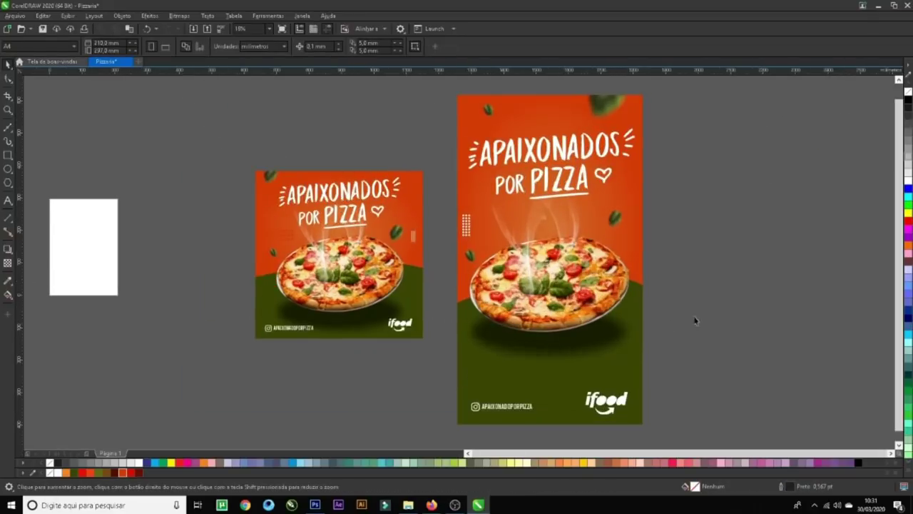
pyautogui.click(516, 288)
pyautogui.moveTo(556, 286); pyautogui.dragTo(585, 305)
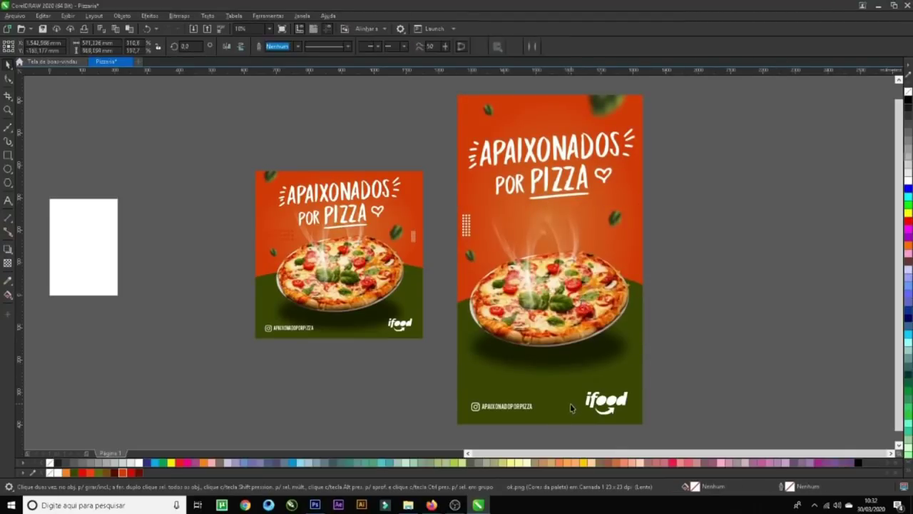
pyautogui.moveTo(552, 268); pyautogui.dragTo(555, 284)
pyautogui.click(703, 294)
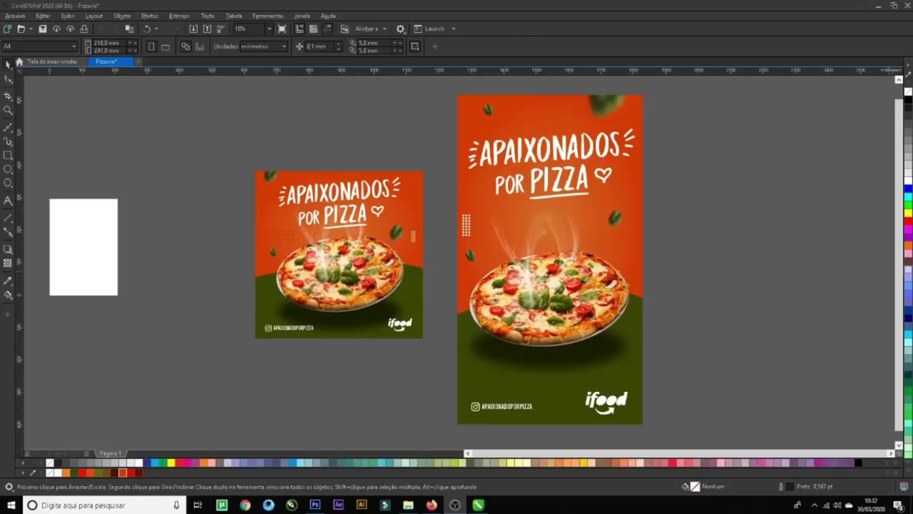
# - Draw a curved Bézier line about 287 × 143 mm following the lower right rim of the story's pizza
pyautogui.click(7, 221)
pyautogui.click(7, 127)
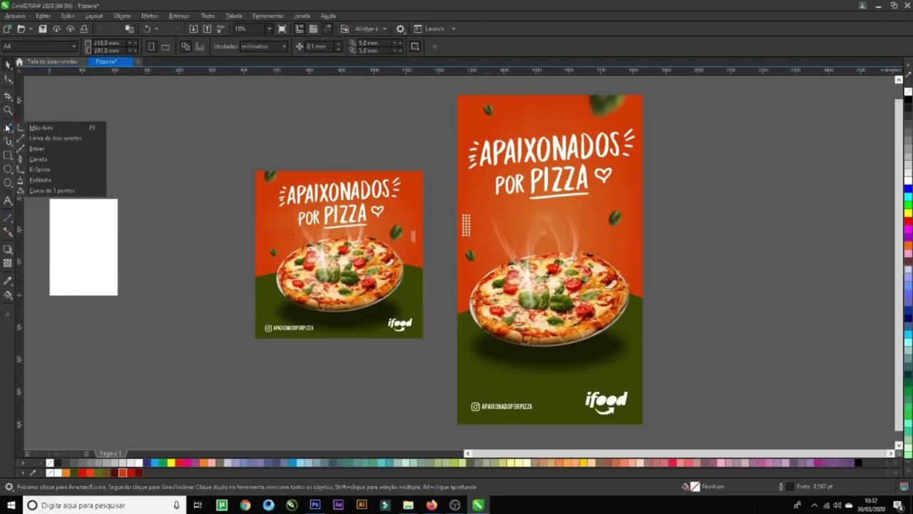
pyautogui.click(47, 148)
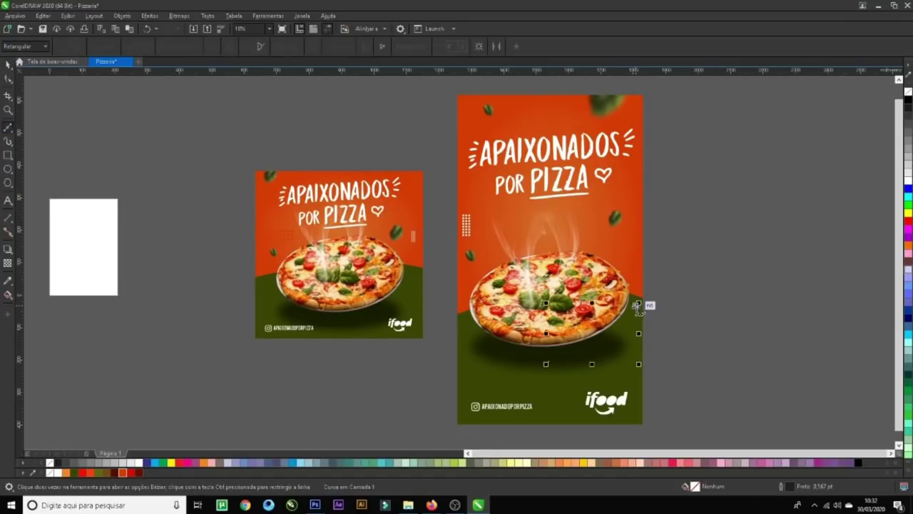
pyautogui.click(636, 306)
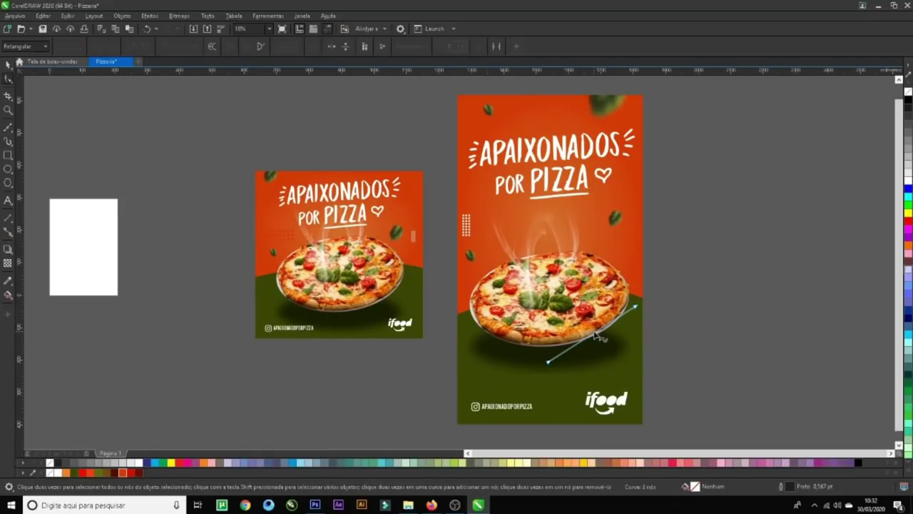
pyautogui.moveTo(548, 362); pyautogui.dragTo(619, 338)
pyautogui.press('space')
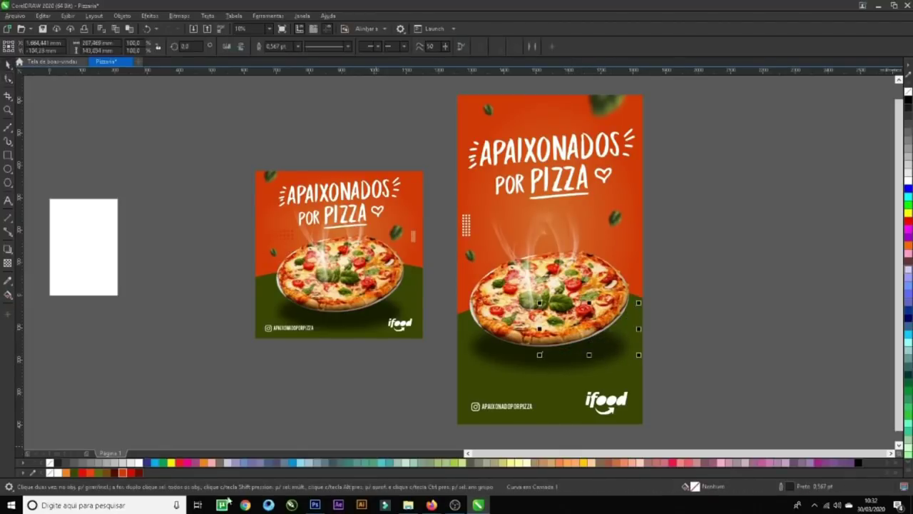
# - Give the curved line a white 10 pt outline, then remove the line from the story
pyautogui.click(298, 47)
pyautogui.click(279, 101)
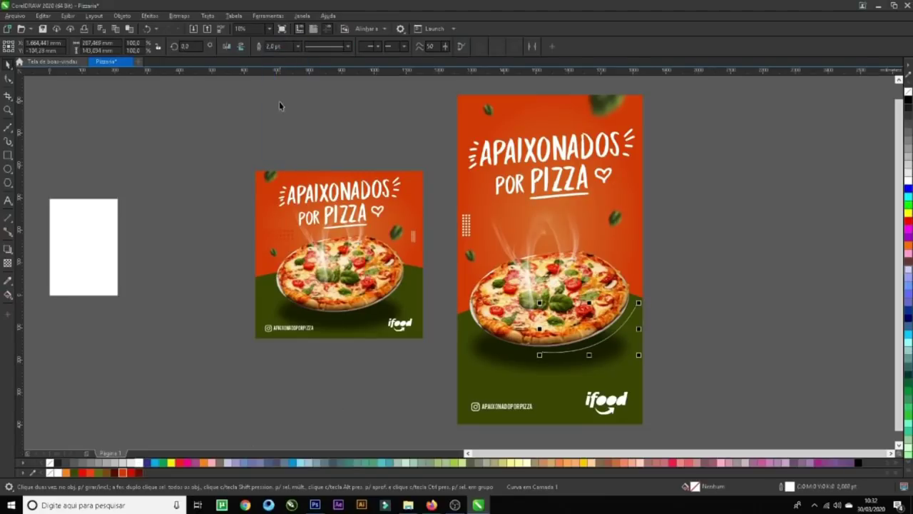
pyautogui.click(298, 46)
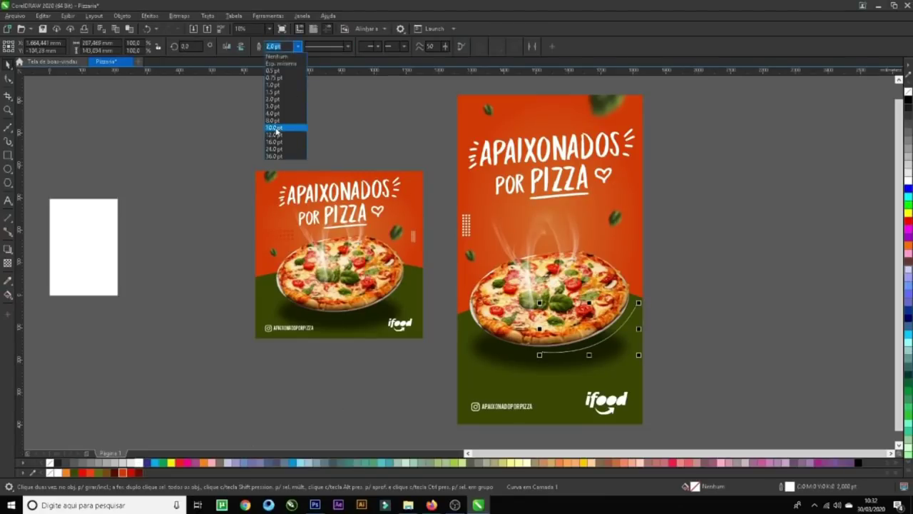
pyautogui.click(276, 127)
pyautogui.click(677, 353)
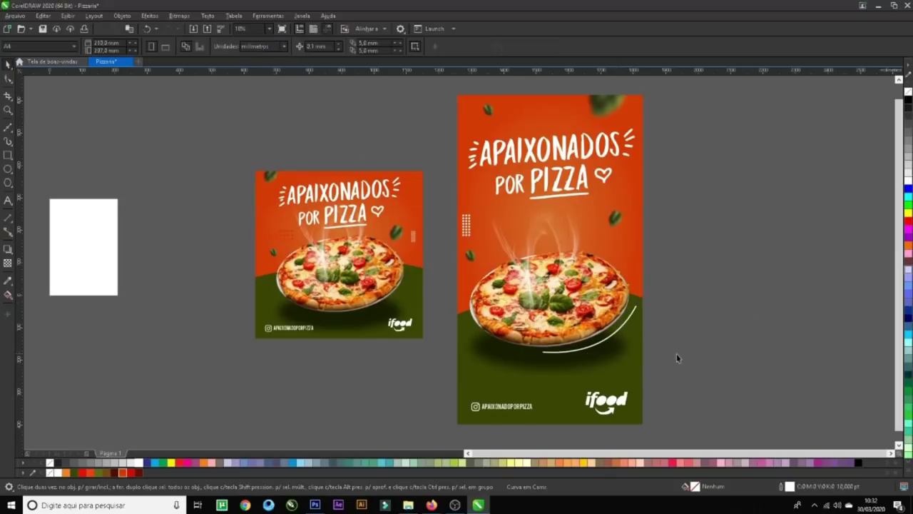
pyautogui.click(618, 329)
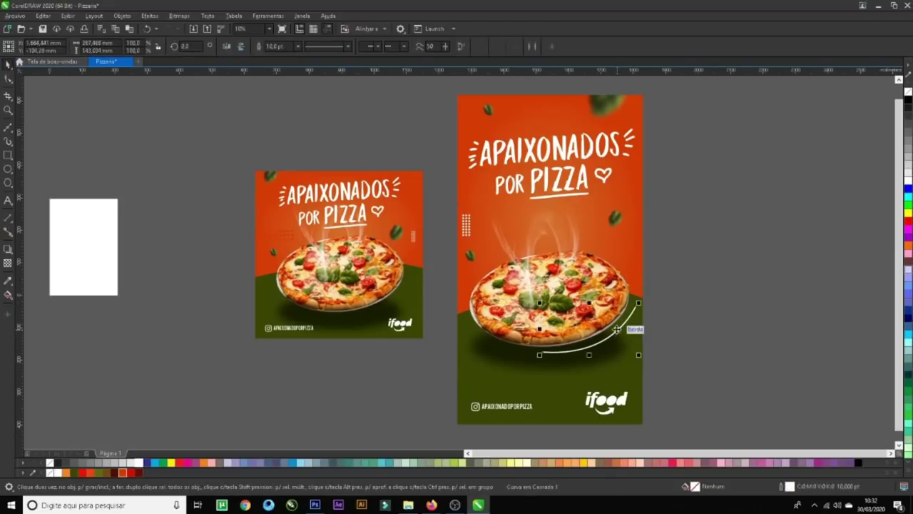
pyautogui.press('Escape')
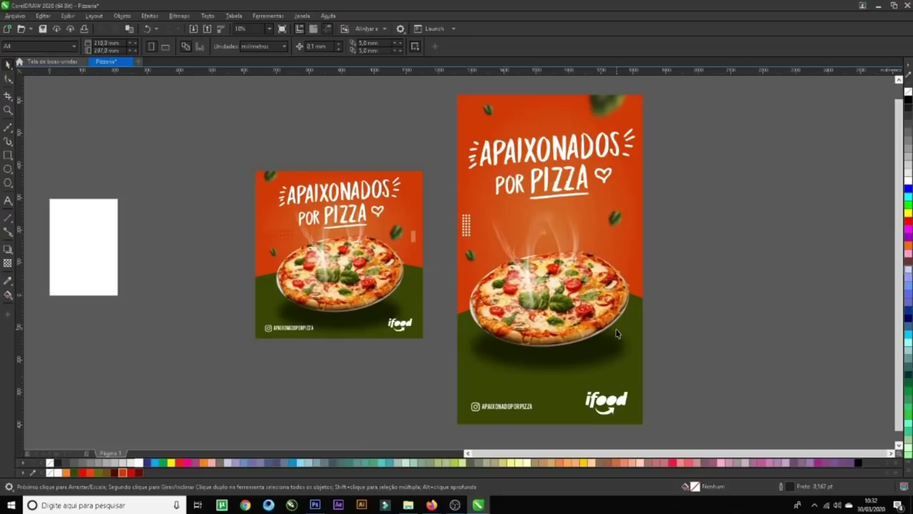
# - Move the story's "APAIXONADOS POR PIZZA" title slightly down toward the pizza
pyautogui.click(592, 179)
pyautogui.moveTo(592, 178); pyautogui.dragTo(585, 182)
pyautogui.click(730, 233)
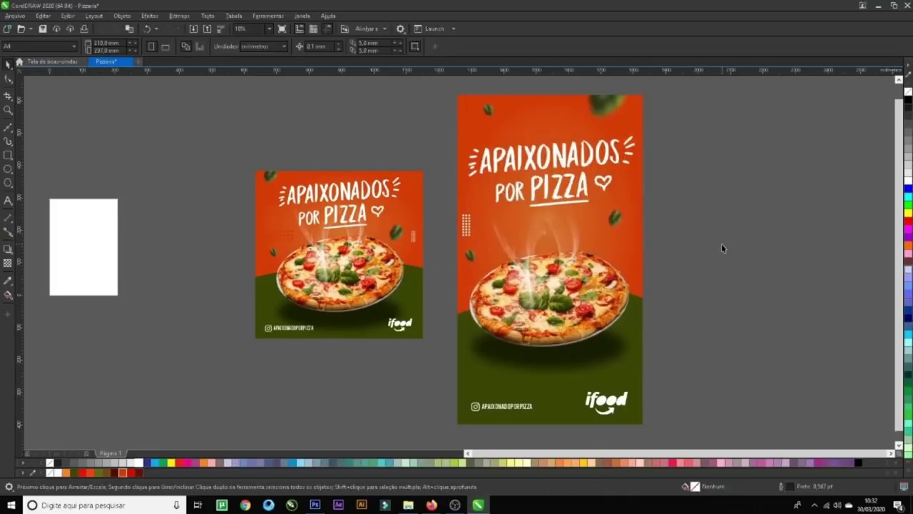
# - Preview the finished square and vertical adverts full screen and switch to the Firefox window
pyautogui.scroll(1, 723, 247)
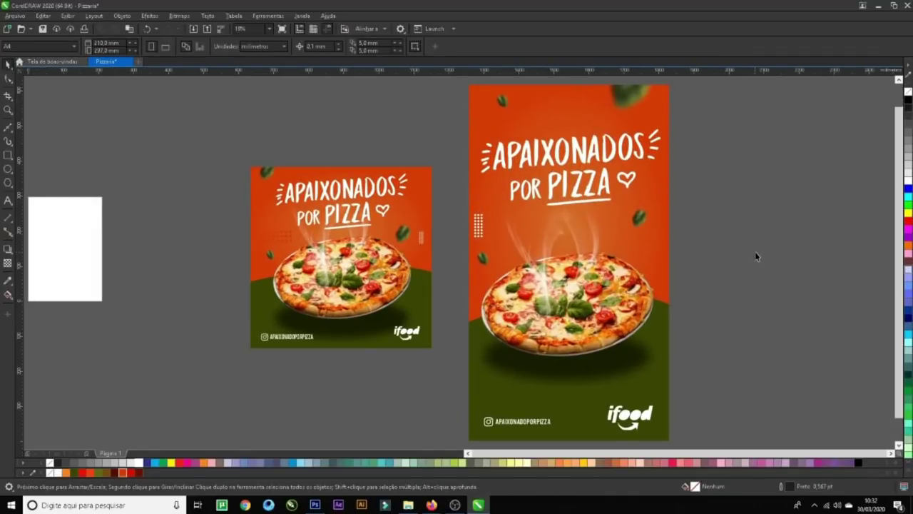
pyautogui.press('F9')
pyautogui.moveTo(431, 505)
pyautogui.click(392, 472)
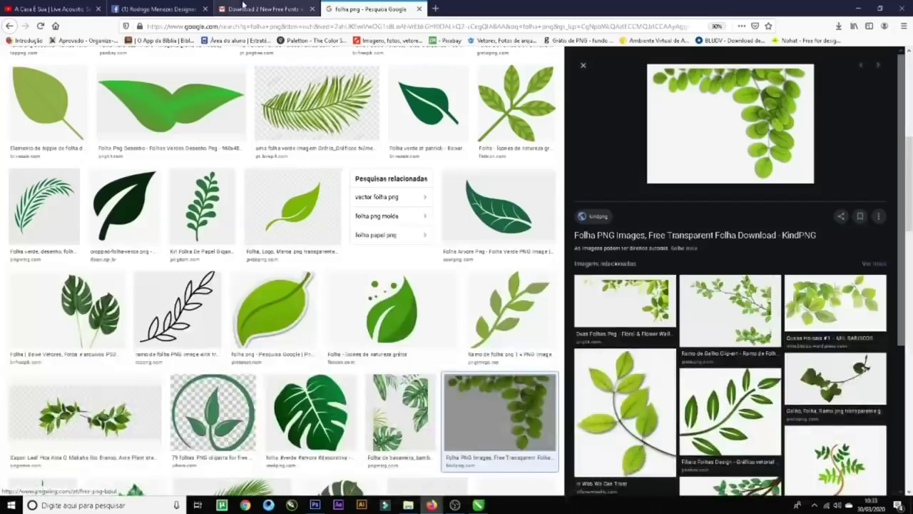
# - Open the "Fotos da linha do tempo" album on the designer's Facebook page, then switch back to CorelDRAW
pyautogui.click(153, 8)
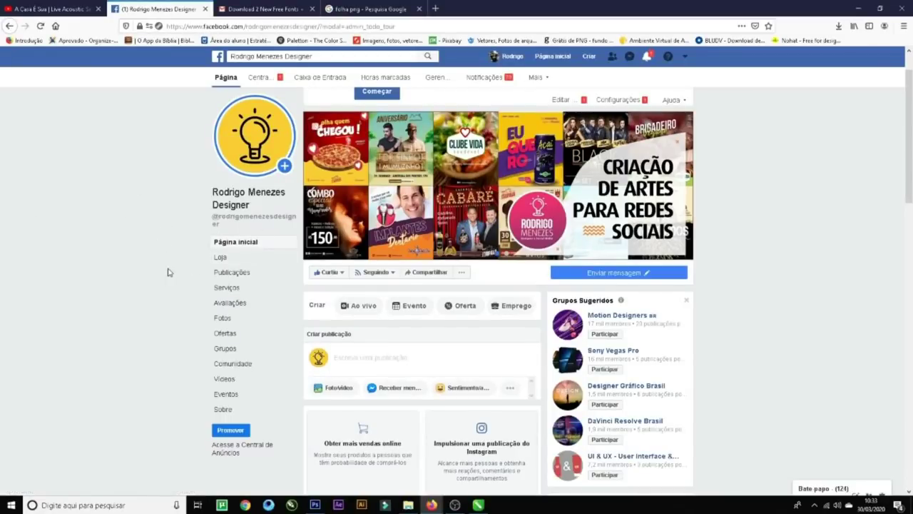
pyautogui.scroll(-5, 171, 271)
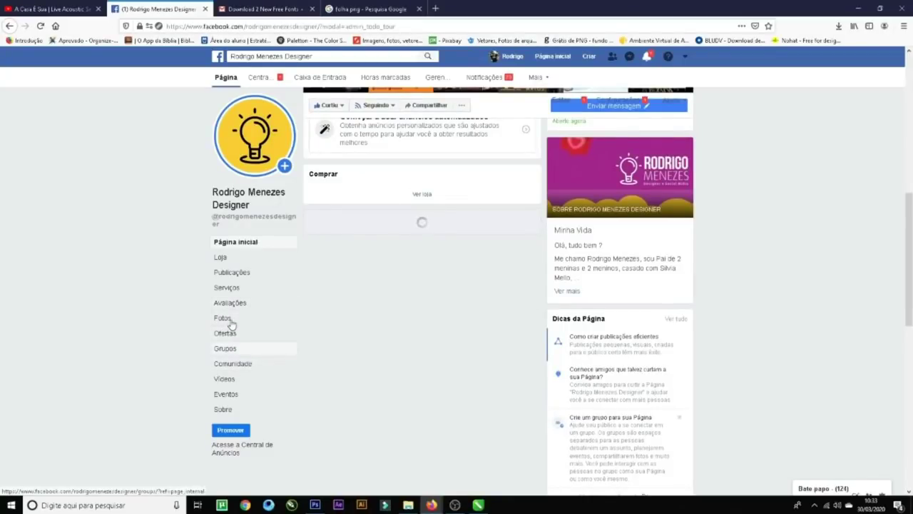
pyautogui.click(244, 321)
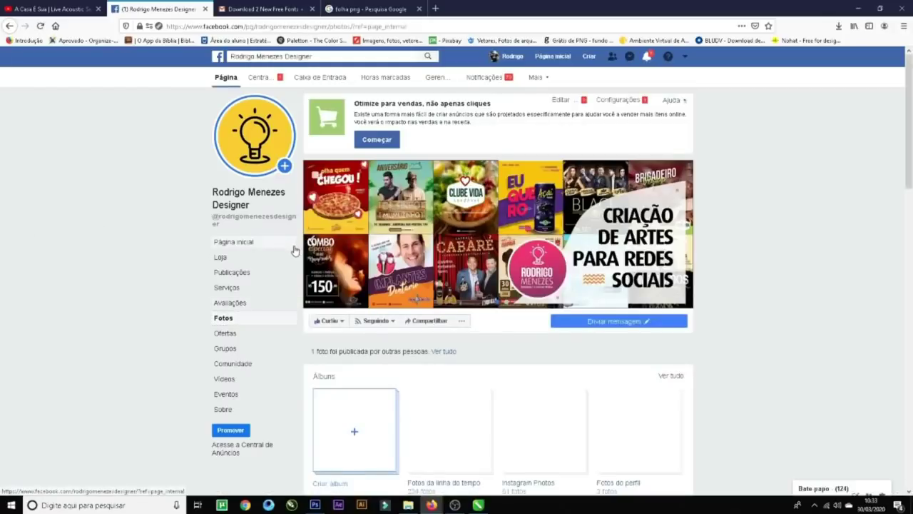
pyautogui.scroll(-2, 264, 248)
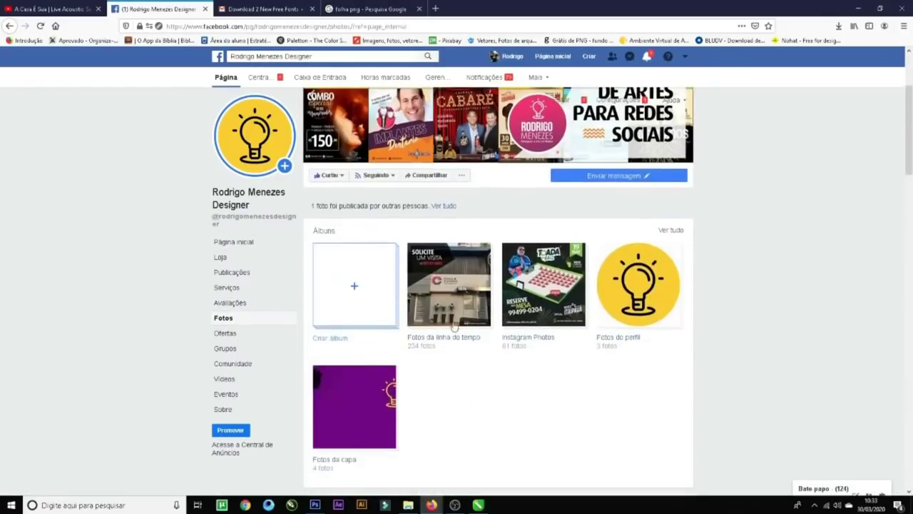
pyautogui.click(461, 285)
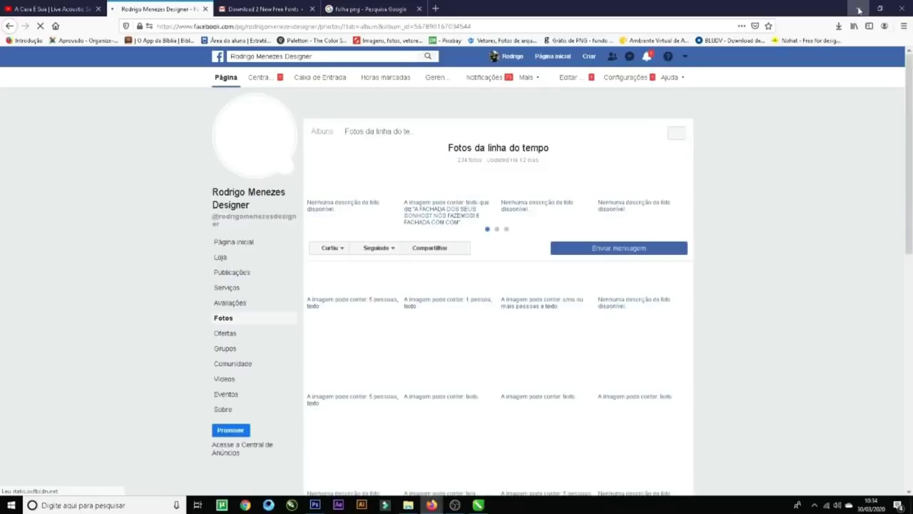
pyautogui.click(860, 10)
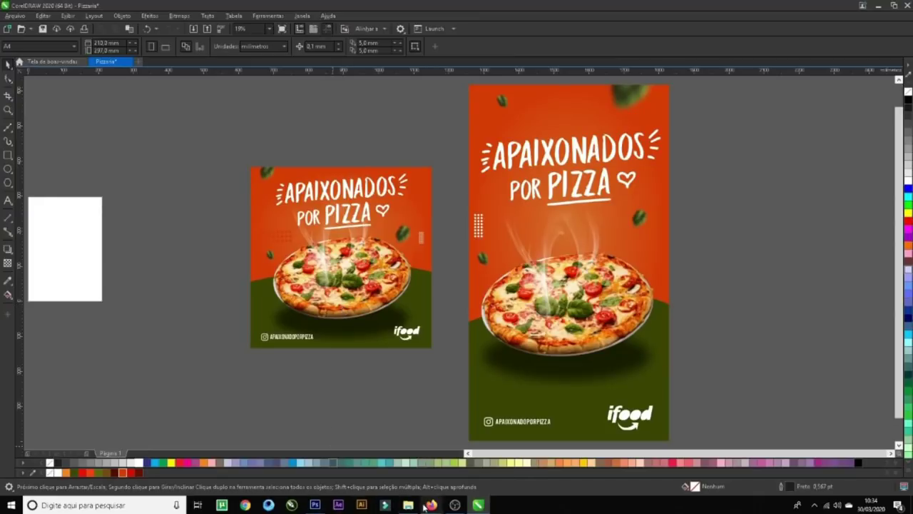
# - Return to Firefox, open the copyright help page linked from the leaf image result, skim it to the end and close it
pyautogui.click(396, 455)
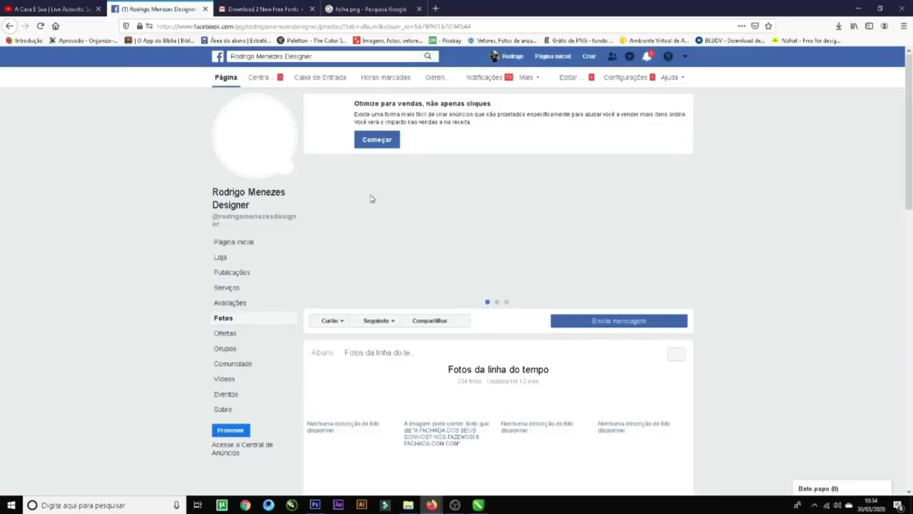
pyautogui.click(360, 9)
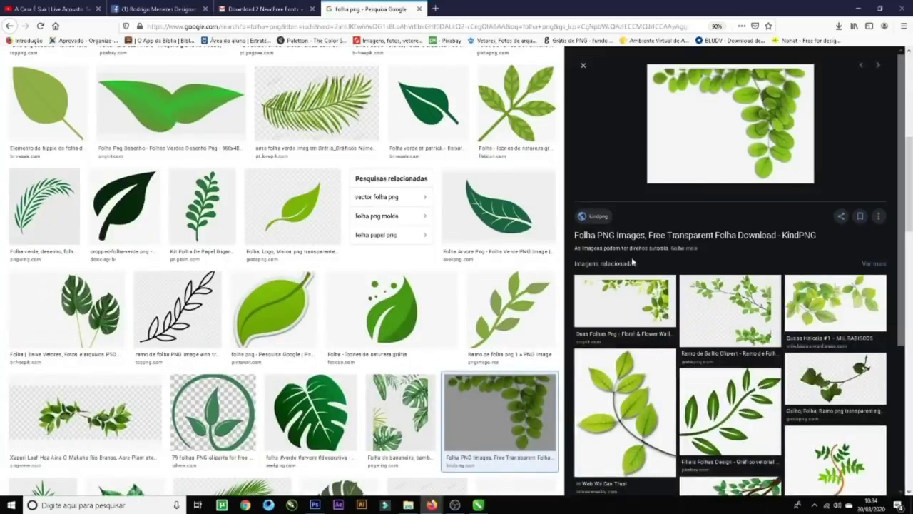
pyautogui.rightClick(695, 251)
pyautogui.click(742, 258)
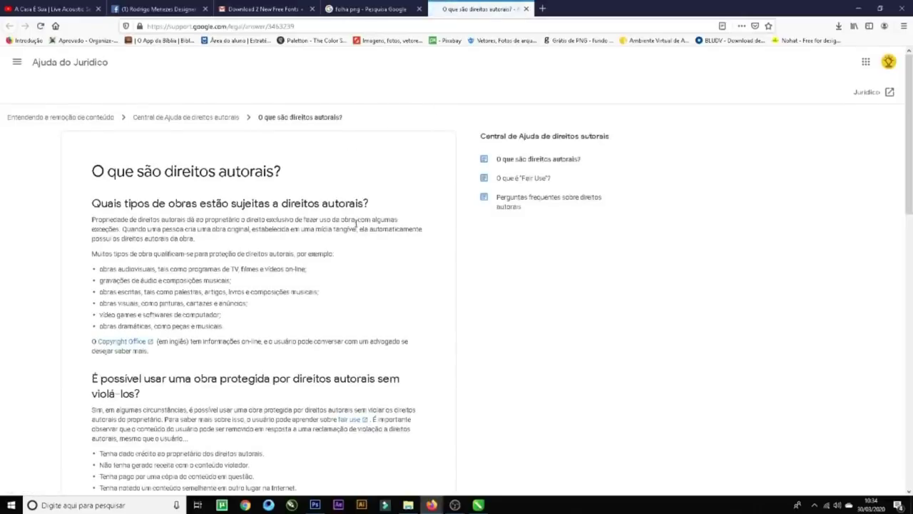
pyautogui.scroll(-5, 296, 228)
pyautogui.scroll(-2, 296, 229)
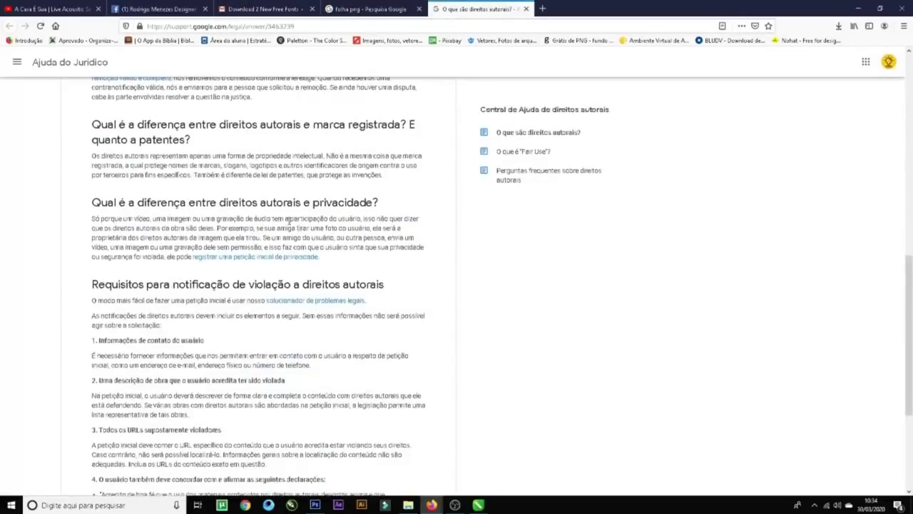
pyautogui.scroll(-1, 269, 330)
pyautogui.scroll(-2, 269, 330)
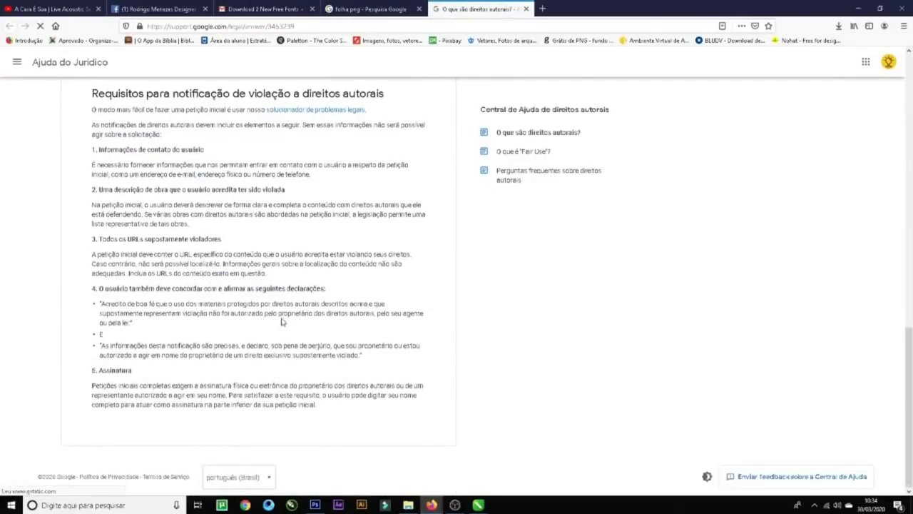
pyautogui.click(526, 8)
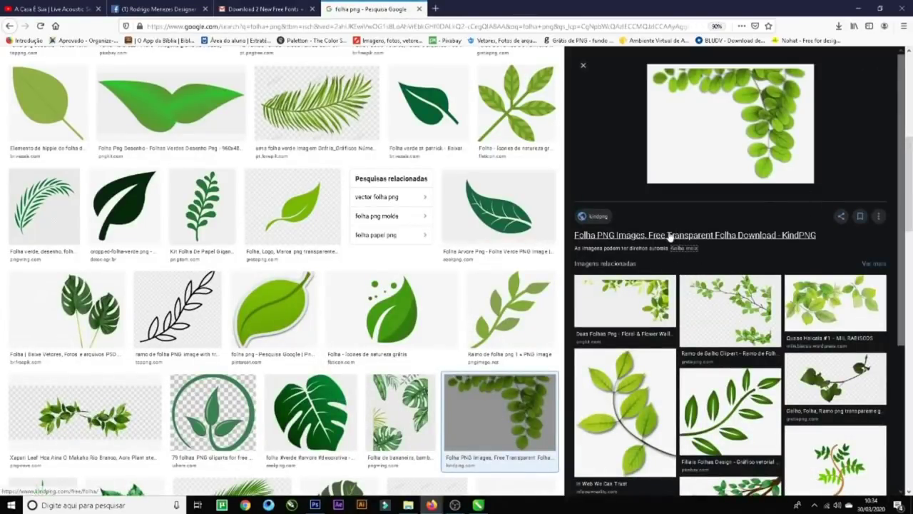
# - Open the leaf image's KindPNG source page in a new tab and view it, then switch back to CorelDRAW
pyautogui.rightClick(600, 225)
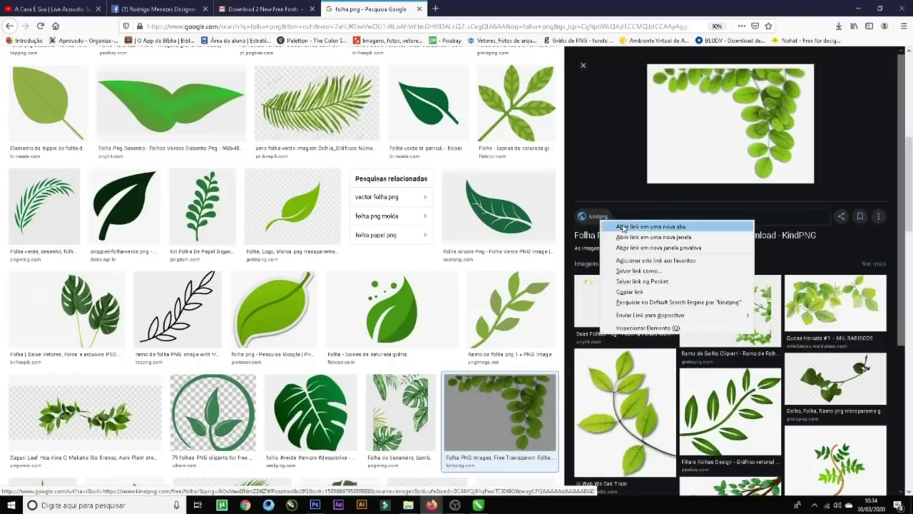
pyautogui.click(649, 232)
pyautogui.click(485, 9)
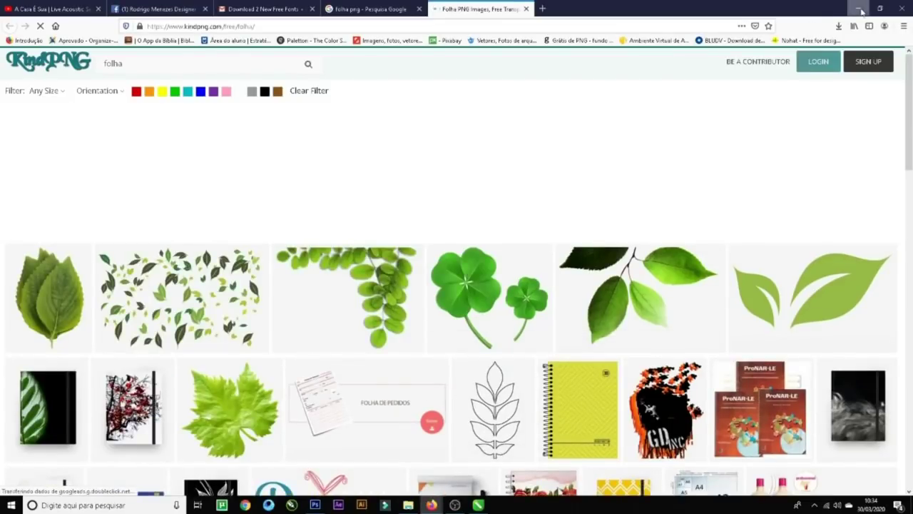
pyautogui.hotkey('alt', 'Tab')
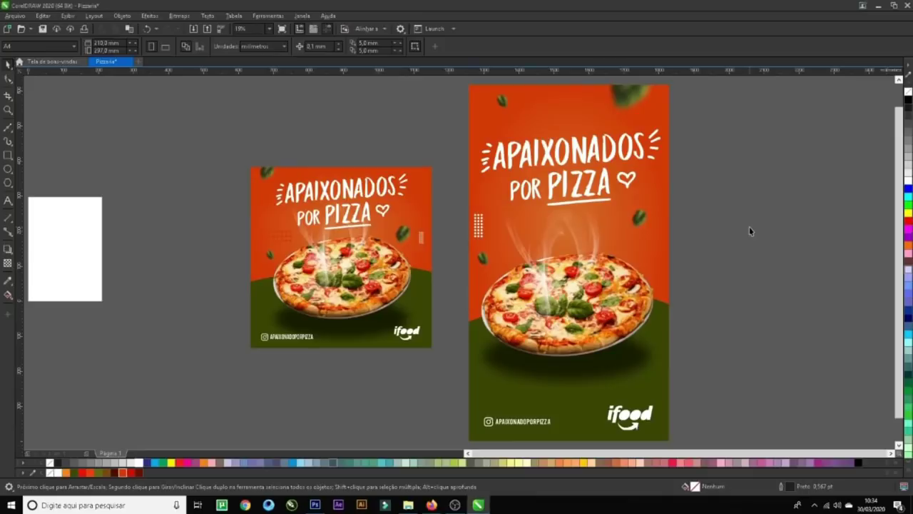